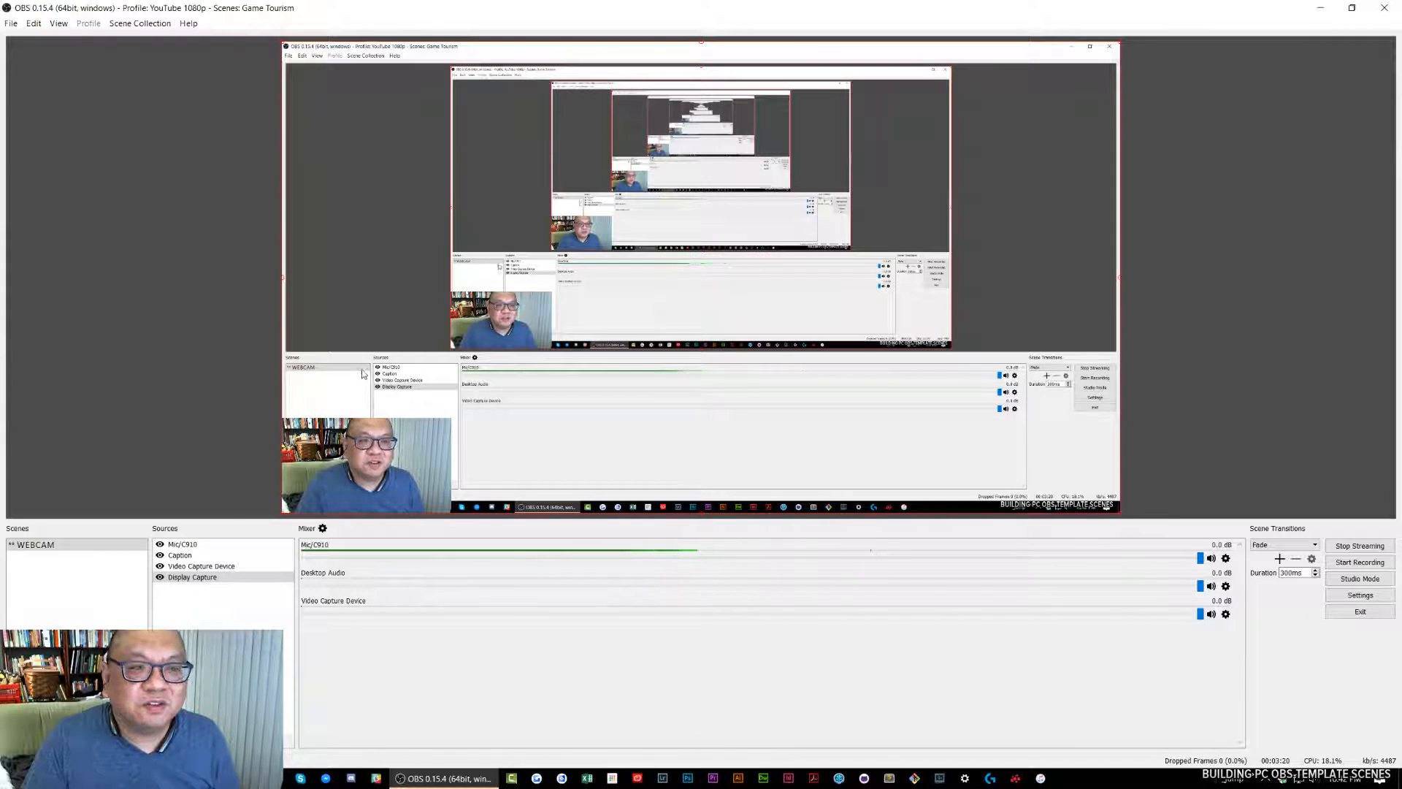
Move the webcam source to the right edge of the canvas, slightly above the caption text.
{"action": "left_click_drag", "start_coordinate": [358, 441], "coordinate": [1006, 411]}
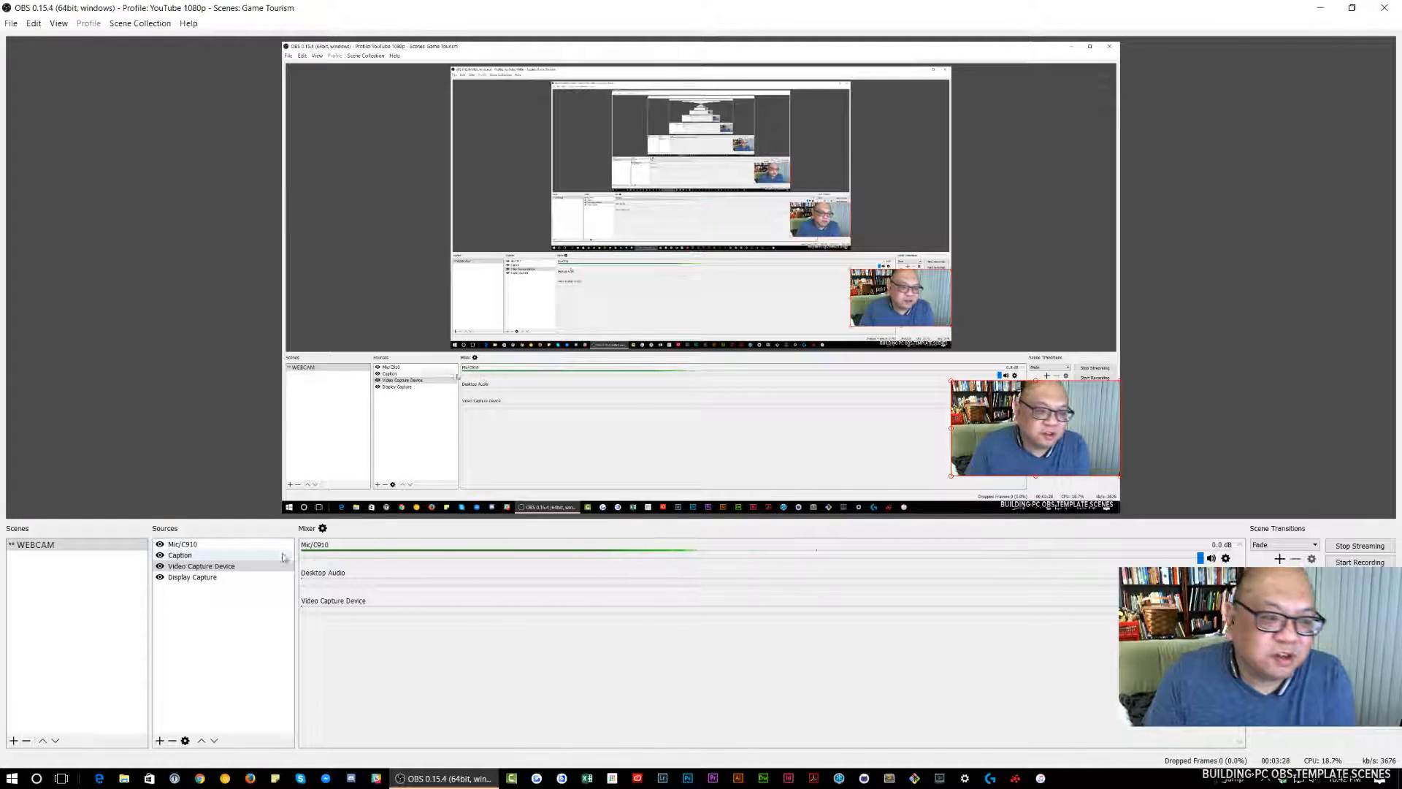
{"action": "left_click", "coordinate": [202, 543]}
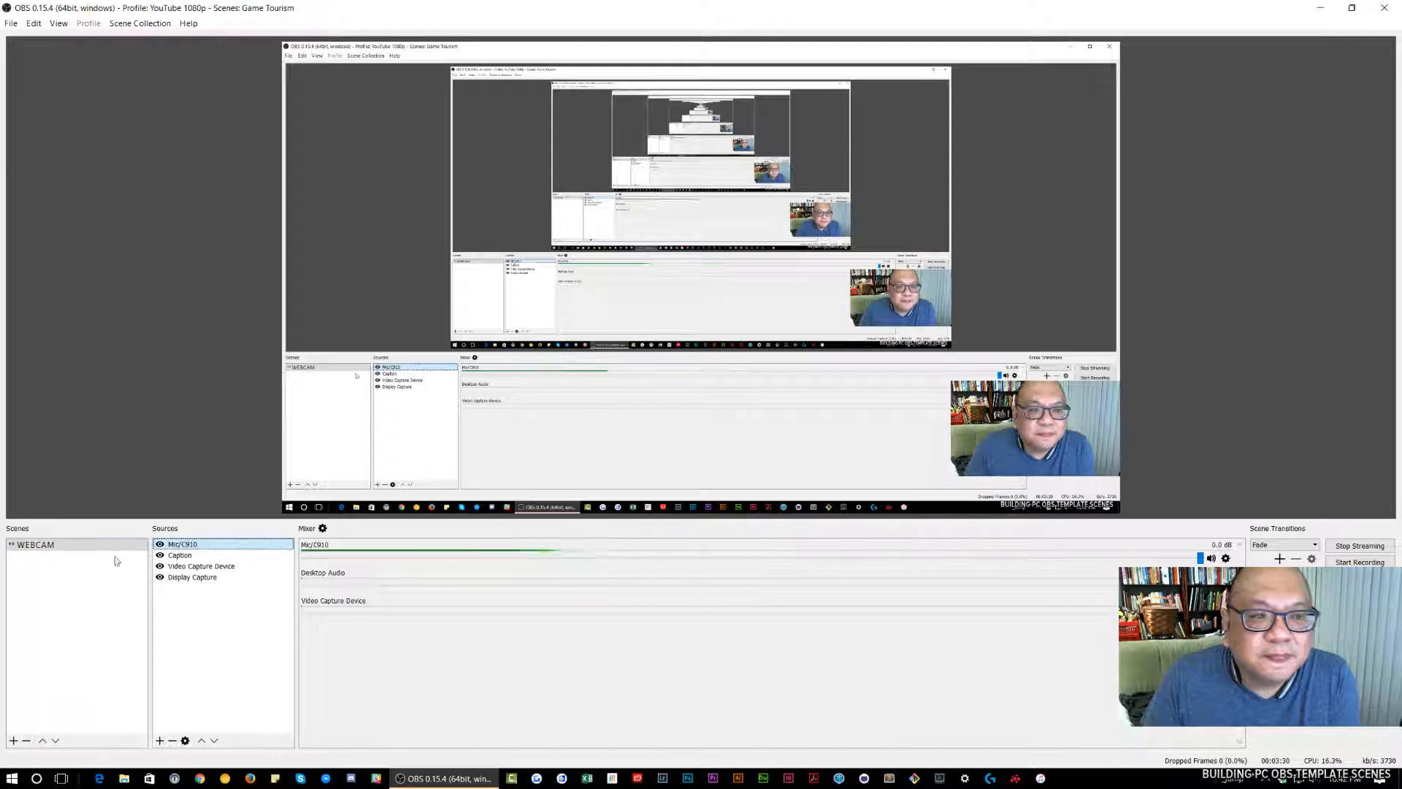
Rename the WEBCAM scene as BASE SCENE.
{"action": "left_click", "coordinate": [31, 550]}
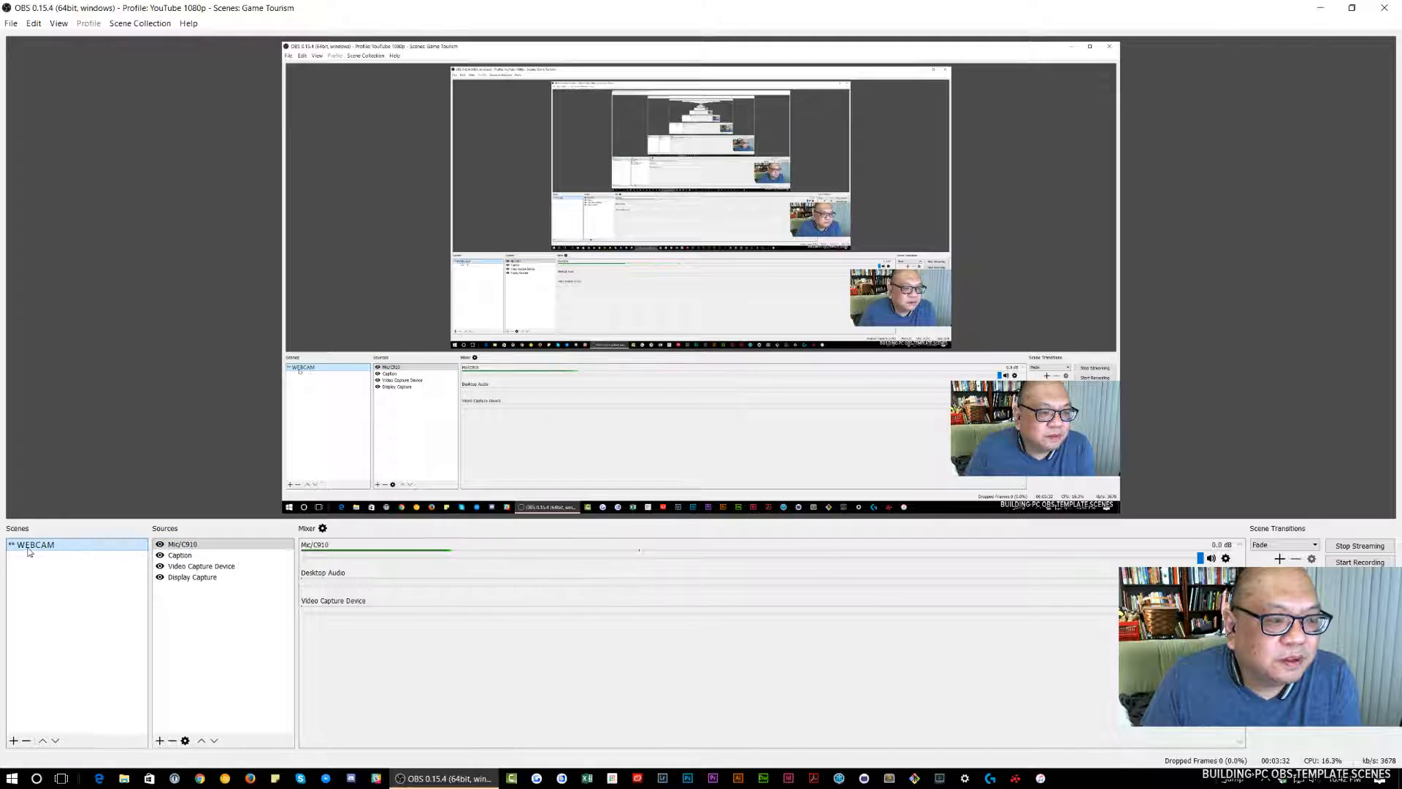
{"action": "right_click", "coordinate": [28, 550]}
{"action": "left_click", "coordinate": [72, 592]}
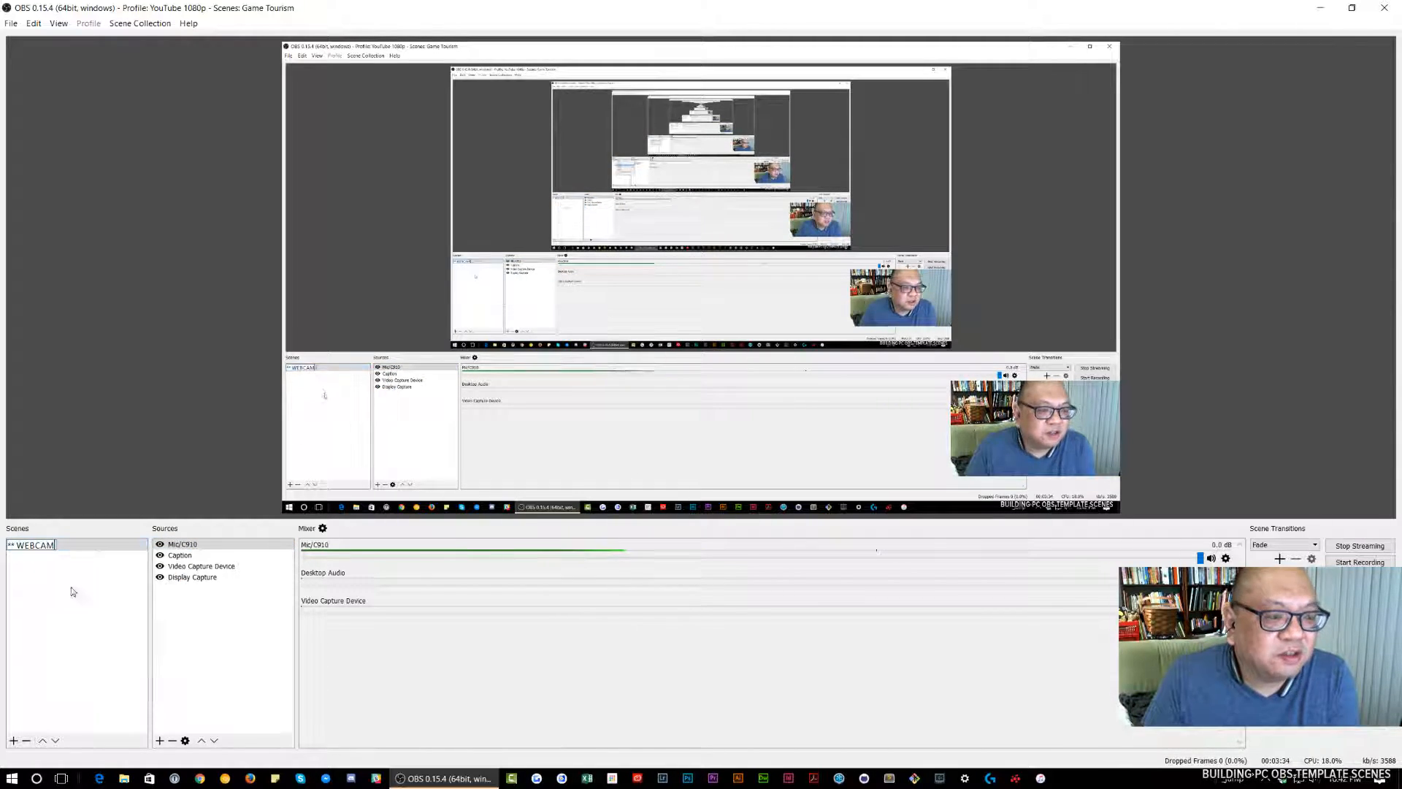
{"action": "key", "text": "Return"}
{"action": "right_click", "coordinate": [23, 548]}
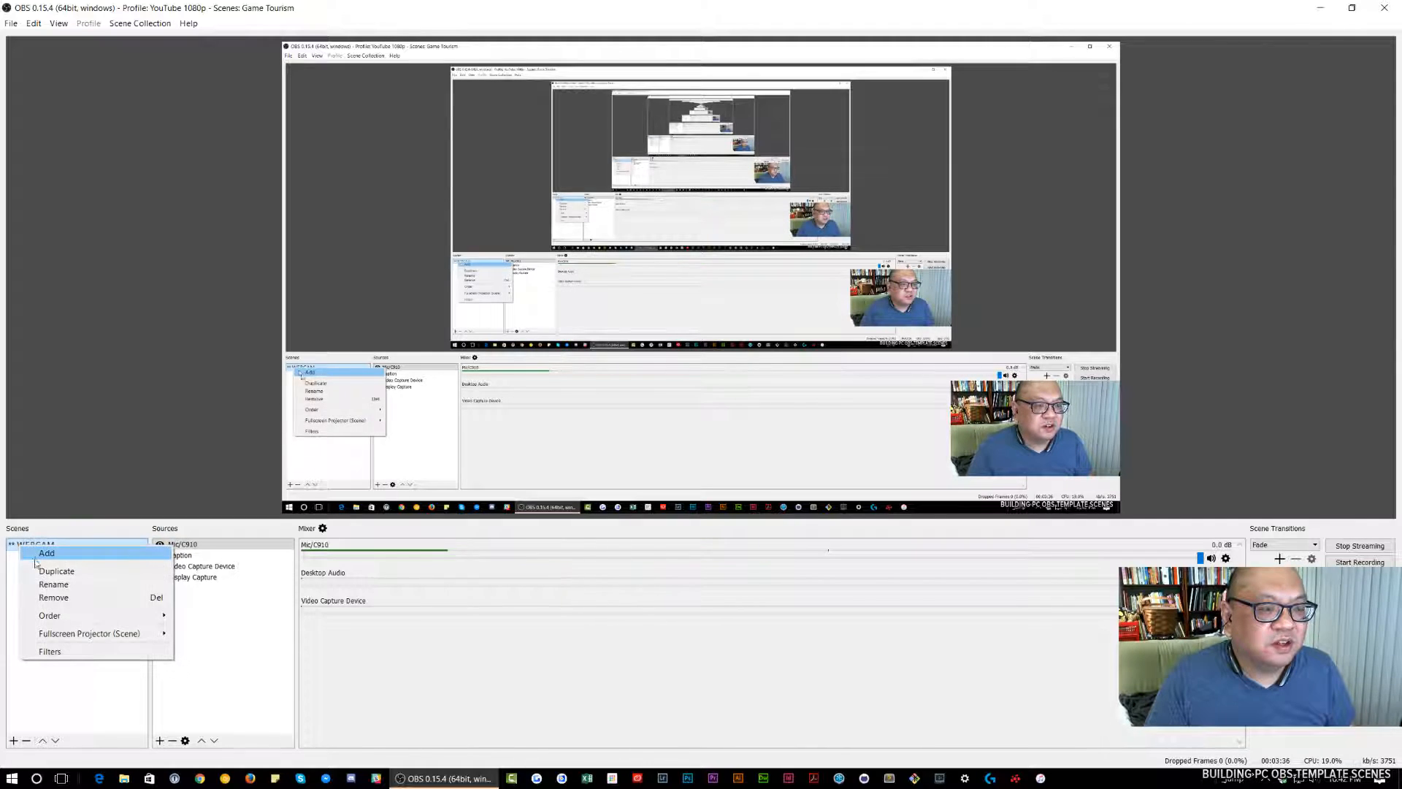
{"action": "left_click", "coordinate": [55, 584]}
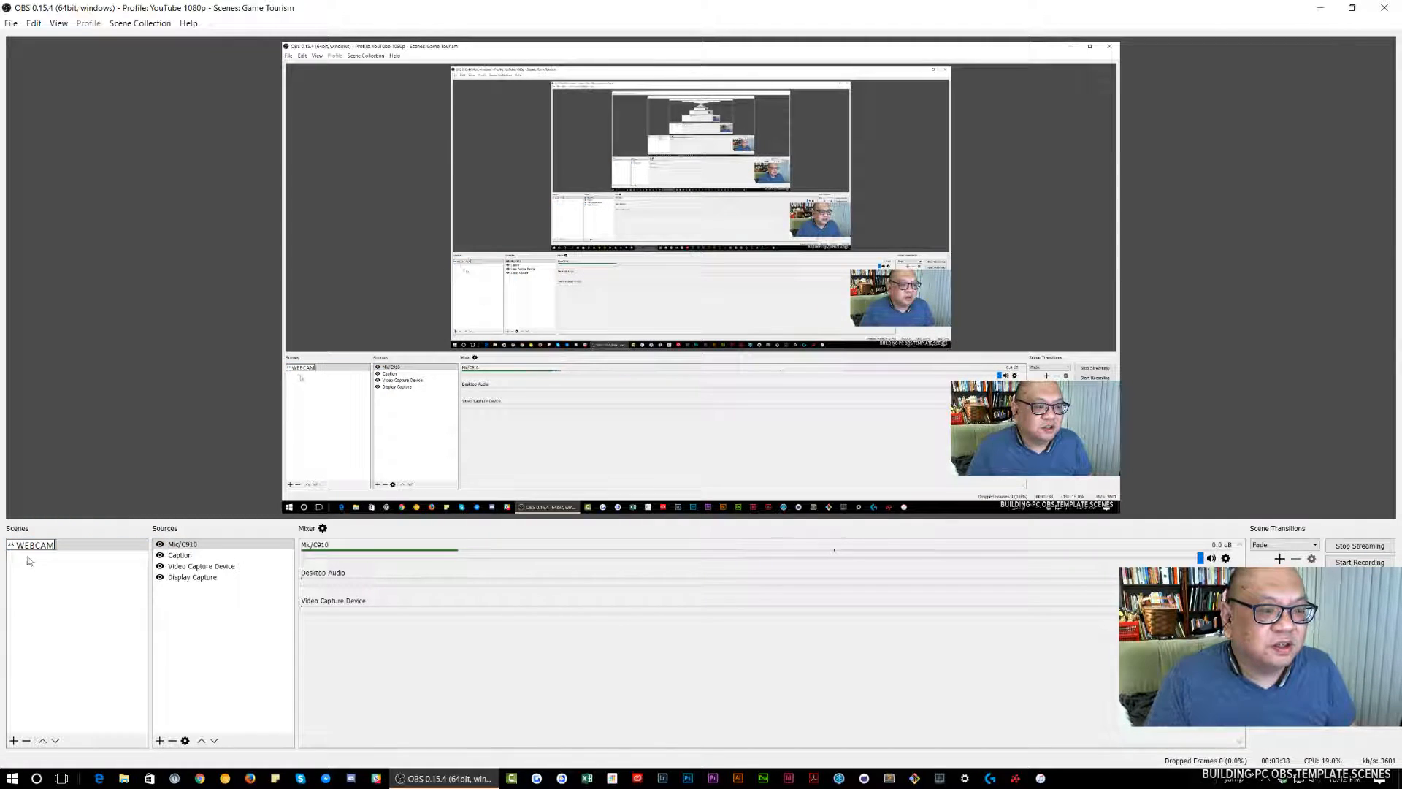
{"action": "type", "text": "BAS"}
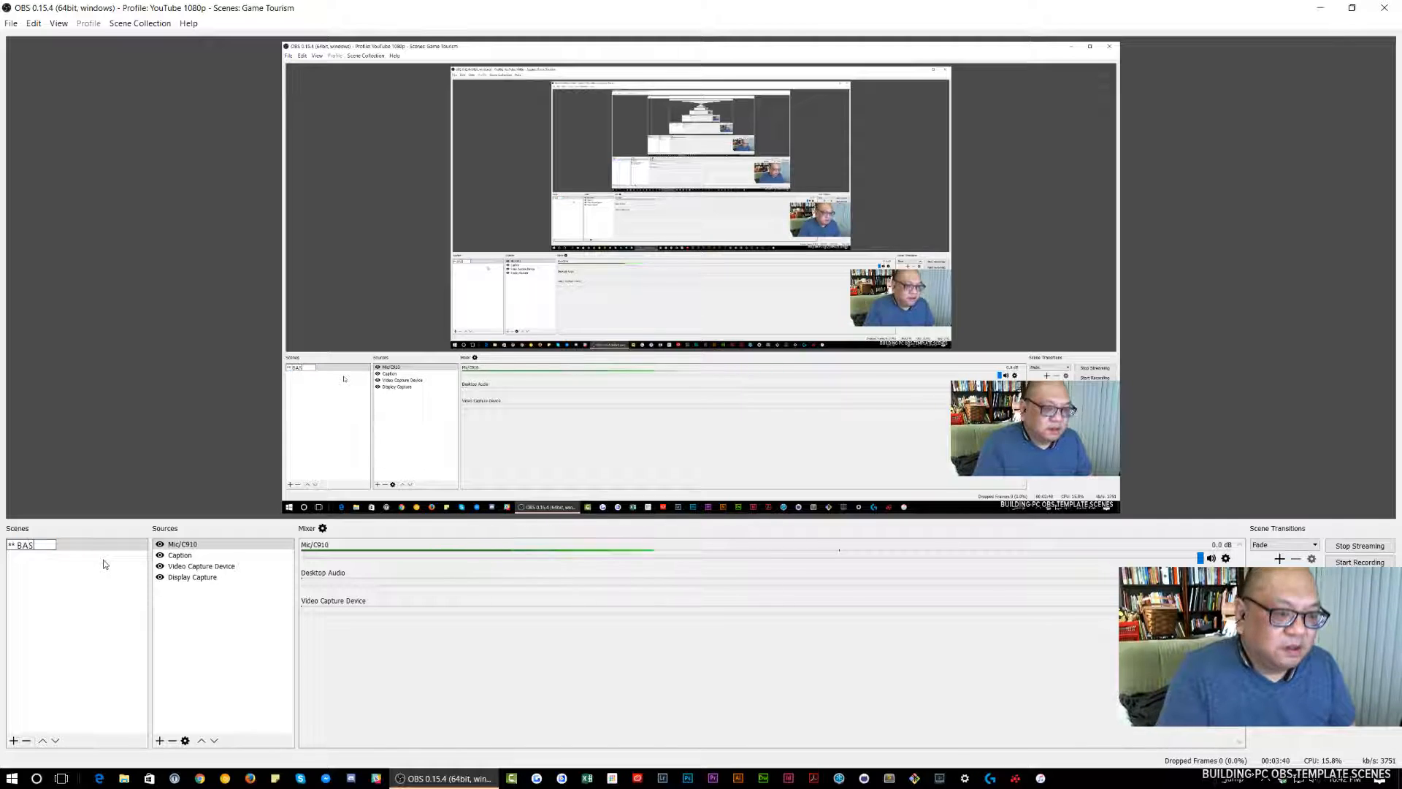
{"action": "type", "text": "E SCENE"}
{"action": "key", "text": "Return"}
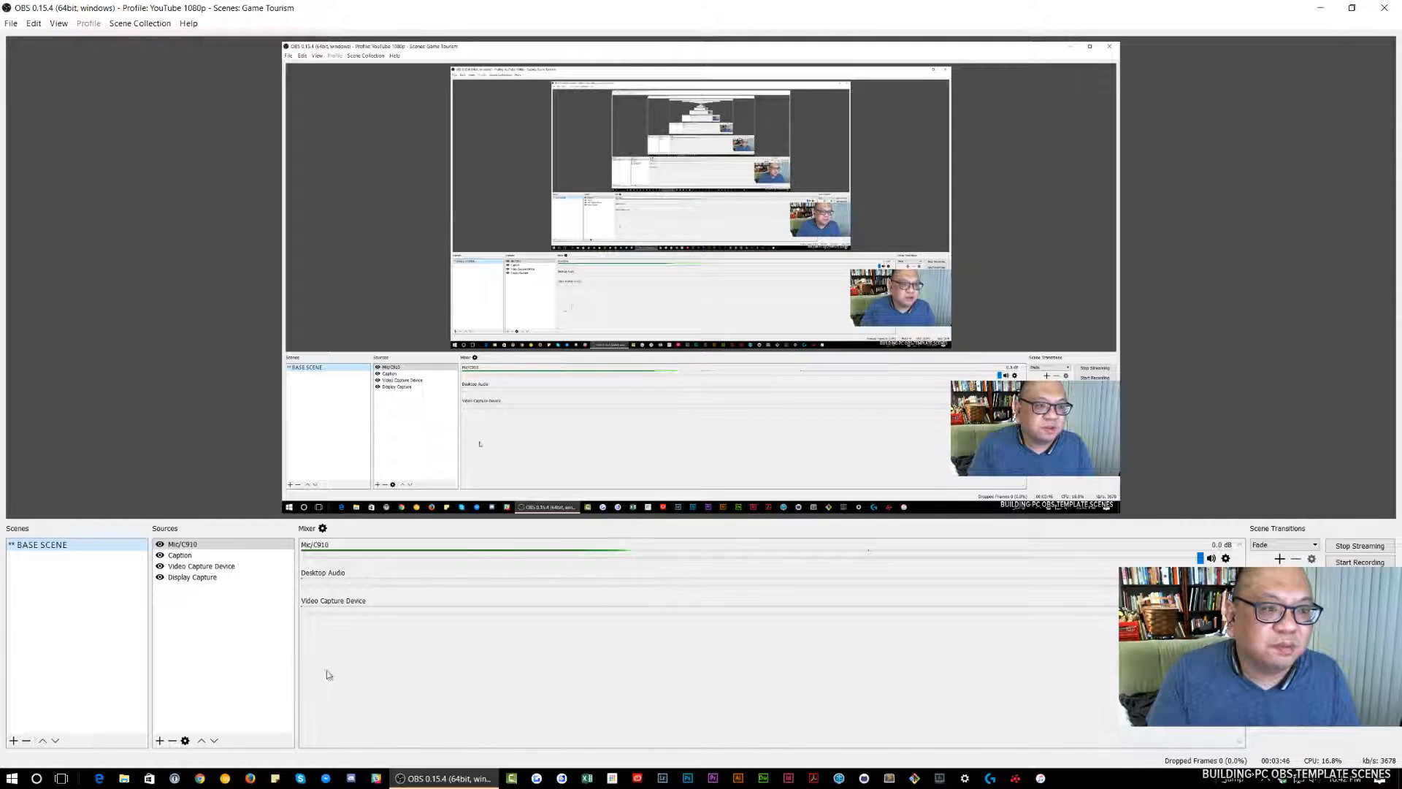
{"action": "left_click", "coordinate": [160, 740]}
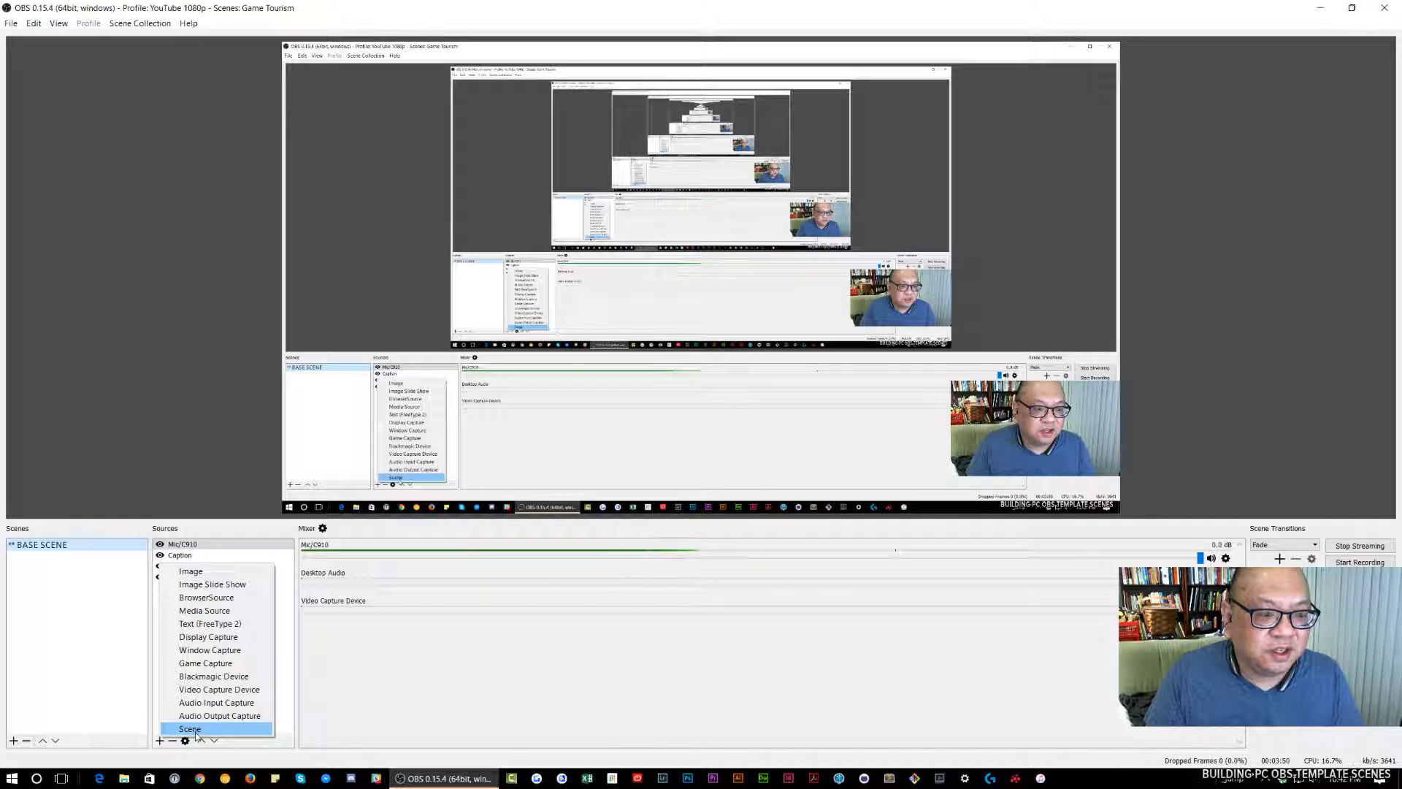
{"action": "left_click", "coordinate": [116, 705]}
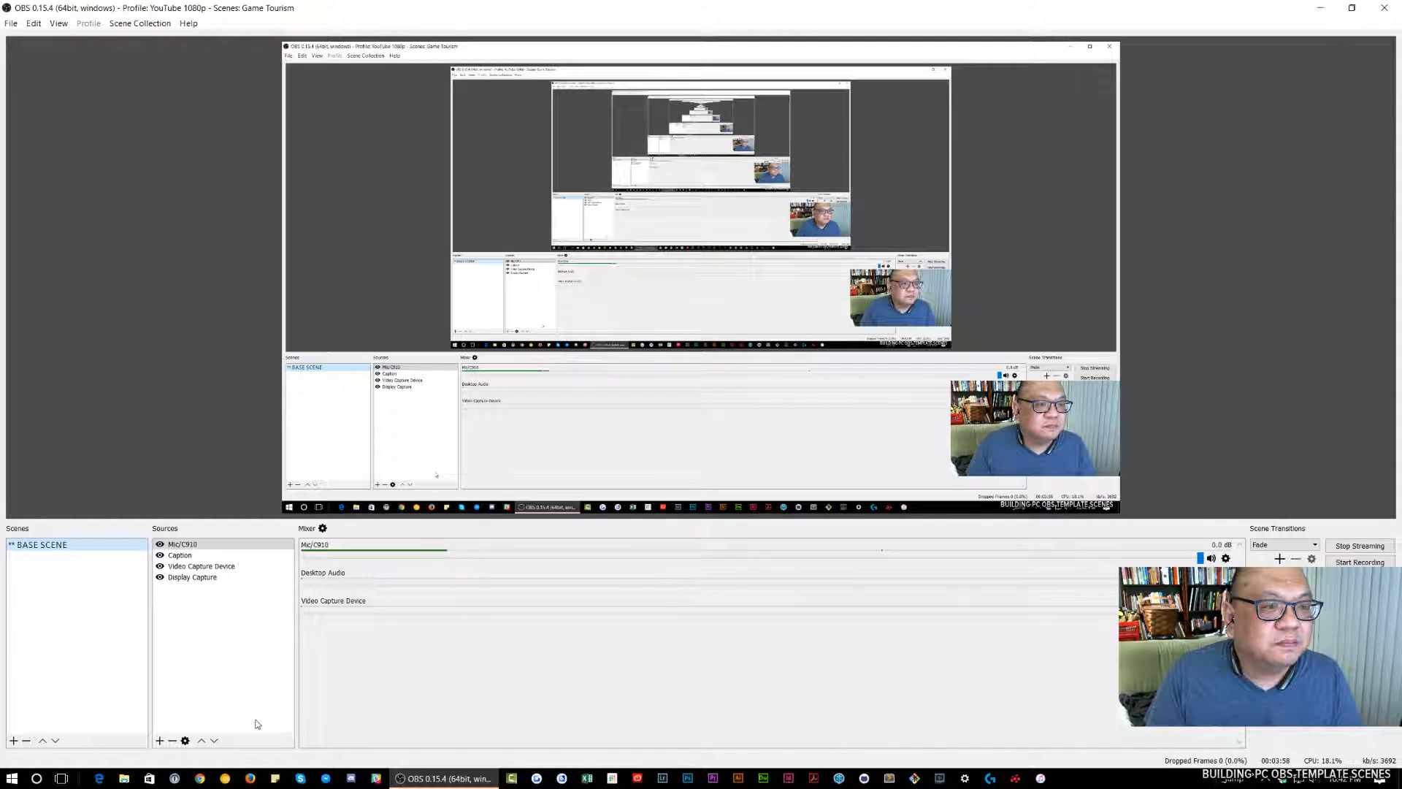
{"action": "left_click", "coordinate": [229, 720]}
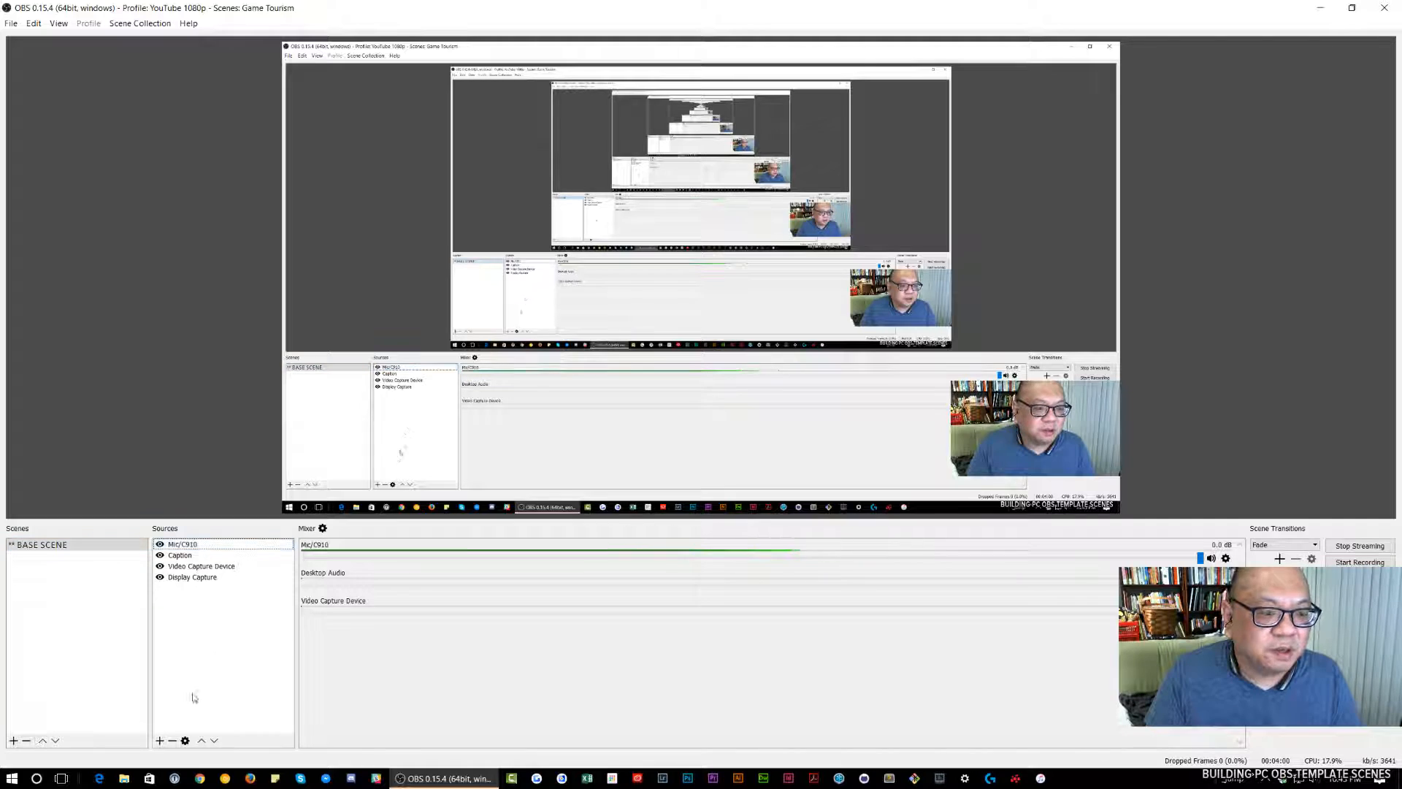
Add a new Image source to BASE SCENE, keeping the default name Image.
{"action": "left_click", "coordinate": [160, 740]}
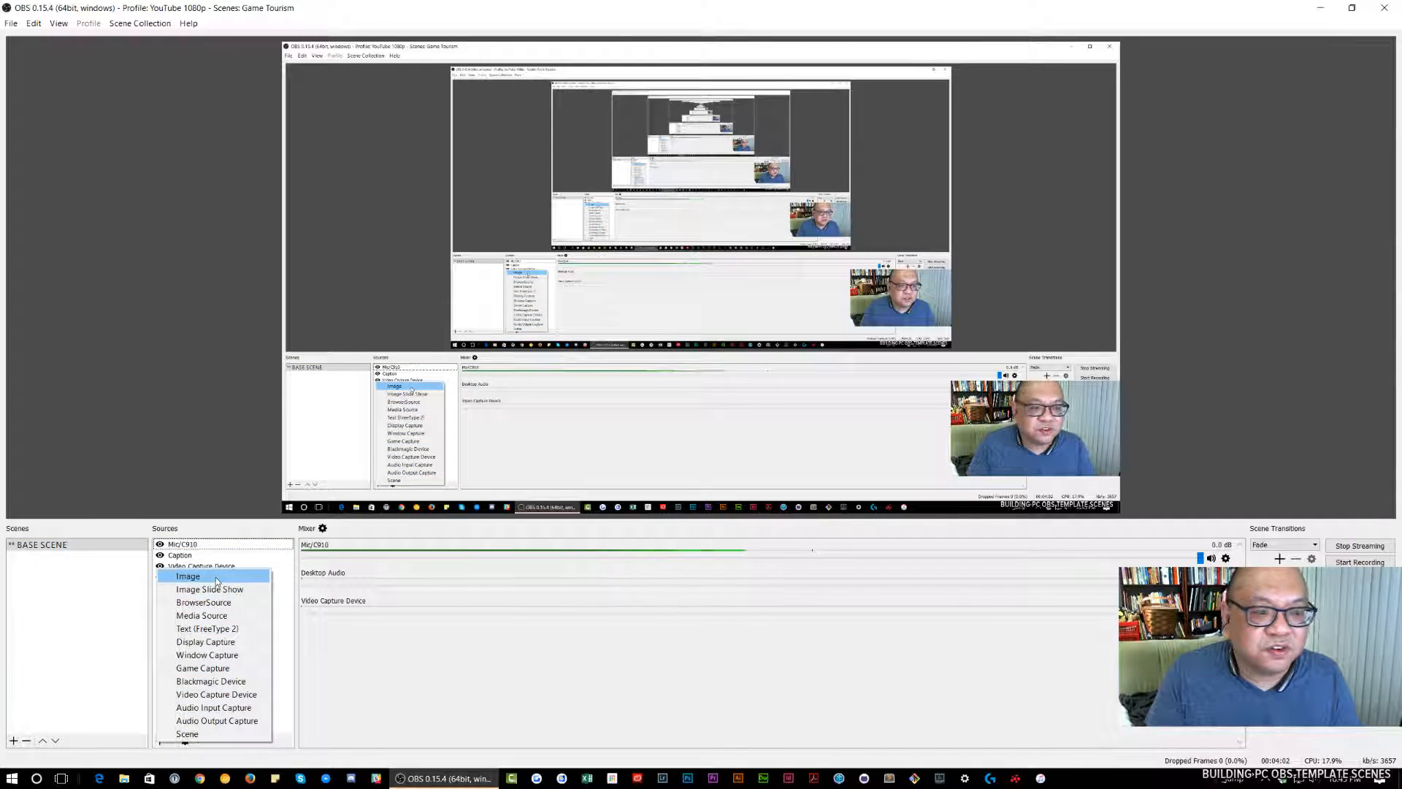
{"action": "left_click", "coordinate": [188, 577]}
{"action": "left_click", "coordinate": [709, 463]}
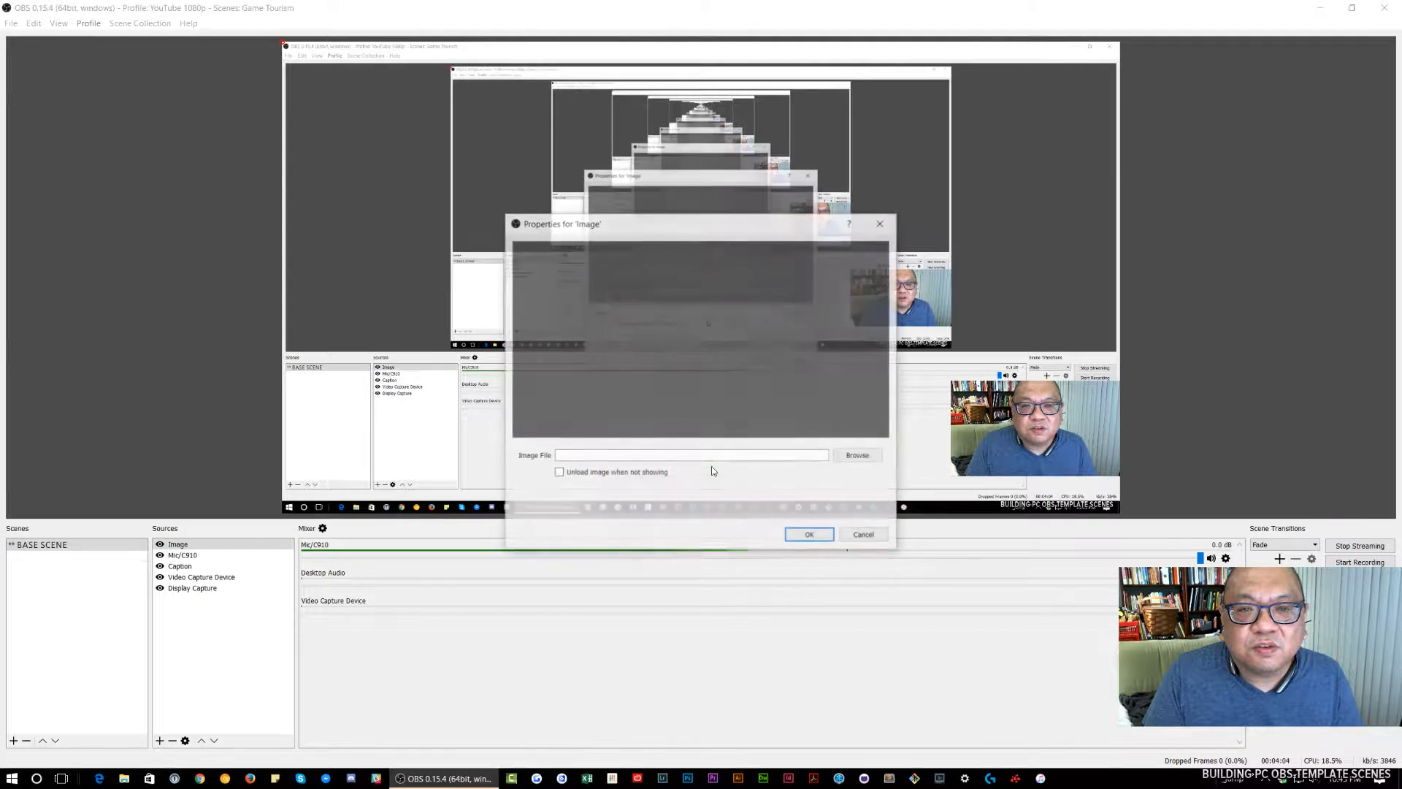
Browse for the image file in the Dropbox projects, opening the _overlays folder inside Screencasting.
{"action": "left_click", "coordinate": [856, 458]}
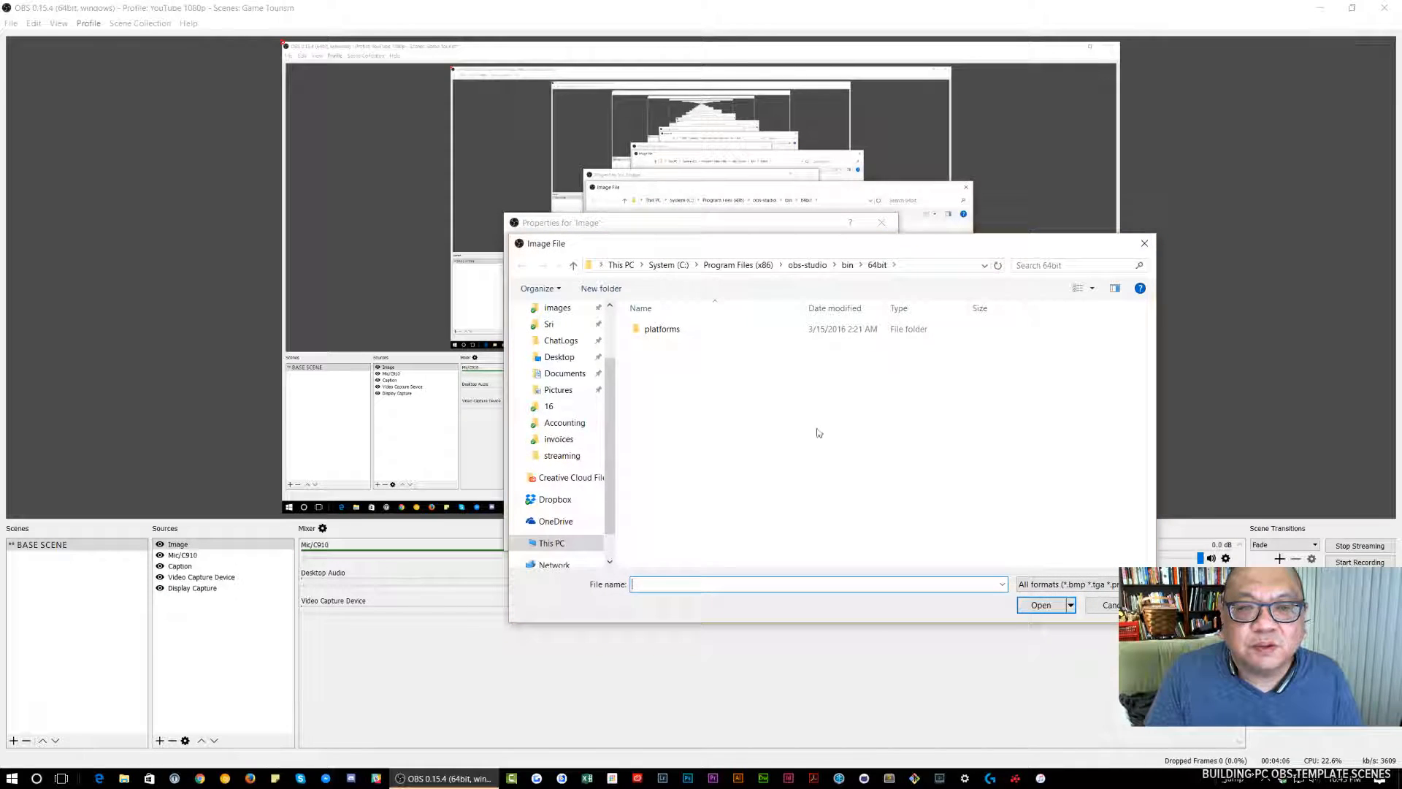
{"action": "scroll", "coordinate": [614, 361], "scroll_direction": "up", "scroll_amount": 3}
{"action": "left_click", "coordinate": [560, 334]}
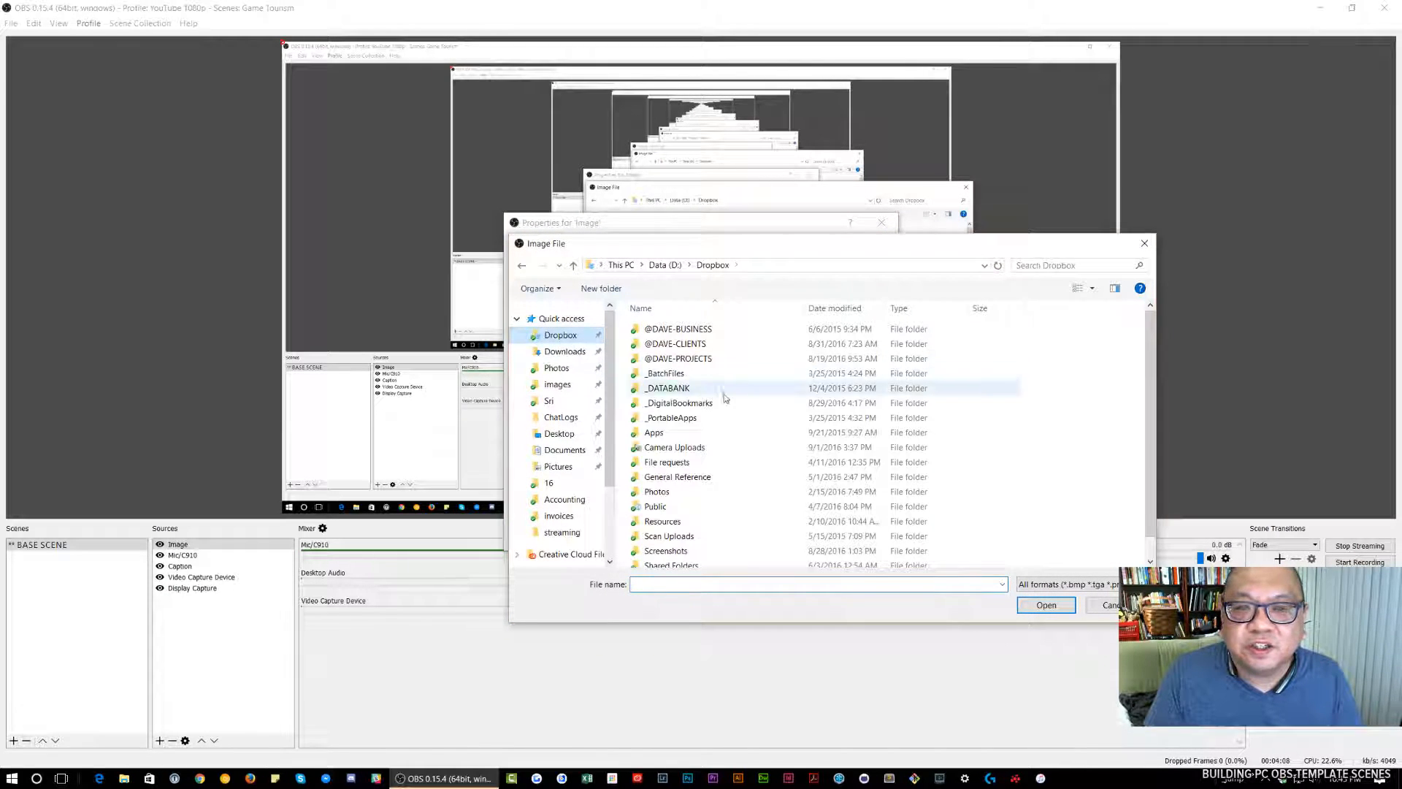
{"action": "double_click", "coordinate": [706, 359]}
{"action": "double_click", "coordinate": [704, 401]}
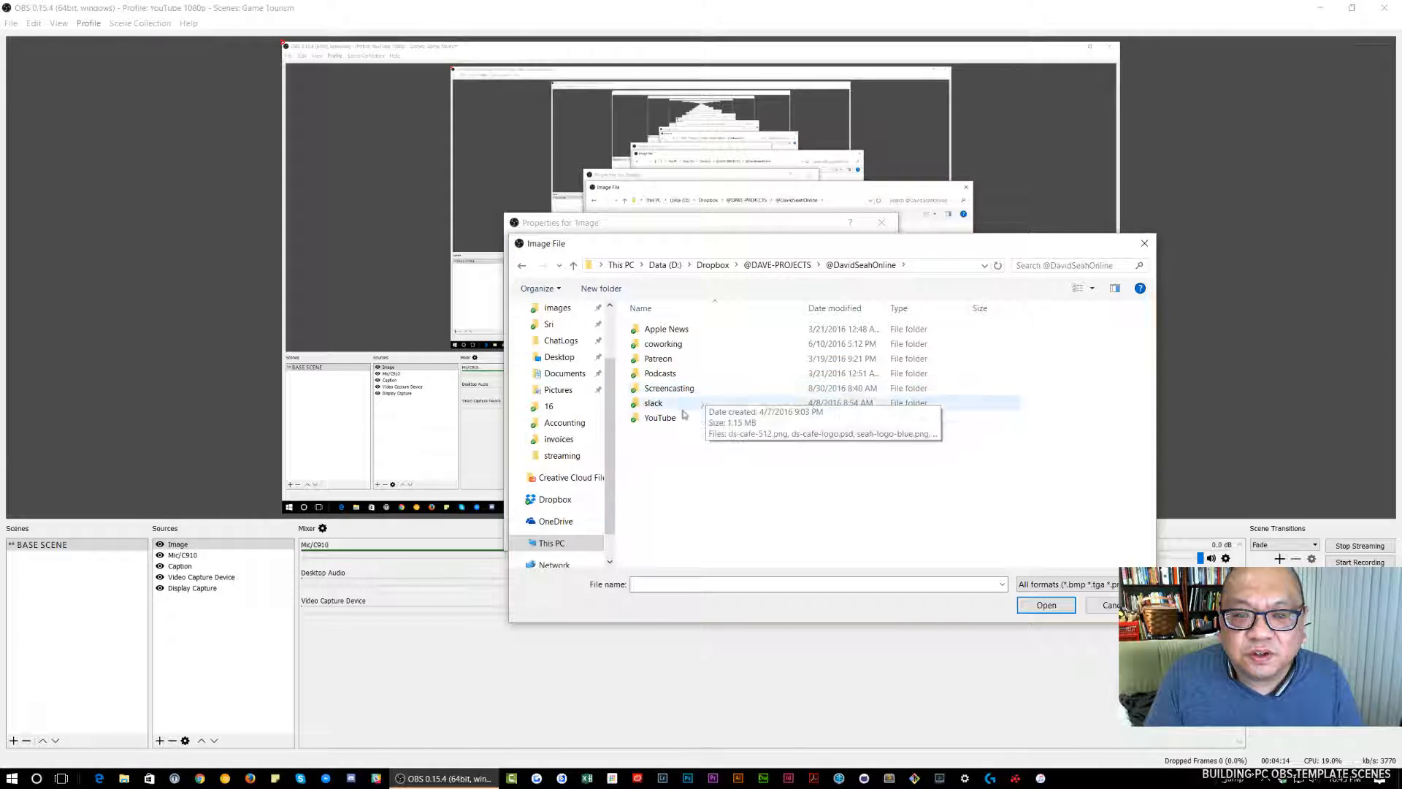
{"action": "double_click", "coordinate": [669, 389]}
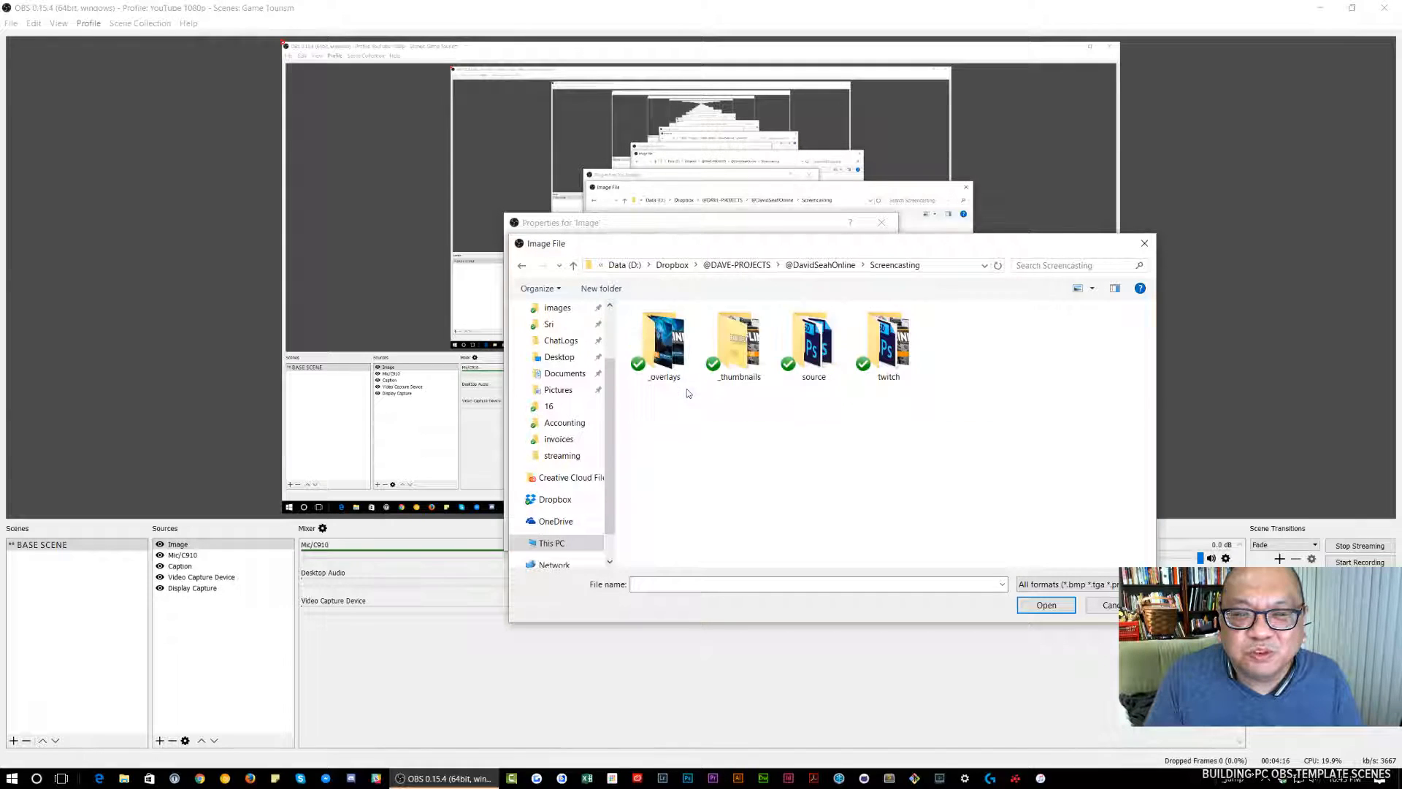
{"action": "double_click", "coordinate": [664, 347]}
Choose seah-banner-game-tourism.png as the image file and accept the source properties.
{"action": "scroll", "coordinate": [825, 473], "scroll_direction": "down", "scroll_amount": 2}
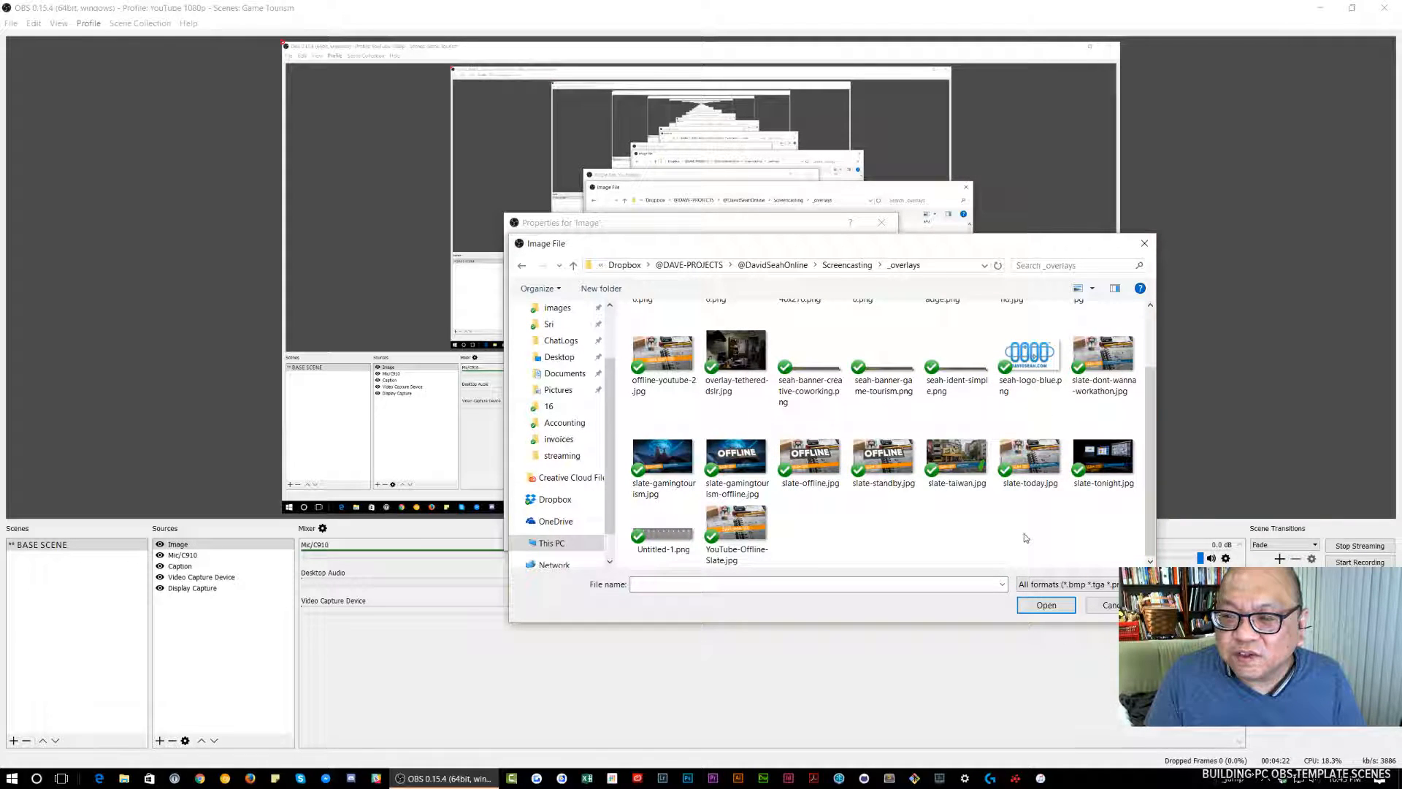
{"action": "scroll", "coordinate": [883, 518], "scroll_direction": "up", "scroll_amount": 2}
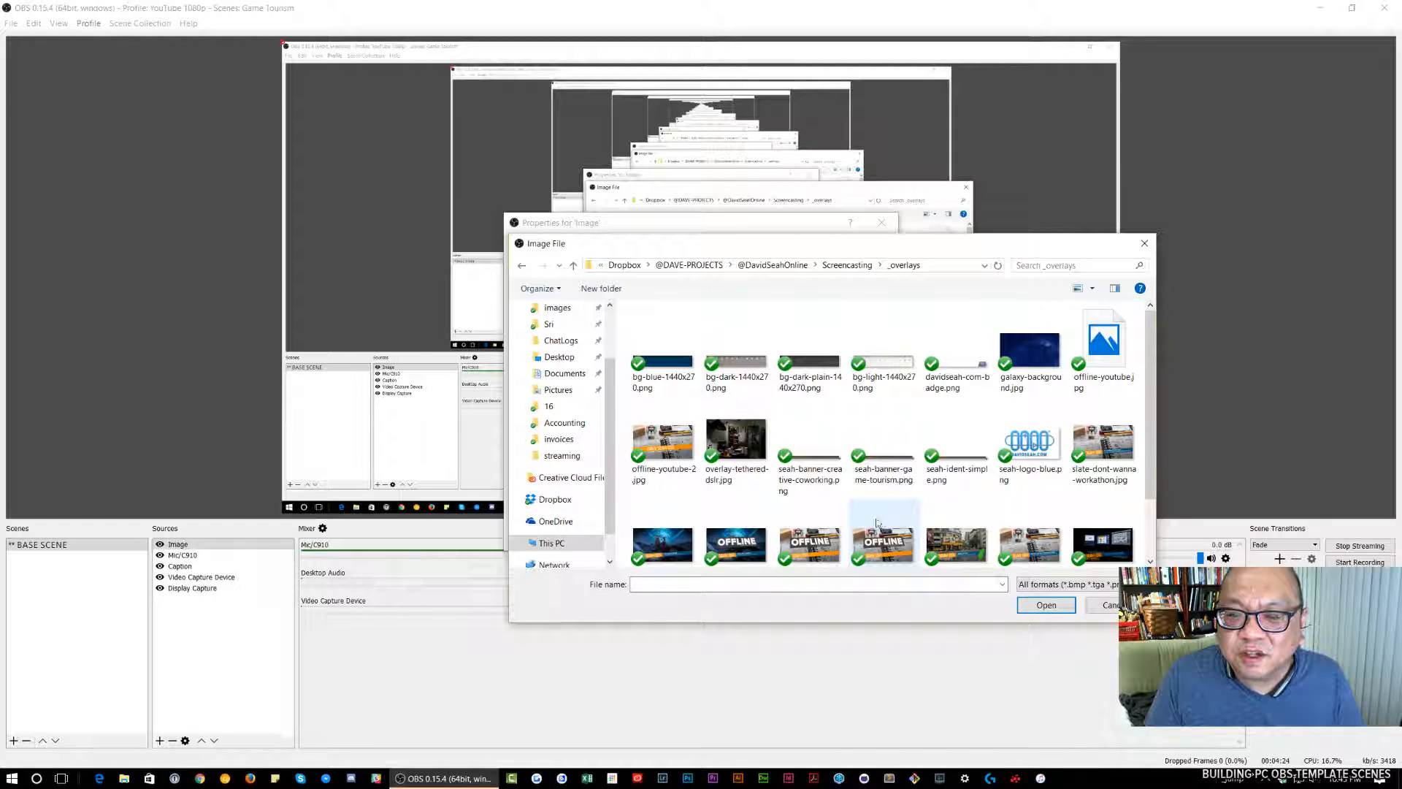
{"action": "left_click", "coordinate": [816, 482]}
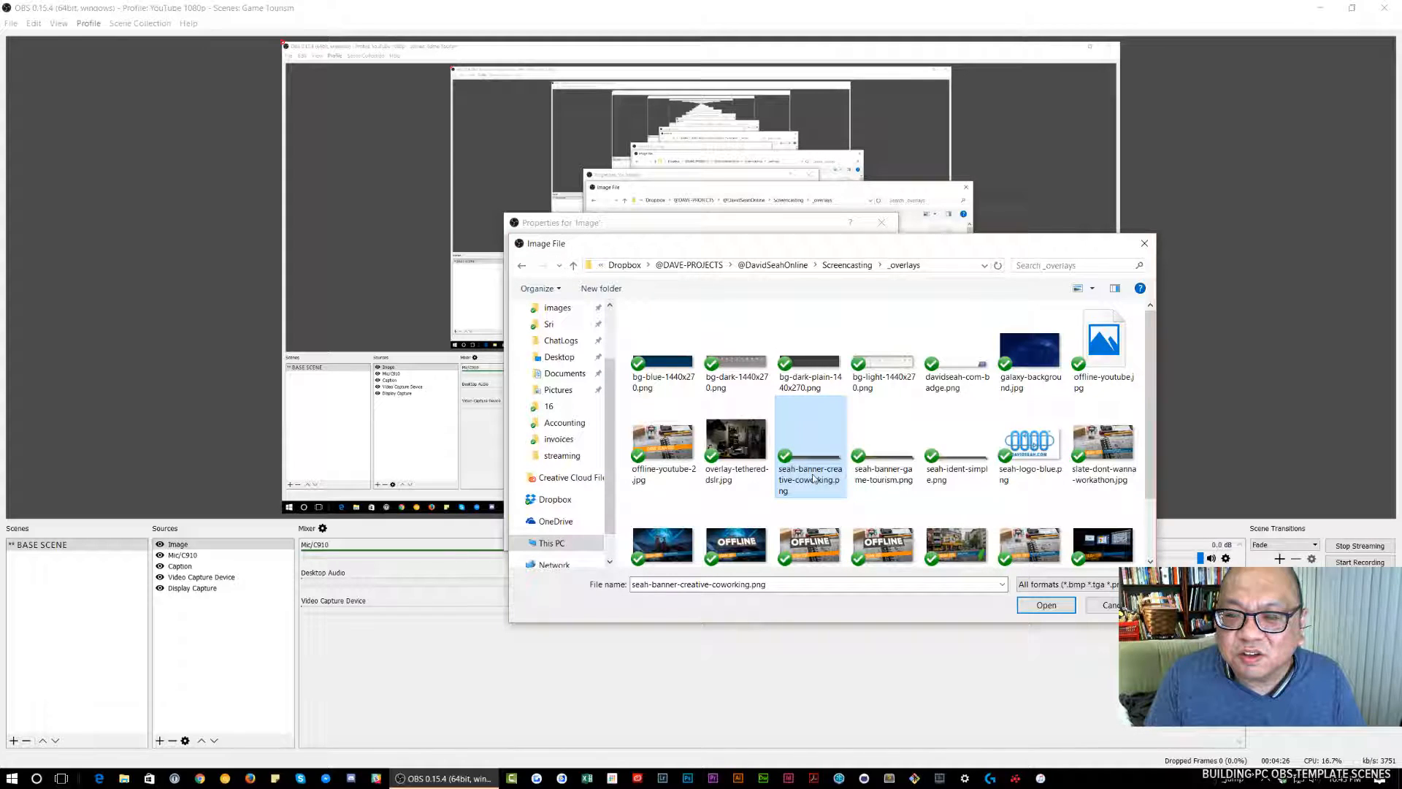
{"action": "left_click", "coordinate": [884, 478]}
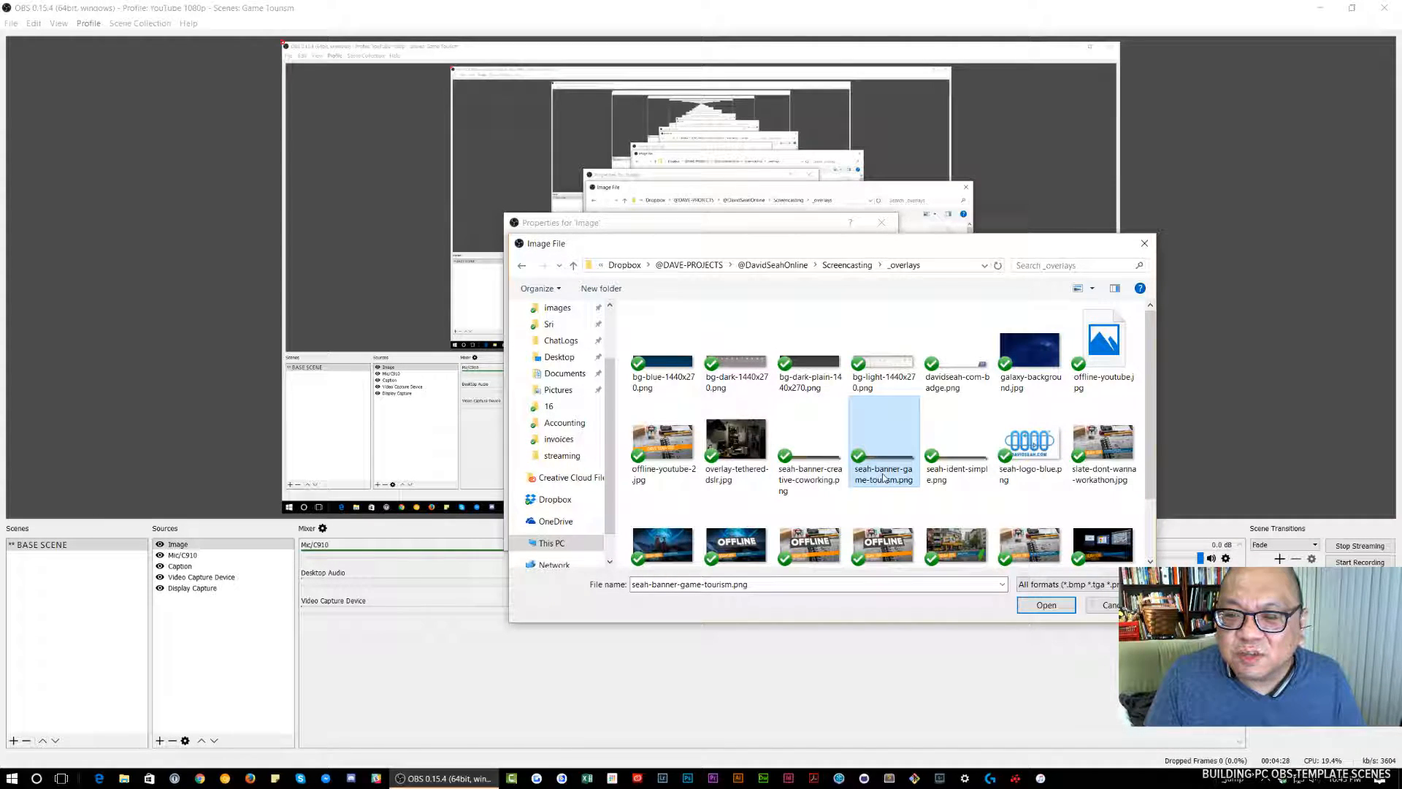
{"action": "double_click", "coordinate": [885, 475]}
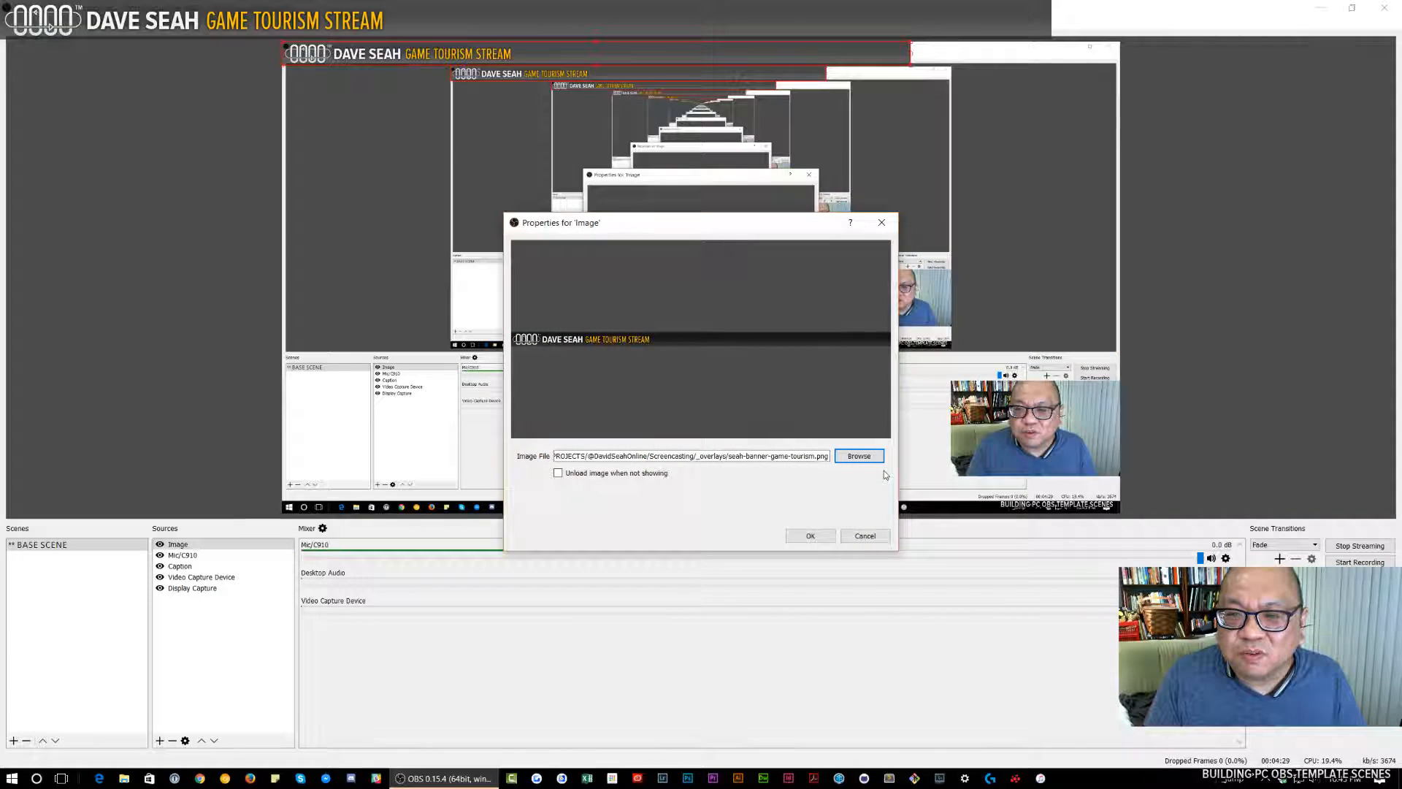
{"action": "left_click", "coordinate": [806, 533]}
Place the banner along the canvas's bottom edge at full canvas width, and move the webcam into the bottom-right corner.
{"action": "left_click_drag", "start_coordinate": [499, 55], "coordinate": [563, 502]}
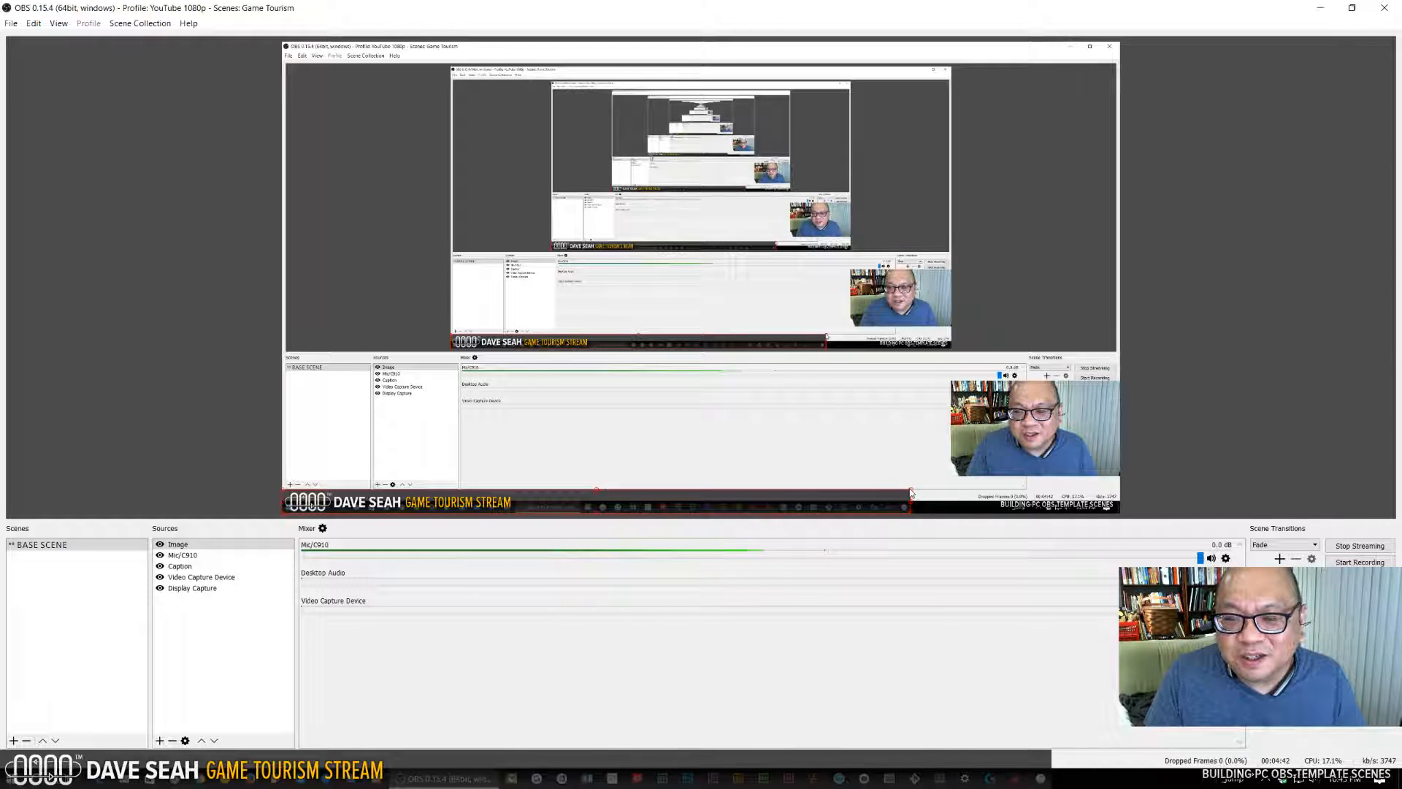
{"action": "left_click_drag", "start_coordinate": [902, 493], "coordinate": [1121, 482]}
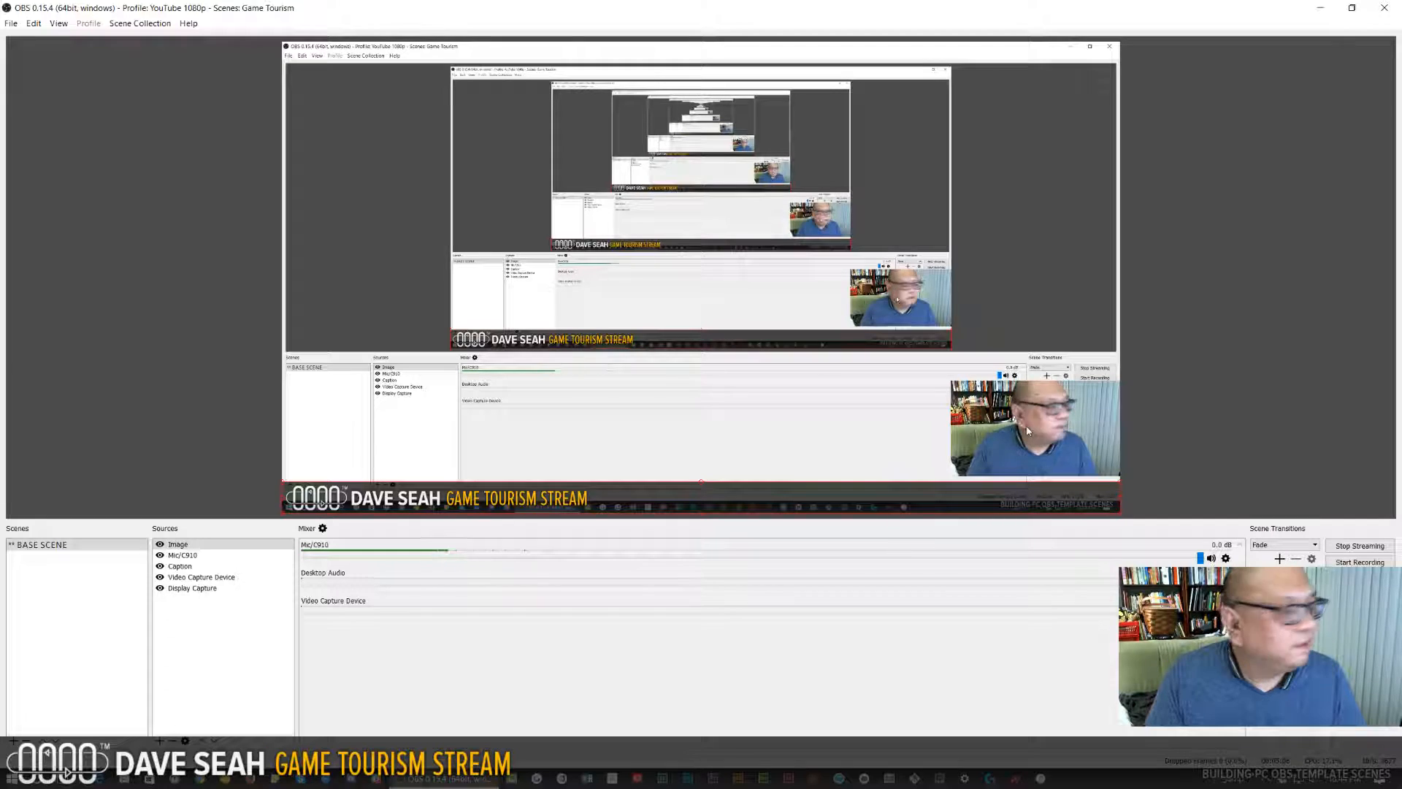
{"action": "left_click_drag", "start_coordinate": [1026, 429], "coordinate": [1017, 470]}
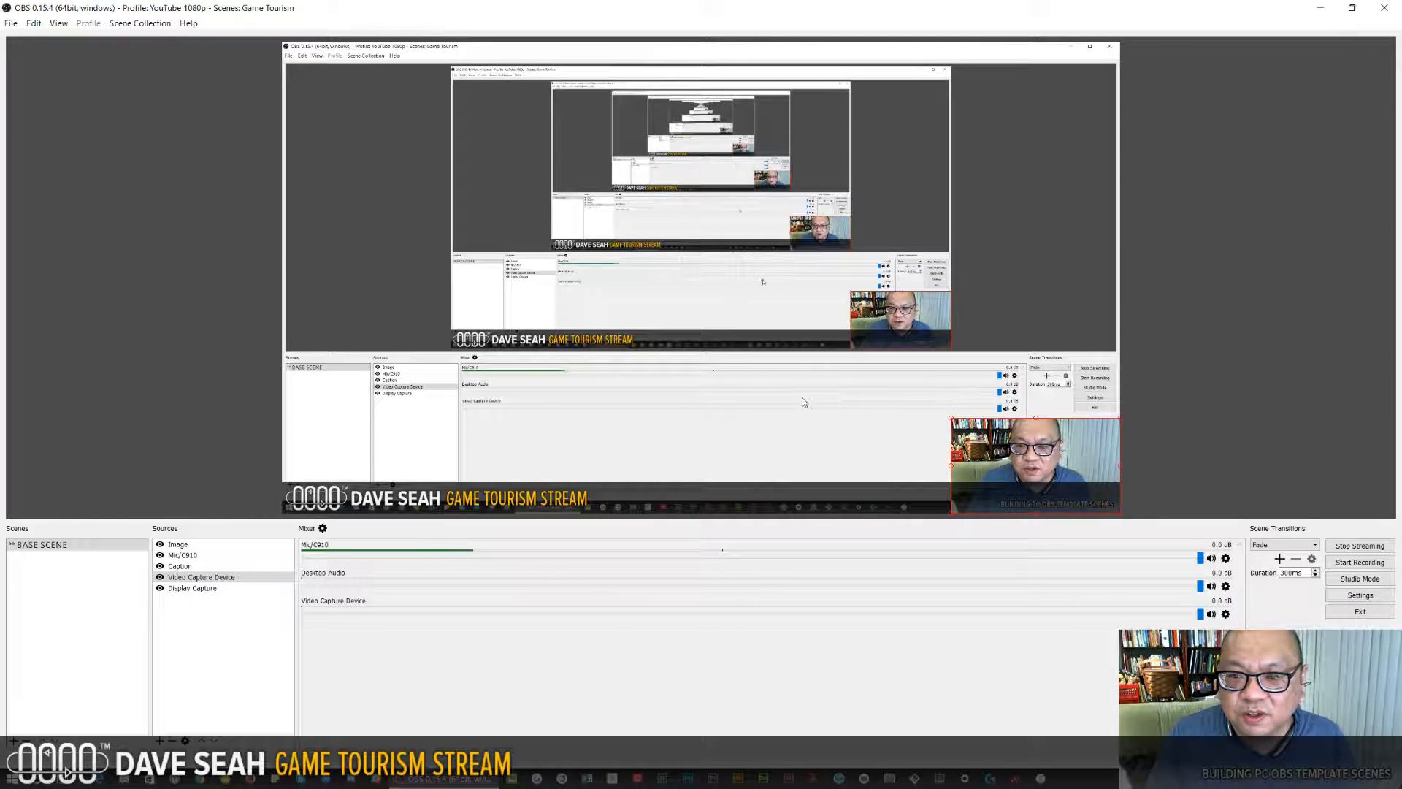
Shrink the display capture towards the canvas's top-left corner and set its transform size to 1920 by 1080.
{"action": "left_click", "coordinate": [735, 381]}
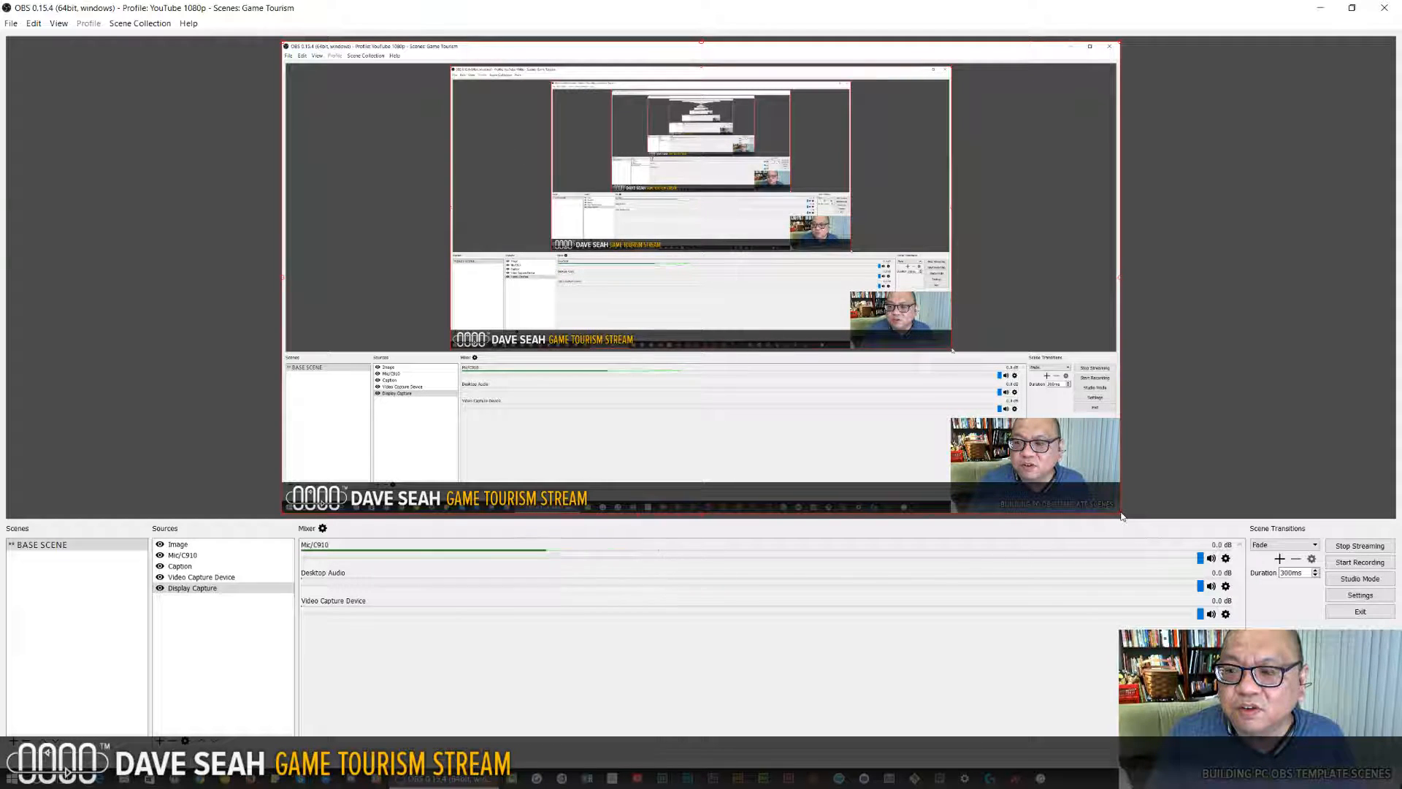
{"action": "left_click_drag", "start_coordinate": [1123, 517], "coordinate": [758, 334]}
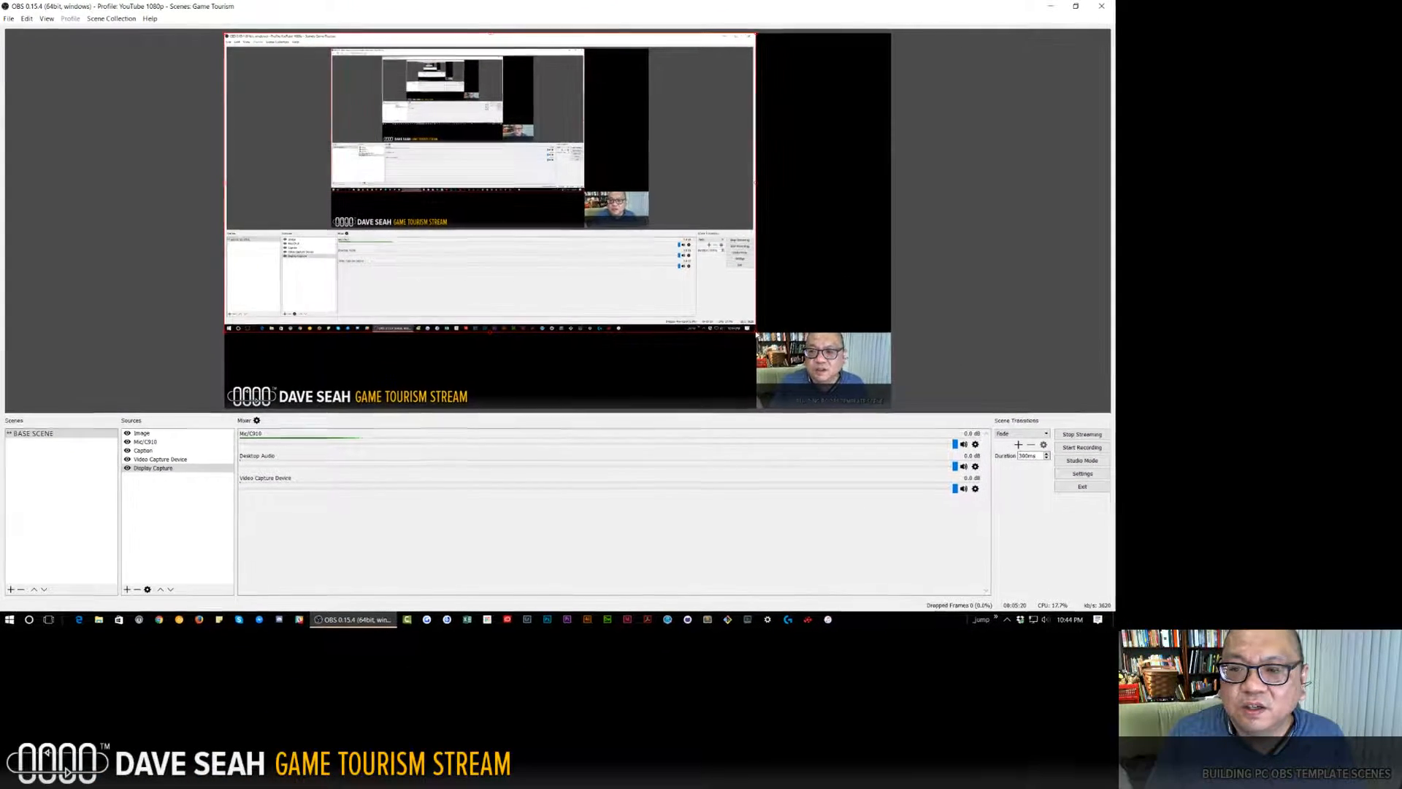
{"action": "right_click", "coordinate": [694, 281]}
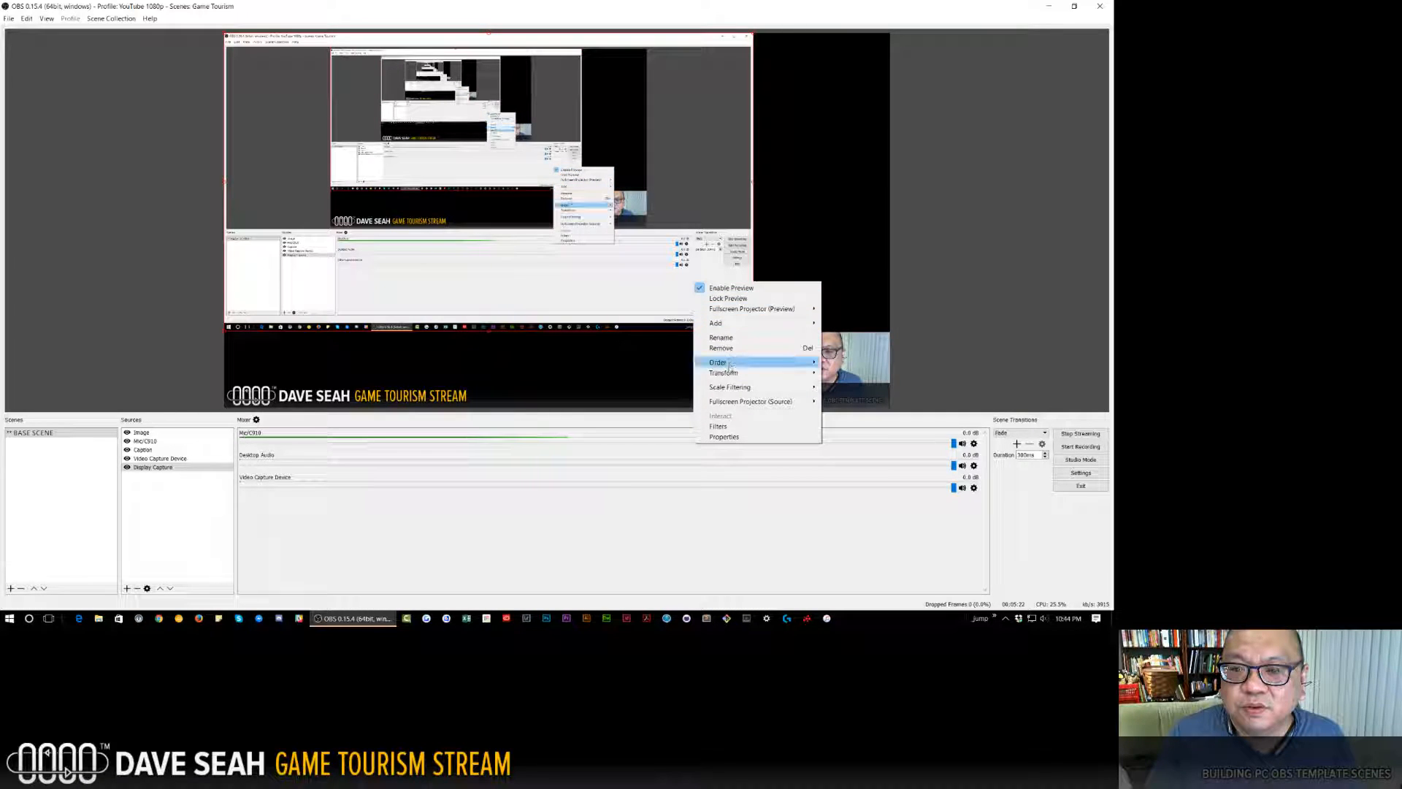
{"action": "left_click", "coordinate": [851, 374]}
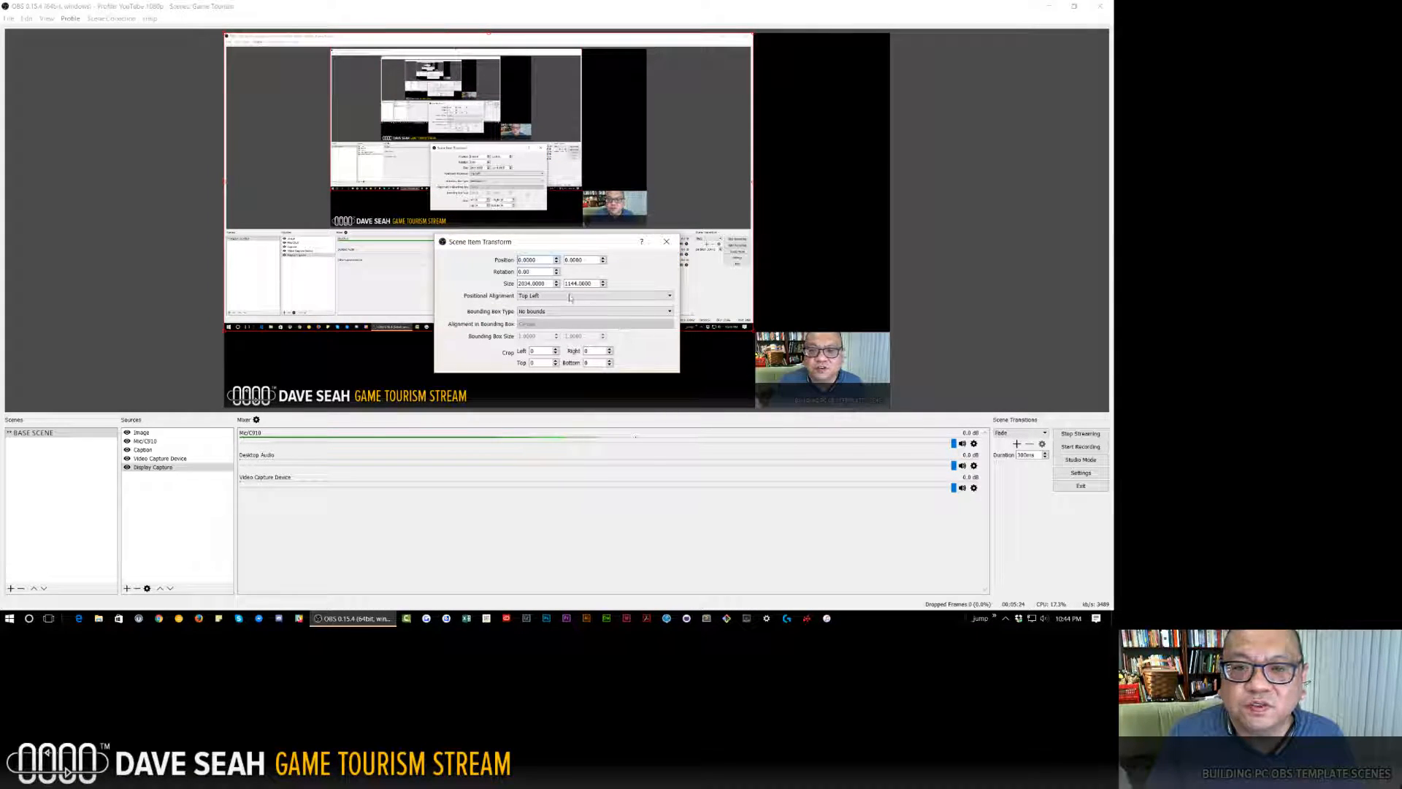
{"action": "double_click", "coordinate": [549, 284]}
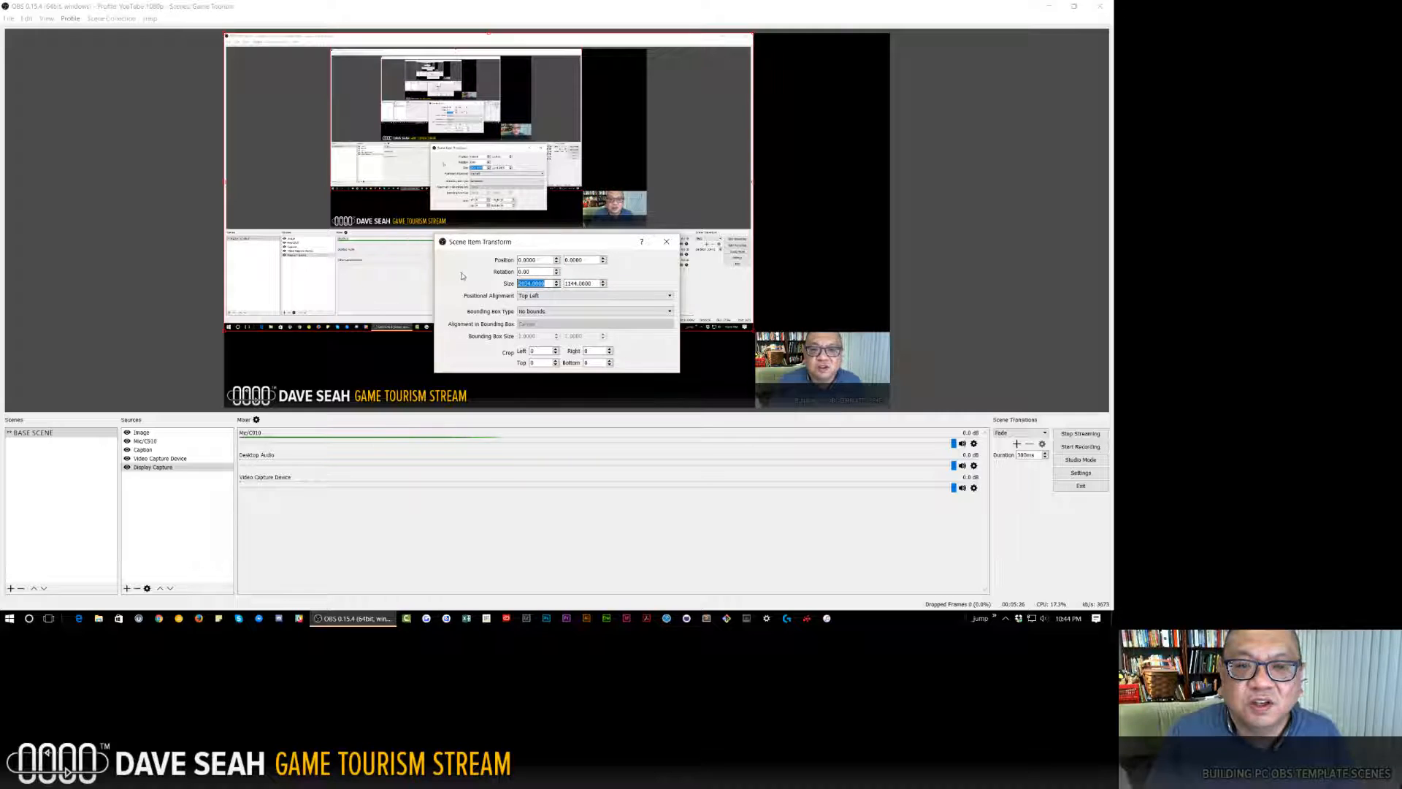
{"action": "type", "text": "1920"}
{"action": "key", "text": "Tab"}
{"action": "type", "text": "1080"}
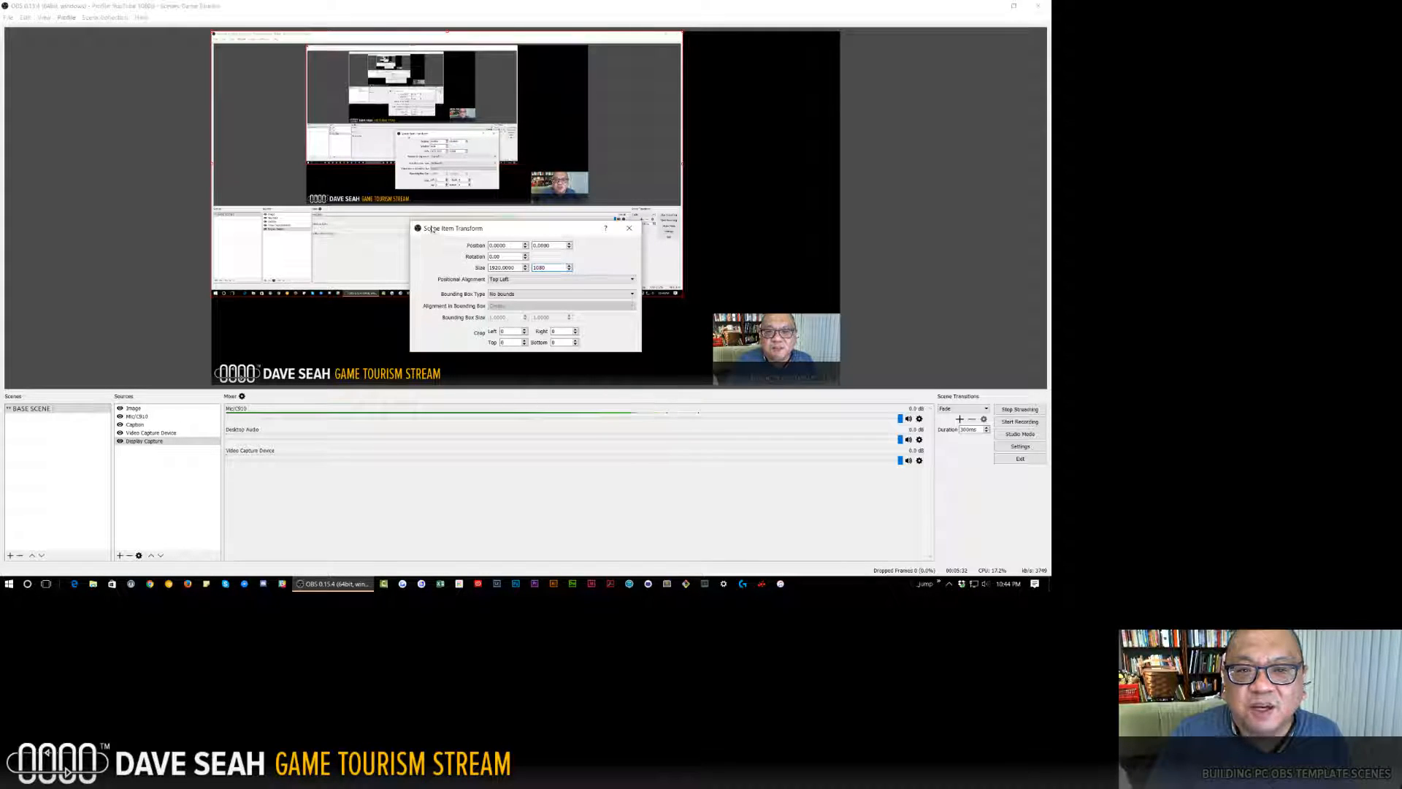
{"action": "left_click", "coordinate": [629, 230]}
Enlarge the webcam source from its top-left corner until it meets the bottom-right corner of the display capture.
{"action": "left_click", "coordinate": [741, 338]}
{"action": "left_click_drag", "start_coordinate": [714, 316], "coordinate": [682, 297]}
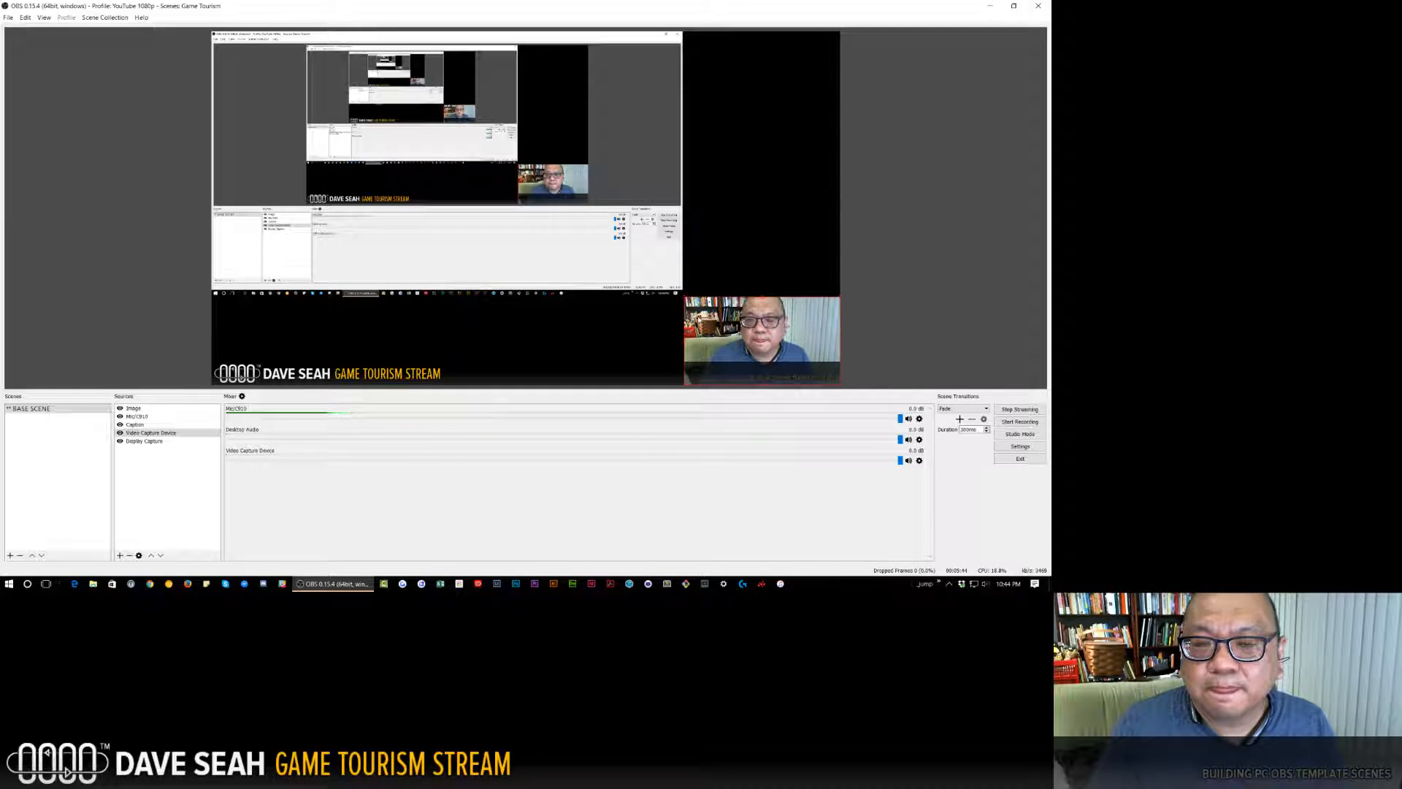
Switch to Excel, create a blank workbook, and shrink its window to sit over the right side of the screen.
{"action": "left_click", "coordinate": [435, 585]}
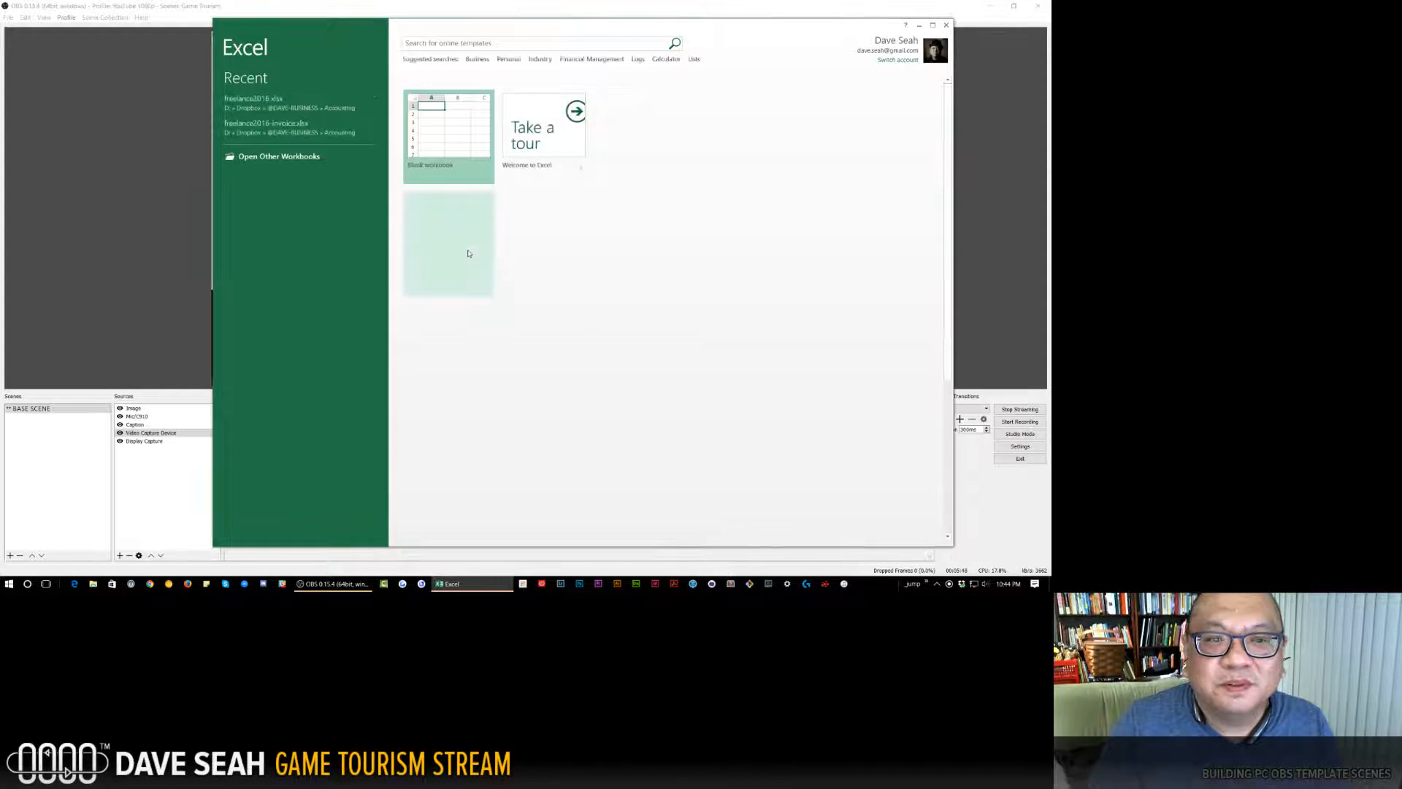
{"action": "left_click", "coordinate": [466, 127]}
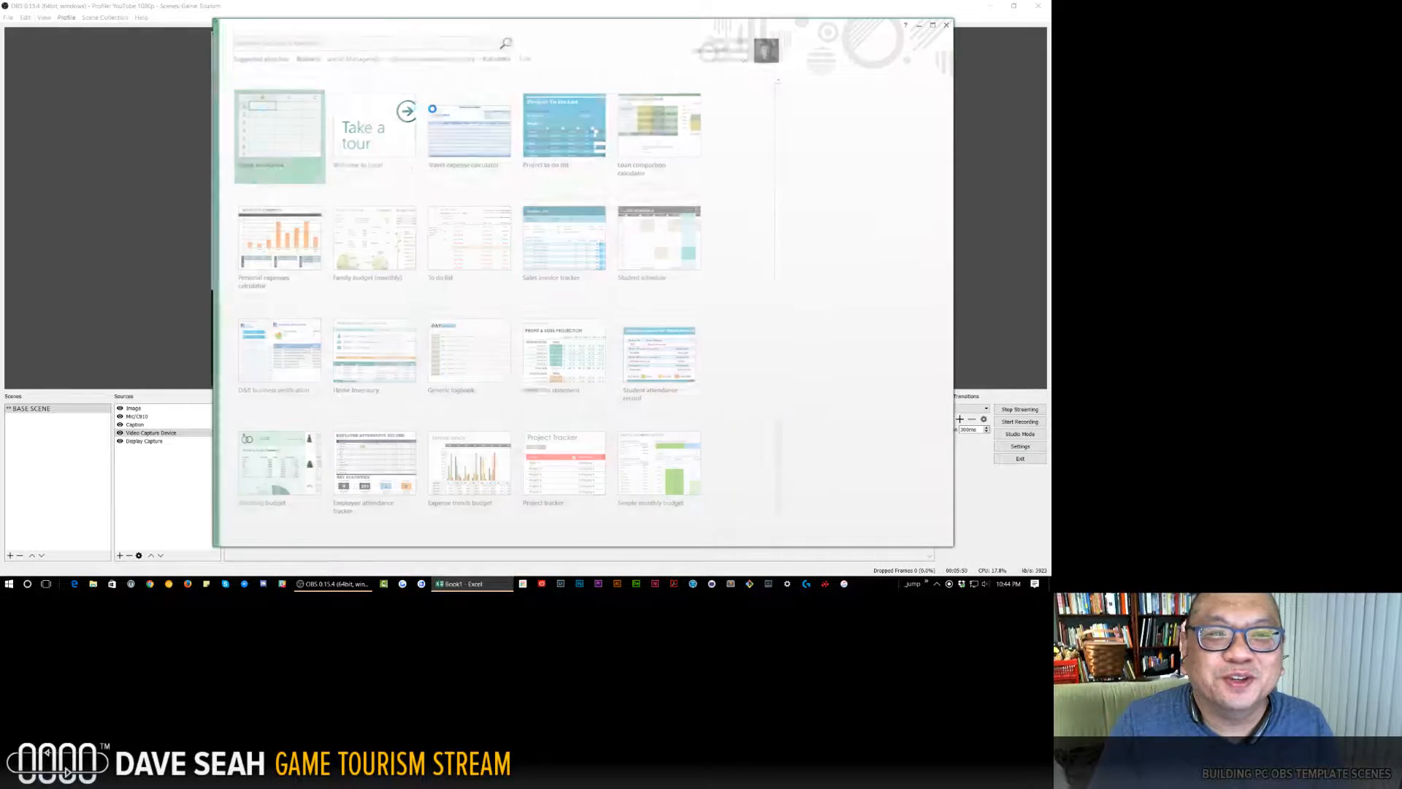
{"action": "left_click_drag", "start_coordinate": [211, 16], "coordinate": [691, 204]}
{"action": "left_click_drag", "start_coordinate": [775, 215], "coordinate": [868, 141]}
Enter 2540 in cell A1, and check the display capture's resolution in its OBS source properties without changing anything.
{"action": "type", "text": "2540"}
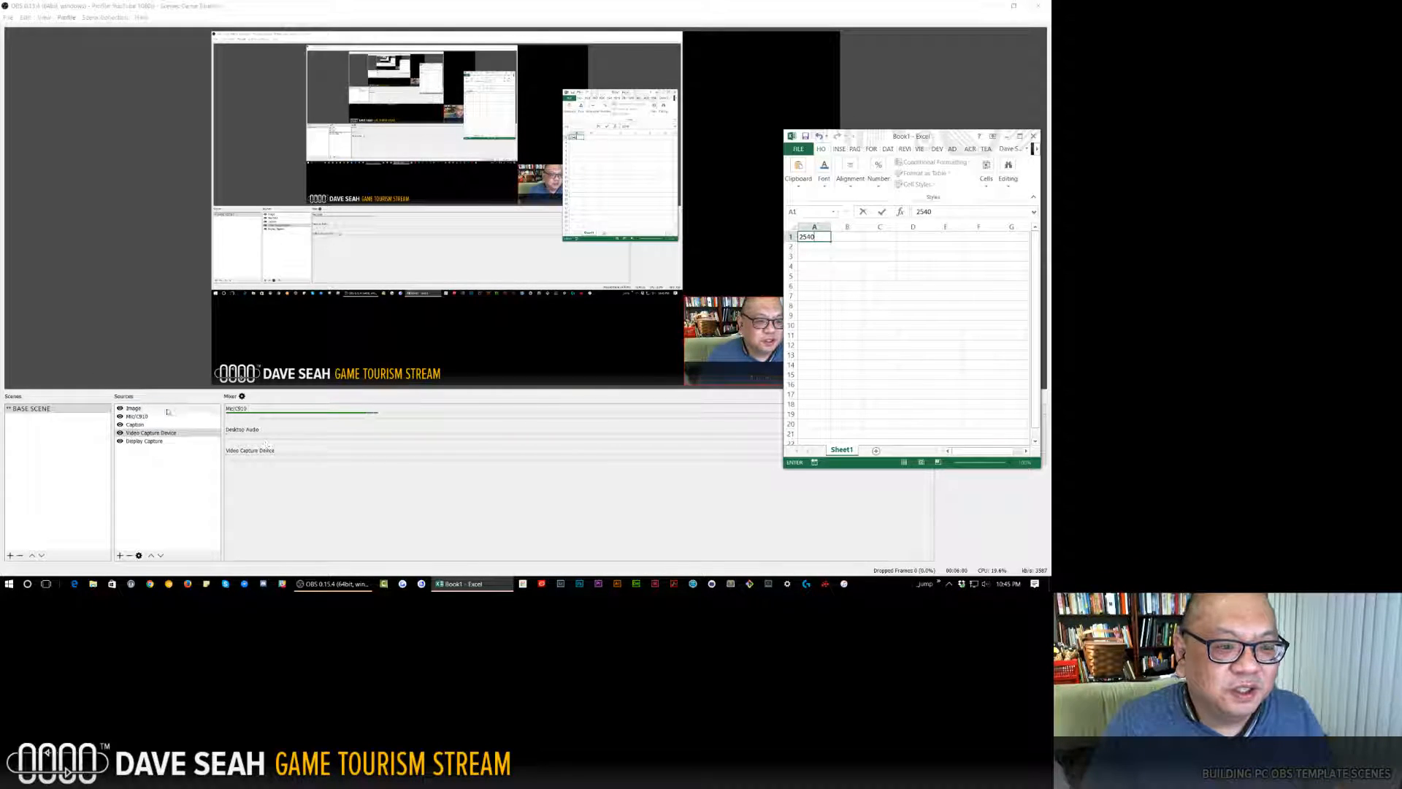
{"action": "left_click", "coordinate": [155, 441]}
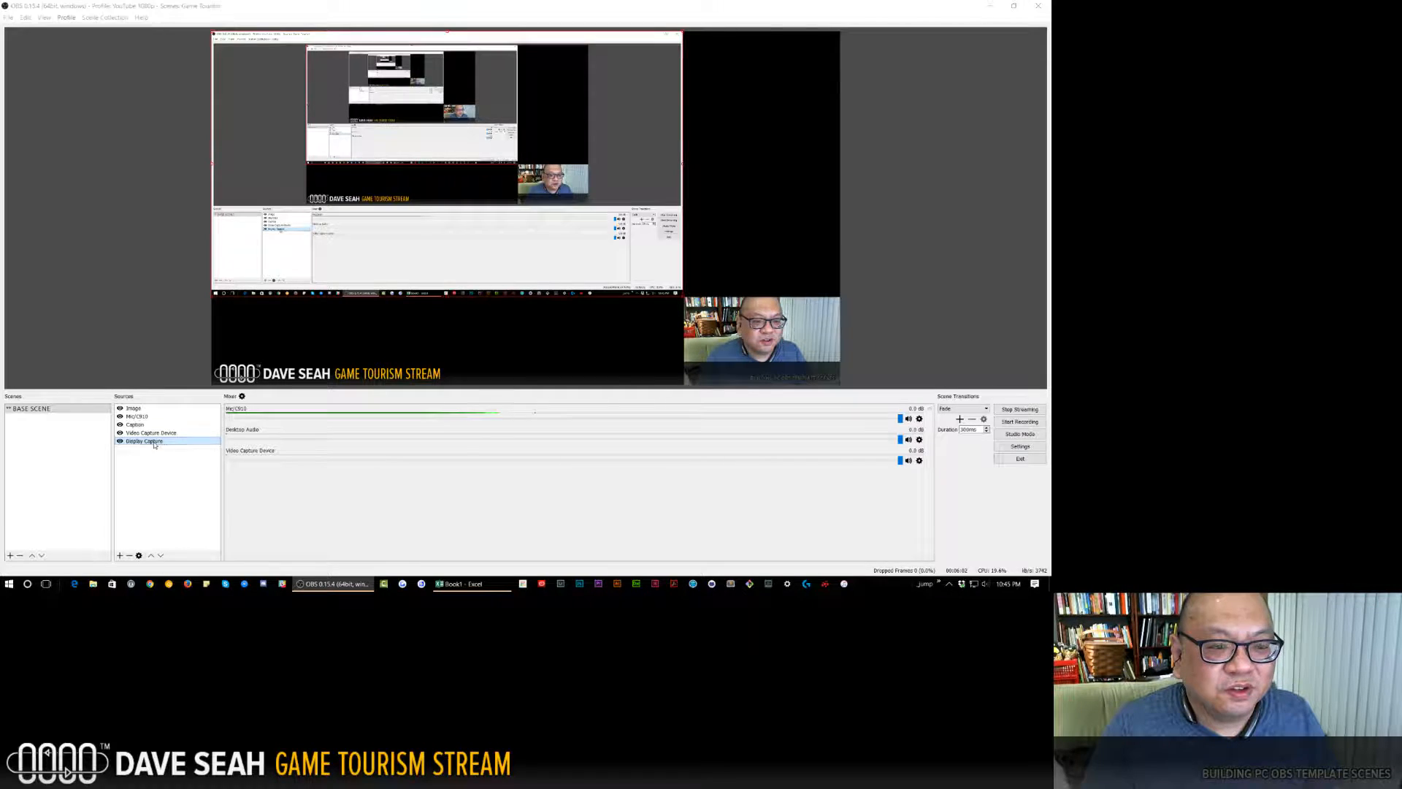
{"action": "double_click", "coordinate": [155, 442]}
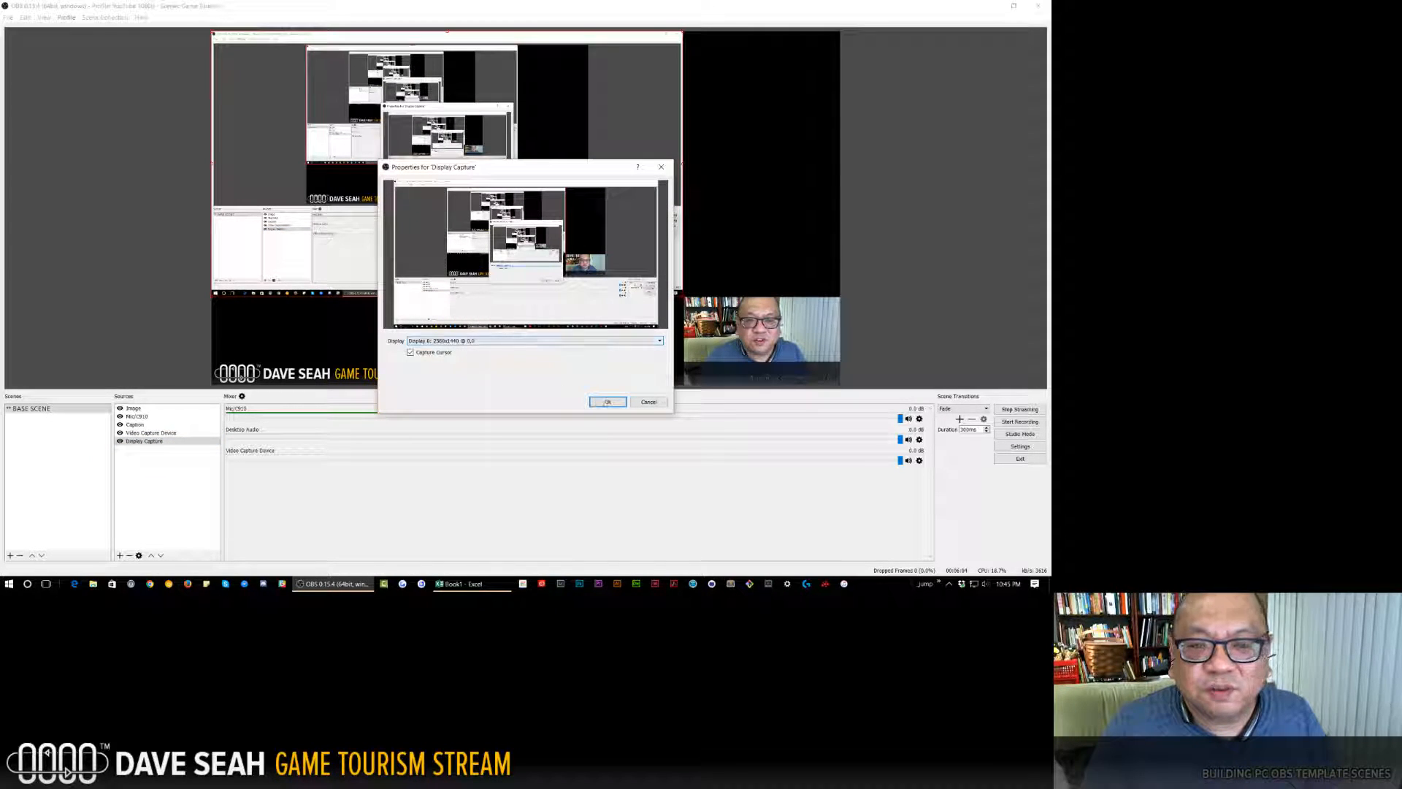
{"action": "left_click", "coordinate": [648, 401]}
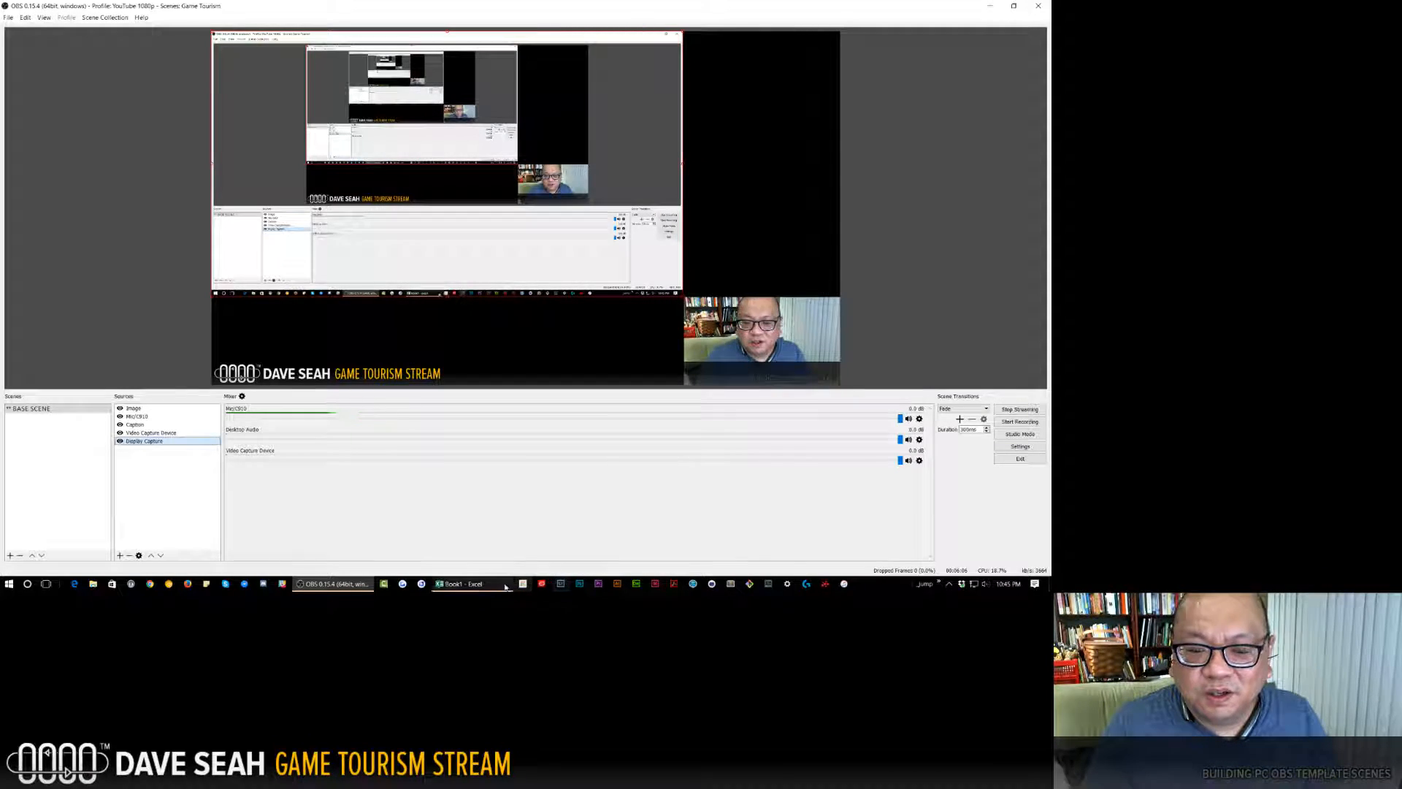
Return to the Excel workbook, correct cell A1 to 2560 and enter 1440 in A2.
{"action": "left_click", "coordinate": [460, 584]}
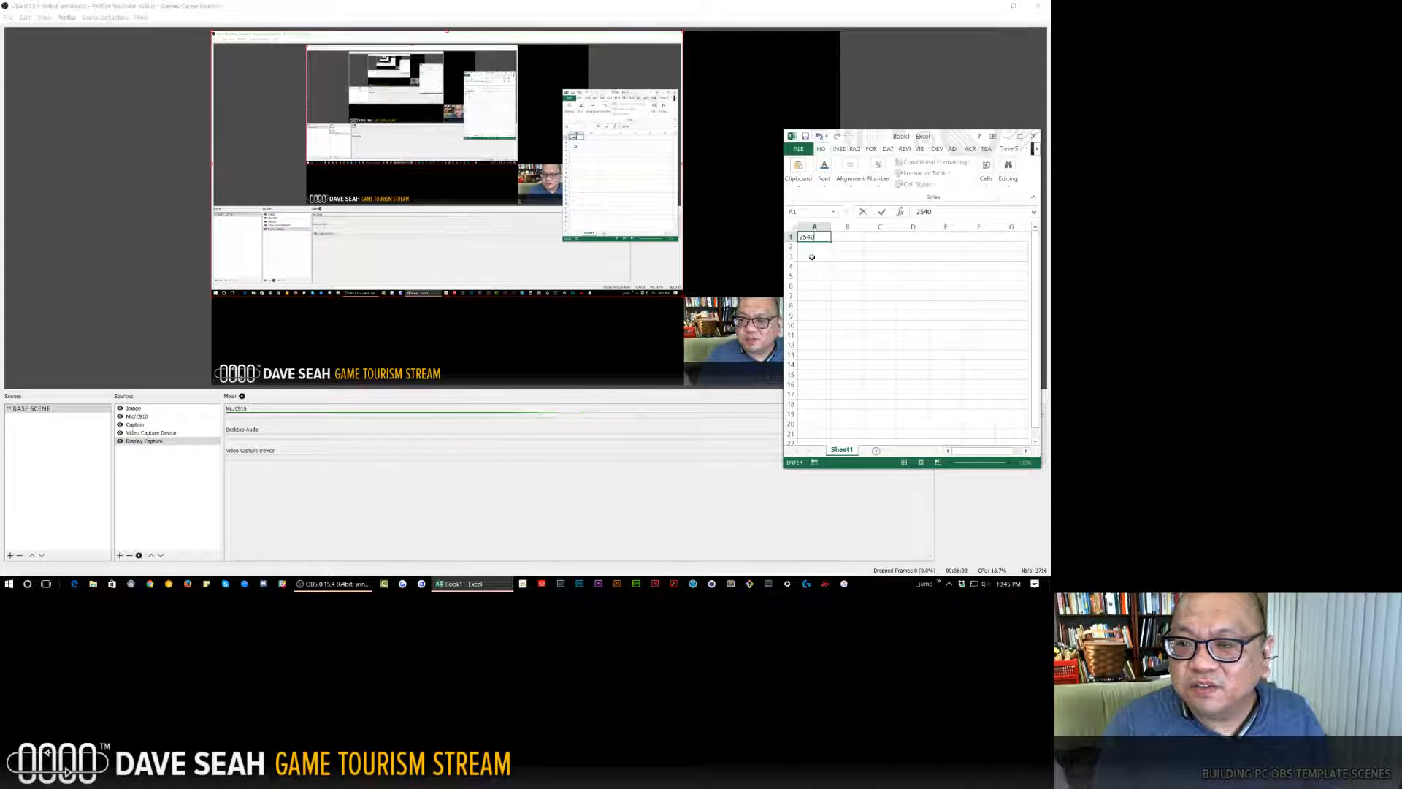
{"action": "type", "text": "60"}
{"action": "key", "text": "Return"}
{"action": "type", "text": "1440"}
{"action": "key", "text": "Return"}
Enter 1920 in cell B1 and 1080 in B2, beside the existing width and height values.
{"action": "key", "text": "Up"}
{"action": "key", "text": "Up"}
{"action": "key", "text": "Right"}
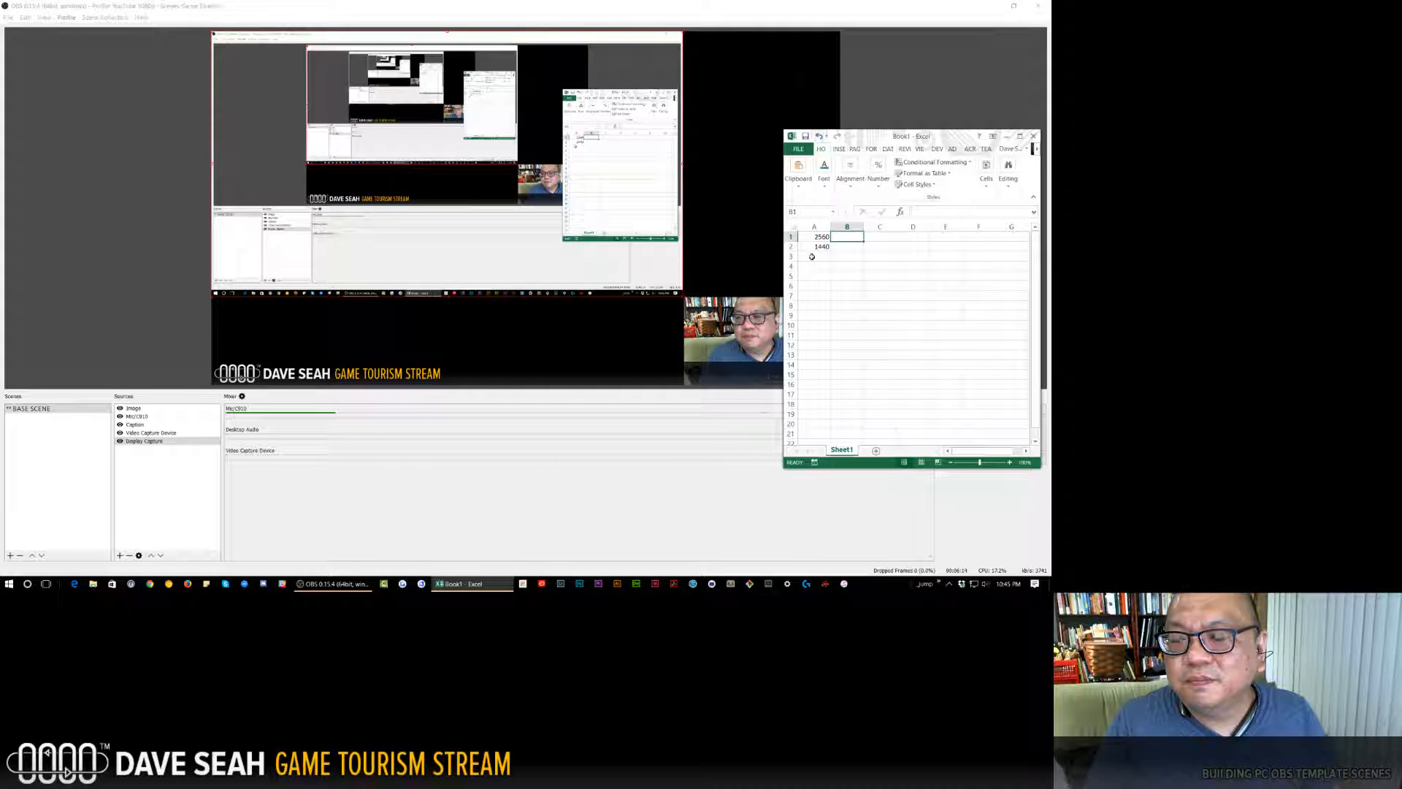
{"action": "type", "text": "1920"}
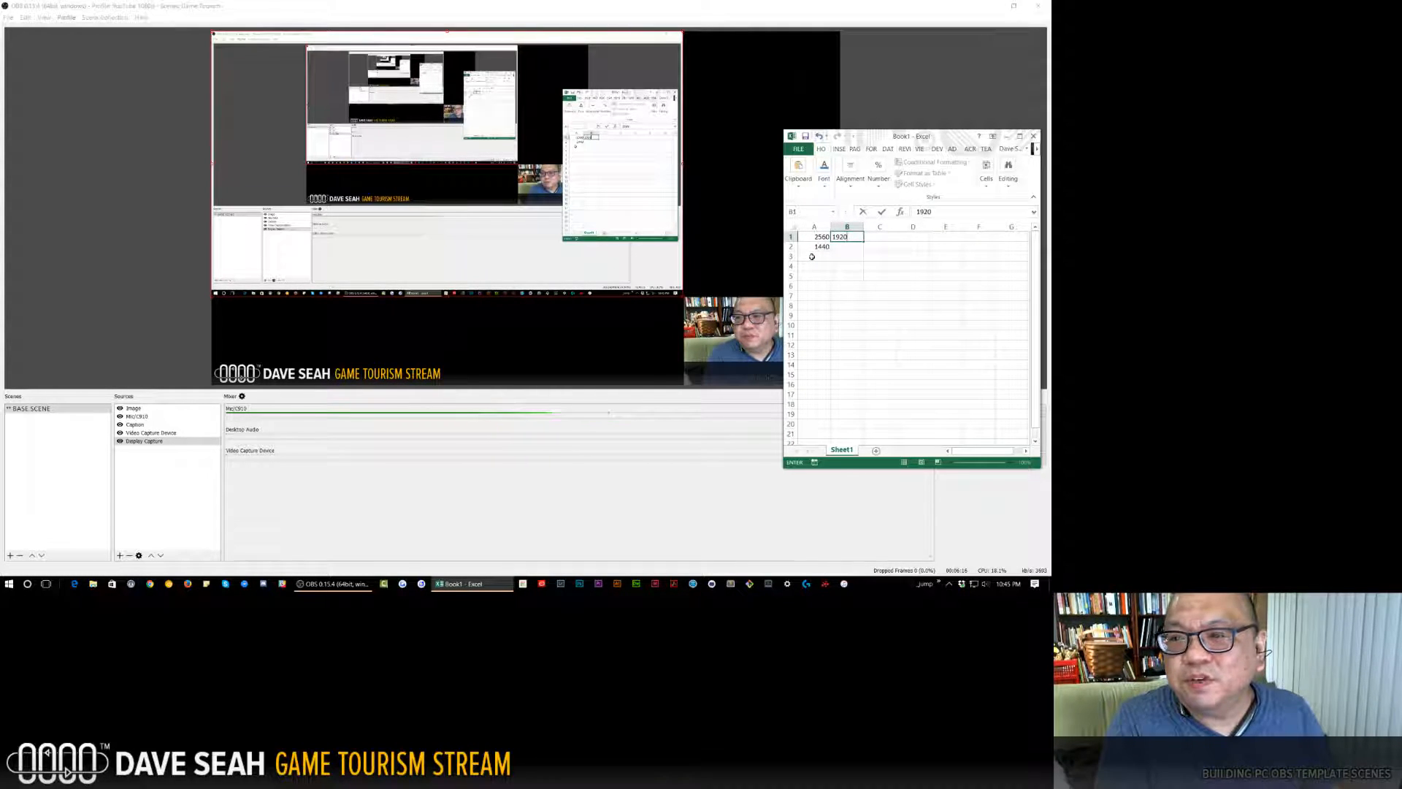
{"action": "key", "text": "Return"}
{"action": "type", "text": "10"}
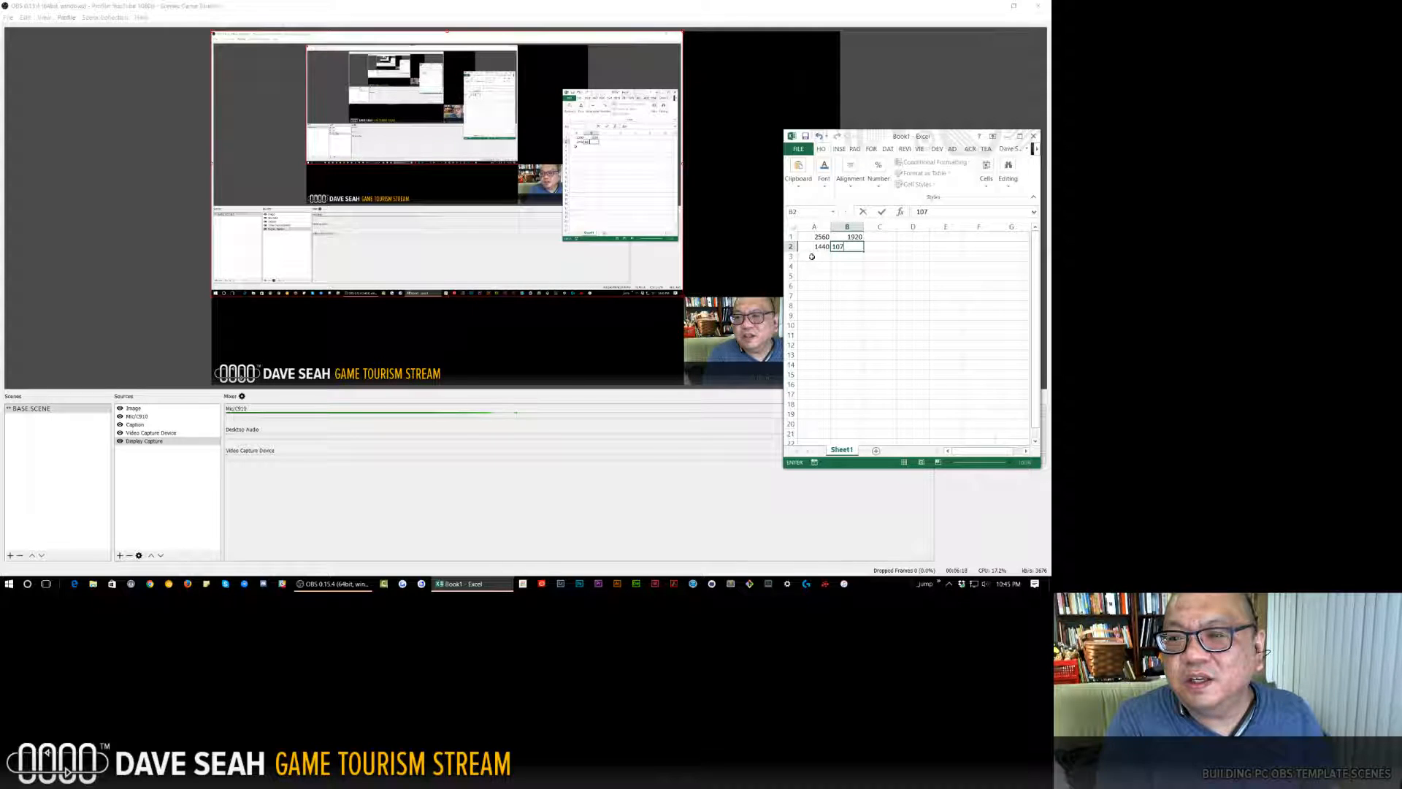
{"action": "type", "text": "7"}
{"action": "type", "text": "0"}
{"action": "key", "text": "Return"}
Calculate the width ratio in cell C1 with the formula =A1/B1.
{"action": "key", "text": "Up"}
{"action": "key", "text": "Up"}
{"action": "key", "text": "Right"}
{"action": "type", "text": "="}
{"action": "key", "text": "Left"}
{"action": "key", "text": "Left"}
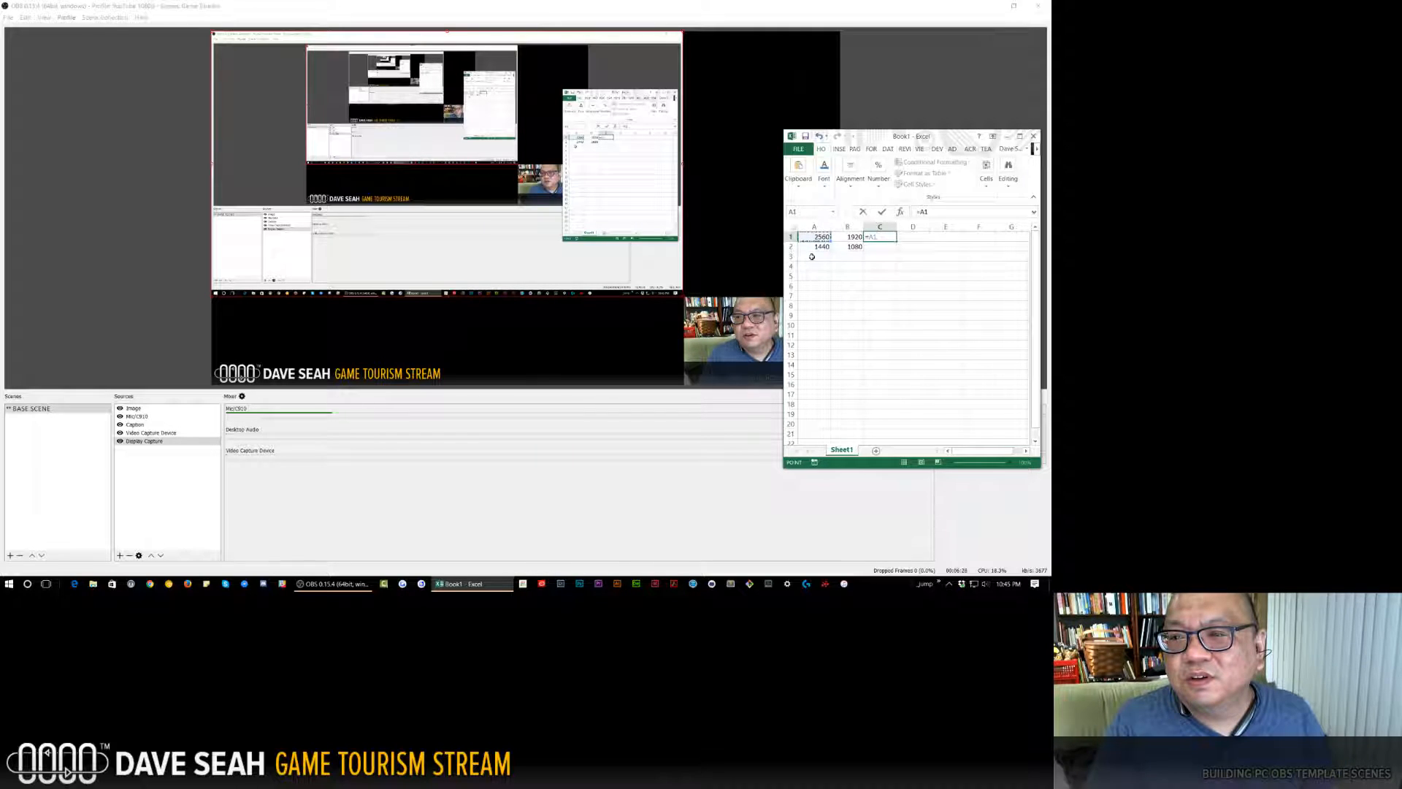
{"action": "key", "text": "Right"}
{"action": "key", "text": "Left"}
{"action": "key", "text": "Left"}
{"action": "key", "text": "Return"}
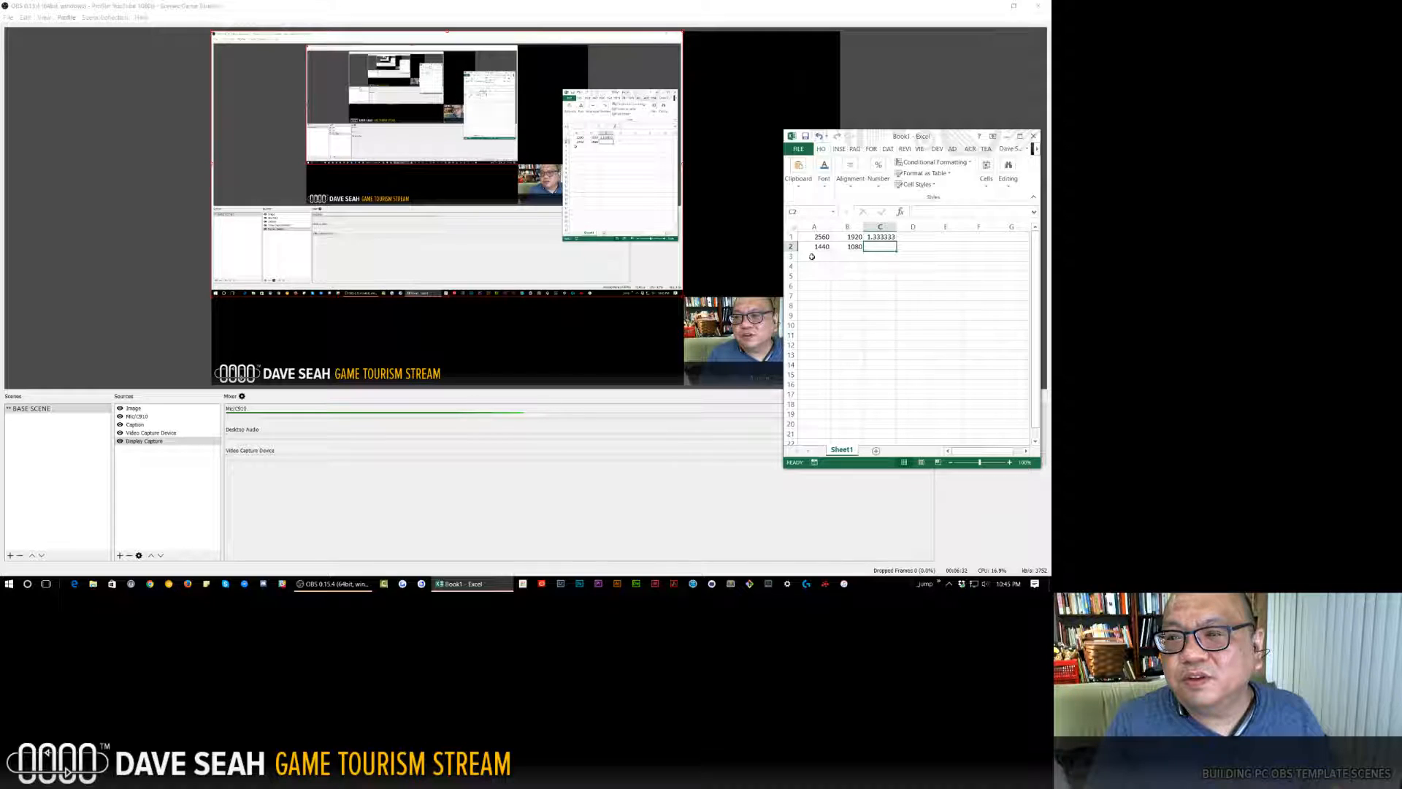
Copy the ratio formula from C1 into C2 so it divides A2 by B2.
{"action": "key", "text": "Up"}
{"action": "key", "text": "ctrl+c"}
{"action": "key", "text": "Down"}
{"action": "key", "text": "ctrl+v"}
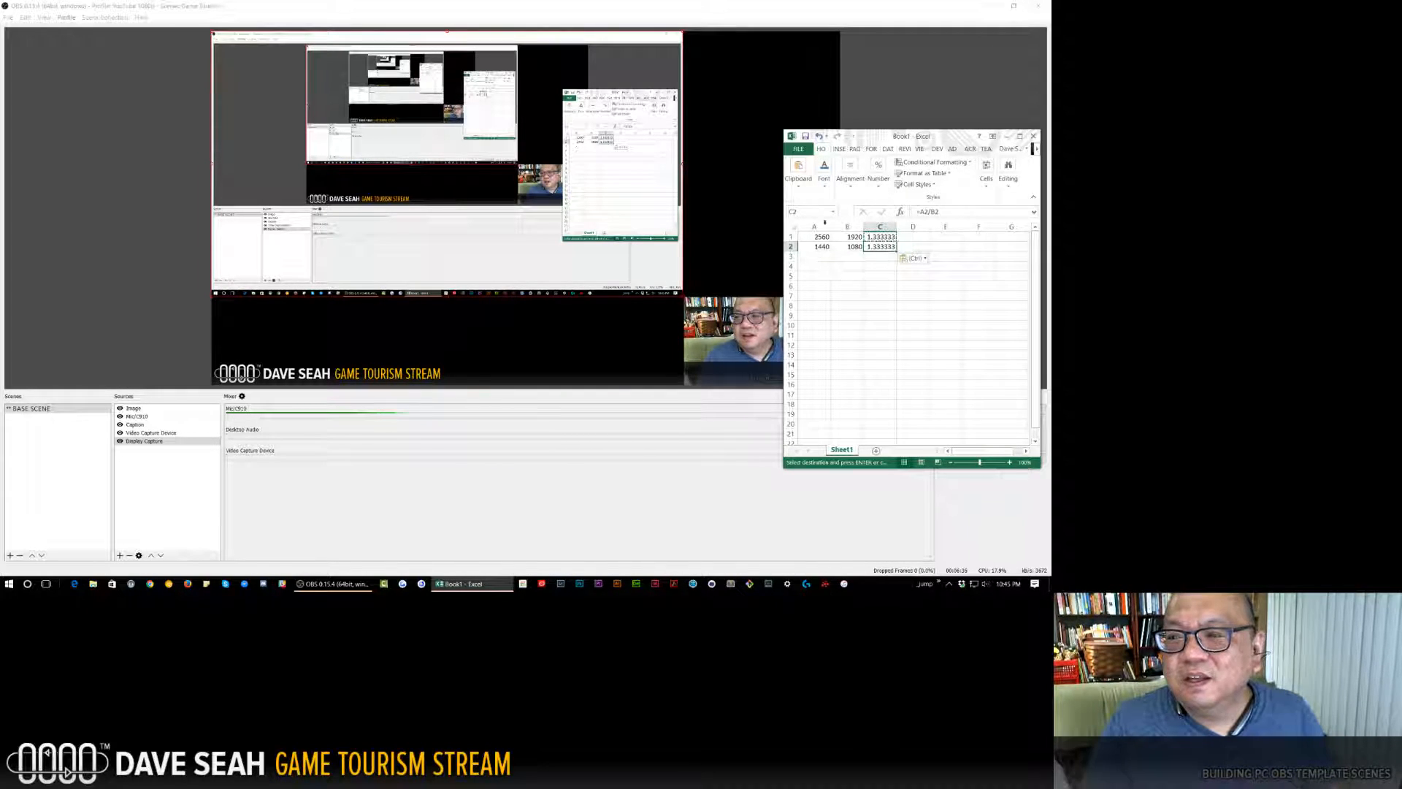
{"action": "left_click", "coordinate": [791, 241]}
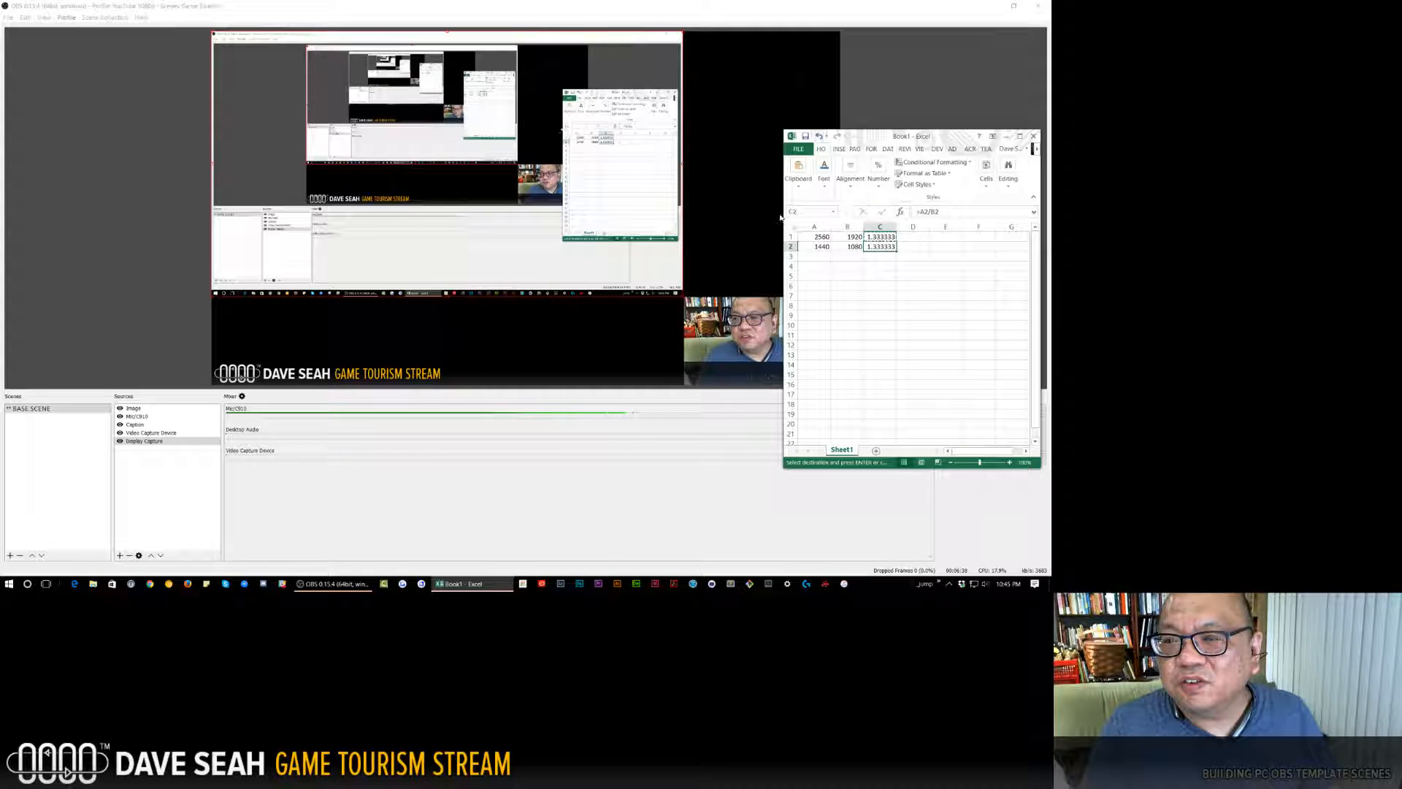
Move the Excel window to the top-left of the screen and narrow it to fit beside the OBS canvas preview.
{"action": "left_click", "coordinate": [496, 584]}
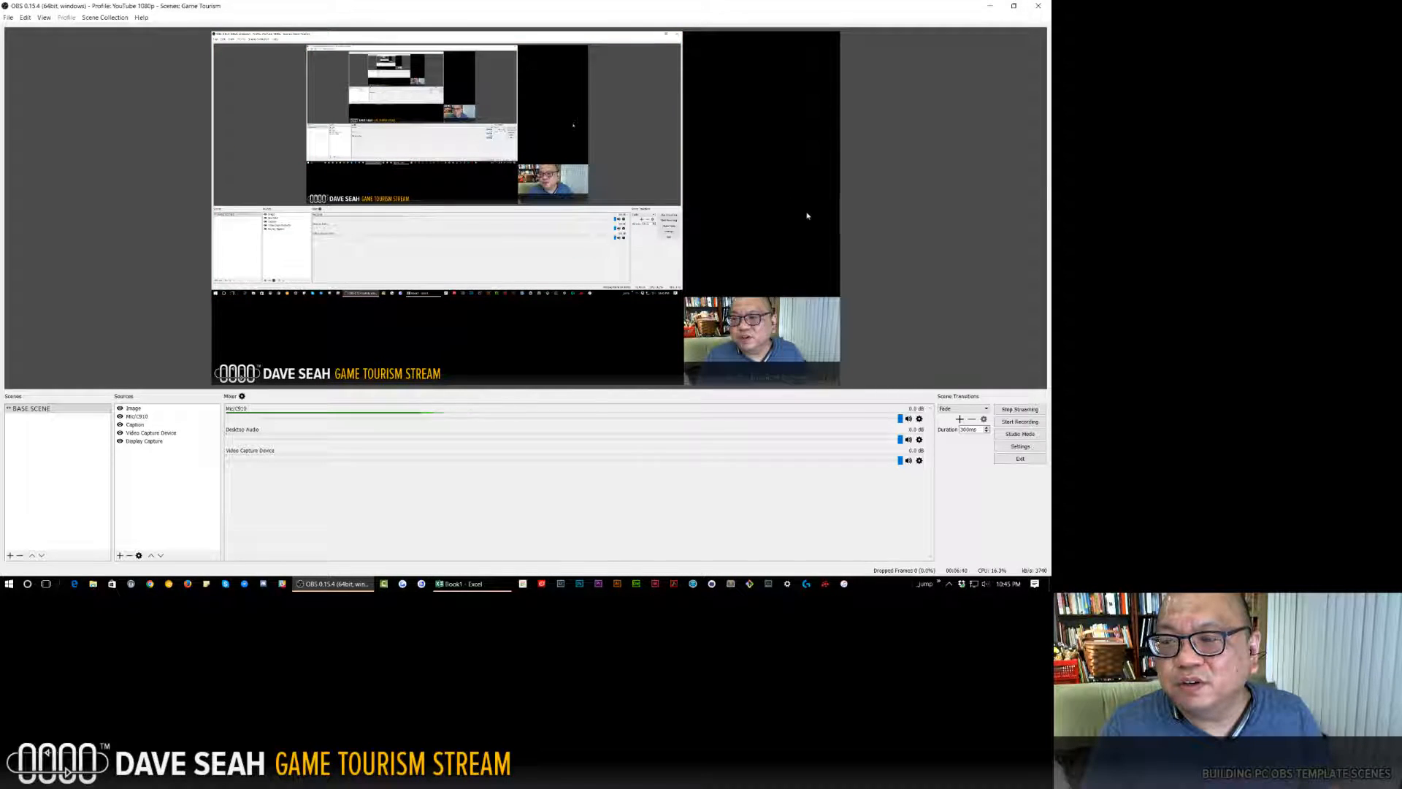
{"action": "left_click", "coordinate": [504, 584]}
{"action": "left_click_drag", "start_coordinate": [895, 143], "coordinate": [901, 17]}
{"action": "mouse_move", "coordinate": [786, 44]}
{"action": "left_mouse_down"}
{"action": "mouse_move", "coordinate": [849, 50]}
{"action": "mouse_move", "coordinate": [748, 50]}
{"action": "mouse_move", "coordinate": [774, 50]}
{"action": "left_mouse_up"}
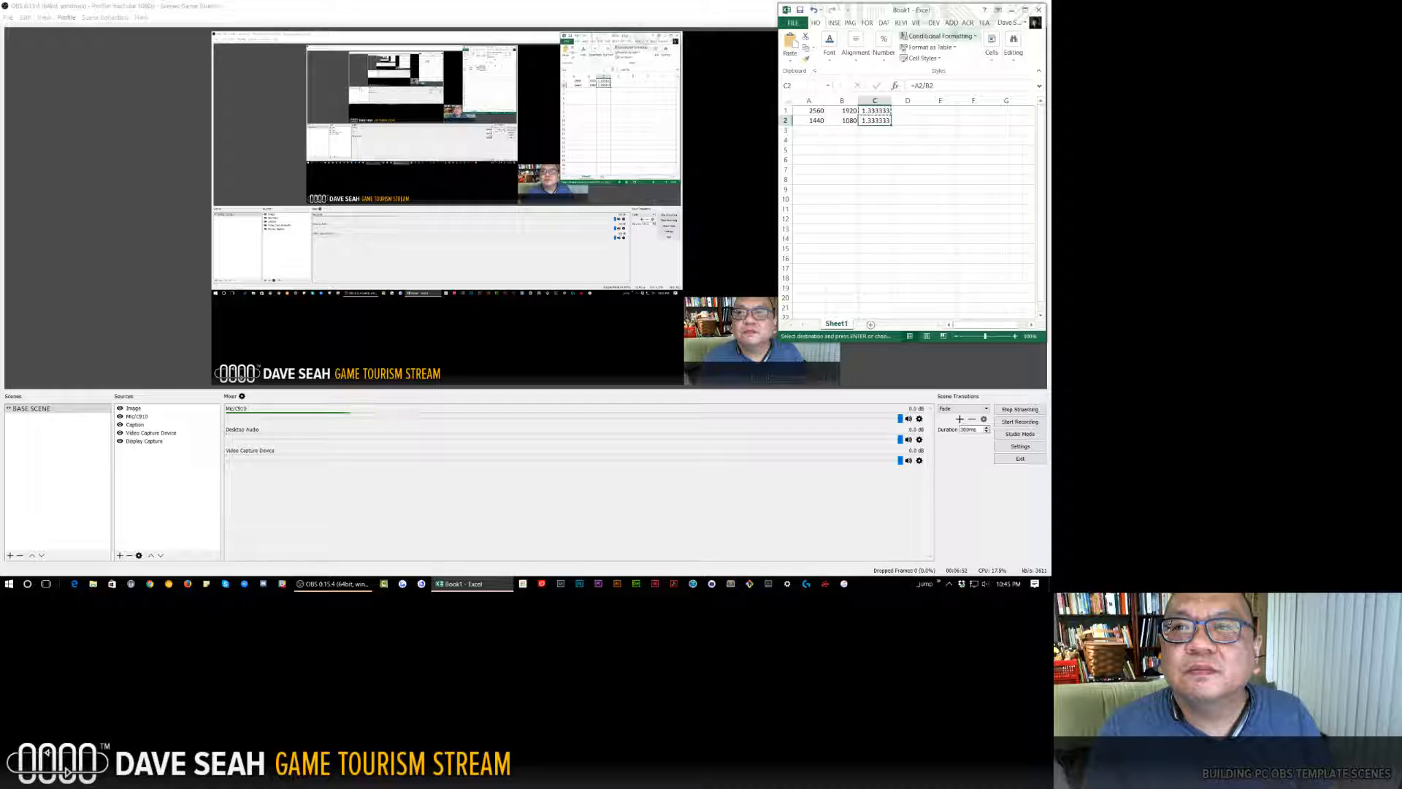
{"action": "left_click_drag", "start_coordinate": [962, 13], "coordinate": [191, 16]}
{"action": "left_click_drag", "start_coordinate": [272, 67], "coordinate": [210, 64]}
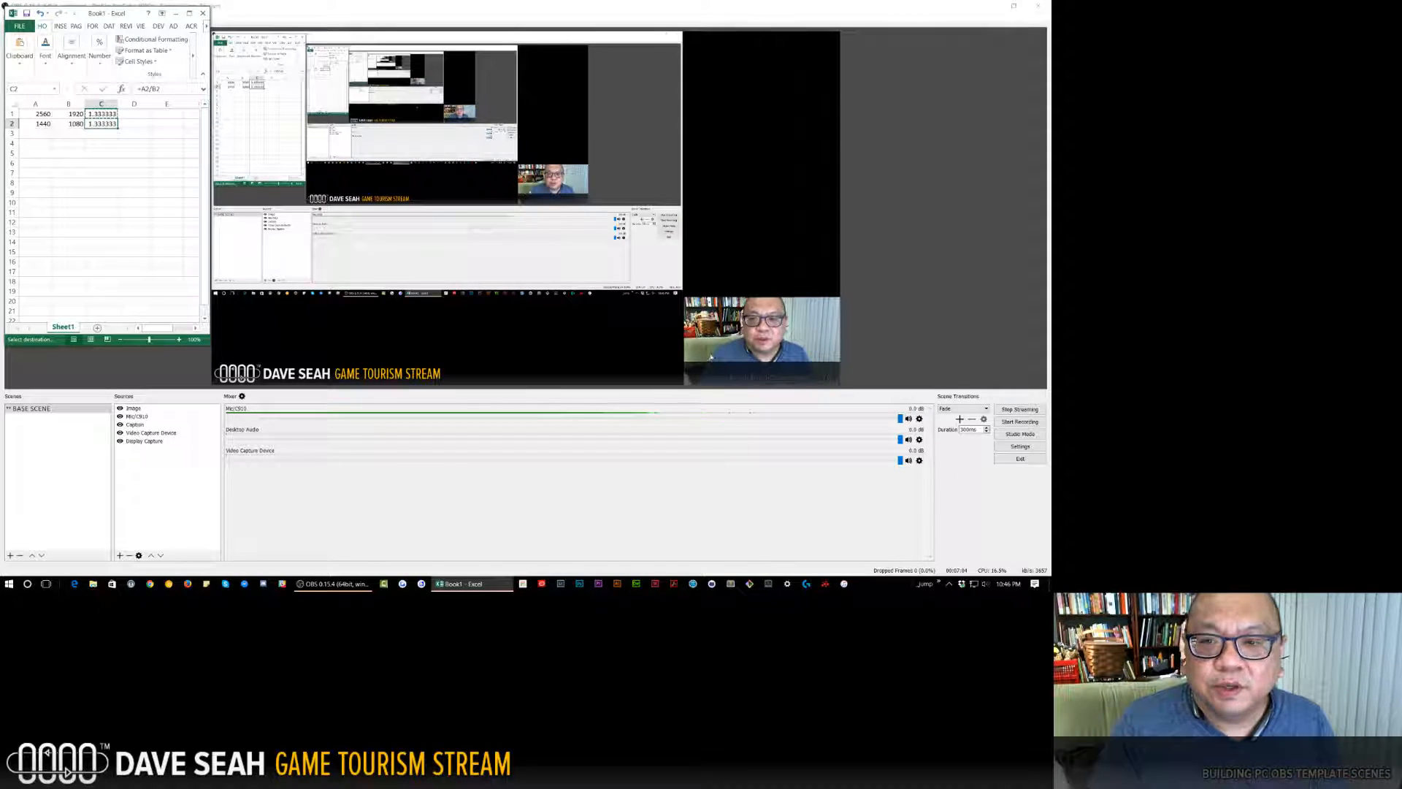
Switch to OBS and open the transform settings of the webcam source.
{"action": "left_click", "coordinate": [707, 326]}
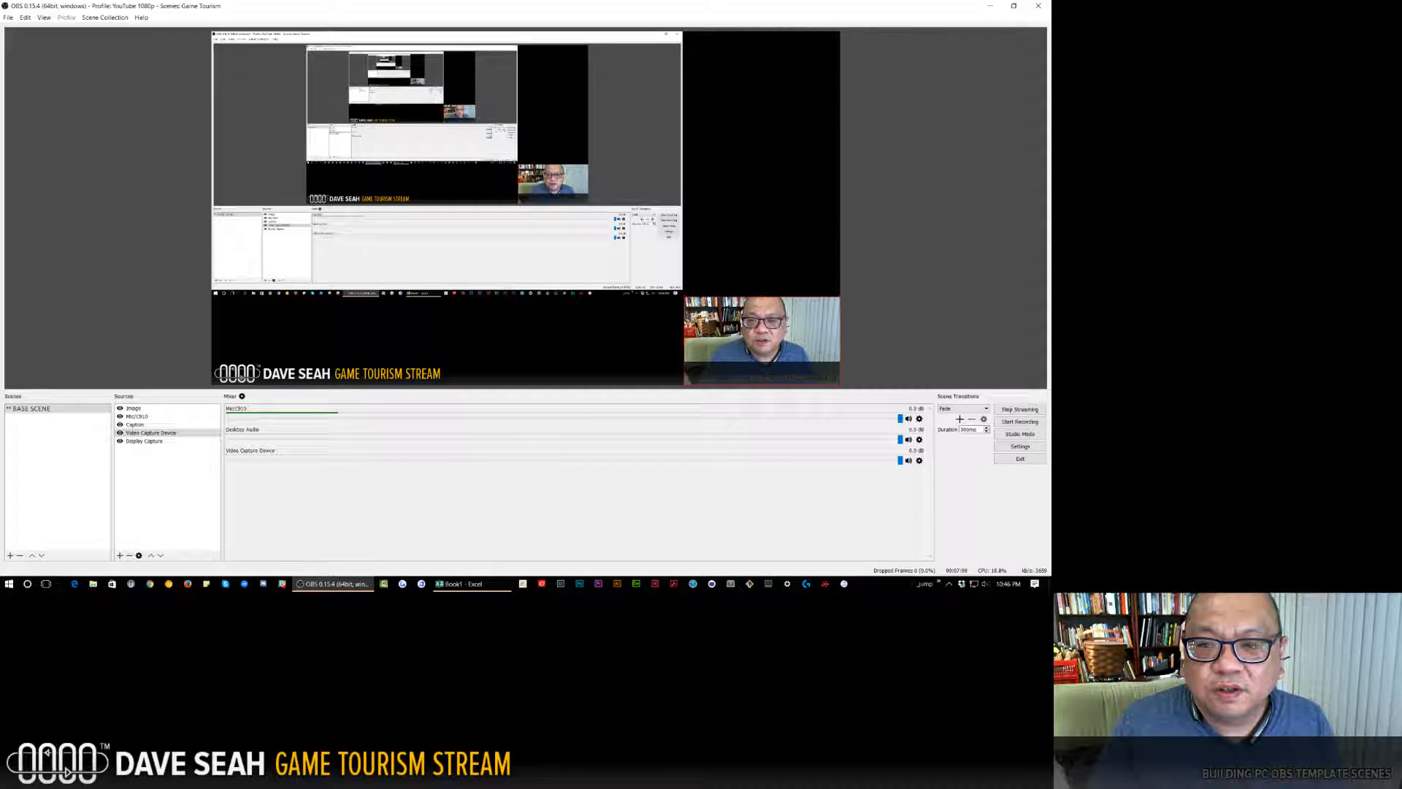
{"action": "right_click", "coordinate": [708, 320]}
{"action": "mouse_move", "coordinate": [759, 402]}
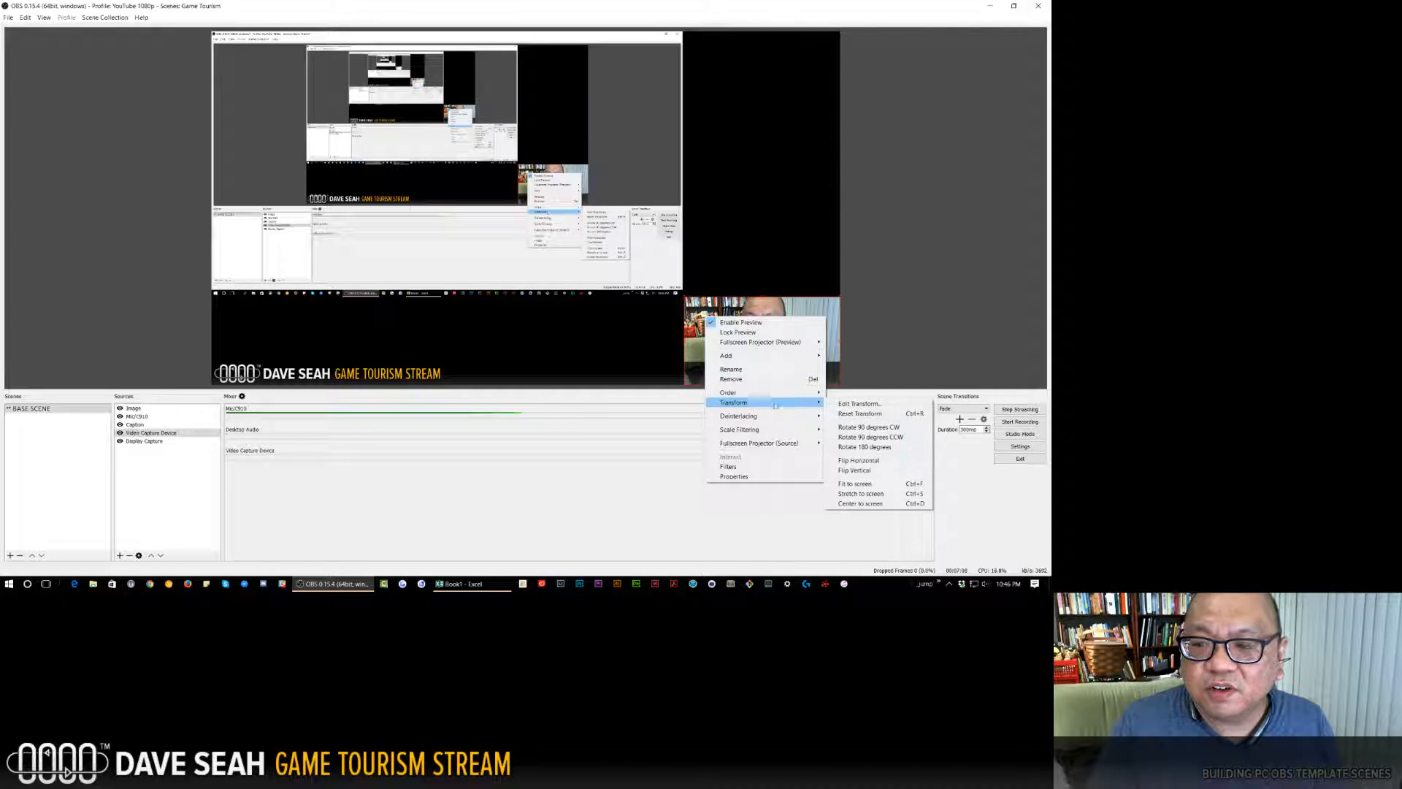
{"action": "left_click", "coordinate": [837, 404]}
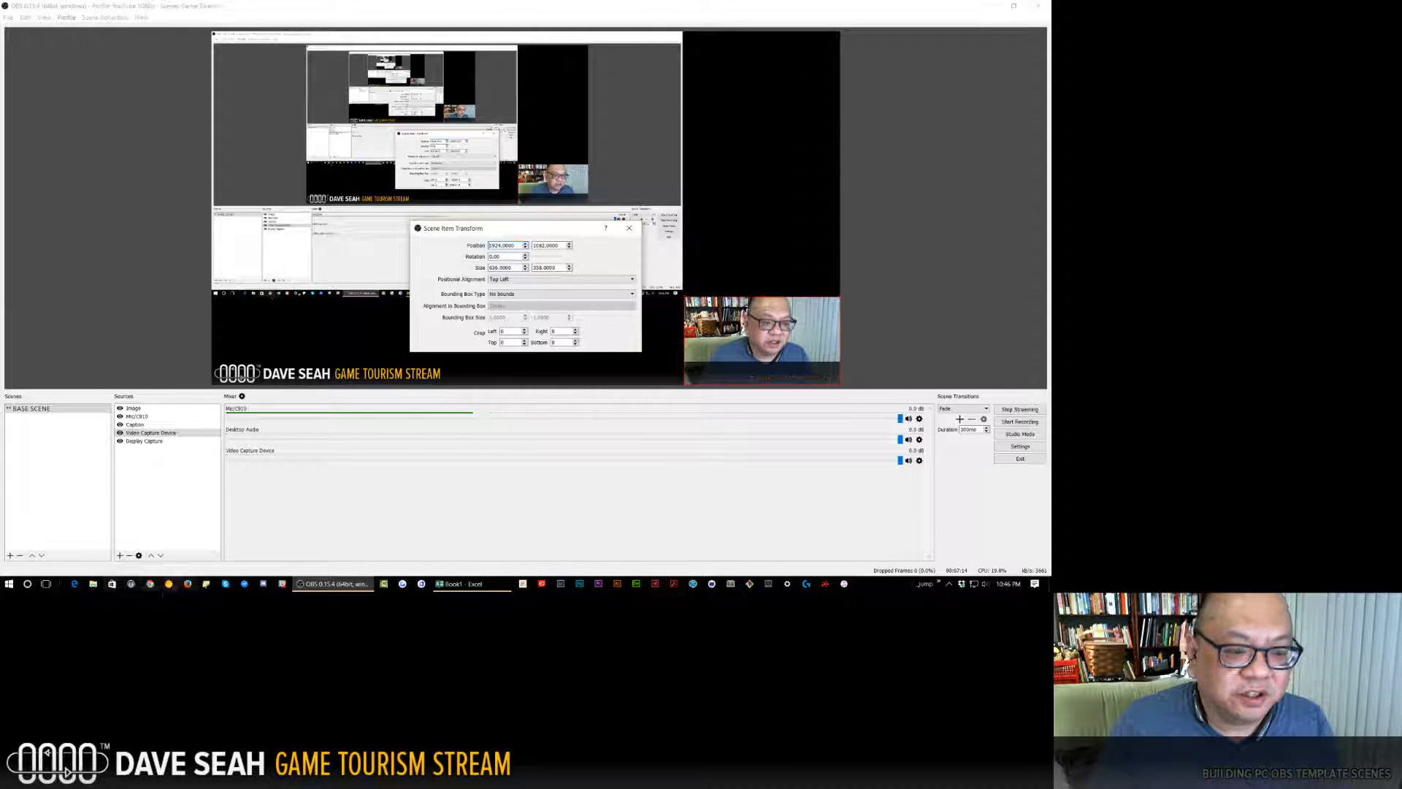
Return to Excel and calculate the remaining width in cell D1 with =A1-B1.
{"action": "left_click", "coordinate": [460, 584]}
{"action": "left_click", "coordinate": [41, 153]}
{"action": "left_click", "coordinate": [114, 114]}
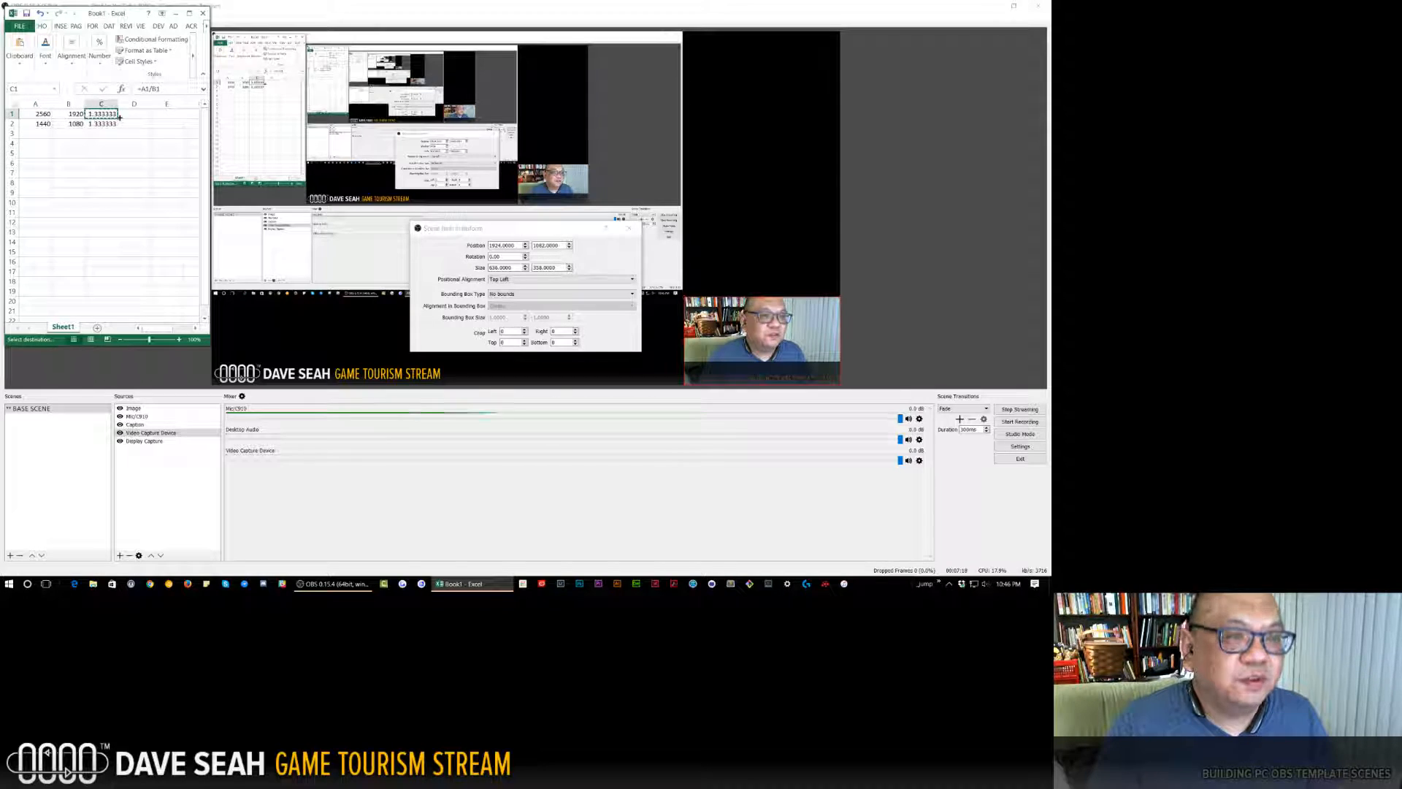
{"action": "left_click", "coordinate": [119, 117]}
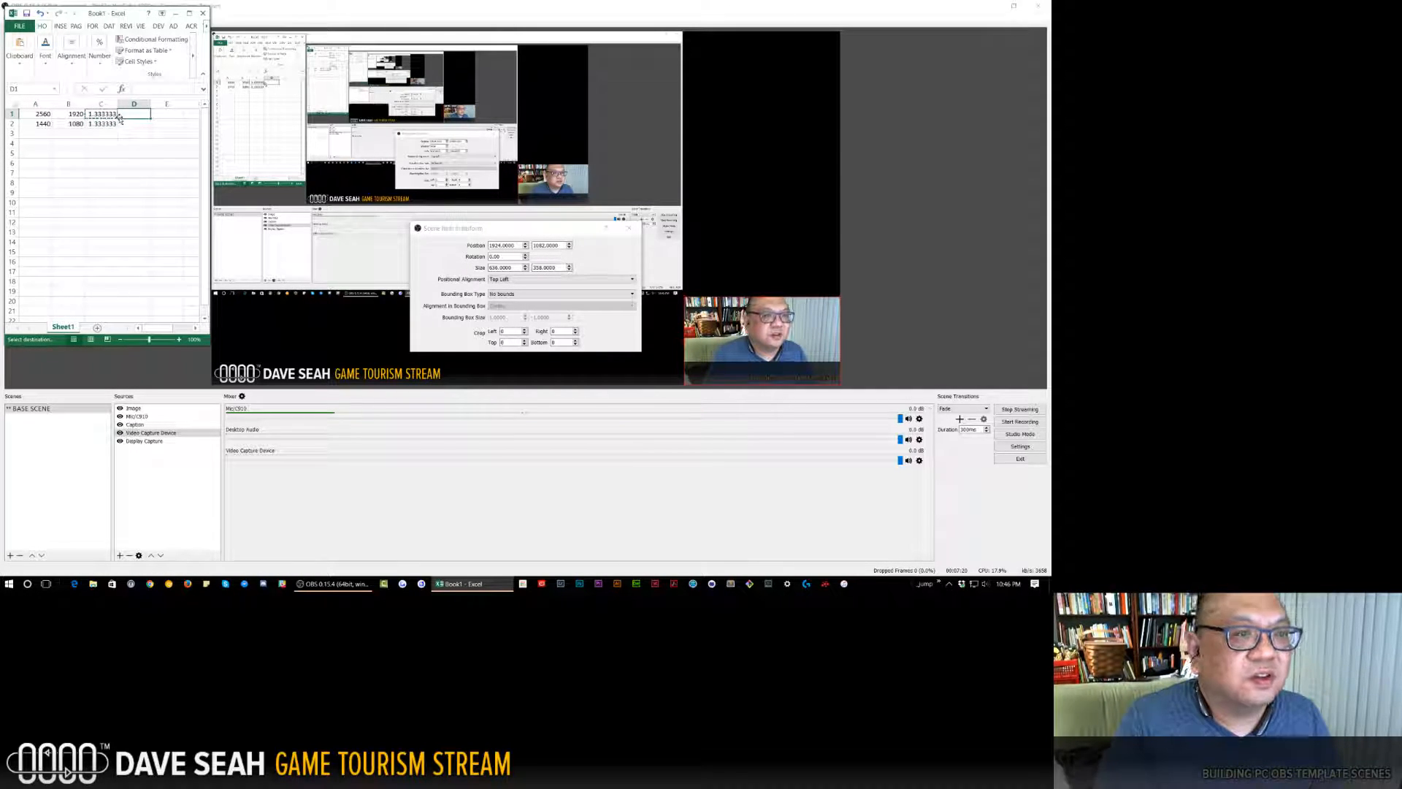
{"action": "type", "text": "=A1"}
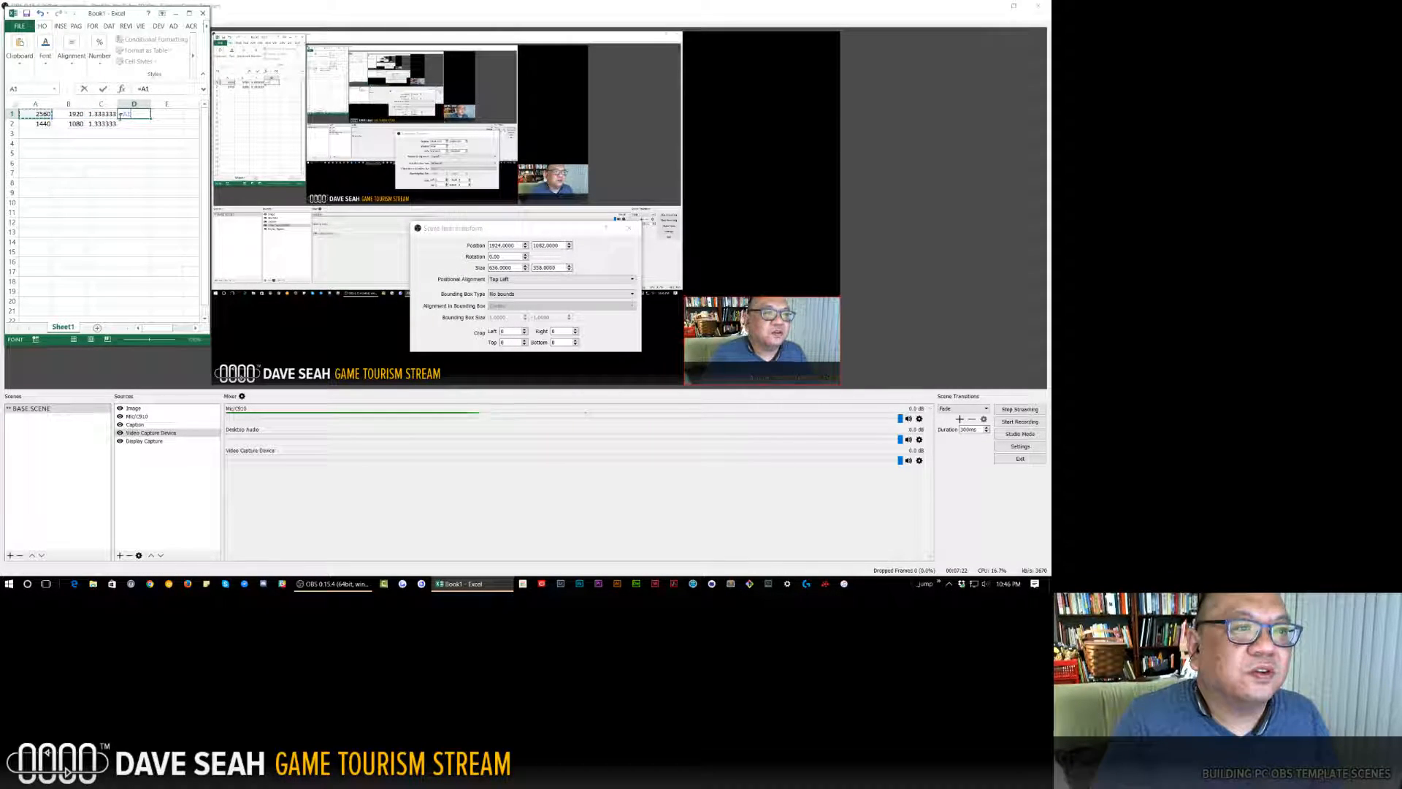
{"action": "type", "text": "-B1"}
{"action": "key", "text": "Return"}
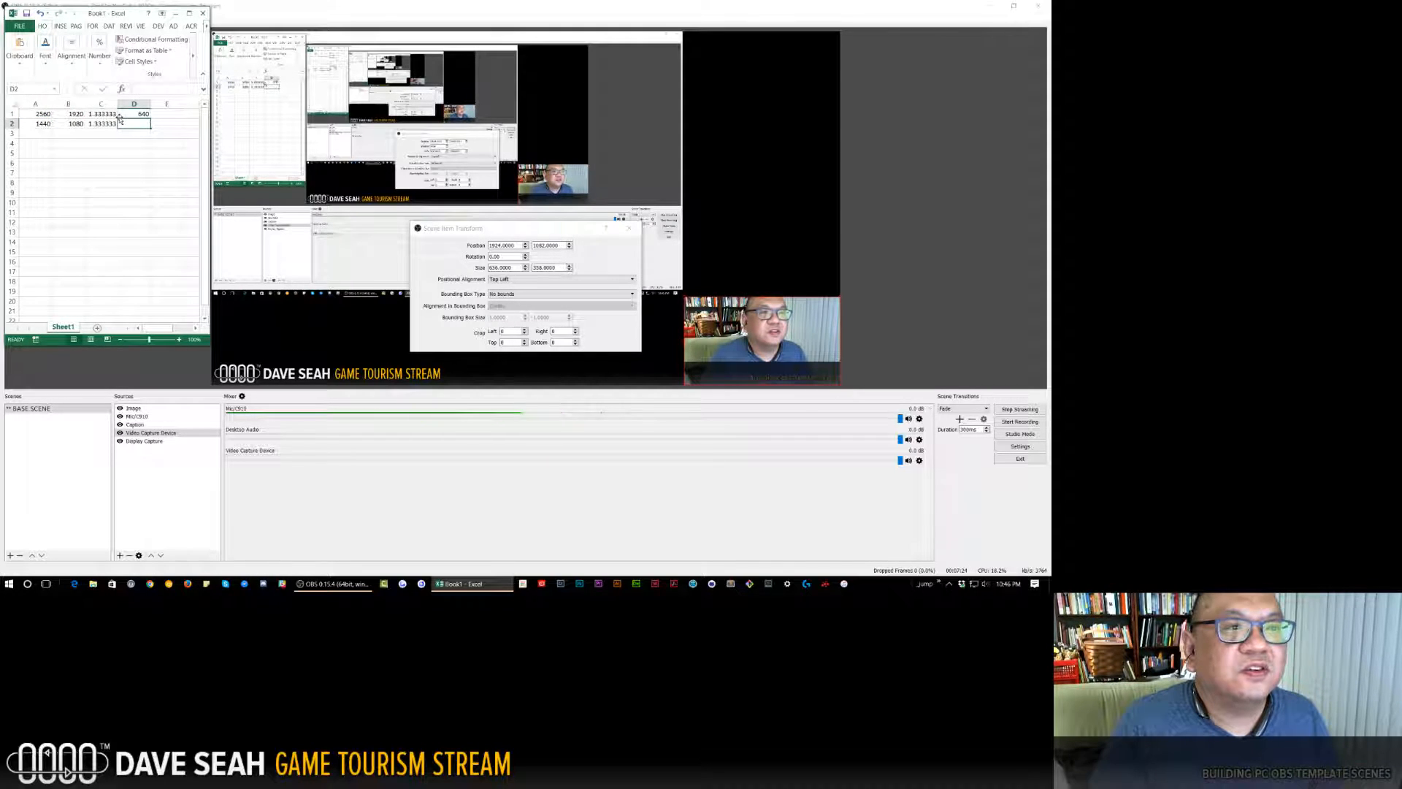
Enter the formula =640/C2 in cell A5 to scale the remaining width by the ratio.
{"action": "left_click", "coordinate": [143, 116]}
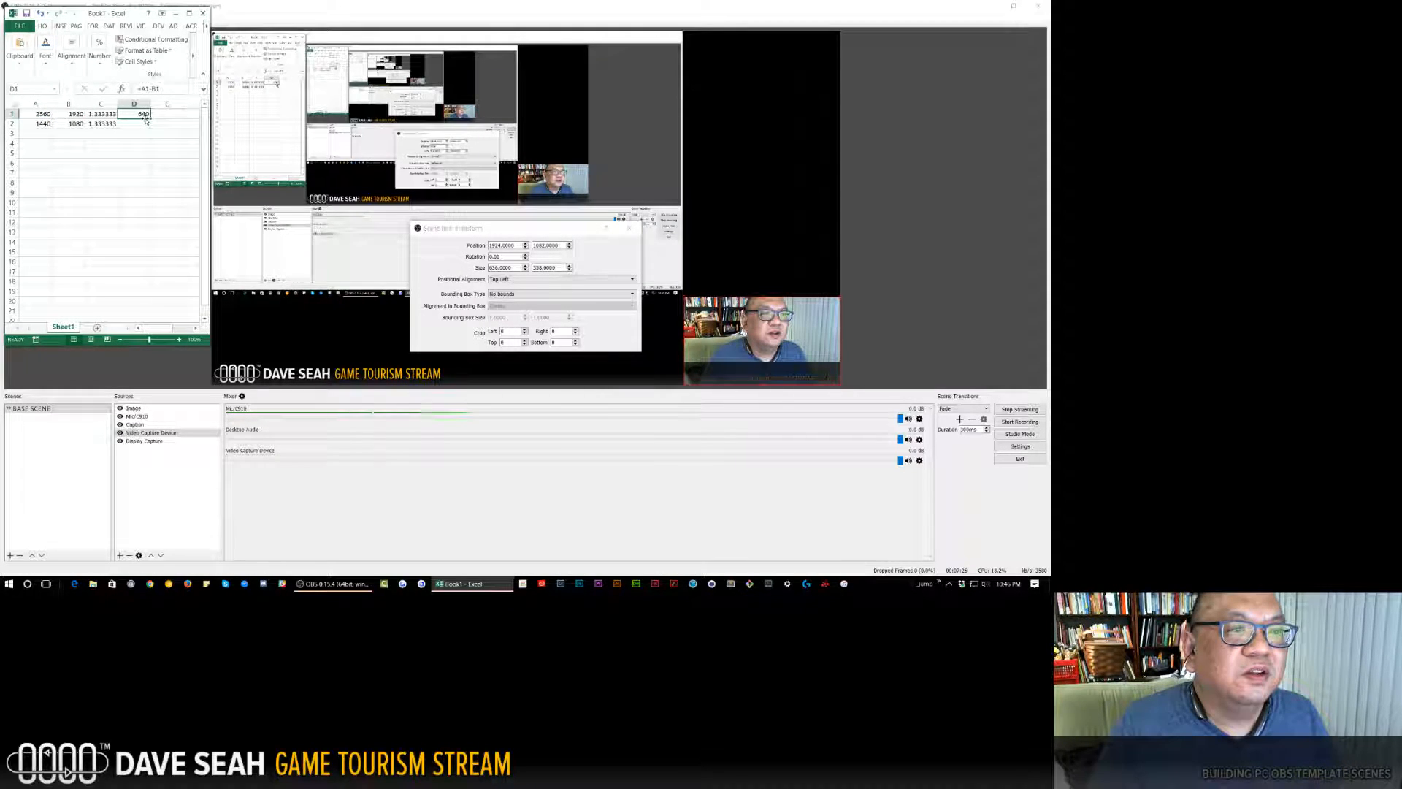
{"action": "left_click", "coordinate": [26, 153]}
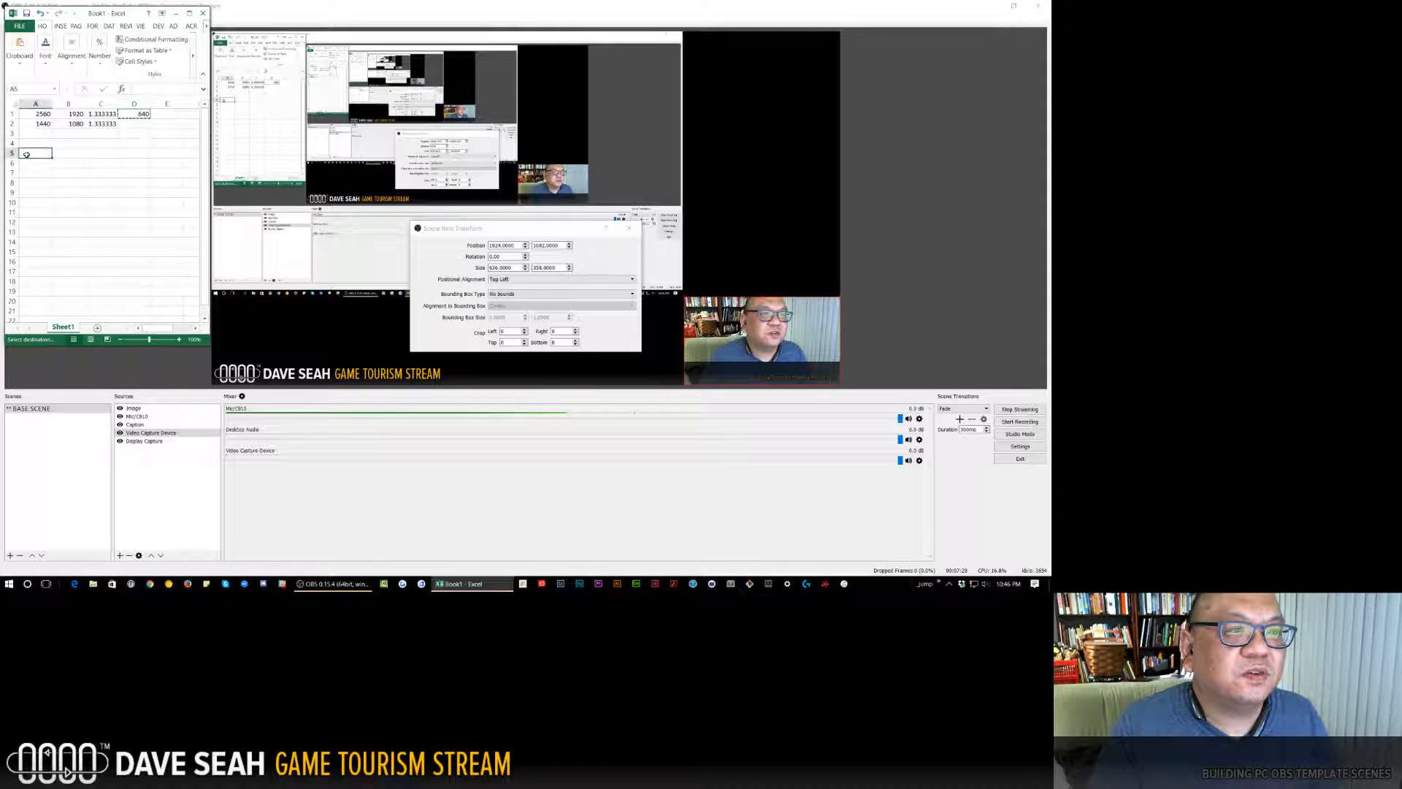
{"action": "type", "text": "640/"}
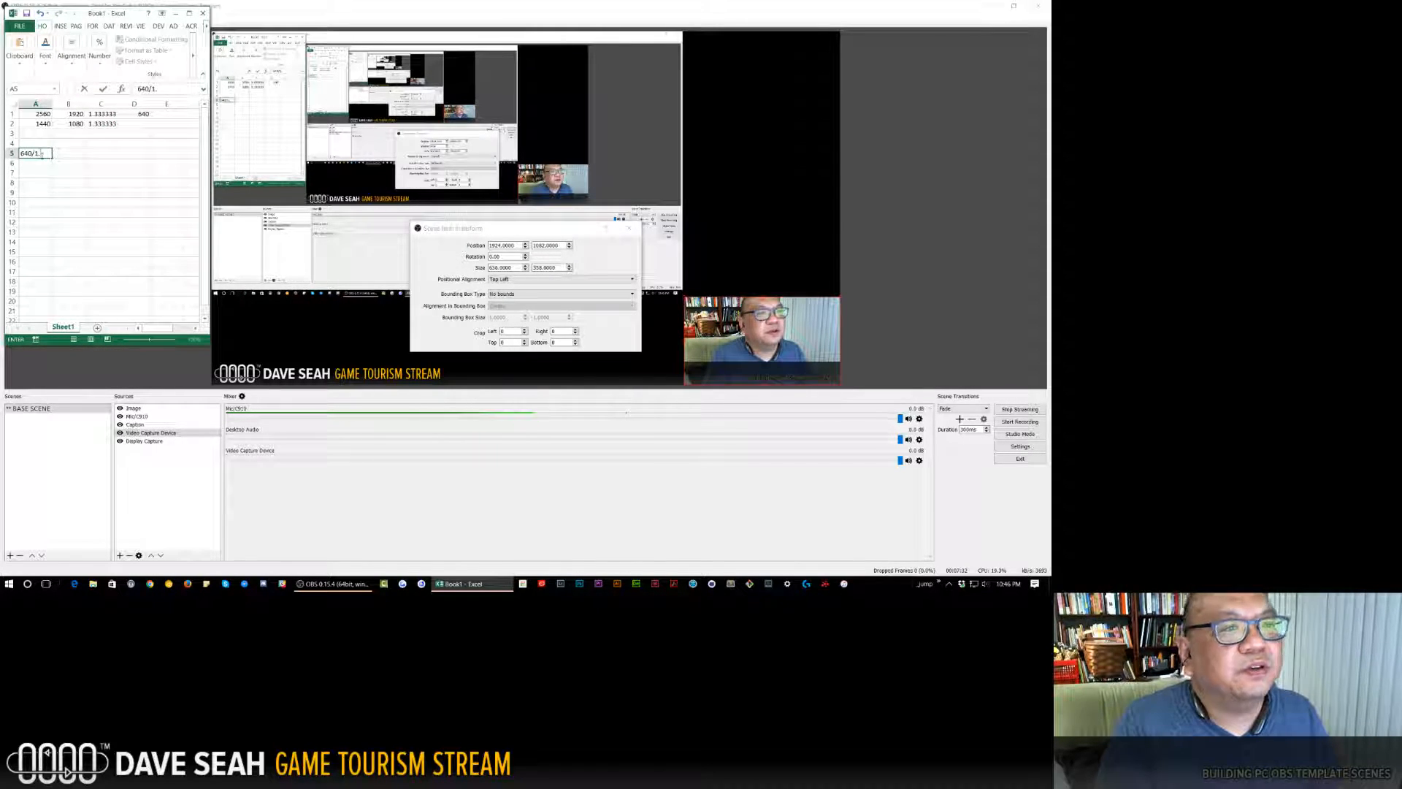
{"action": "left_click", "coordinate": [109, 125]}
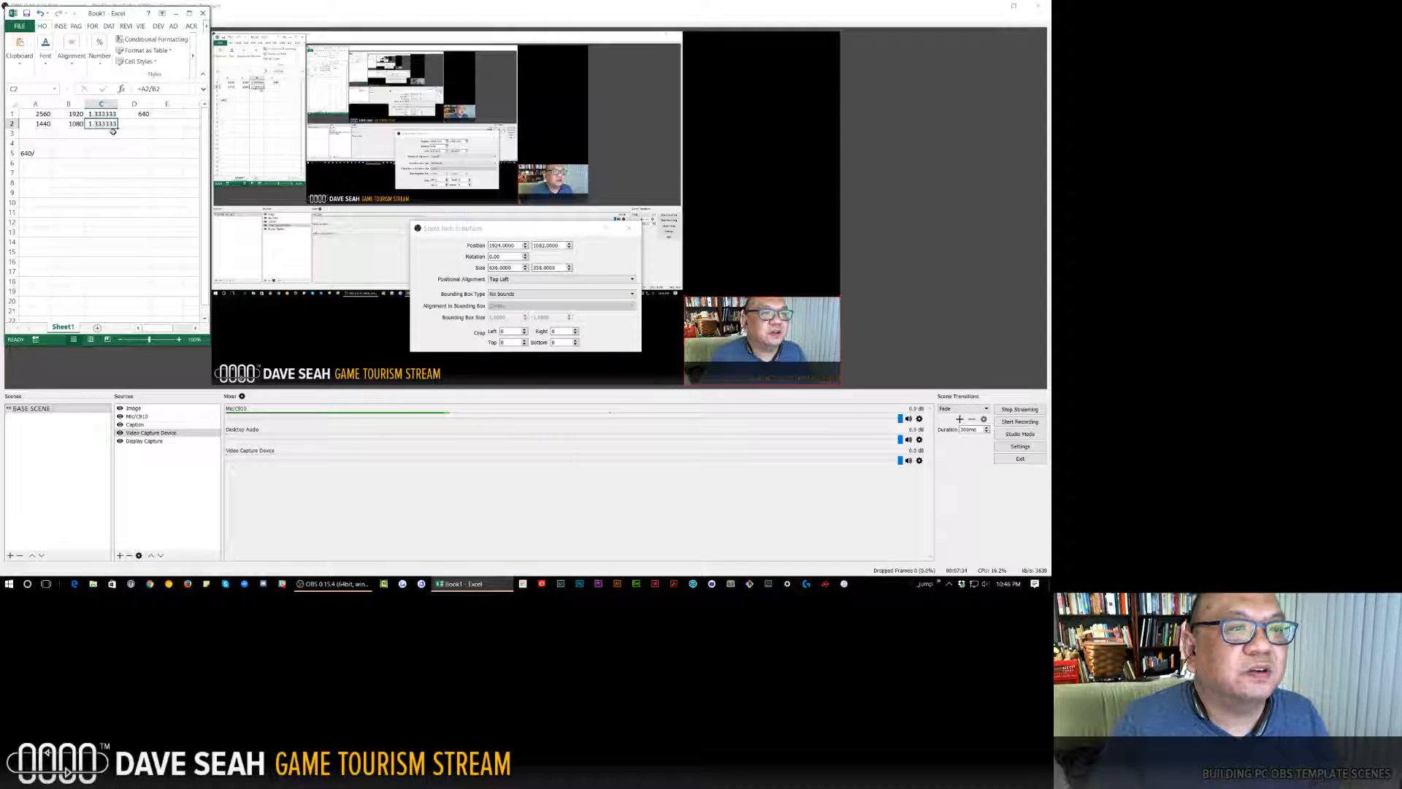
{"action": "double_click", "coordinate": [28, 153]}
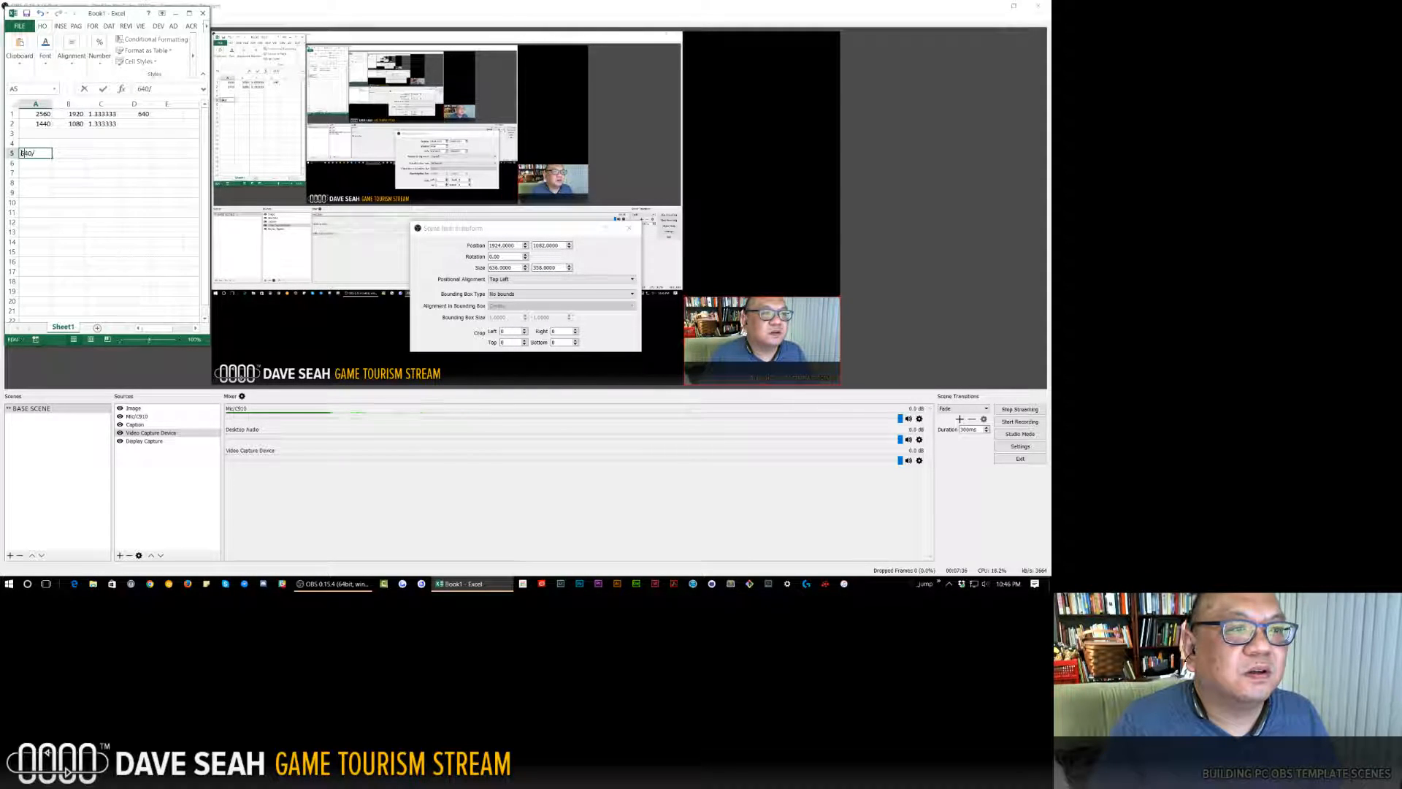
{"action": "key", "text": "Home"}
{"action": "type", "text": "="}
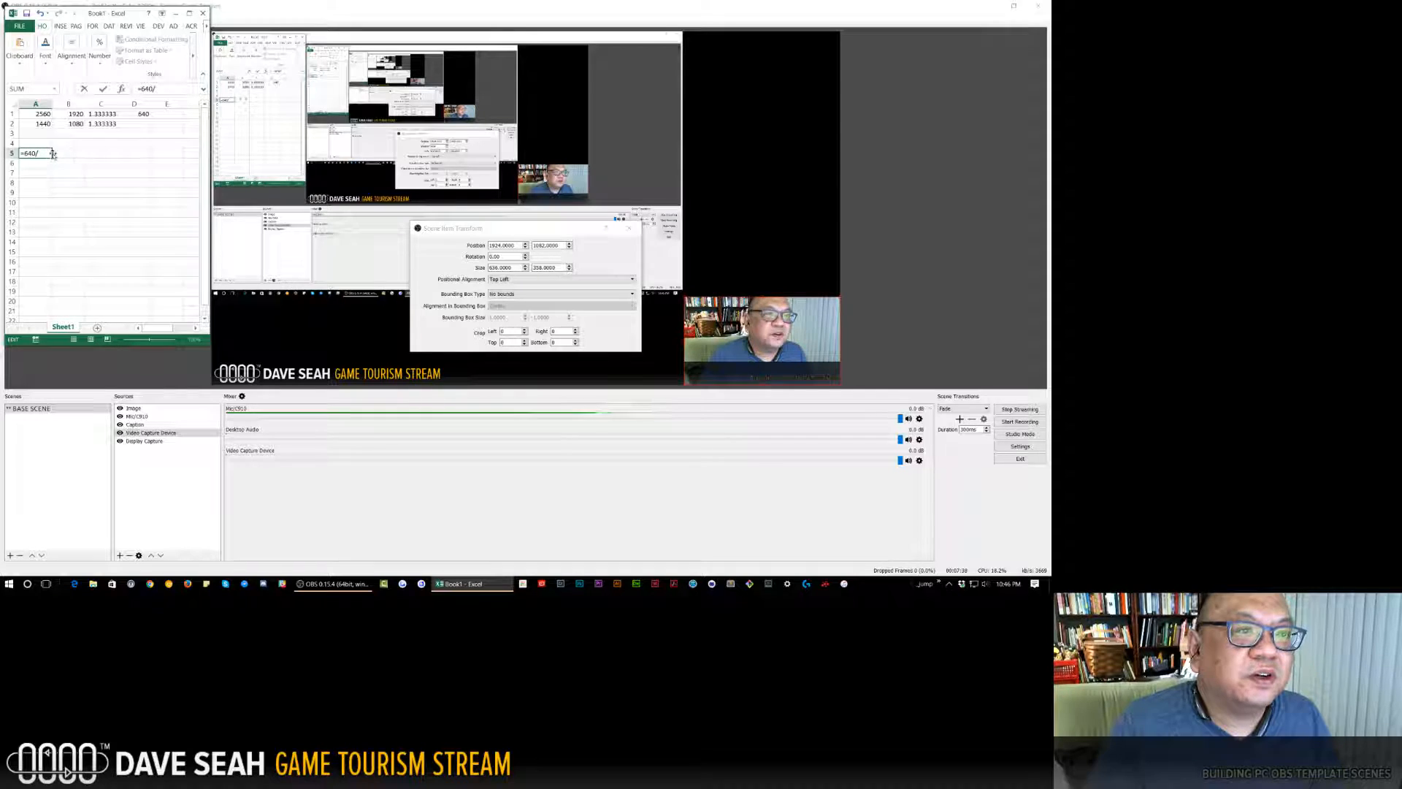
{"action": "left_click", "coordinate": [102, 124]}
{"action": "key", "text": "Return"}
{"action": "key", "text": "Up"}
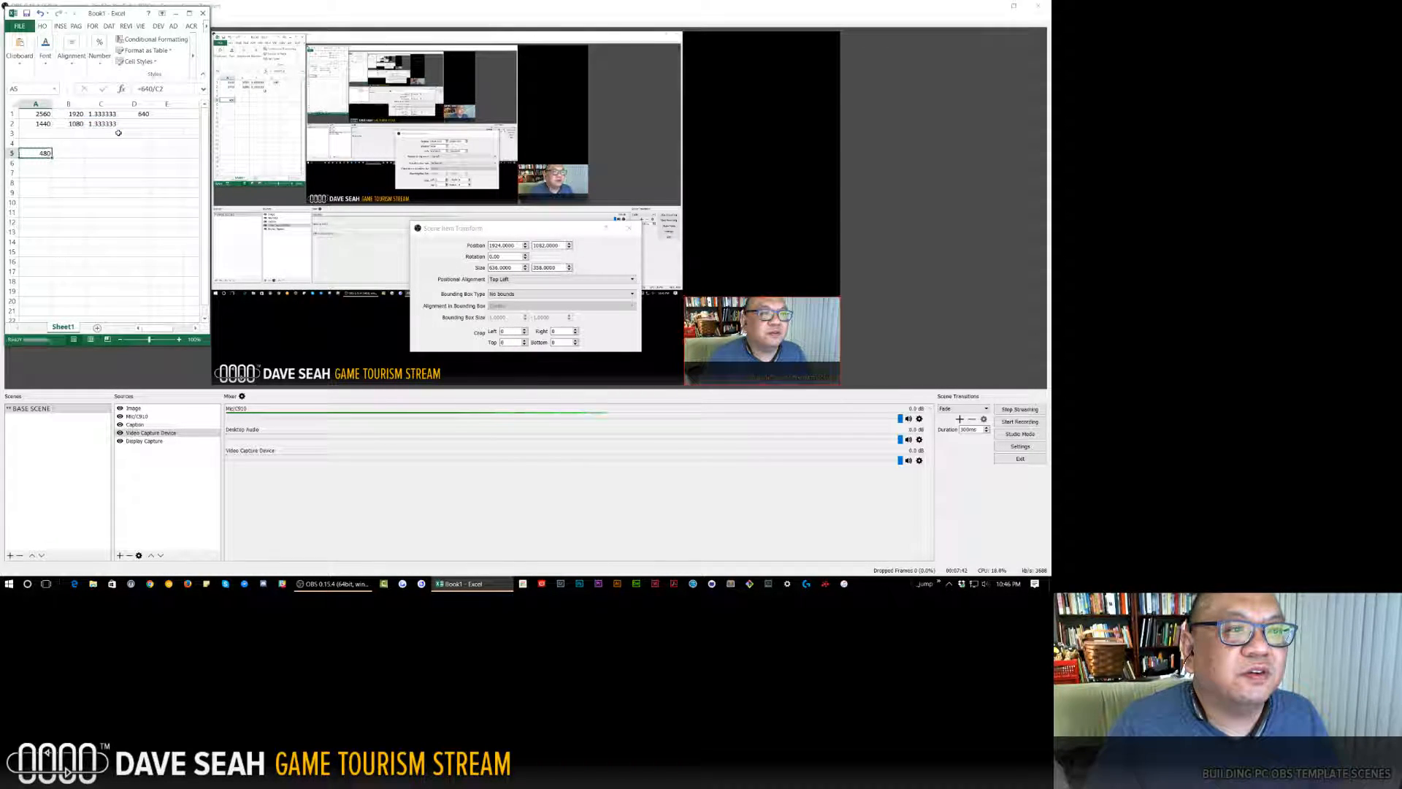
Move the formula from cell A5 to E1, beside the remaining-width result.
{"action": "key", "text": "ctrl+c"}
{"action": "key", "text": "Up"}
{"action": "key", "text": "Up"}
{"action": "key", "text": "Up"}
{"action": "key", "text": "Up"}
{"action": "key", "text": "Right"}
{"action": "key", "text": "Right"}
{"action": "key", "text": "Right"}
{"action": "key", "text": "Right"}
{"action": "key", "text": "ctrl+v"}
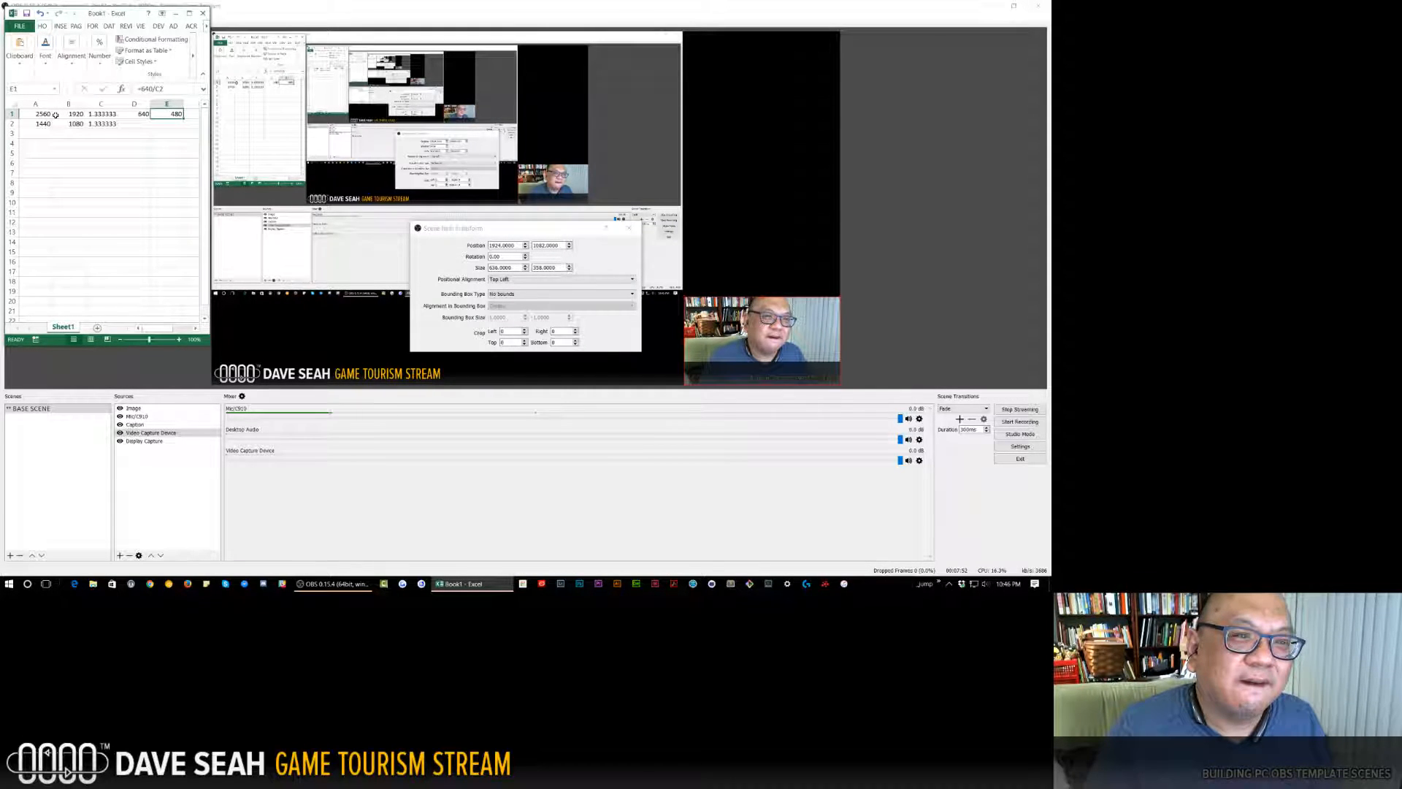
Clear the ratio formulas from cells C1 and C2.
{"action": "left_click", "coordinate": [142, 114]}
{"action": "left_click", "coordinate": [166, 115]}
{"action": "key", "text": "Left"}
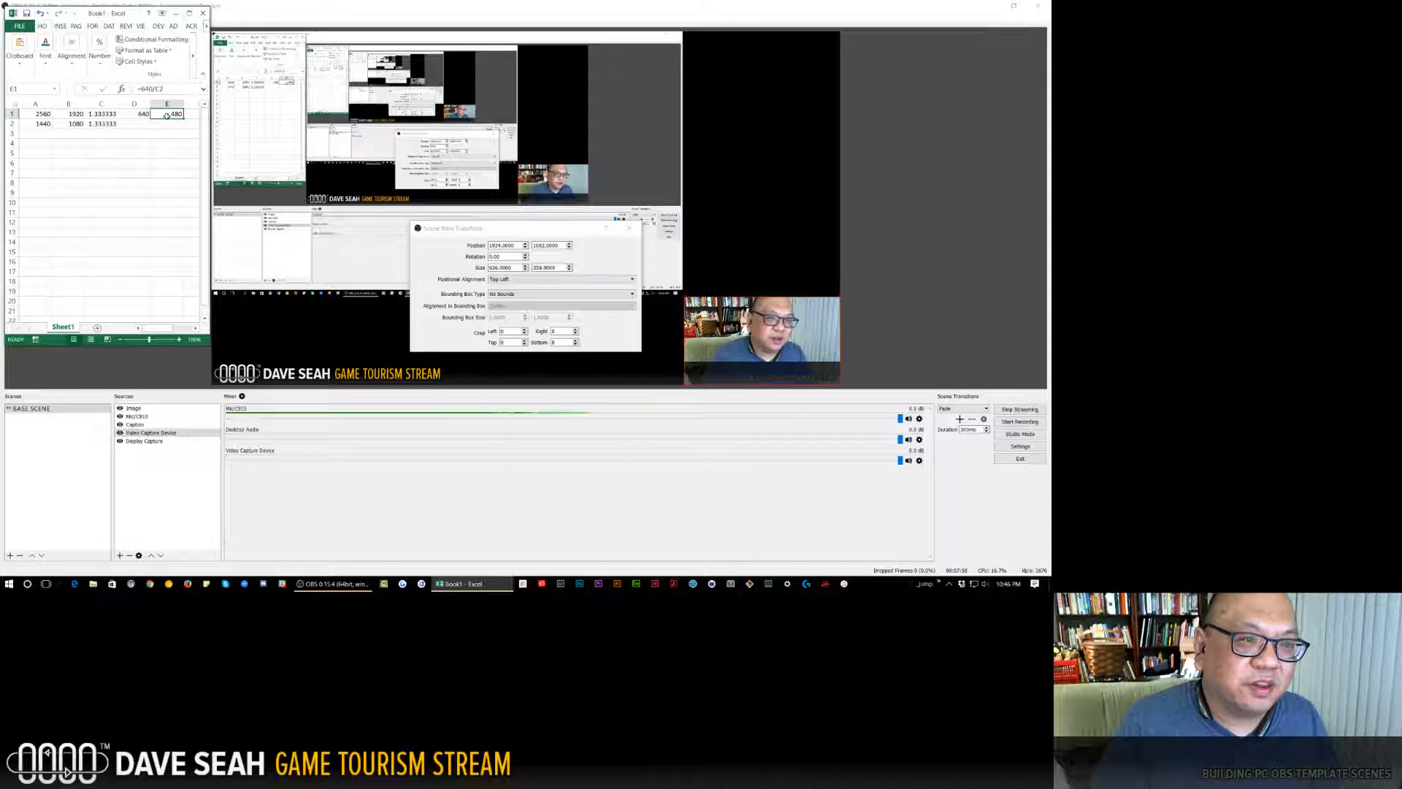
{"action": "key", "text": "Left"}
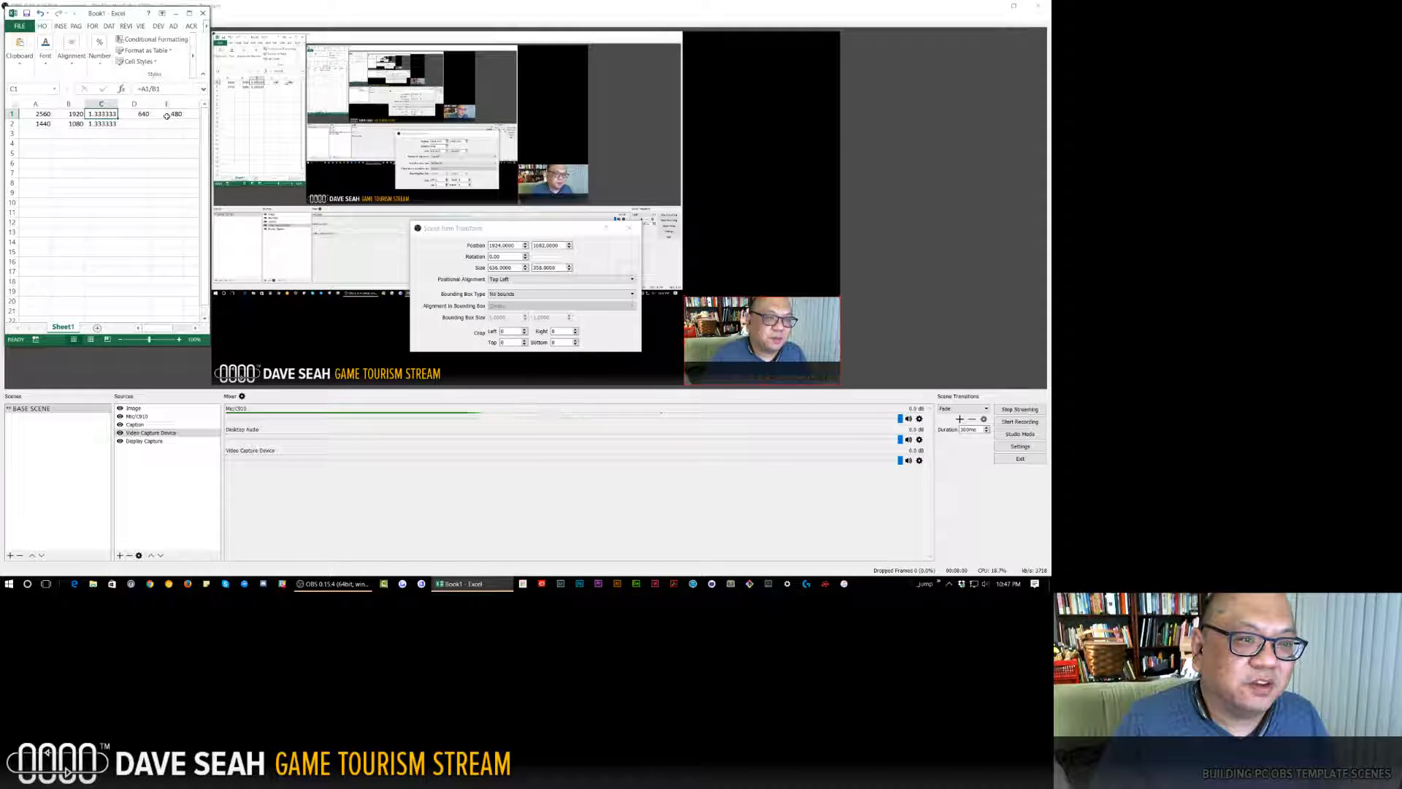
{"action": "key", "text": "Delete"}
{"action": "key", "text": "Down"}
{"action": "key", "text": "Delete"}
Move the remaining-width formula from cell D1 to C1.
{"action": "key", "text": "Up"}
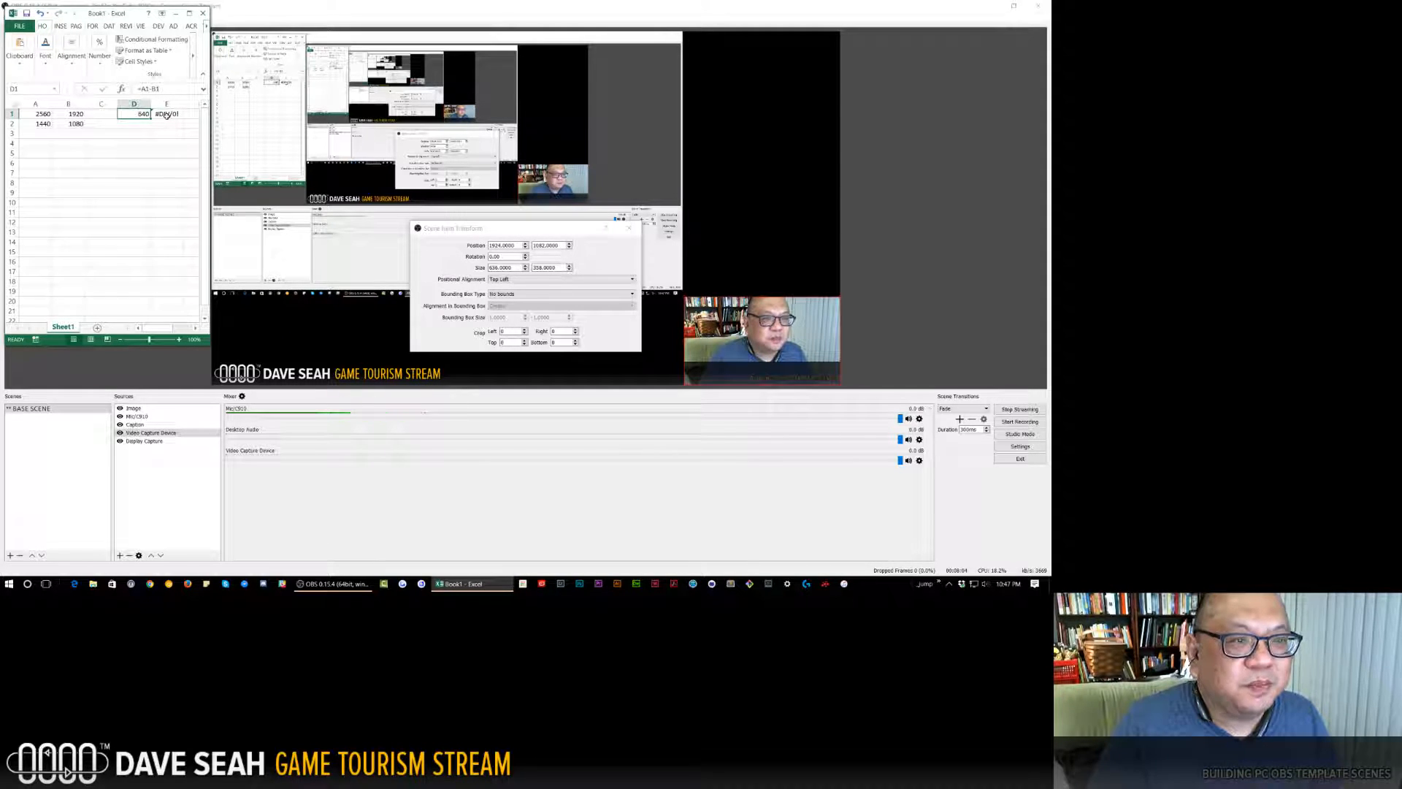
{"action": "key", "text": "Right"}
{"action": "key", "text": "ctrl+x"}
{"action": "key", "text": "Left"}
{"action": "key", "text": "ctrl+v"}
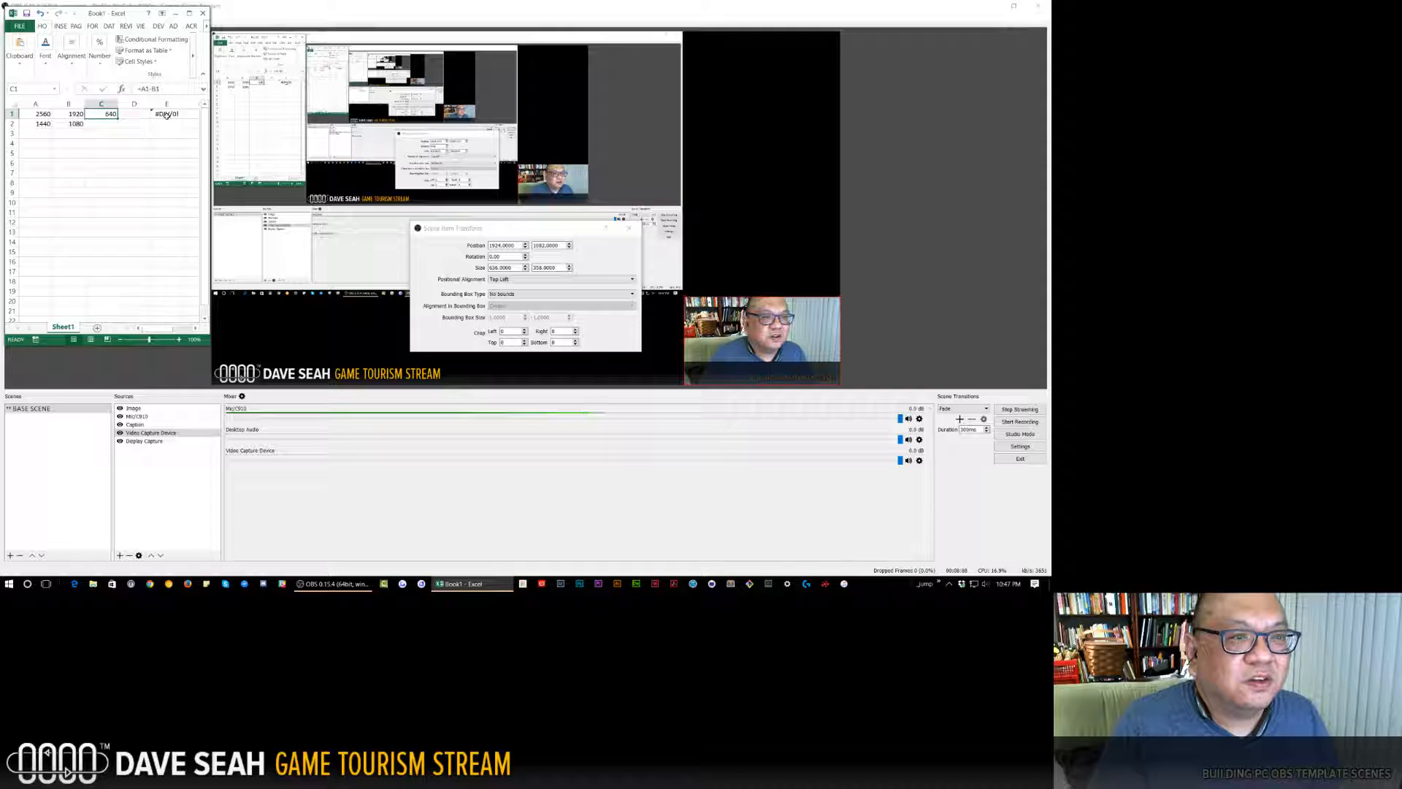
{"action": "key", "text": "Right"}
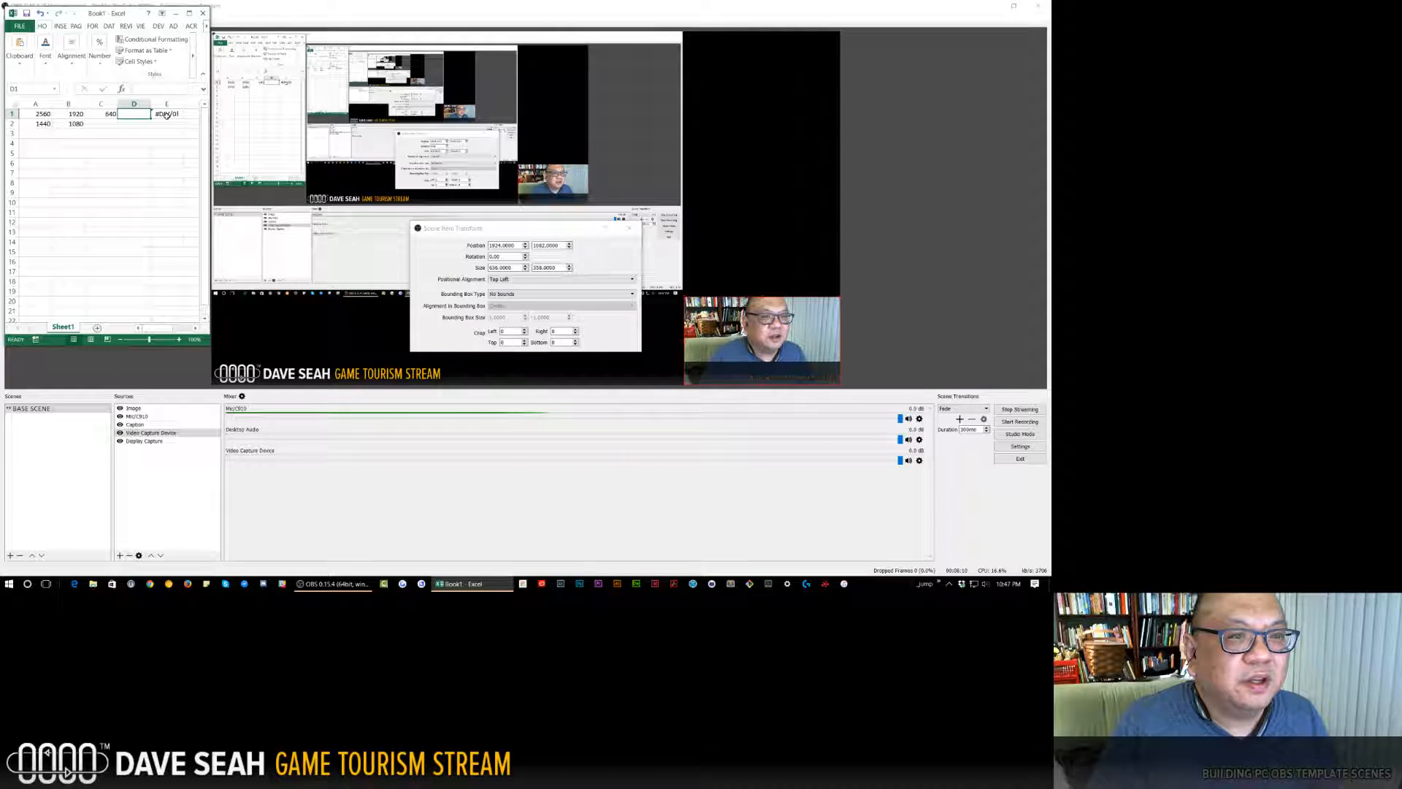
Clear the broken formula in cell E1 and enter =A1-B1 in cell C1 for the remaining width.
{"action": "left_click", "coordinate": [166, 115]}
{"action": "key", "text": "Delete"}
{"action": "key", "text": "Left"}
{"action": "key", "text": "Left"}
{"action": "type", "text": "="}
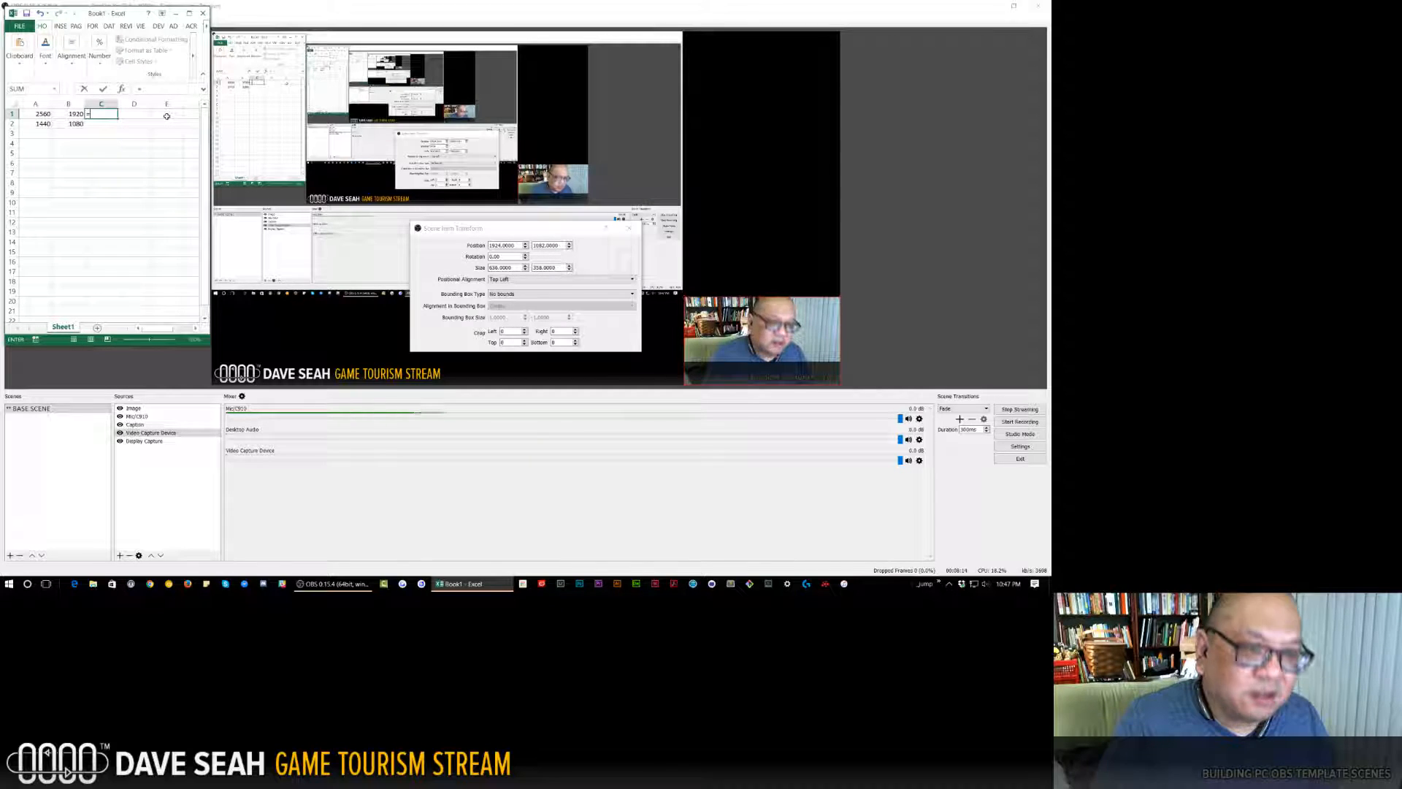
{"action": "type", "text": "A1-B1"}
{"action": "key", "text": "Tab"}
Enter the formula =C1*9/16 in cell D1 to calculate the webcam's height.
{"action": "type", "text": "="}
{"action": "key", "text": "Left"}
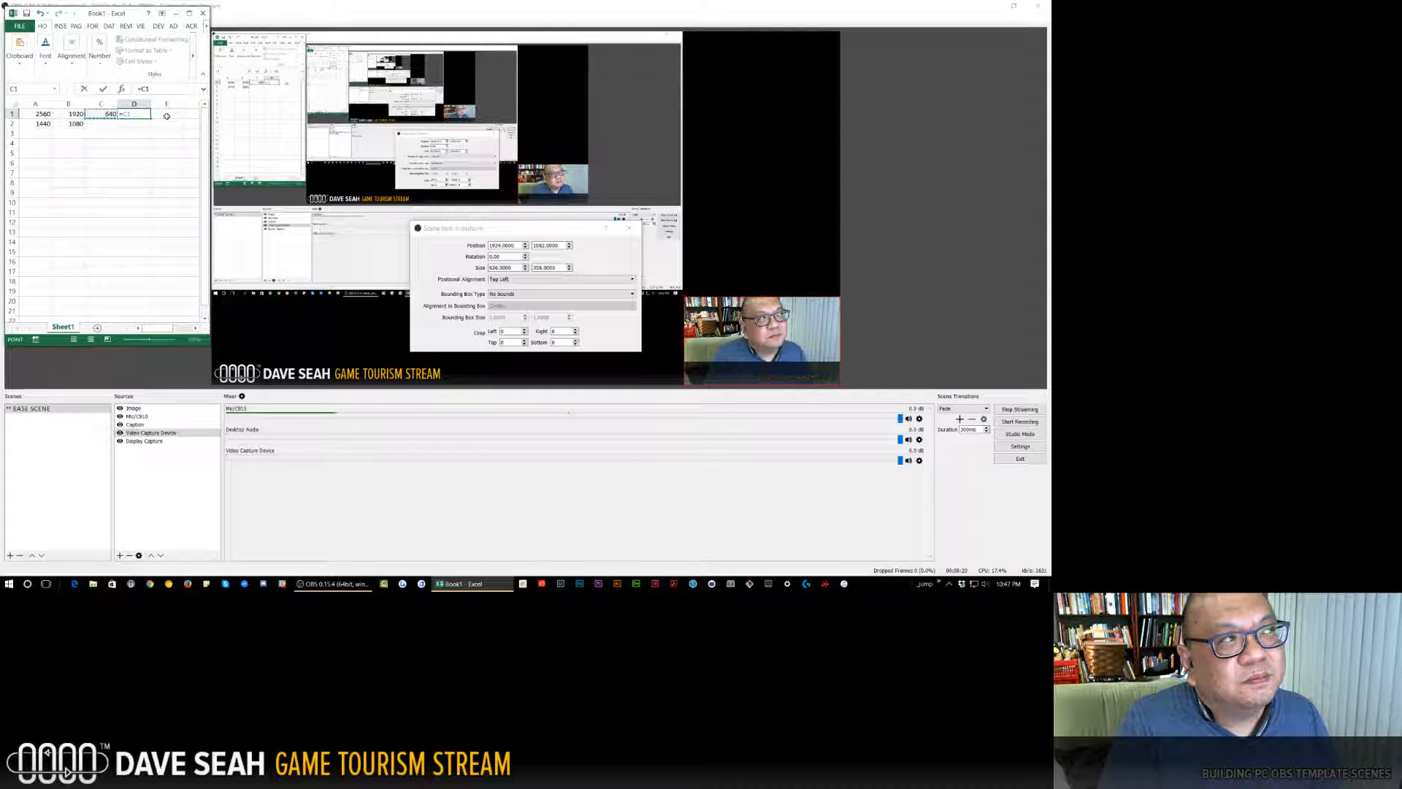
{"action": "type", "text": "*"}
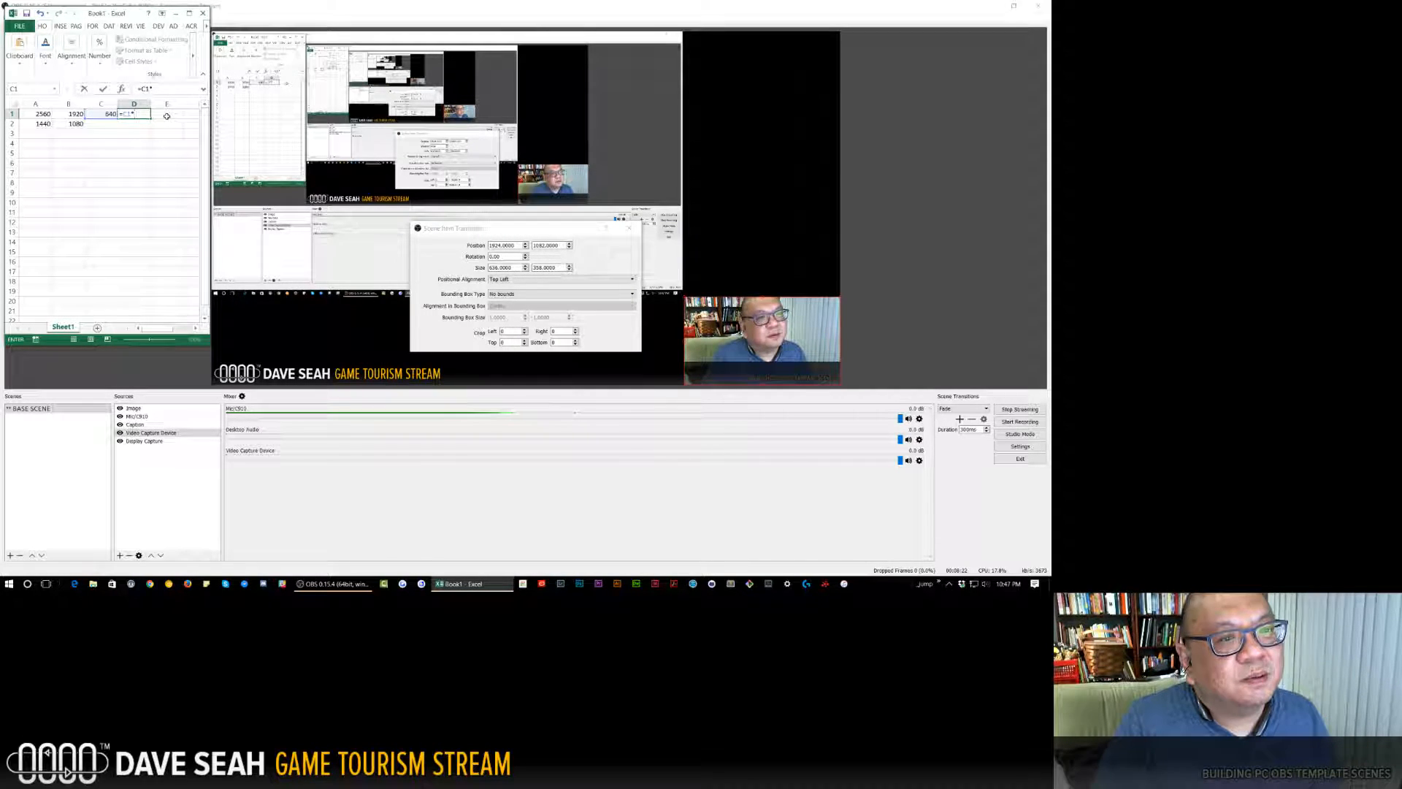
{"action": "type", "text": "9/16"}
{"action": "key", "text": "ctrl+Return"}
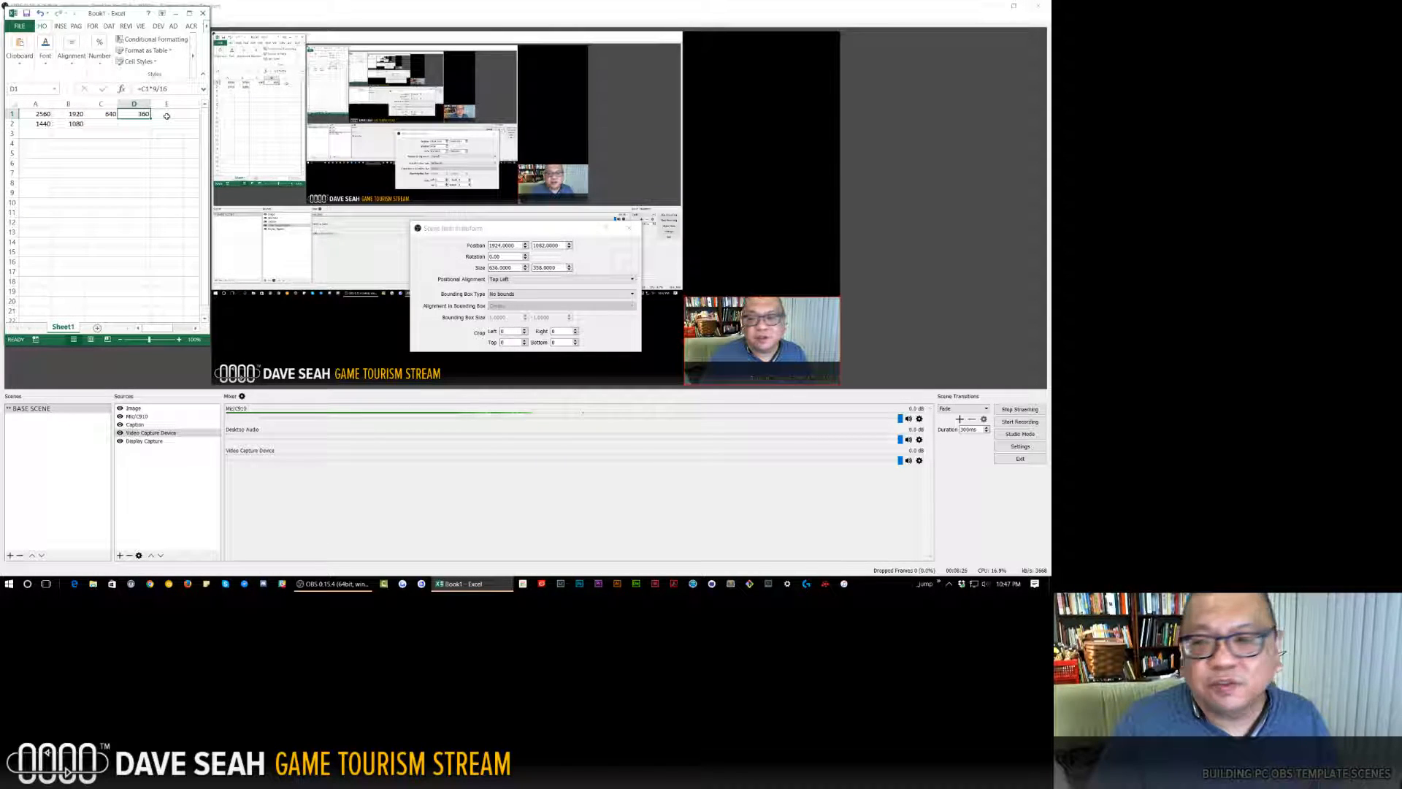
Switch to OBS and set the webcam source's size to 640 by 360 in its transform settings.
{"action": "left_click", "coordinate": [518, 268]}
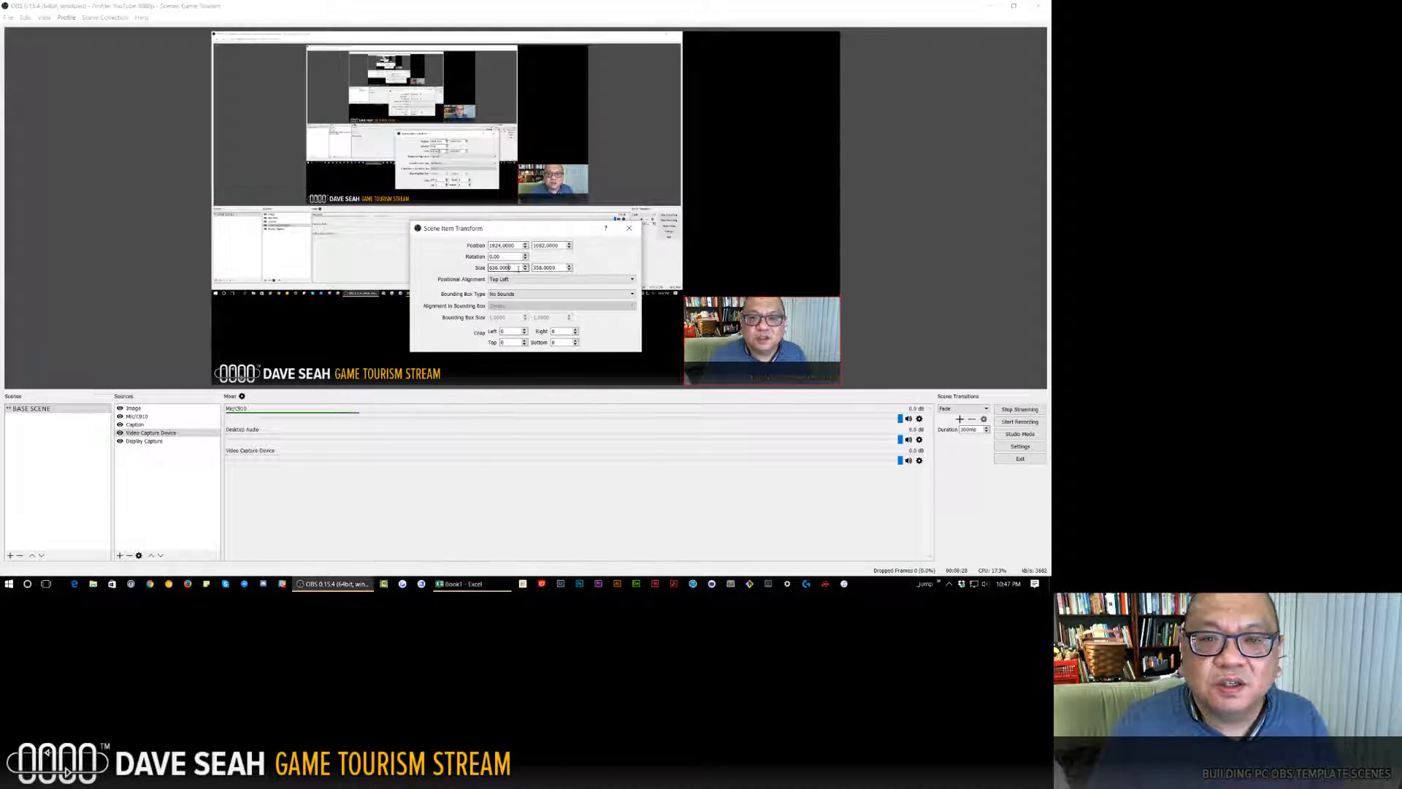
{"action": "key", "text": "Tab"}
{"action": "type", "text": "360"}
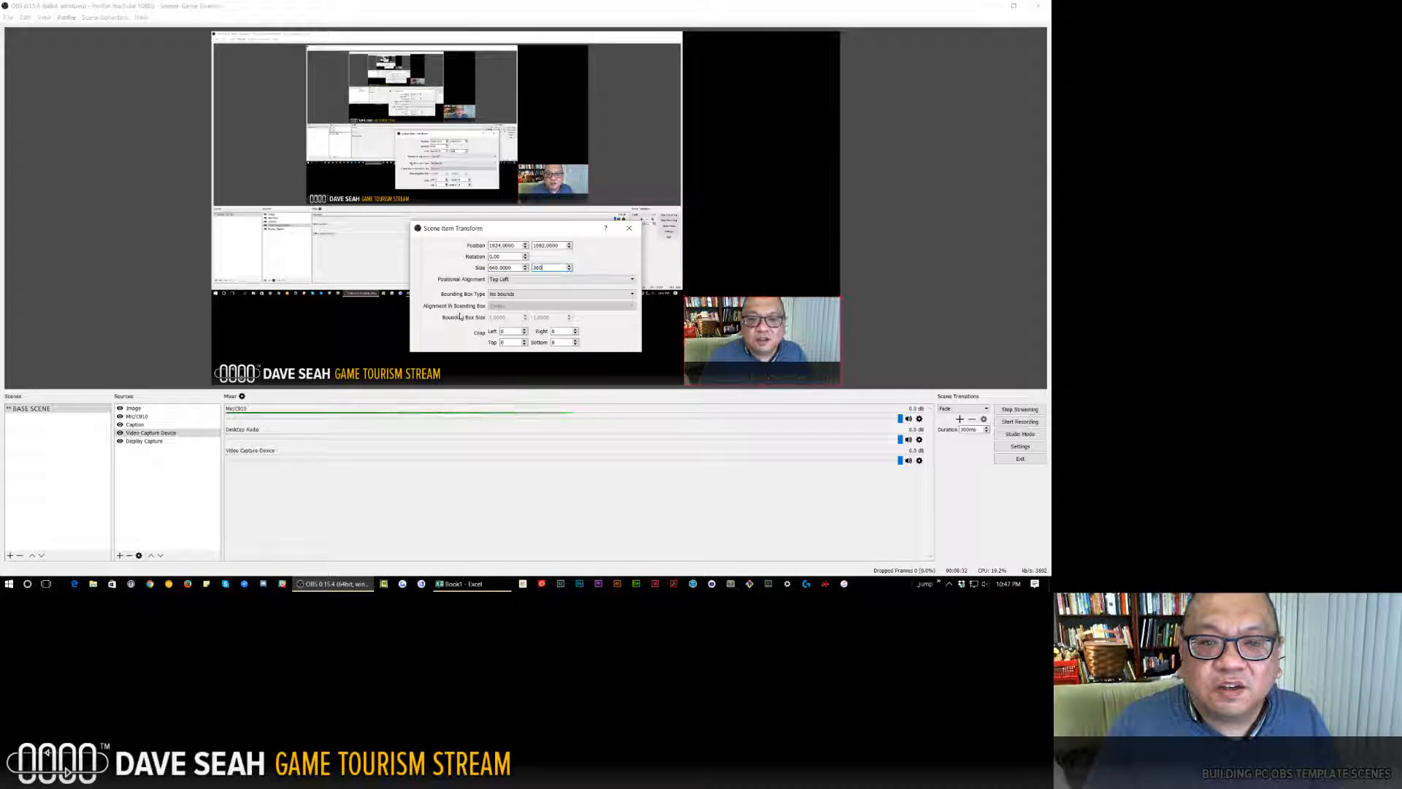
{"action": "key", "text": "Escape"}
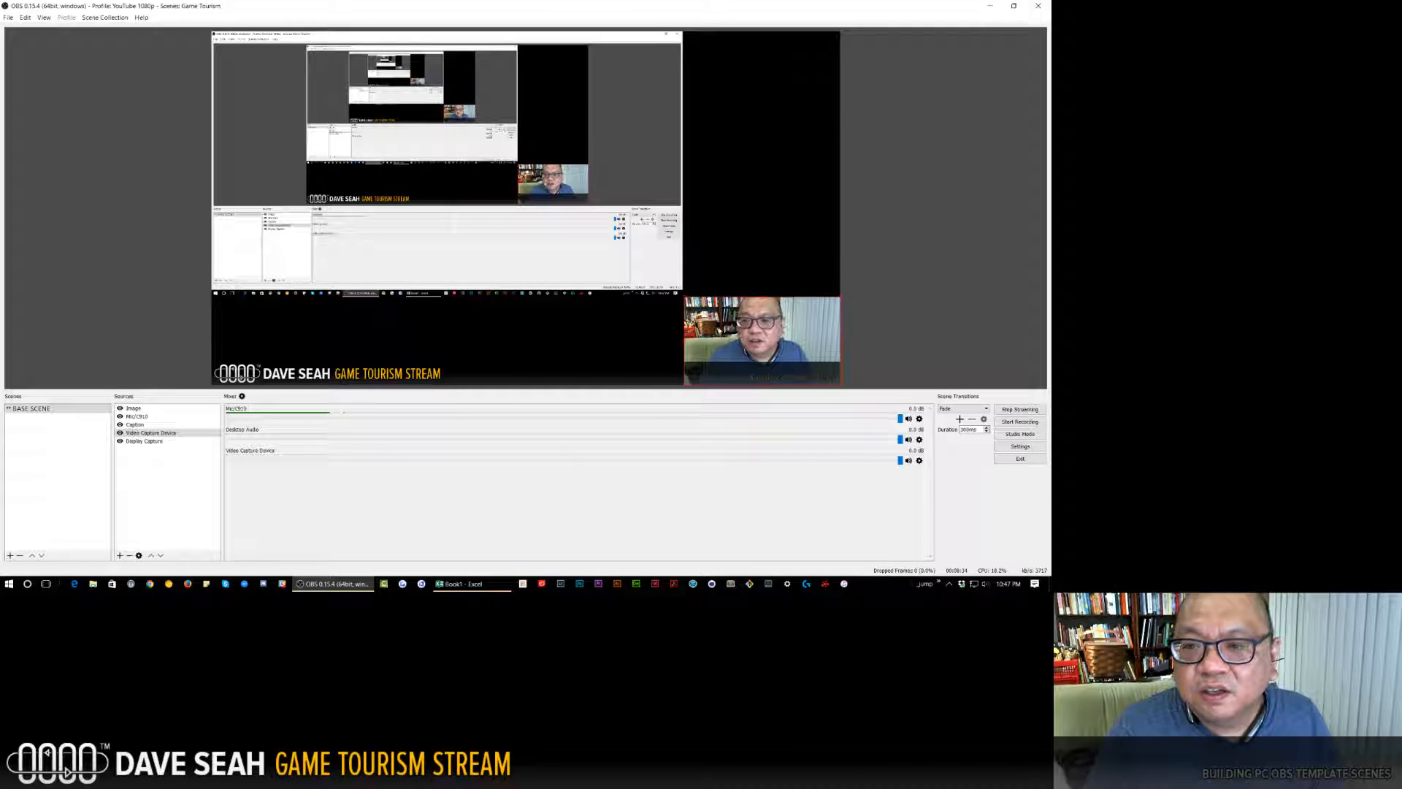
Move the webcam source flush against the display capture's edge in the corner of the canvas.
{"action": "mouse_move", "coordinate": [711, 316]}
{"action": "left_mouse_down"}
{"action": "mouse_move", "coordinate": [691, 296]}
{"action": "mouse_move", "coordinate": [708, 302]}
{"action": "mouse_move", "coordinate": [708, 319]}
{"action": "left_mouse_up"}
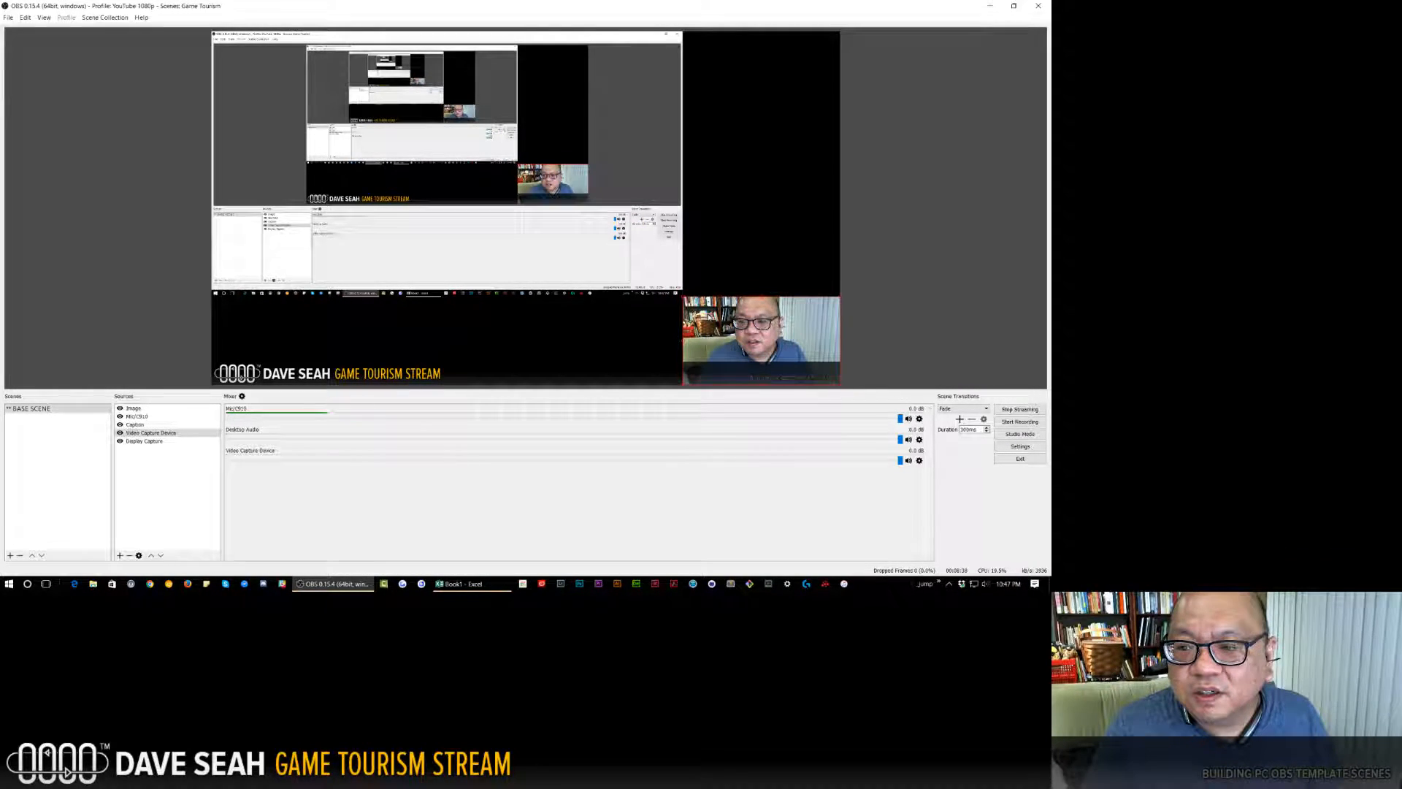
{"action": "left_click", "coordinate": [637, 342]}
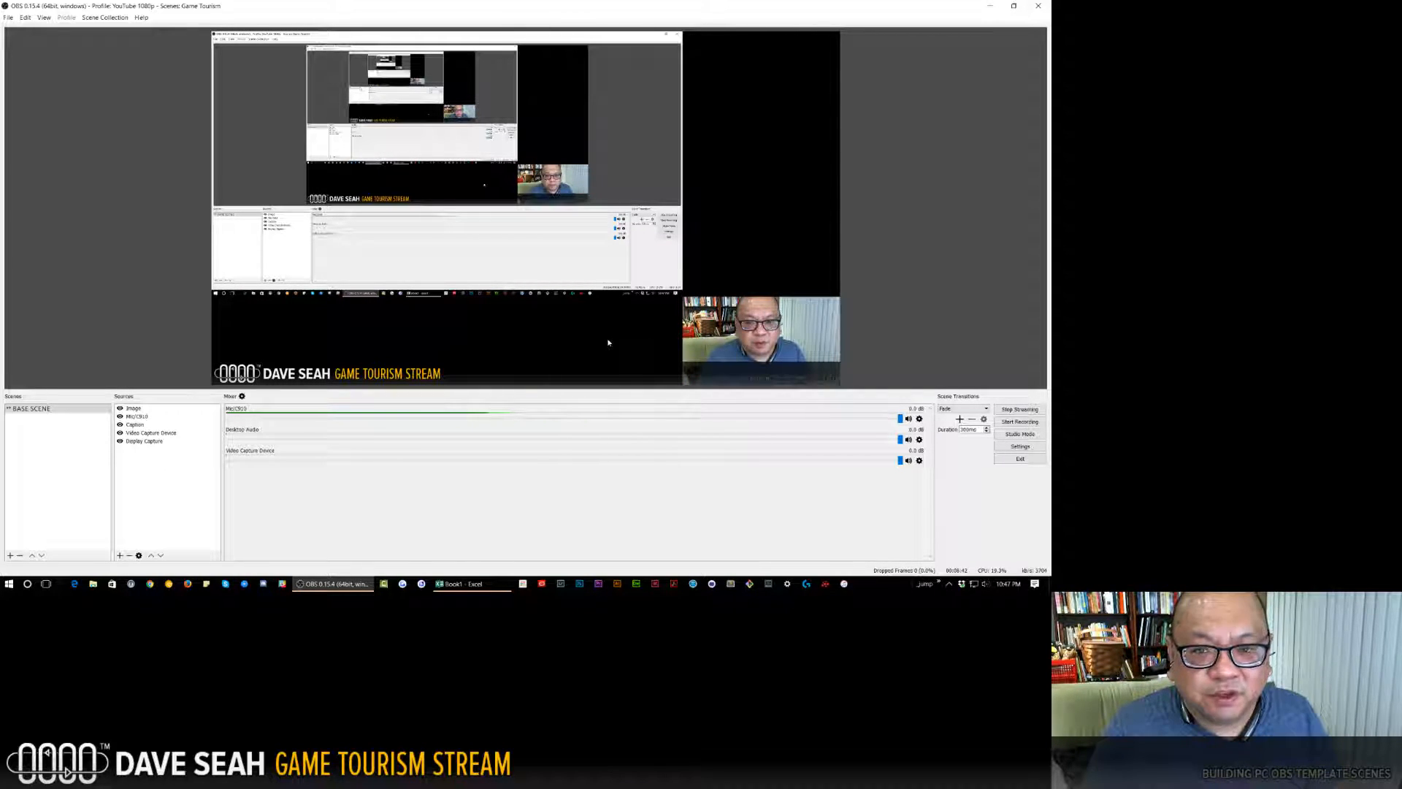
{"action": "left_click", "coordinate": [149, 432]}
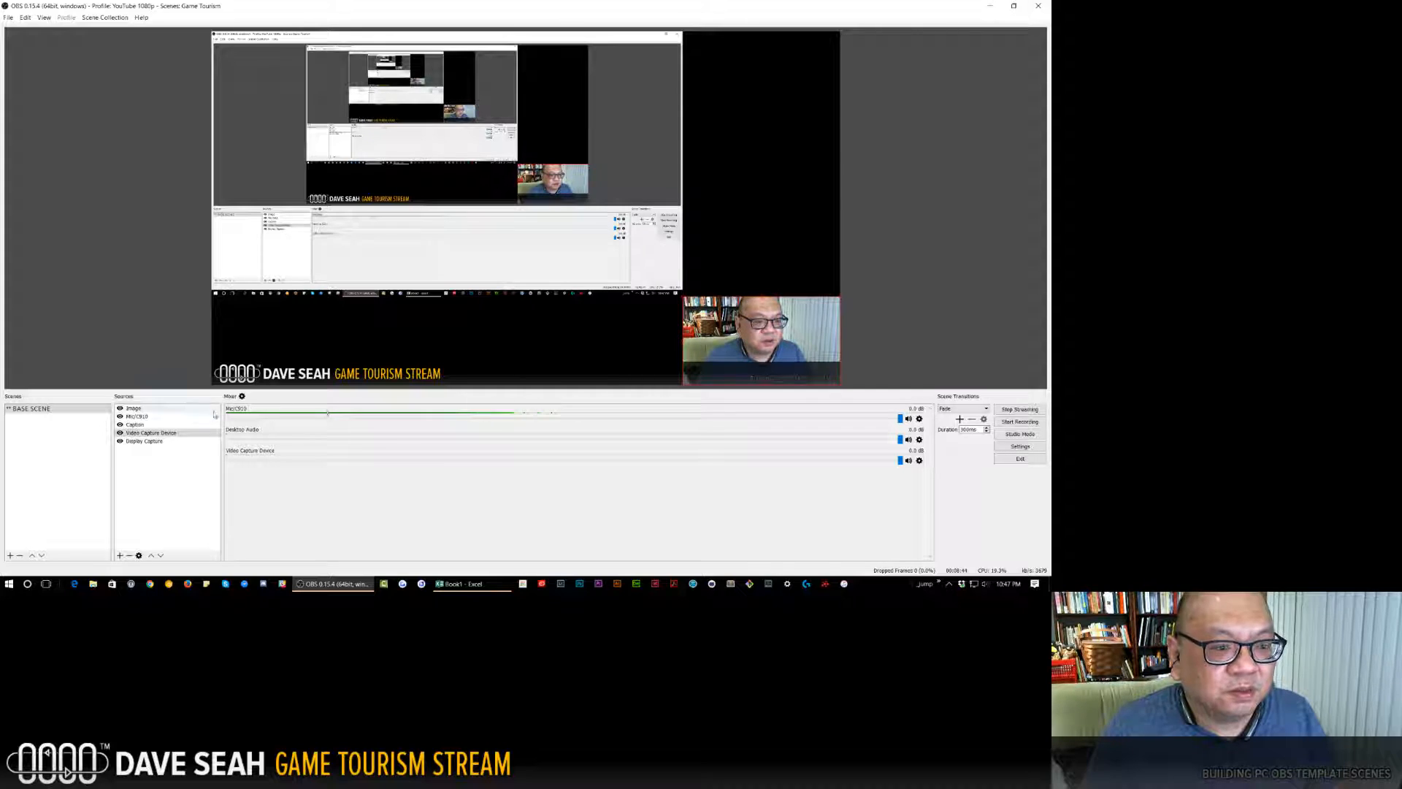
Move the Caption source beside the banner's stream title and open its font settings.
{"action": "left_click", "coordinate": [136, 424]}
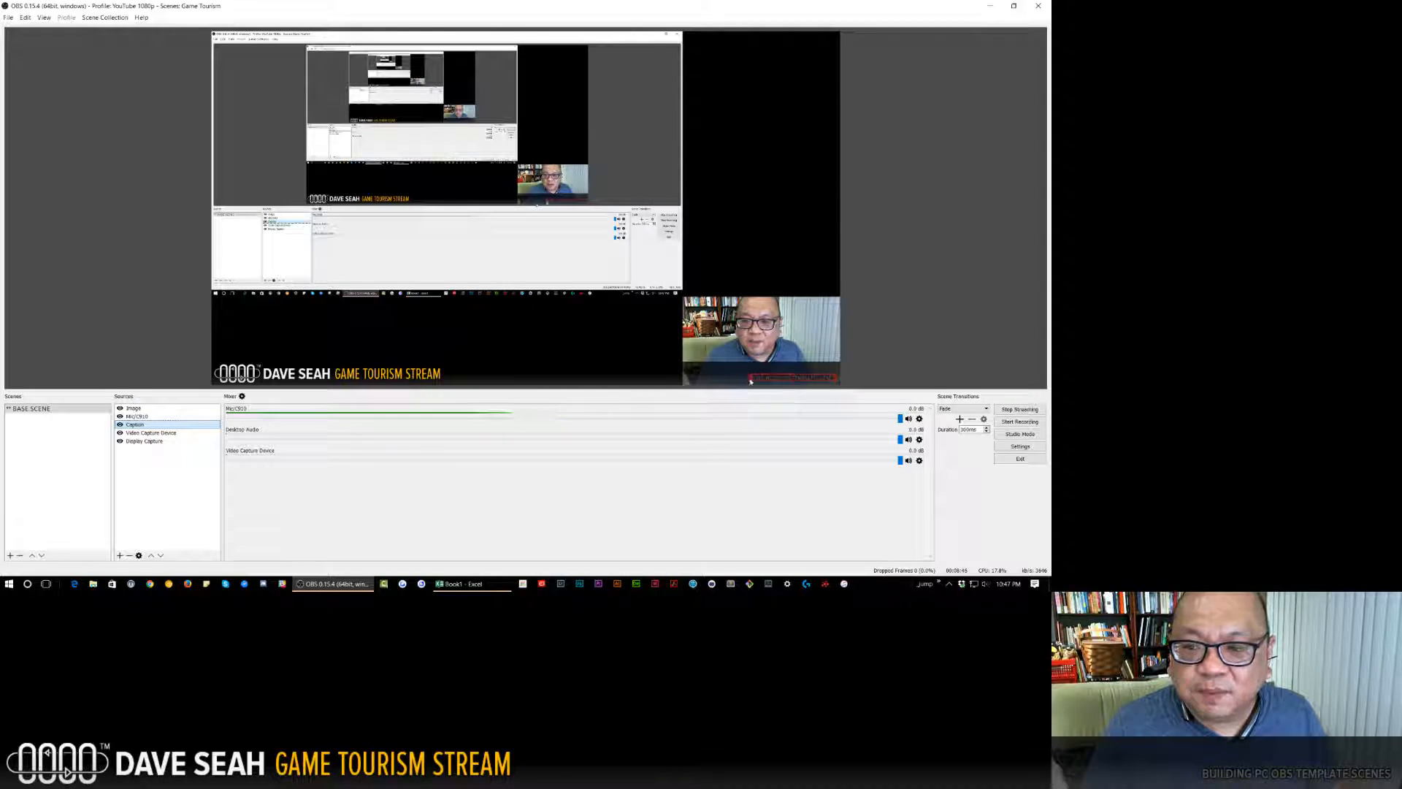
{"action": "left_click_drag", "start_coordinate": [749, 382], "coordinate": [455, 376]}
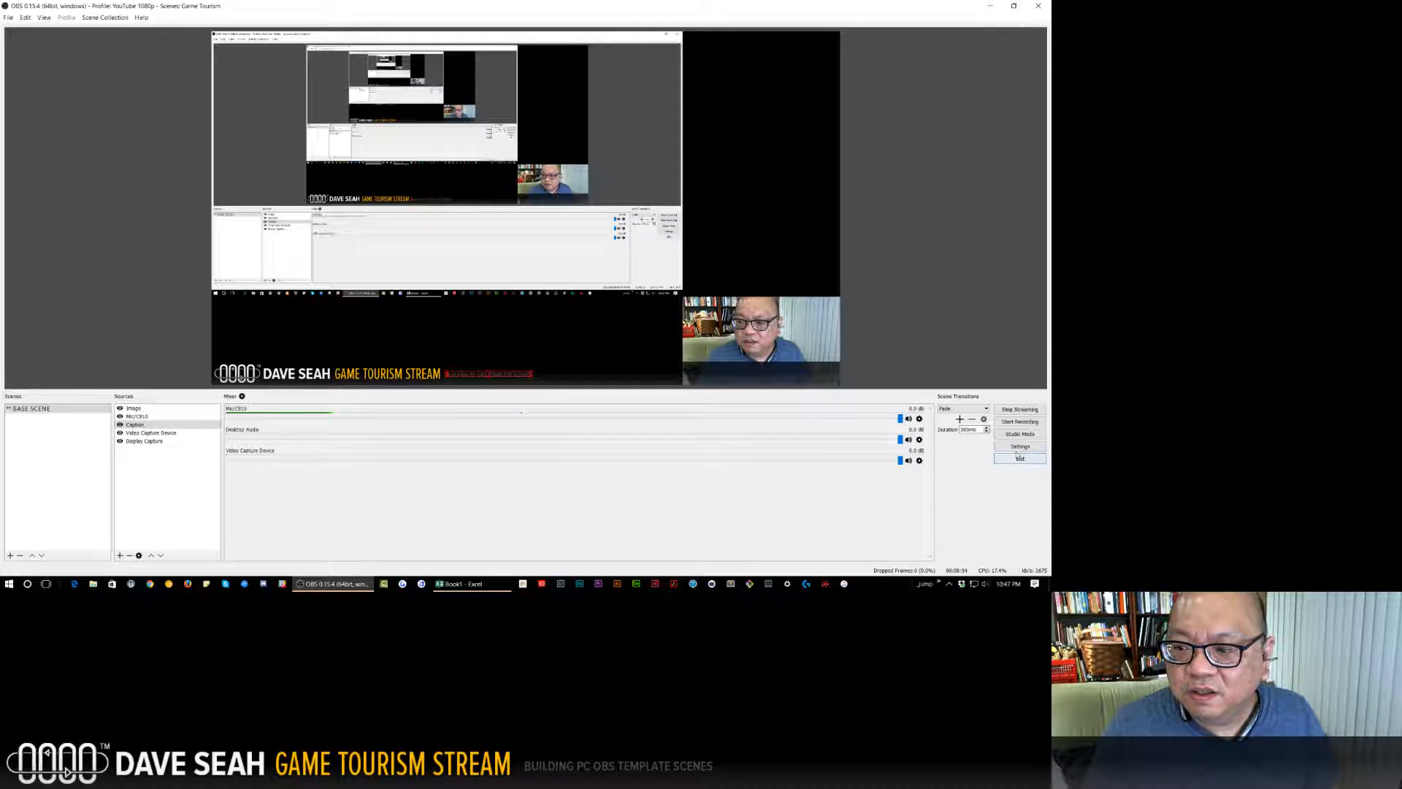
{"action": "double_click", "coordinate": [150, 426]}
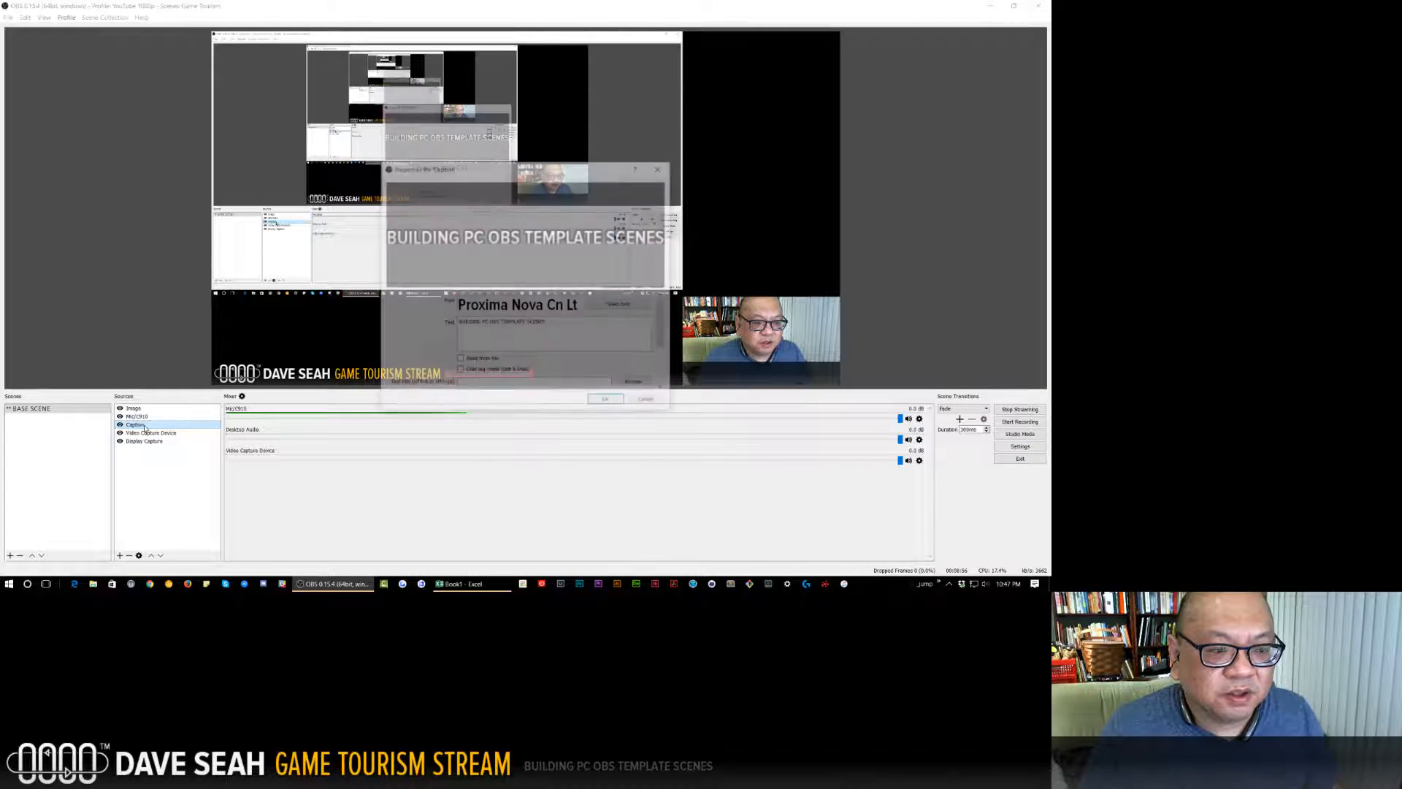
{"action": "left_click", "coordinate": [620, 304]}
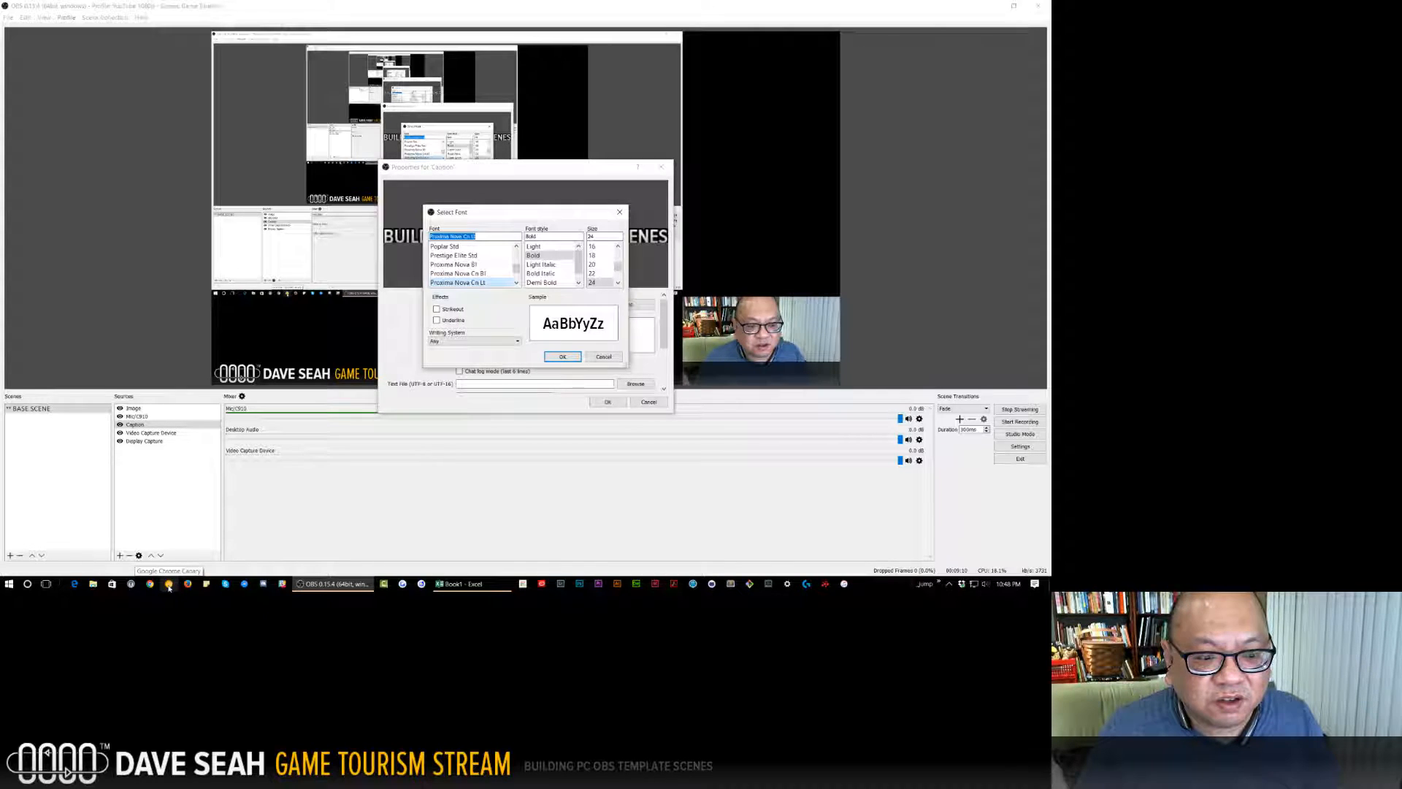
Switch to the Excel workbook and label cell A4 SCALE FACTOR.
{"action": "left_click", "coordinate": [463, 584]}
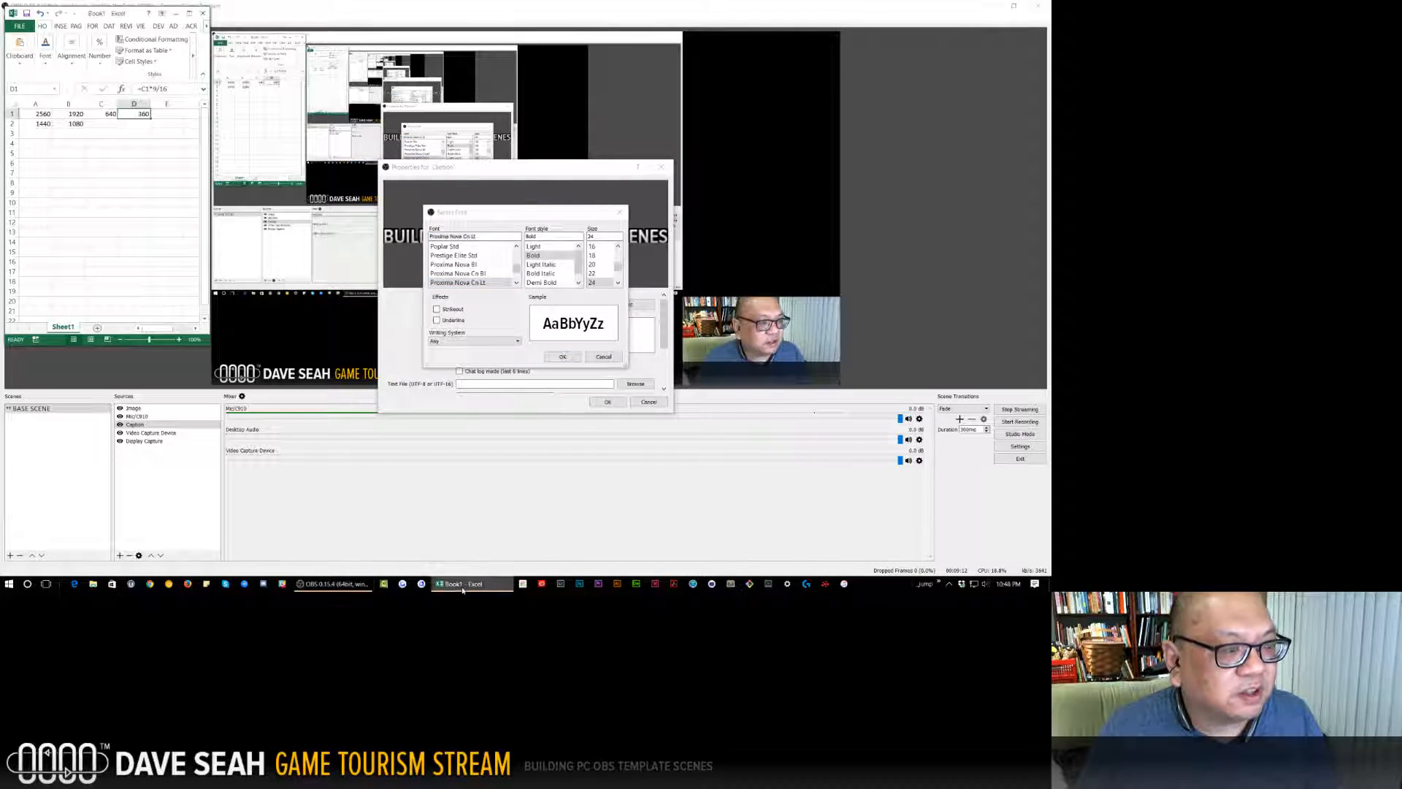
{"action": "left_click", "coordinate": [139, 153]}
{"action": "left_click", "coordinate": [133, 125]}
{"action": "left_click", "coordinate": [71, 144]}
{"action": "key", "text": "Left"}
{"action": "type", "text": "="}
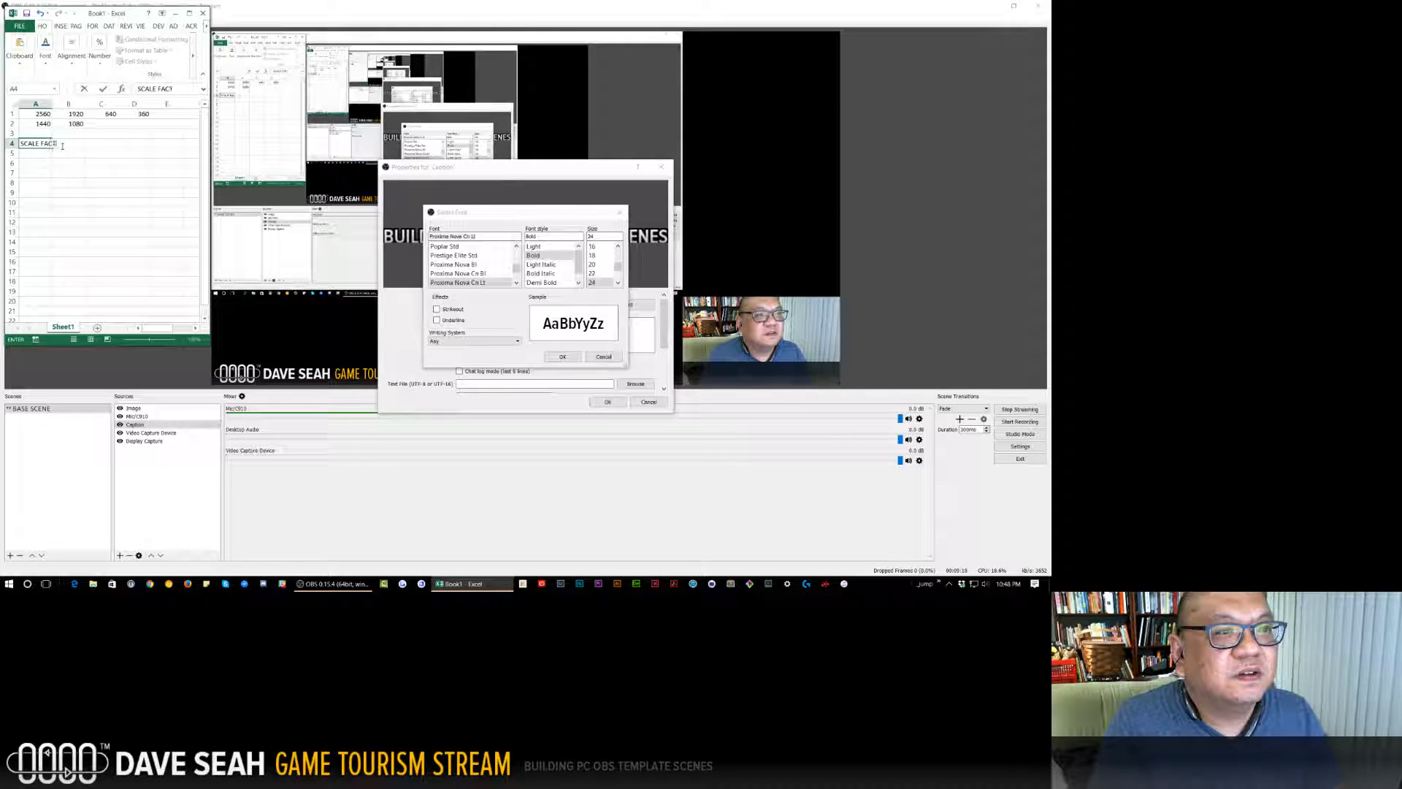
{"action": "key", "text": "Tab"}
{"action": "key", "text": "Tab"}
Enter the formula =A1/B1 in cell C4 to calculate the scale factor.
{"action": "type", "text": "="}
{"action": "key", "text": "Up"}
{"action": "key", "text": "Up"}
{"action": "key", "text": "Up"}
{"action": "key", "text": "Left"}
{"action": "key", "text": "Left"}
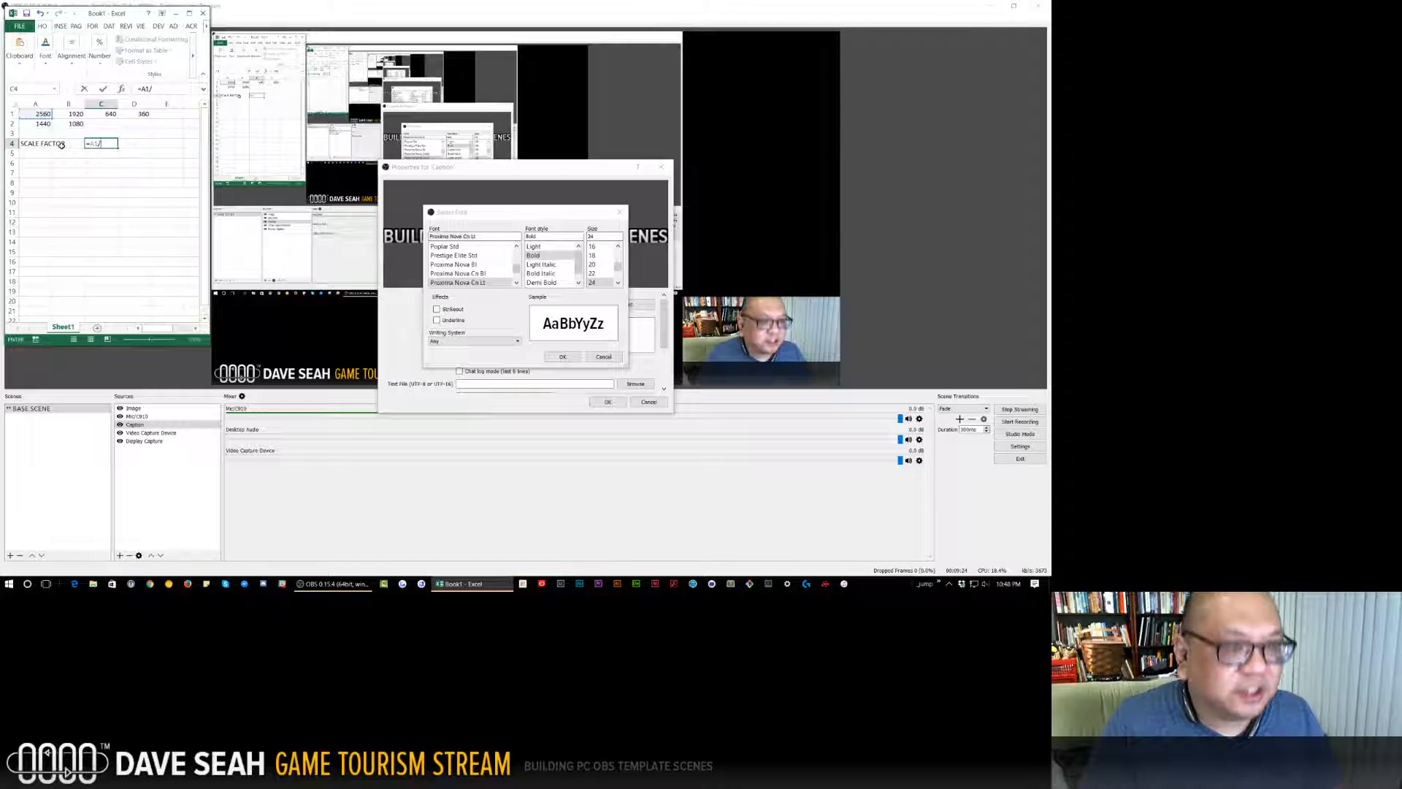
{"action": "type", "text": "/"}
{"action": "key", "text": "Left"}
{"action": "key", "text": "Up"}
{"action": "key", "text": "Up"}
{"action": "key", "text": "Return"}
{"action": "key", "text": "Return"}
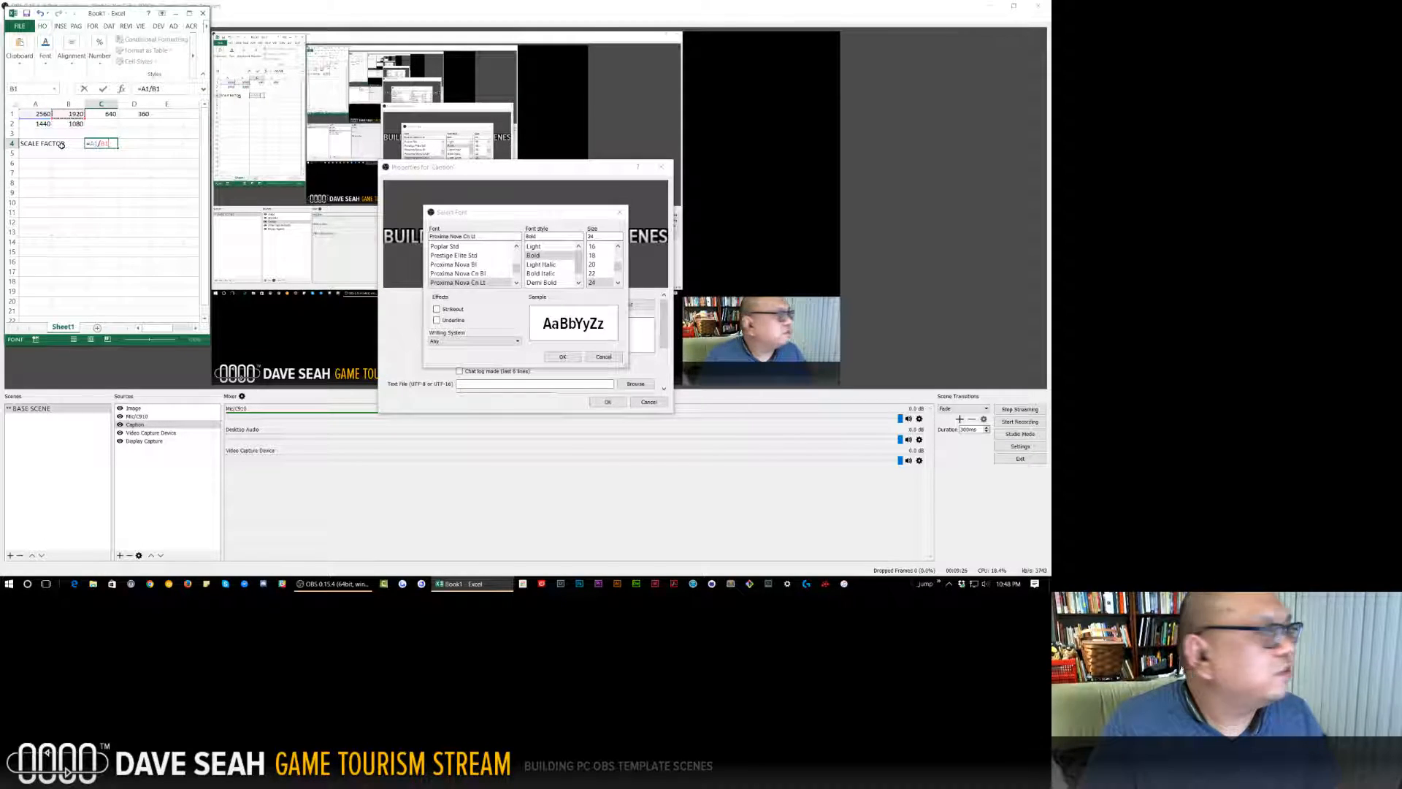
Label cell A6 cfsize and enter the caption's font size, 24, in cell B6.
{"action": "key", "text": "Right"}
{"action": "key", "text": "Up"}
{"action": "key", "text": "Up"}
{"action": "key", "text": "Left"}
{"action": "key", "text": "Down"}
{"action": "key", "text": "Left"}
{"action": "key", "text": "Left"}
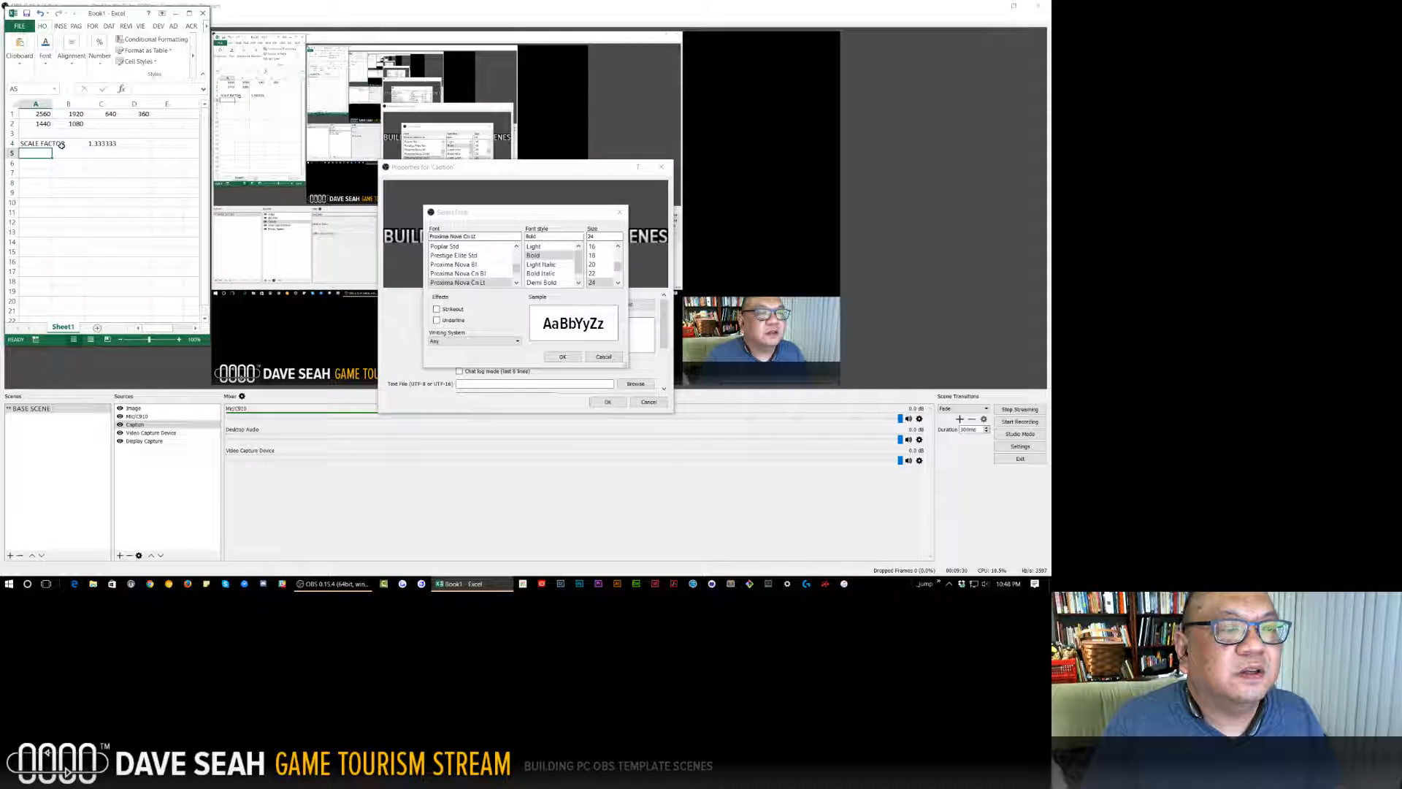
{"action": "key", "text": "Down"}
{"action": "key", "text": "Right"}
{"action": "key", "text": "Right"}
{"action": "key", "text": "Right"}
{"action": "key", "text": "Left"}
{"action": "key", "text": "Left"}
{"action": "key", "text": "Left"}
{"action": "type", "text": "S"}
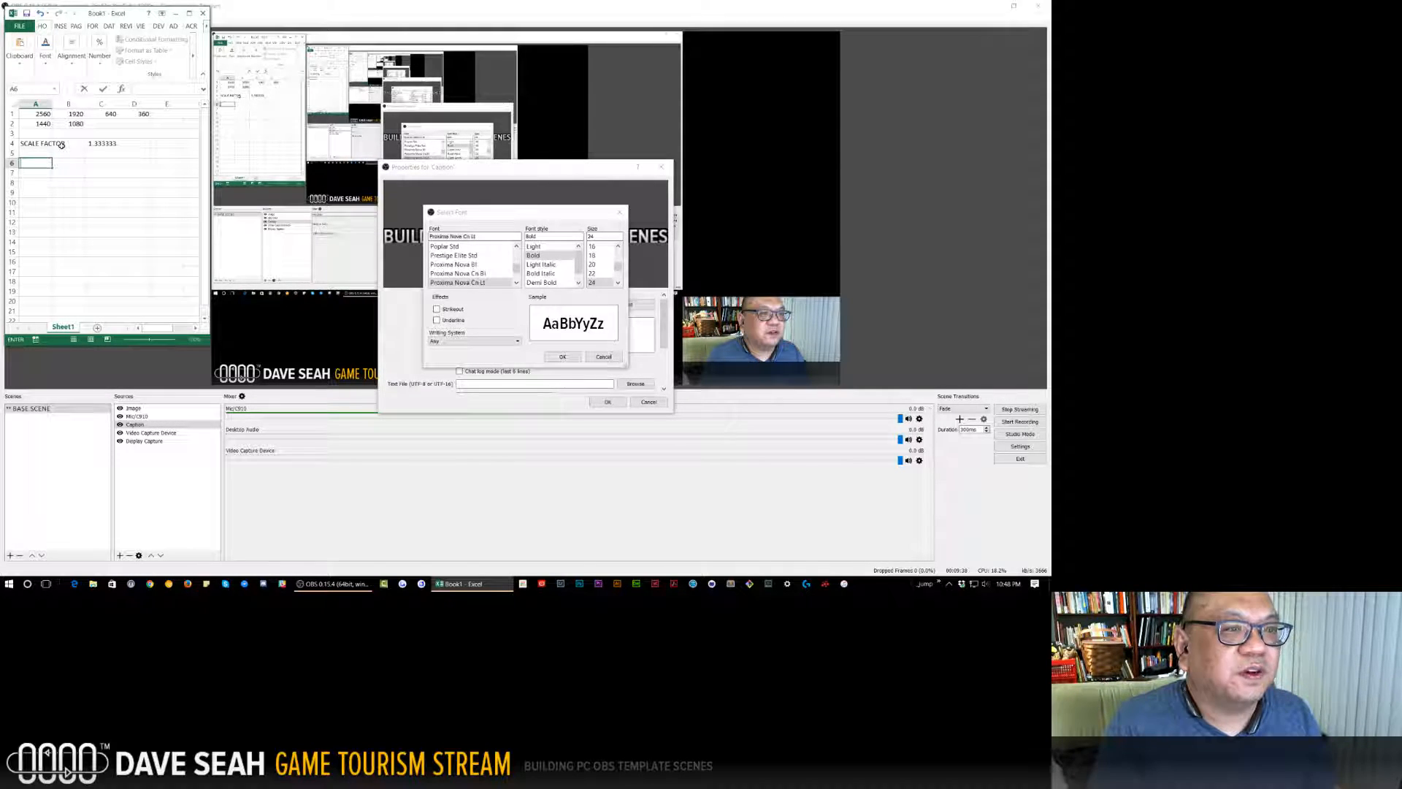
{"action": "key", "text": "BackSpace"}
{"action": "key", "text": "BackSpace"}
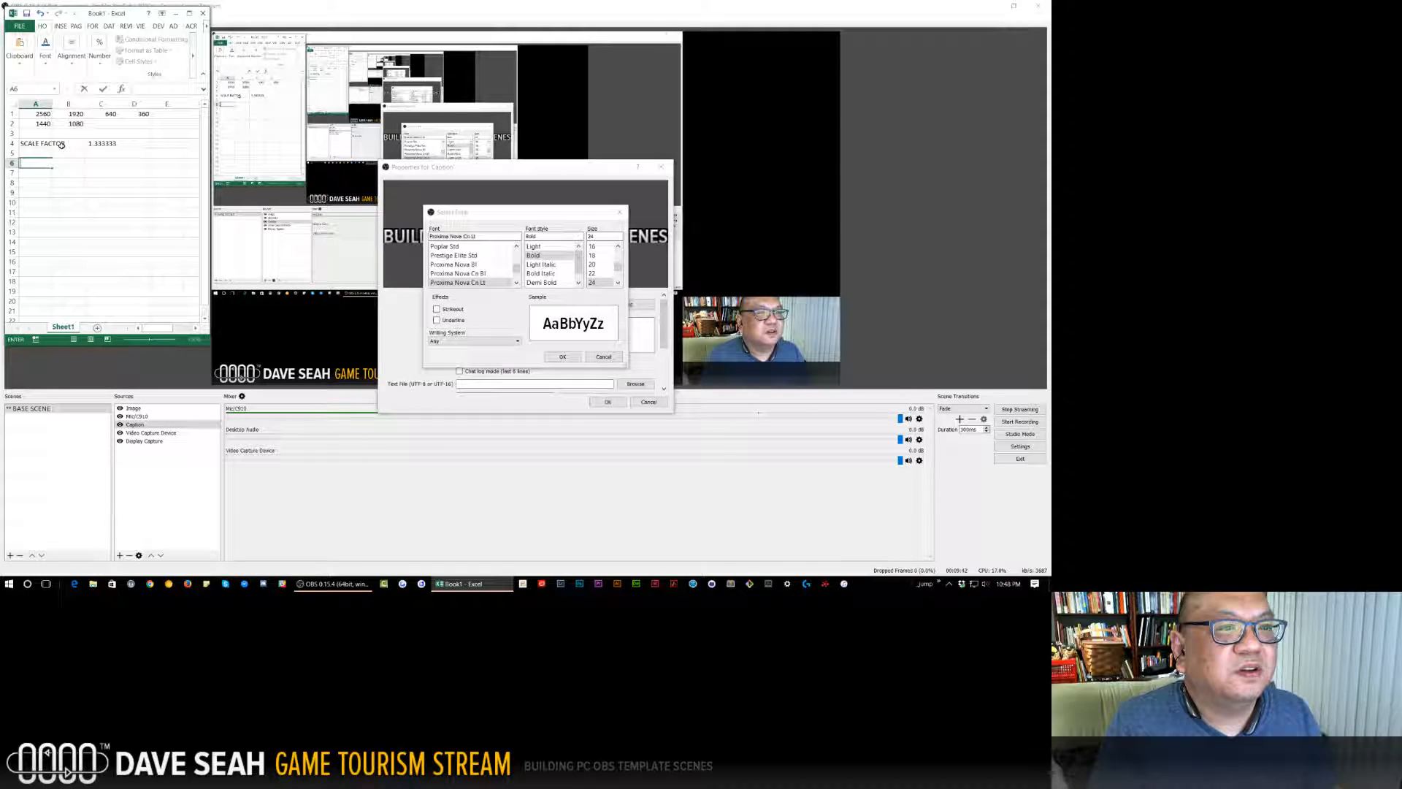
{"action": "type", "text": "ize"}
{"action": "key", "text": "Tab"}
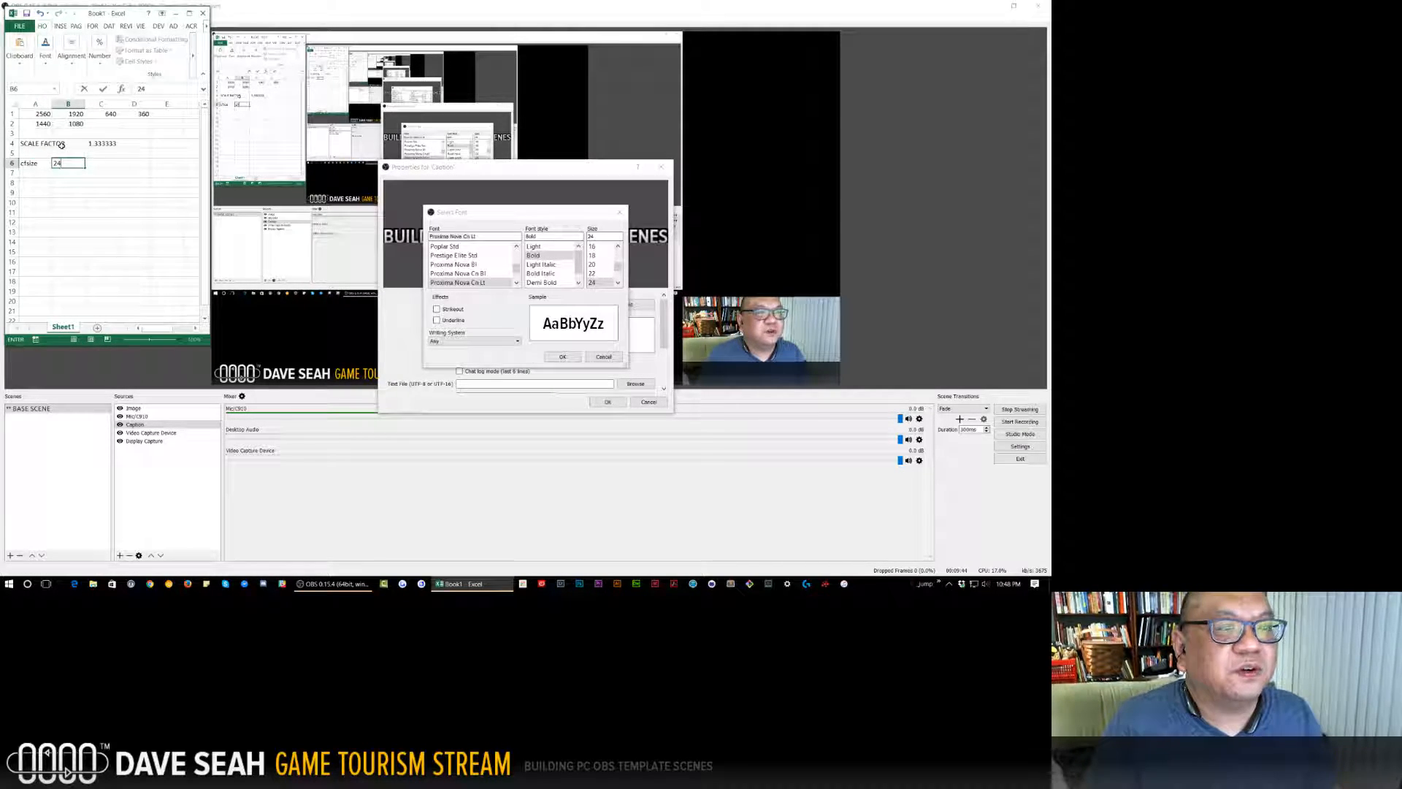
Enter the column headings mac in cell B5 and pc in cell C5 above the font size row.
{"action": "type", "text": "orig"}
{"action": "key", "text": "Tab"}
{"action": "type", "text": "tgt"}
{"action": "key", "text": "BackSpace"}
{"action": "key", "text": "BackSpace"}
{"action": "key", "text": "BackSpace"}
{"action": "type", "text": "pc"}
{"action": "key", "text": "shift+Tab"}
{"action": "type", "text": ","}
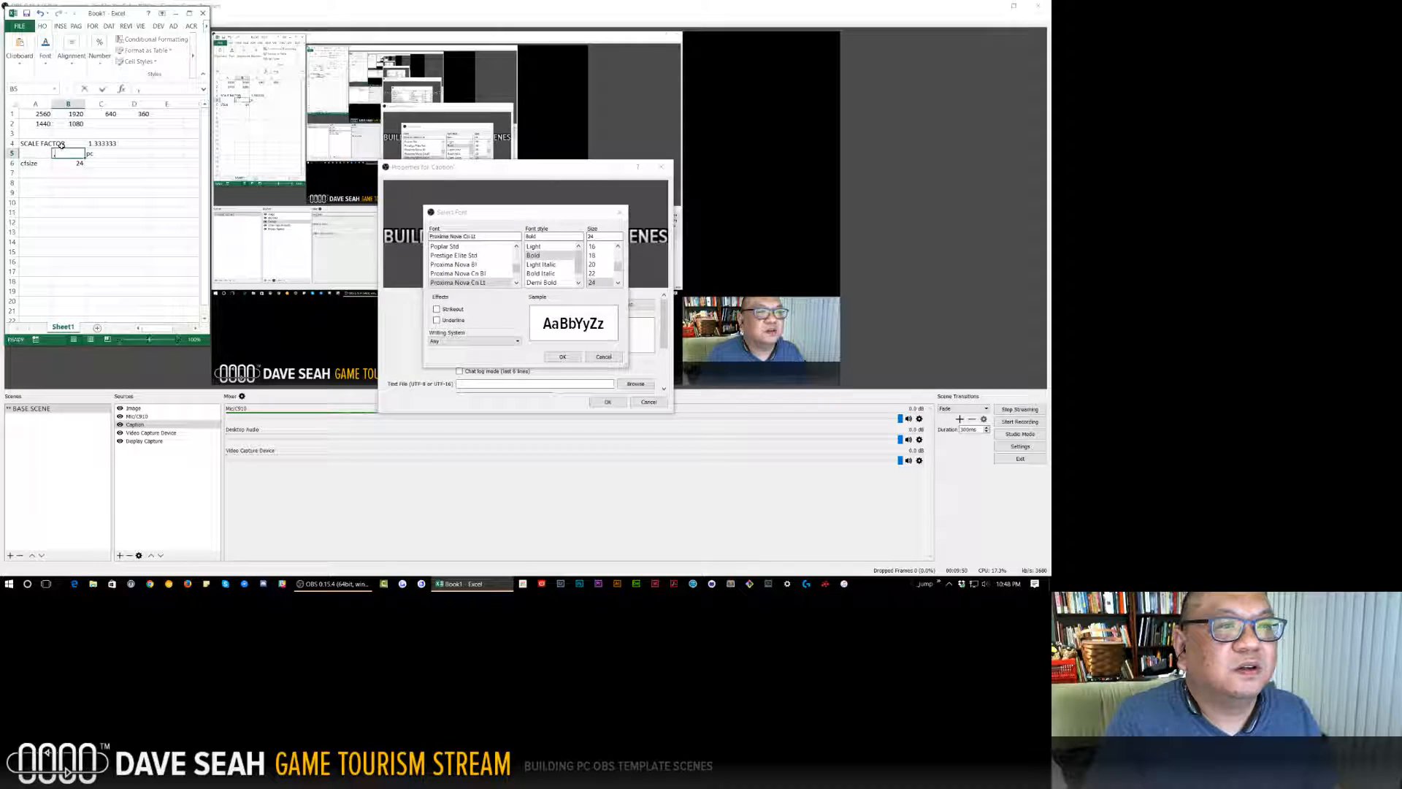
{"action": "type", "text": "ac"}
Right-align the mac and pc headings in cells B5 and C5.
{"action": "left_click_drag", "start_coordinate": [63, 152], "coordinate": [102, 153]}
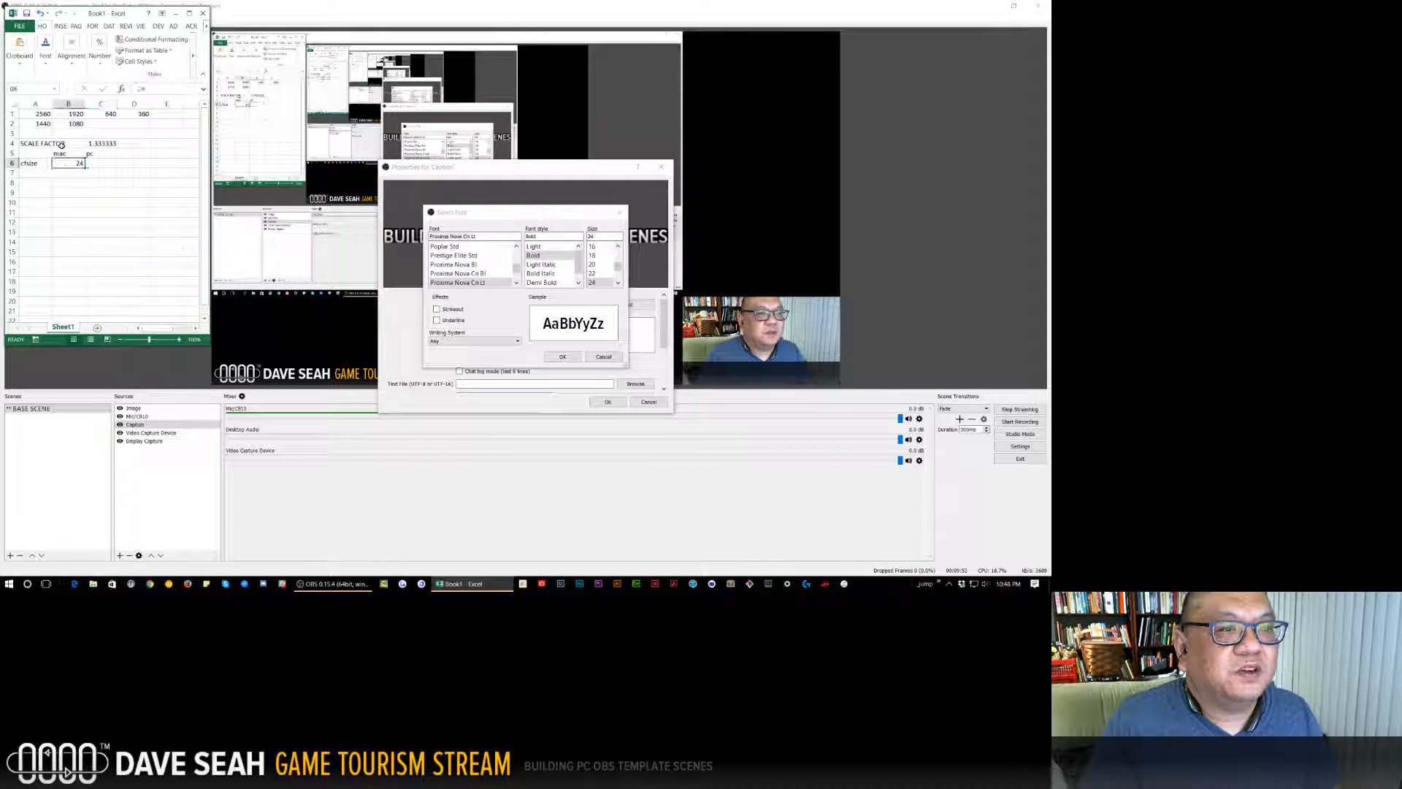
{"action": "left_click", "coordinate": [71, 53]}
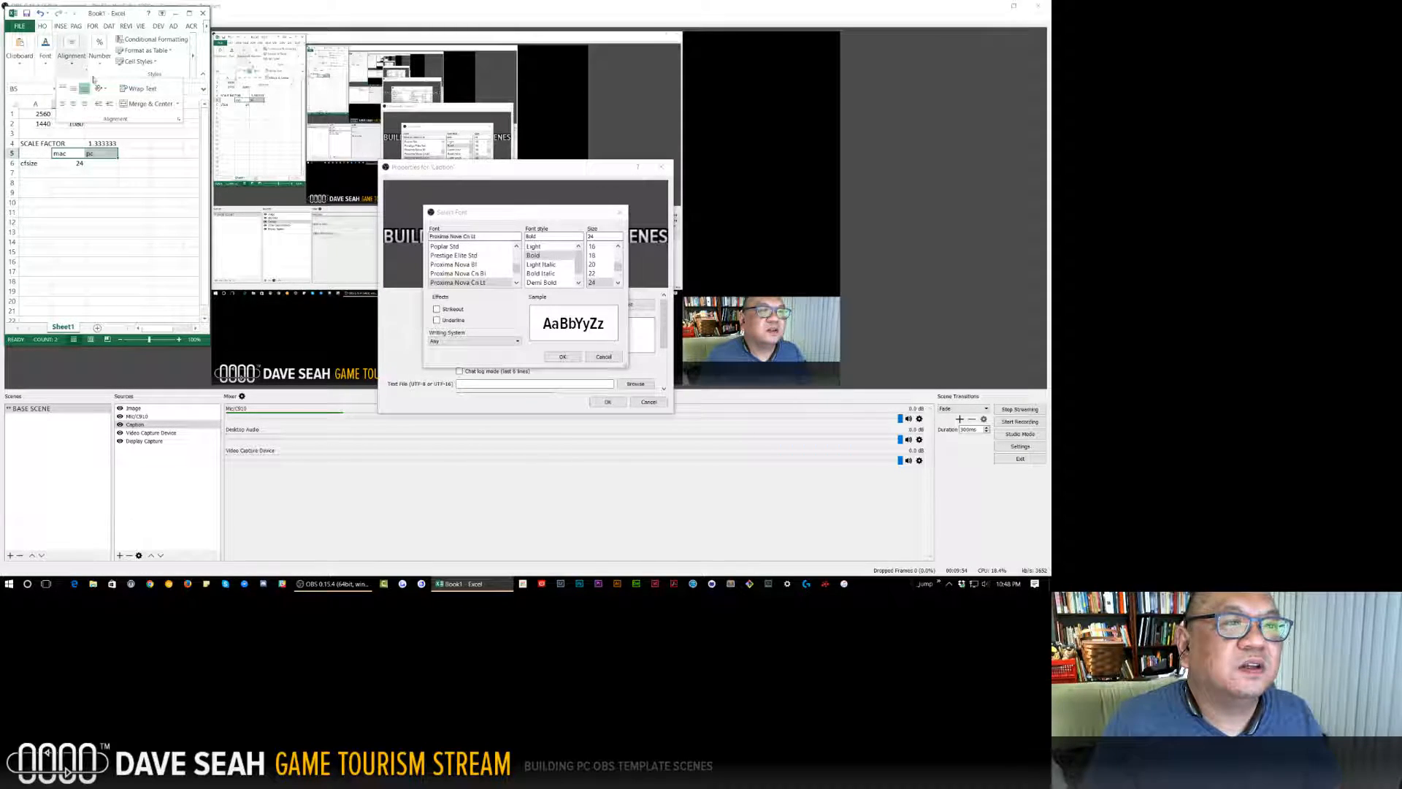
{"action": "left_click", "coordinate": [111, 168]}
Insert a blank row above the mac and pc headings, separating them from the scale factor.
{"action": "left_click", "coordinate": [35, 154]}
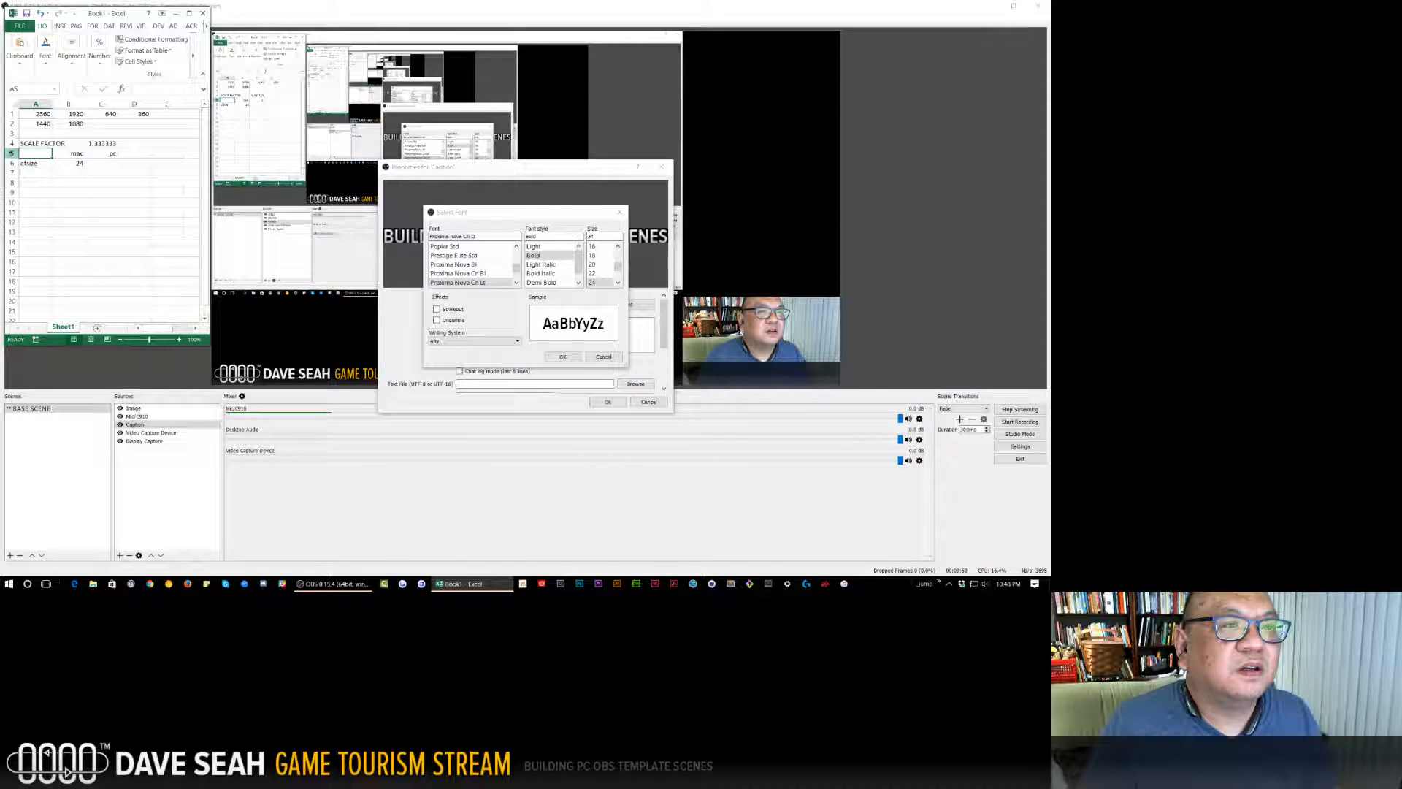
{"action": "right_click", "coordinate": [11, 153]}
{"action": "left_click", "coordinate": [52, 227]}
{"action": "left_click", "coordinate": [102, 222]}
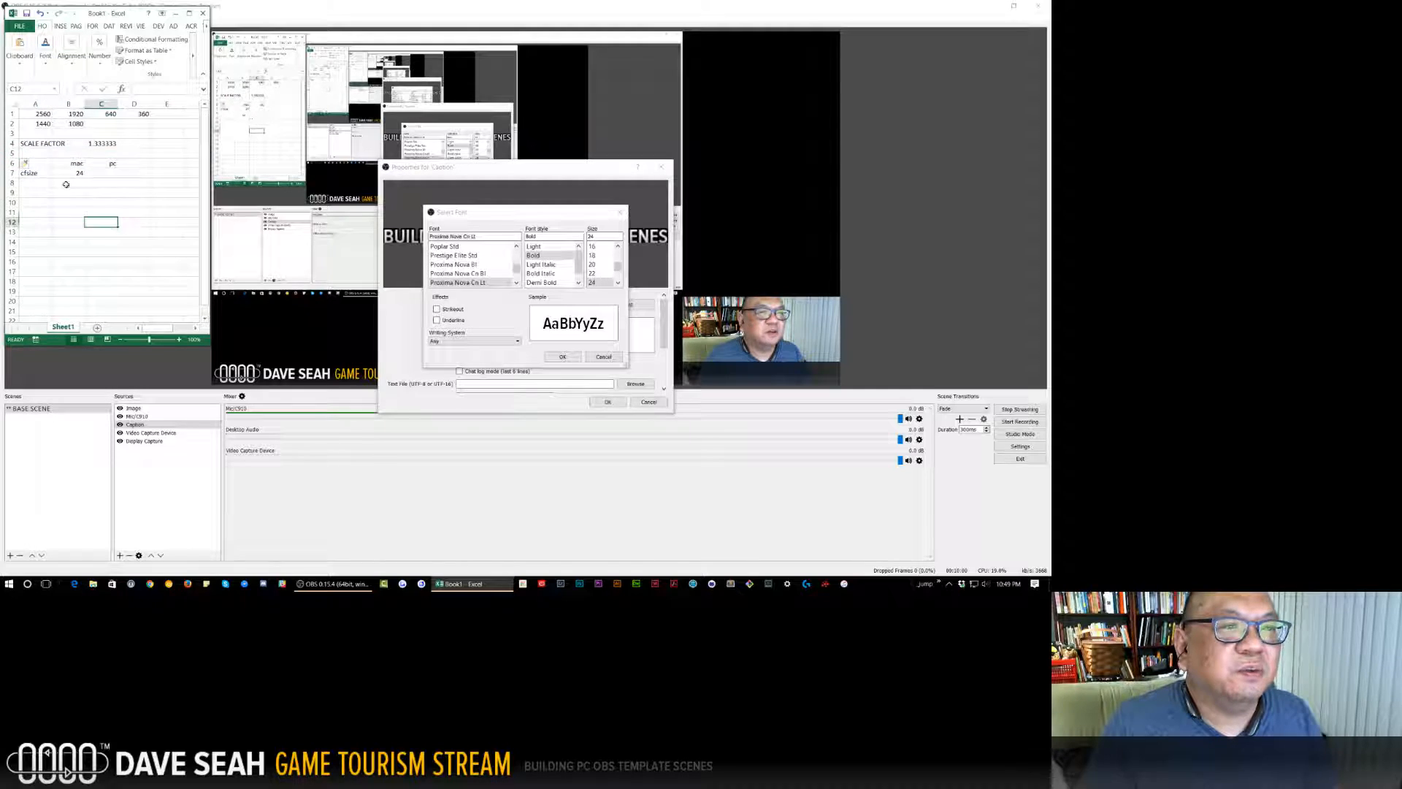
Enter a formula in cell C7 multiplying the mac font size by the scale factor in C4.
{"action": "left_click", "coordinate": [52, 198]}
{"action": "left_click", "coordinate": [111, 174]}
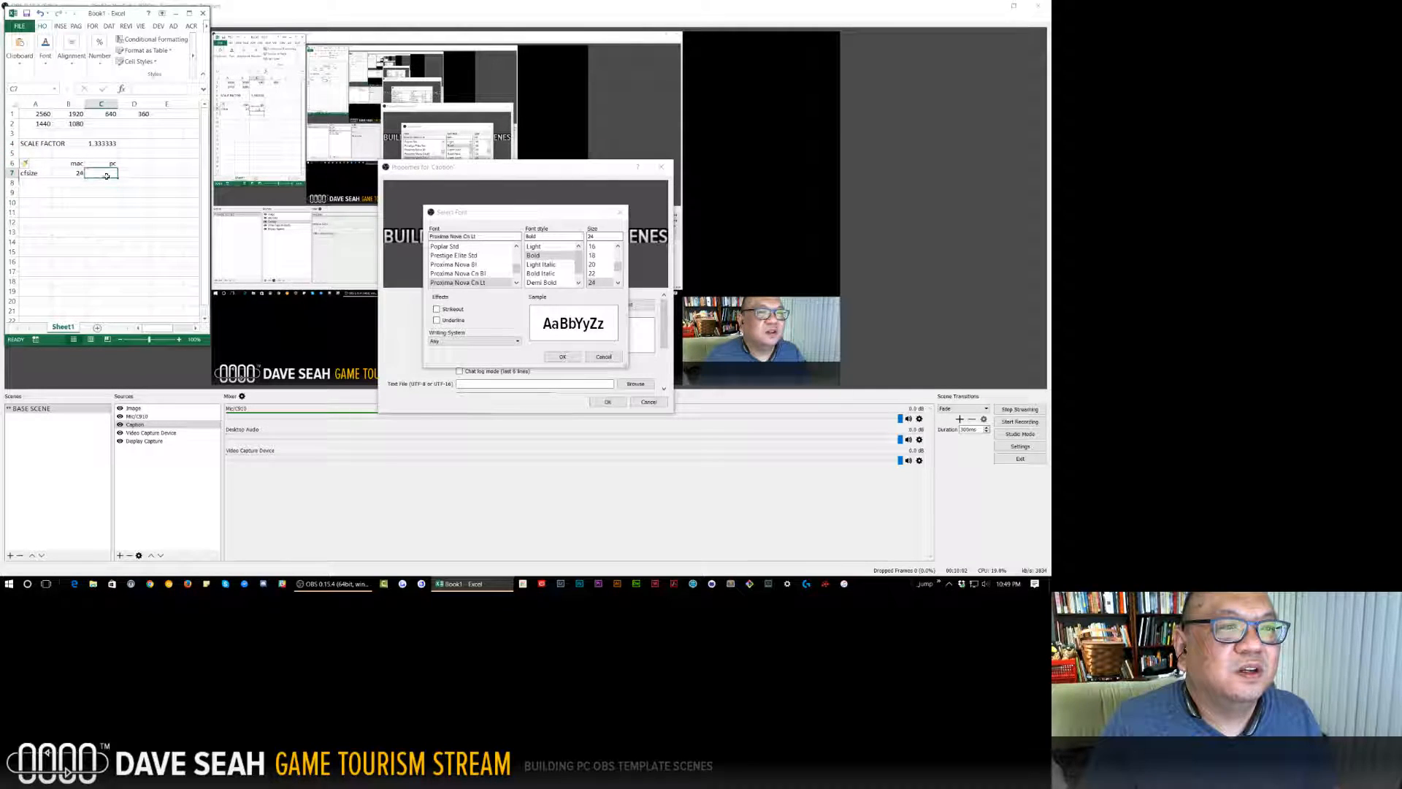
{"action": "type", "text": "="}
{"action": "key", "text": "Left"}
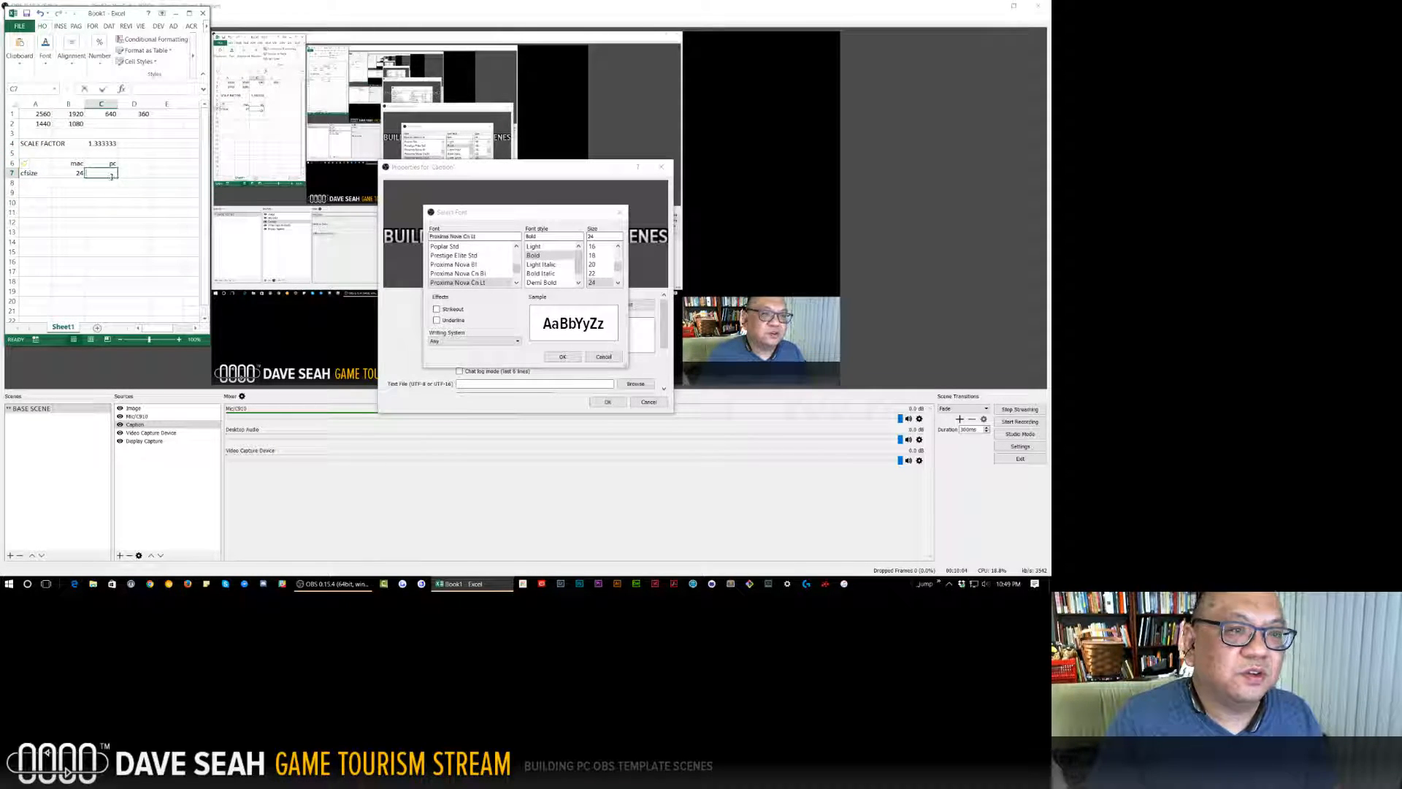
{"action": "type", "text": "*"}
{"action": "left_click", "coordinate": [103, 143]}
{"action": "key", "text": "Return"}
{"action": "key", "text": "Right"}
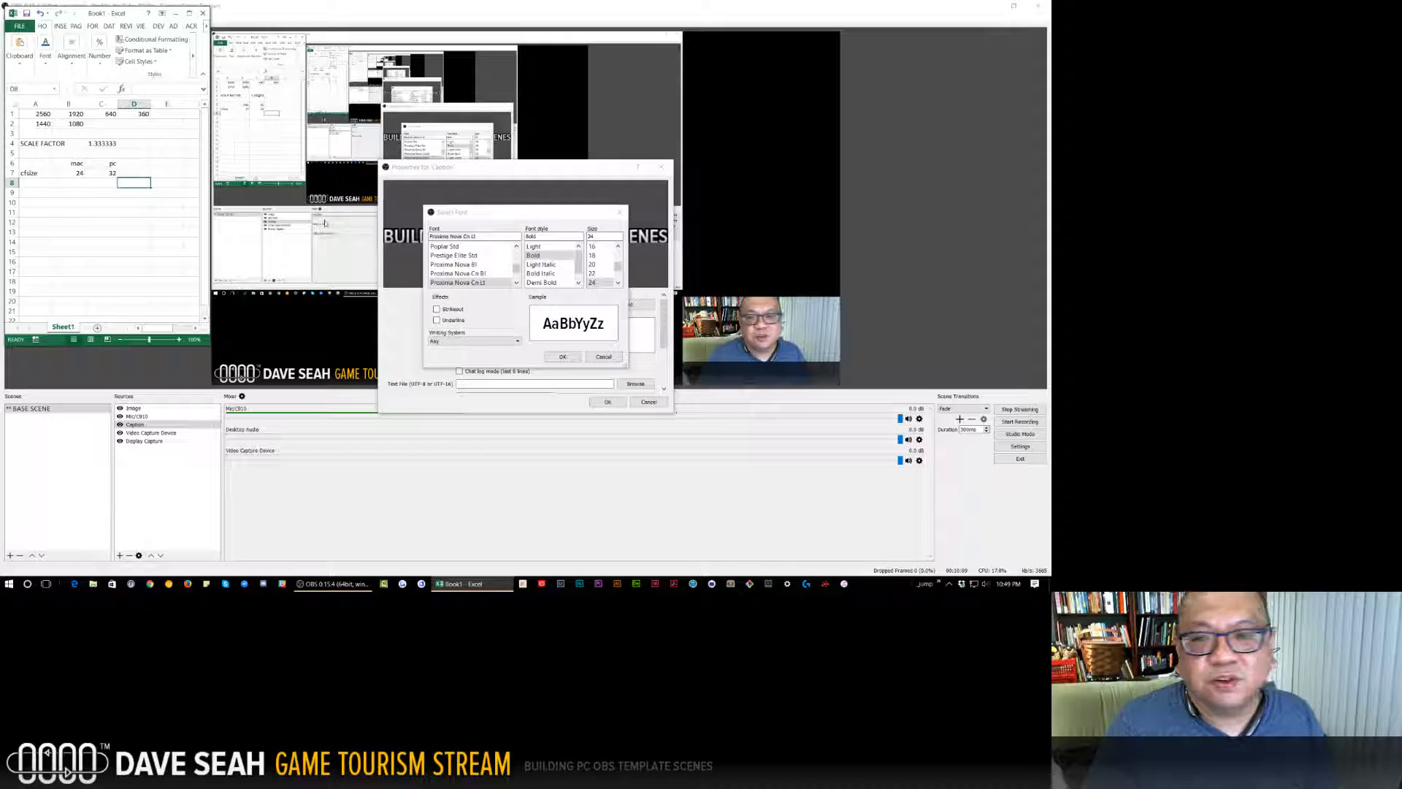
Switch back to OBS, set the caption's font size to 32 and apply its properties.
{"action": "left_click", "coordinate": [618, 283]}
{"action": "left_click", "coordinate": [618, 284]}
{"action": "left_click", "coordinate": [618, 283]}
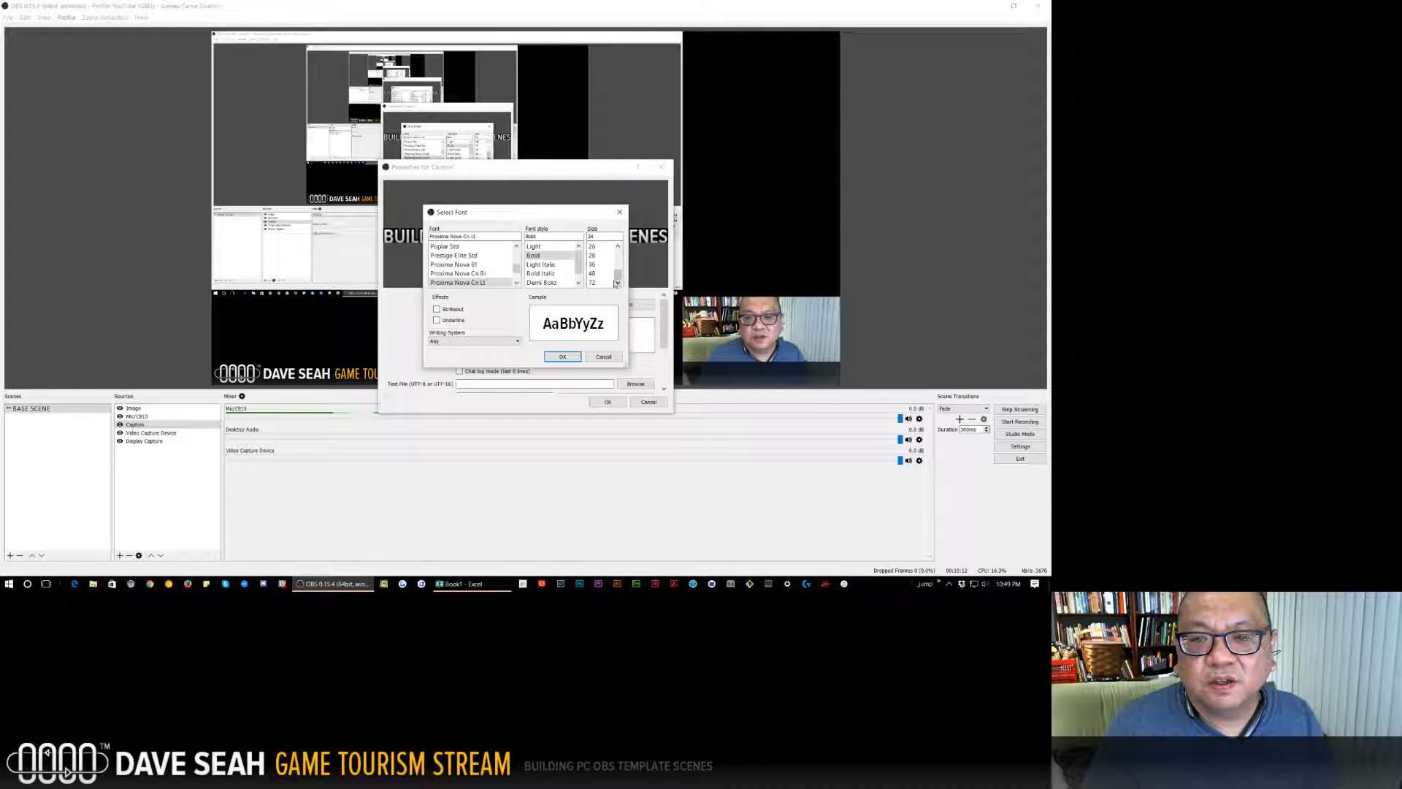
{"action": "left_click_drag", "start_coordinate": [602, 237], "coordinate": [564, 237]}
{"action": "type", "text": "32"}
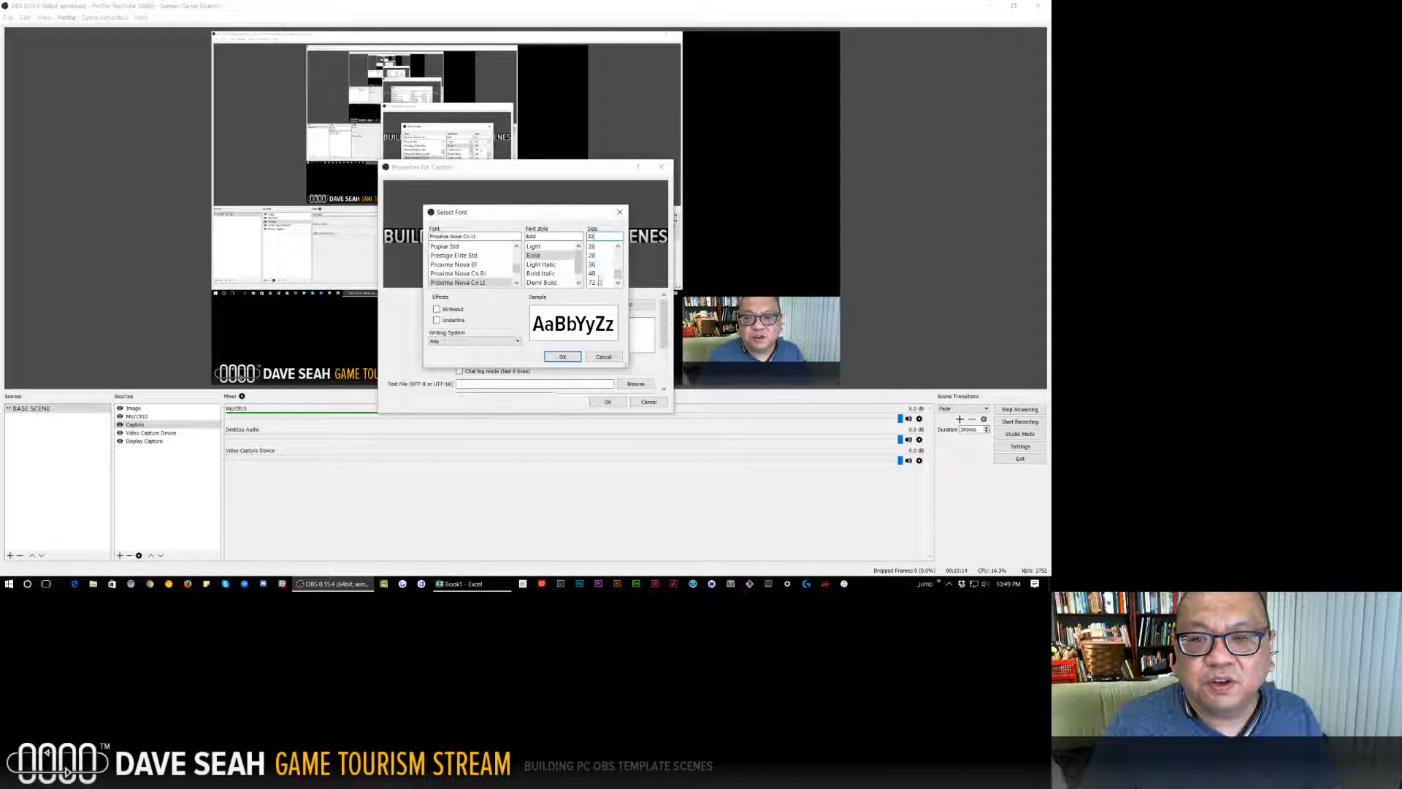
{"action": "left_click", "coordinate": [562, 357]}
{"action": "left_click", "coordinate": [607, 402]}
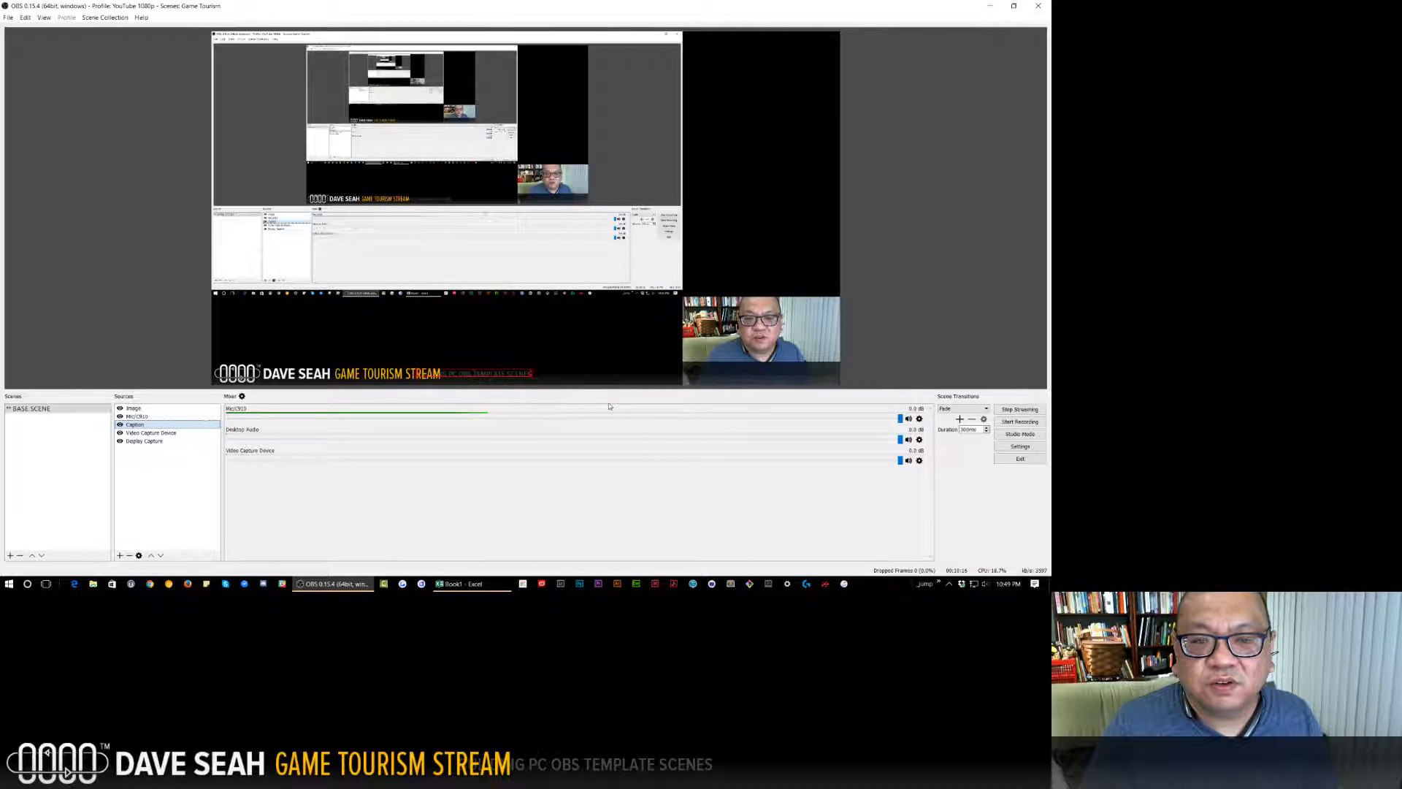
Move the Caption source above the banner Image source in the source order.
{"action": "left_click", "coordinate": [465, 377]}
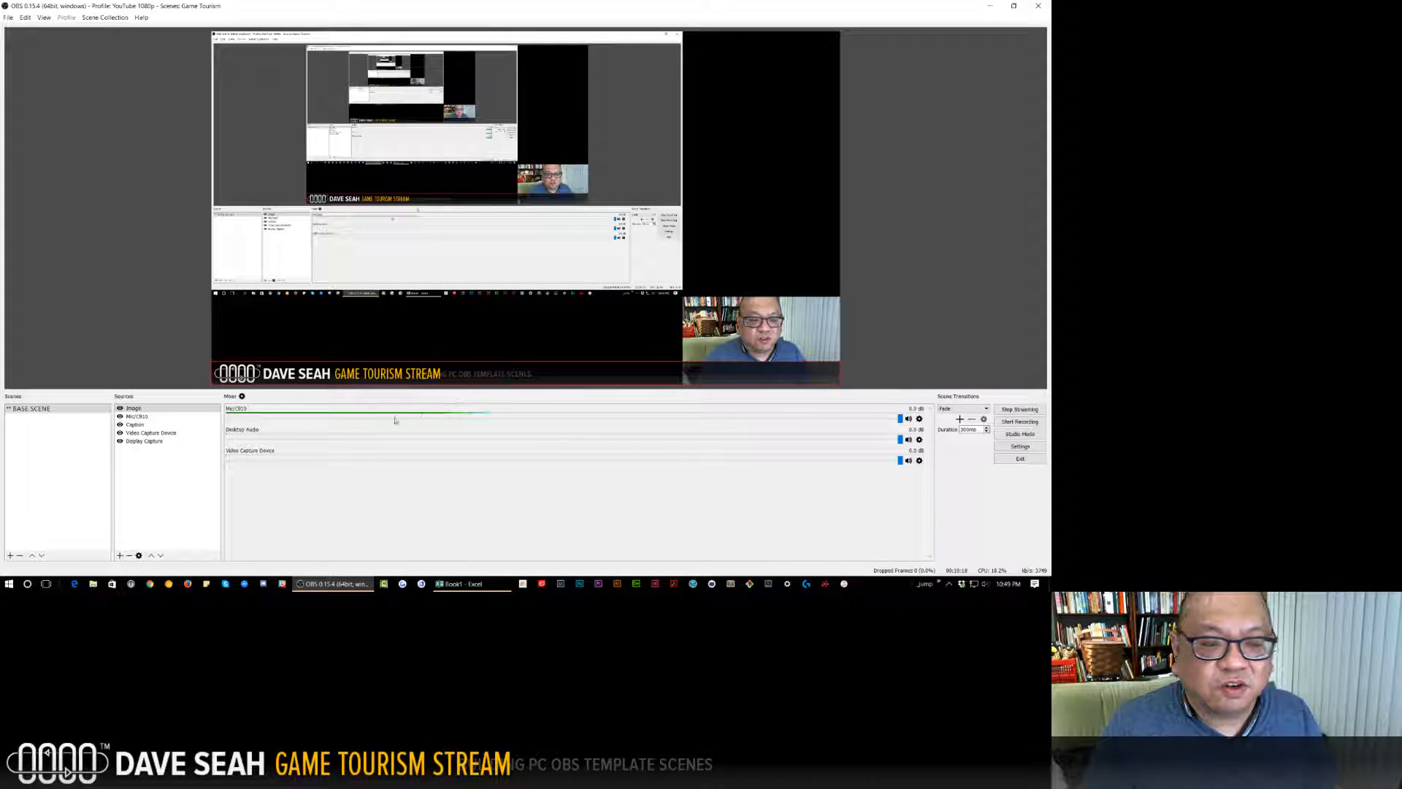
{"action": "left_click", "coordinate": [476, 380]}
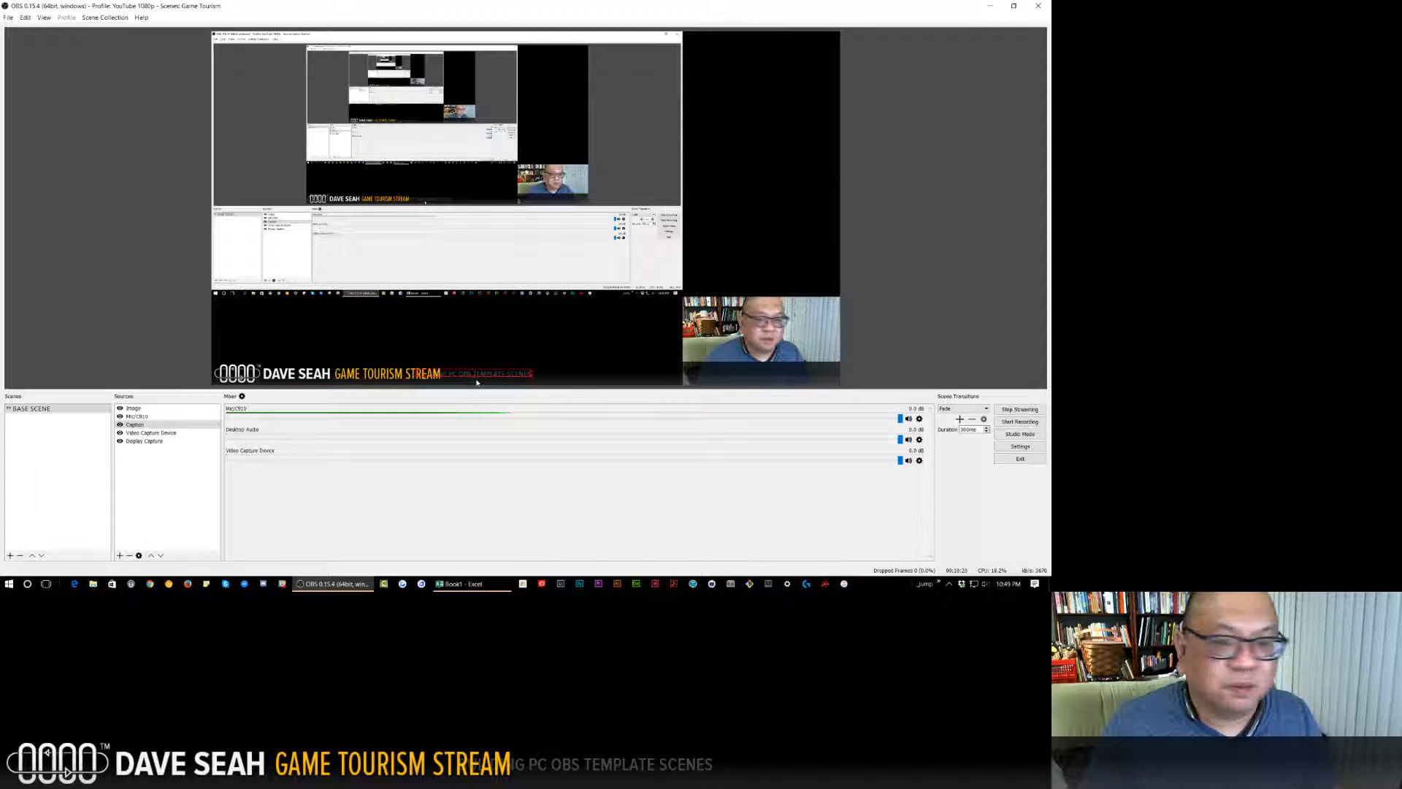
{"action": "left_click_drag", "start_coordinate": [137, 427], "coordinate": [142, 410]}
{"action": "left_click", "coordinate": [125, 417]}
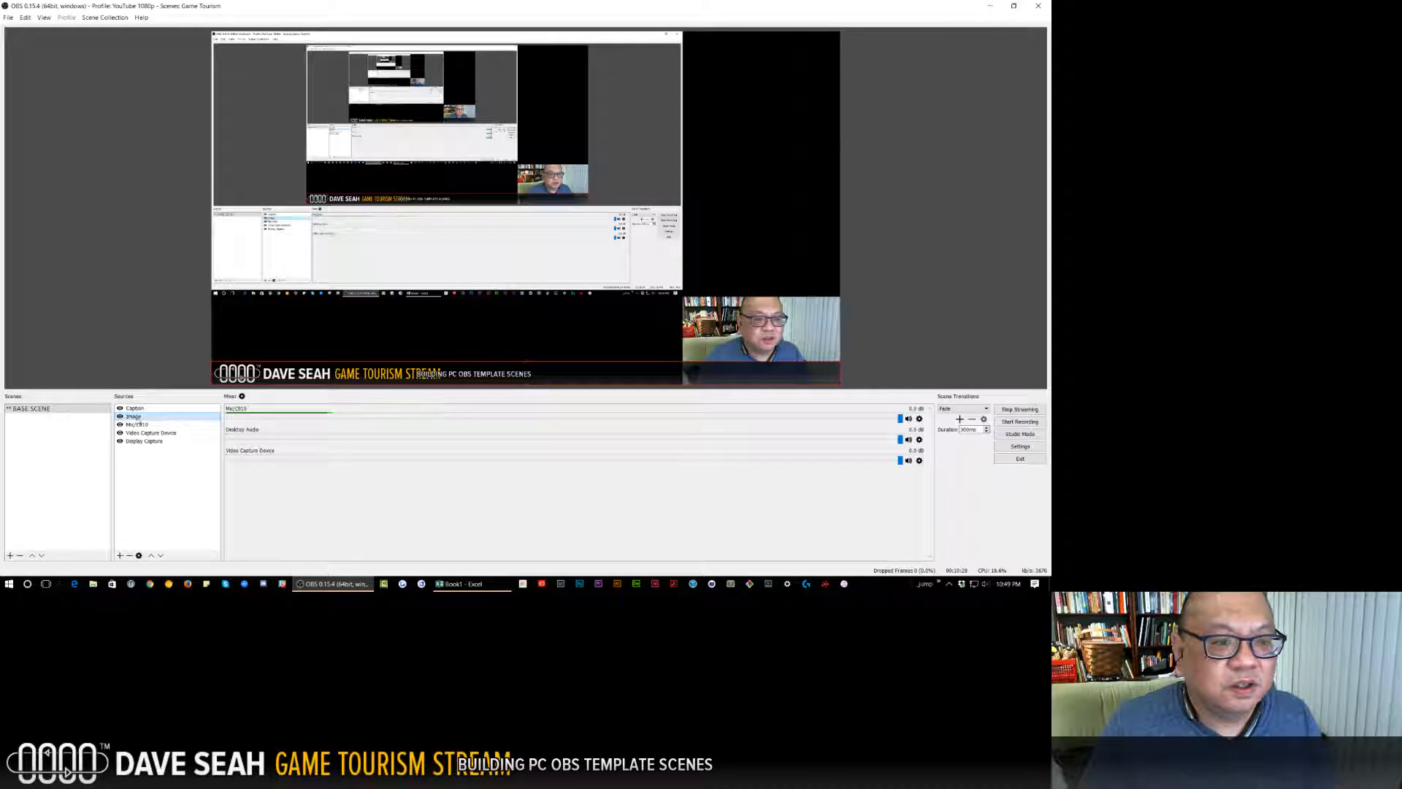
Check the banner Image source's properties without changing them, and rename the source as "badge: dscom minimal".
{"action": "double_click", "coordinate": [139, 417]}
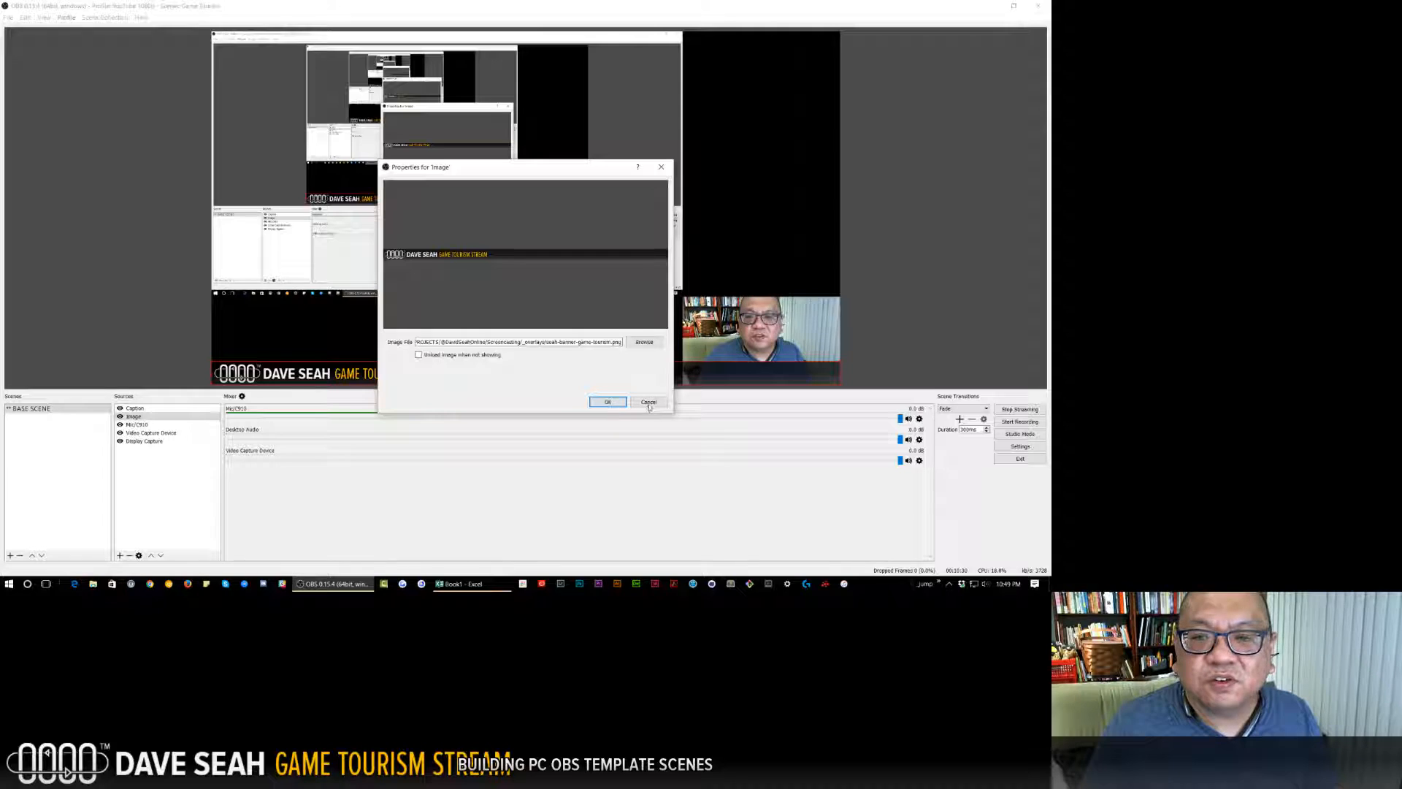
{"action": "key", "text": "Escape"}
{"action": "right_click", "coordinate": [165, 417]}
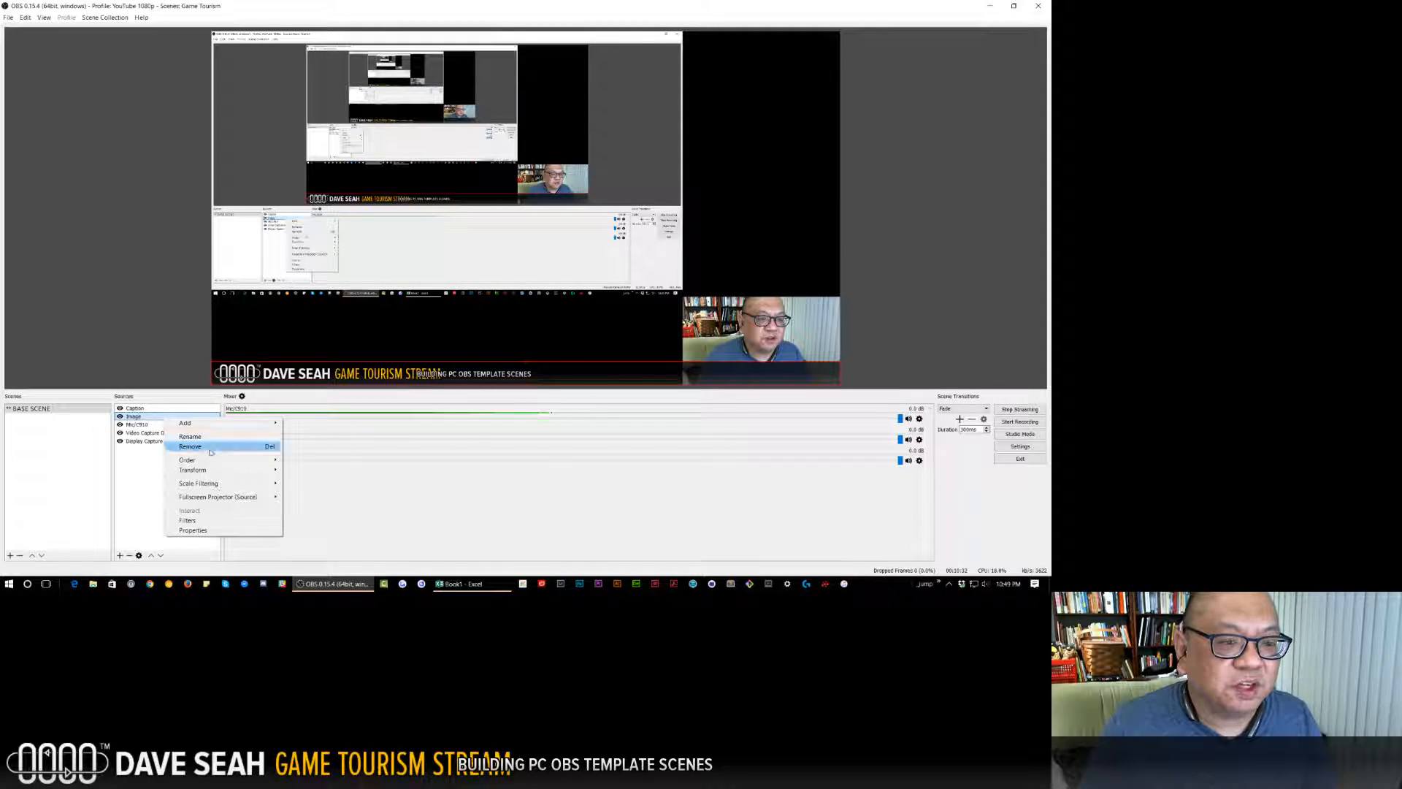
{"action": "left_click", "coordinate": [207, 438]}
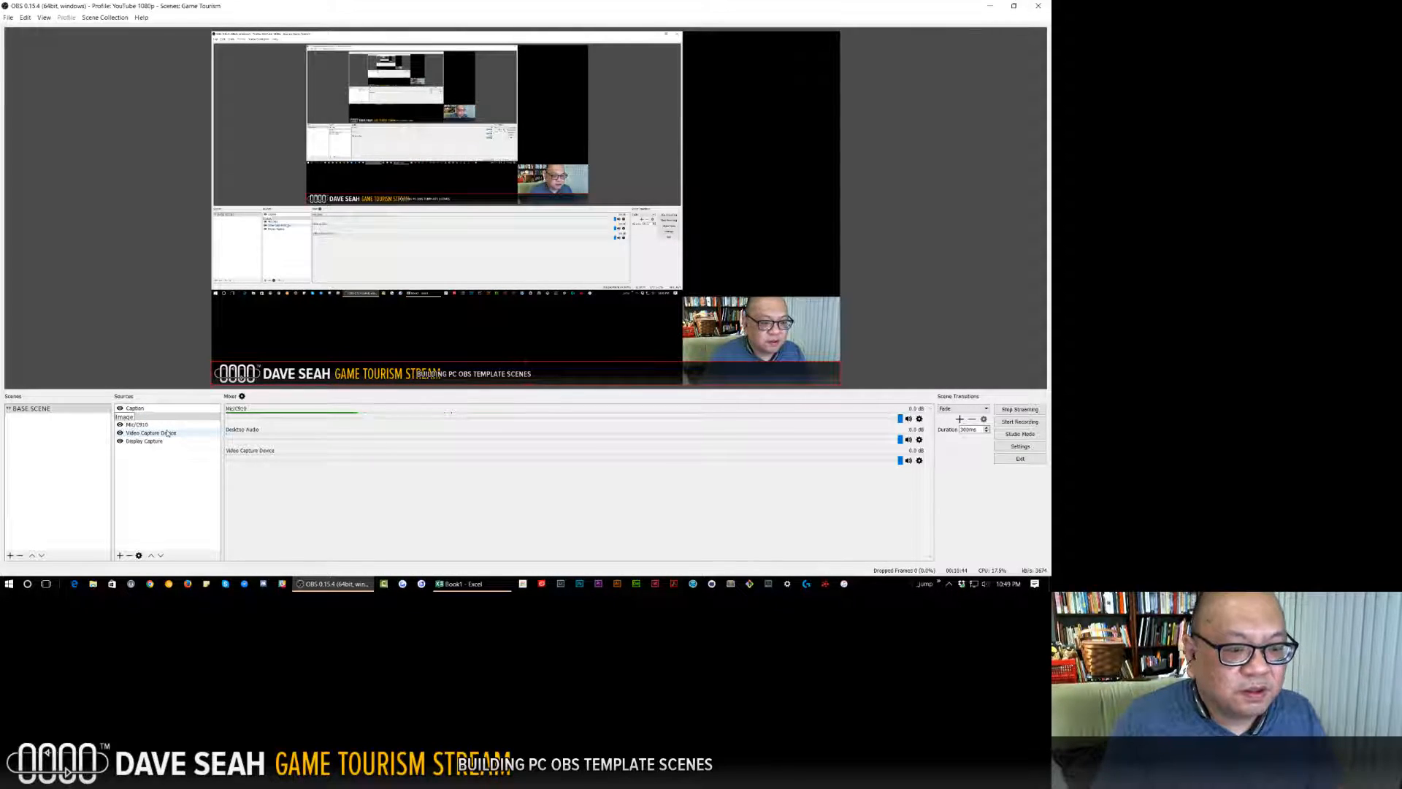
{"action": "key", "text": "BackSpace"}
{"action": "key", "text": "BackSpace"}
{"action": "key", "text": "BackSpace"}
{"action": "type", "text": "badge: dsco"}
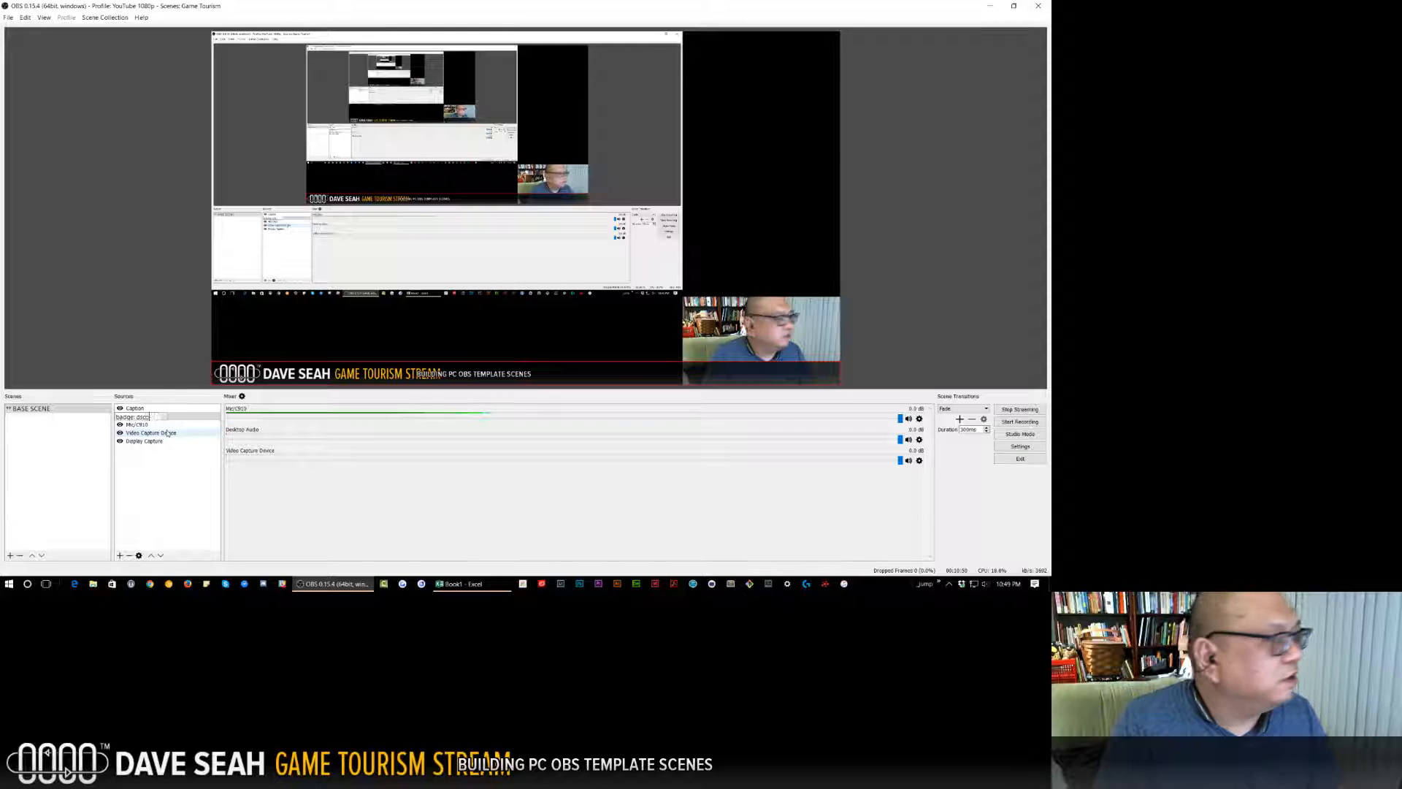
{"action": "type", "text": "m m"}
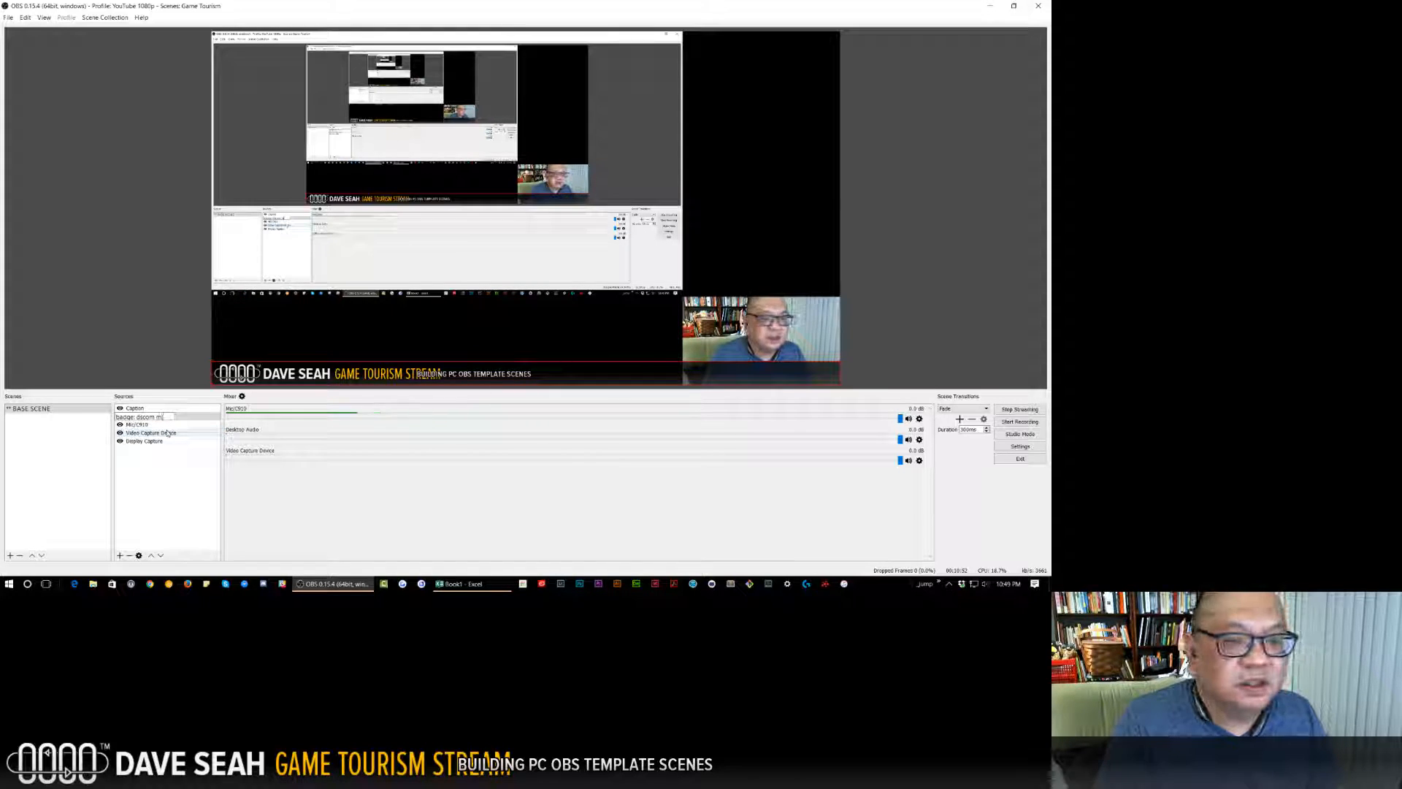
{"action": "type", "text": "animal"}
{"action": "key", "text": "Return"}
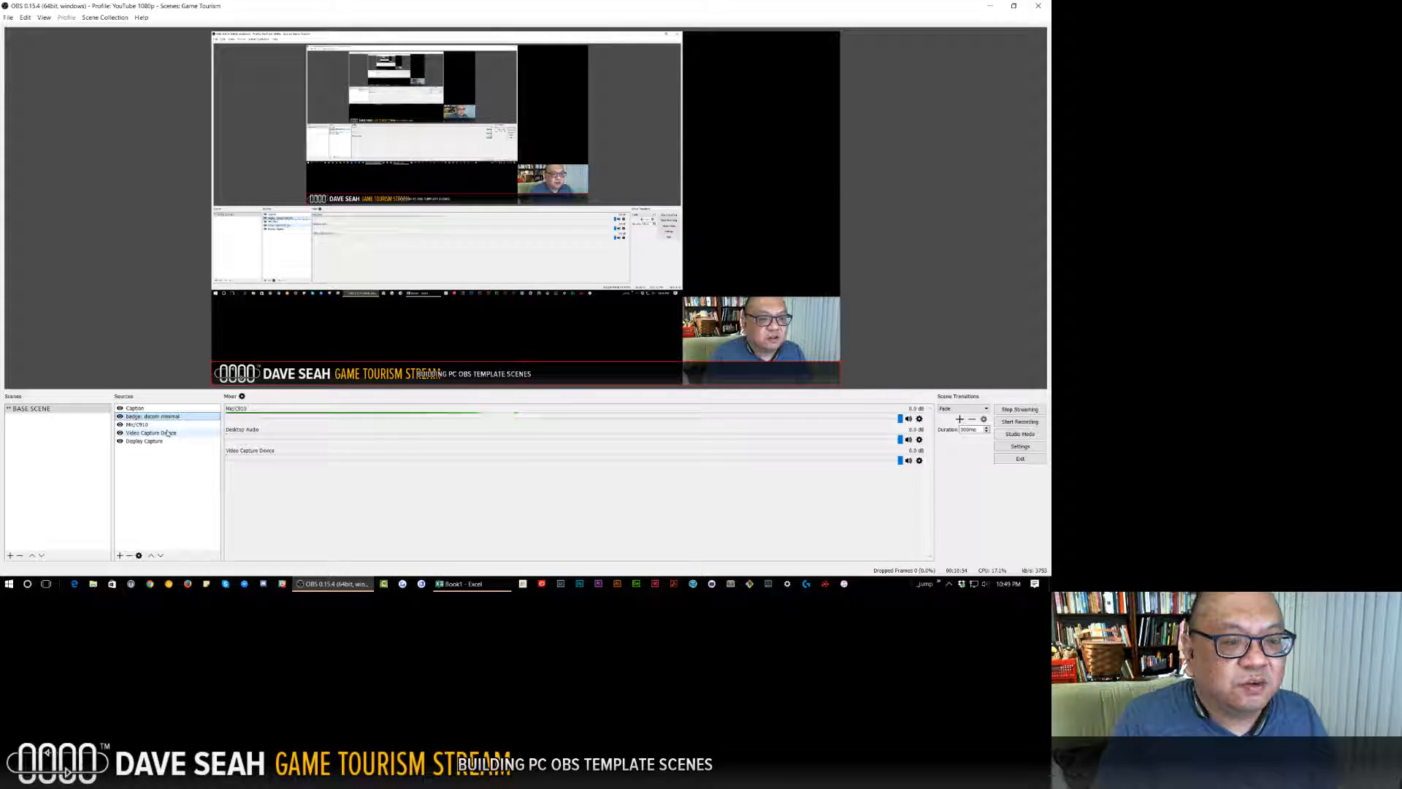
Move the microphone source to the end of the source list and look over the advanced audio properties.
{"action": "left_click", "coordinate": [159, 426]}
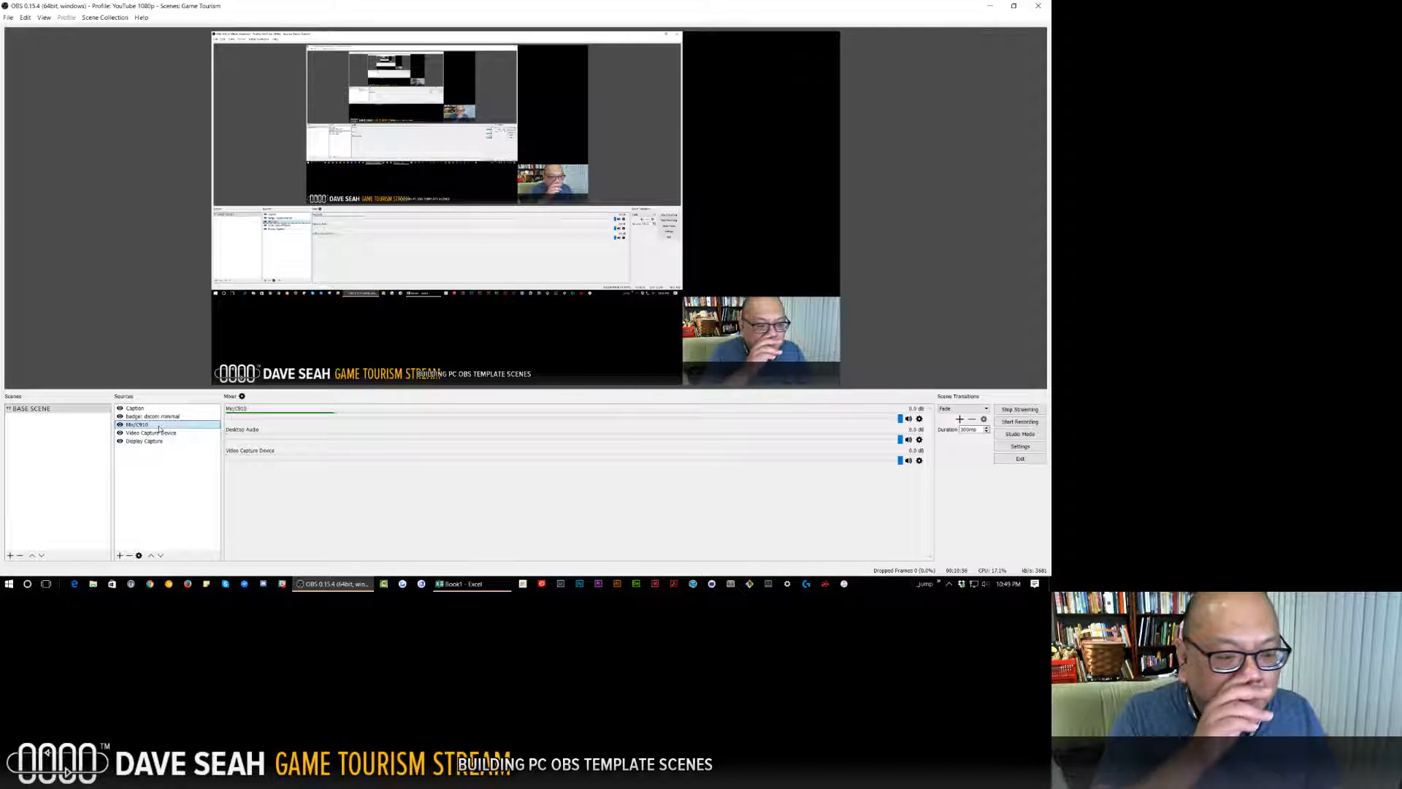
{"action": "left_click_drag", "start_coordinate": [158, 426], "coordinate": [177, 453]}
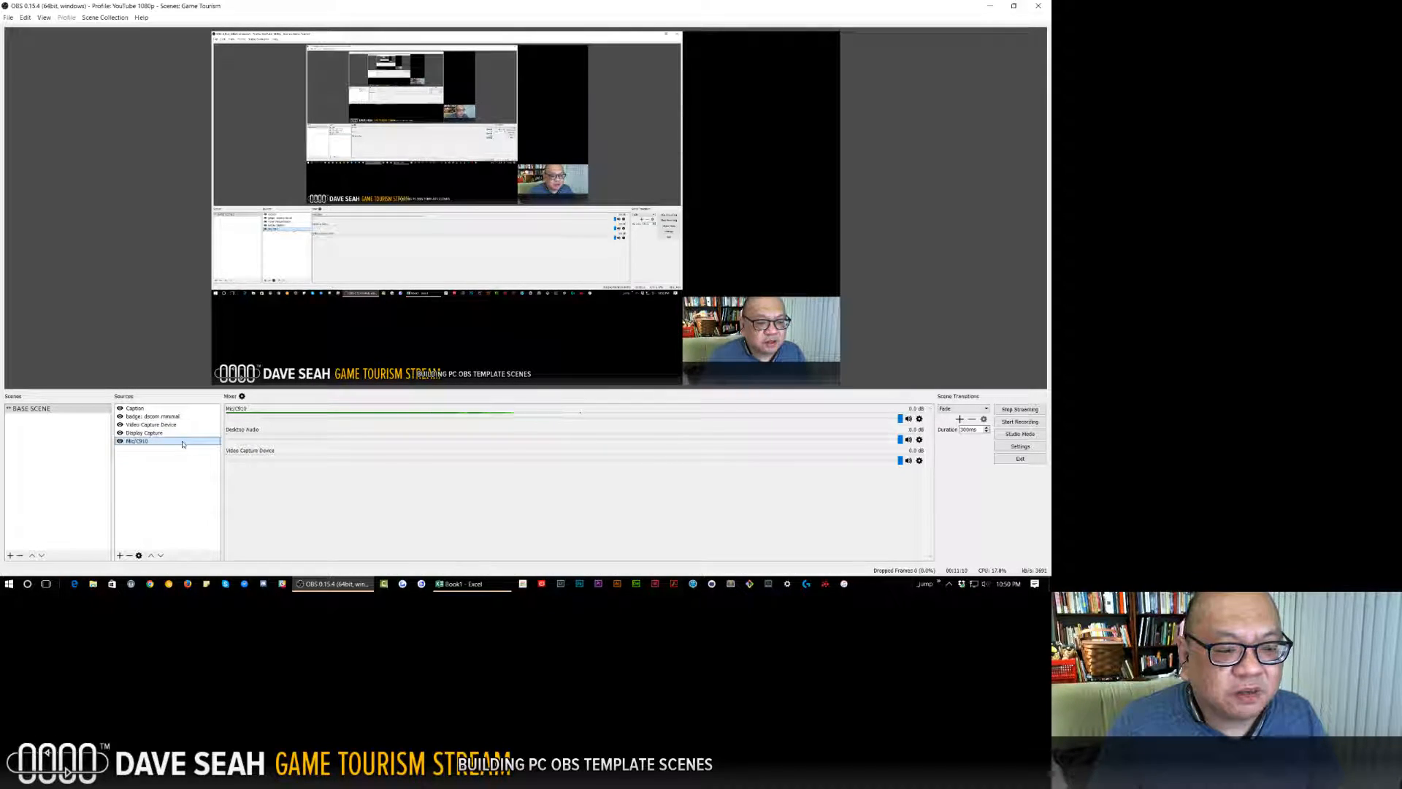
{"action": "left_click", "coordinate": [242, 397]}
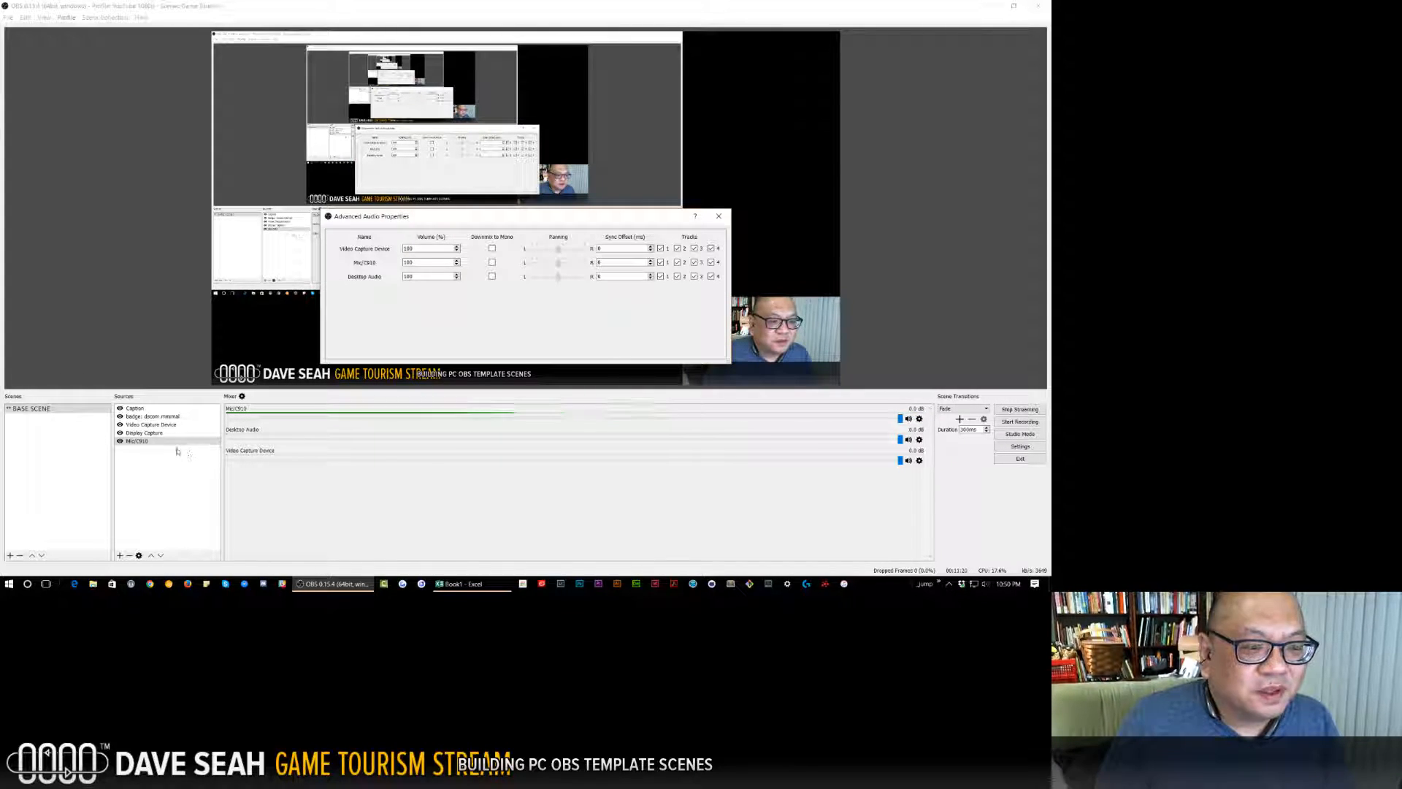
{"action": "left_click", "coordinate": [718, 216]}
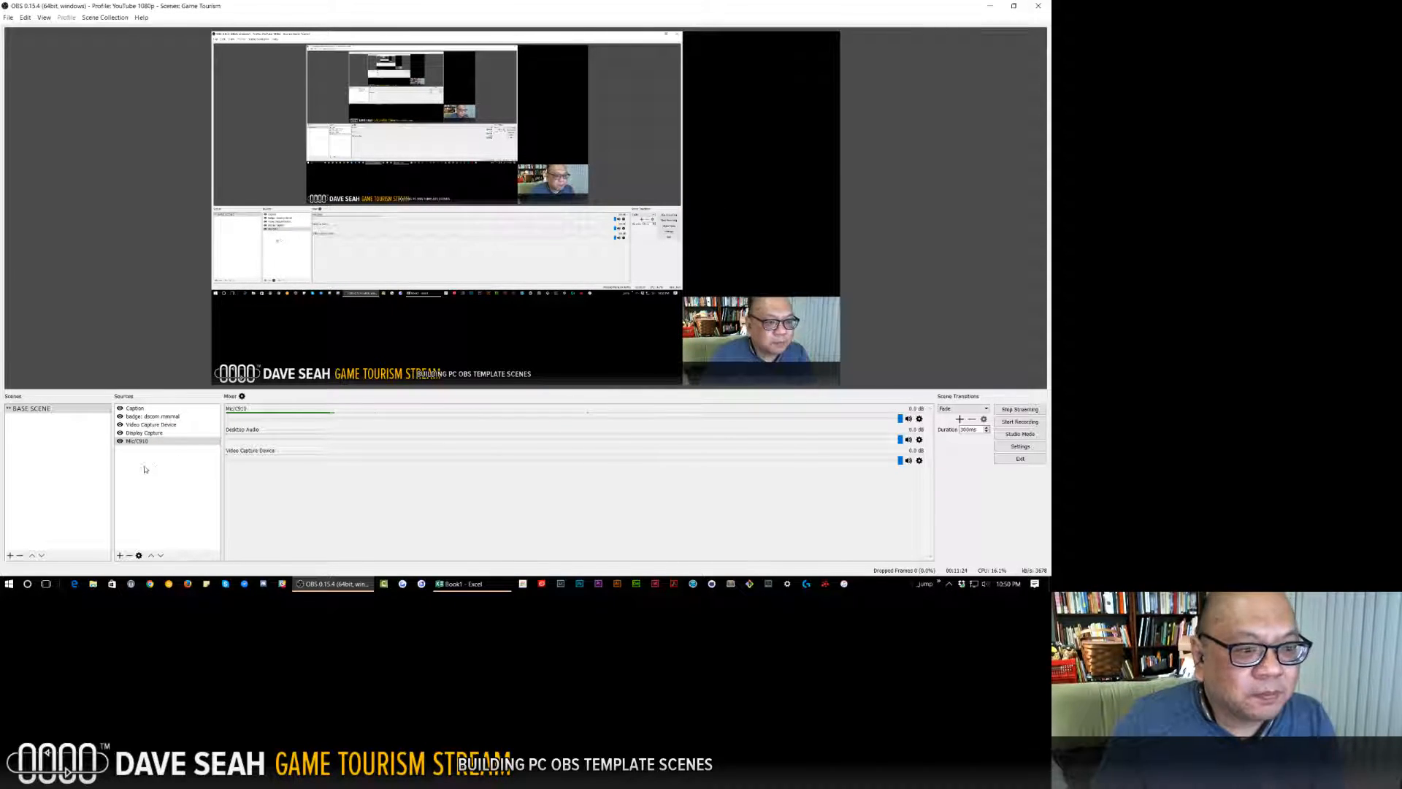
Toggle the Display Capture source's visibility off and on, and rename the source as "Display: BenQ".
{"action": "left_click", "coordinate": [138, 434]}
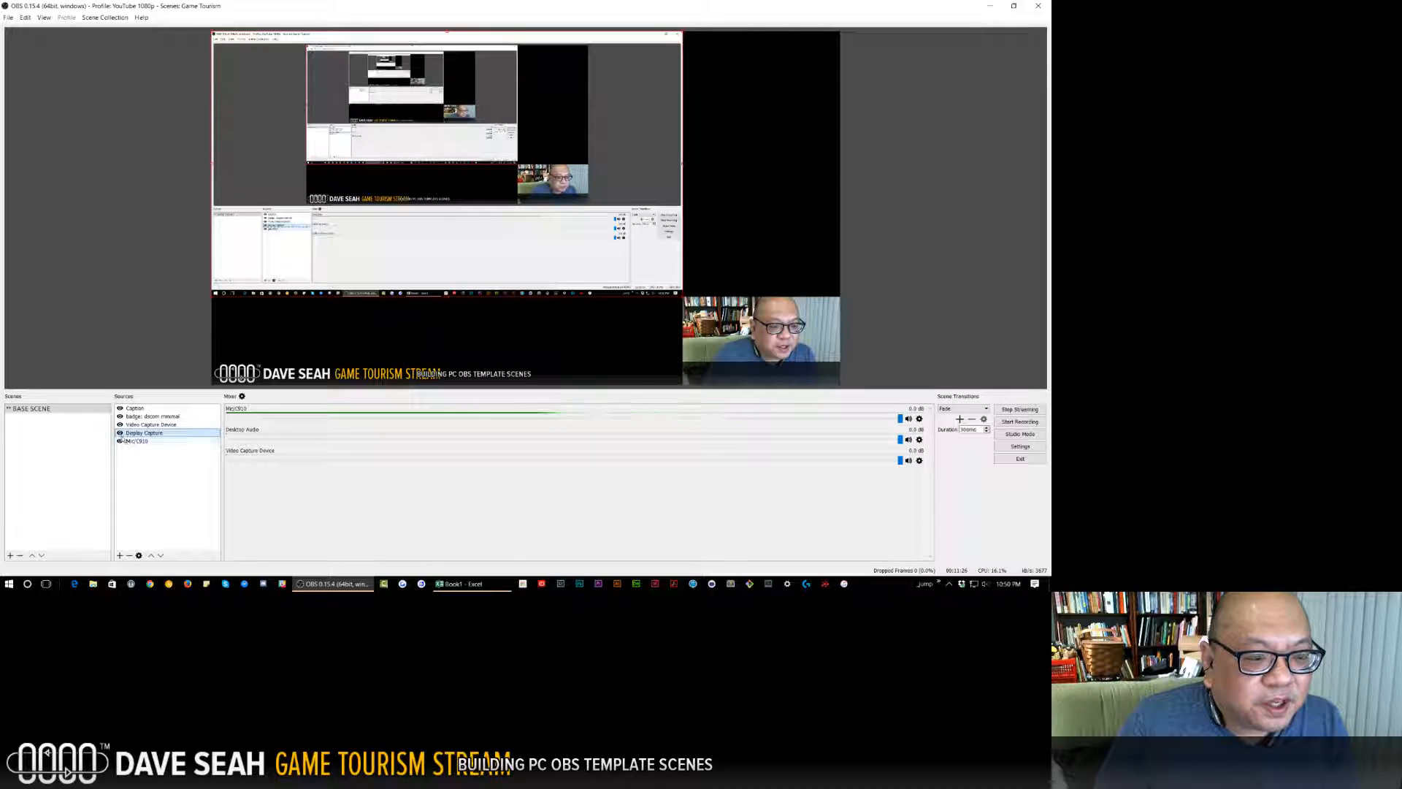
{"action": "left_click", "coordinate": [120, 433]}
{"action": "left_click", "coordinate": [120, 433]}
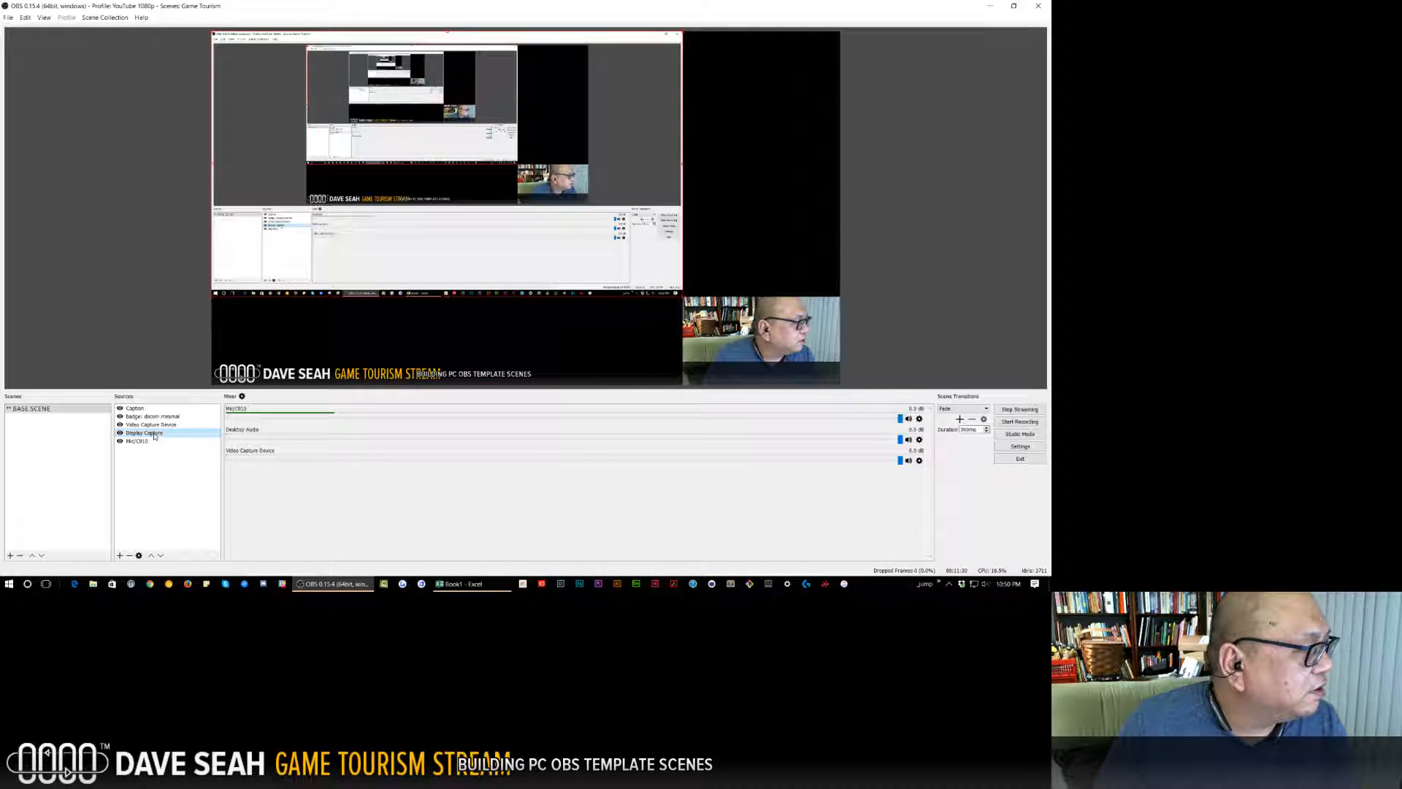
{"action": "right_click", "coordinate": [155, 436]}
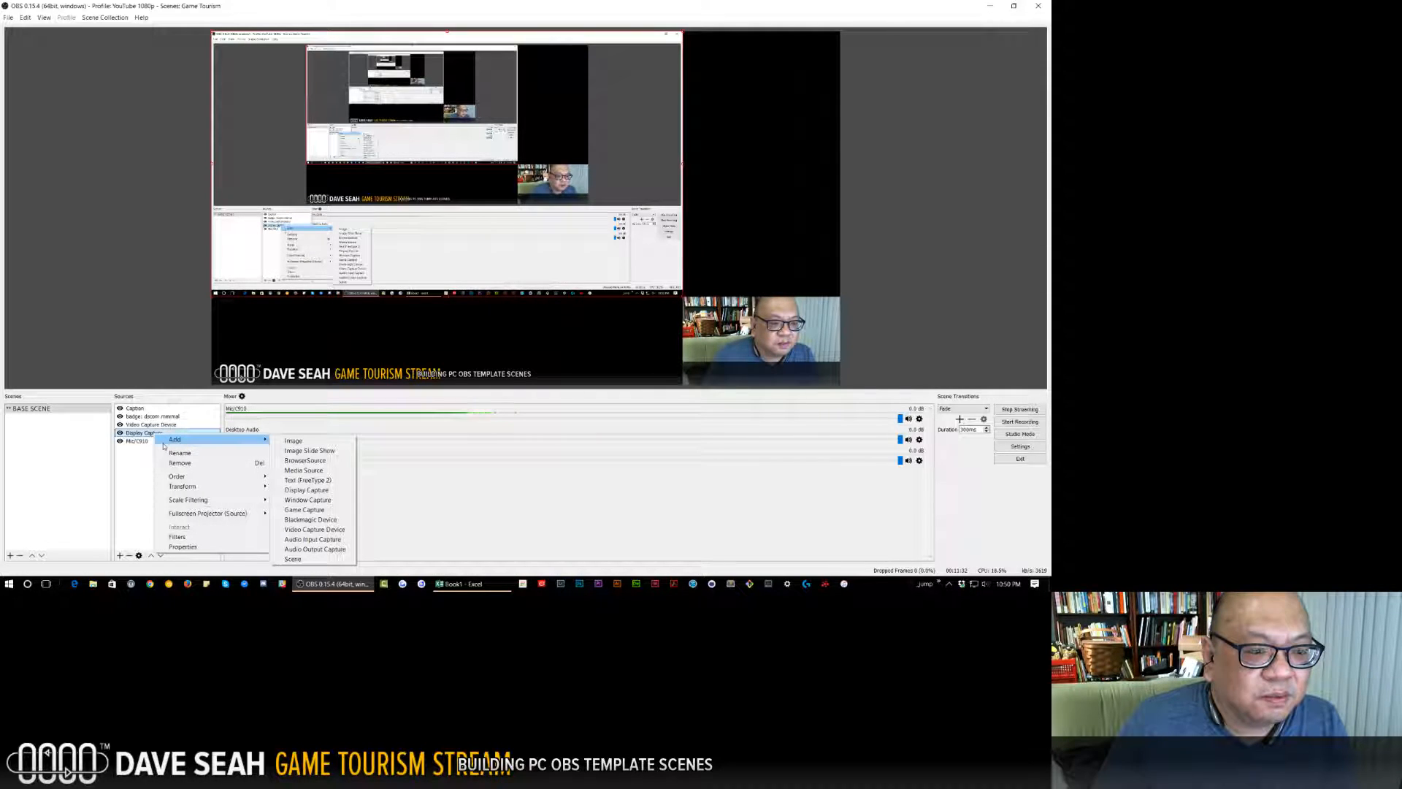
{"action": "left_click", "coordinate": [180, 453]}
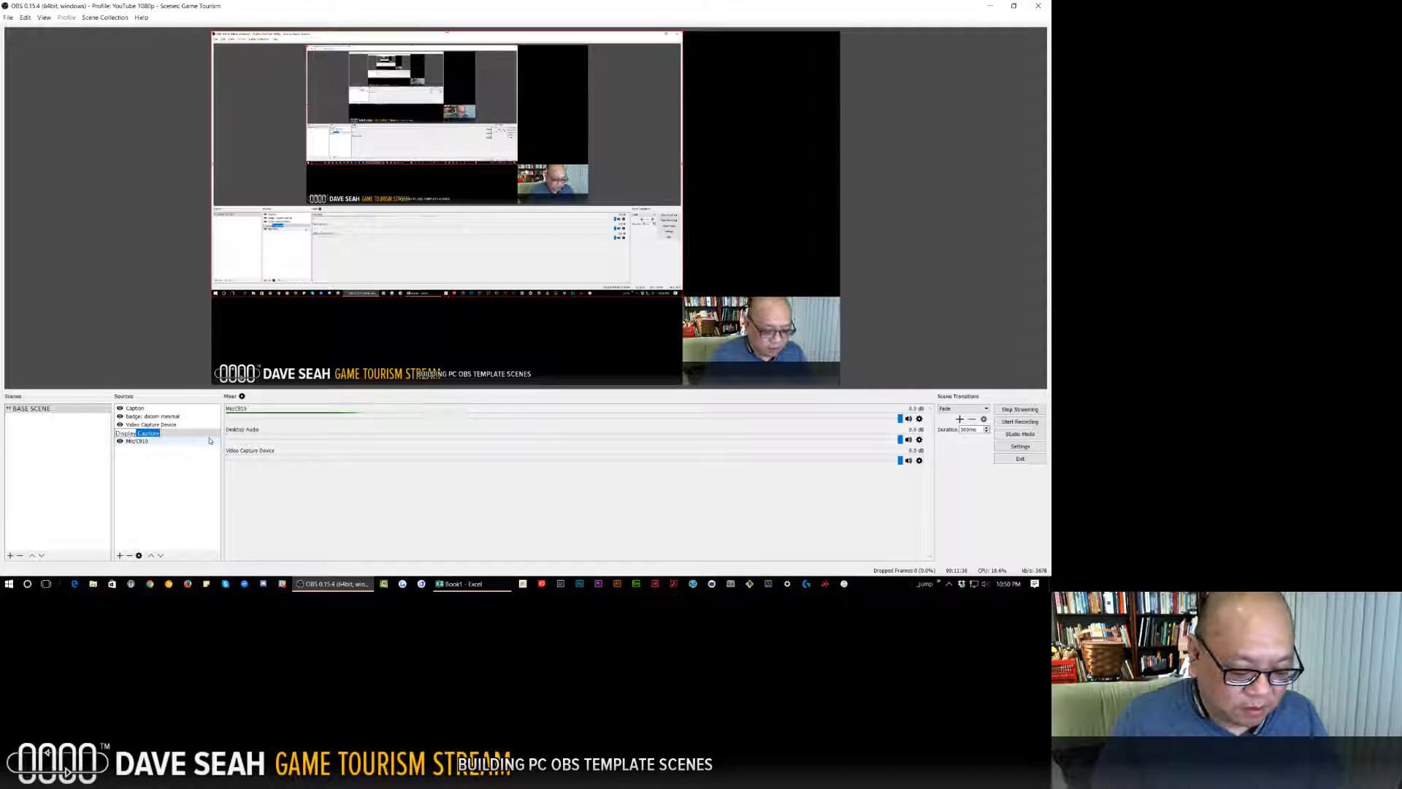
{"action": "type", "text": ": BenQ"}
{"action": "key", "text": "Return"}
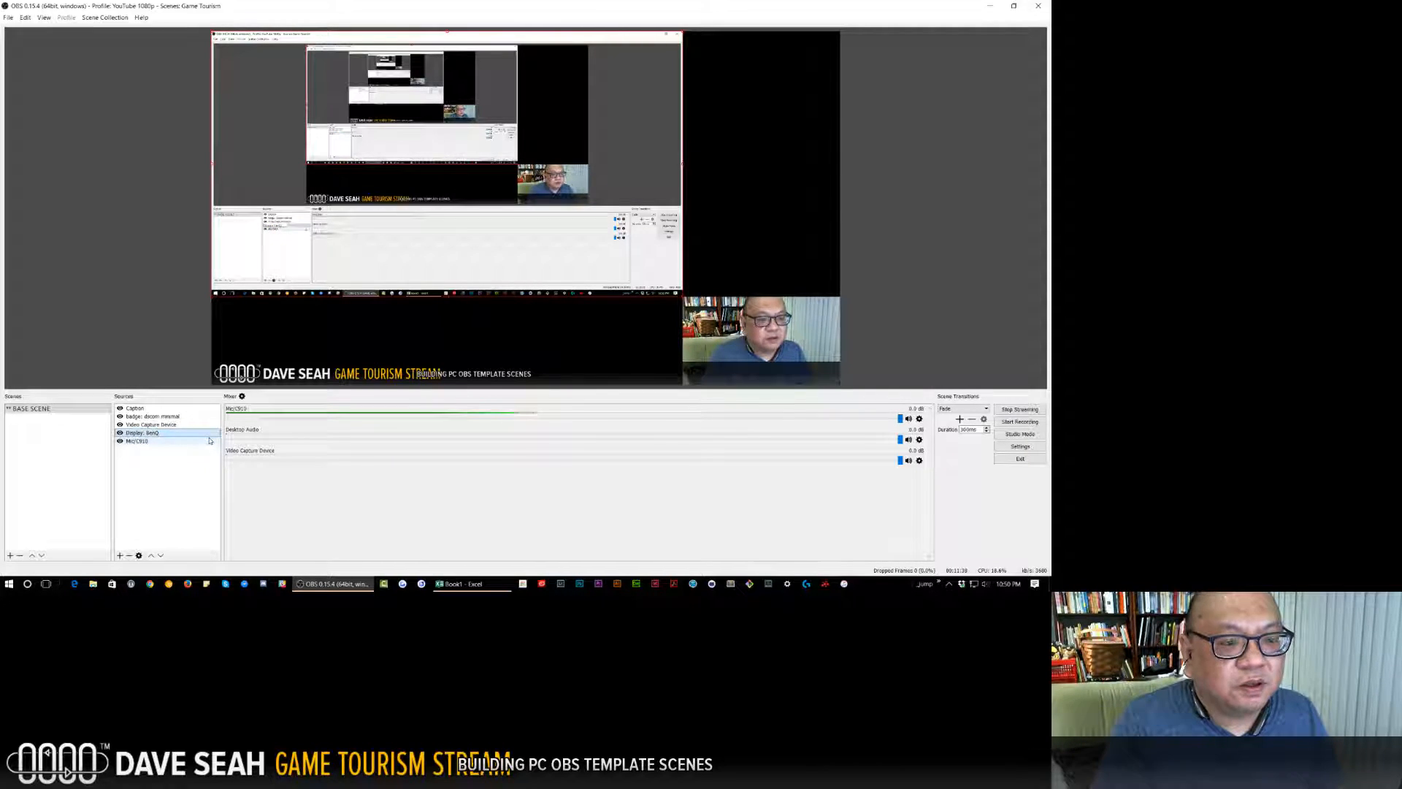
Rename the Video Capture Device source as "WebCam".
{"action": "right_click", "coordinate": [131, 426]}
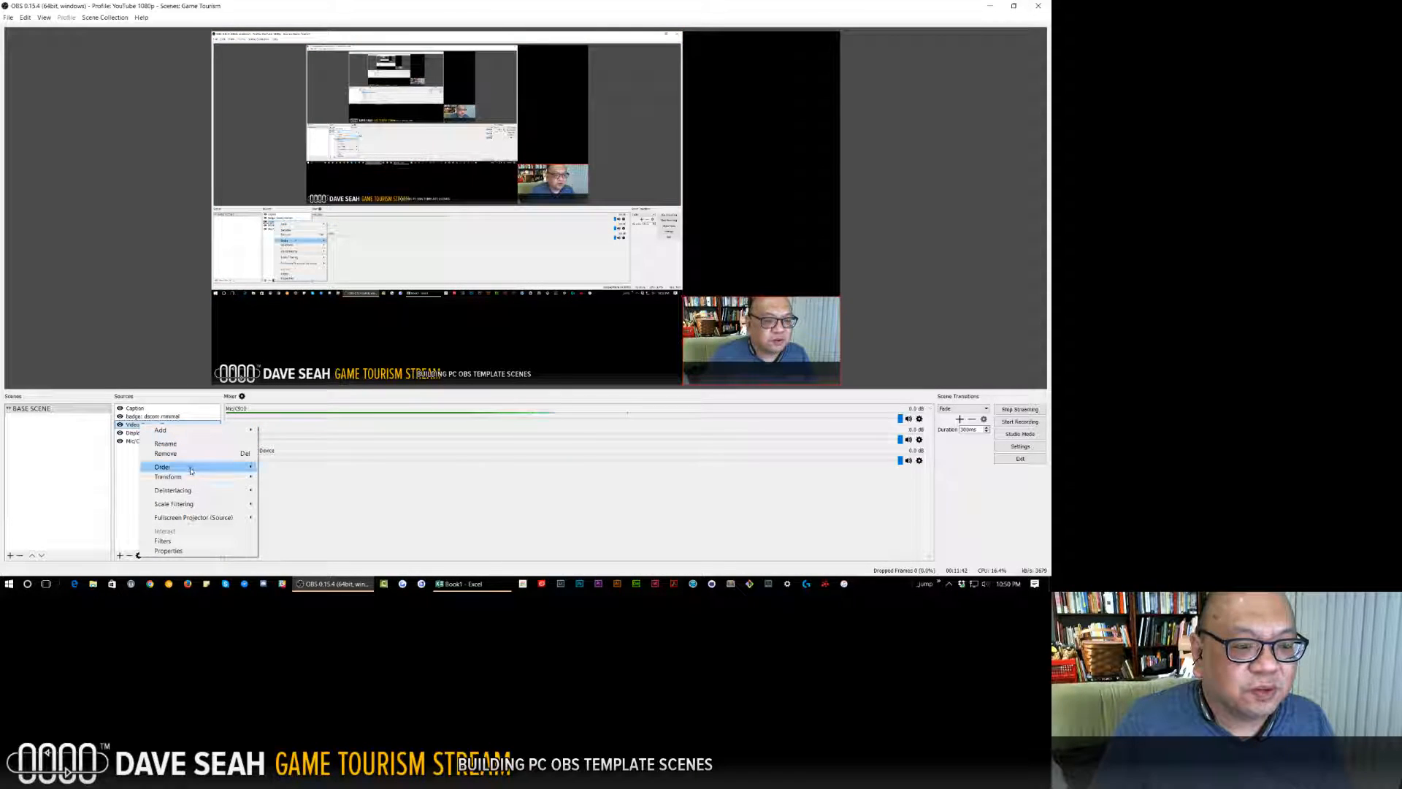
{"action": "left_click", "coordinate": [182, 445]}
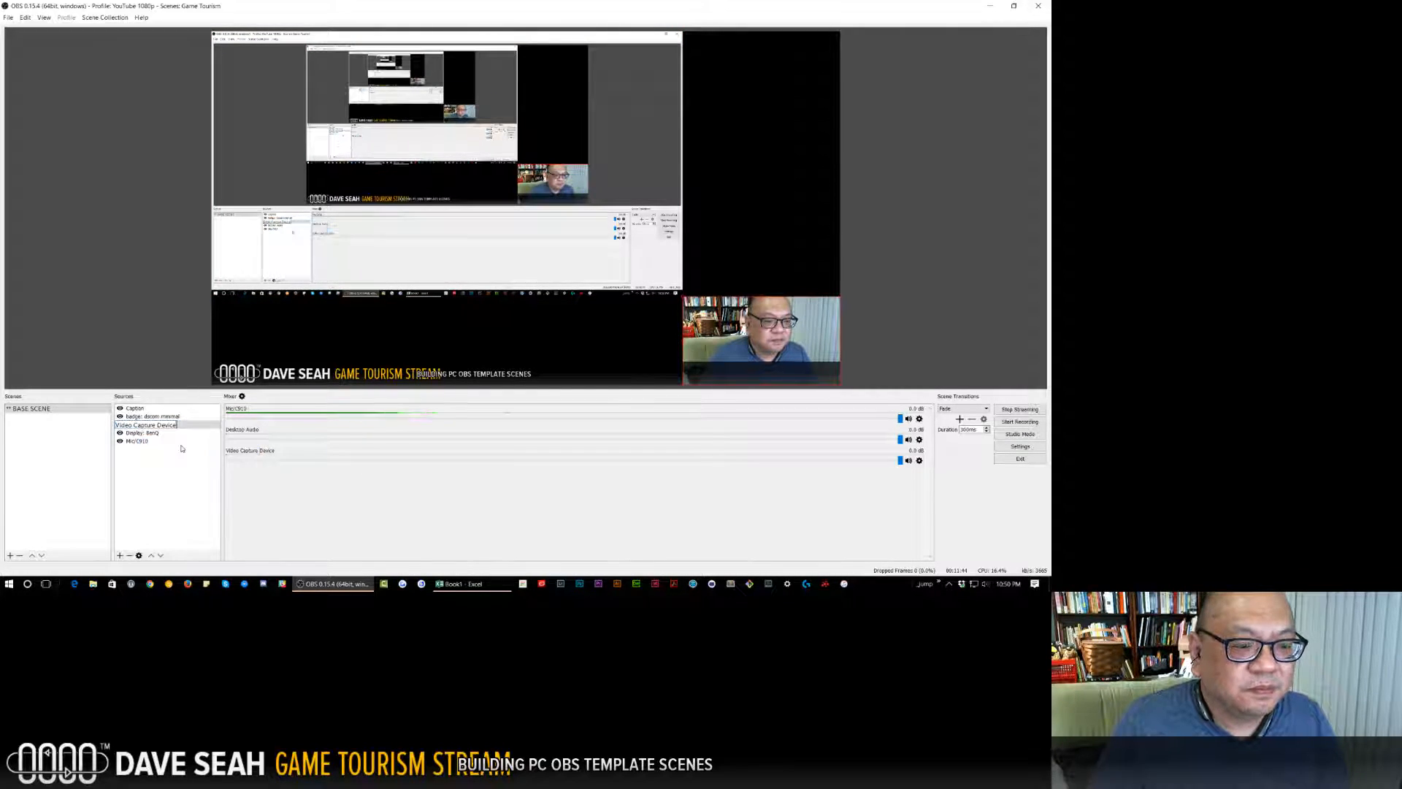
{"action": "key", "text": "ctrl+a"}
{"action": "type", "text": "WebCam"}
{"action": "key", "text": "Return"}
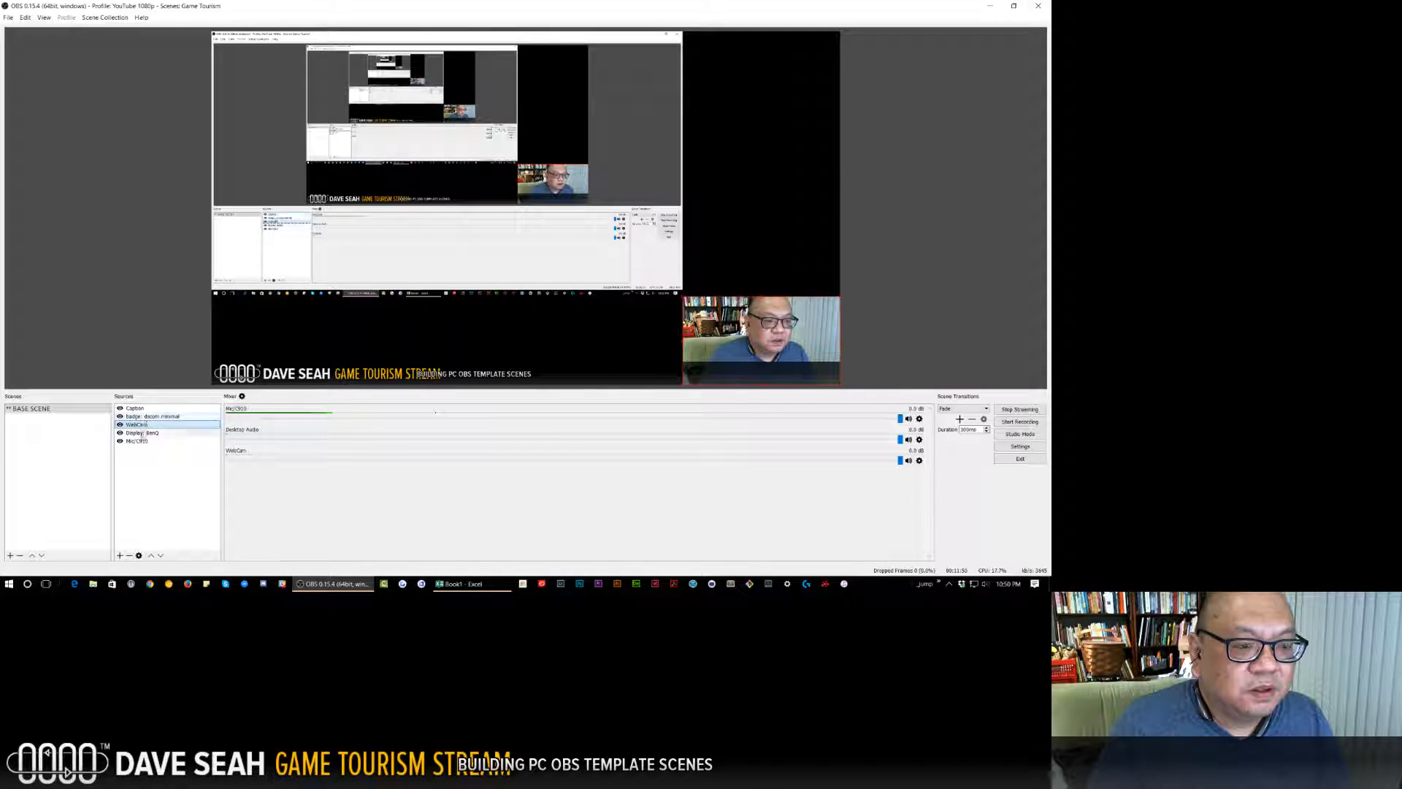
Move the WebCam source above the badge source so the webcam is layered in front of the banner.
{"action": "left_click", "coordinate": [139, 442]}
{"action": "left_click", "coordinate": [141, 434]}
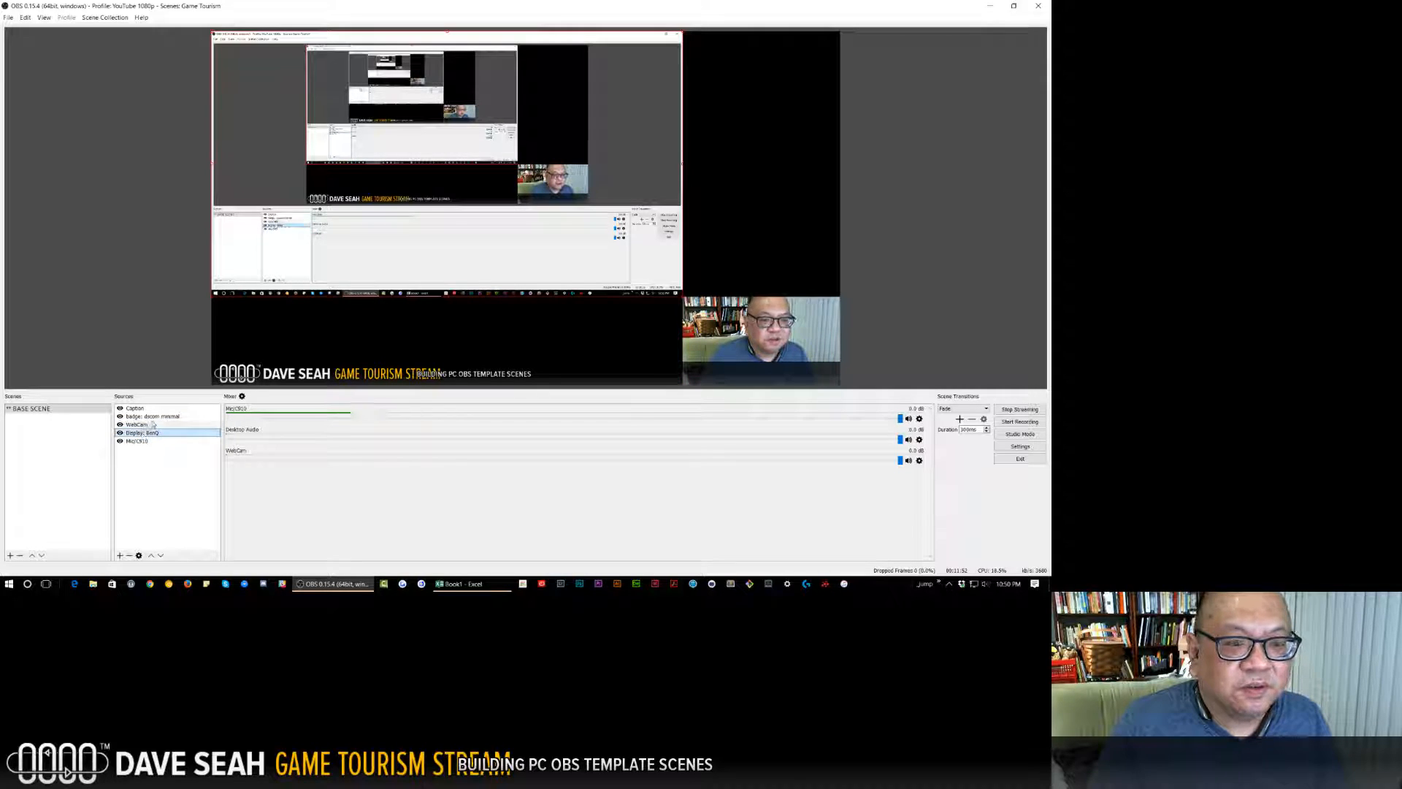
{"action": "left_click", "coordinate": [746, 320]}
{"action": "left_click", "coordinate": [618, 260]}
{"action": "left_click", "coordinate": [716, 318]}
{"action": "left_click", "coordinate": [723, 215]}
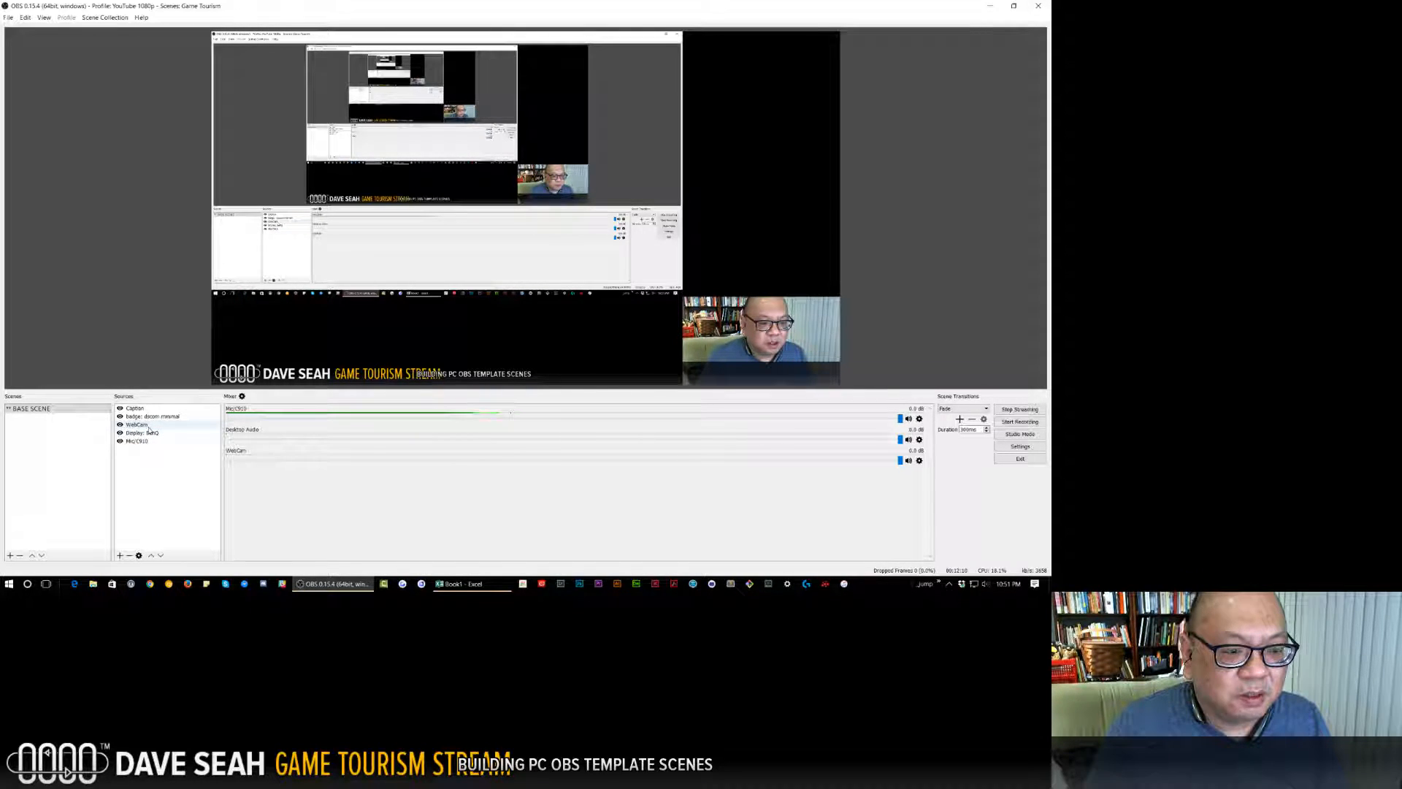
{"action": "left_click_drag", "start_coordinate": [149, 424], "coordinate": [150, 415]}
Add a new image source using bg-blue-1440x270.png and place it in the empty strip beneath the display capture, beside the webcam.
{"action": "left_click", "coordinate": [119, 556]}
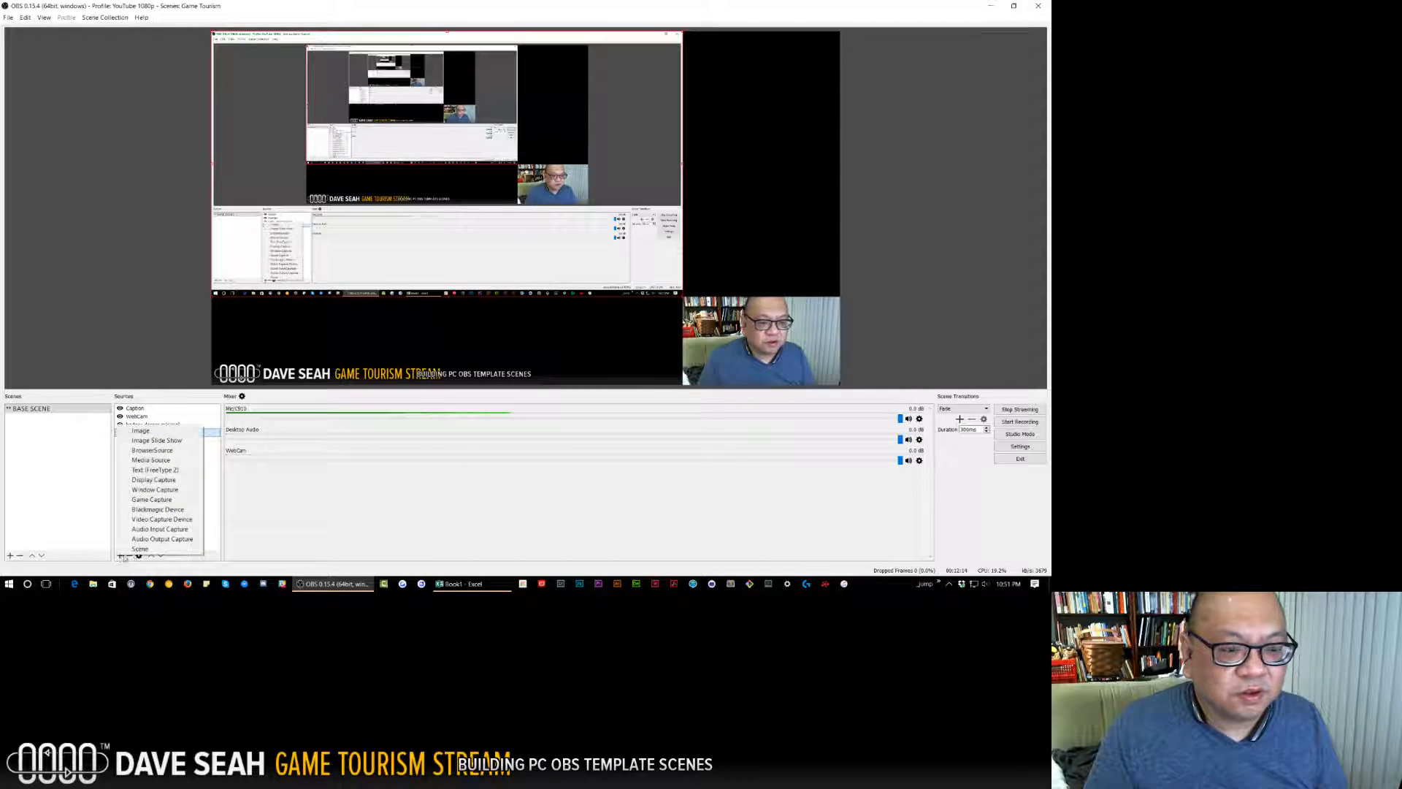
{"action": "left_click", "coordinate": [140, 430]}
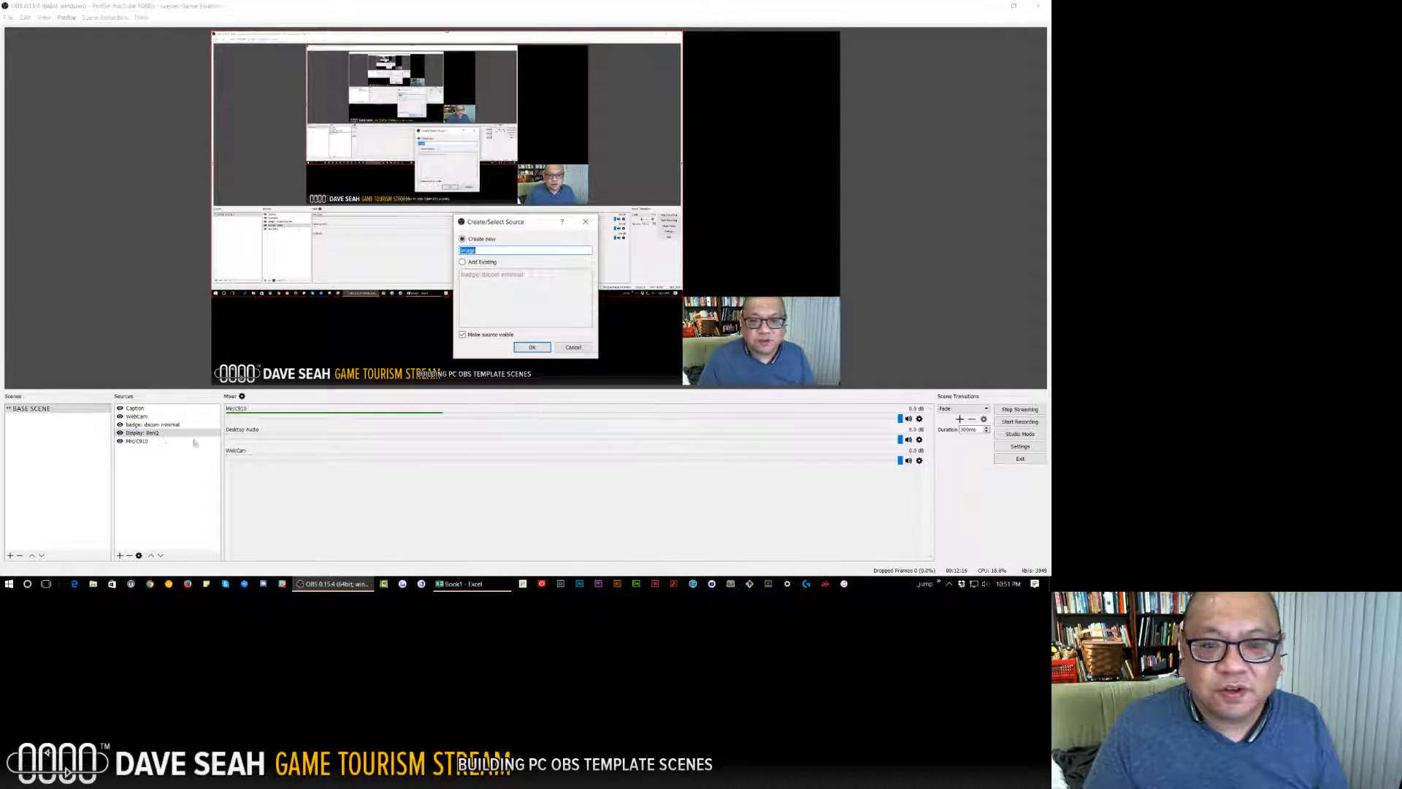
{"action": "left_click", "coordinate": [538, 349]}
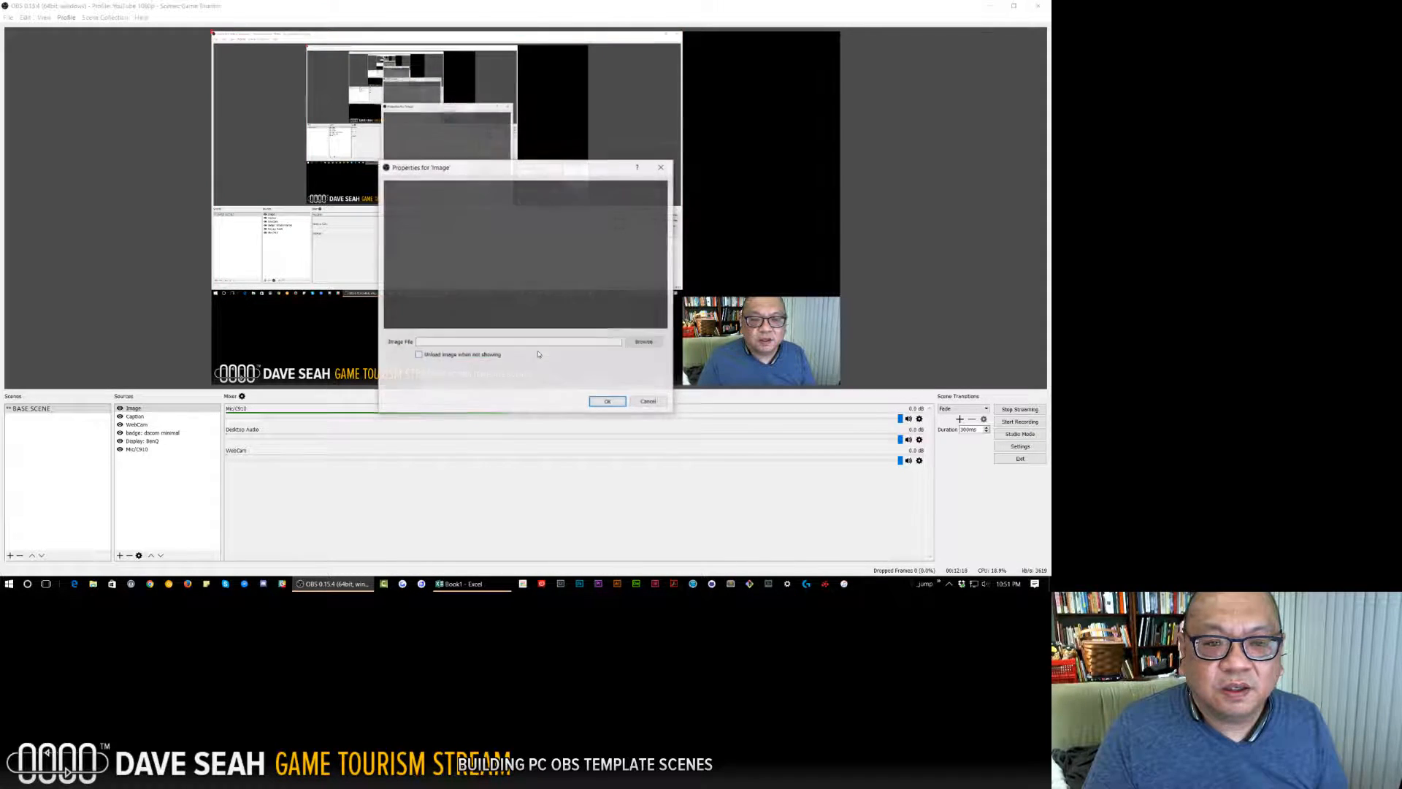
{"action": "left_click", "coordinate": [632, 343]}
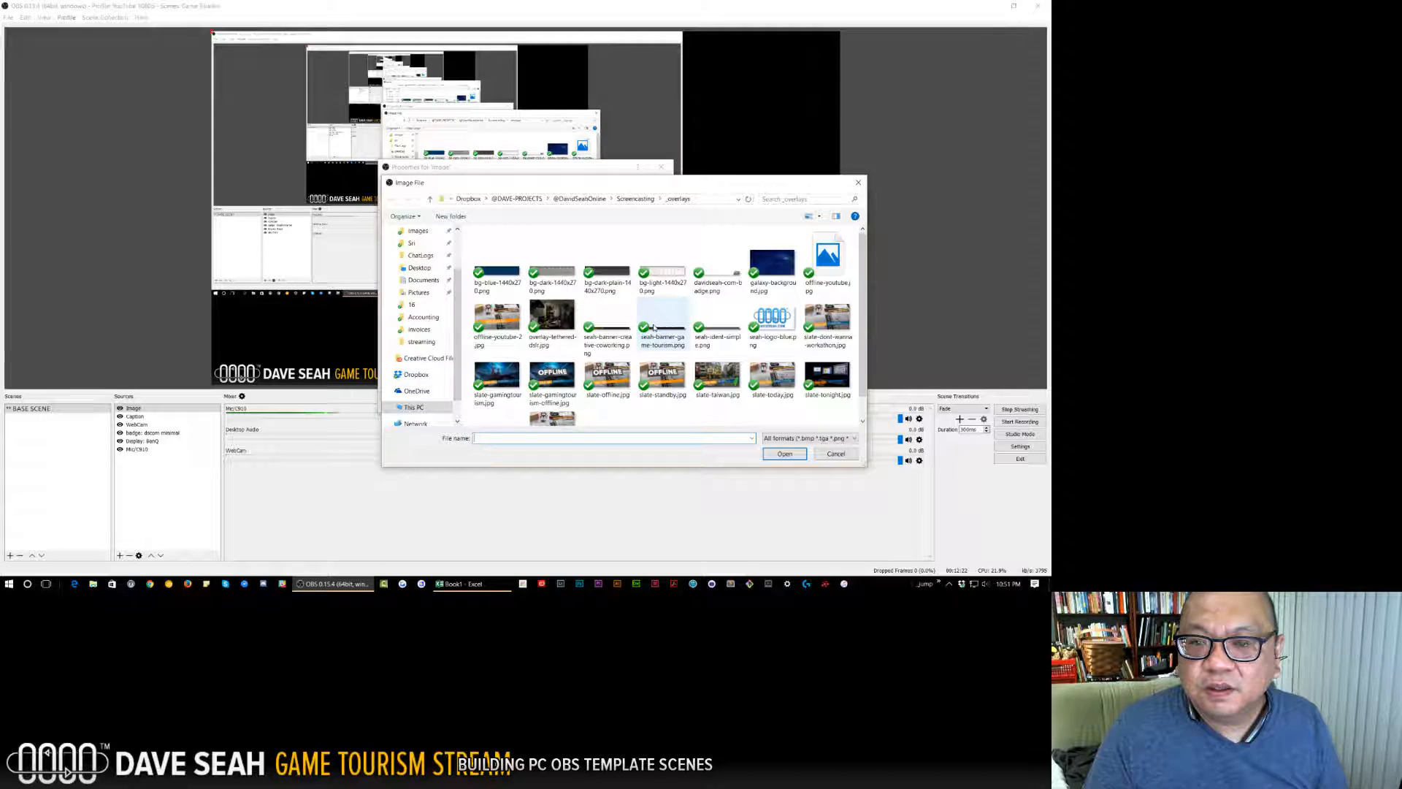
{"action": "left_click", "coordinate": [504, 277]}
{"action": "left_click", "coordinate": [786, 454]}
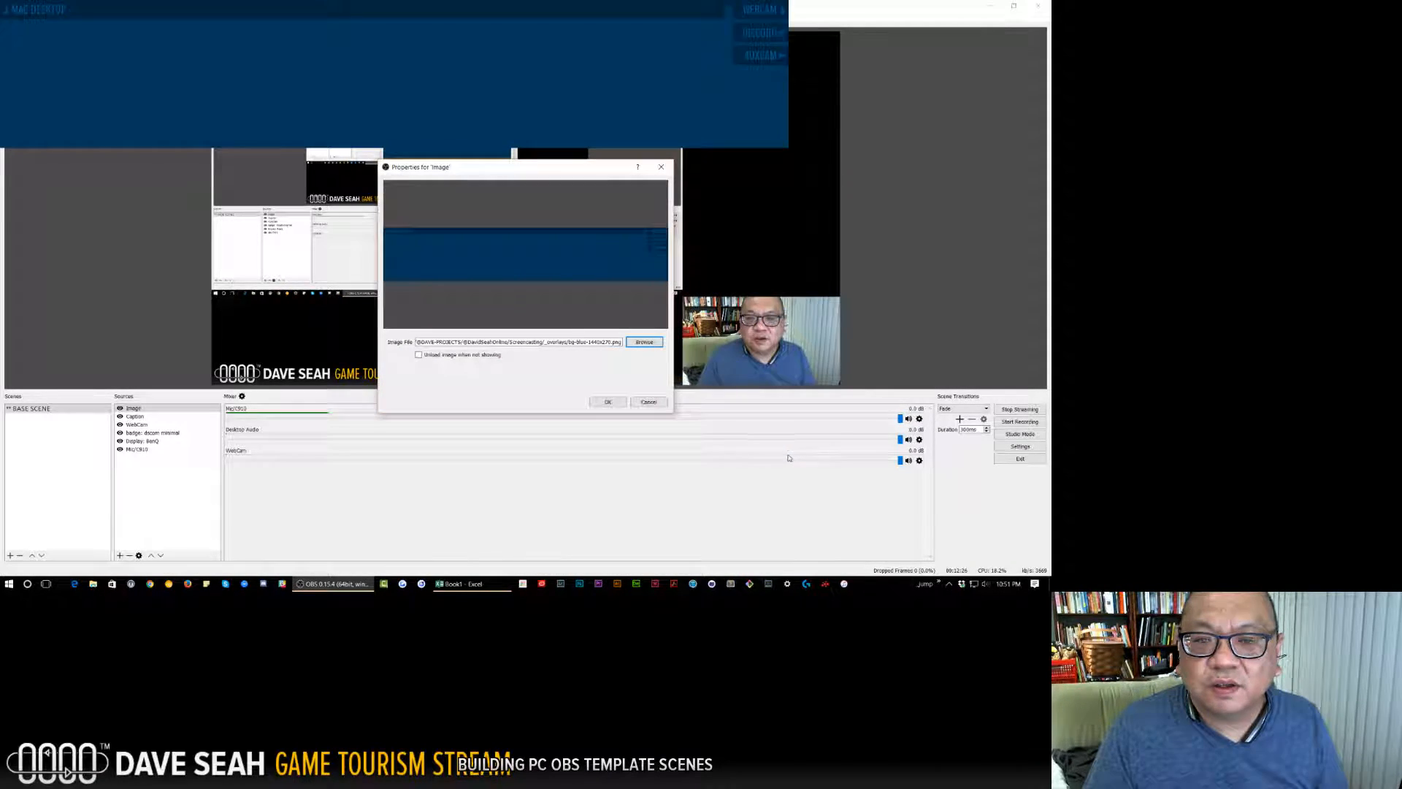
{"action": "left_click", "coordinate": [607, 403]}
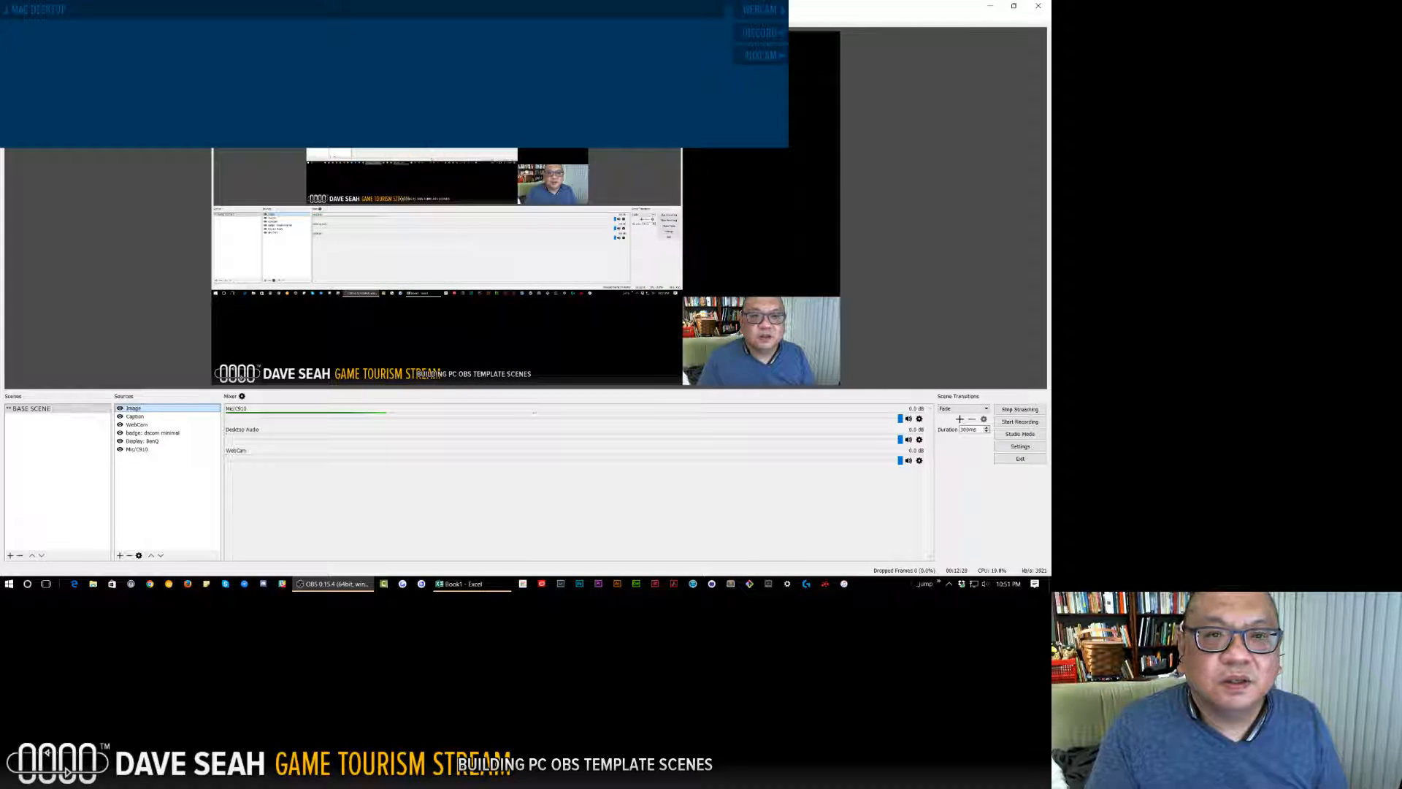
{"action": "left_click_drag", "start_coordinate": [337, 79], "coordinate": [337, 367]}
{"action": "left_click_drag", "start_coordinate": [565, 321], "coordinate": [678, 300]}
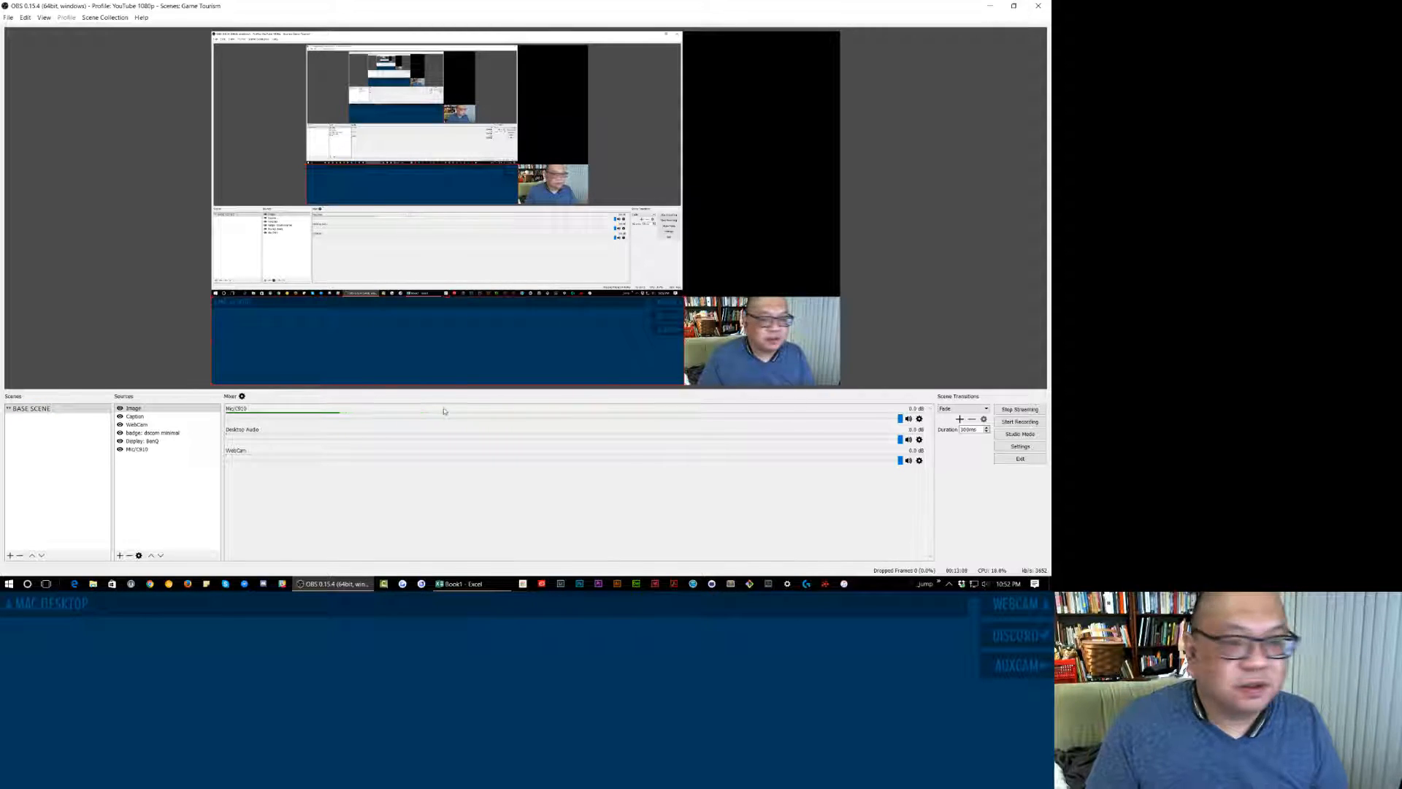
Rename the new image source as "bg: plain dark".
{"action": "right_click", "coordinate": [138, 409]}
{"action": "left_click", "coordinate": [162, 428]}
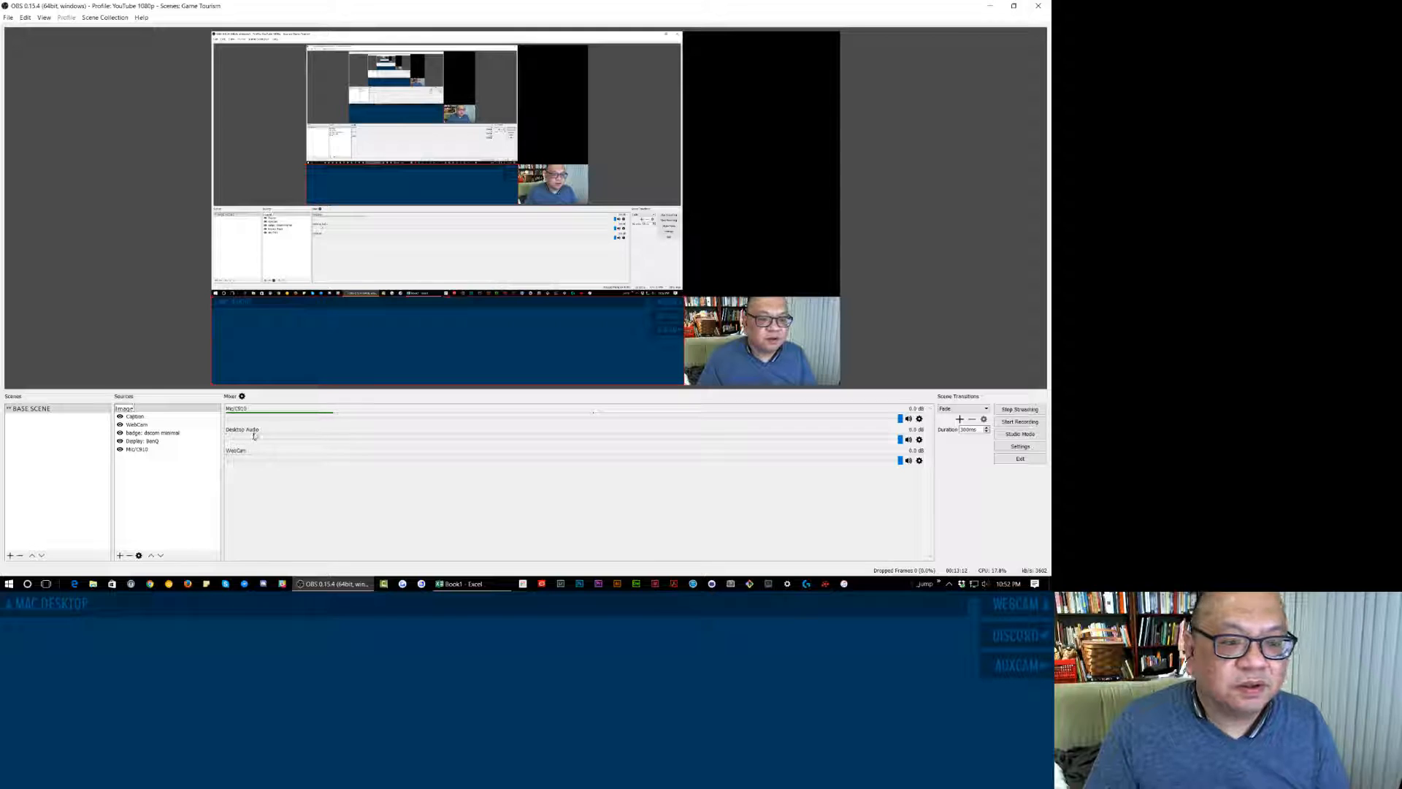
{"action": "type", "text": "bg: p"}
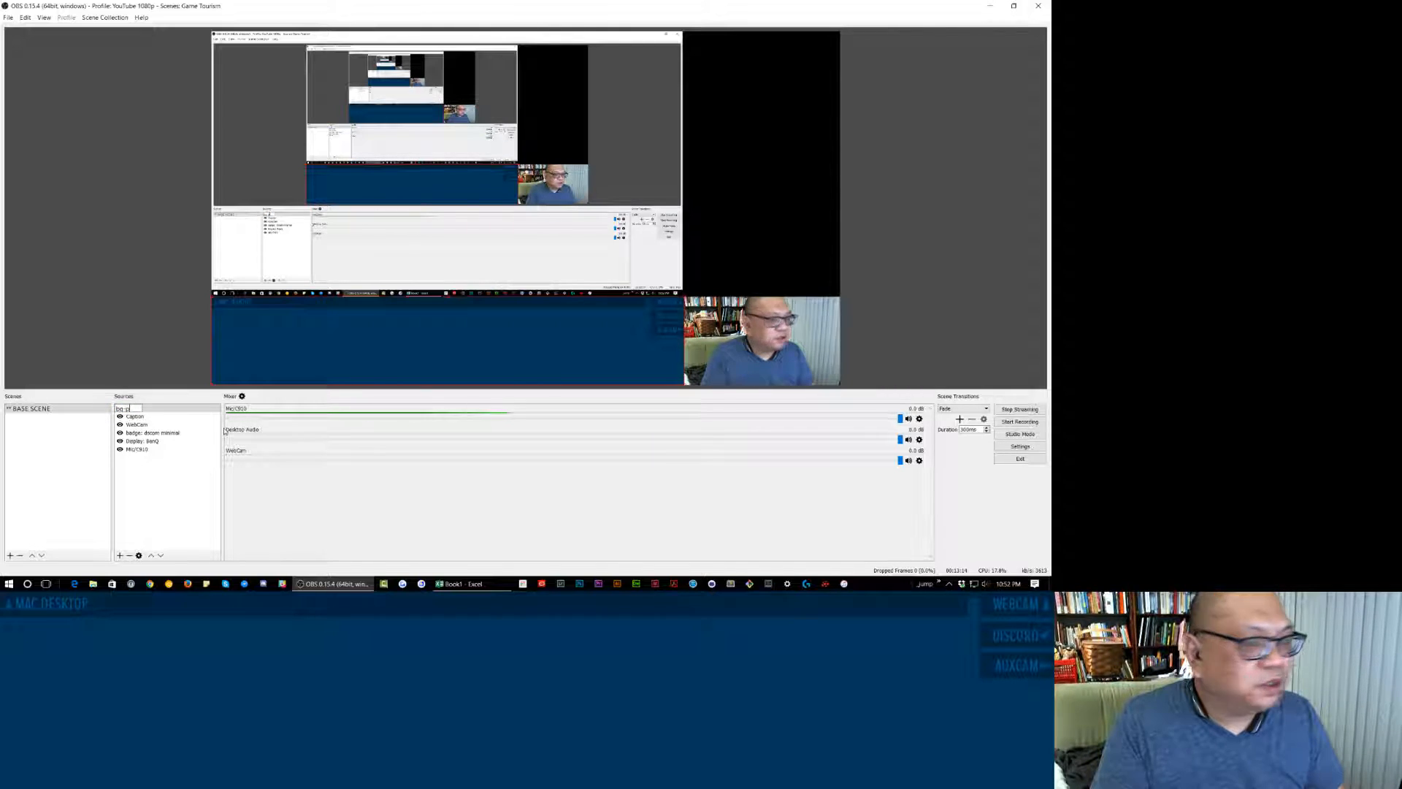
{"action": "type", "text": "a"}
{"action": "key", "text": "BackSpace"}
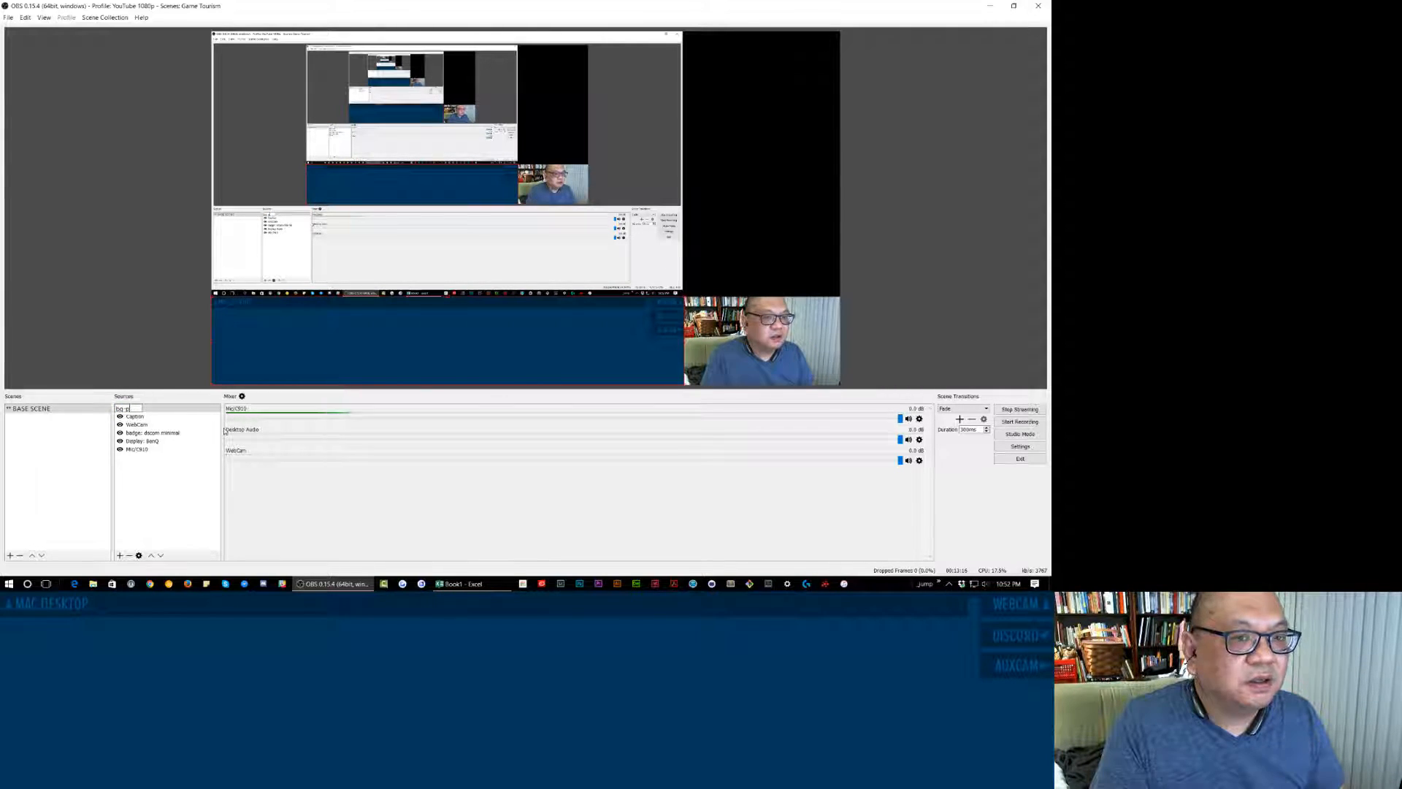
{"action": "type", "text": "plain"}
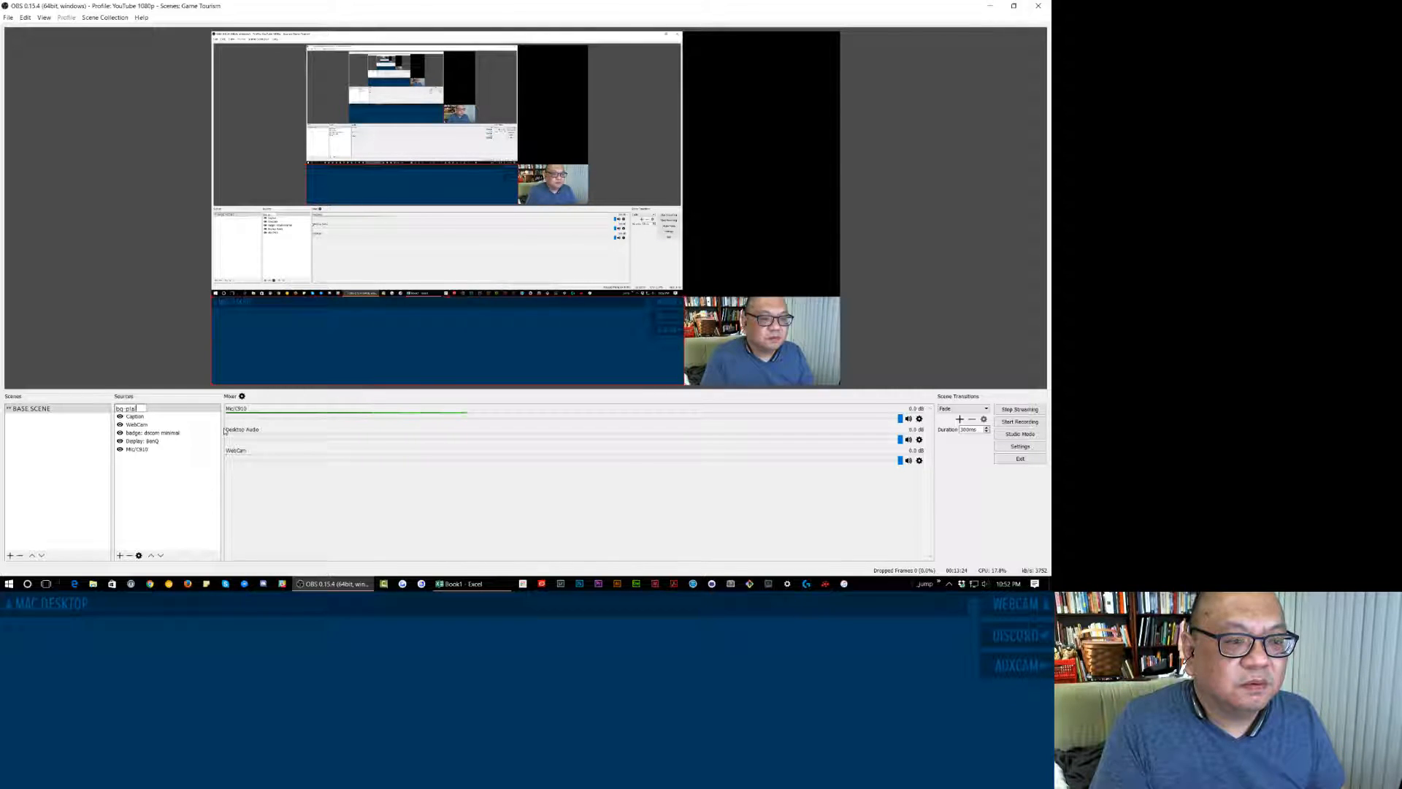
{"action": "type", "text": "blue"}
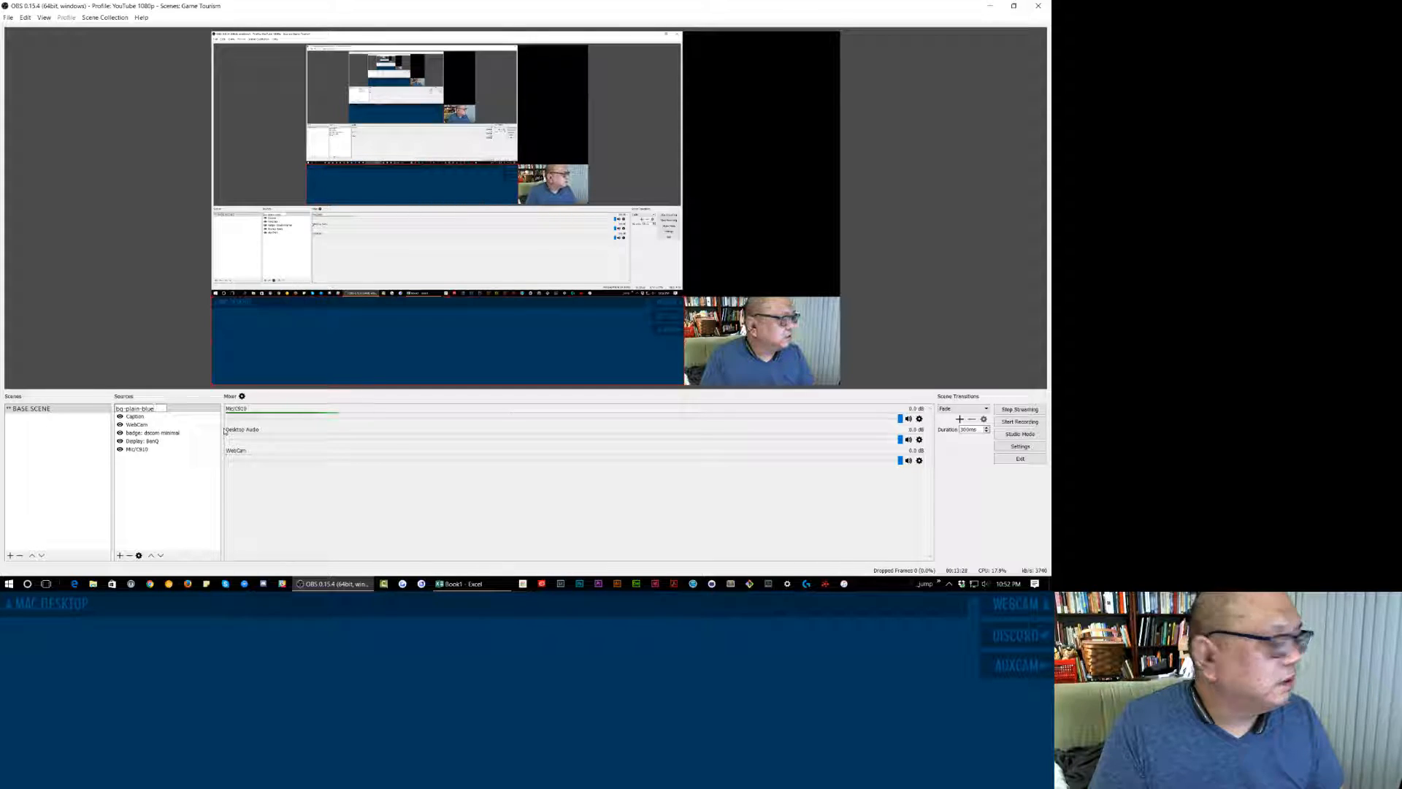
{"action": "key", "text": "BackSpace"}
{"action": "key", "text": "BackSpace"}
{"action": "key", "text": "BackSpace"}
{"action": "key", "text": "BackSpace"}
{"action": "key", "text": "BackSpace"}
{"action": "key", "text": "BackSpace"}
{"action": "key", "text": "BackSpace"}
{"action": "key", "text": "BackSpace"}
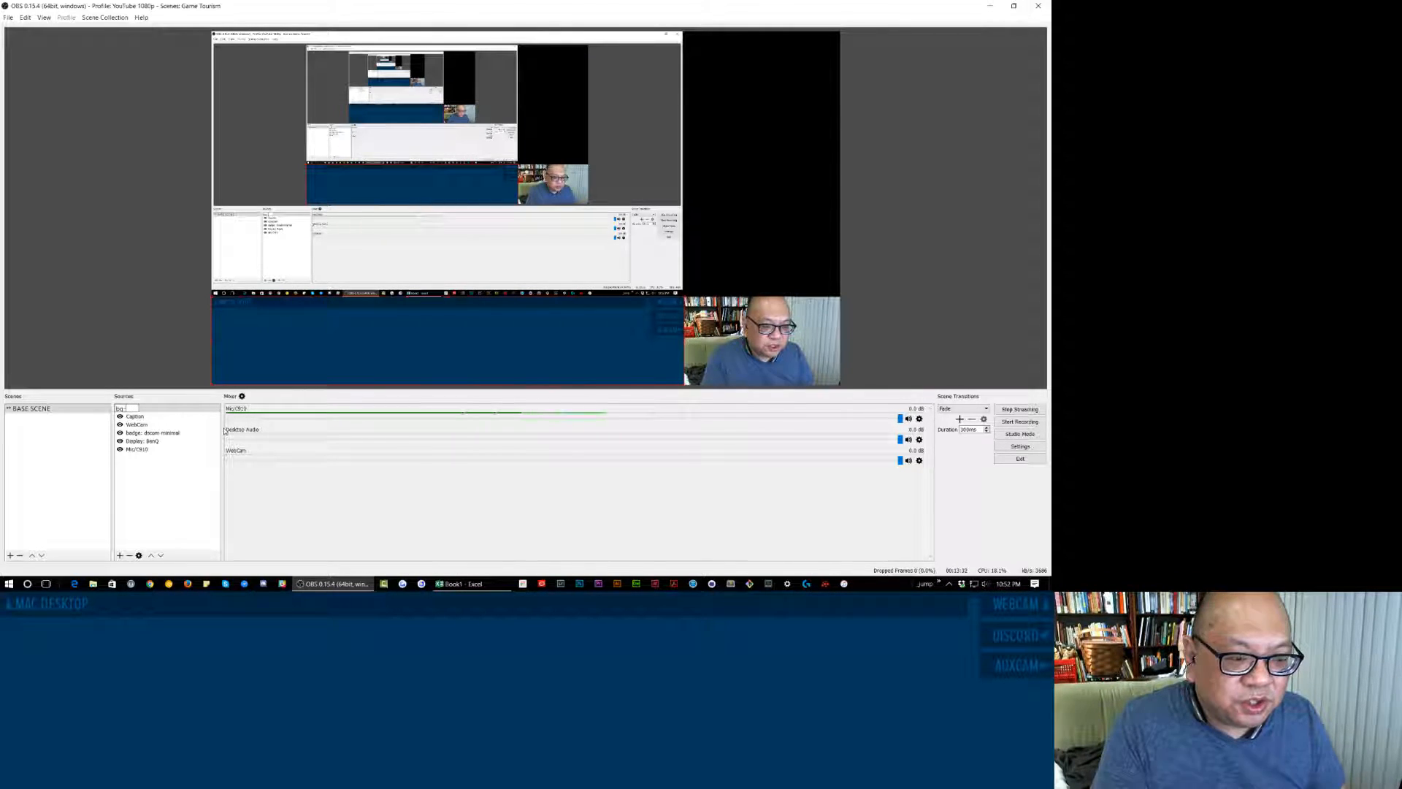
{"action": "type", "text": "ch"}
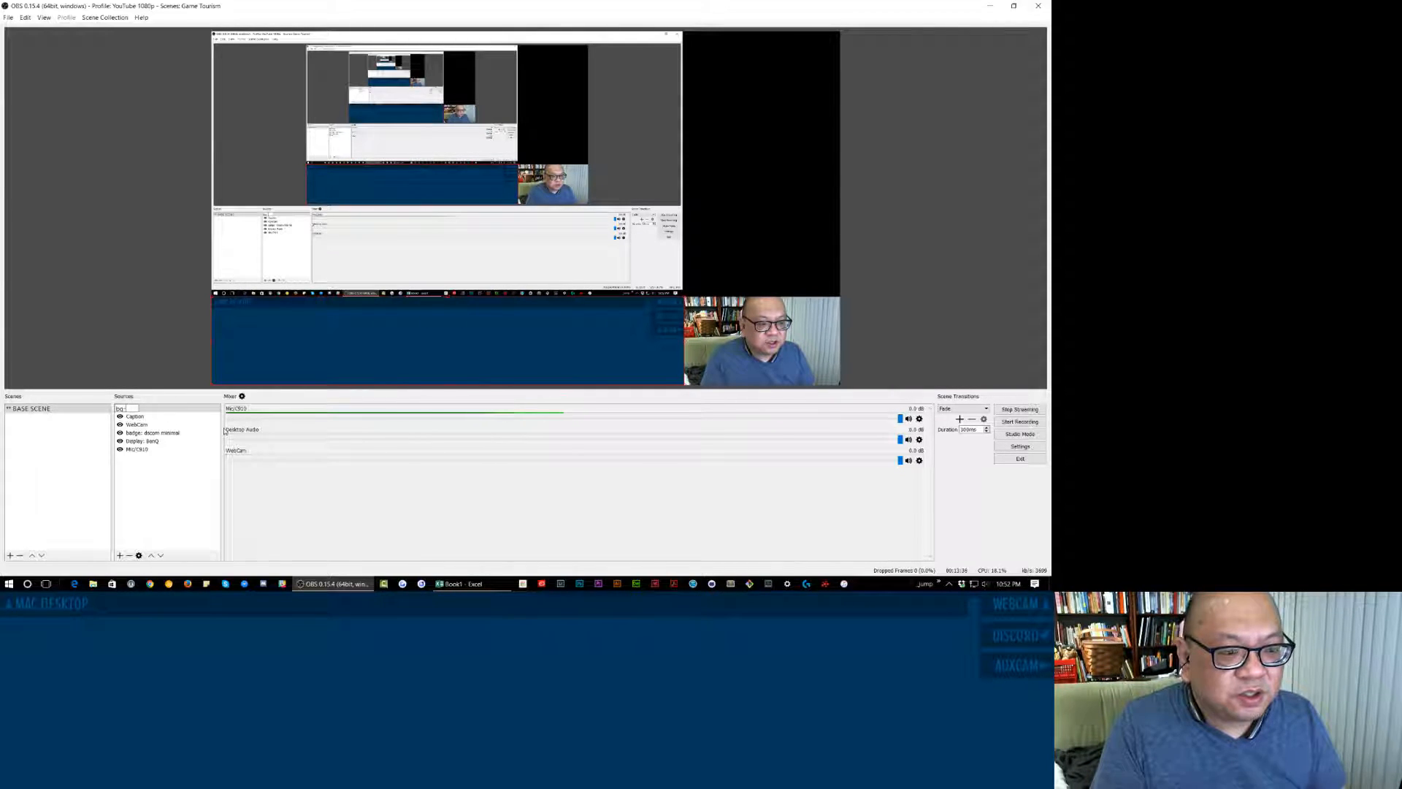
{"action": "type", "text": "plain-dark"}
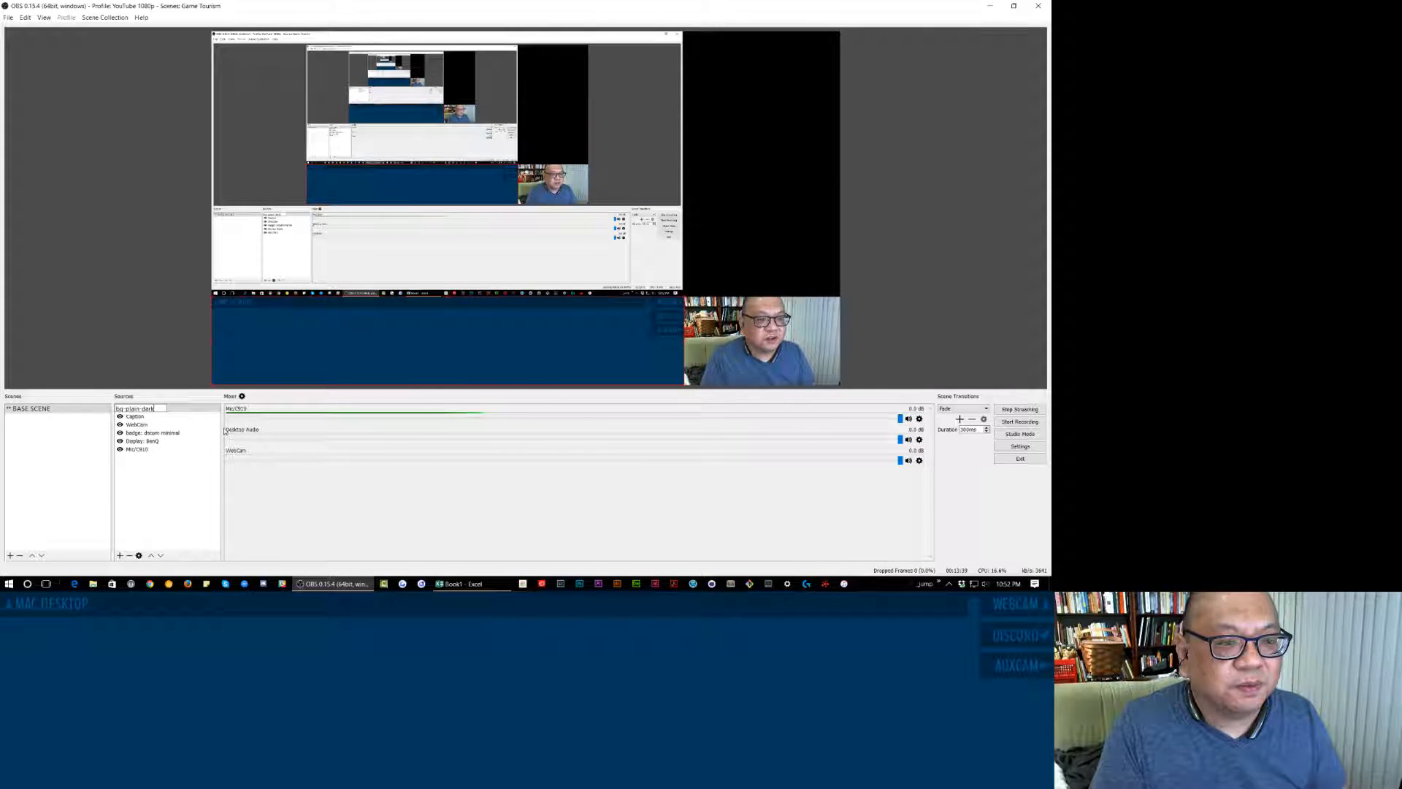
{"action": "key", "text": "Return"}
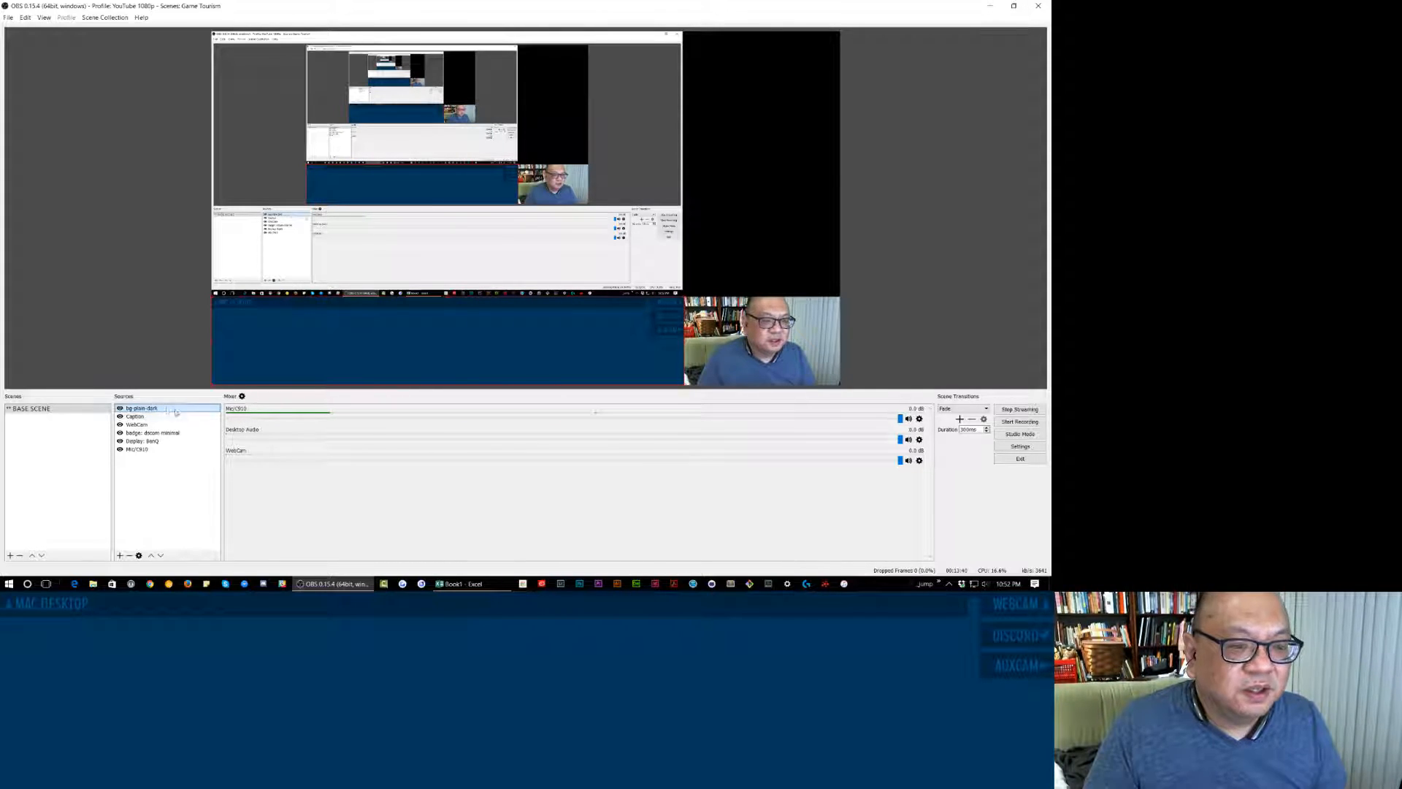
Move the plain dark background source below the badge source and above the display capture, then clear the selection.
{"action": "left_click_drag", "start_coordinate": [161, 411], "coordinate": [157, 437]}
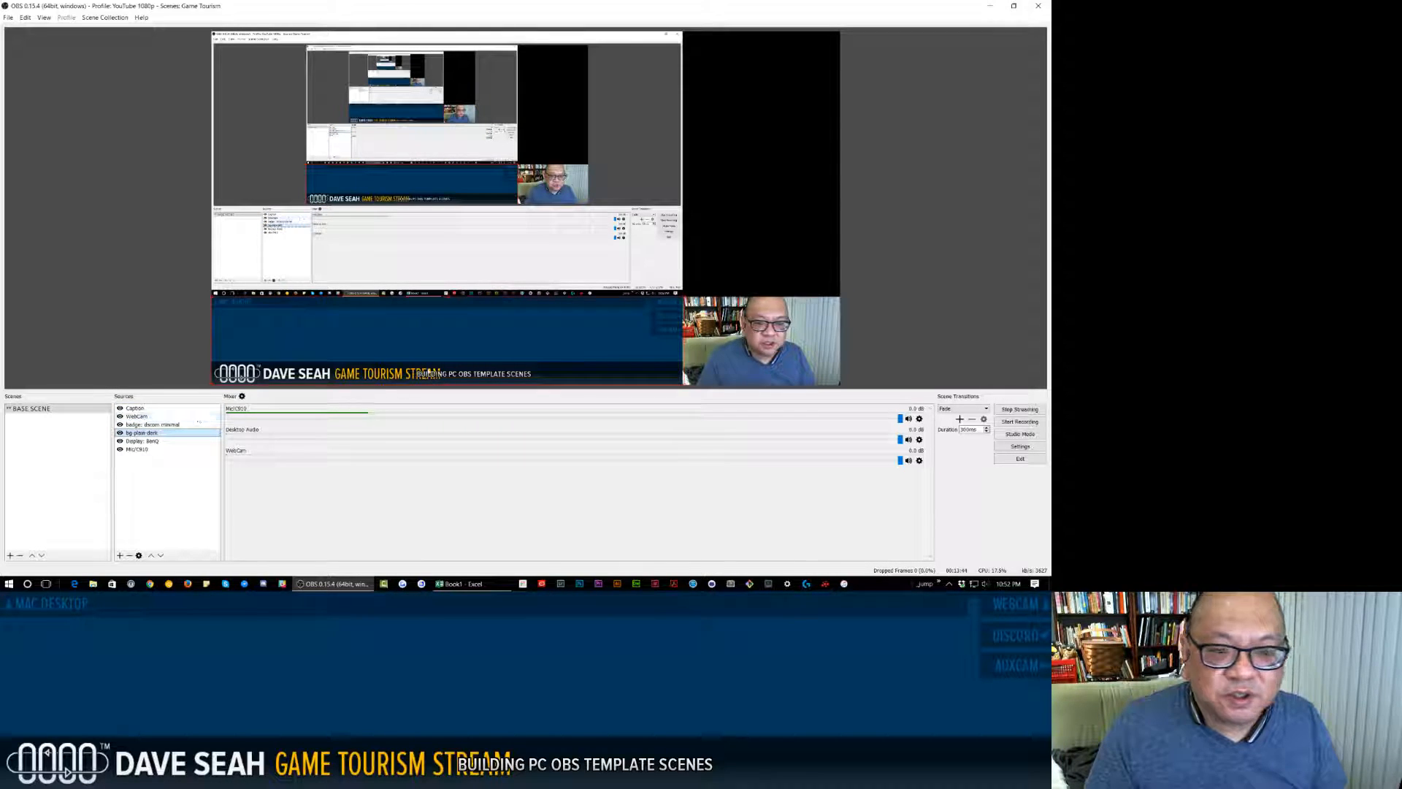
{"action": "left_click", "coordinate": [767, 244]}
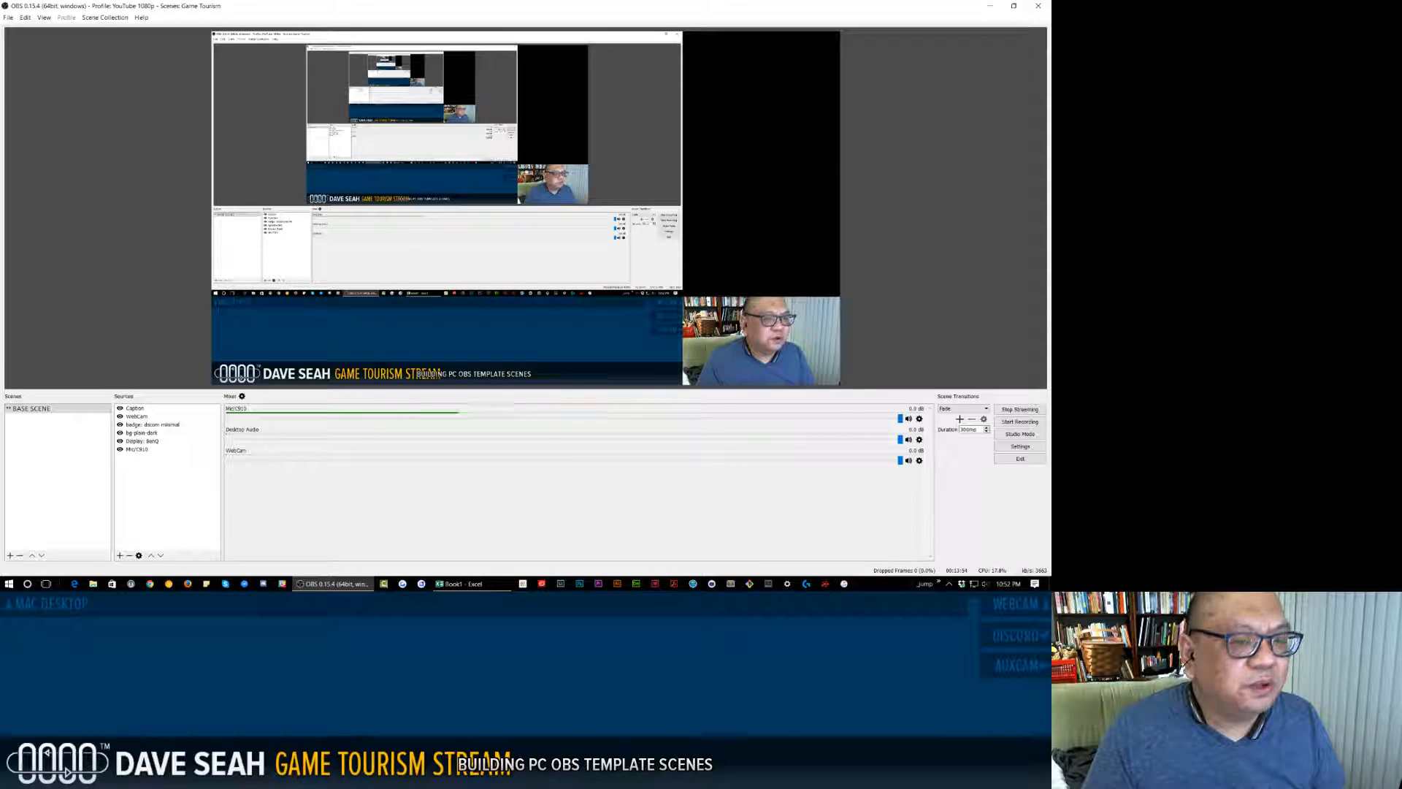
Open a Chrome window for Discord, bring up the 1Password vault, and move the vault window off the captured display.
{"action": "left_click", "coordinate": [149, 585]}
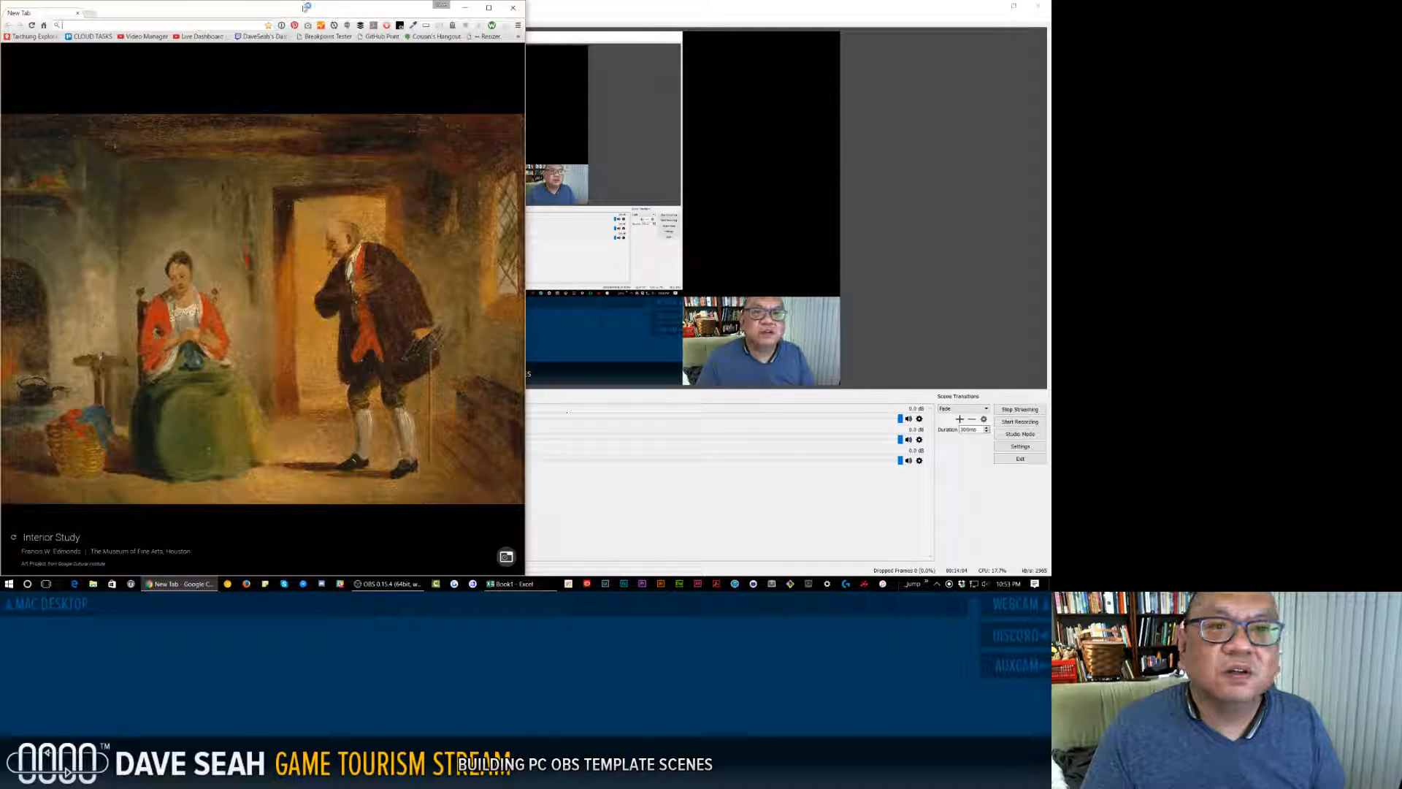
{"action": "left_click", "coordinate": [848, 325]}
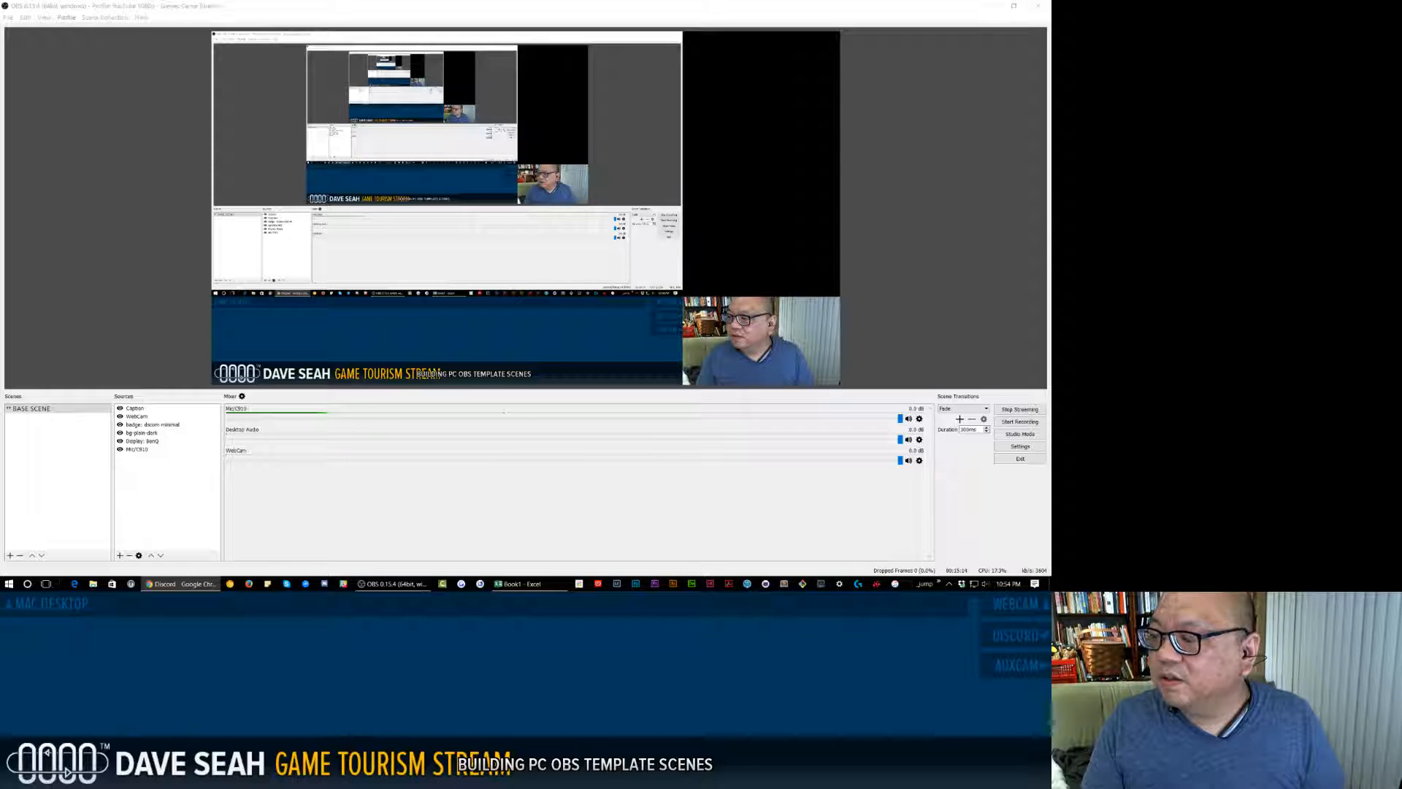
{"action": "key", "text": "ctrl+backslash"}
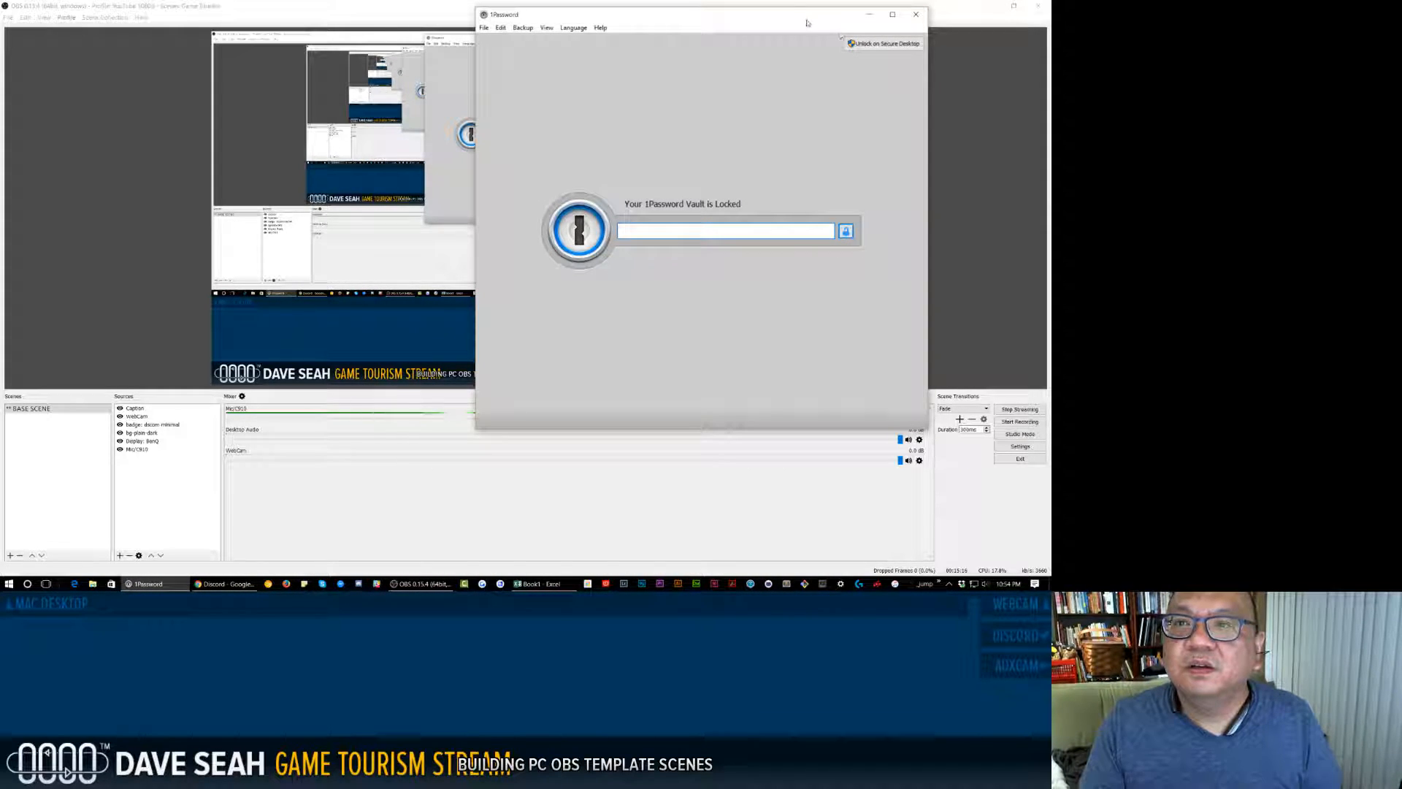
{"action": "left_click_drag", "start_coordinate": [808, 22], "coordinate": [1051, 25]}
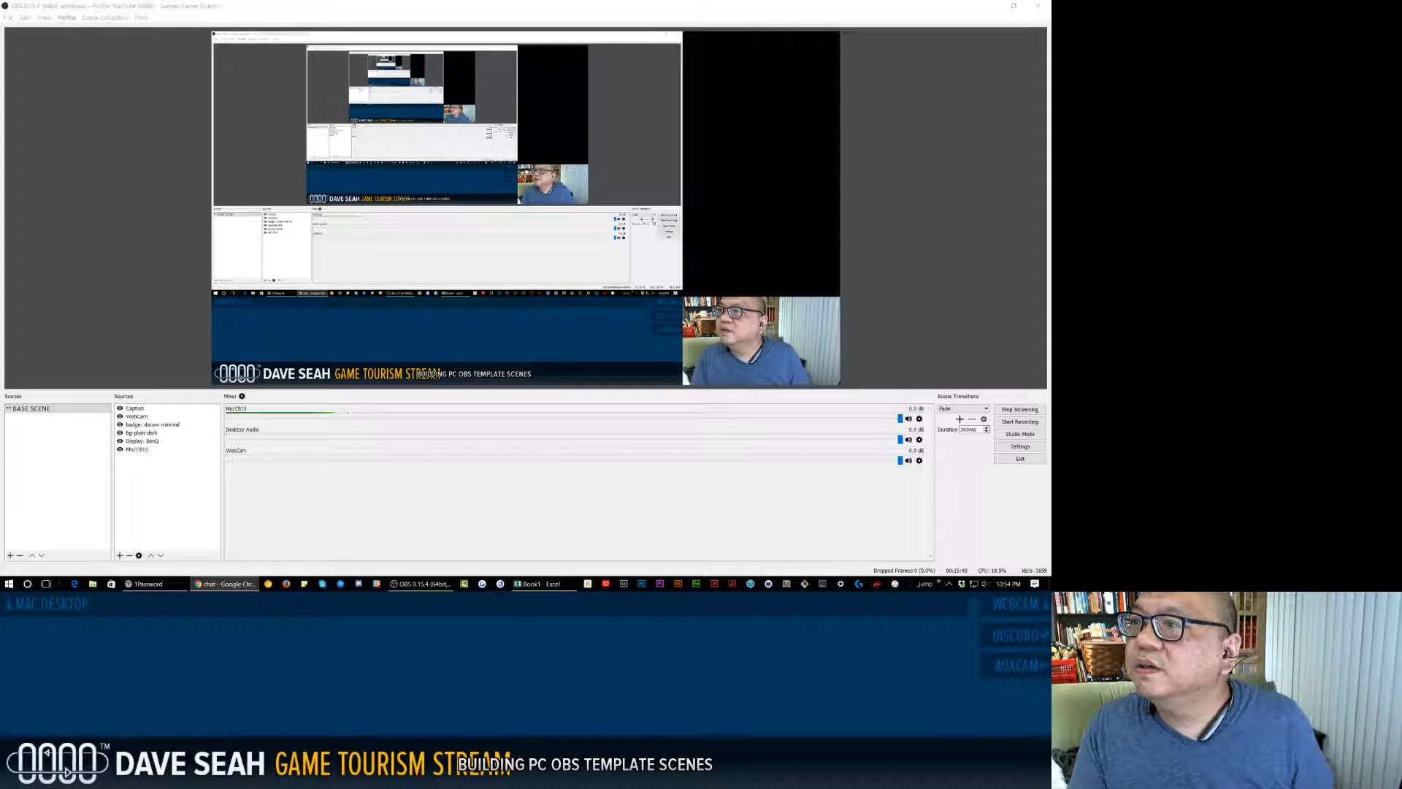
Open the Discord StreamKit page in a new browser tab and bring the window onto the captured display.
{"action": "key", "text": "ctrl+t"}
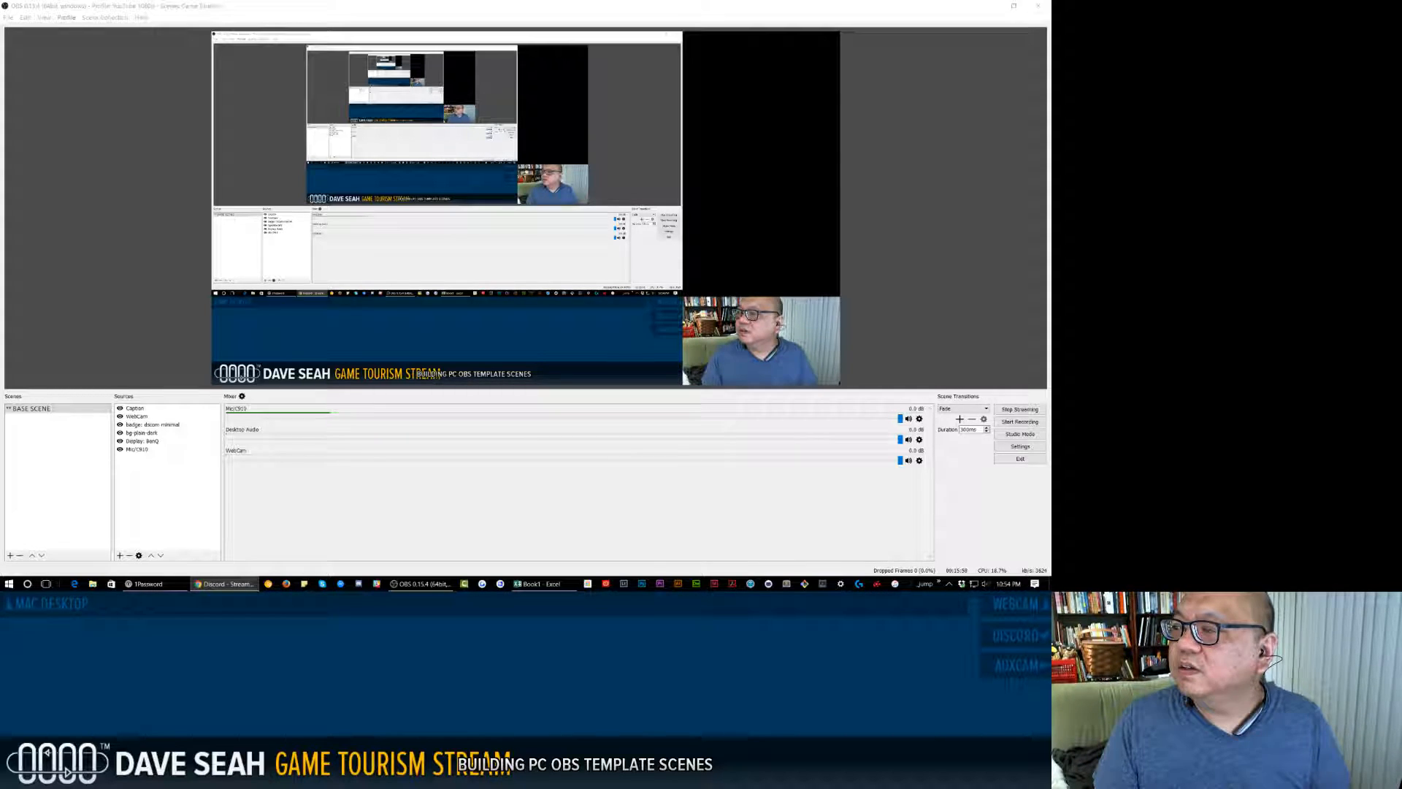
{"action": "left_click_drag", "start_coordinate": [1051, 152], "coordinate": [607, 49]}
Find the OBS integration on the StreamKit page, connect it to Discord, and choose the overlay install for OBS.
{"action": "scroll", "coordinate": [651, 168], "scroll_direction": "up", "scroll_amount": 6}
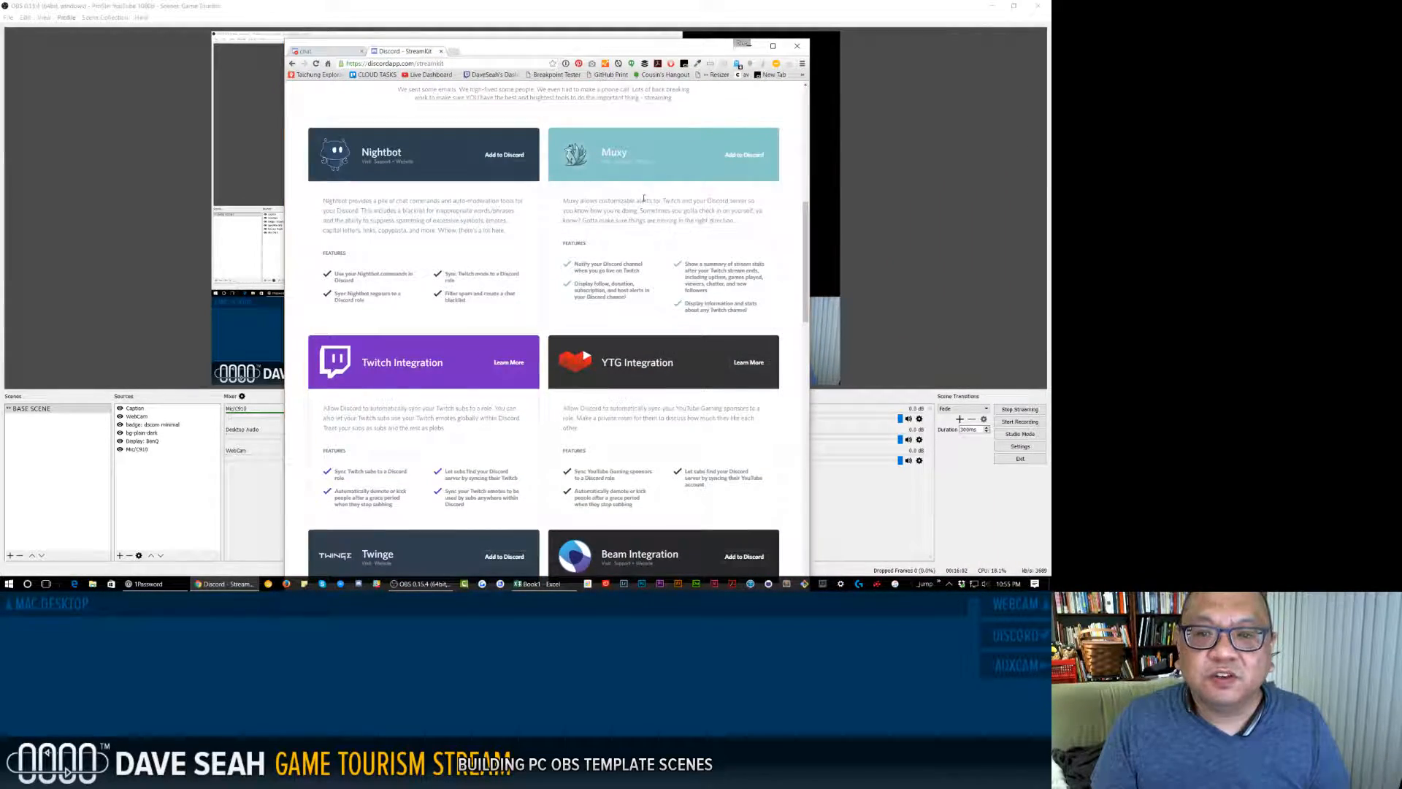
{"action": "scroll", "coordinate": [635, 183], "scroll_direction": "up", "scroll_amount": 8}
{"action": "scroll", "coordinate": [603, 199], "scroll_direction": "down", "scroll_amount": 5}
{"action": "scroll", "coordinate": [604, 198], "scroll_direction": "down", "scroll_amount": 7}
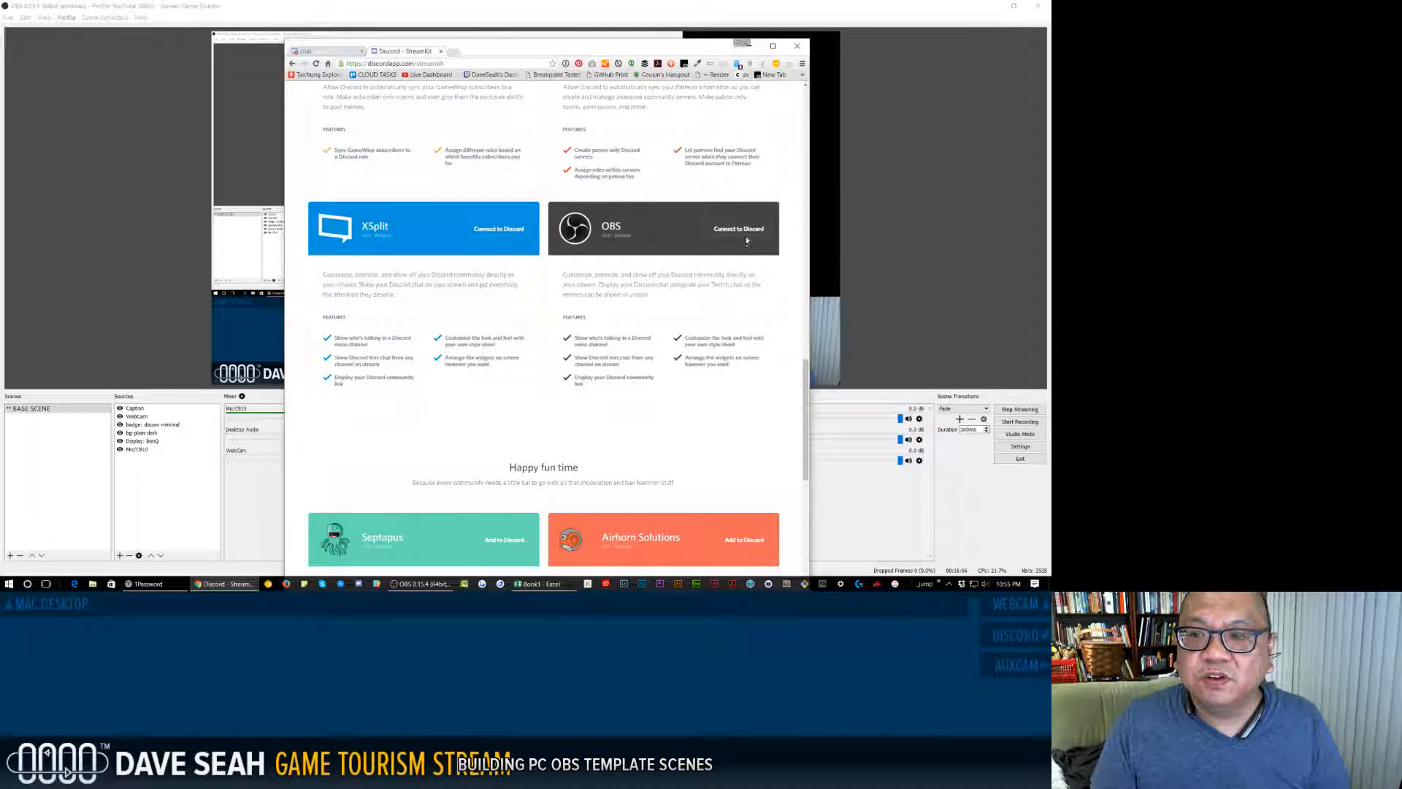
{"action": "left_click", "coordinate": [738, 230]}
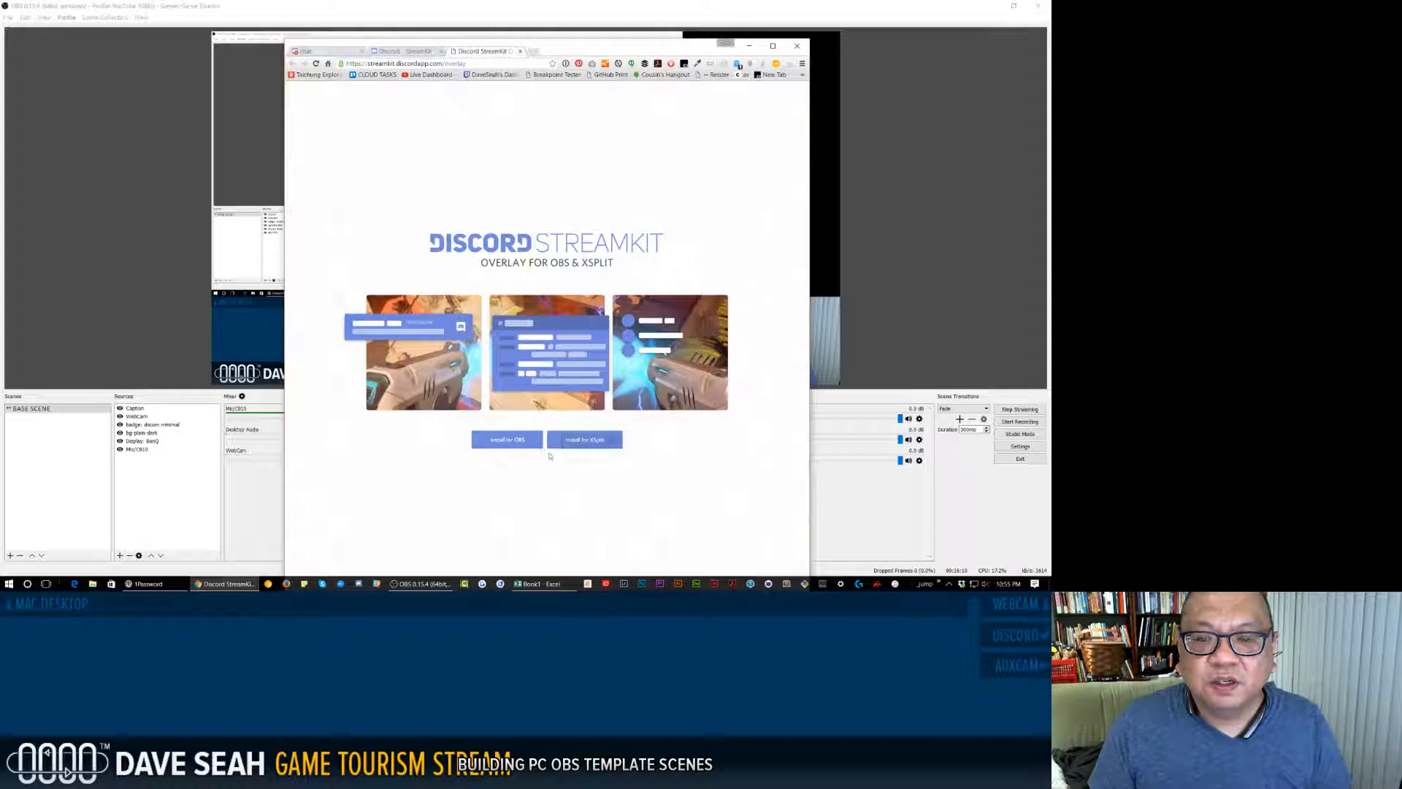
{"action": "left_click", "coordinate": [517, 440]}
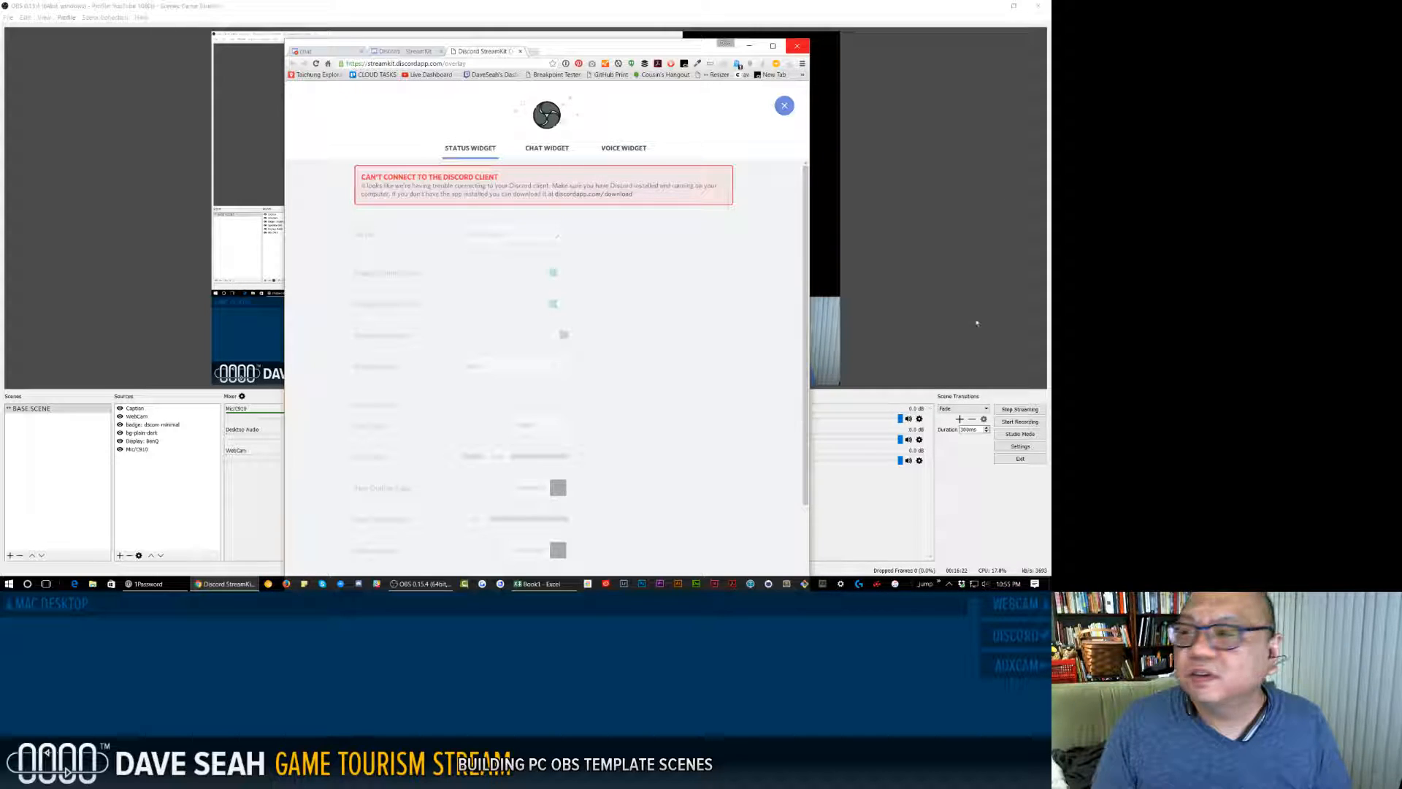
Launch the Discord desktop client and switch between it and 1Password to sign in.
{"action": "left_click", "coordinate": [1003, 299]}
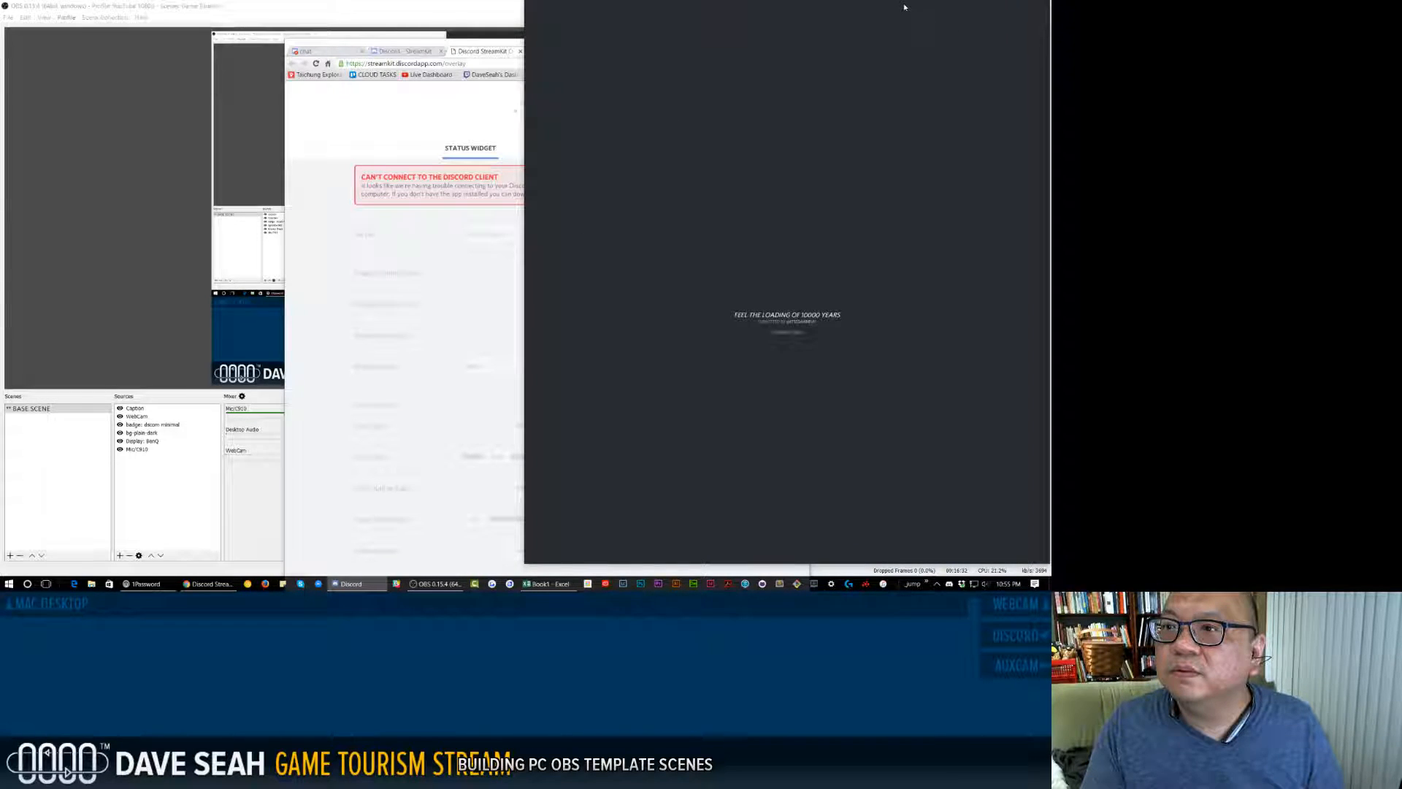
{"action": "left_click", "coordinate": [963, 58]}
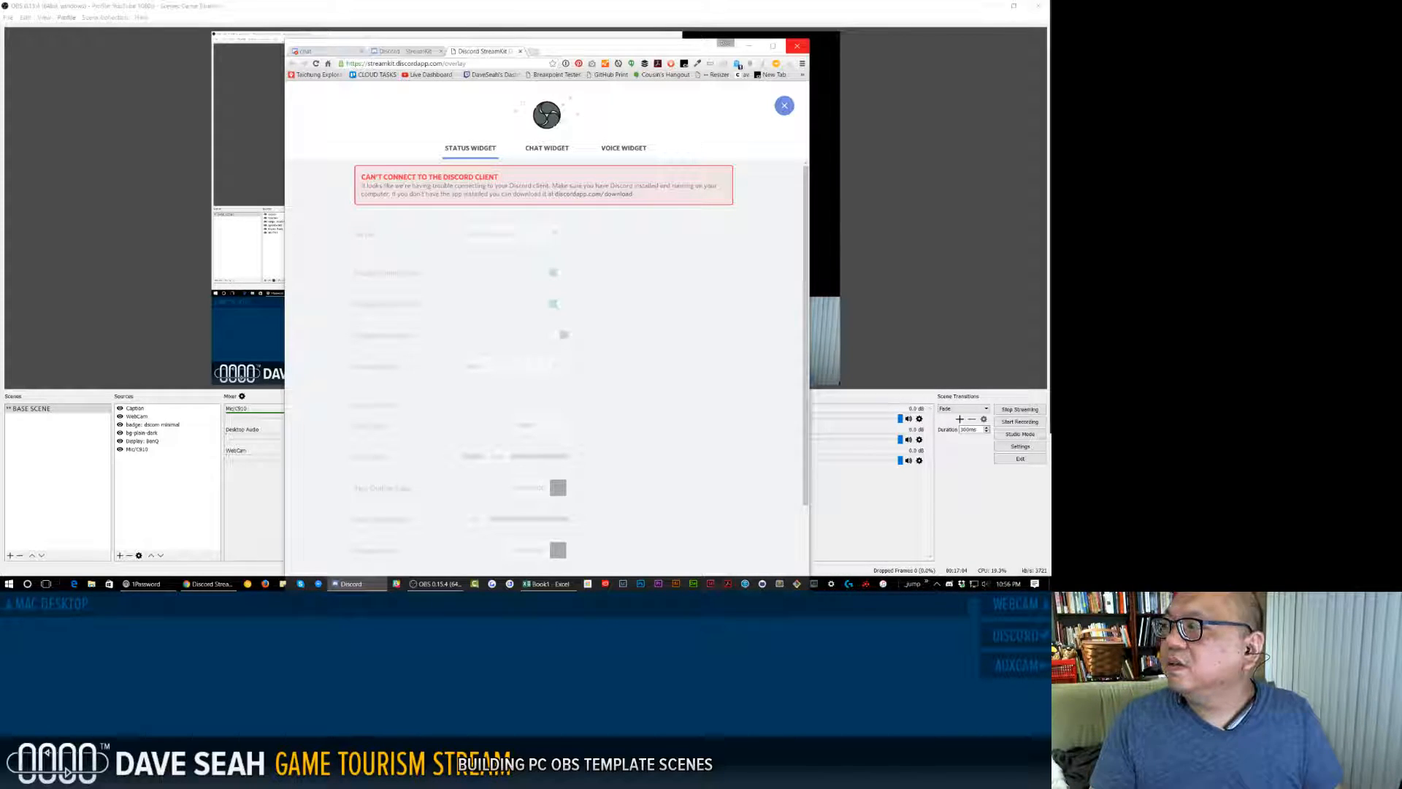
{"action": "key", "text": "alt+Tab"}
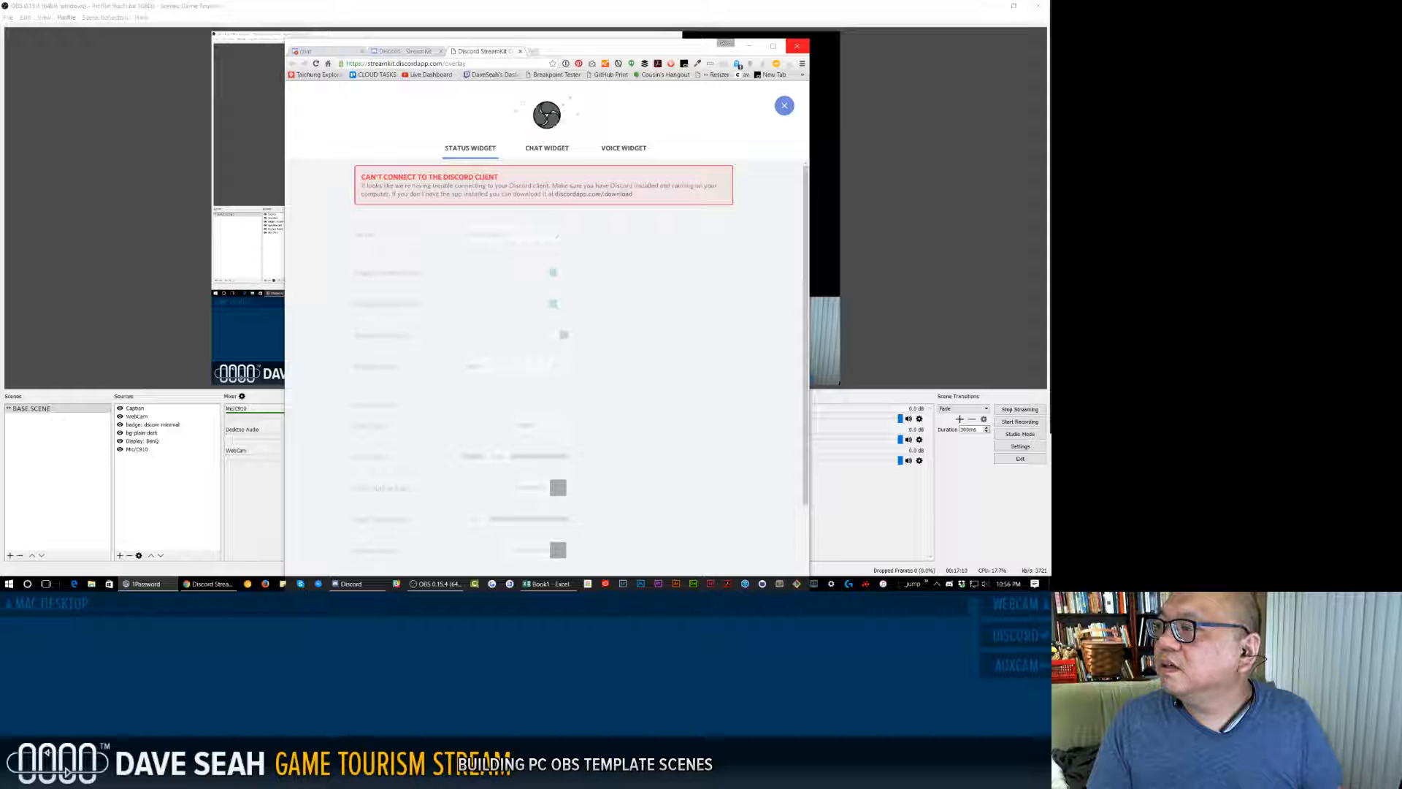
{"action": "key", "text": "alt+Tab"}
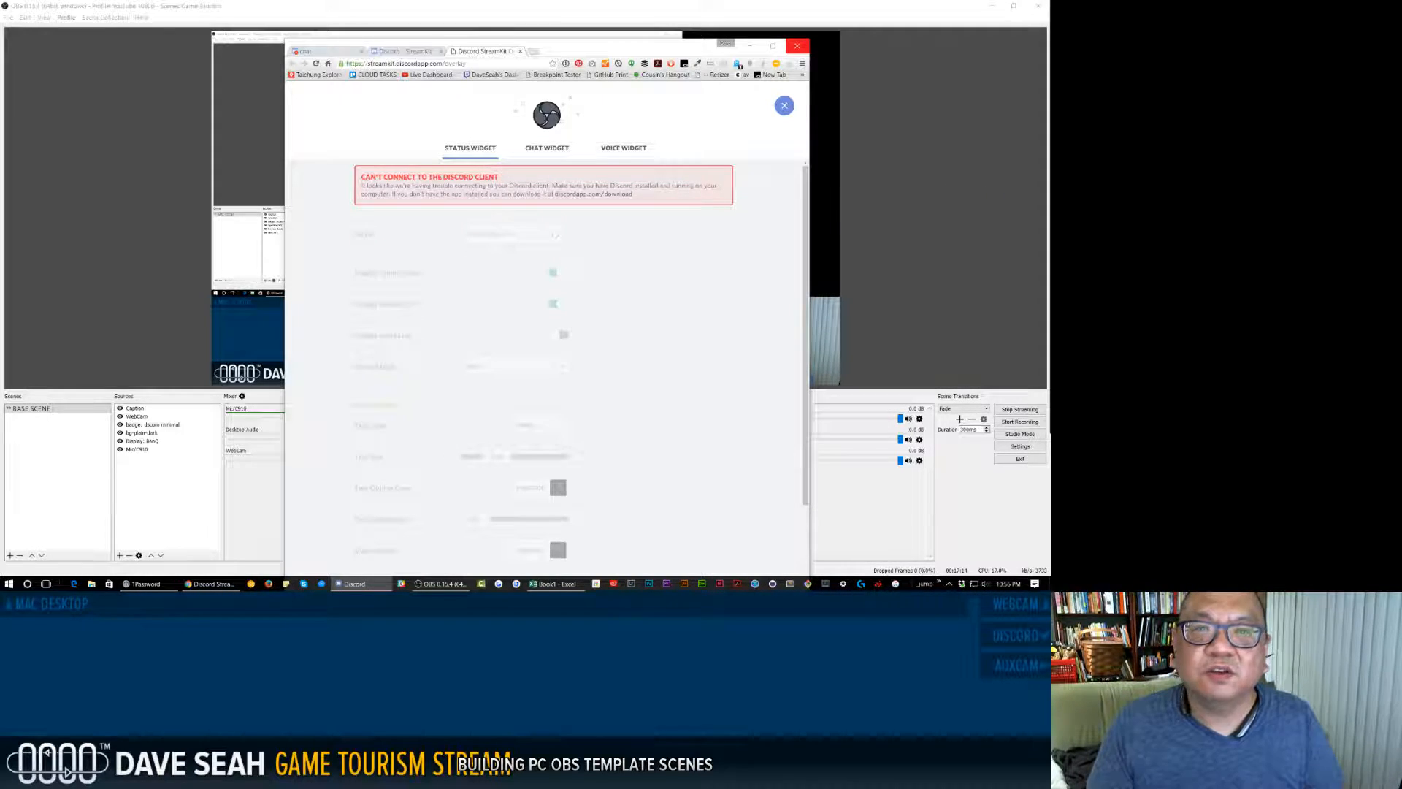
Close the extra StreamKit tab, shift the browser window sideways, and switch to the Discord client.
{"action": "left_click", "coordinate": [441, 52]}
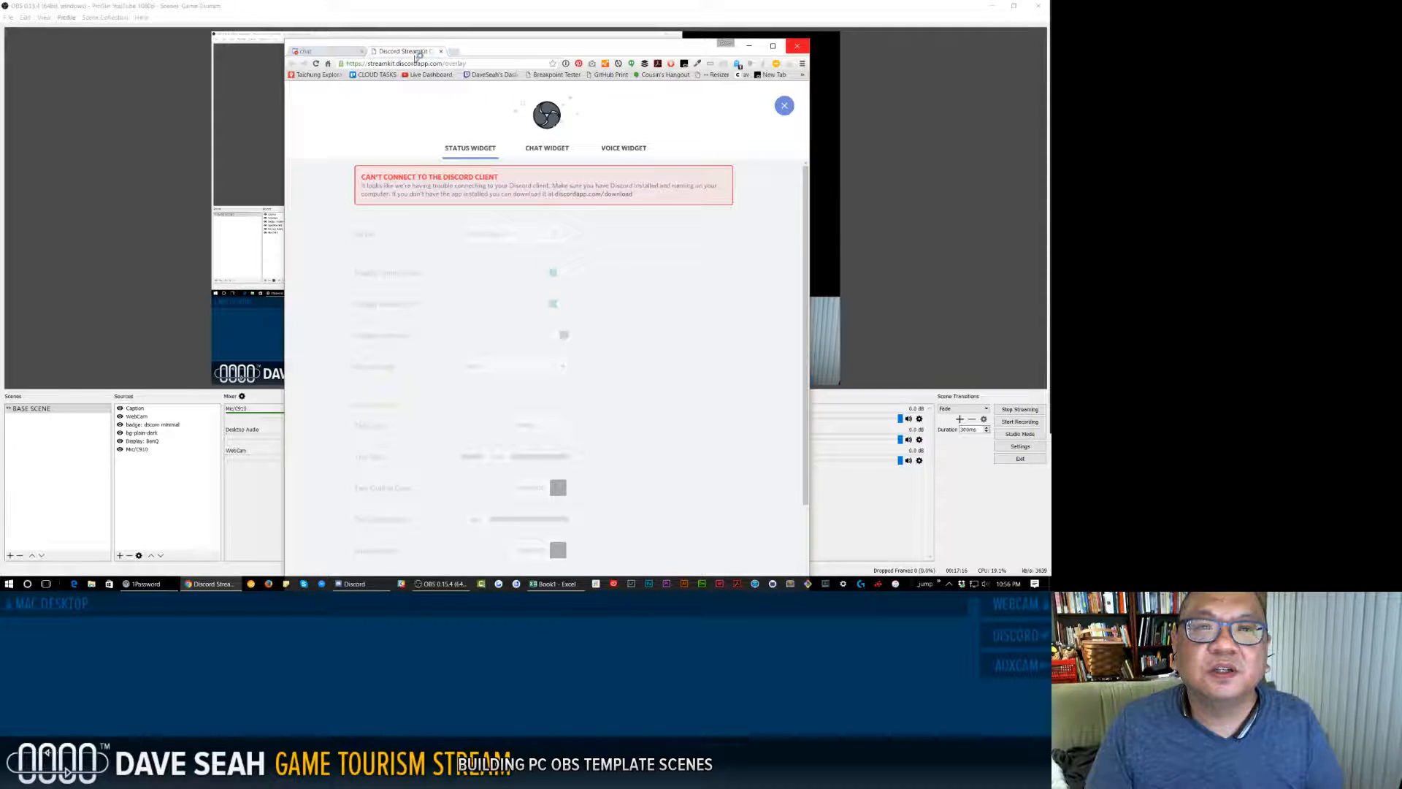
{"action": "left_click_drag", "start_coordinate": [570, 49], "coordinate": [723, 48]}
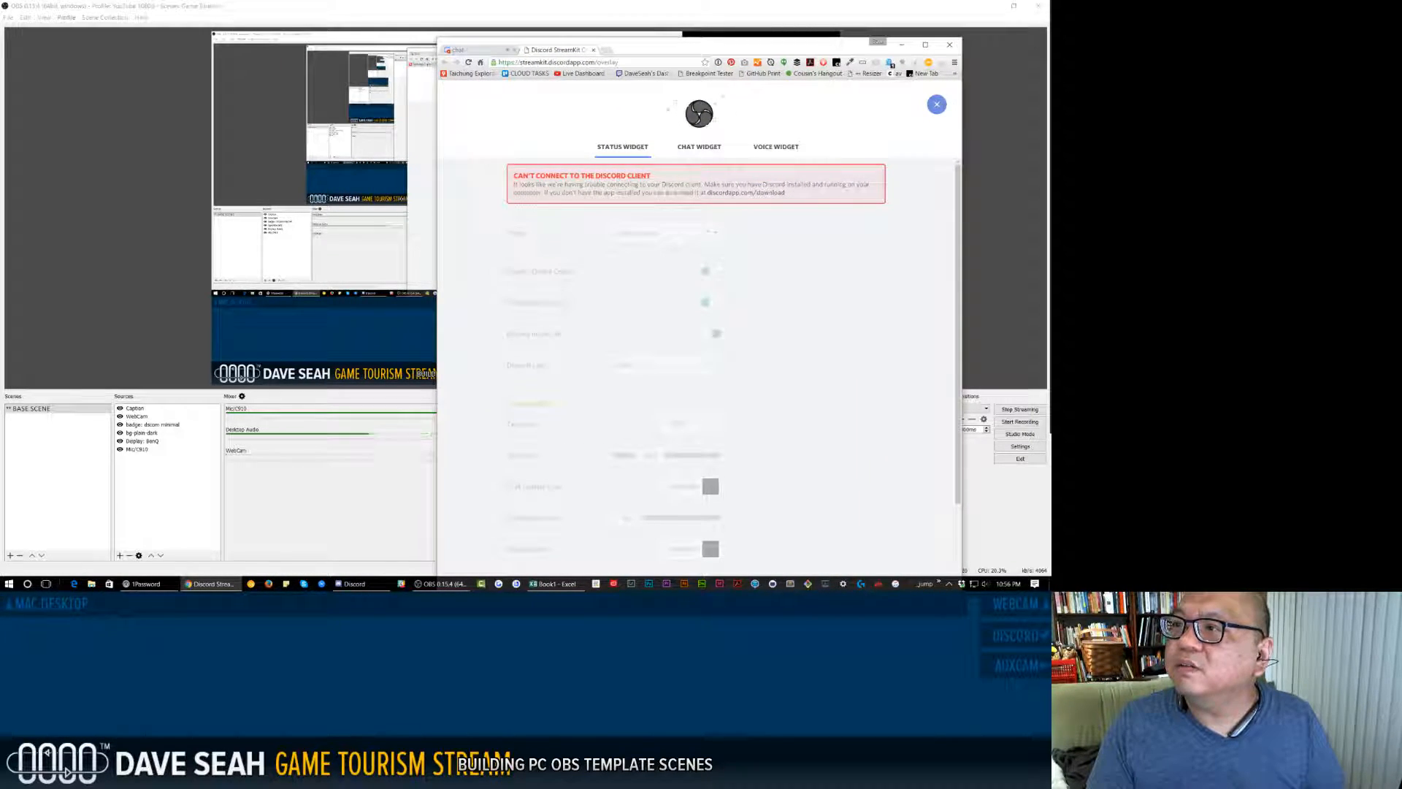
{"action": "key", "text": "alt+Tab"}
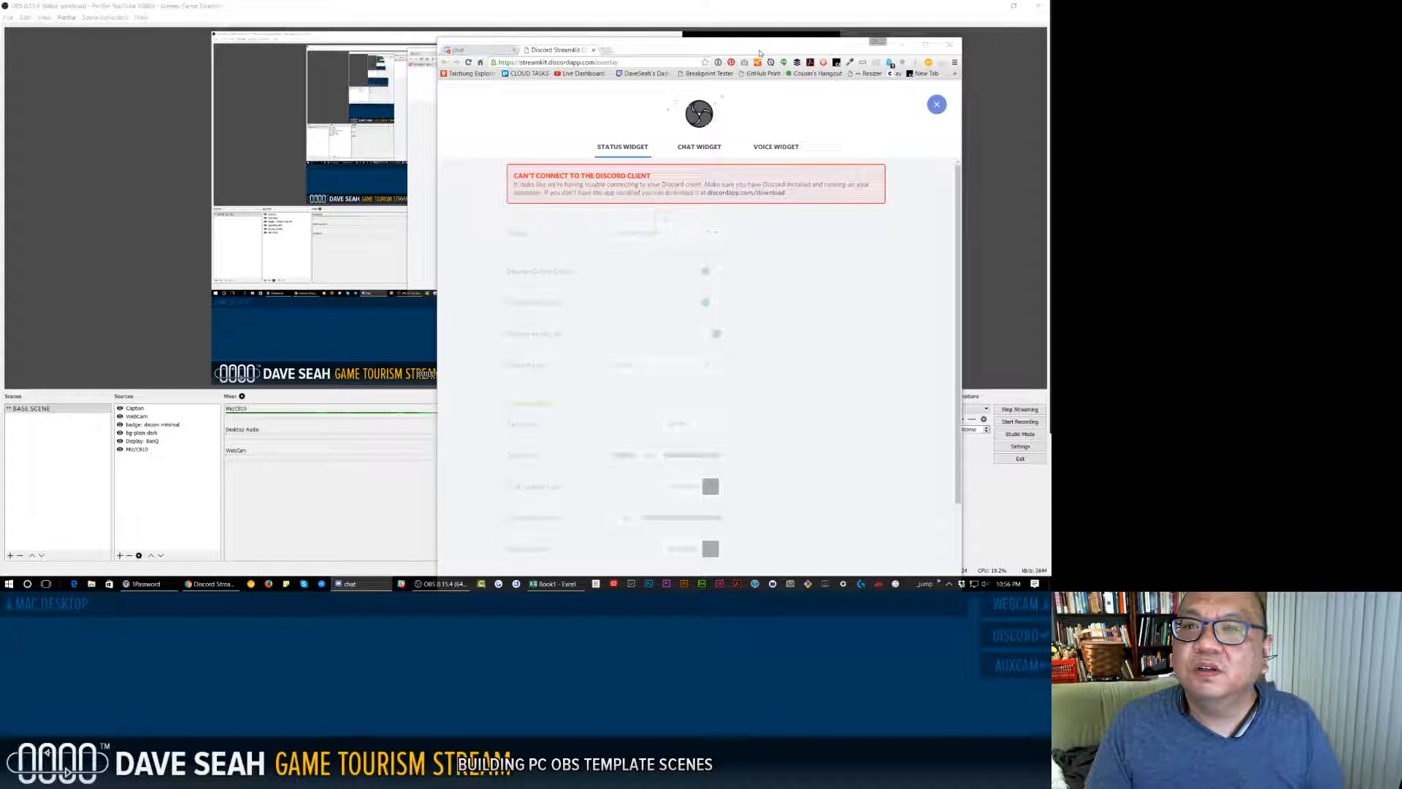
Move the StreamKit Chrome window to the Desktop 2 virtual desktop and return to Desktop 1.
{"action": "mouse_move", "coordinate": [211, 583]}
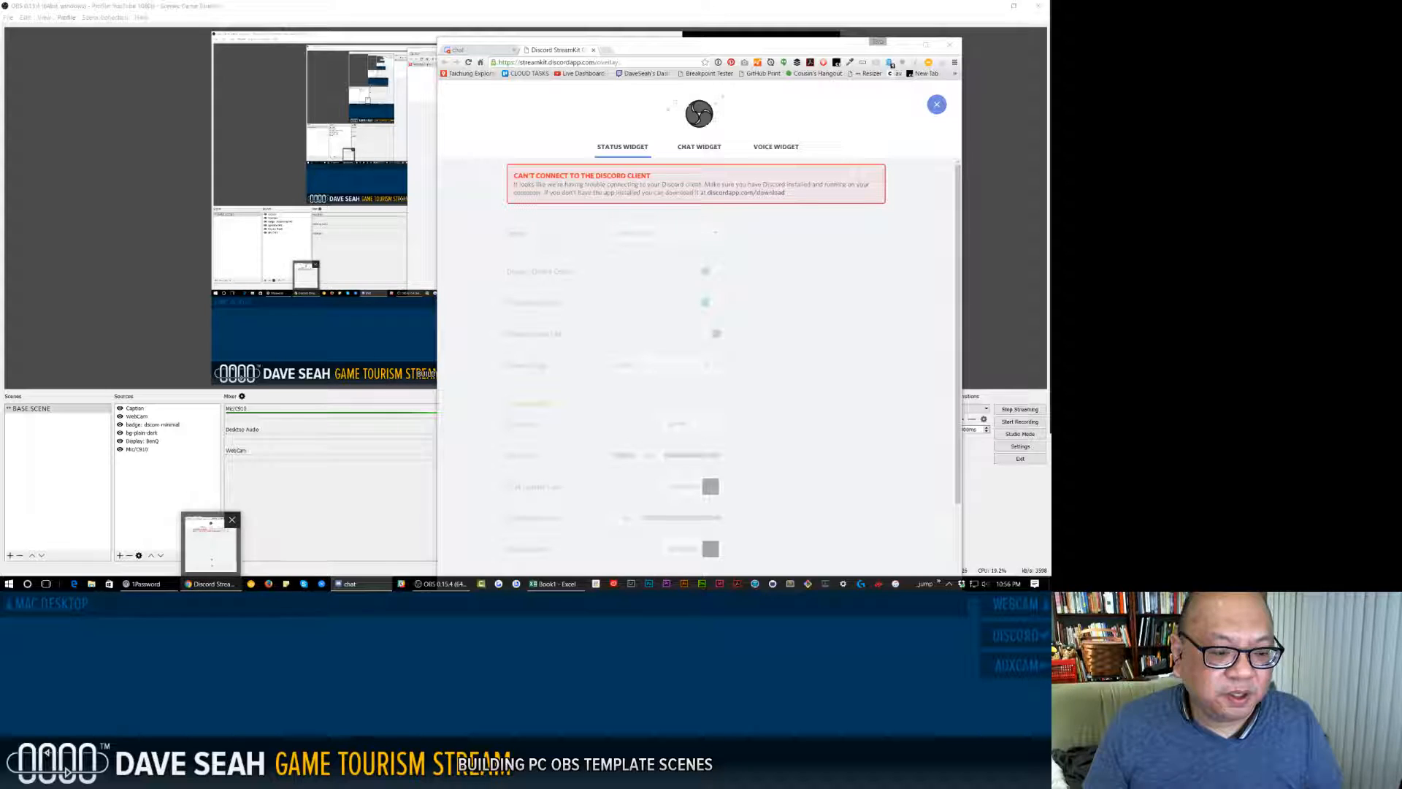
{"action": "left_click", "coordinate": [47, 585]}
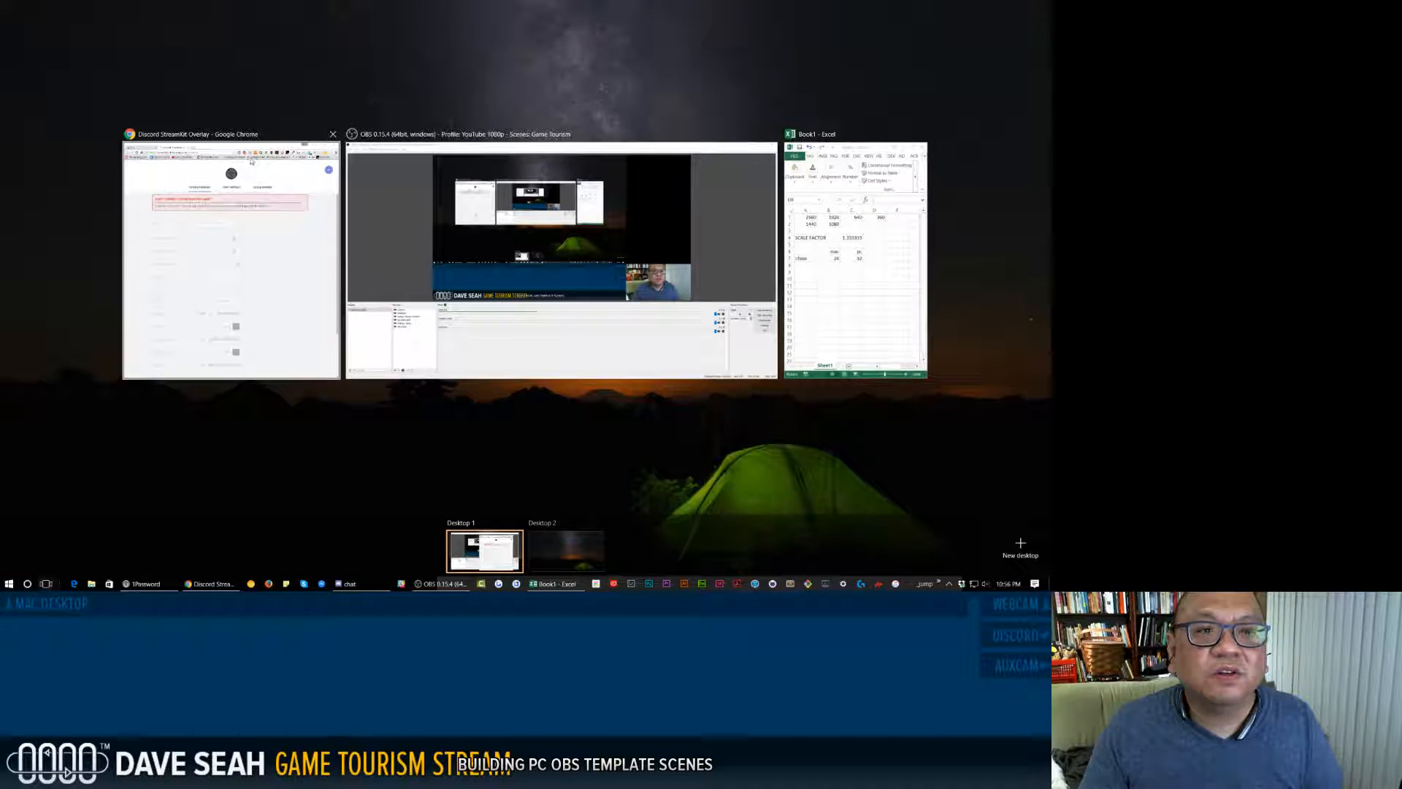
{"action": "left_click_drag", "start_coordinate": [251, 161], "coordinate": [582, 554]}
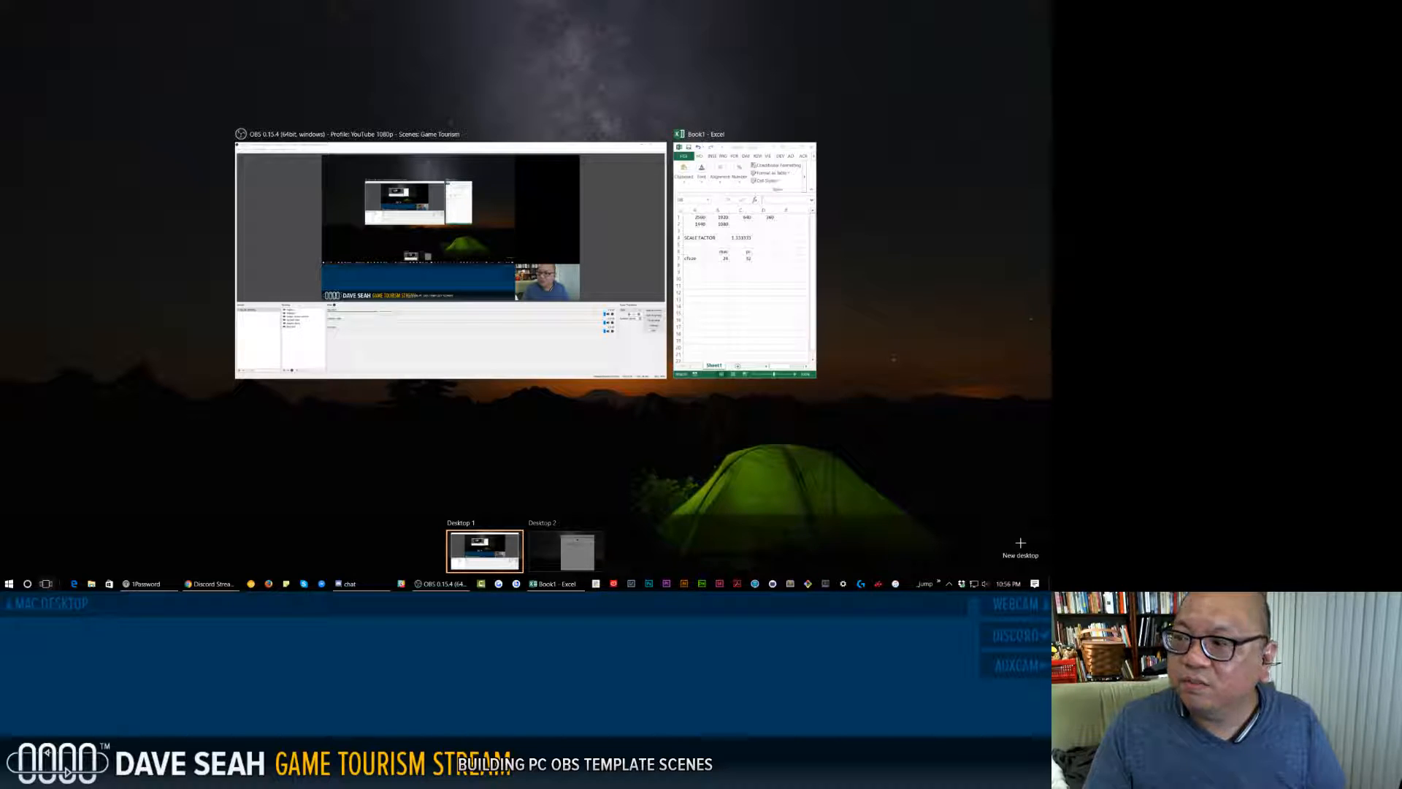
{"action": "left_click", "coordinate": [1032, 155]}
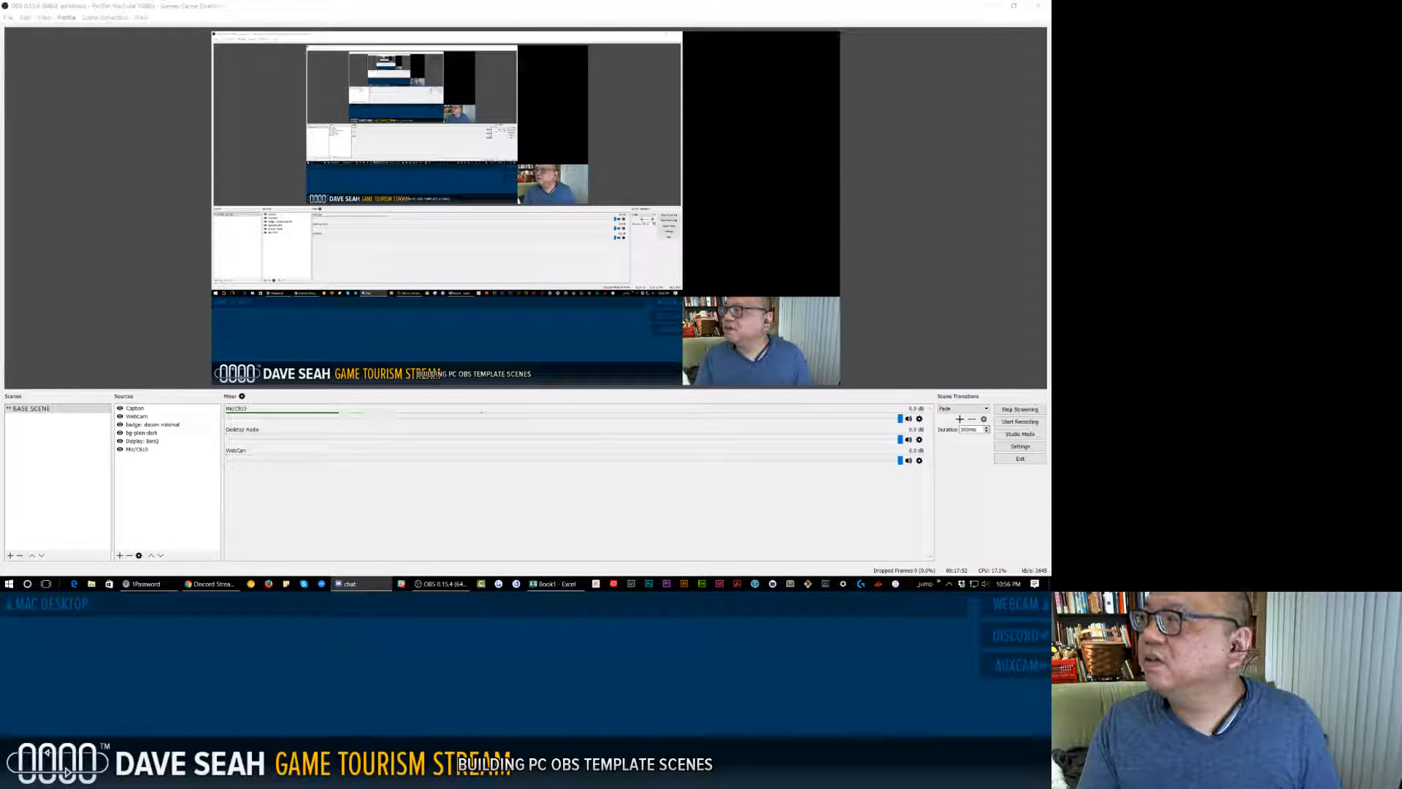
Bring the Discord client onto the captured display and move it to the Desktop 2 virtual desktop.
{"action": "left_click_drag", "start_coordinate": [1399, 132], "coordinate": [687, 65]}
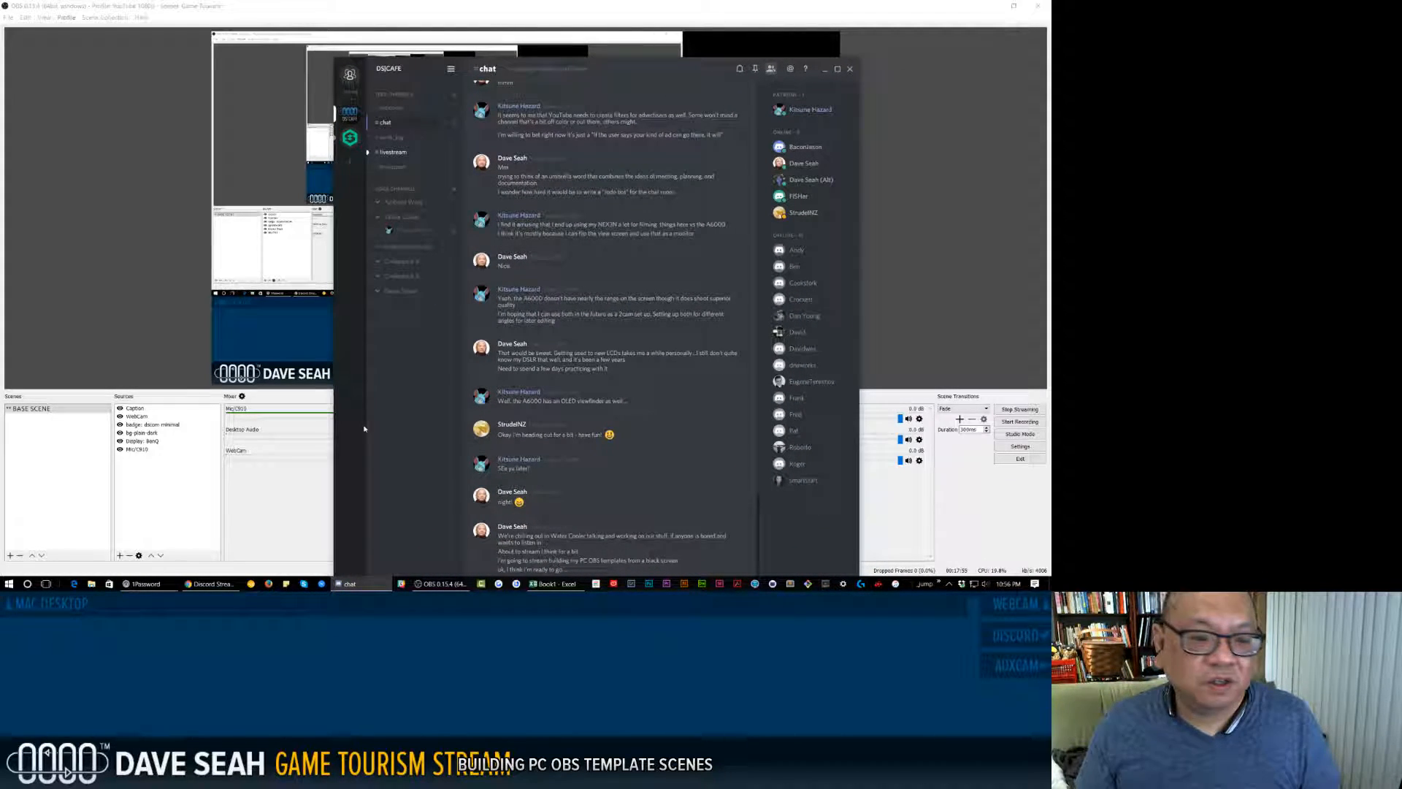
{"action": "left_click", "coordinate": [46, 584]}
{"action": "left_click_drag", "start_coordinate": [342, 228], "coordinate": [555, 546]}
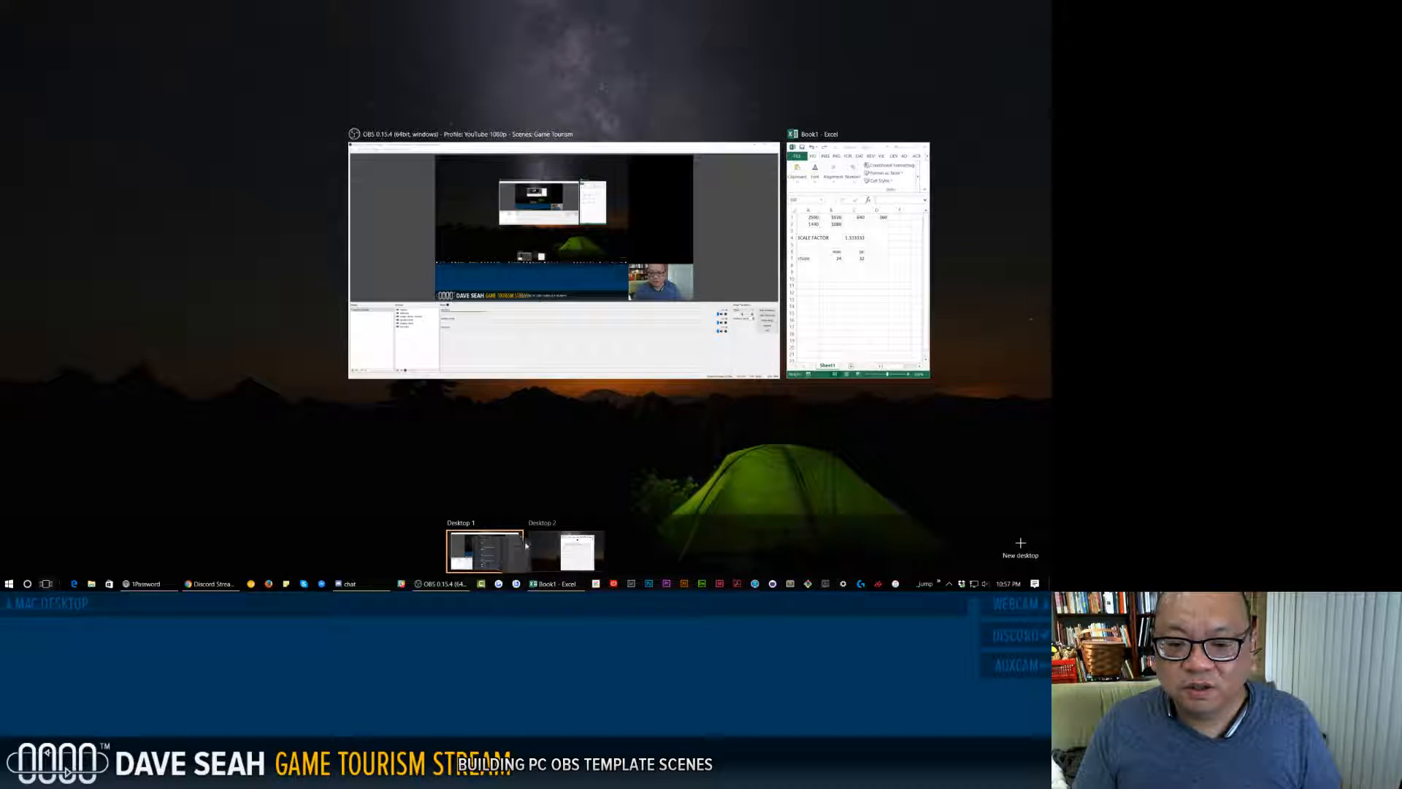
Switch to Desktop 2 and snap the Discord client to the left half of the display, beside the StreamKit browser window.
{"action": "left_click", "coordinate": [553, 547]}
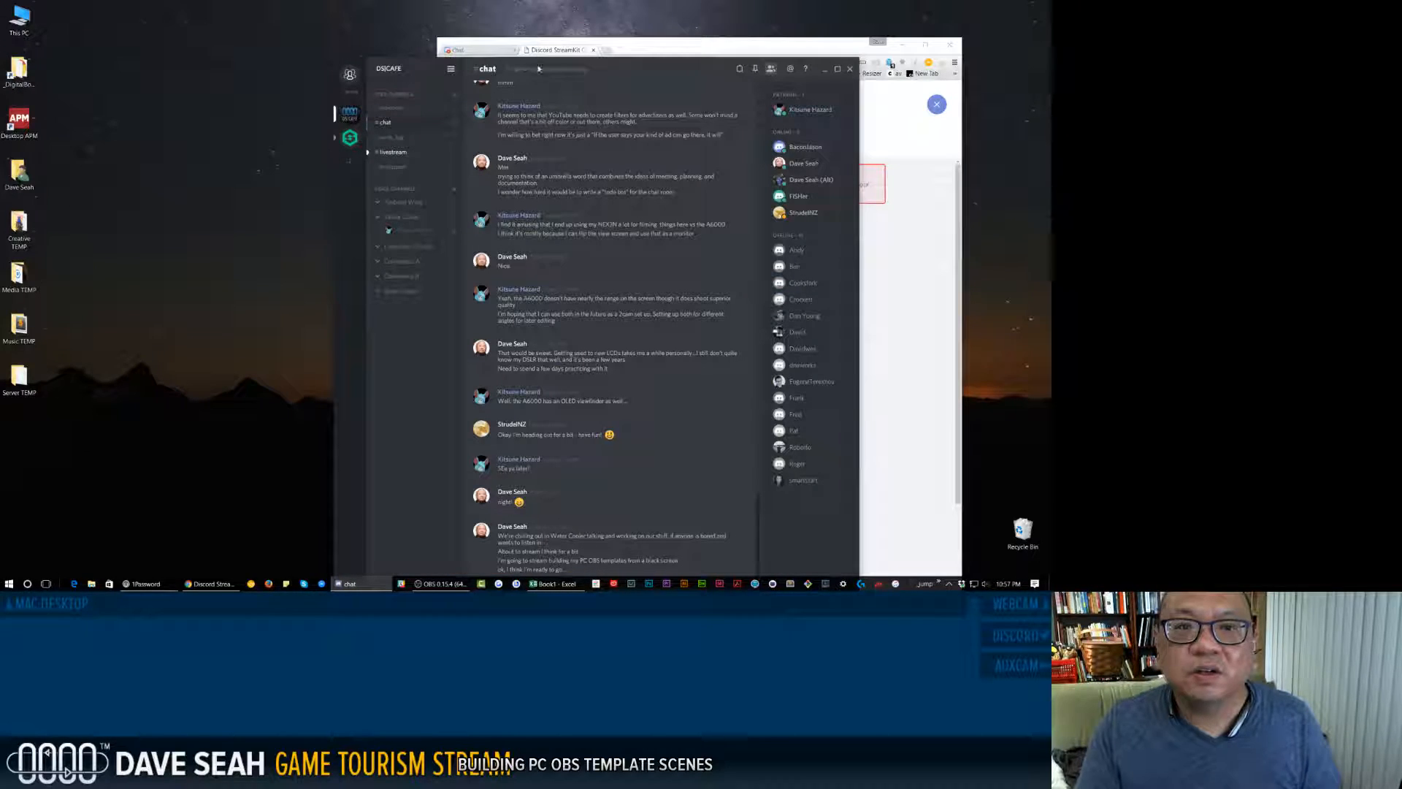
{"action": "key", "text": "super+Left"}
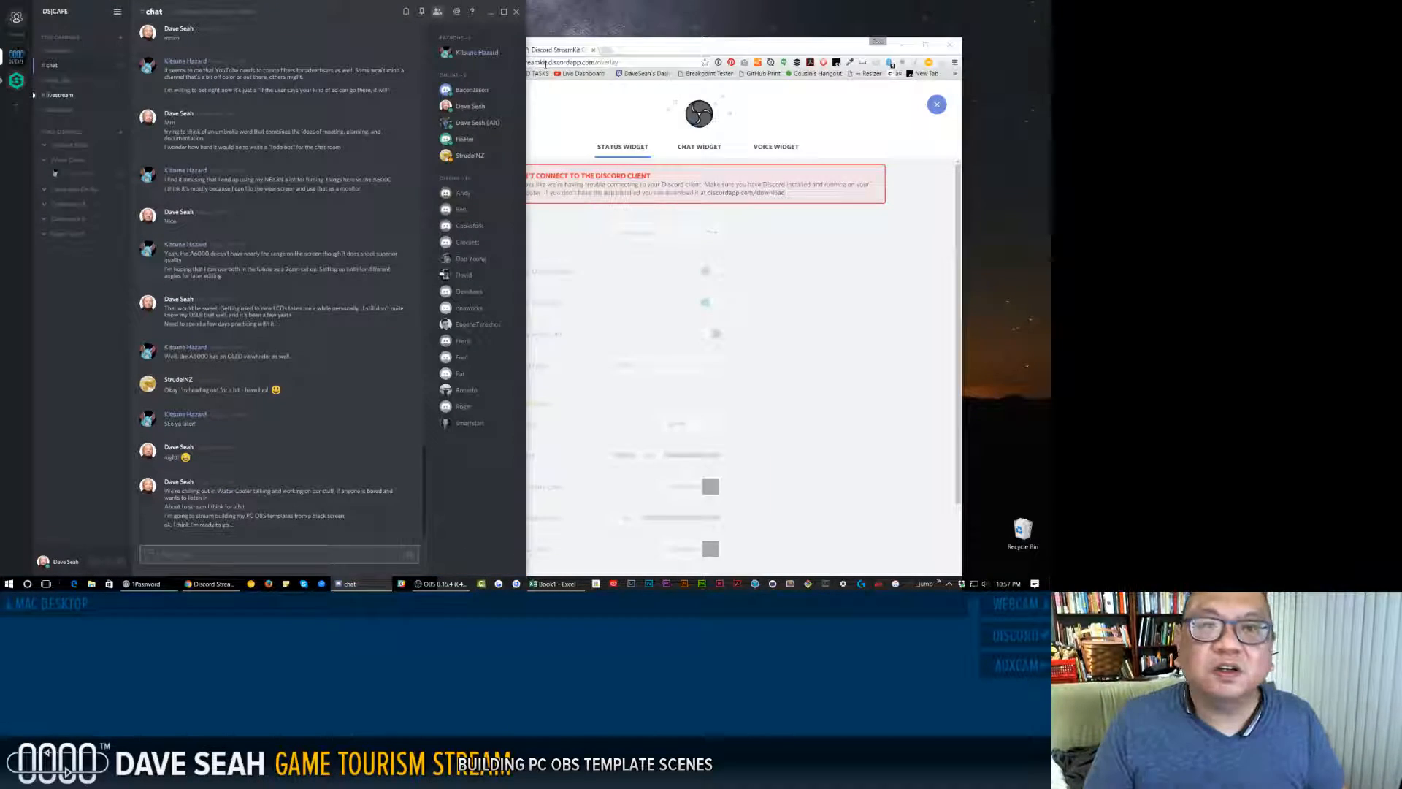
Snap the StreamKit browser window to the right half of the display, beside the Discord client.
{"action": "key", "text": "Escape"}
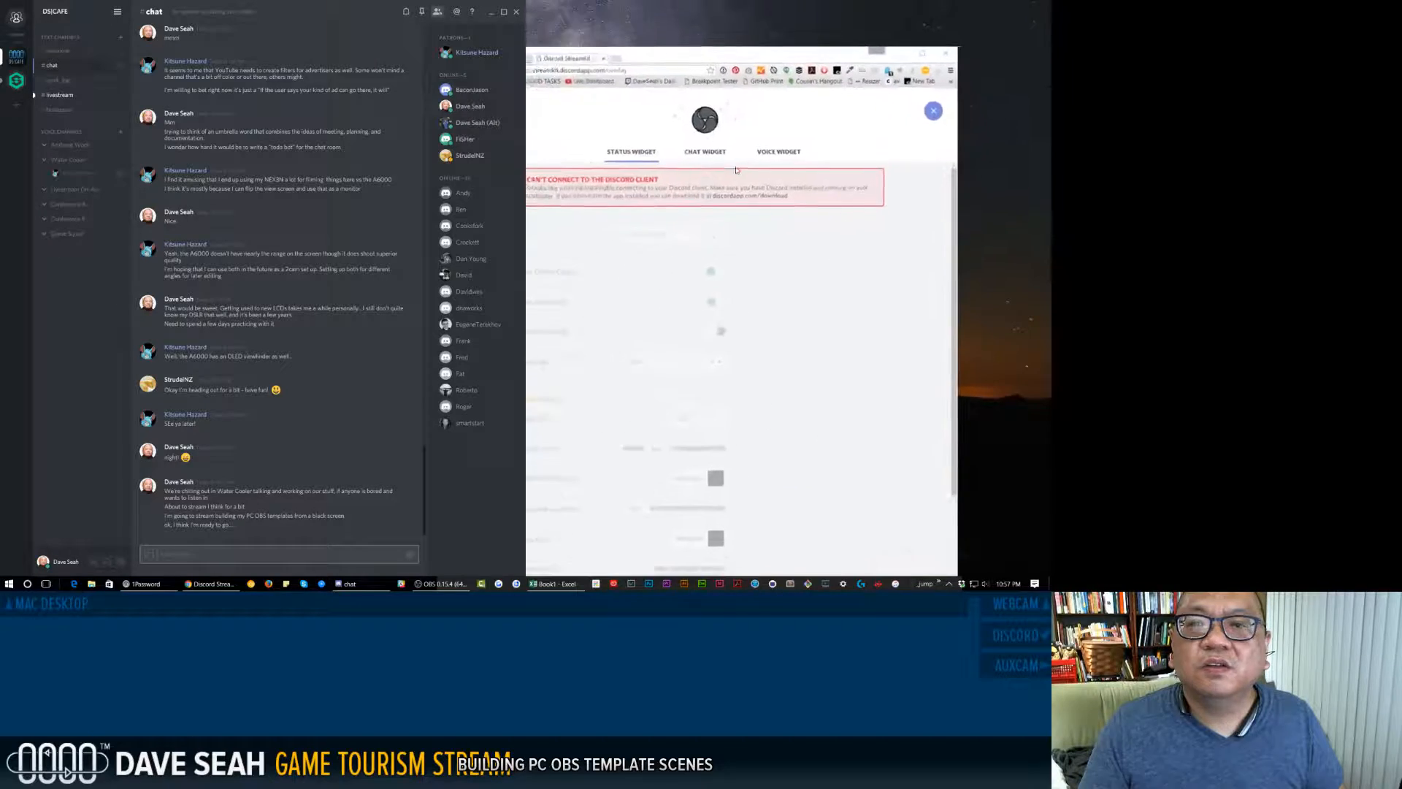
{"action": "key", "text": "super+Right"}
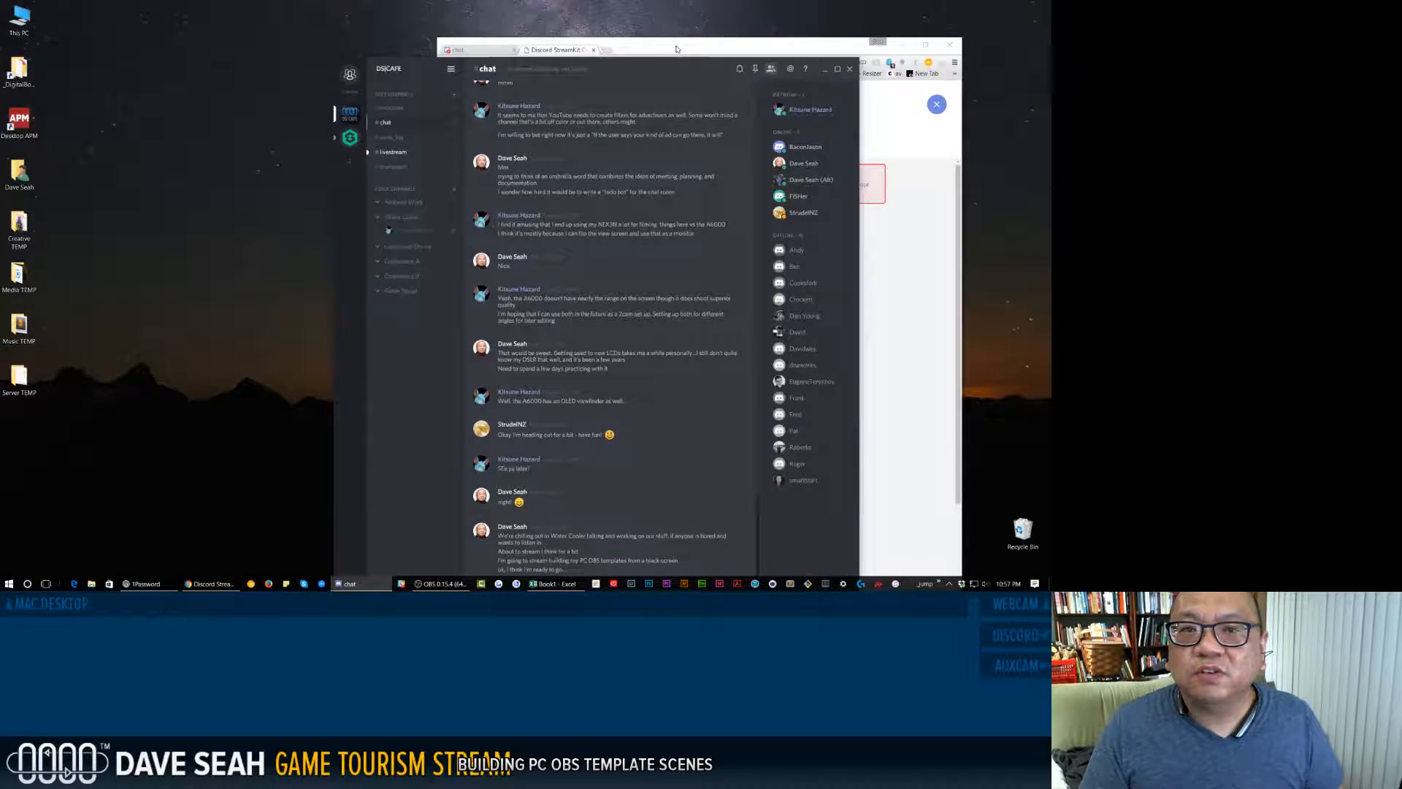
{"action": "key", "text": "super+Left"}
{"action": "left_click", "coordinate": [735, 119]}
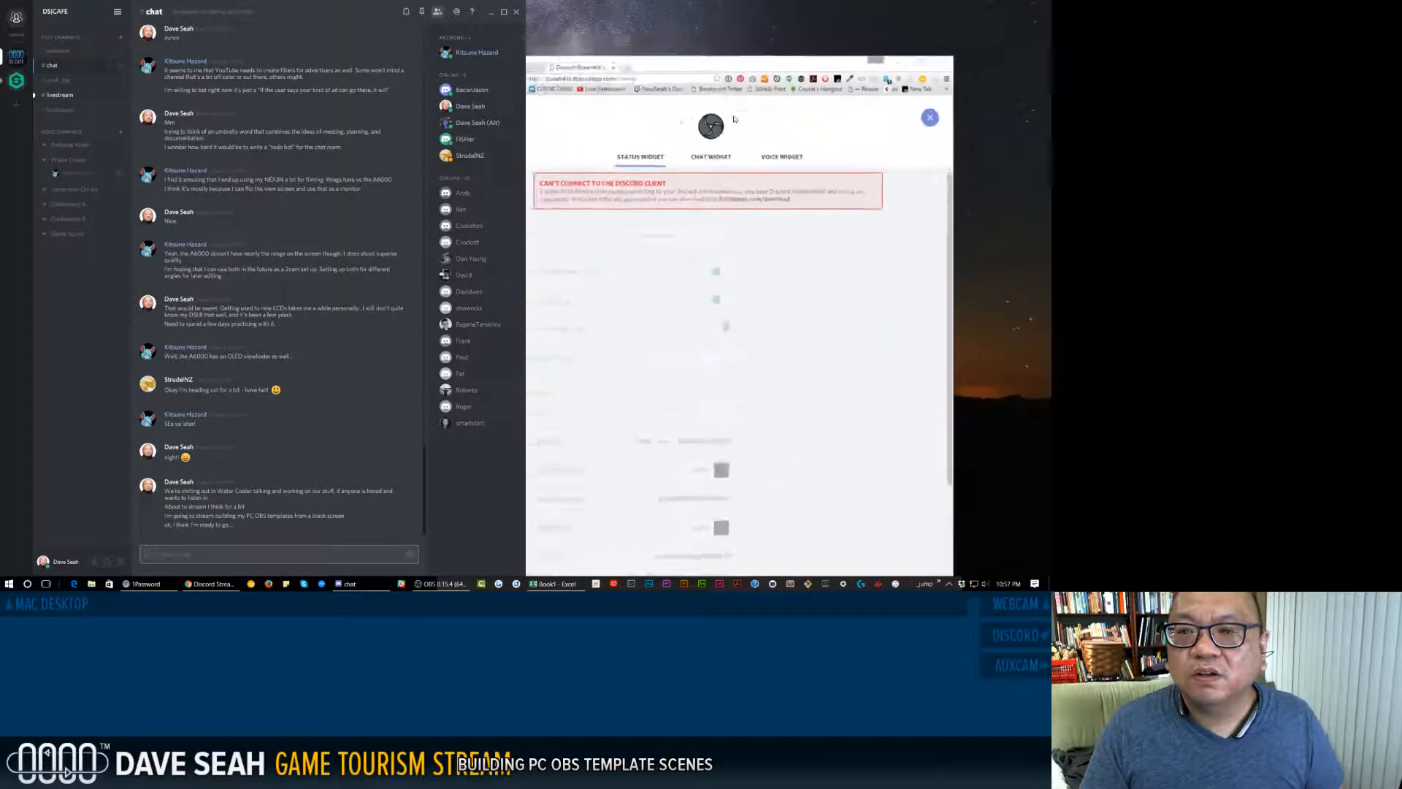
{"action": "key", "text": "super"}
{"action": "left_click", "coordinate": [732, 51]}
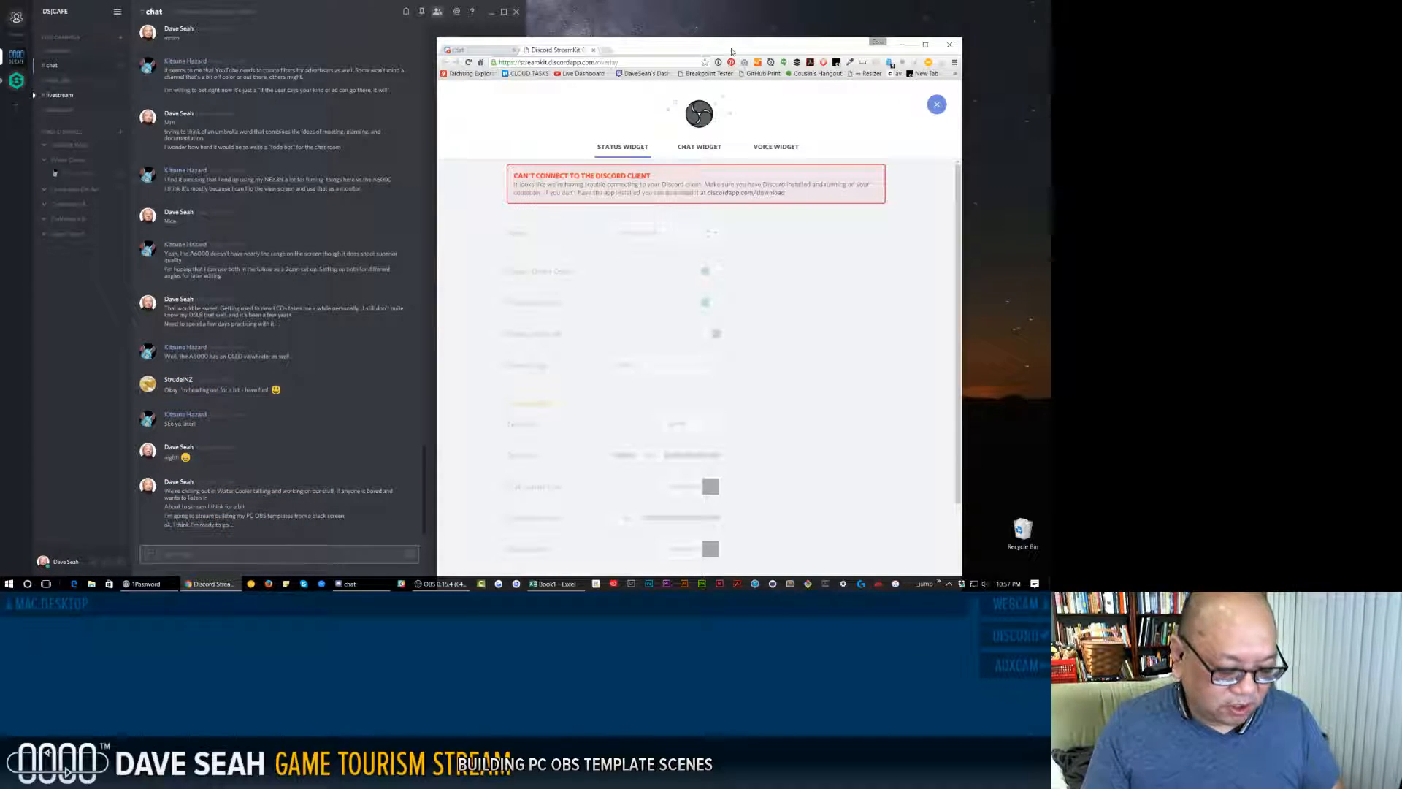
{"action": "key", "text": "super+Right"}
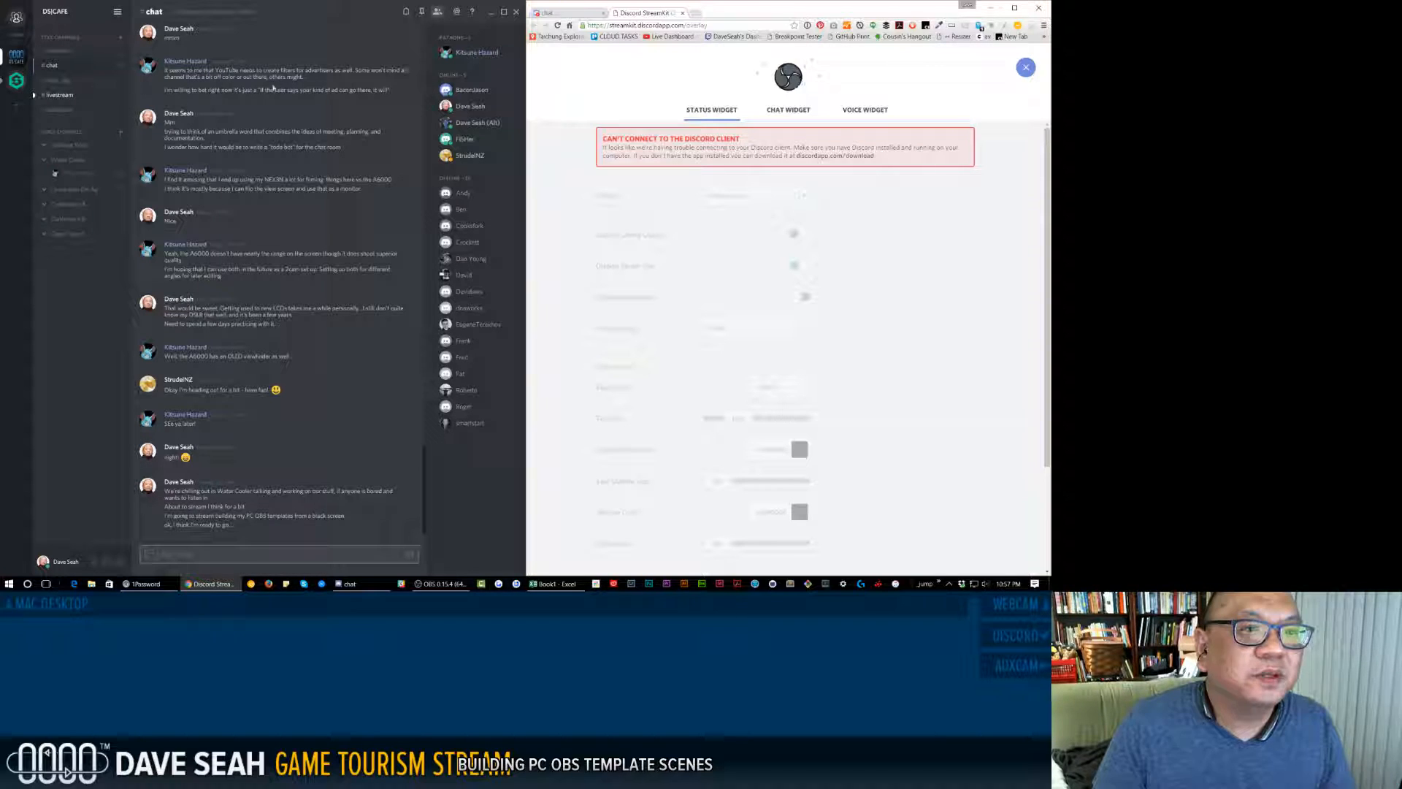
Join the Water Cooler voice channel in Discord, move your own user to Livestream On-Air, and return to the StreamKit browser window.
{"action": "left_click", "coordinate": [76, 164]}
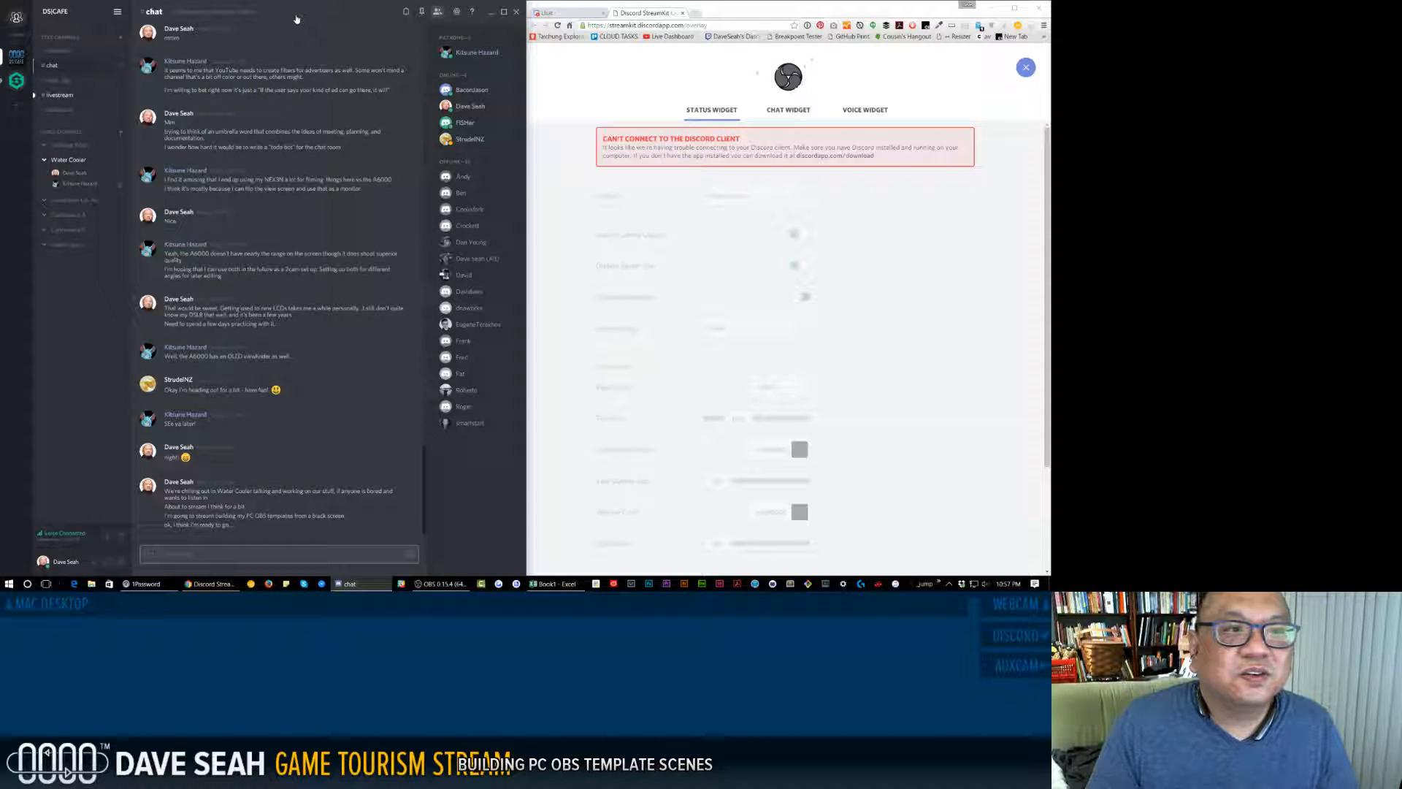
{"action": "left_click", "coordinate": [760, 14]}
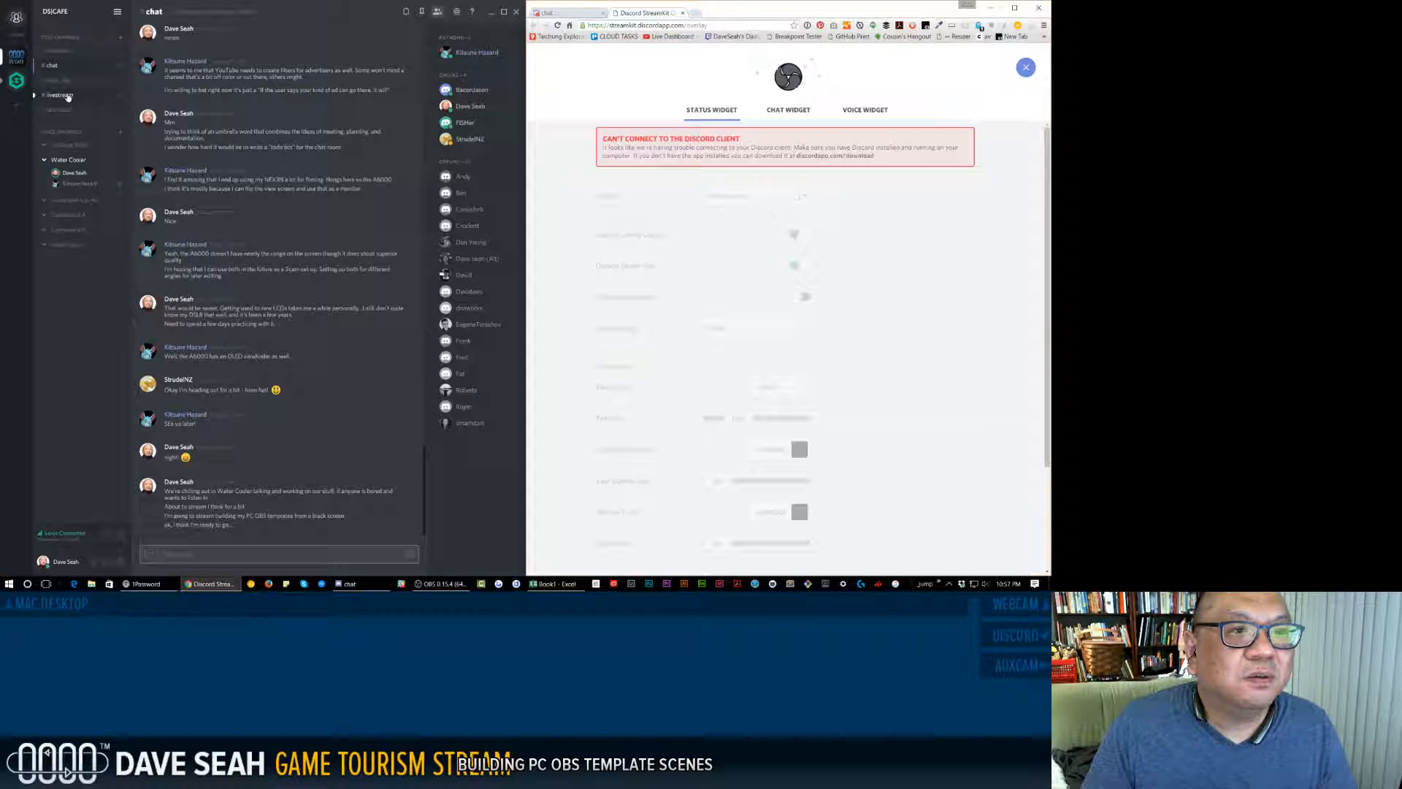
{"action": "left_click_drag", "start_coordinate": [85, 172], "coordinate": [87, 202]}
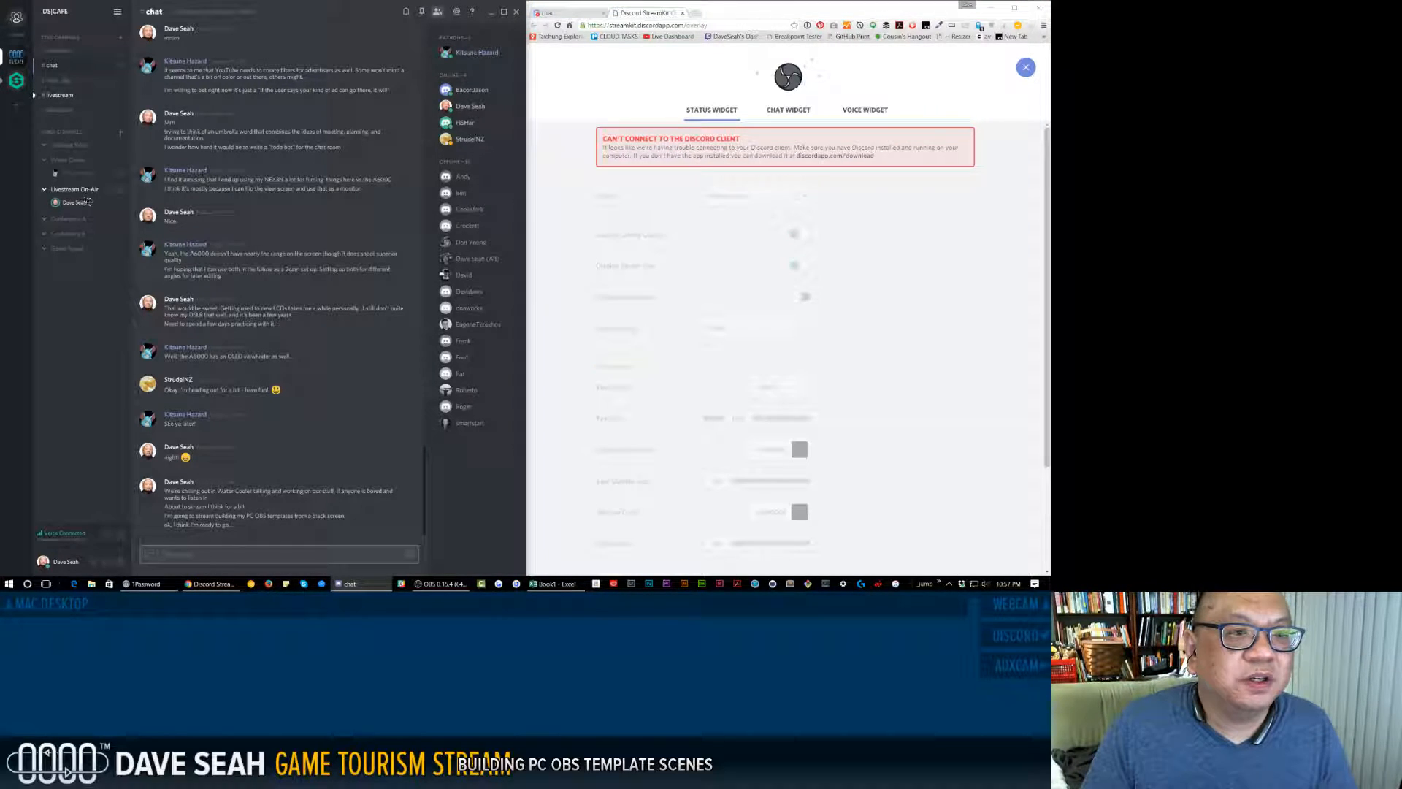
{"action": "left_click", "coordinate": [734, 16]}
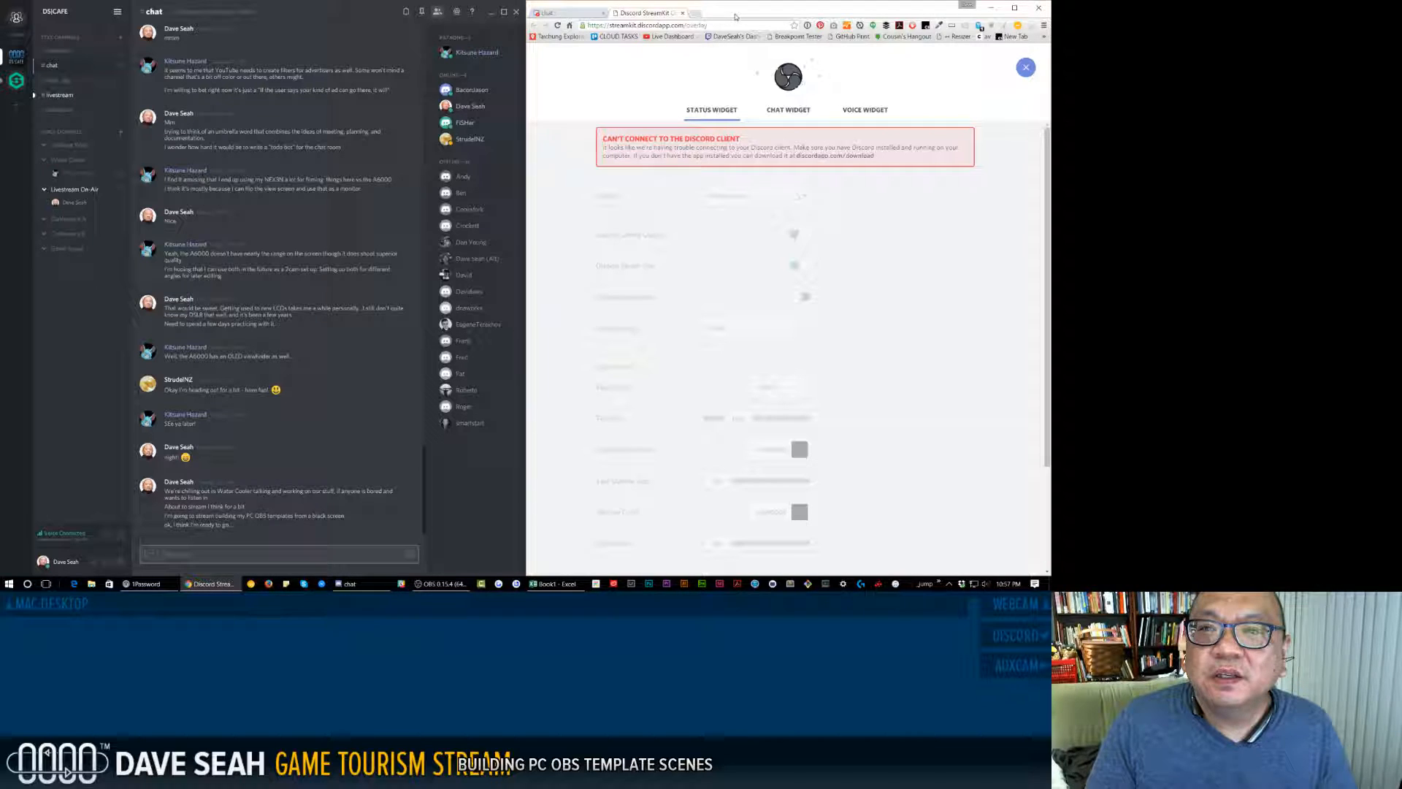
{"action": "left_click", "coordinate": [556, 26]}
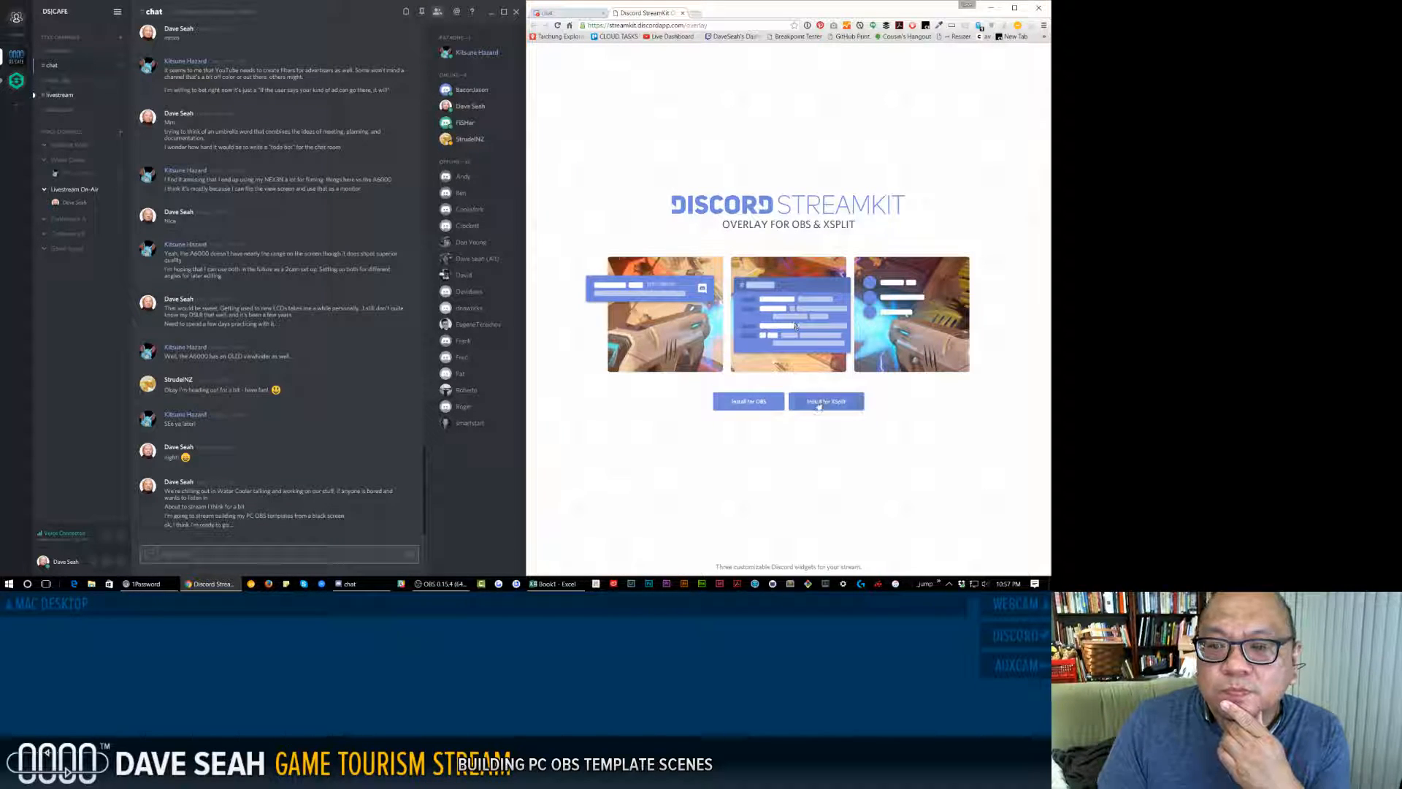
{"action": "left_click", "coordinate": [749, 402]}
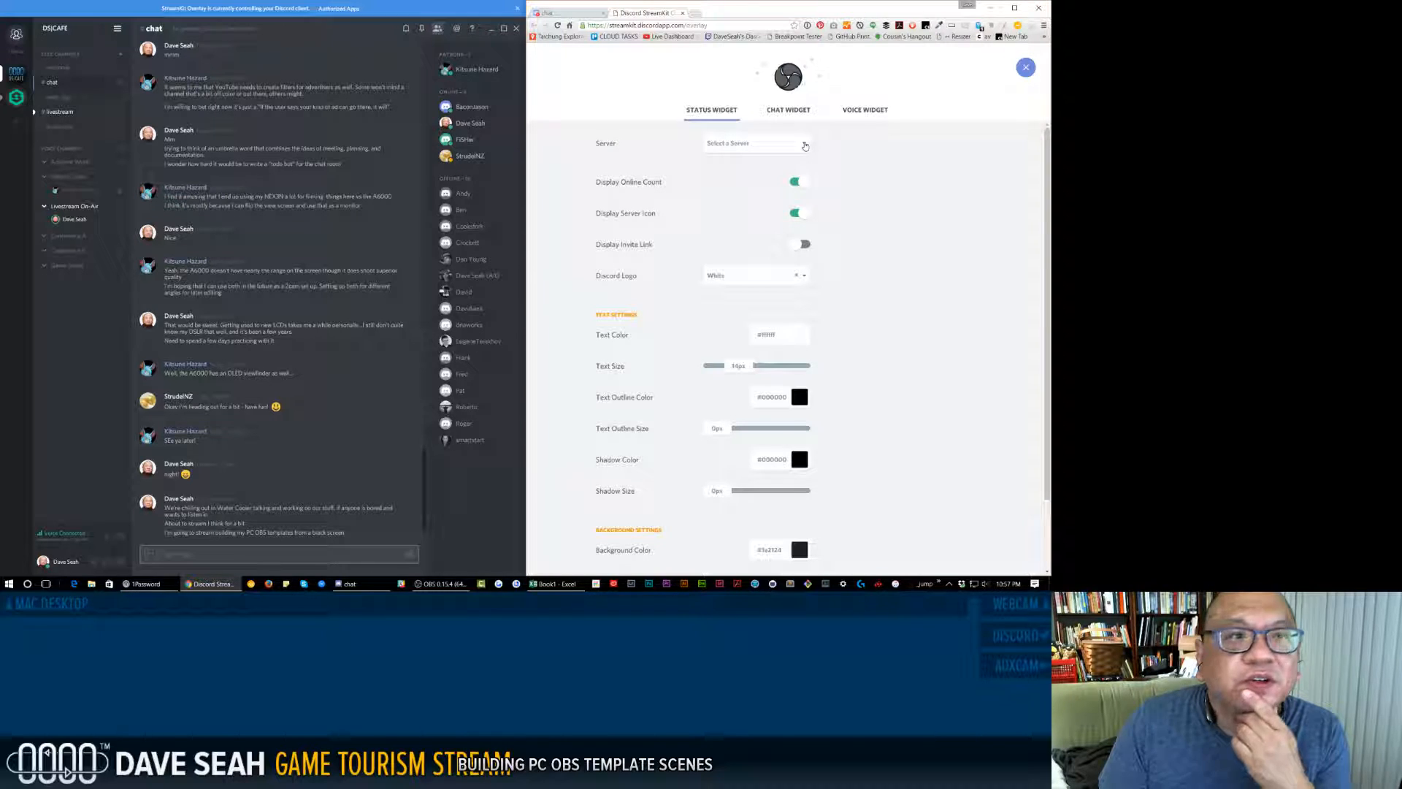
{"action": "left_click", "coordinate": [804, 145]}
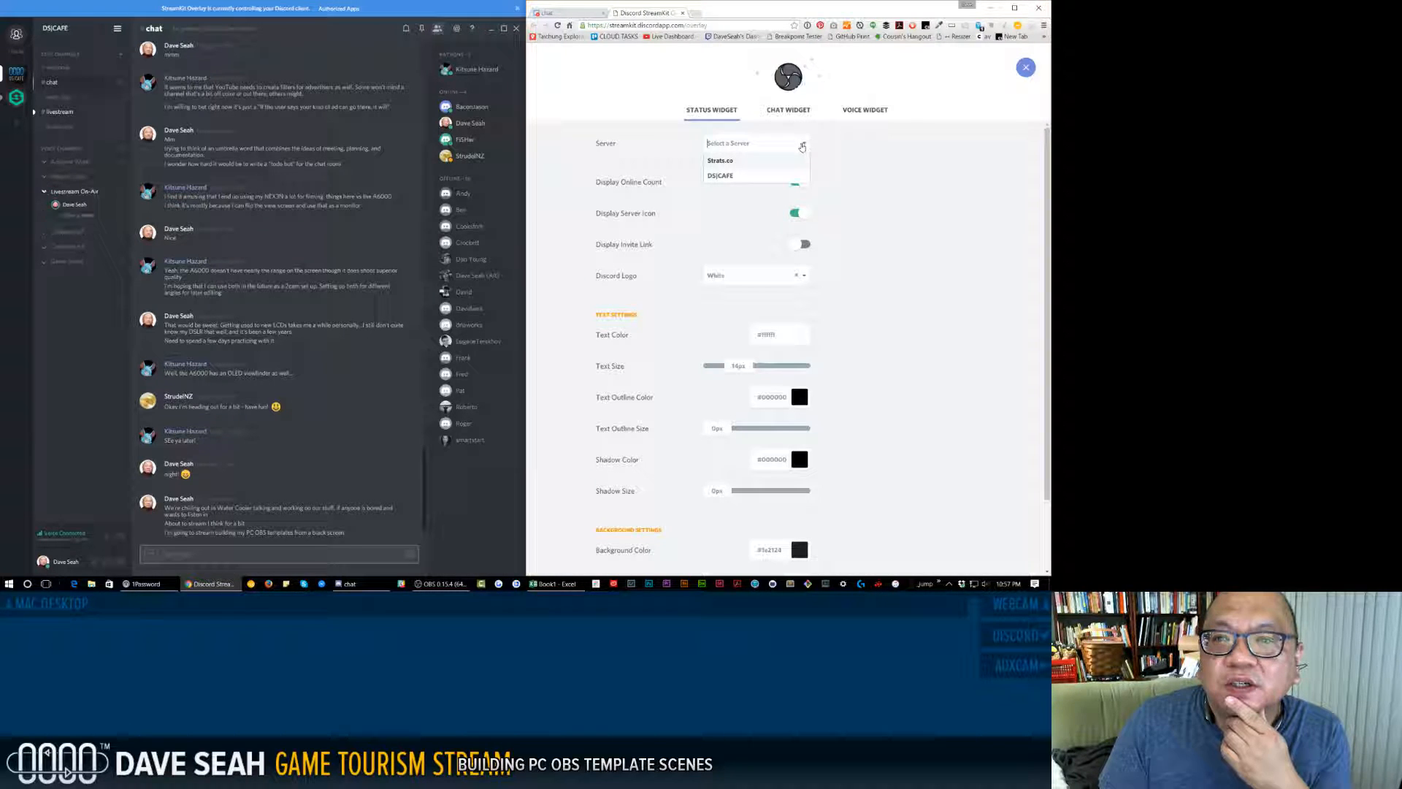
{"action": "left_click", "coordinate": [758, 182]}
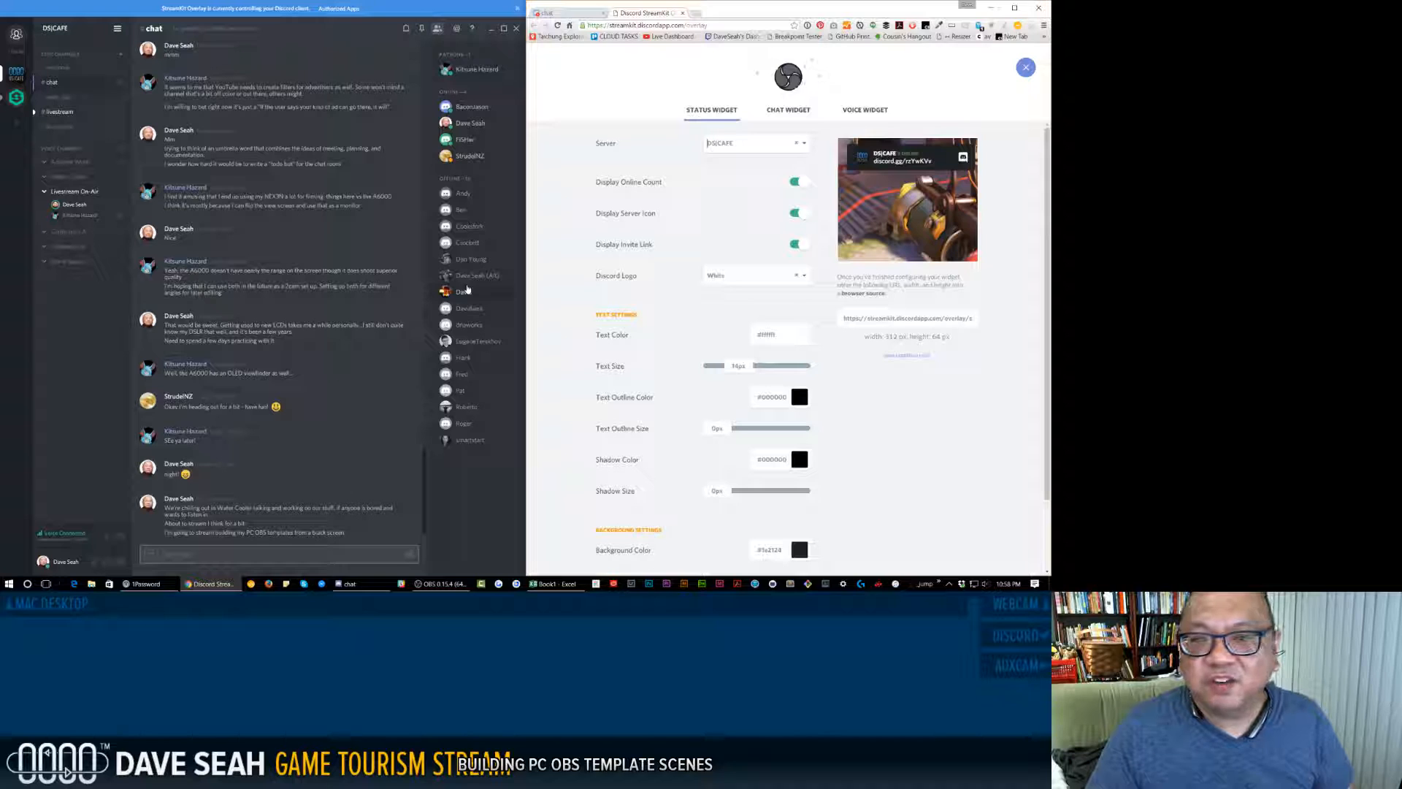
Return to OBS on the Desktop 1 virtual desktop.
{"action": "left_click", "coordinate": [523, 17]}
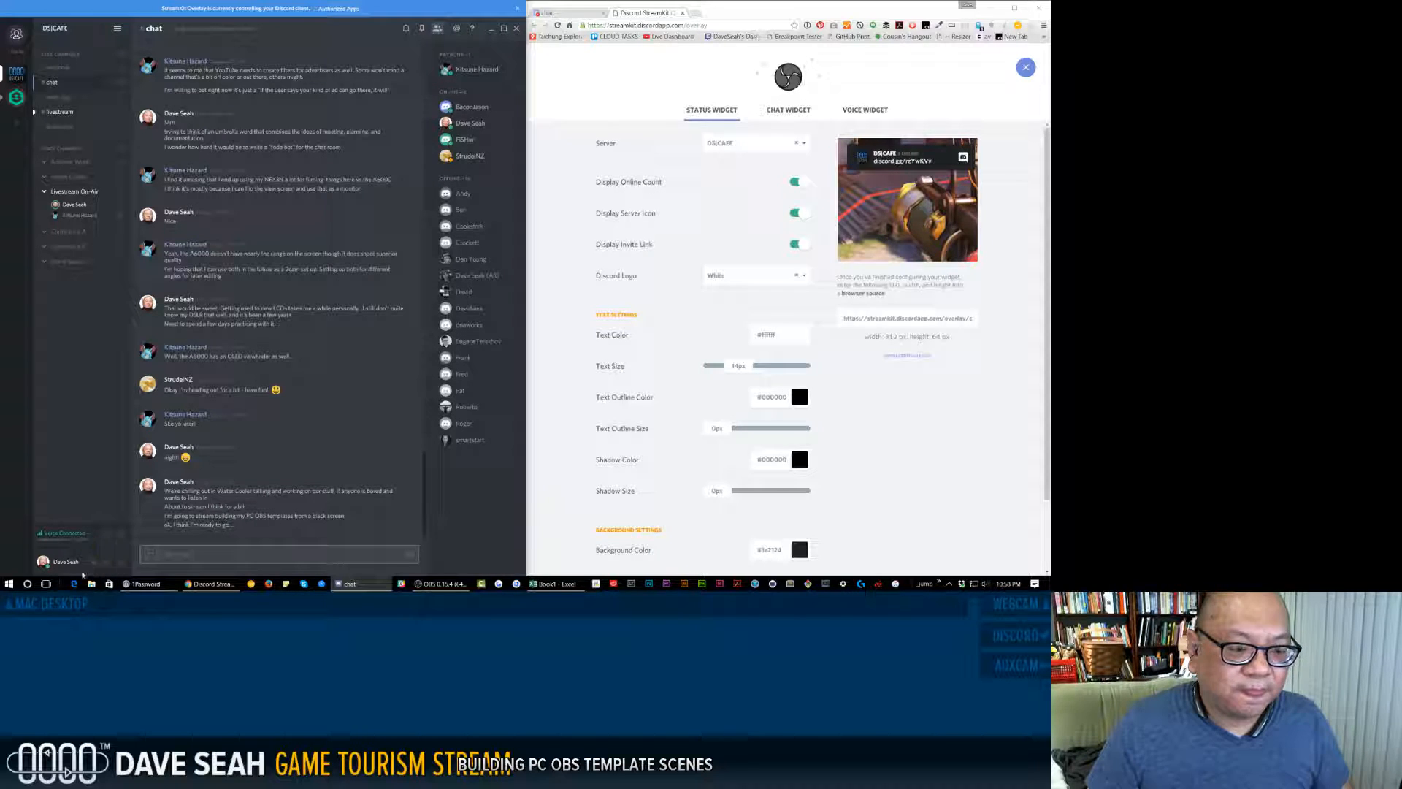
{"action": "left_click", "coordinate": [46, 584]}
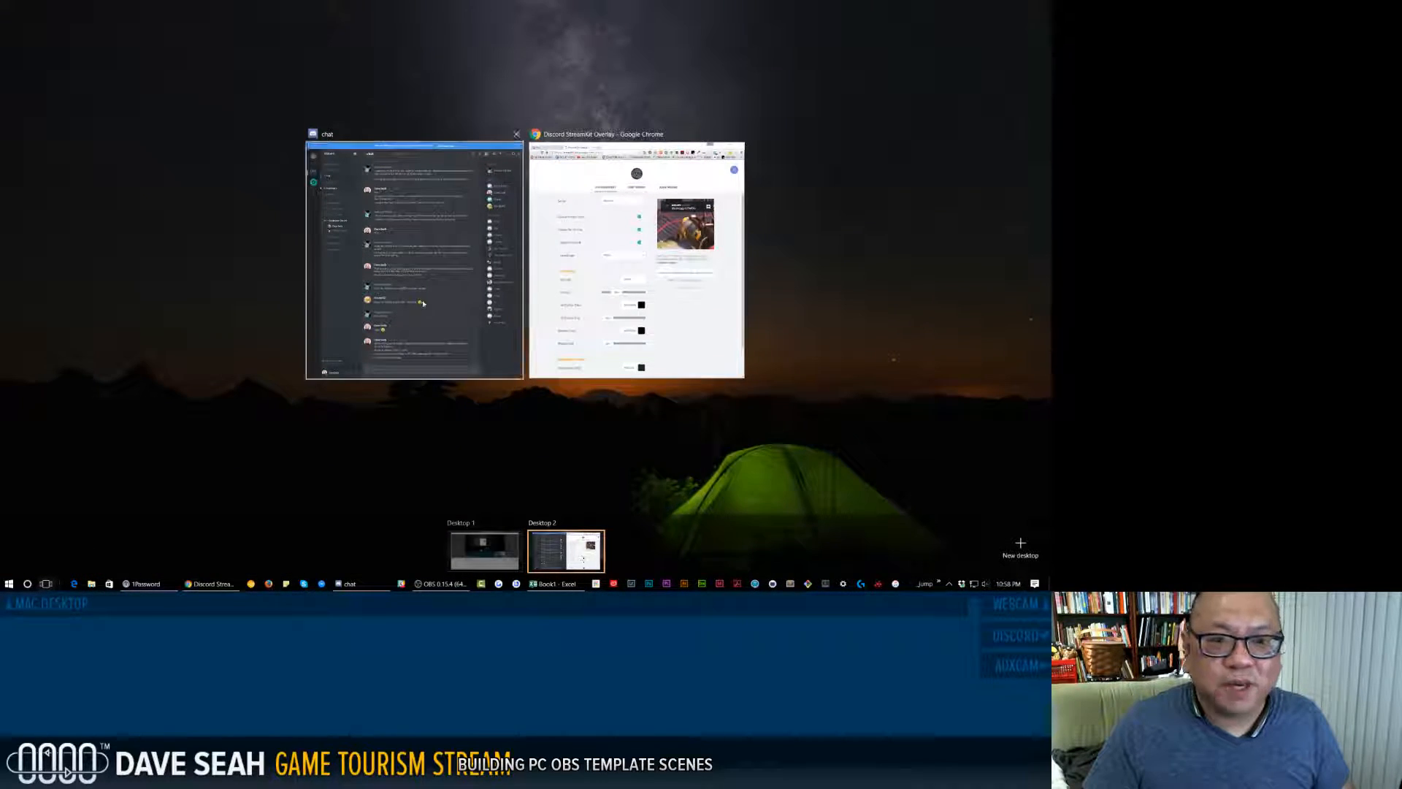
{"action": "left_click", "coordinate": [484, 550]}
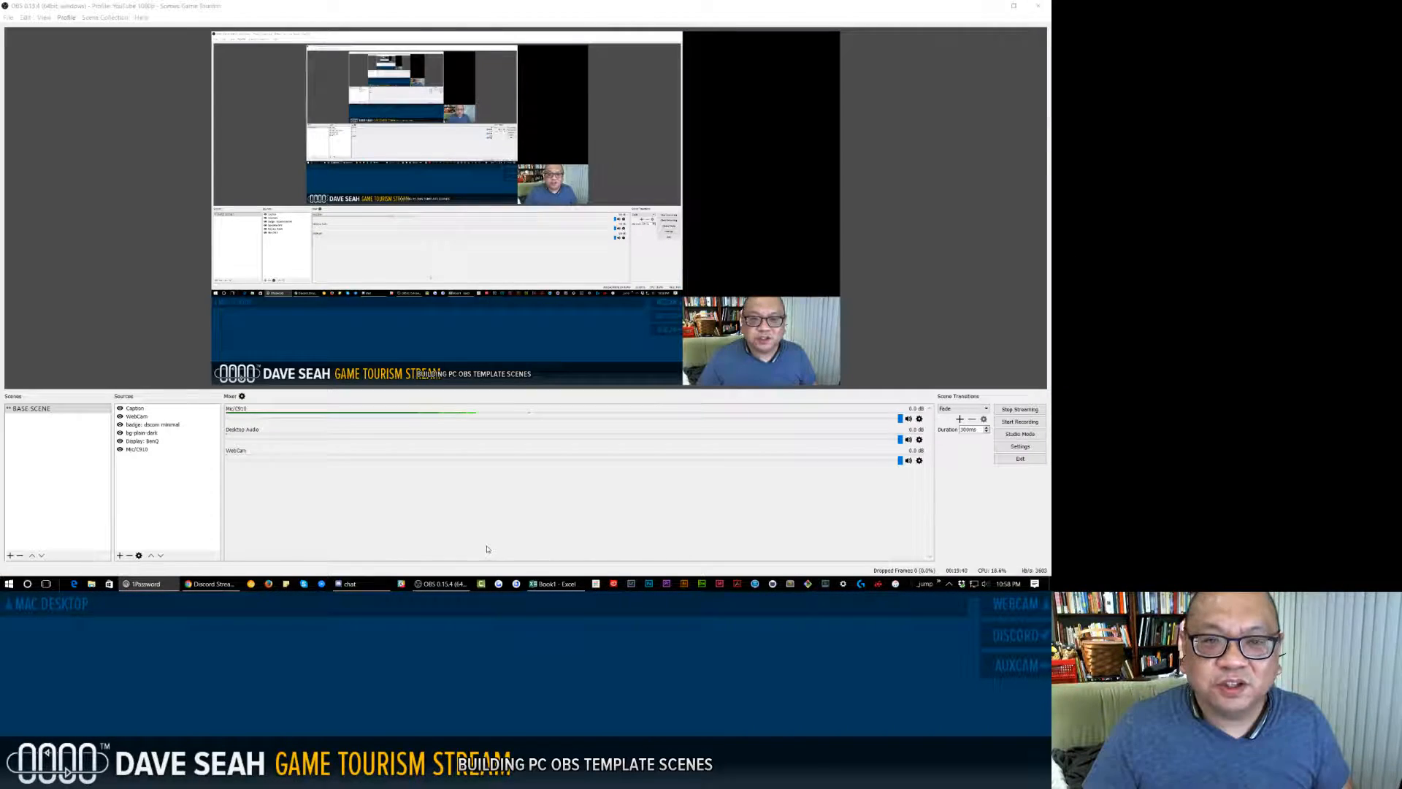
Add a new BrowserSource named DiscordChatBox to BASE SCENE.
{"action": "left_click", "coordinate": [120, 555]}
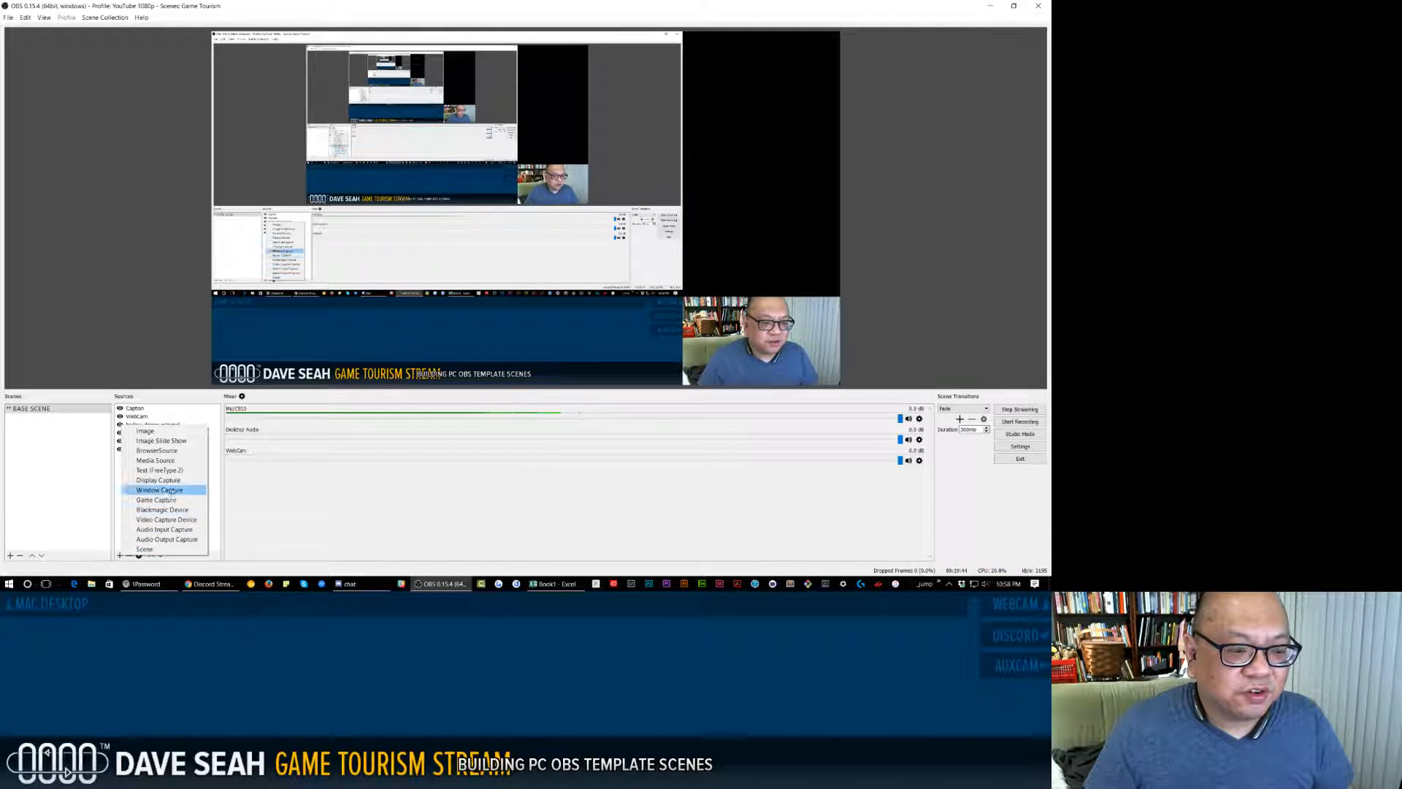
{"action": "left_click", "coordinate": [162, 460]}
{"action": "key", "text": "Escape"}
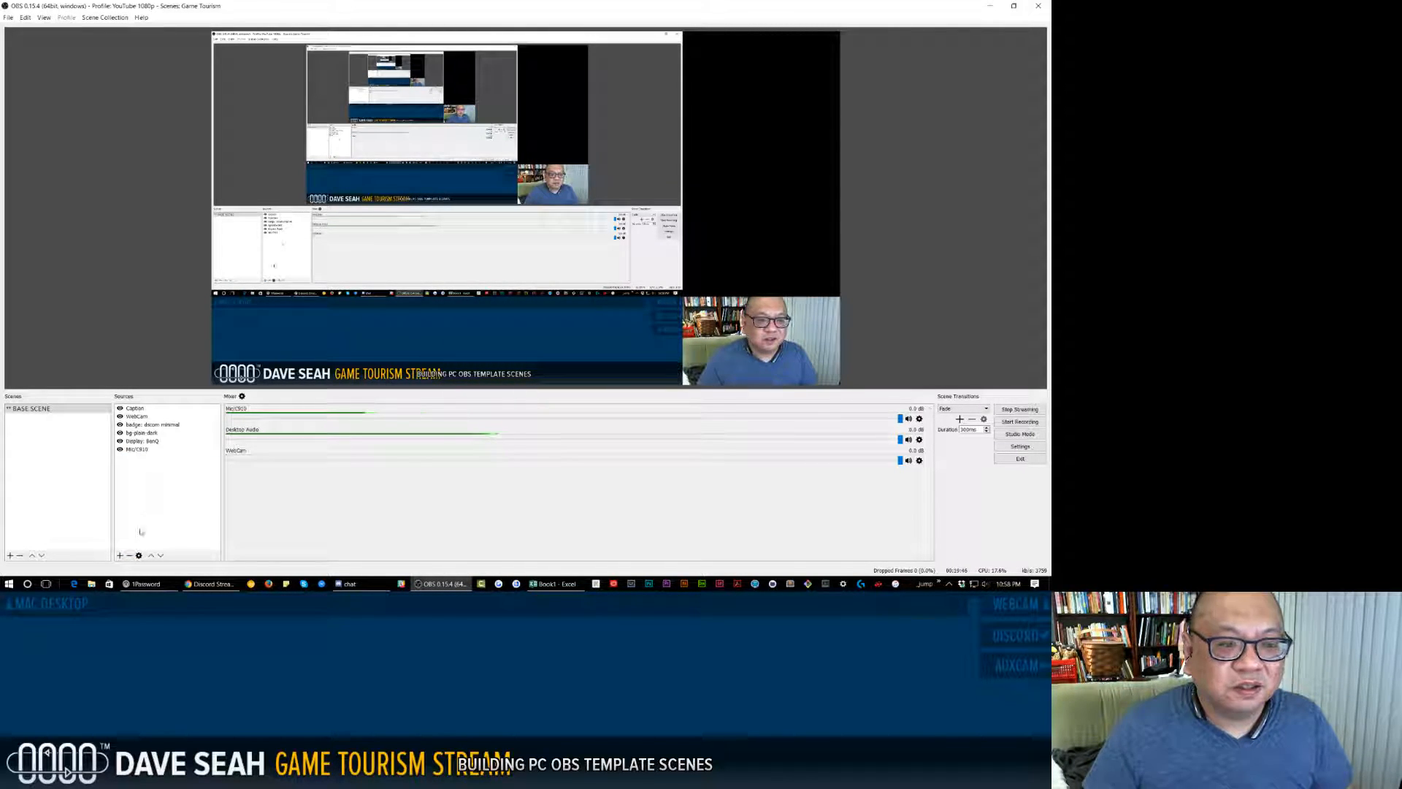
{"action": "left_click", "coordinate": [119, 555]}
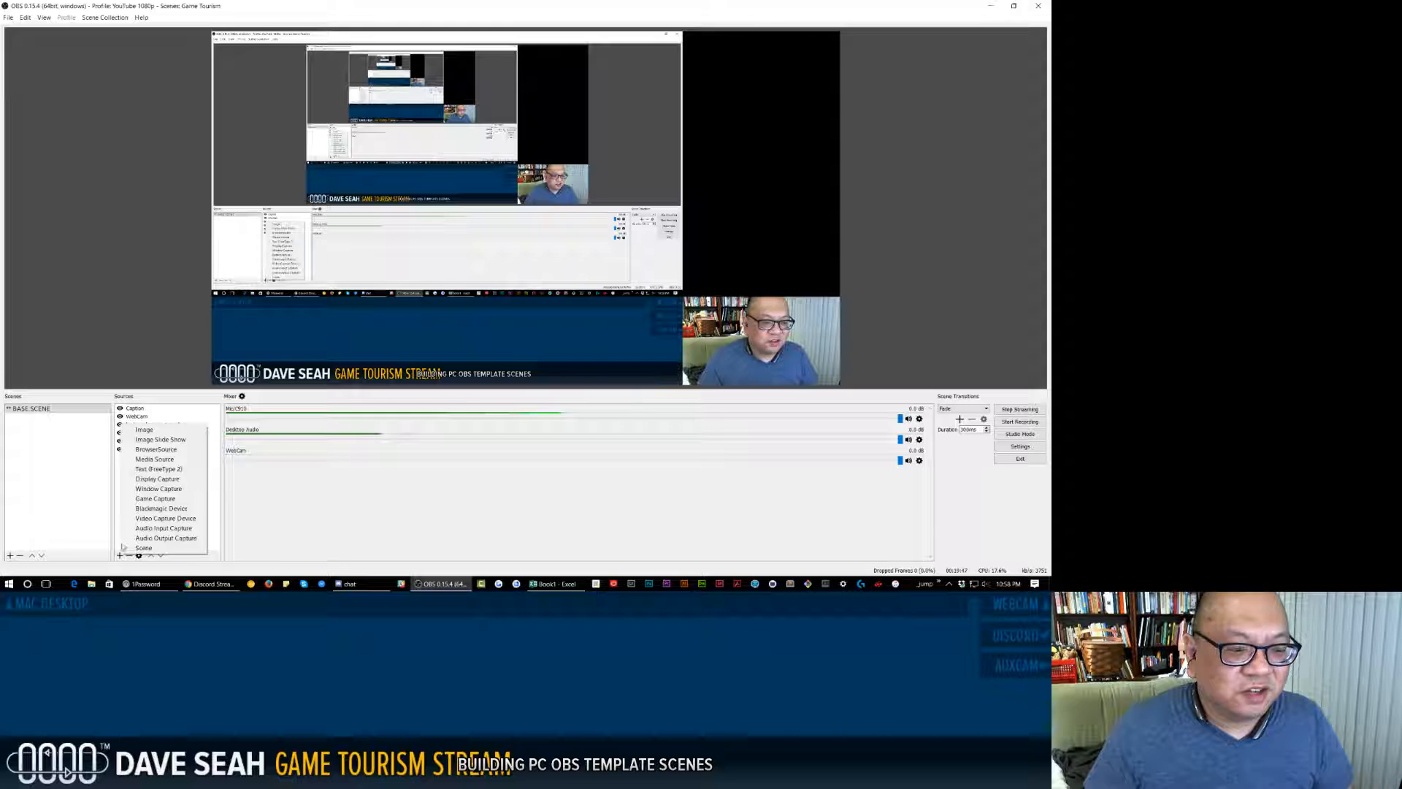
{"action": "left_click", "coordinate": [156, 450]}
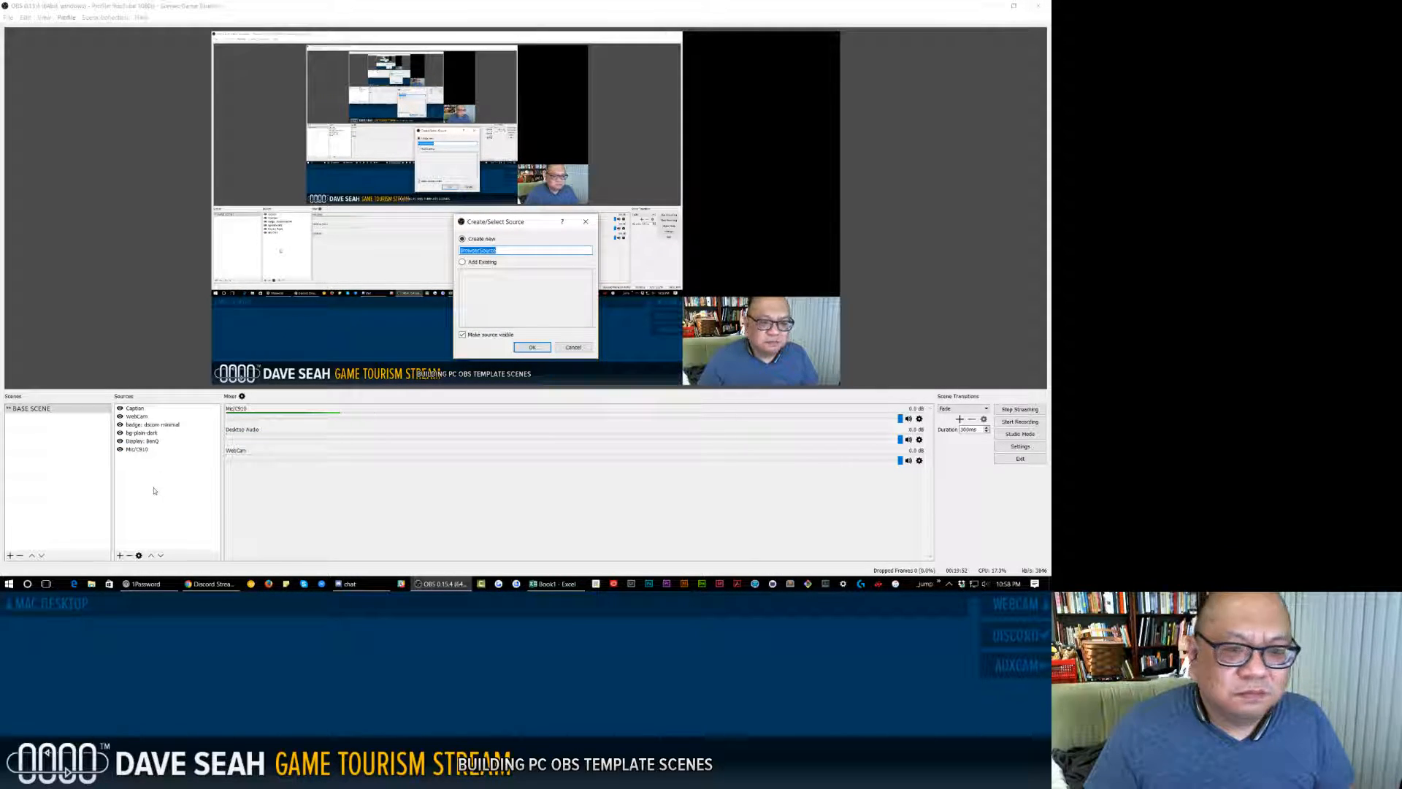
{"action": "left_click", "coordinate": [505, 249]}
{"action": "left_click_drag", "start_coordinate": [505, 249], "coordinate": [400, 246]}
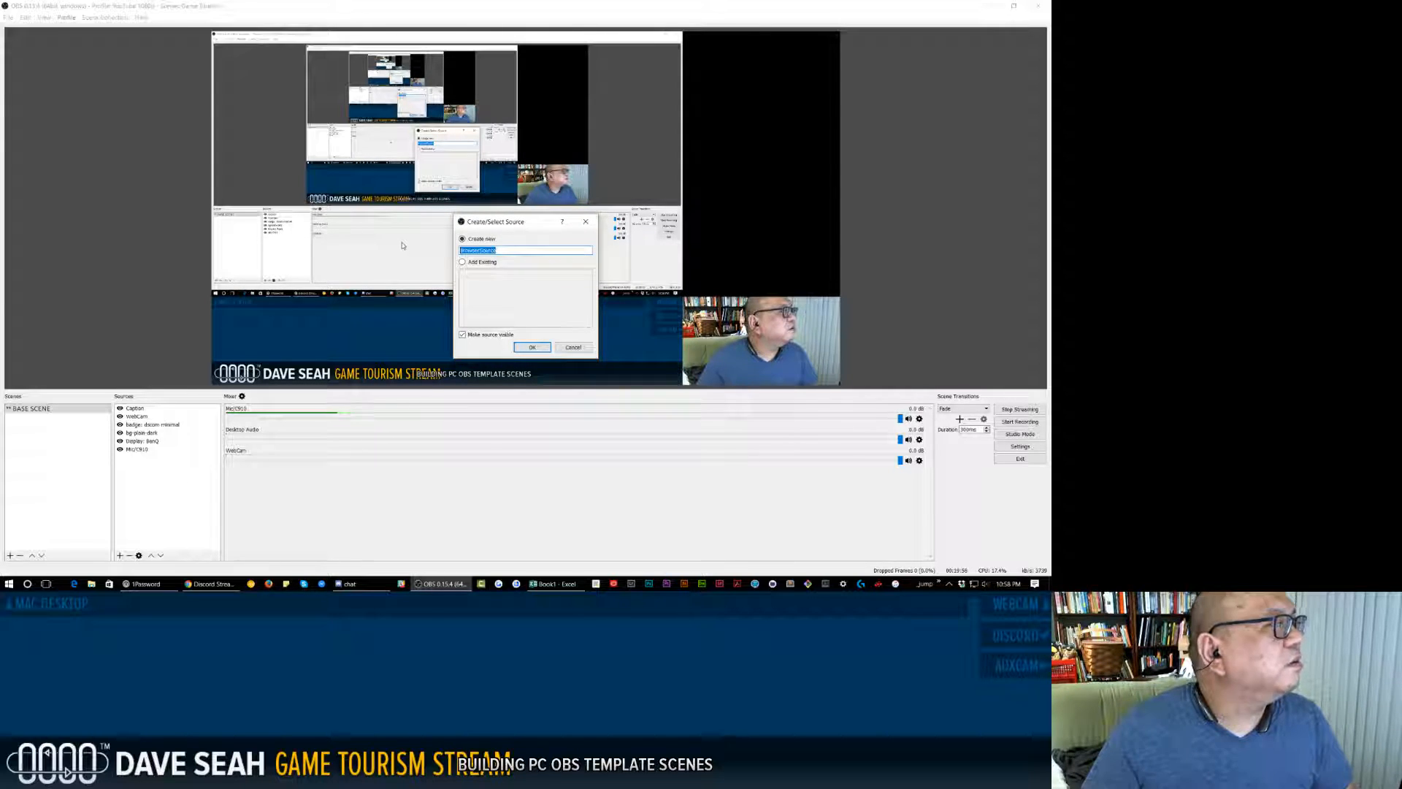
{"action": "type", "text": "DiscordChatBox"}
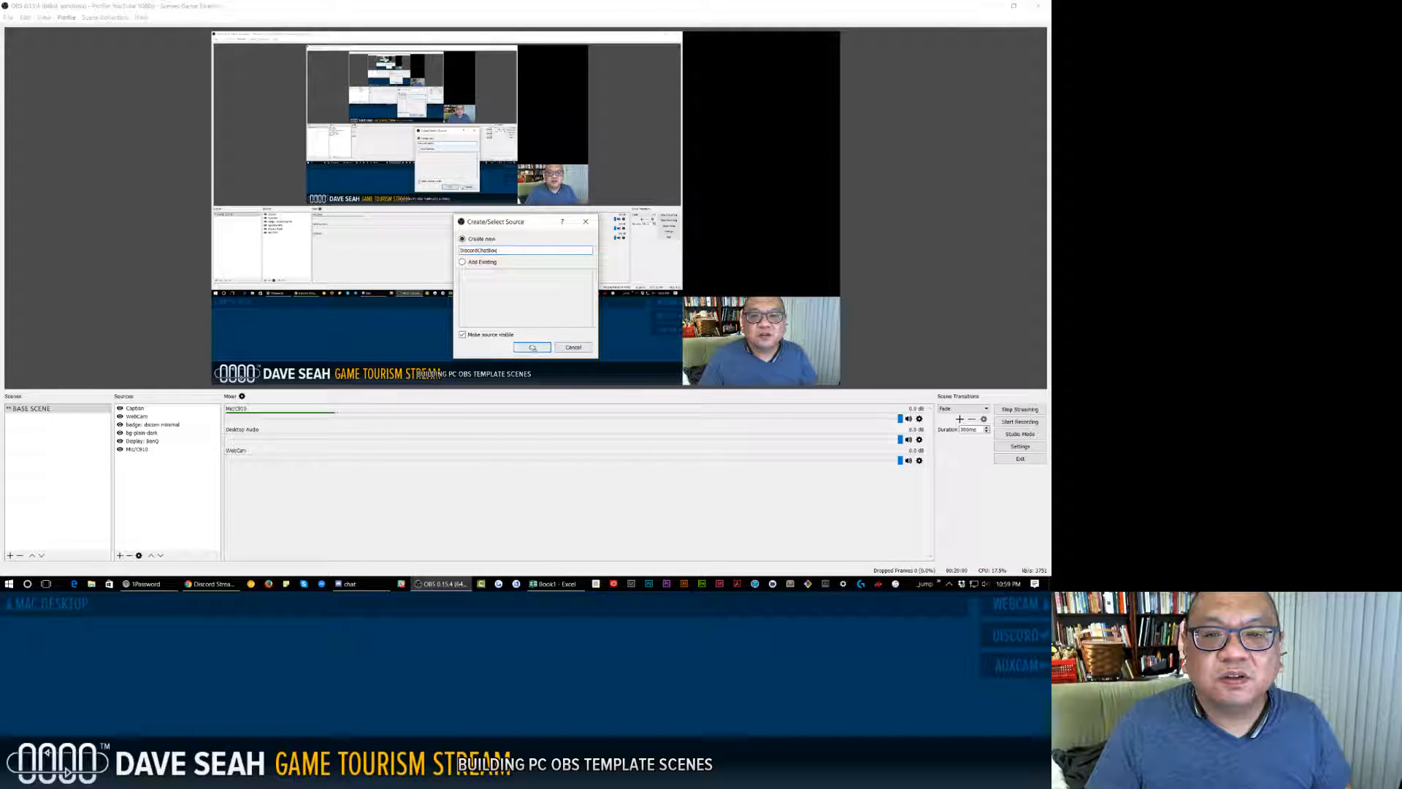
{"action": "left_click", "coordinate": [534, 348]}
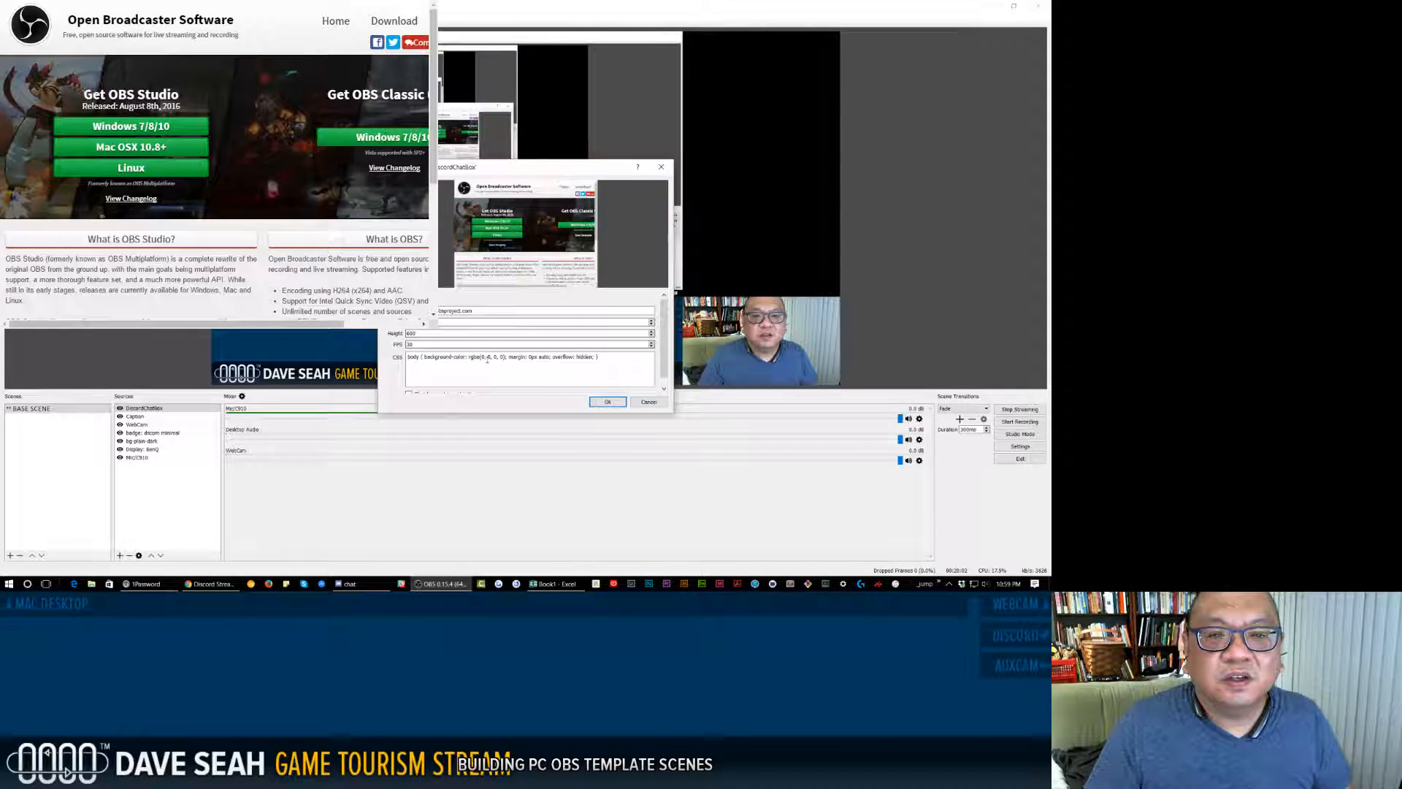
Replace the DiscordChatBox source's URL with the copied StreamKit overlay URL and place the source in the black column above the webcam.
{"action": "left_click_drag", "start_coordinate": [488, 312], "coordinate": [413, 311]}
{"action": "key", "text": "ctrl+v"}
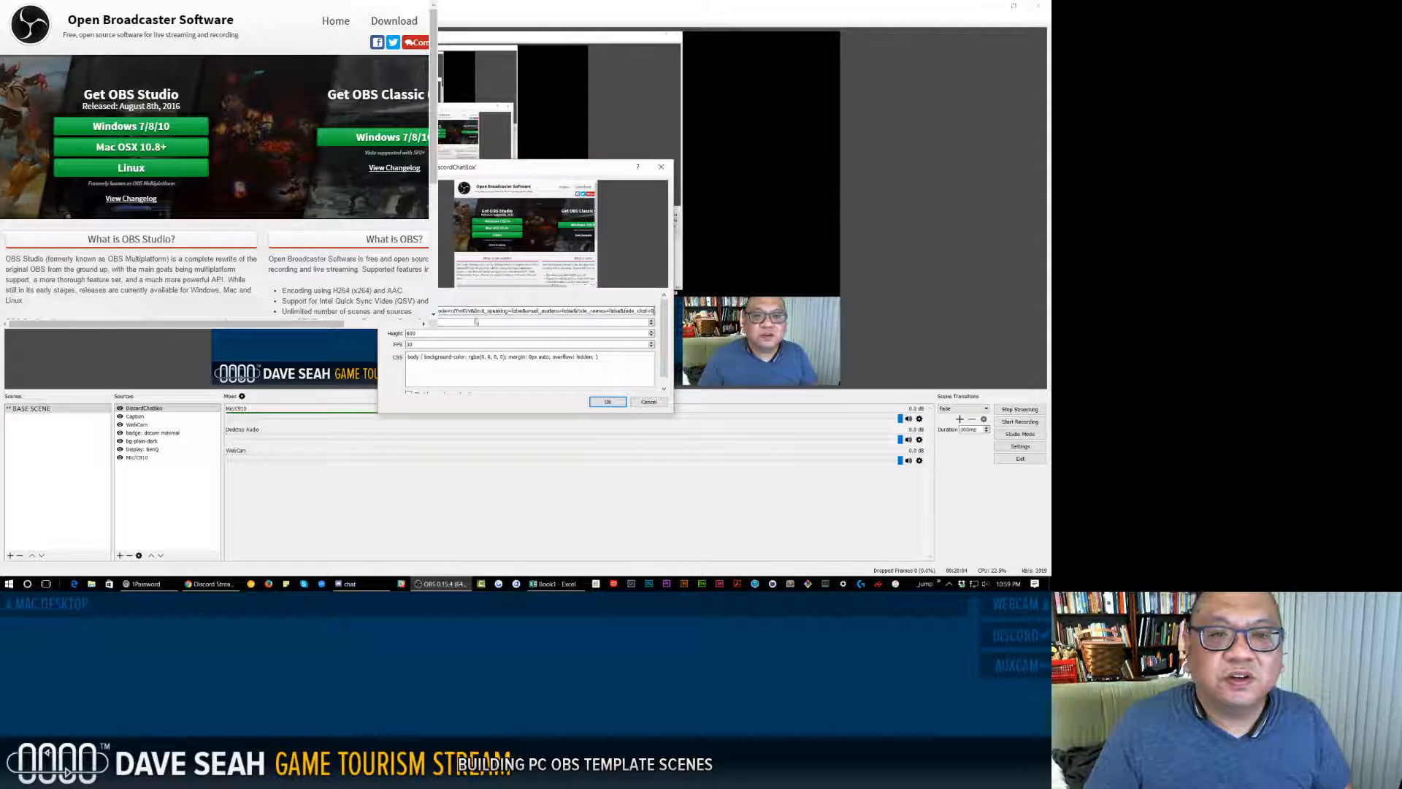
{"action": "left_click", "coordinate": [605, 402]}
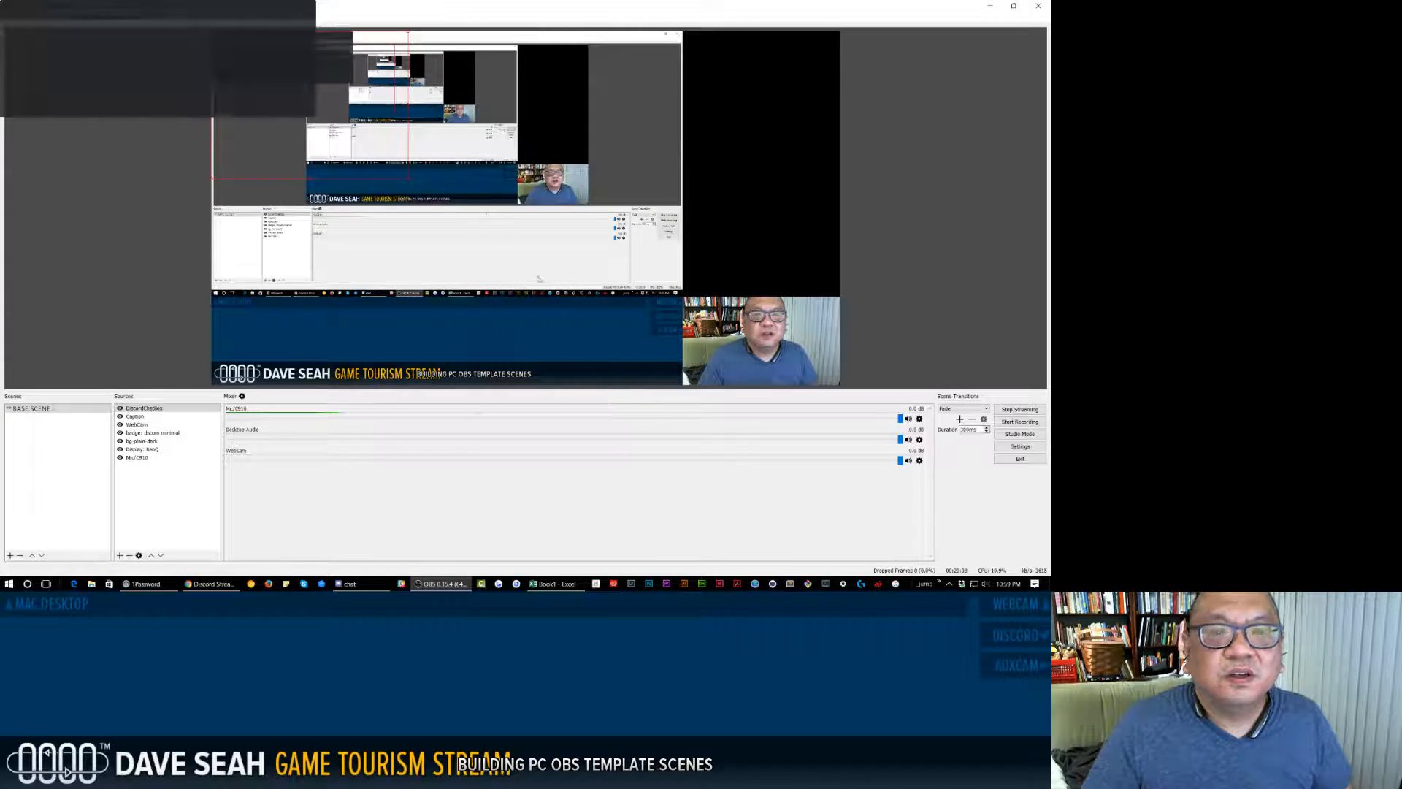
{"action": "left_click_drag", "start_coordinate": [257, 39], "coordinate": [735, 44]}
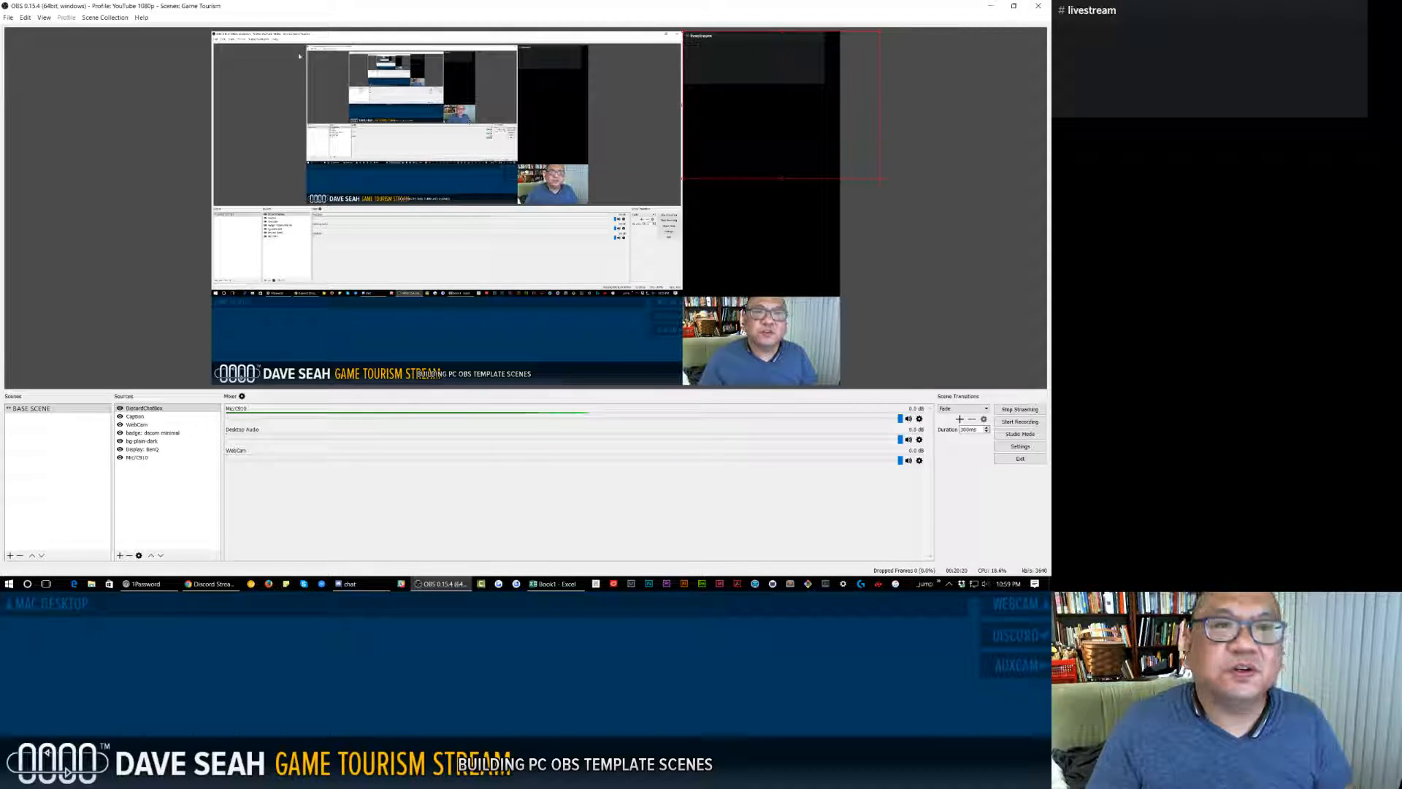
Switch to Desktop 2 and set the StreamKit Chat Widget's text channel to livestream.
{"action": "key", "text": "super"}
{"action": "key", "text": "super"}
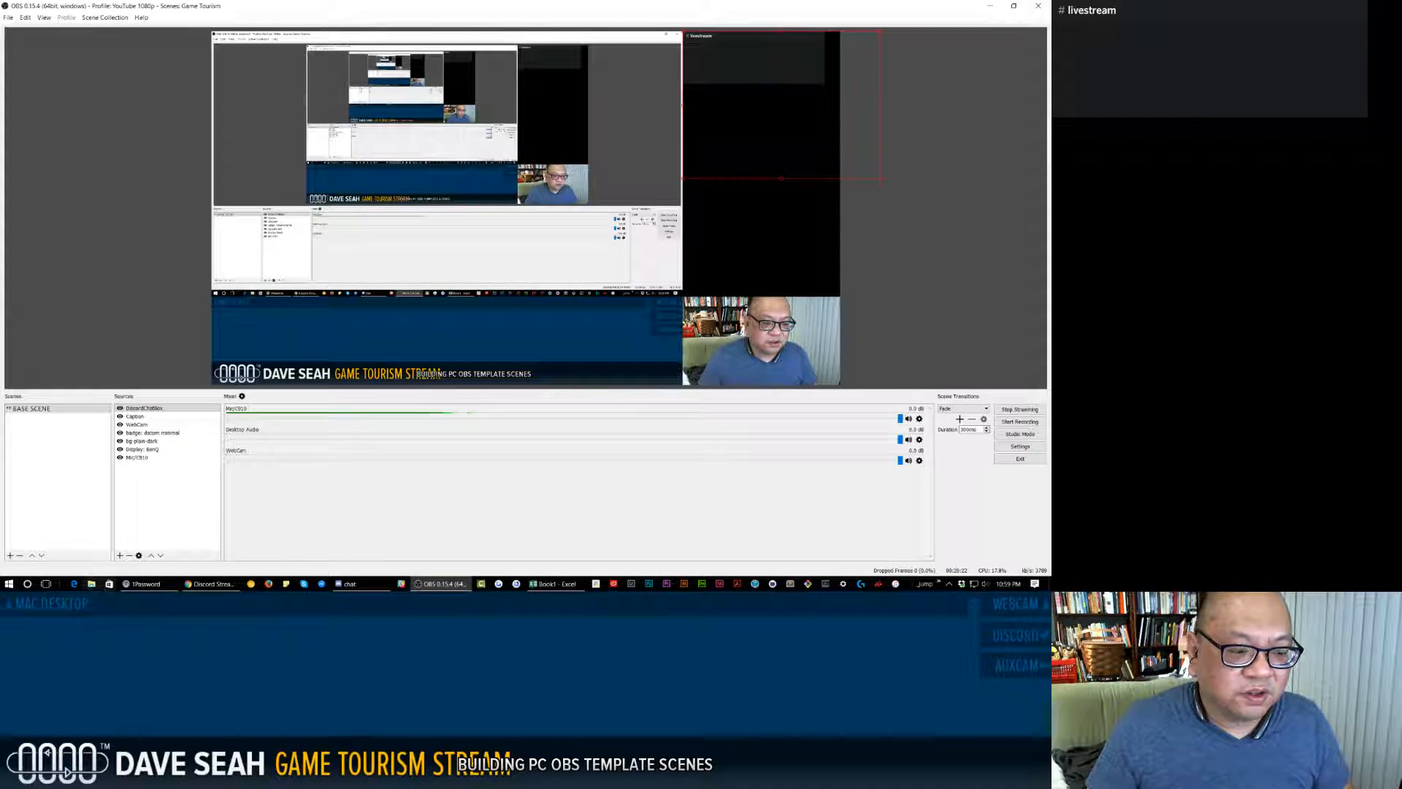
{"action": "left_click", "coordinate": [46, 584]}
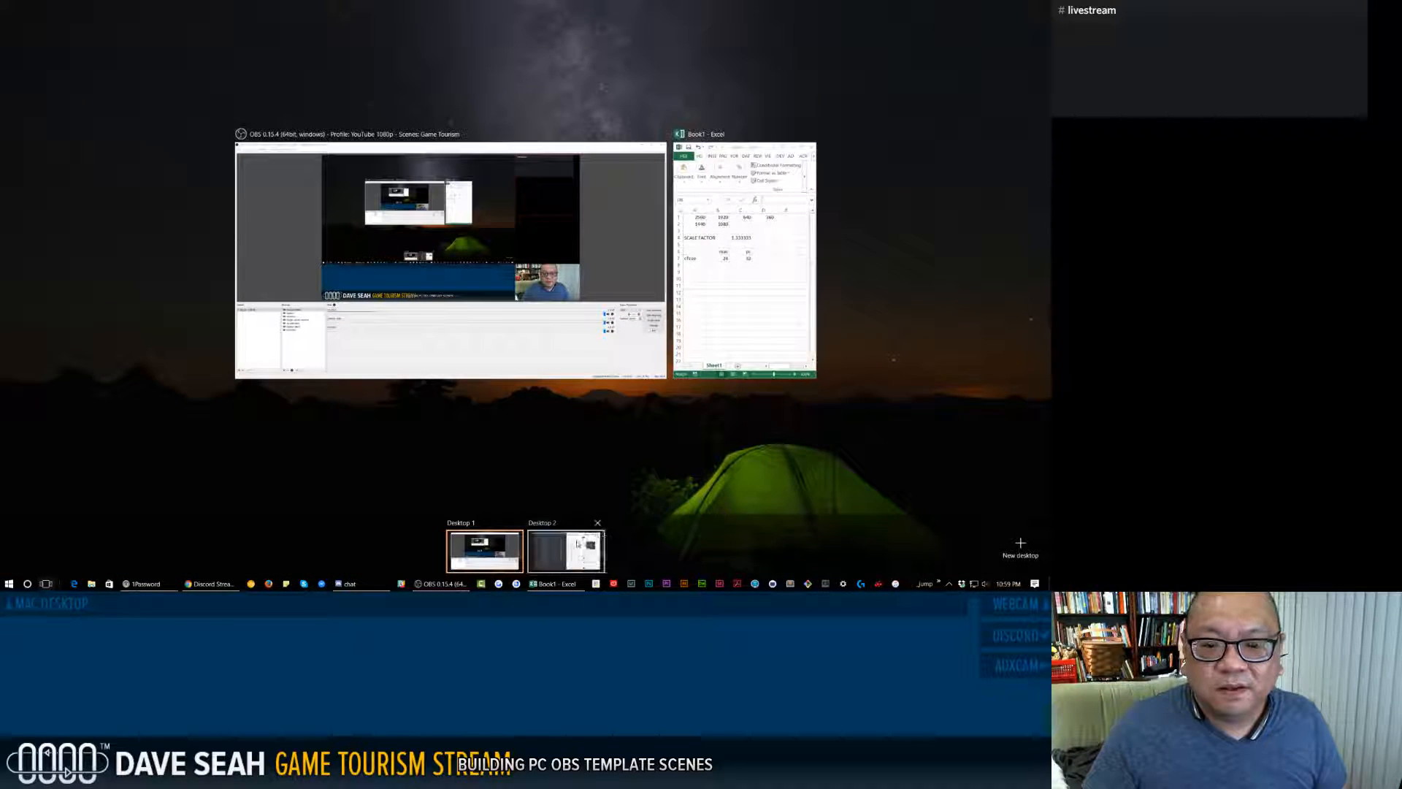
{"action": "left_click", "coordinate": [596, 567]}
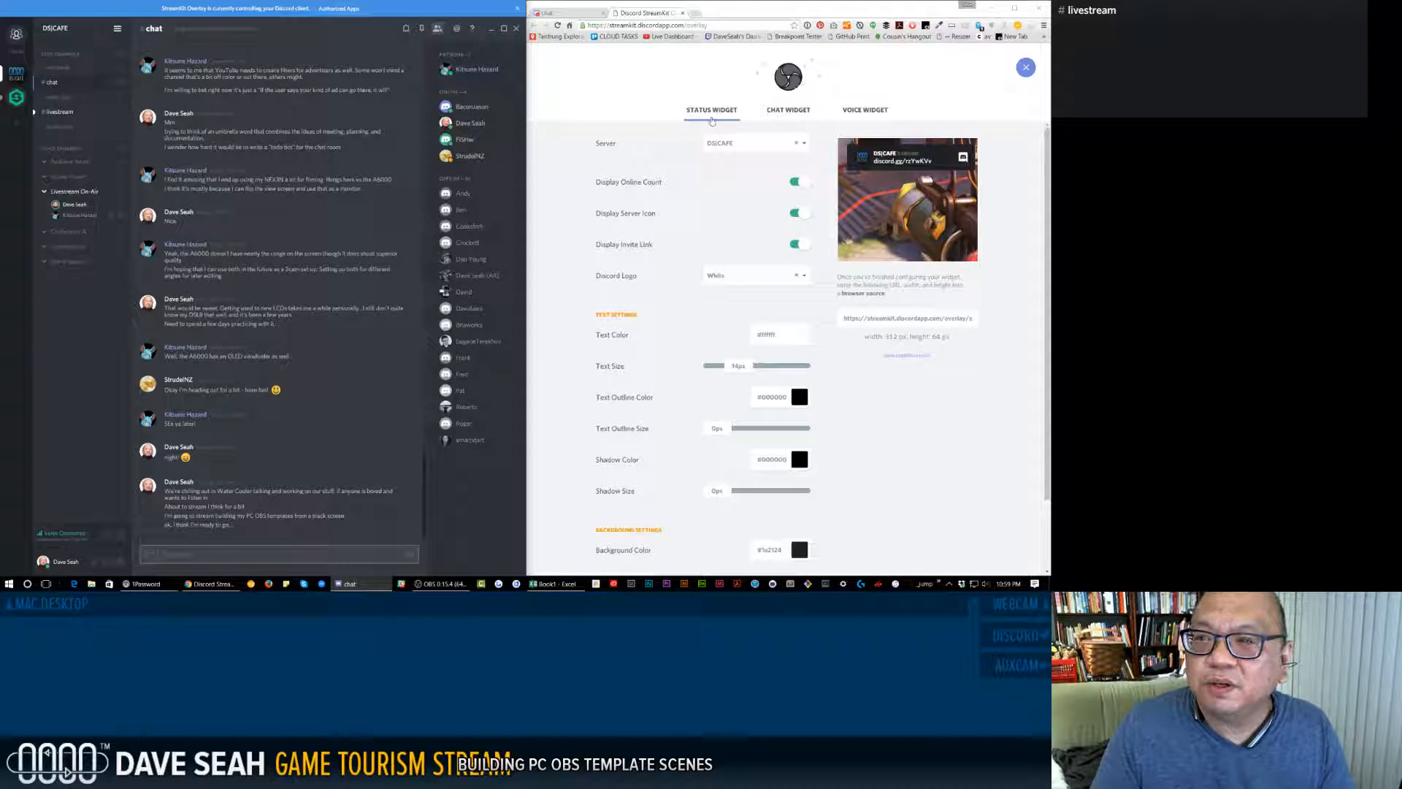
{"action": "left_click", "coordinate": [789, 112]}
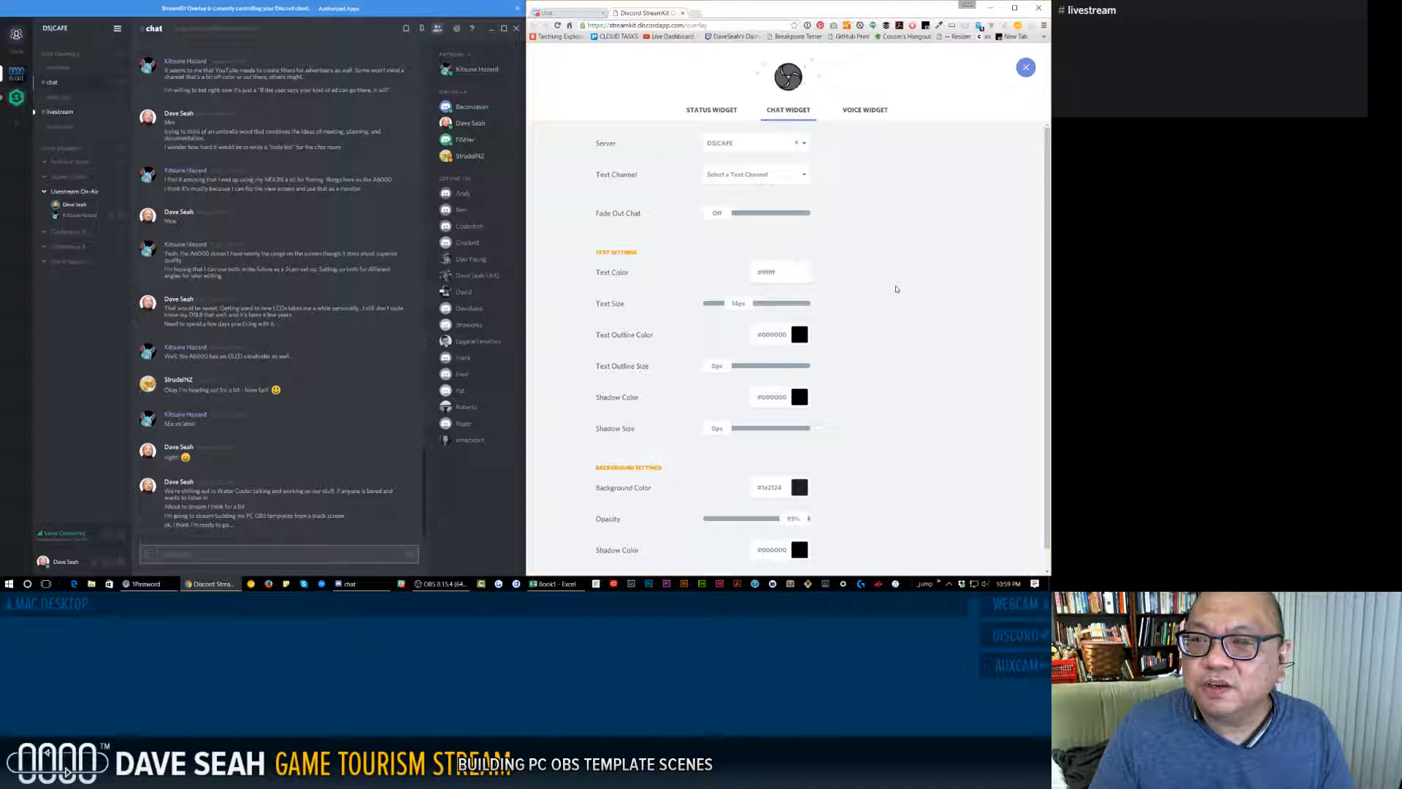
{"action": "left_click", "coordinate": [769, 179]}
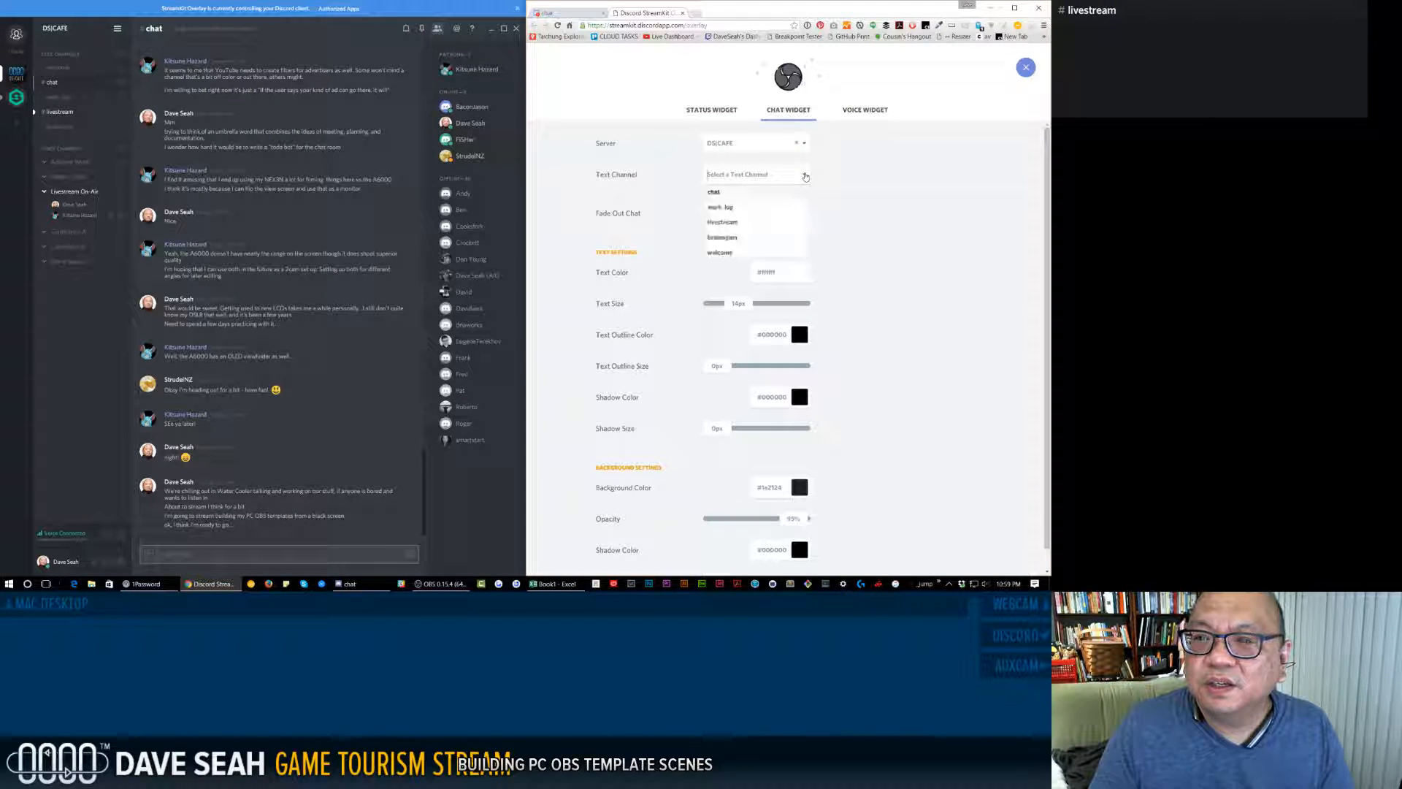
{"action": "left_click", "coordinate": [766, 224]}
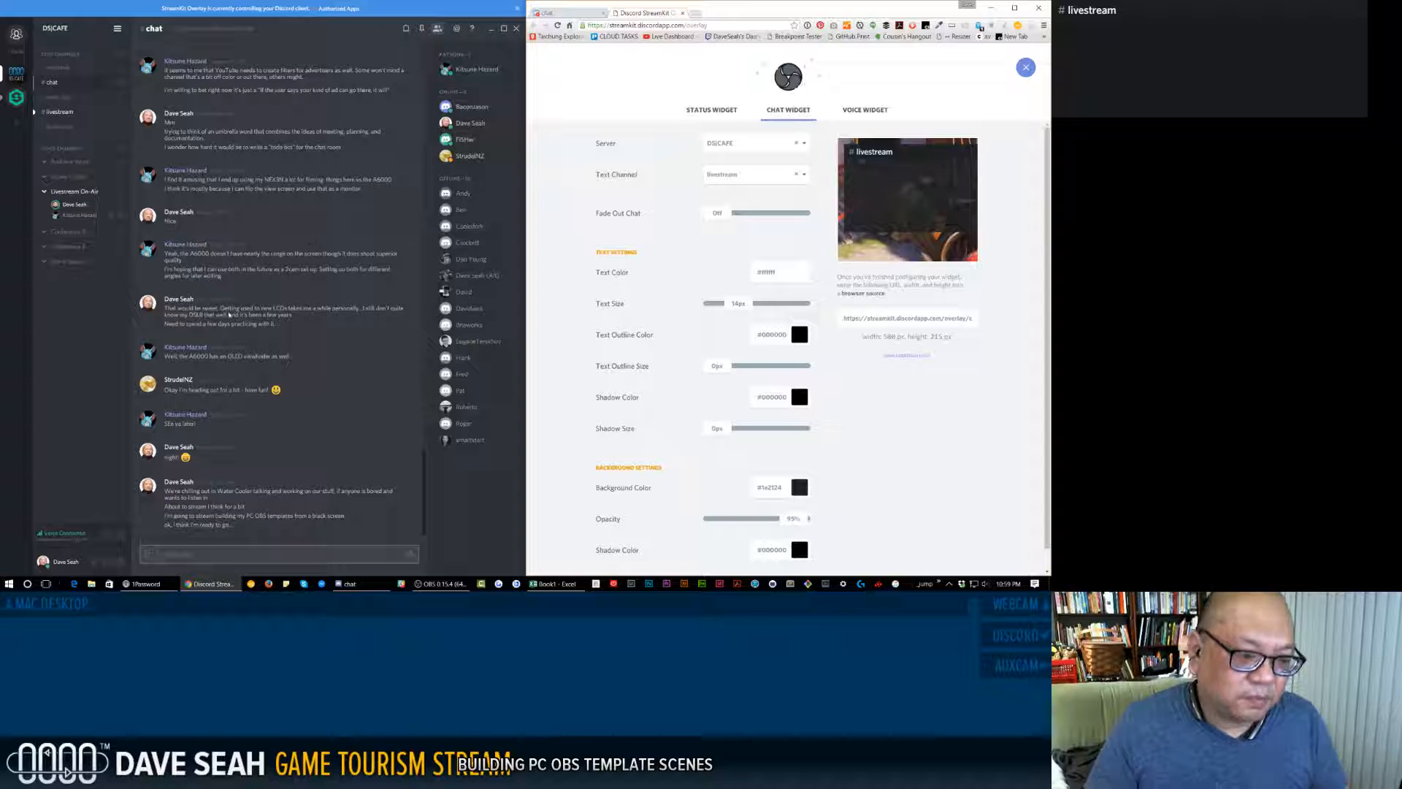
Return to OBS on Desktop 1 and set the DiscordChatBox source's width to 580 and height to 215.
{"action": "left_click", "coordinate": [45, 583]}
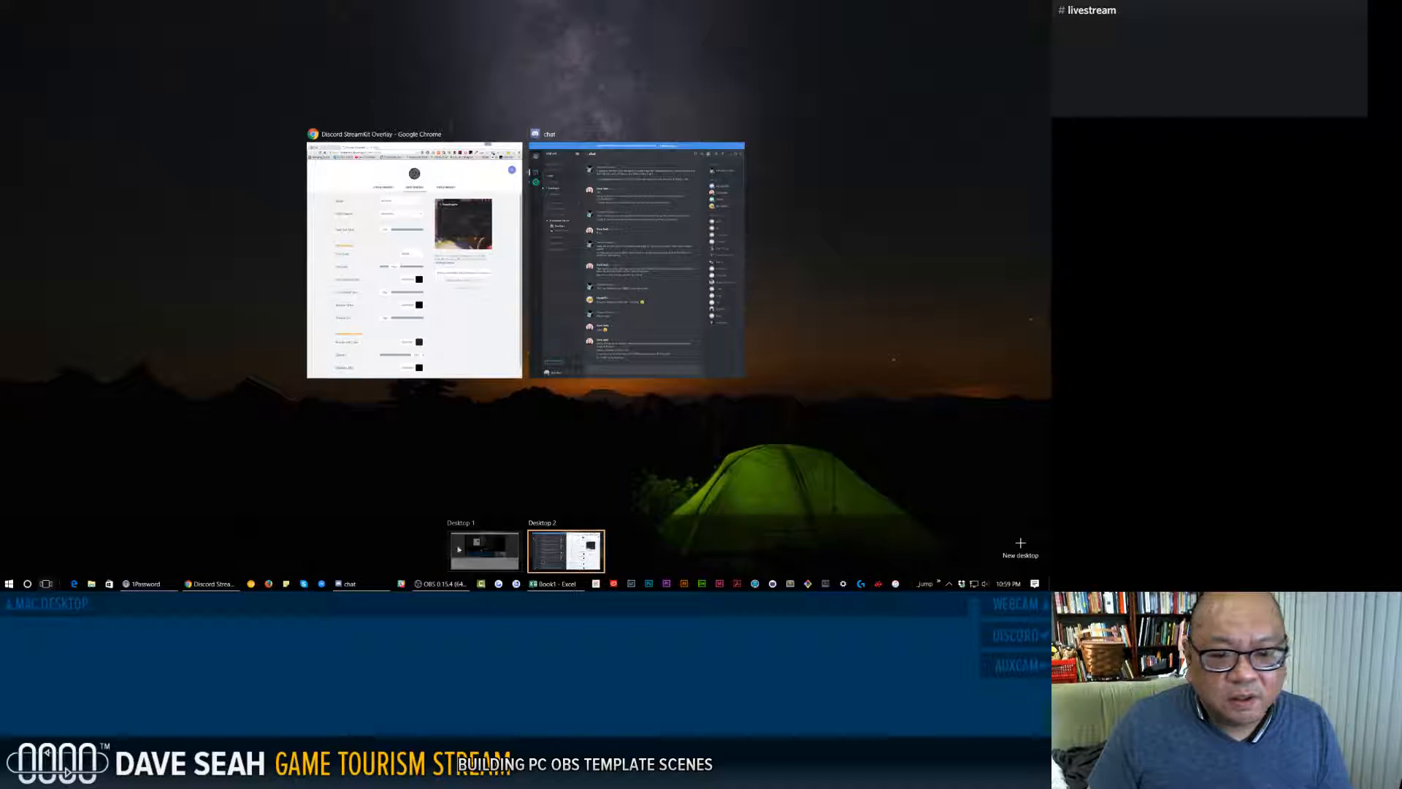
{"action": "left_click", "coordinate": [484, 550]}
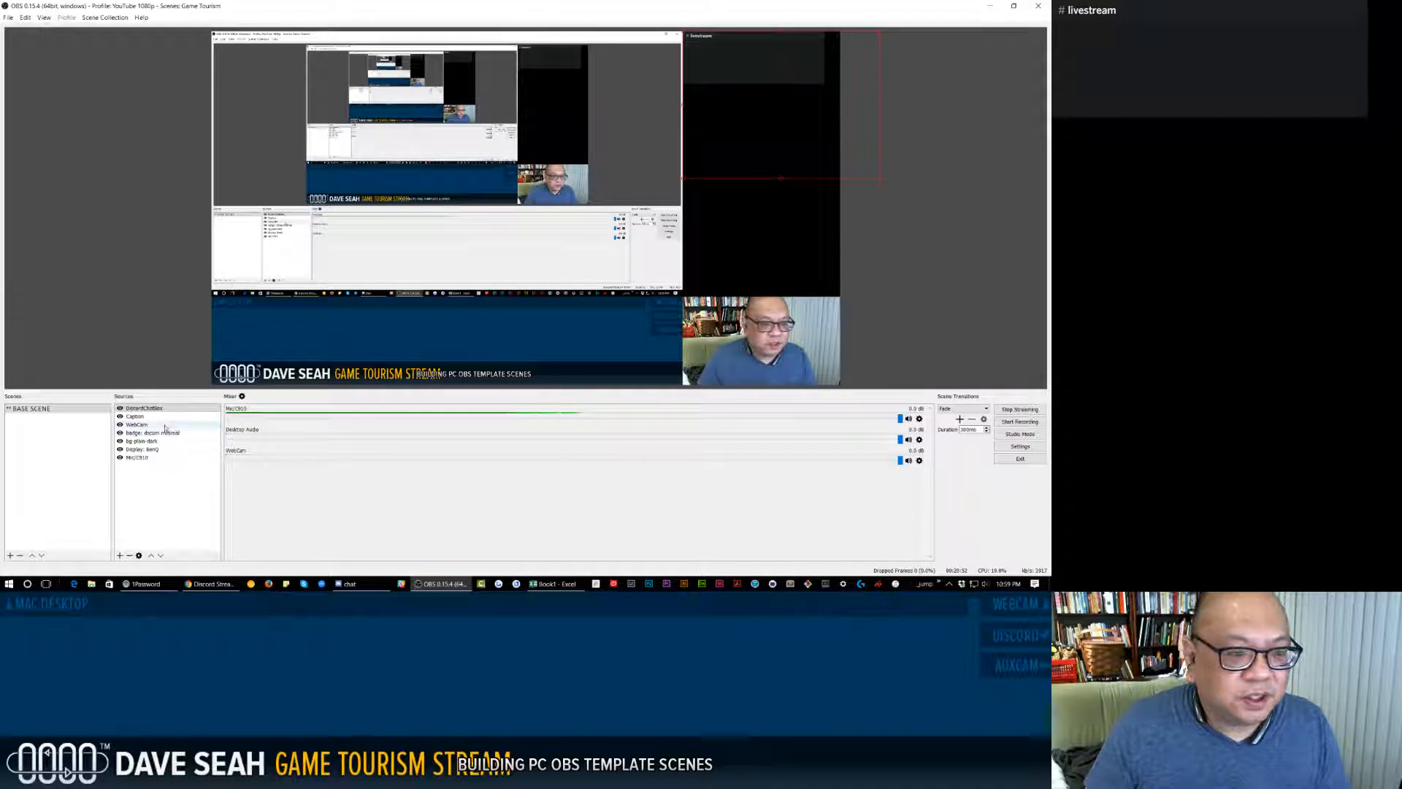
{"action": "double_click", "coordinate": [146, 407]}
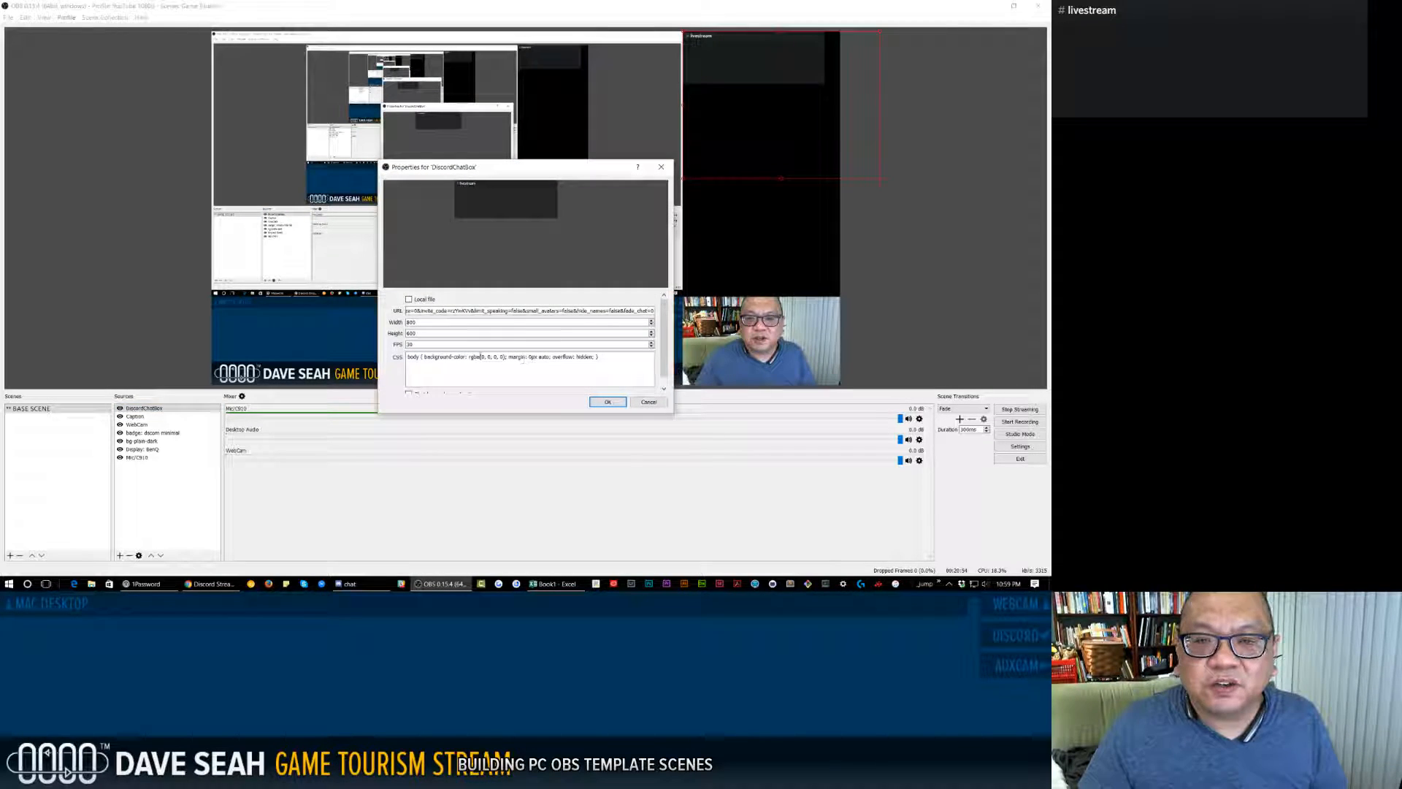
{"action": "left_click_drag", "start_coordinate": [419, 322], "coordinate": [374, 320]}
{"action": "type", "text": "580"}
{"action": "key", "text": "Tab"}
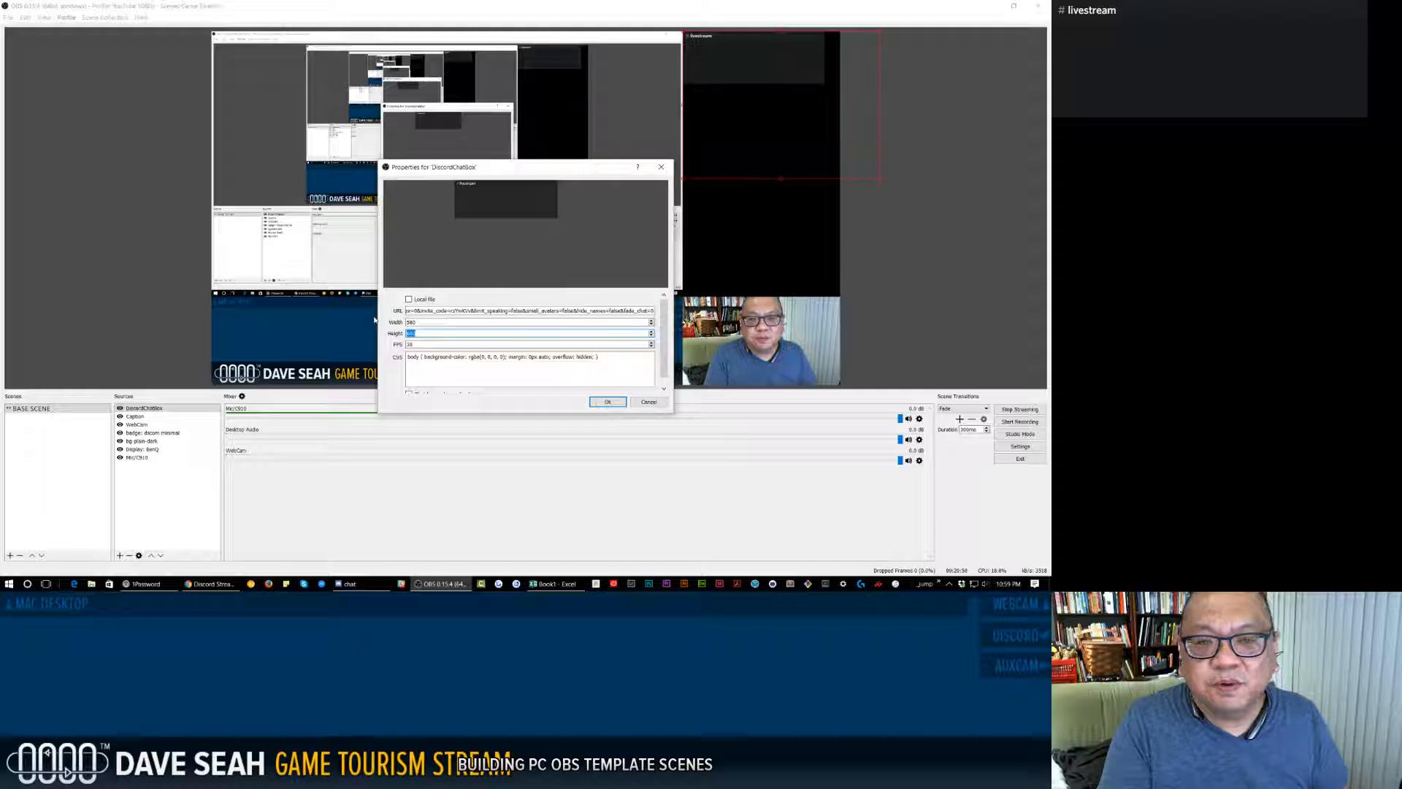
{"action": "type", "text": "215"}
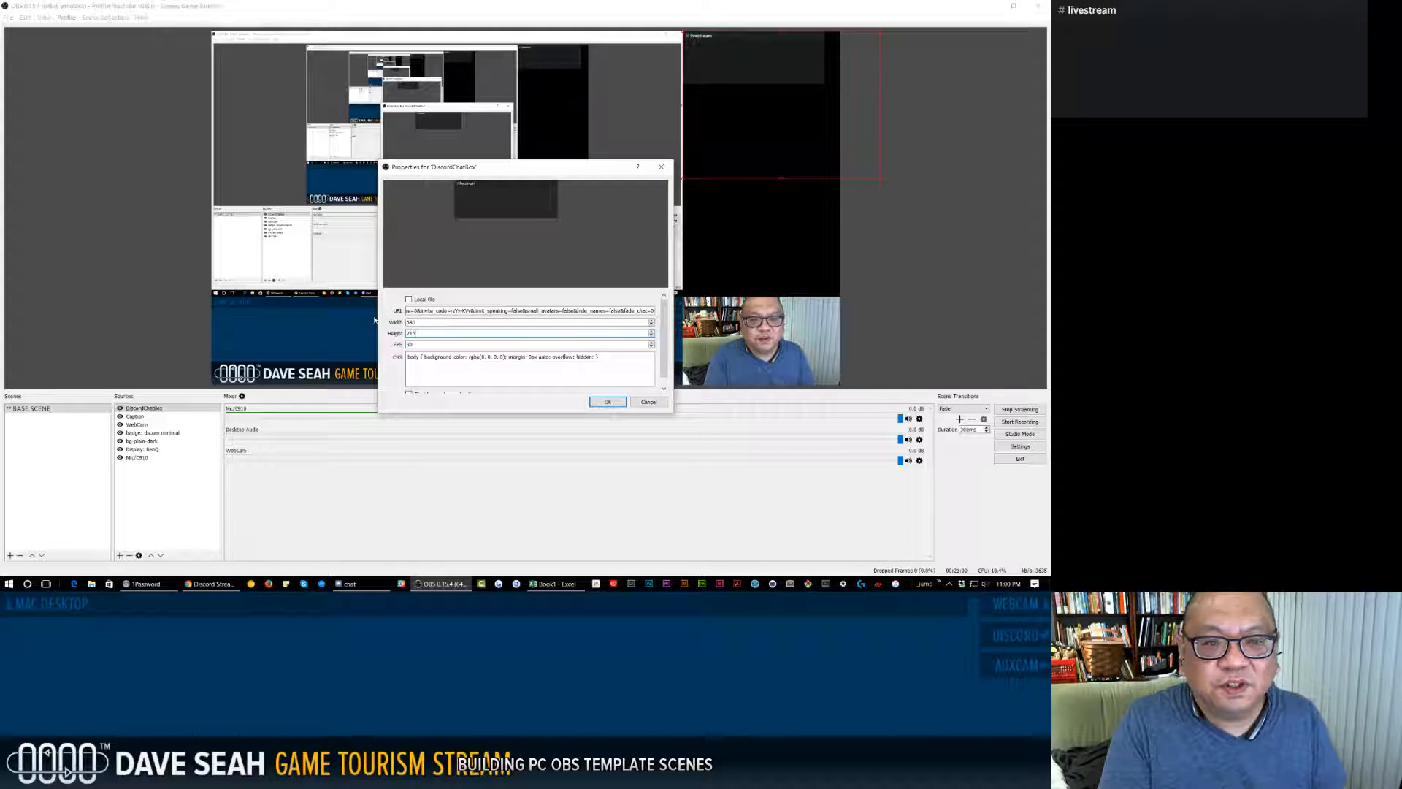
Set the DiscordChatBox source's frame rate to 5 FPS and apply the properties.
{"action": "key", "text": "Tab"}
{"action": "type", "text": "10"}
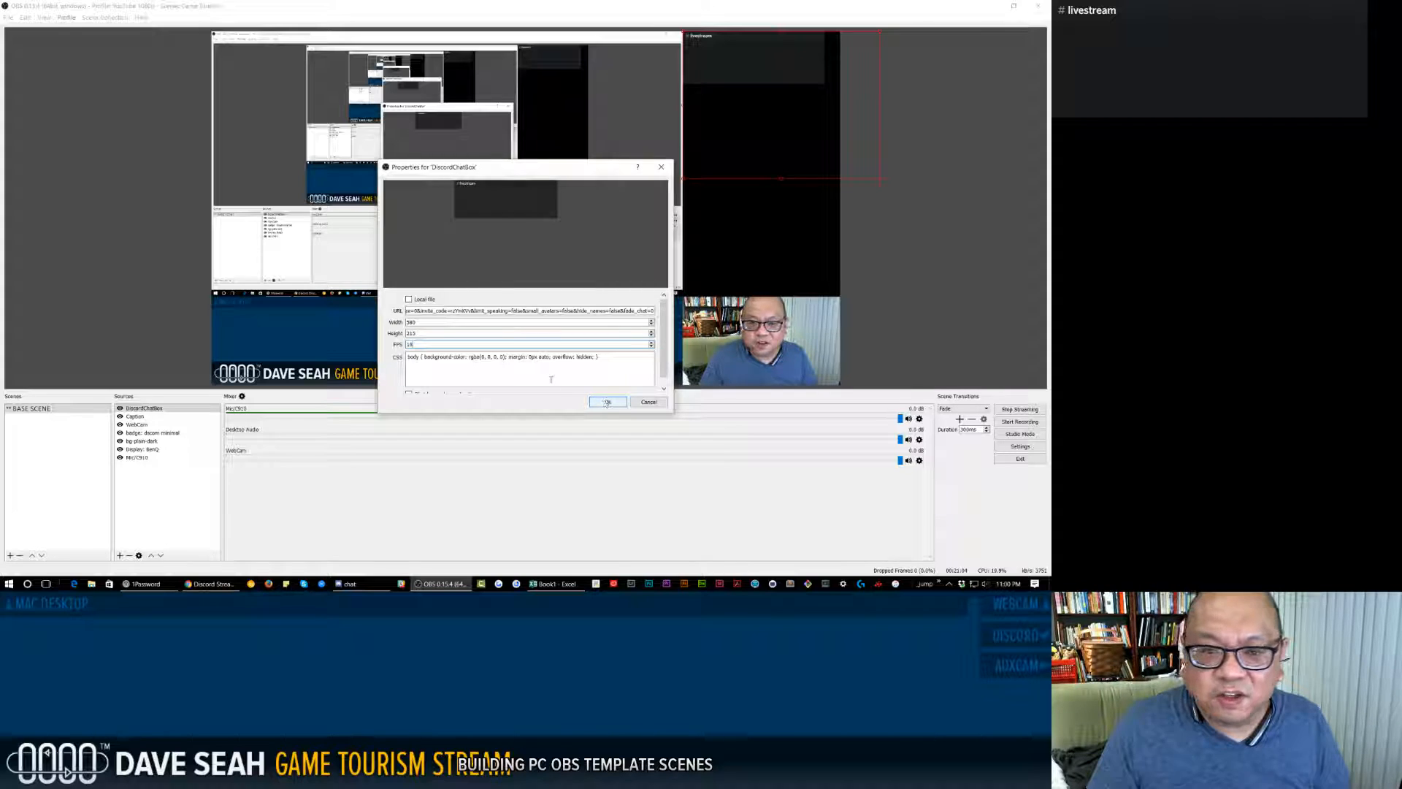
{"action": "type", "text": "5"}
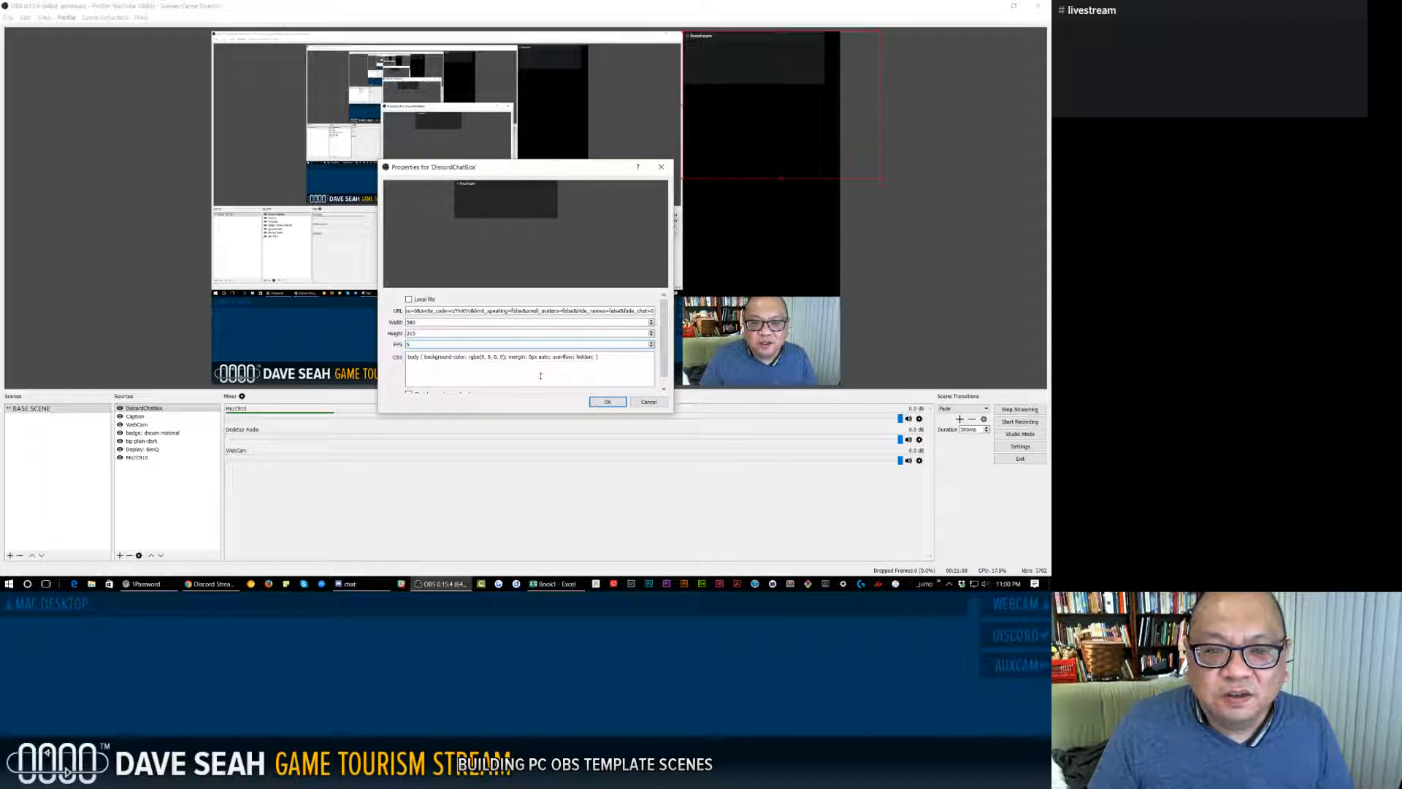
{"action": "scroll", "coordinate": [617, 361], "scroll_direction": "down", "scroll_amount": 1}
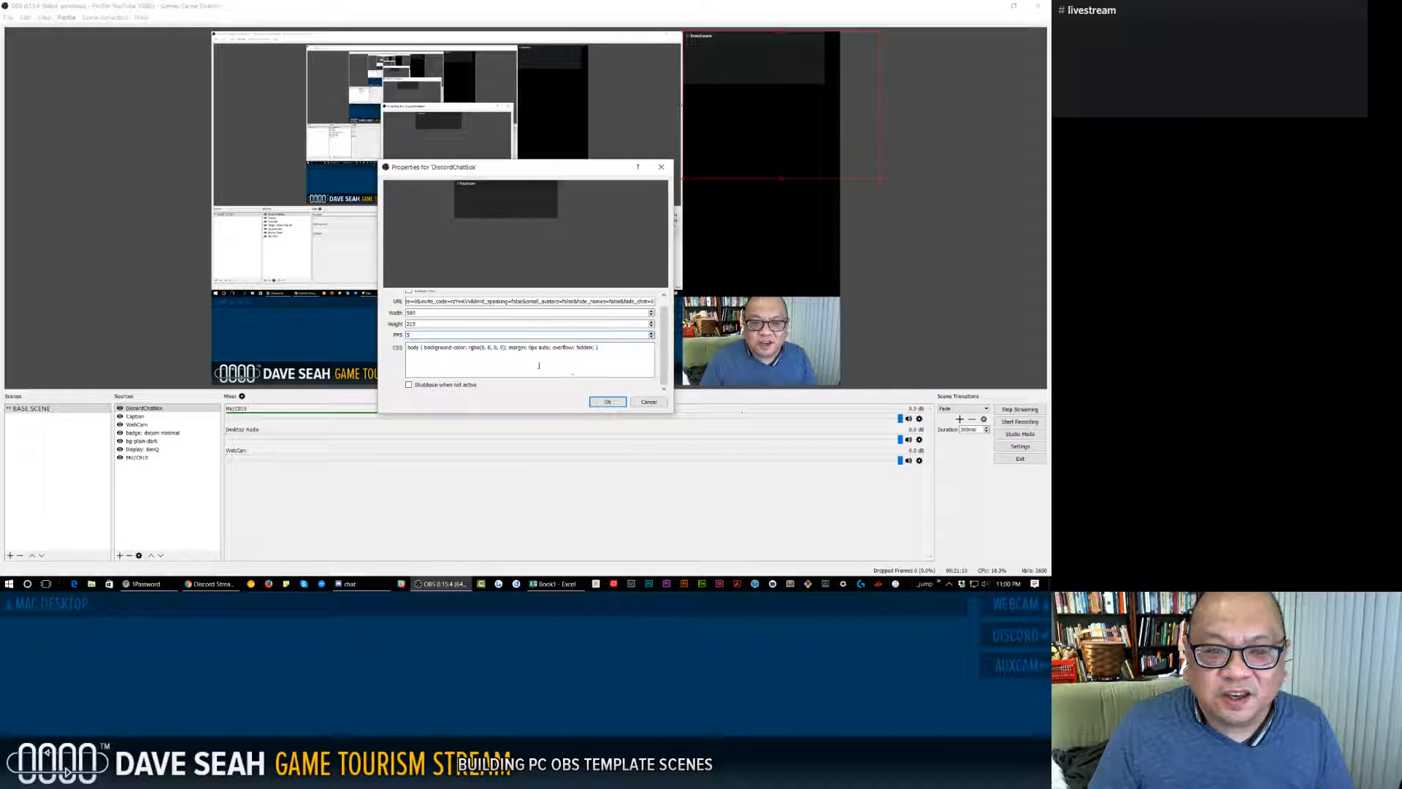
{"action": "scroll", "coordinate": [539, 364], "scroll_direction": "up", "scroll_amount": 1}
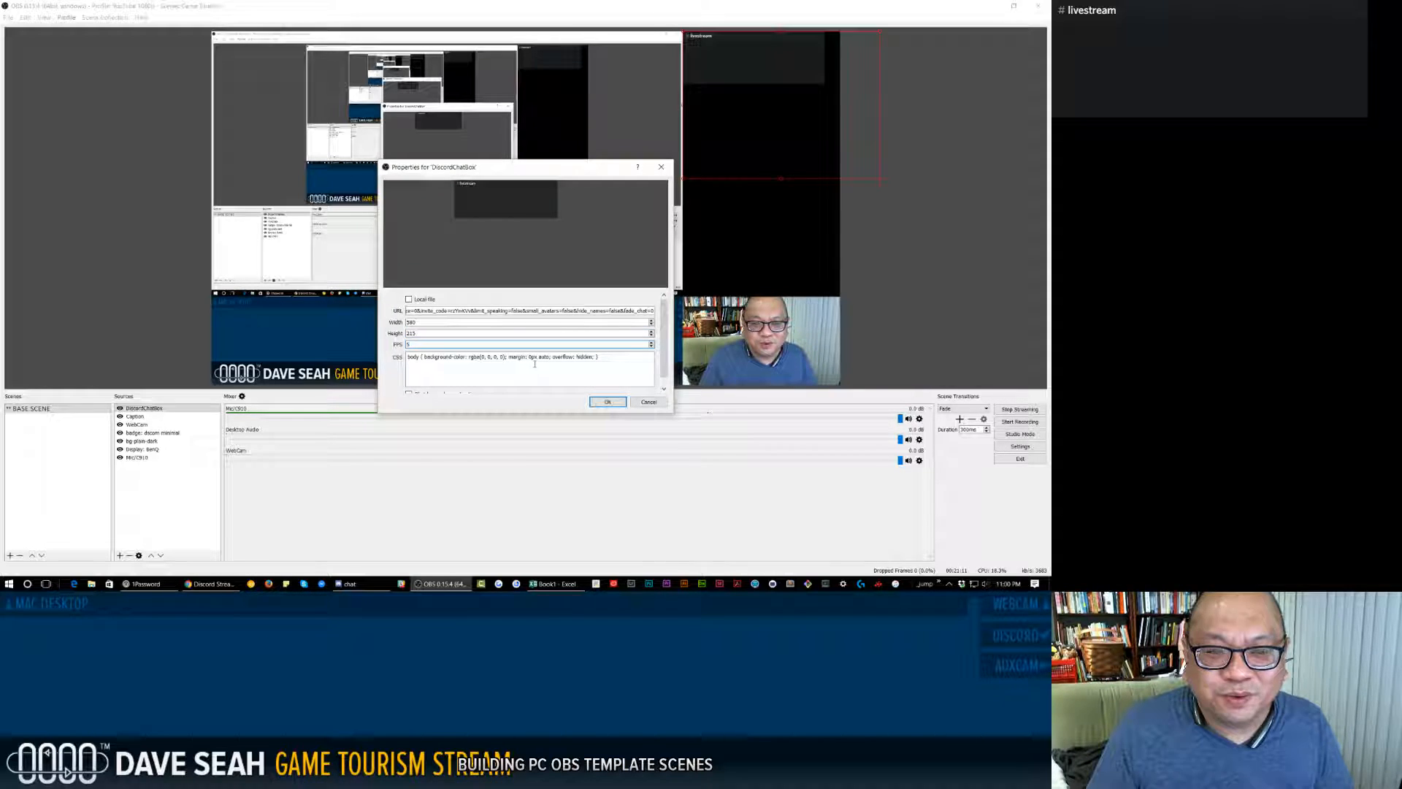
{"action": "left_click", "coordinate": [605, 402]}
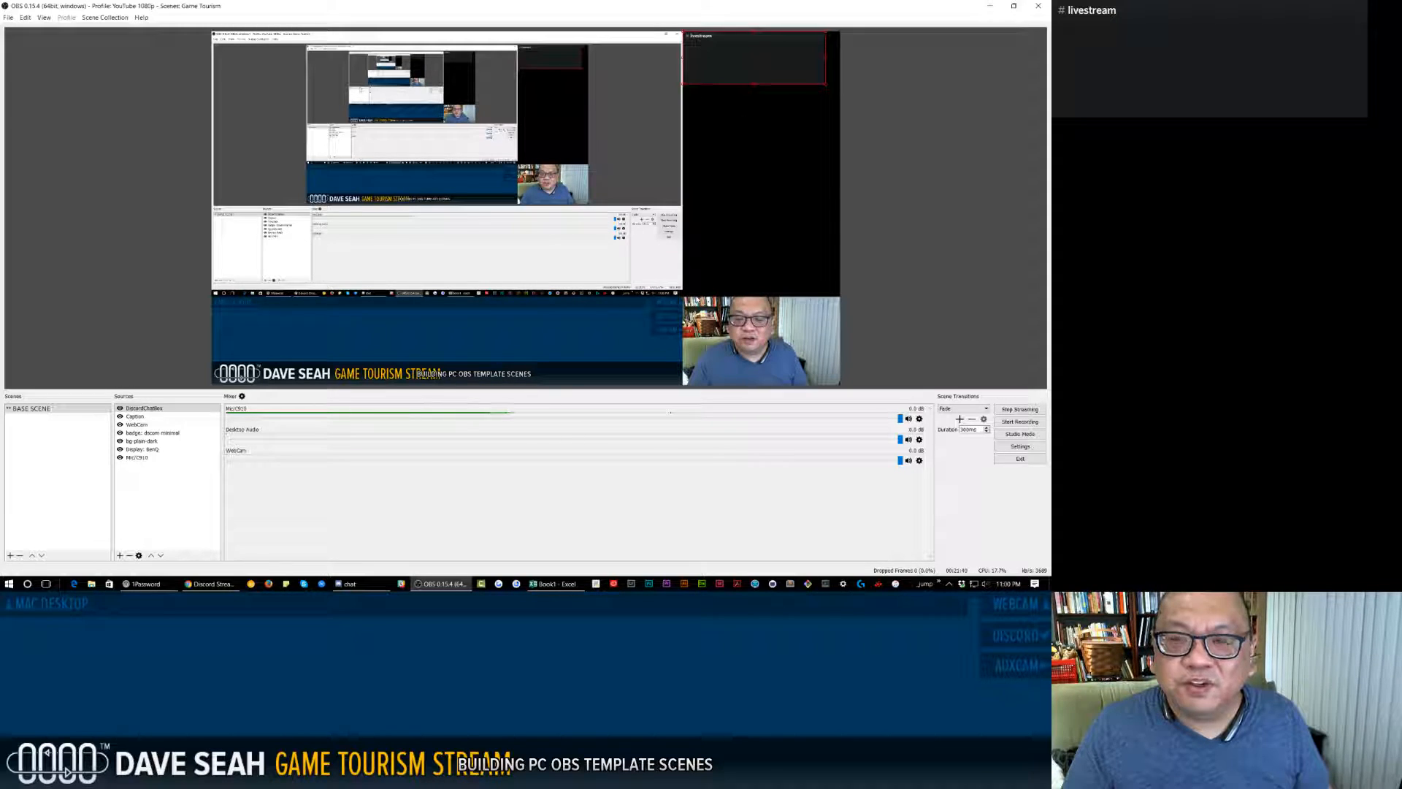
Resize the DiscordChatBox browser source to 640 wide and 1080 high so it fills the column above the webcam.
{"action": "right_click", "coordinate": [760, 56]}
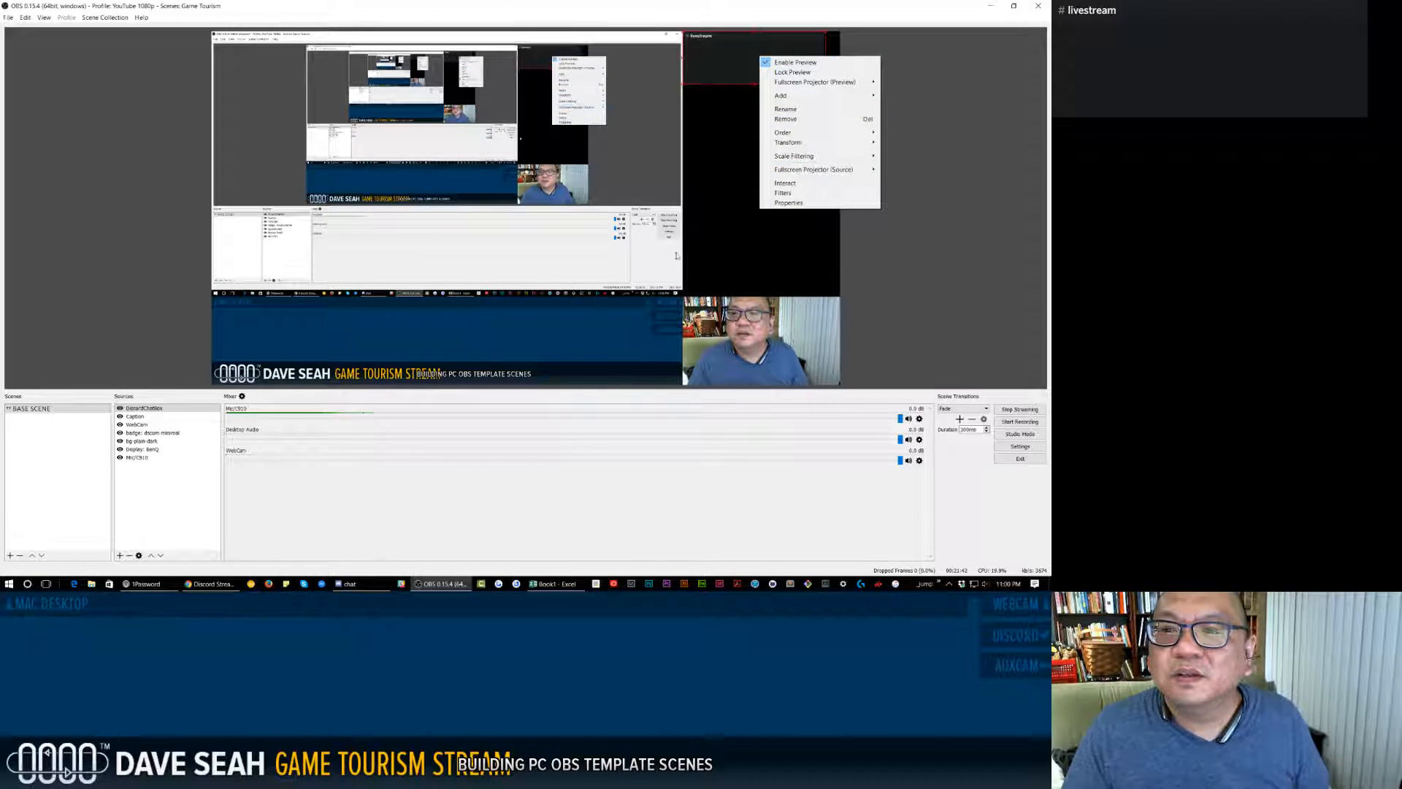
{"action": "left_click", "coordinate": [789, 203]}
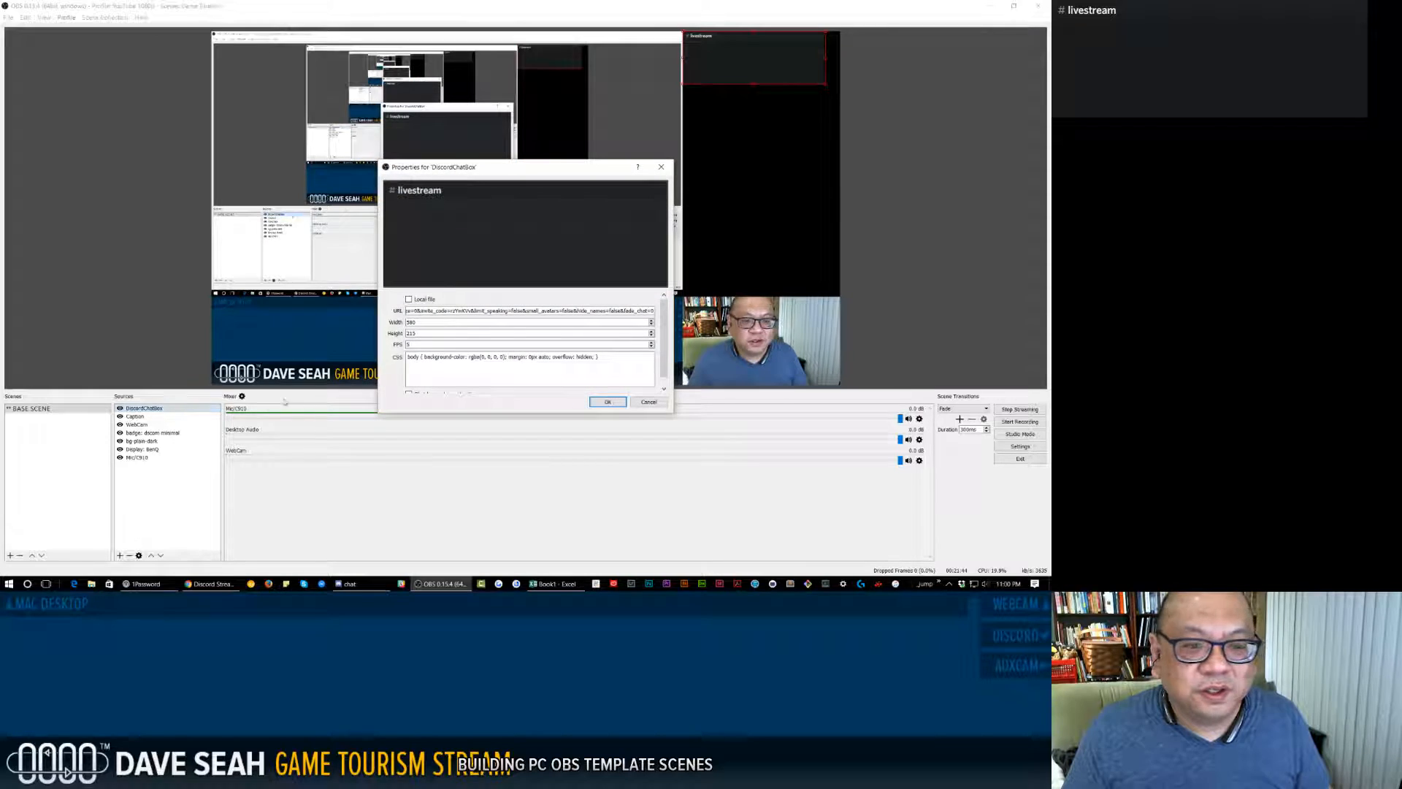
{"action": "double_click", "coordinate": [430, 322]}
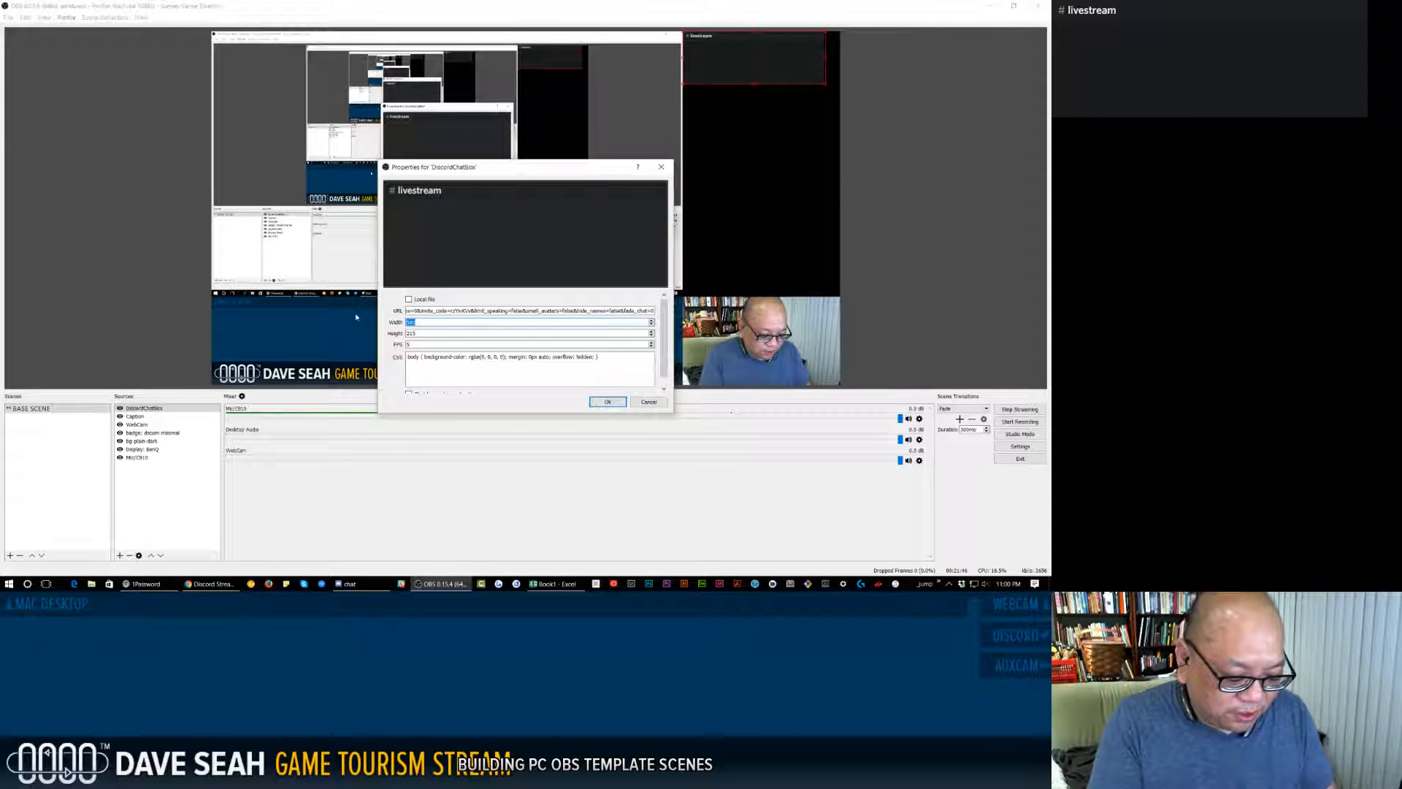
{"action": "type", "text": "1080"}
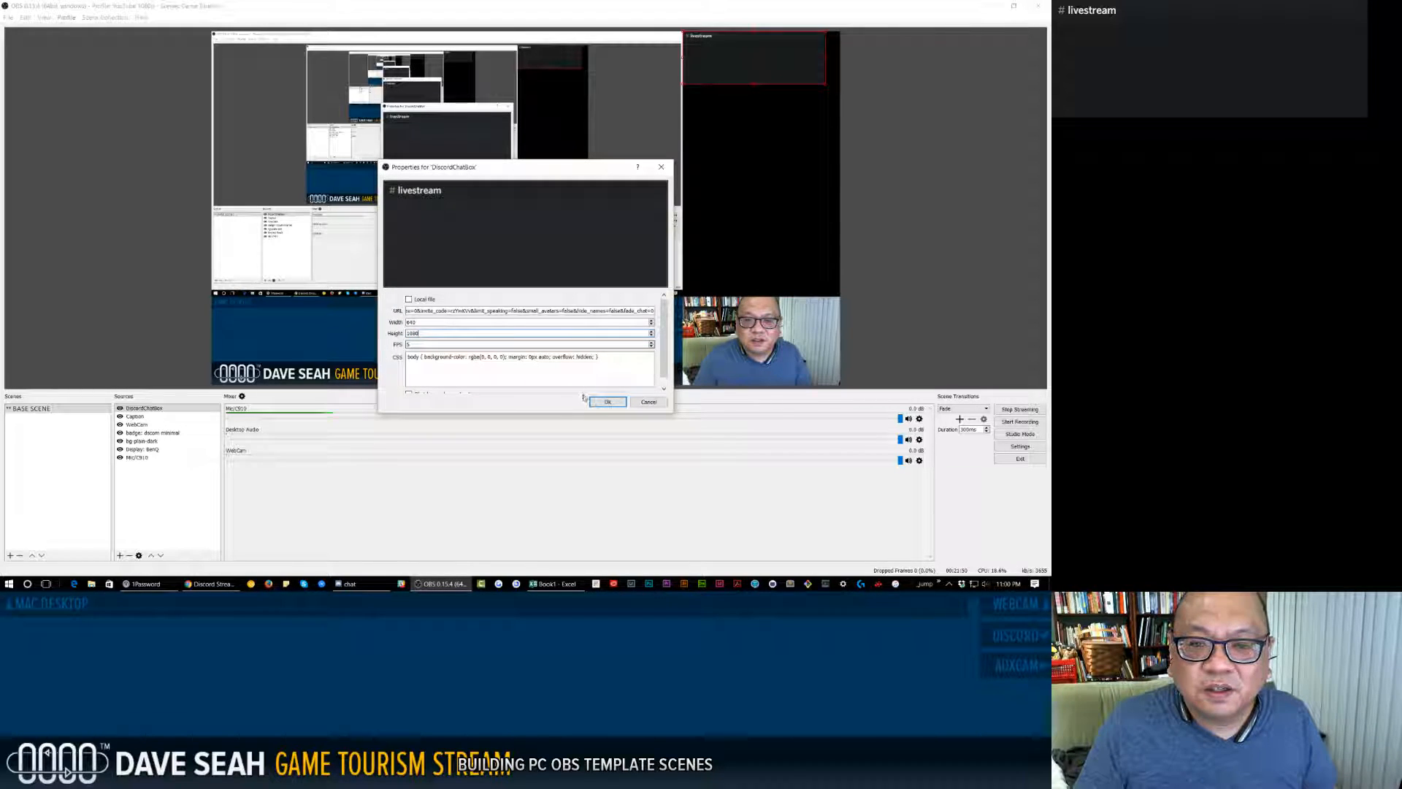
{"action": "left_click", "coordinate": [607, 402]}
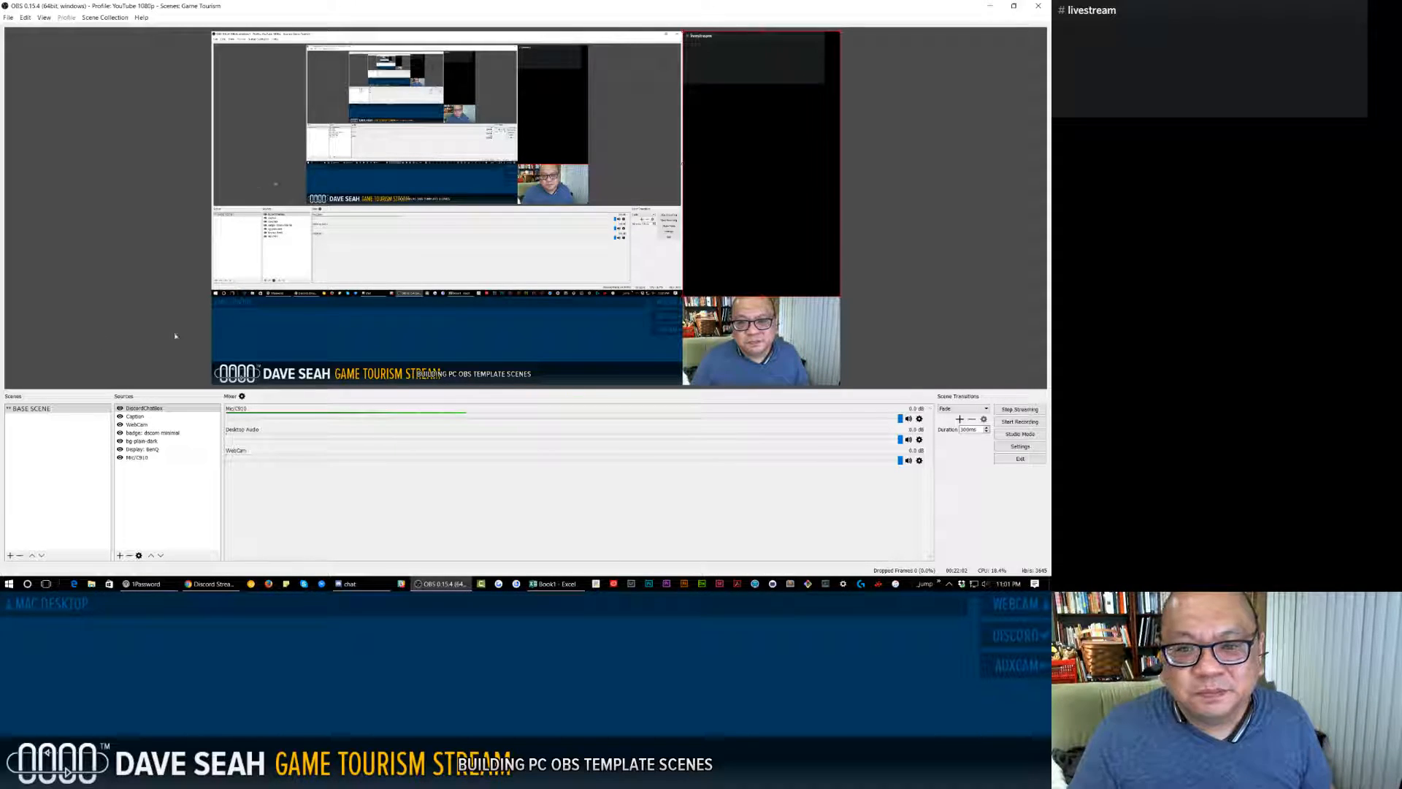
Replace DiscordChatBox's CSS with the version containing chat-container and messages rules, setting the chat container to 640px wide and 1079px high.
{"action": "double_click", "coordinate": [178, 409]}
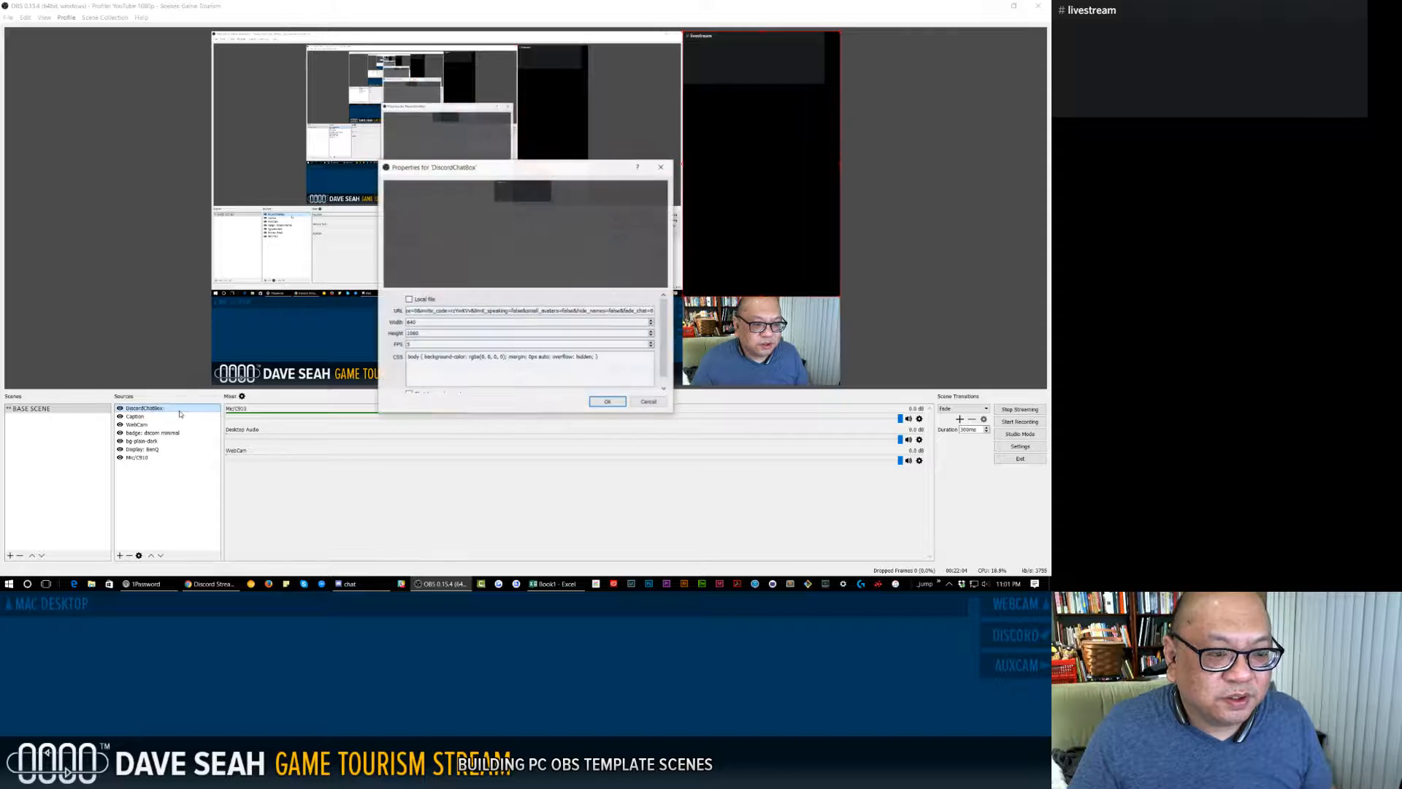
{"action": "left_click", "coordinate": [502, 371]}
{"action": "key", "text": "ctrl+a"}
{"action": "type", "text": "body { background-color: rgba(0, 0, 0, 0); margin: 0px auto; overflow: hidden; } .chat-container { width: 480px; height: 538px } /* height-1px */ .chat-container .messages { height: 487px } /* height-53px */"}
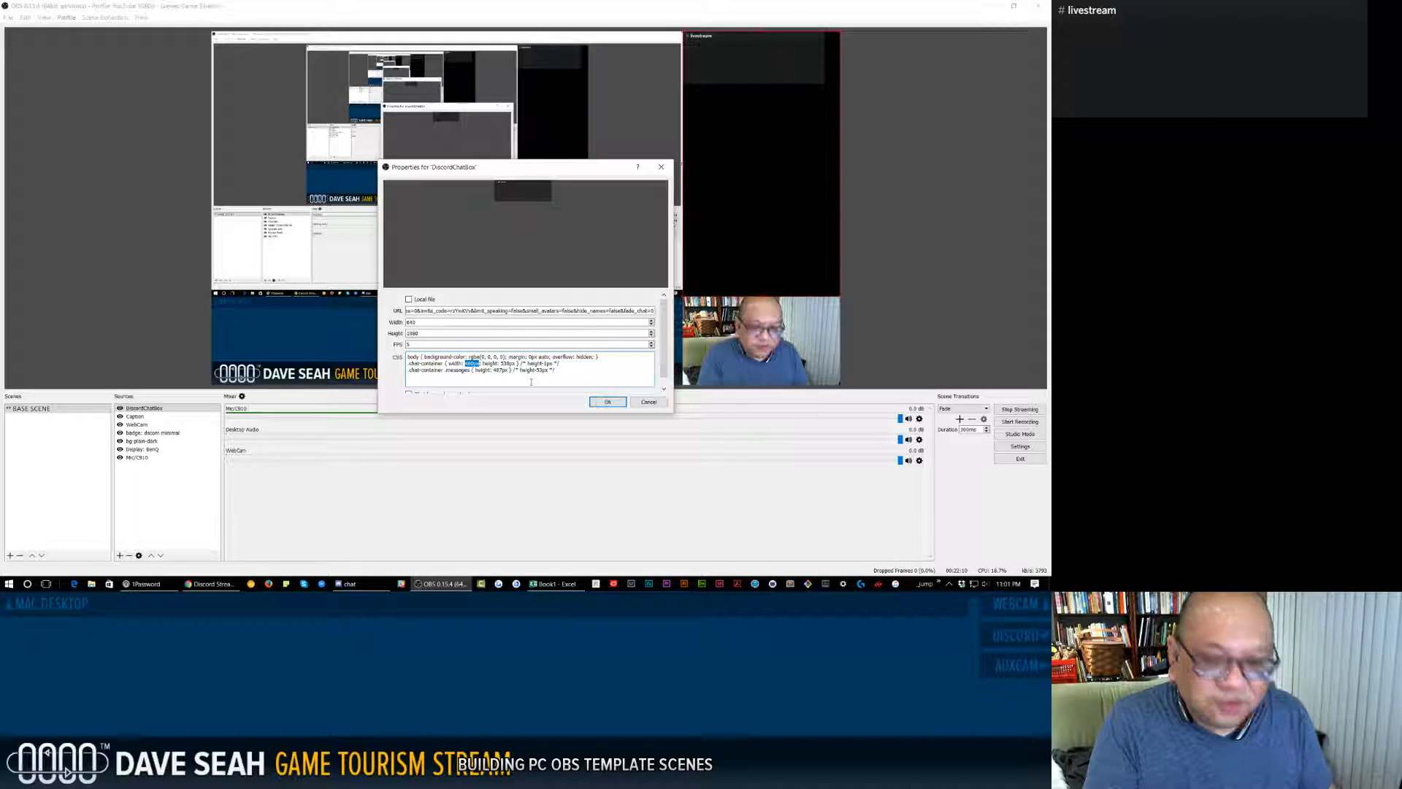
{"action": "type", "text": "0"}
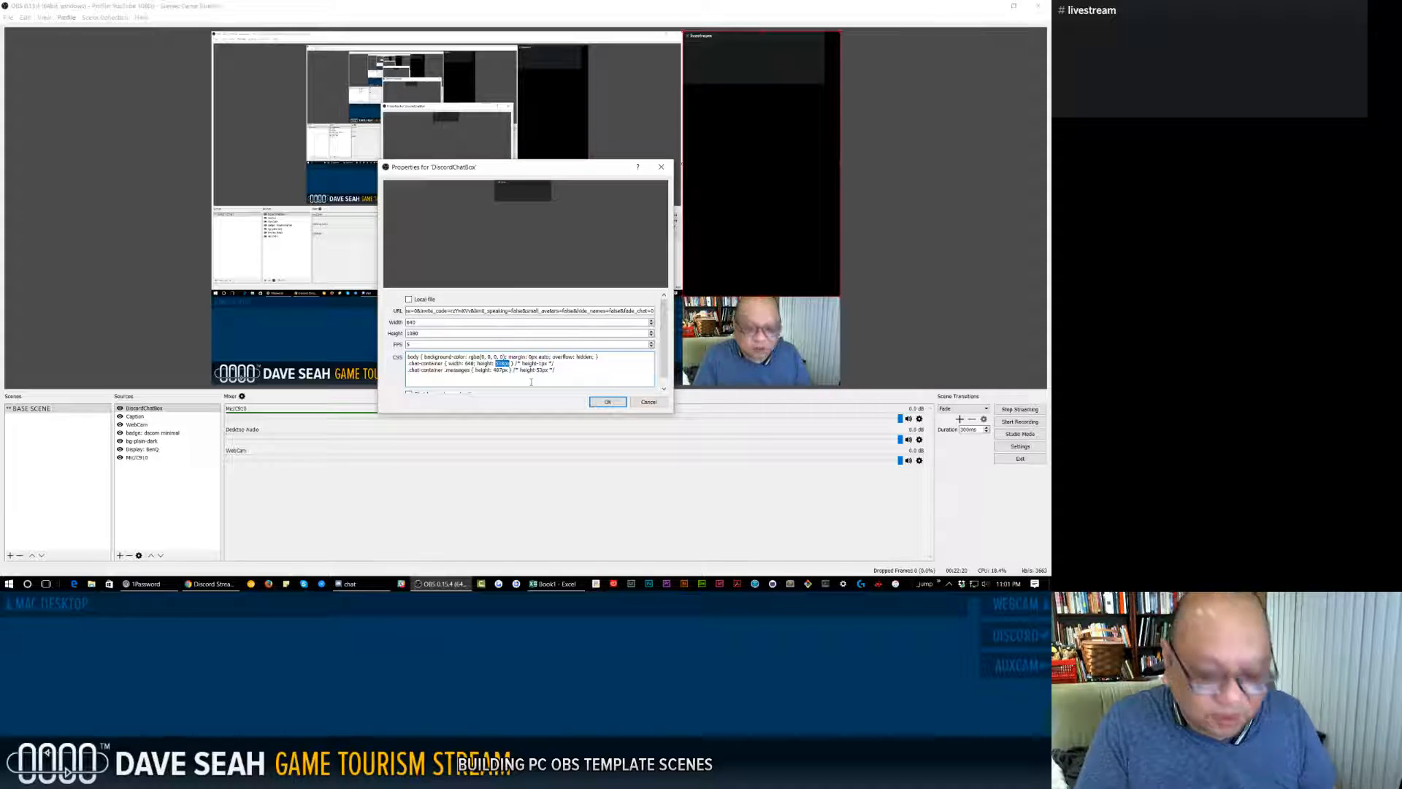
{"action": "type", "text": "10"}
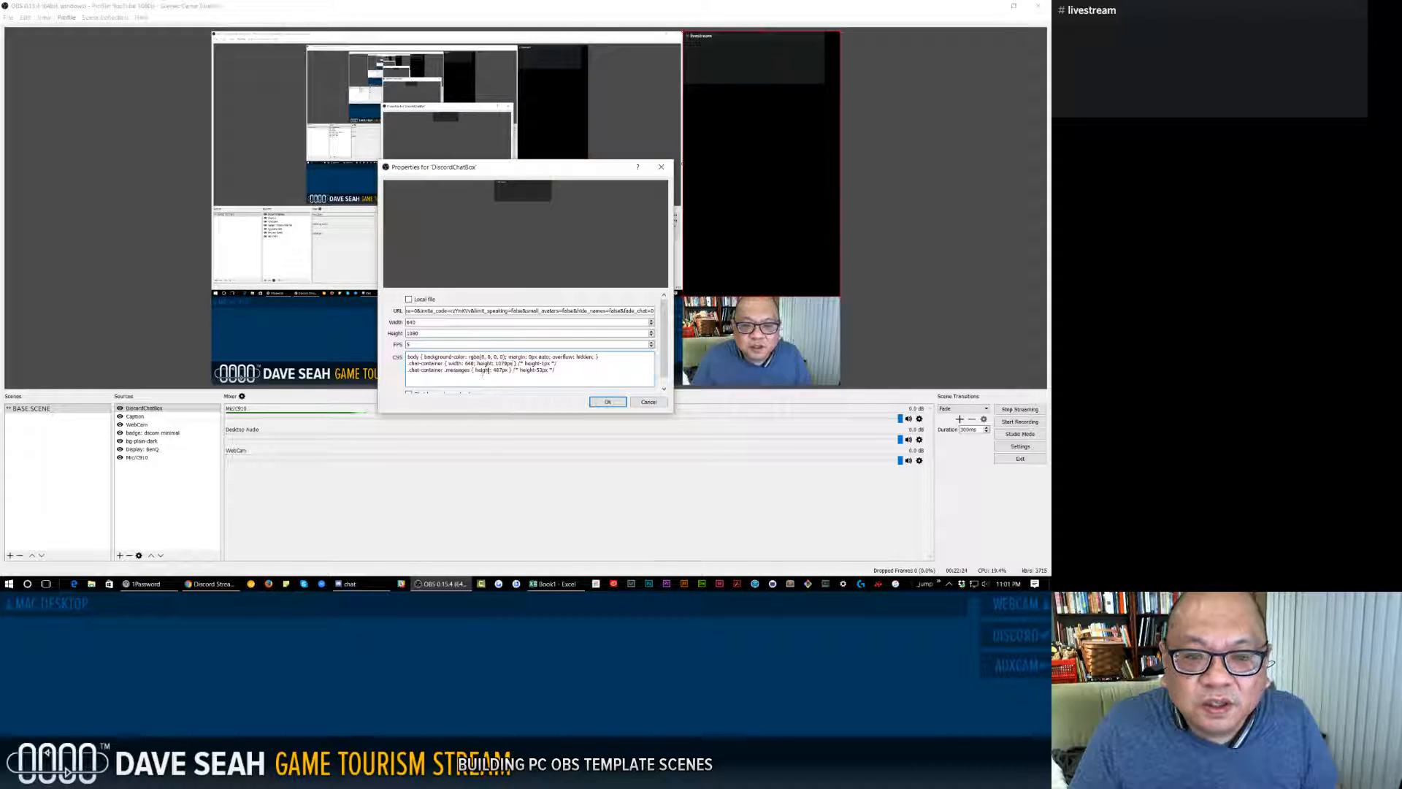
{"action": "double_click", "coordinate": [501, 371]}
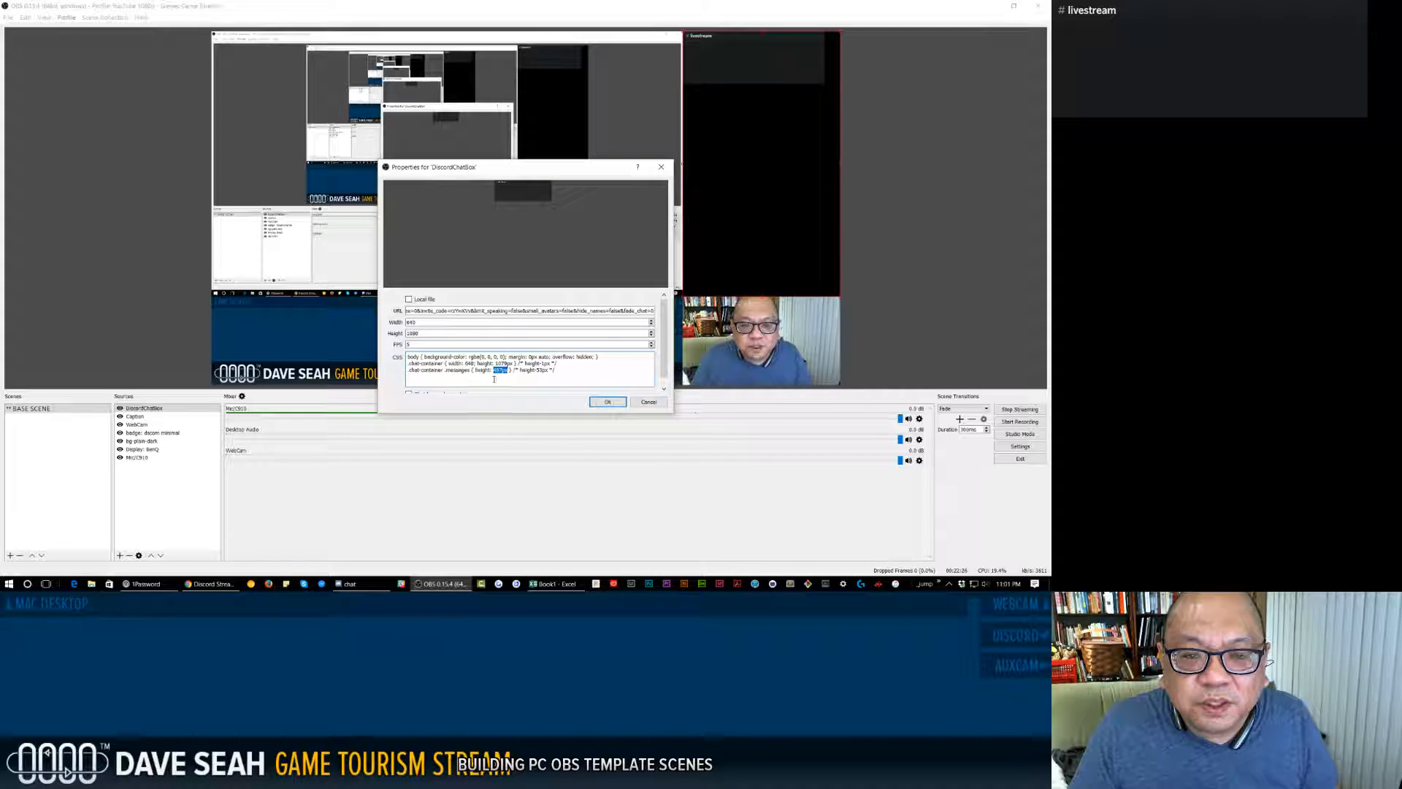
{"action": "left_click", "coordinate": [479, 364]}
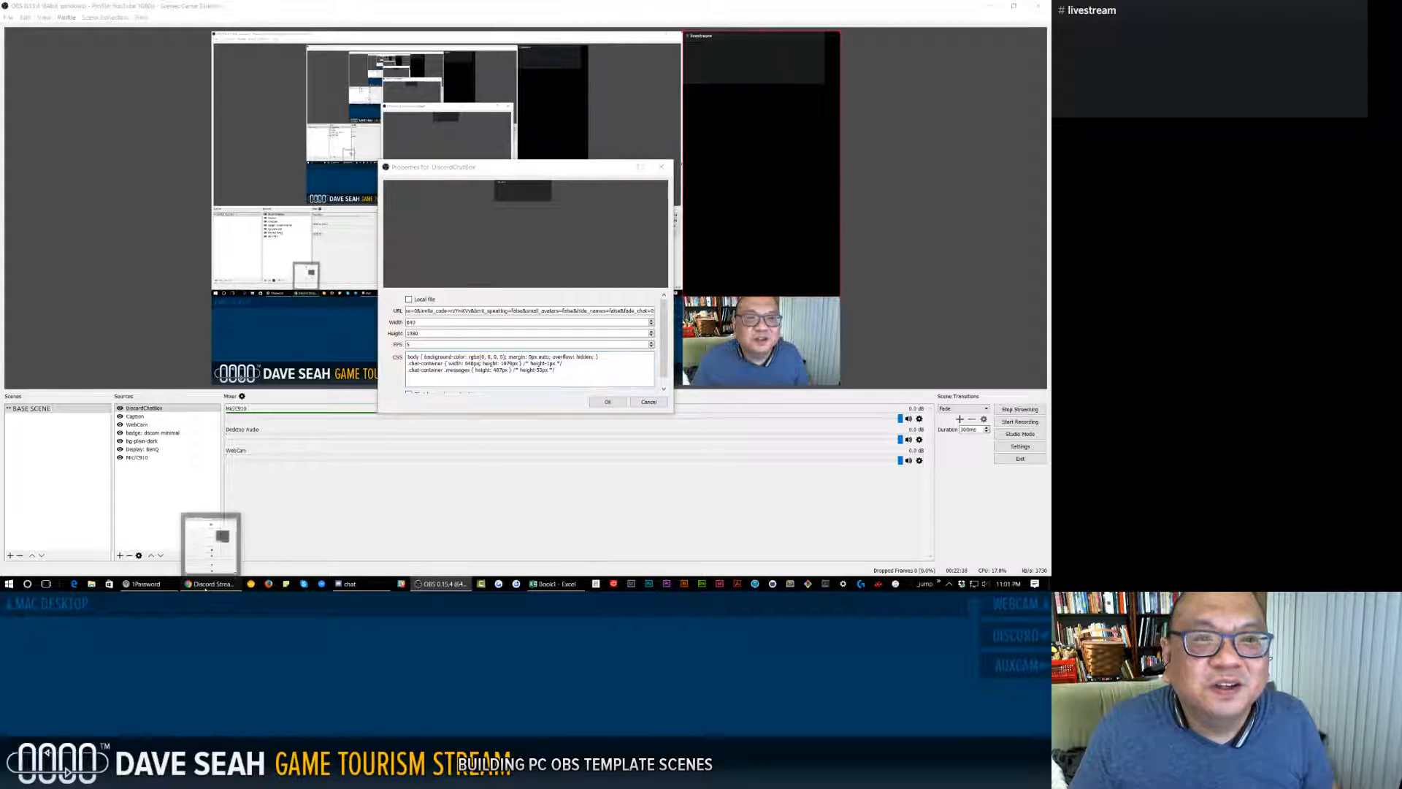
Switch to Chrome and calculate 1080-53 with a Google search in a new tab.
{"action": "left_click", "coordinate": [212, 584]}
{"action": "left_click", "coordinate": [703, 14]}
{"action": "type", "text": "0"}
{"action": "key", "text": "BackSpace"}
{"action": "type", "text": "1080-4"}
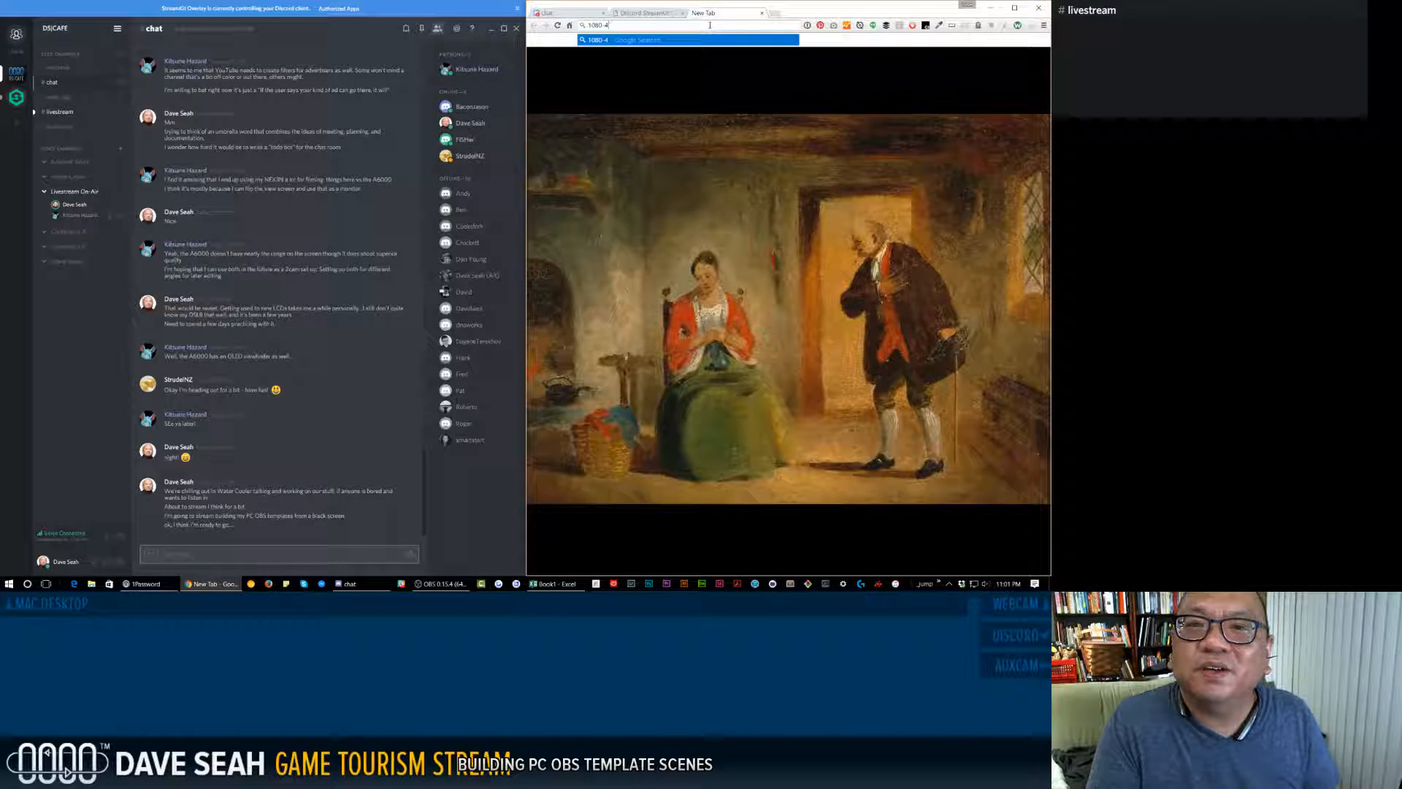
{"action": "key", "text": "BackSpace"}
{"action": "type", "text": "53="}
{"action": "key", "text": "Return"}
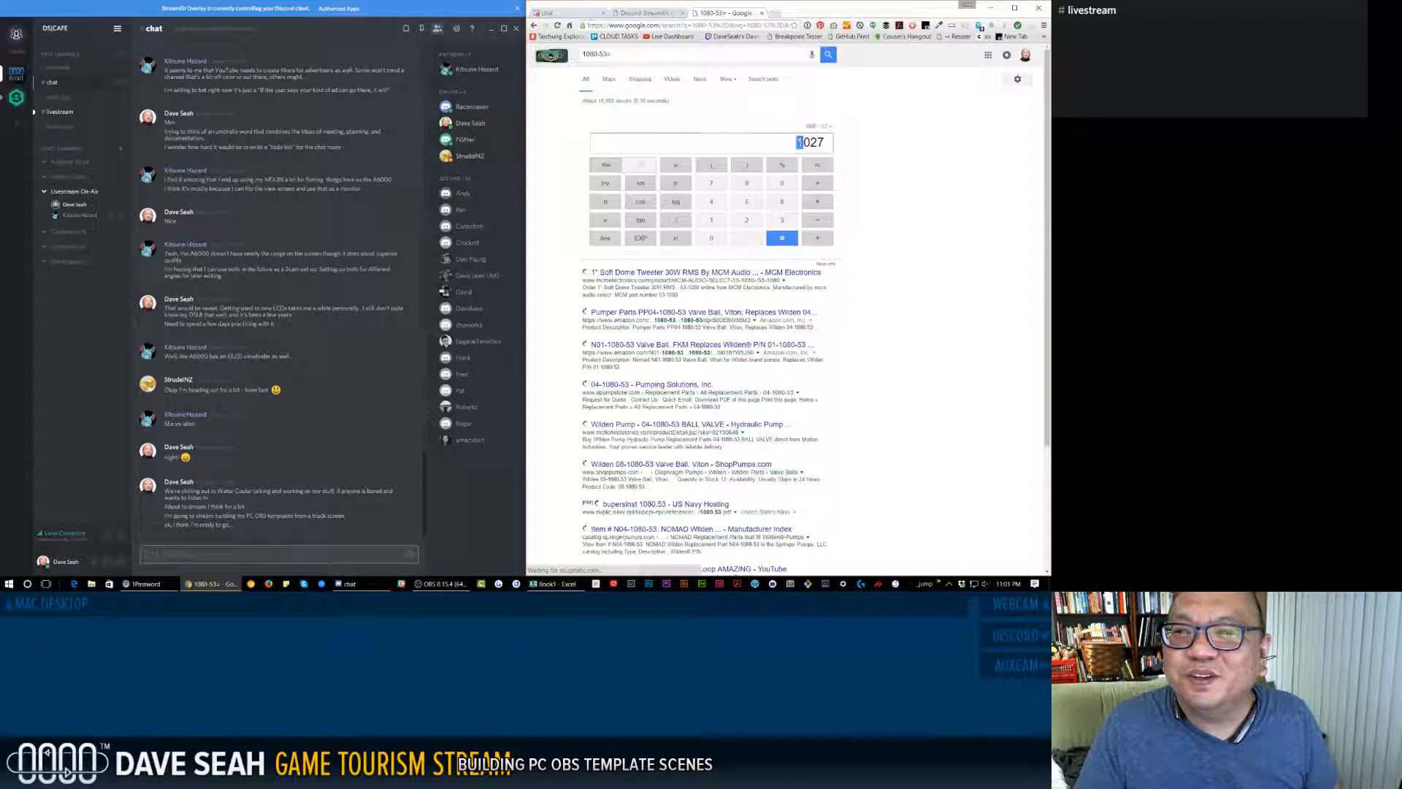
{"action": "double_click", "coordinate": [803, 143]}
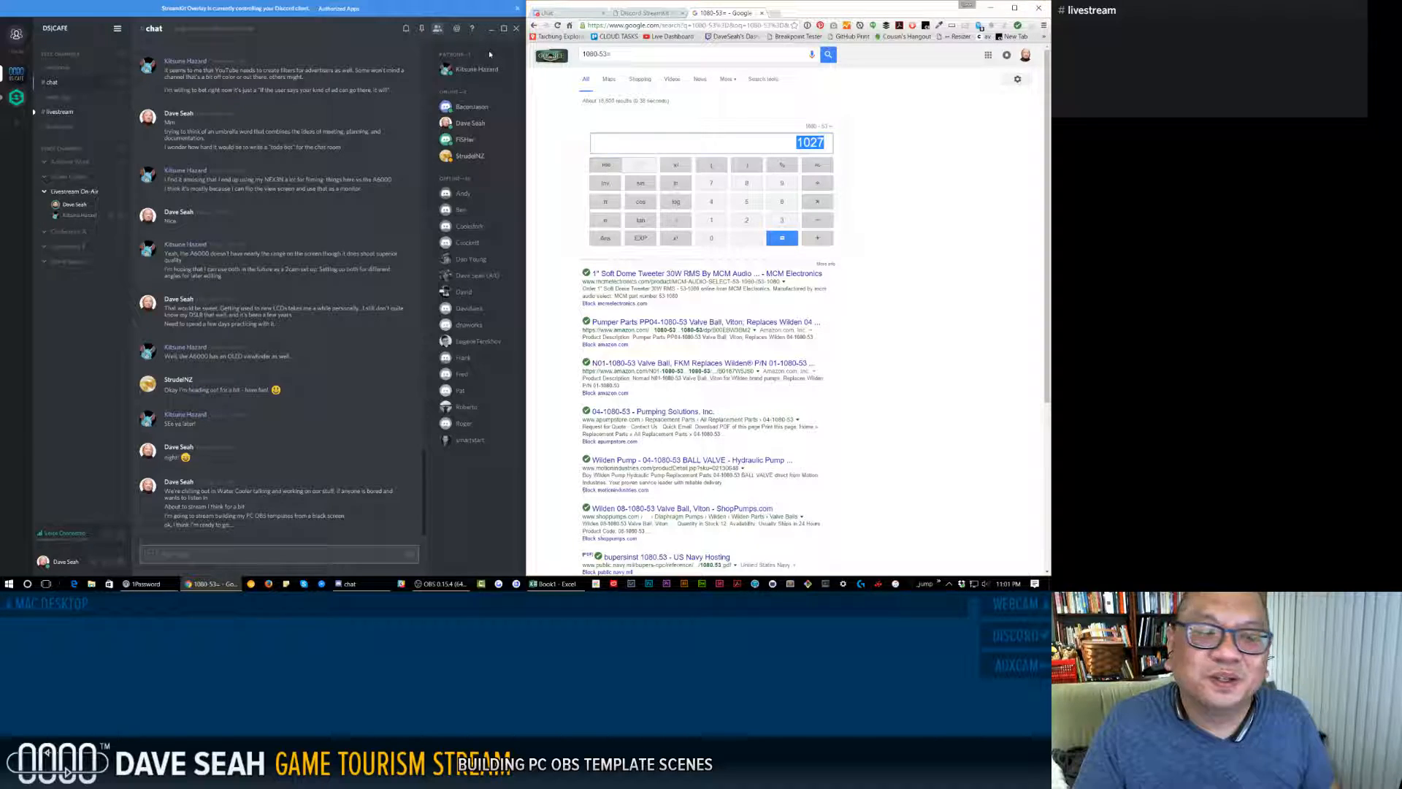
Return to OBS on Desktop 1, set the .messages height in DiscordChatBox's CSS to 1027px, and apply the properties.
{"action": "key", "text": "super"}
{"action": "left_click", "coordinate": [46, 583]}
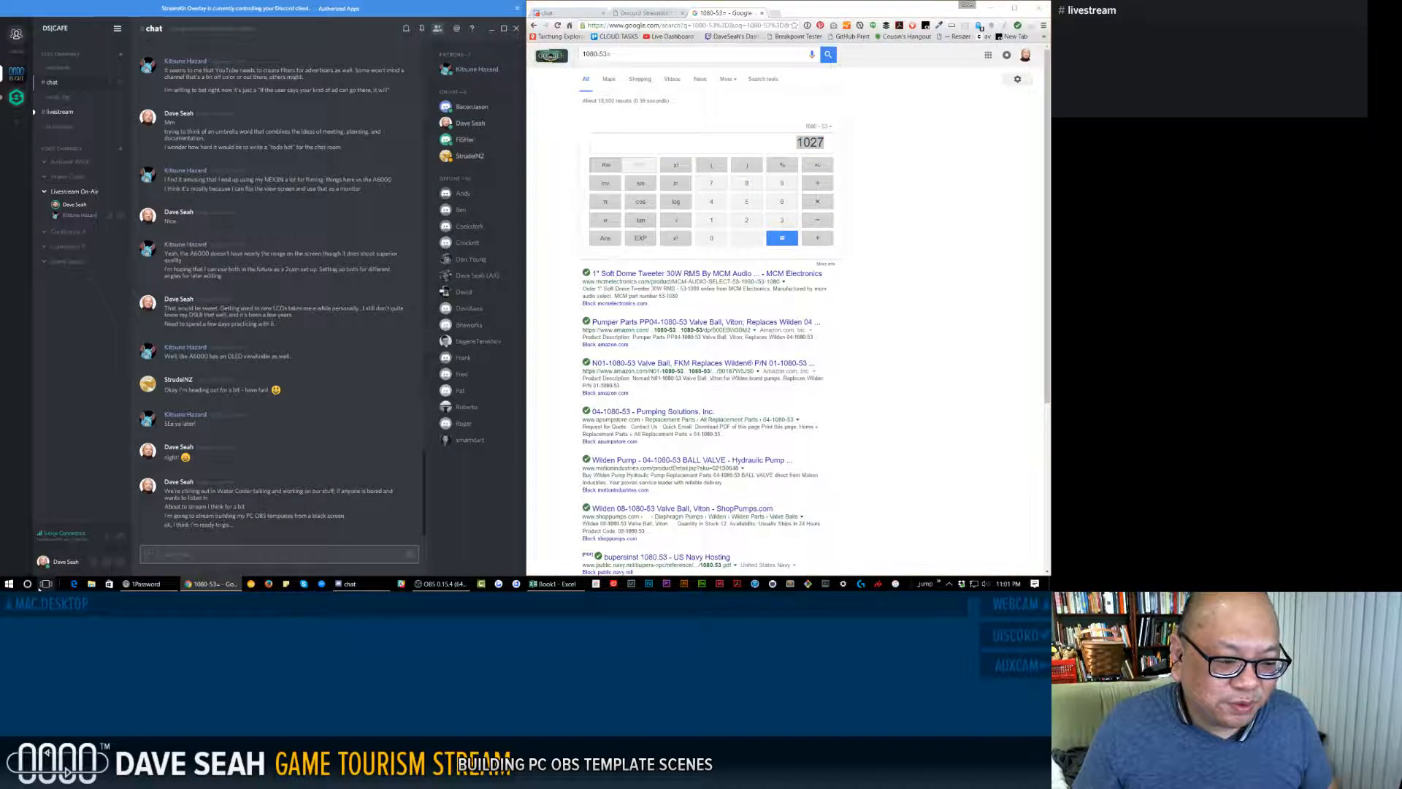
{"action": "left_click", "coordinate": [482, 552]}
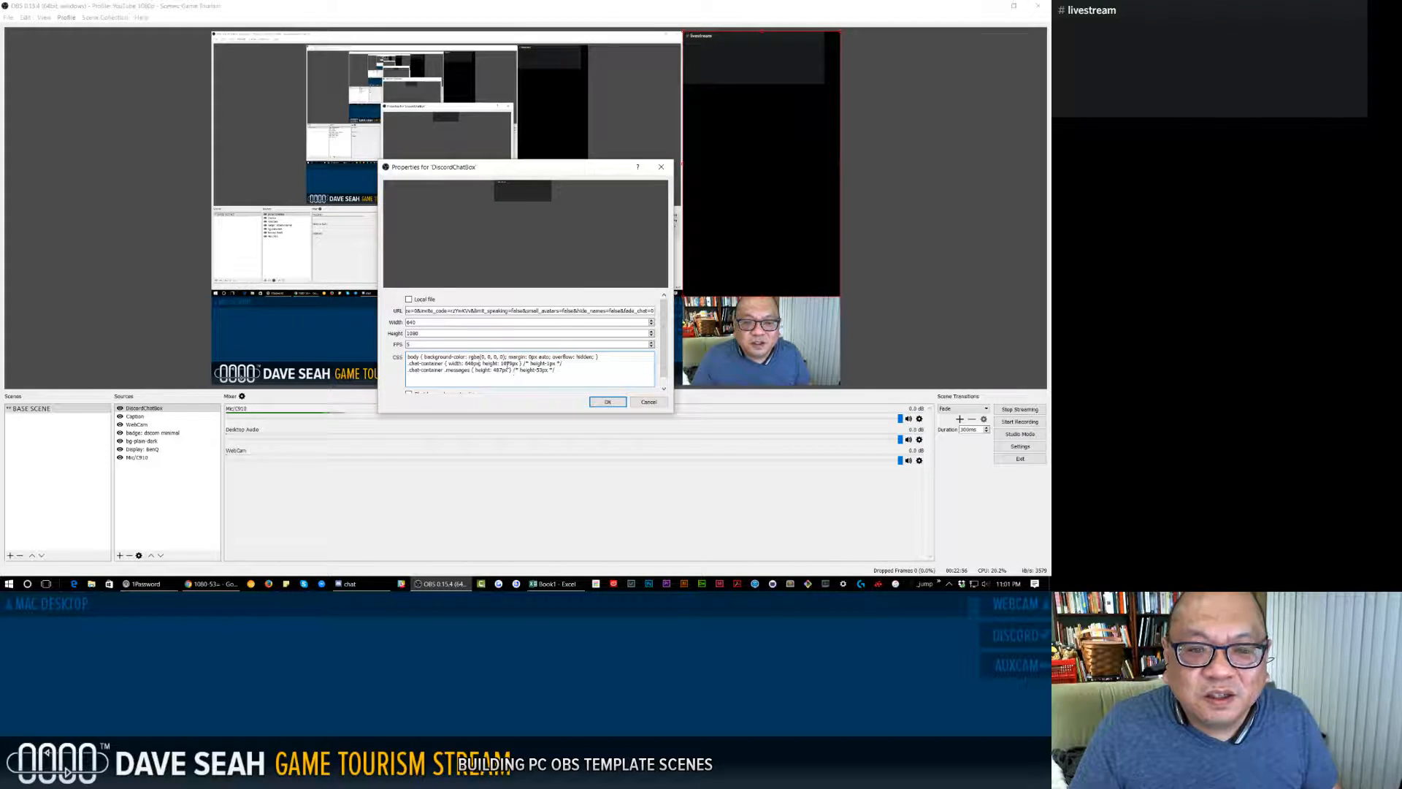
{"action": "double_click", "coordinate": [501, 369]}
{"action": "type", "text": "1027"}
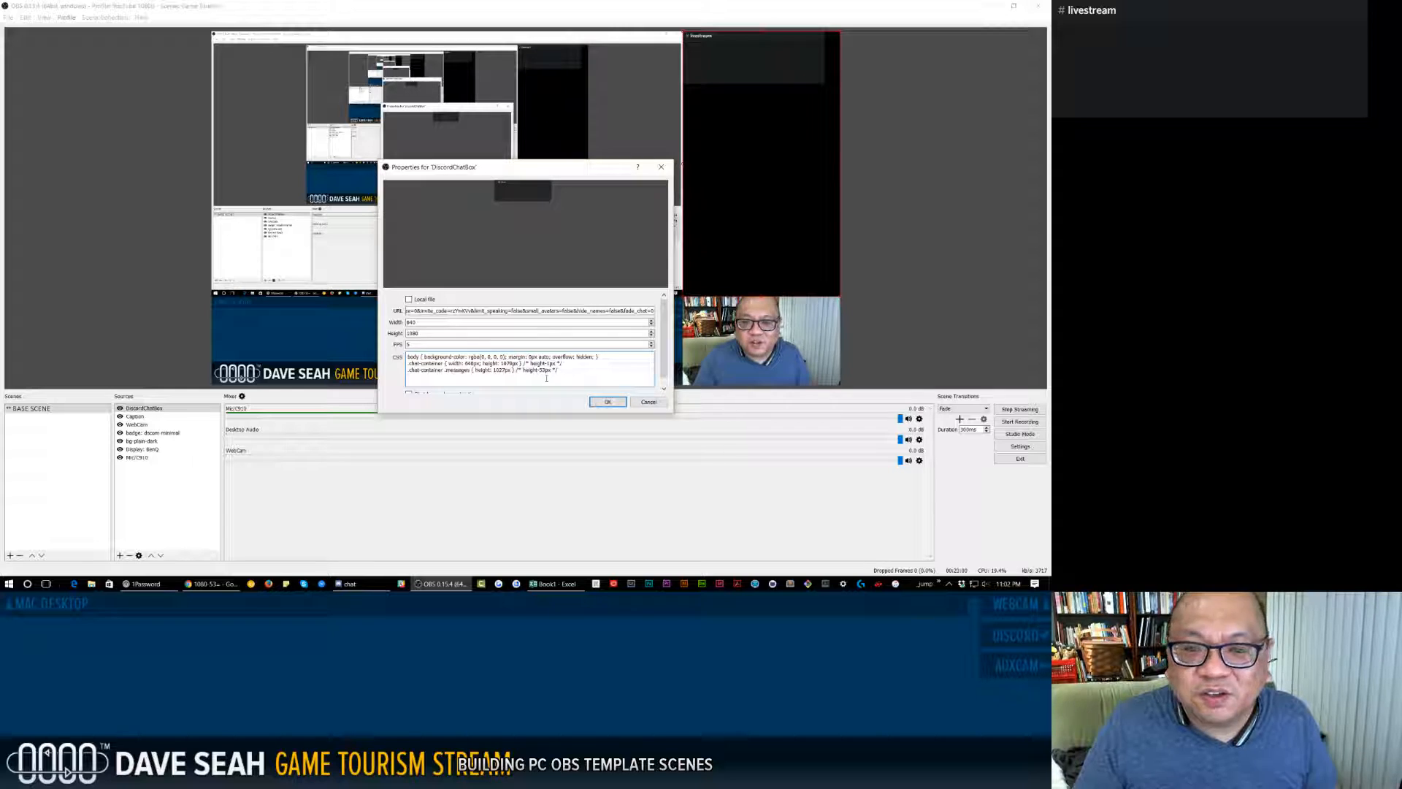
{"action": "left_click", "coordinate": [607, 402]}
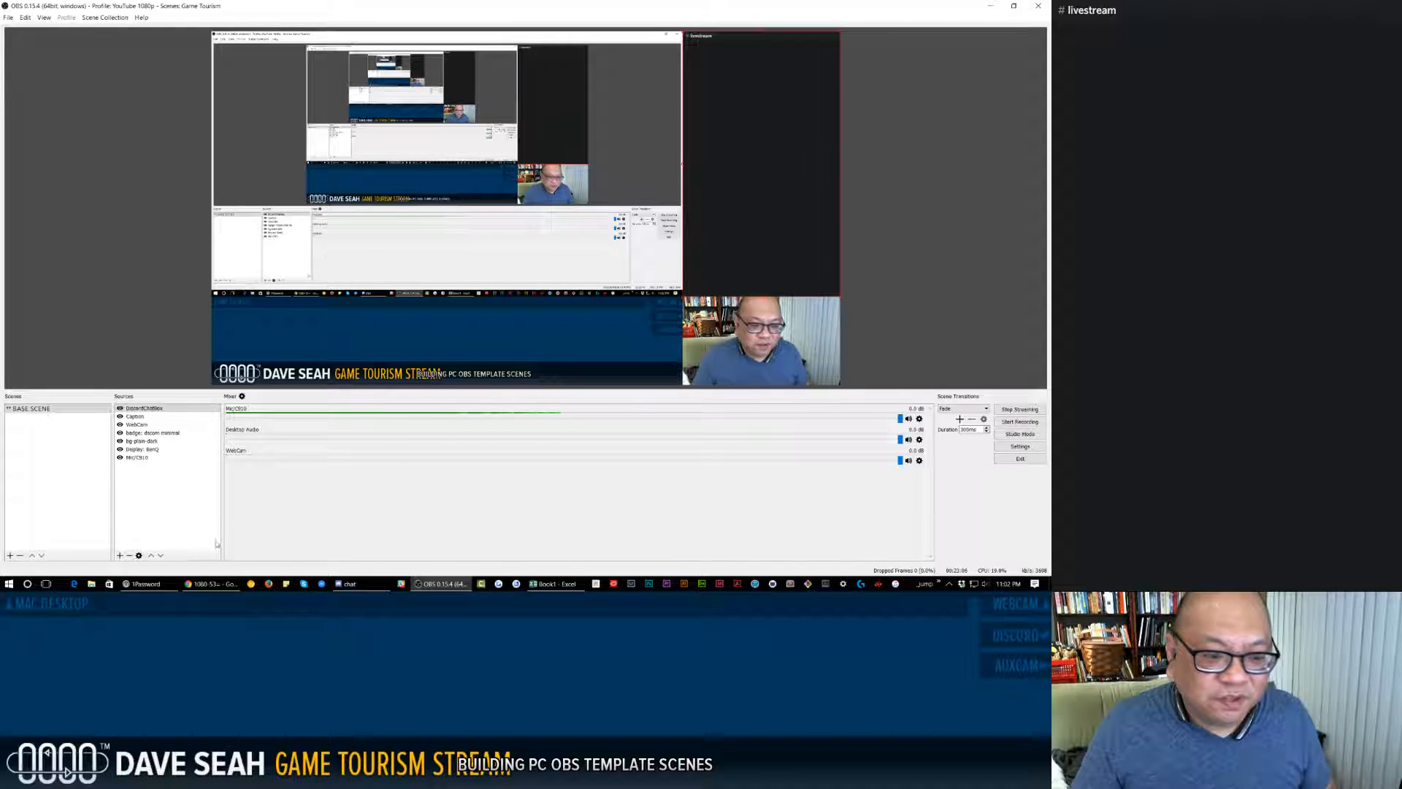
Switch to Discord on Desktop 2 and send "This is a test!" in the livestream channel.
{"action": "left_click", "coordinate": [45, 584]}
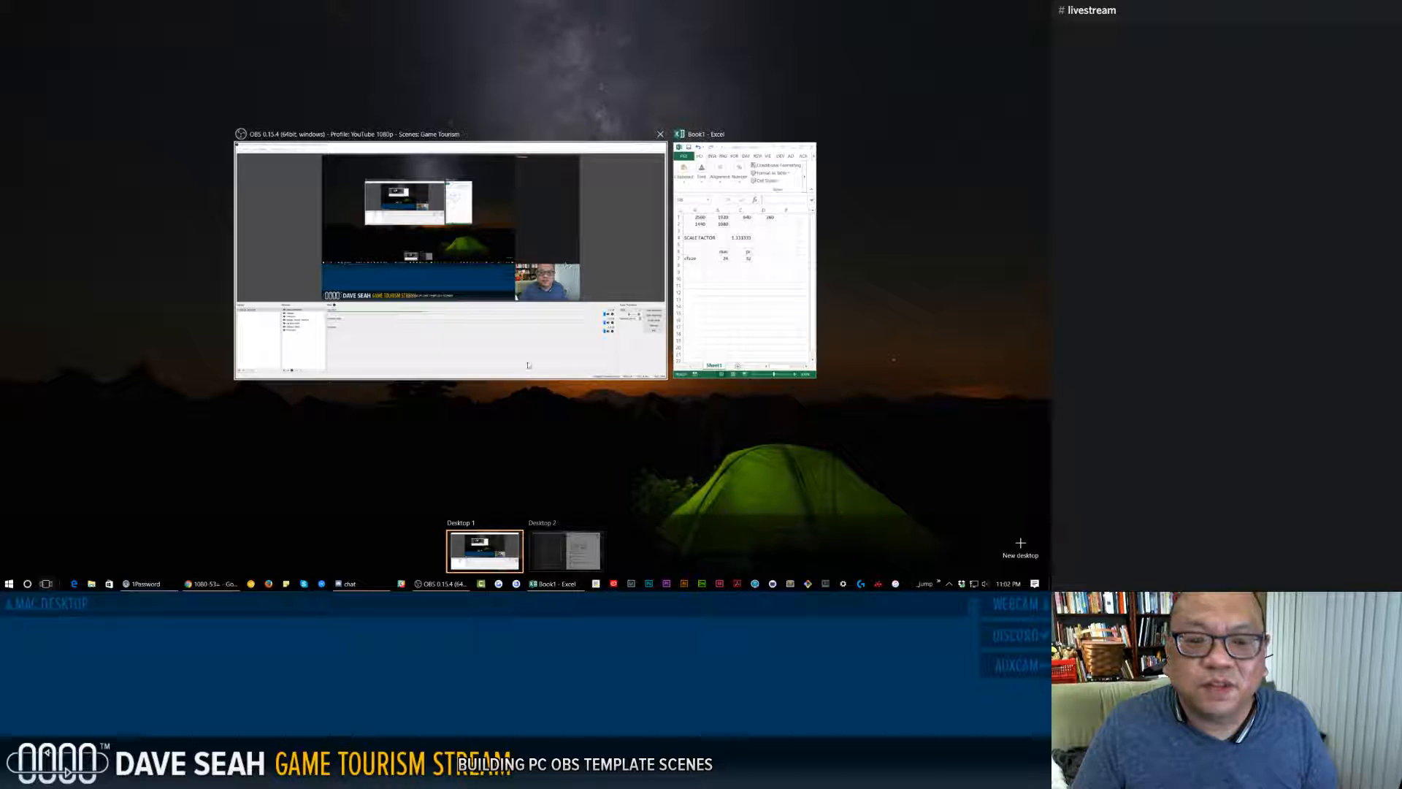
{"action": "left_click", "coordinate": [566, 551]}
{"action": "left_click", "coordinate": [60, 112]}
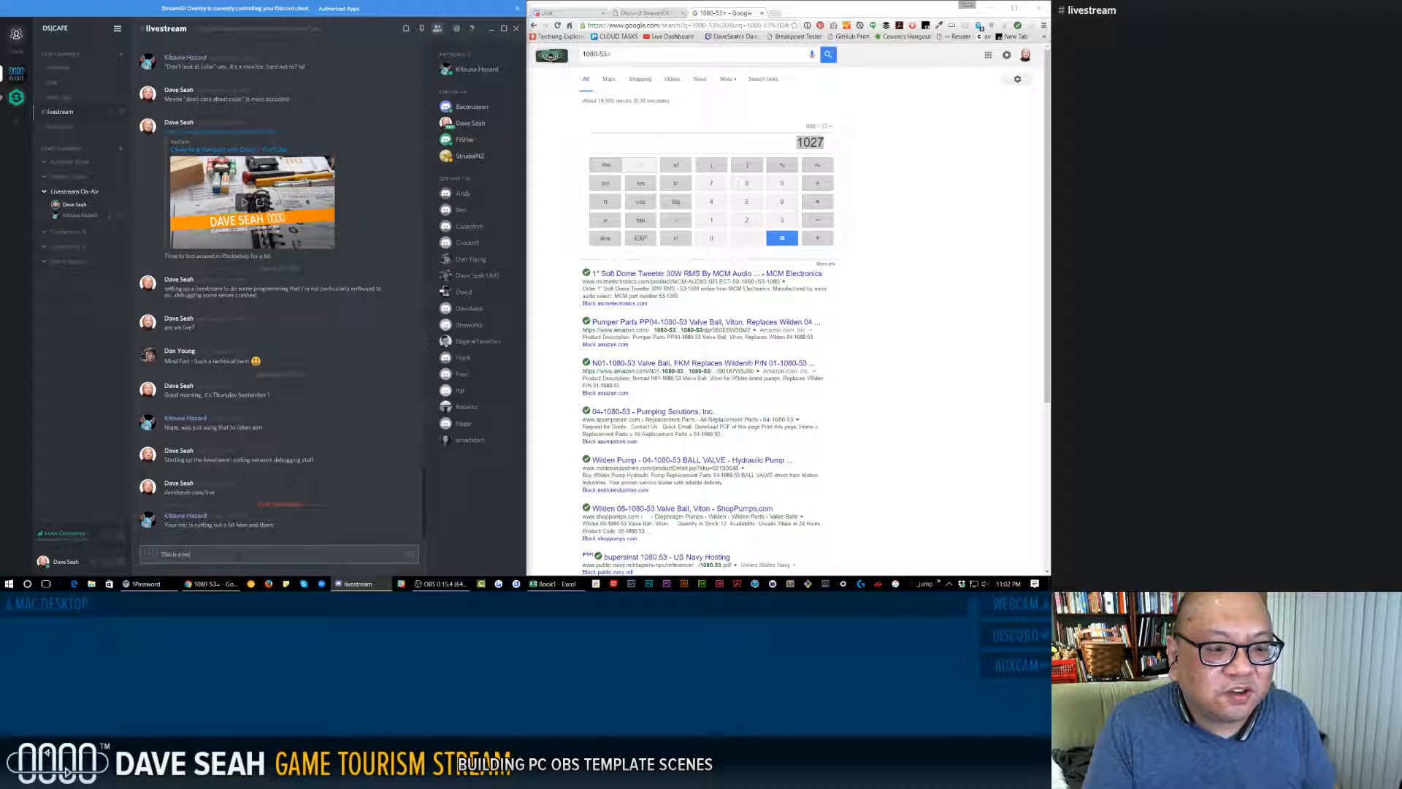
{"action": "key", "text": "Return"}
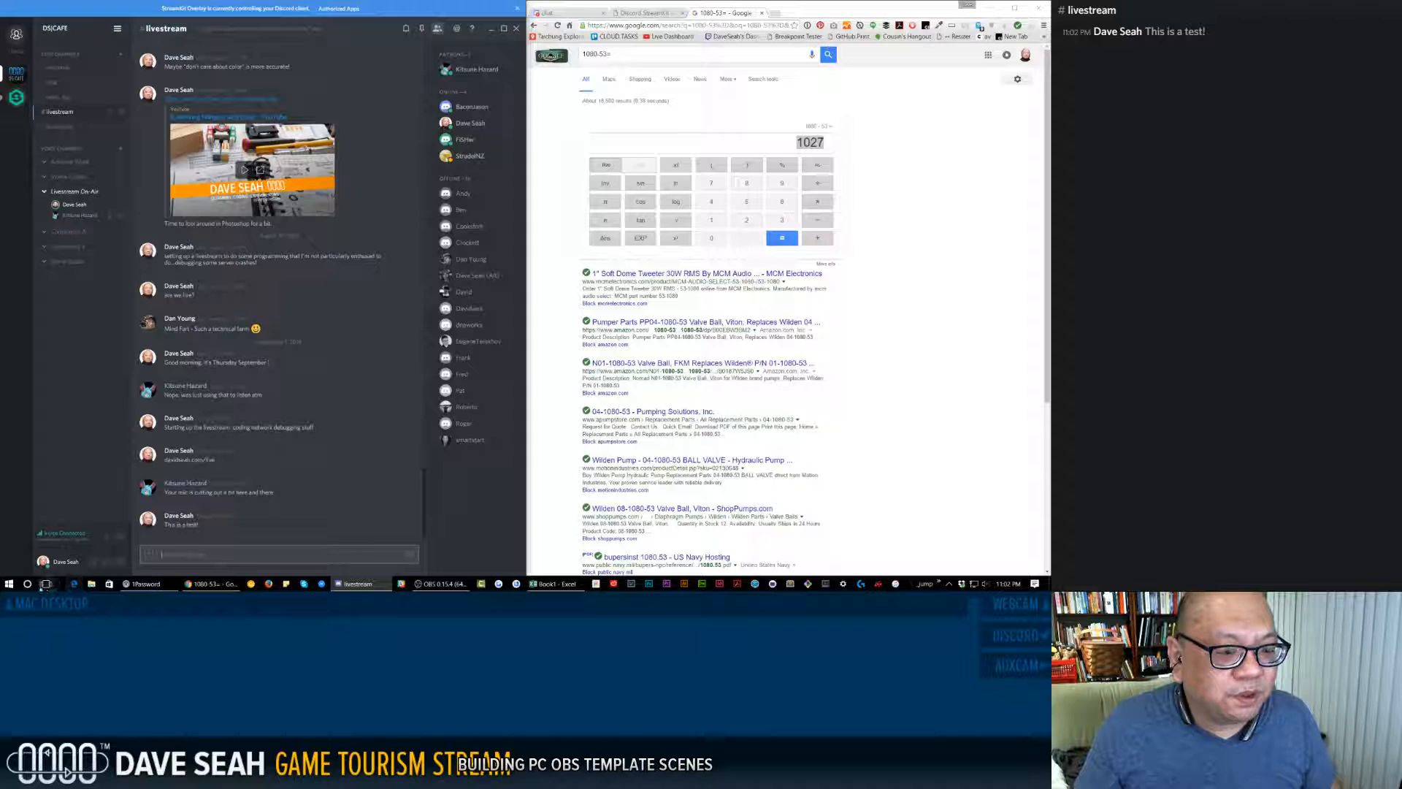
Return to OBS on Desktop 1 and check the chat overlay in the scene preview.
{"action": "left_click", "coordinate": [46, 583]}
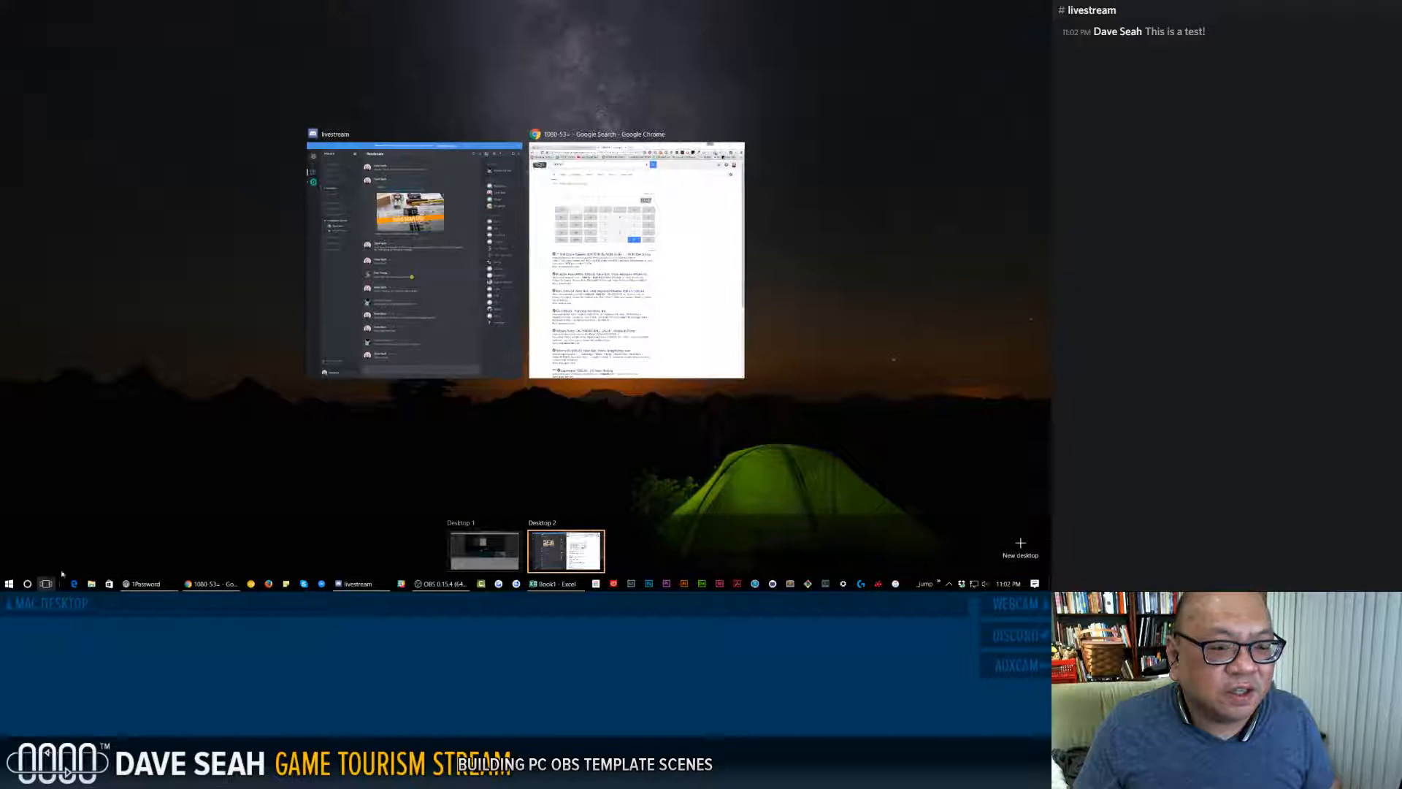
{"action": "left_click", "coordinate": [482, 549]}
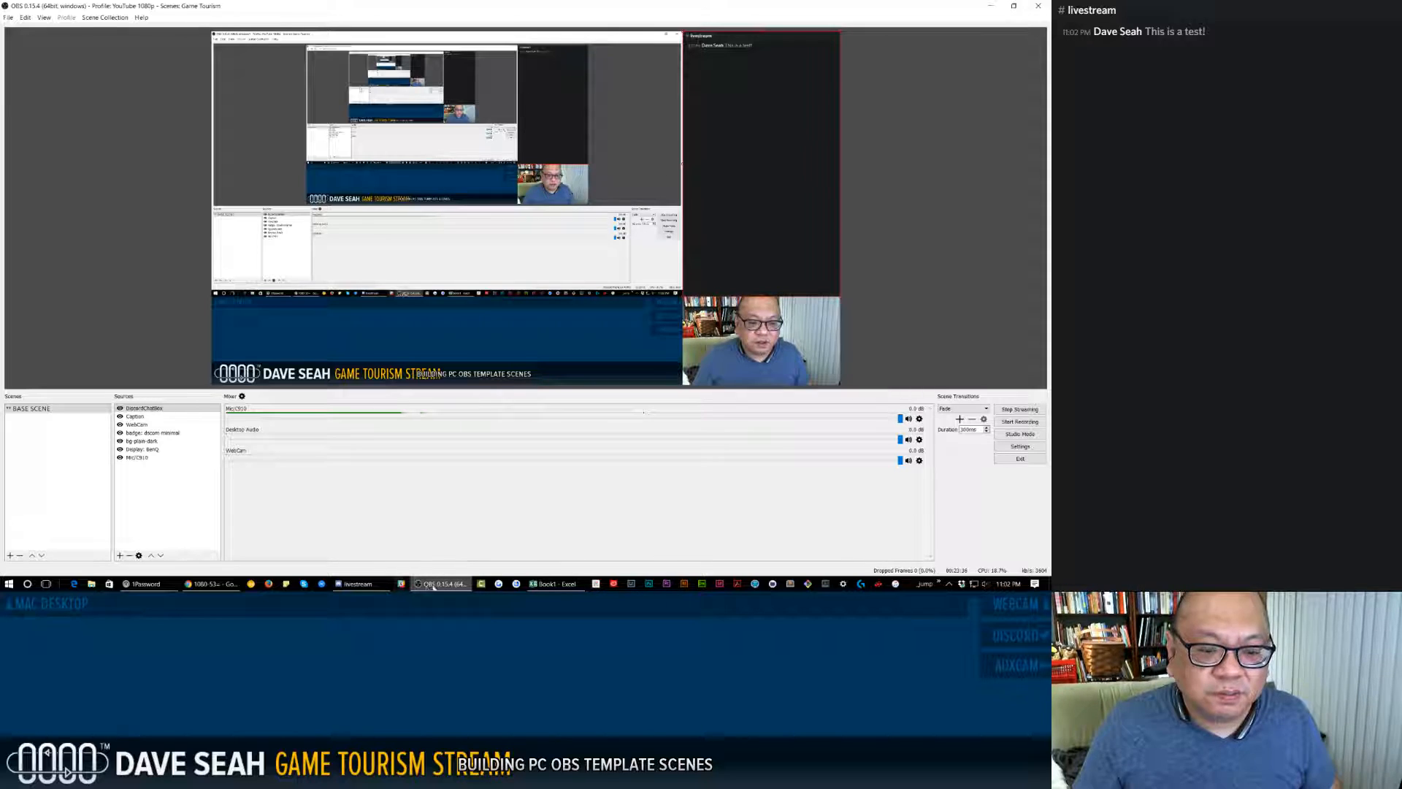
{"action": "mouse_move", "coordinate": [434, 586]}
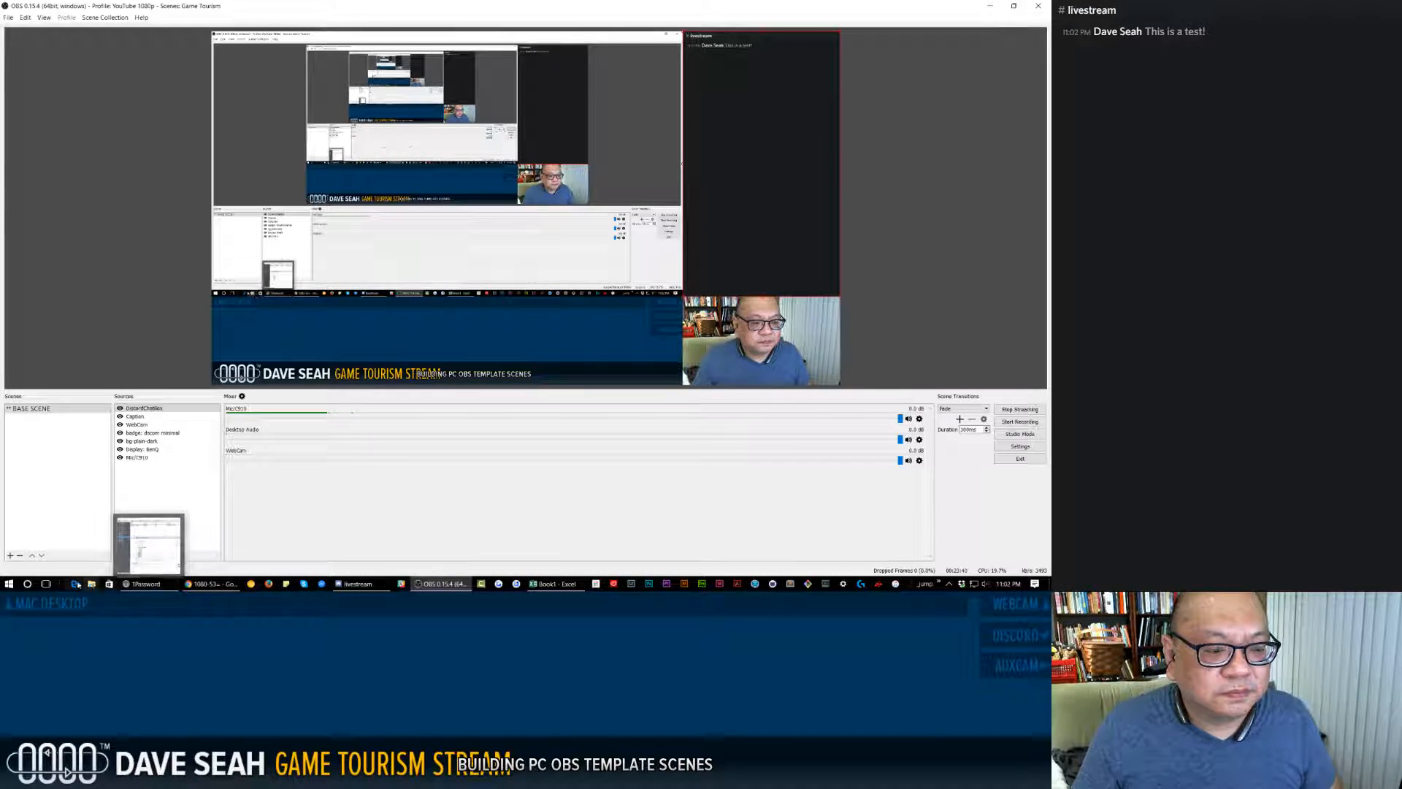
Copy the URL from the DiscordChatBox source's properties on Desktop 1 and paste it into a new Sublime Text file.
{"action": "left_click", "coordinate": [45, 584]}
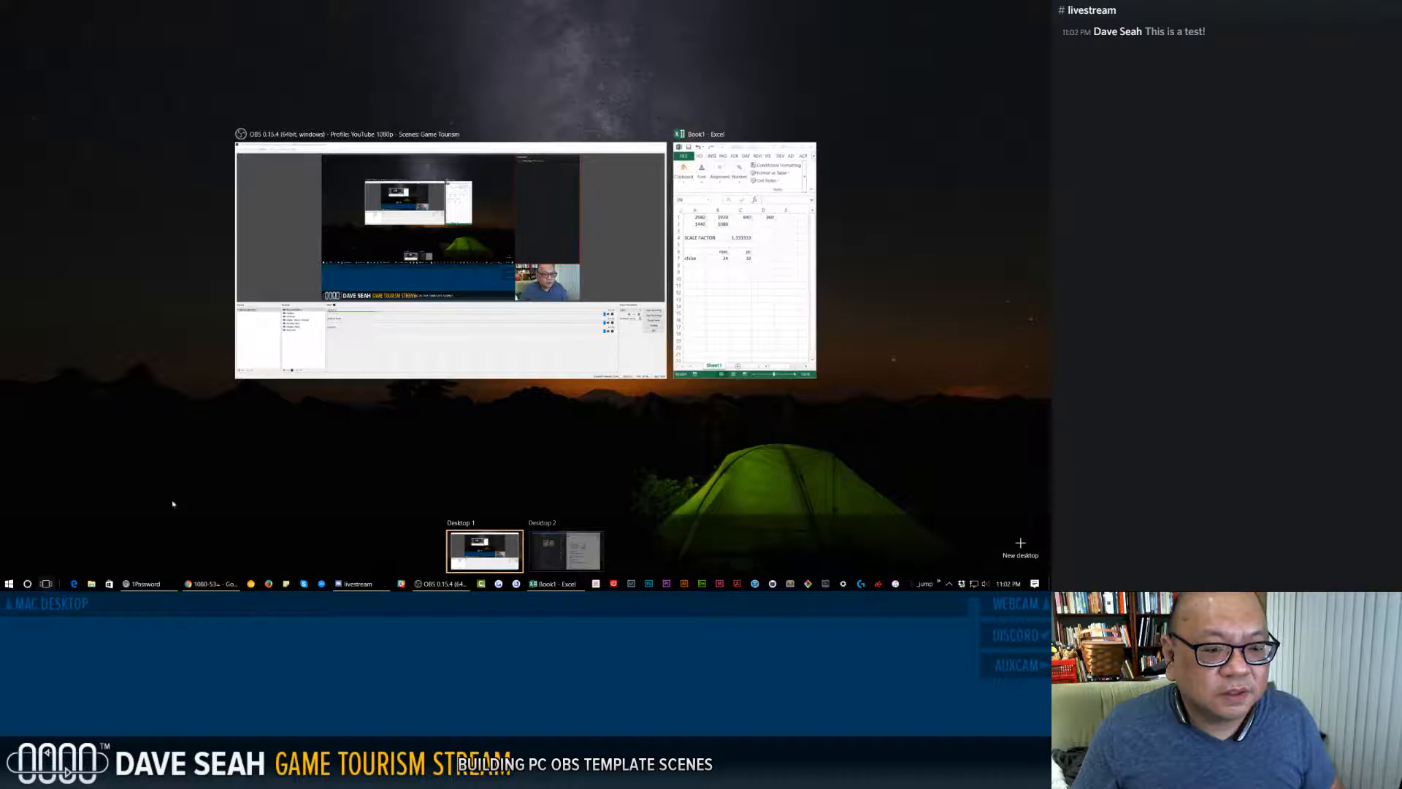
{"action": "left_click", "coordinate": [465, 551]}
{"action": "double_click", "coordinate": [171, 412]}
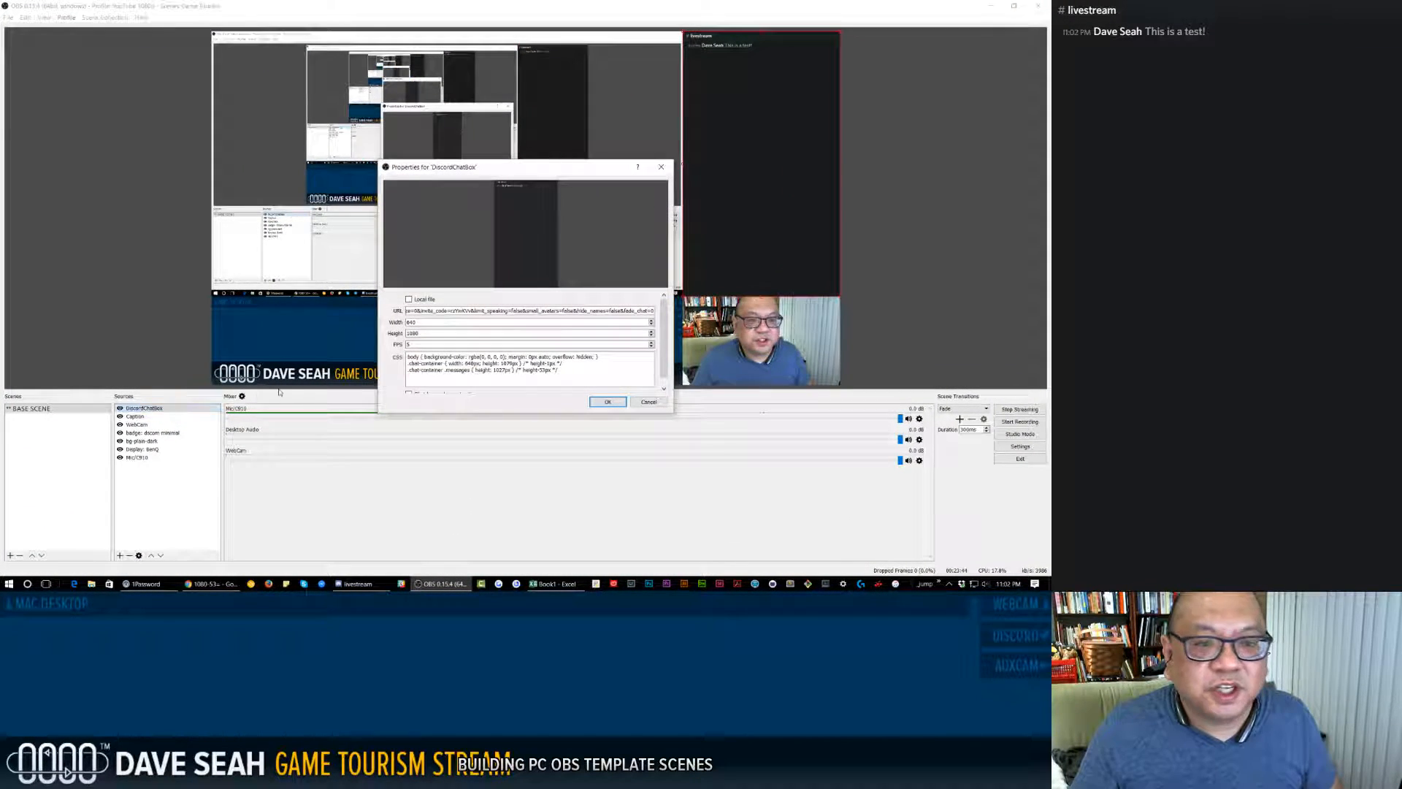
{"action": "triple_click", "coordinate": [582, 310]}
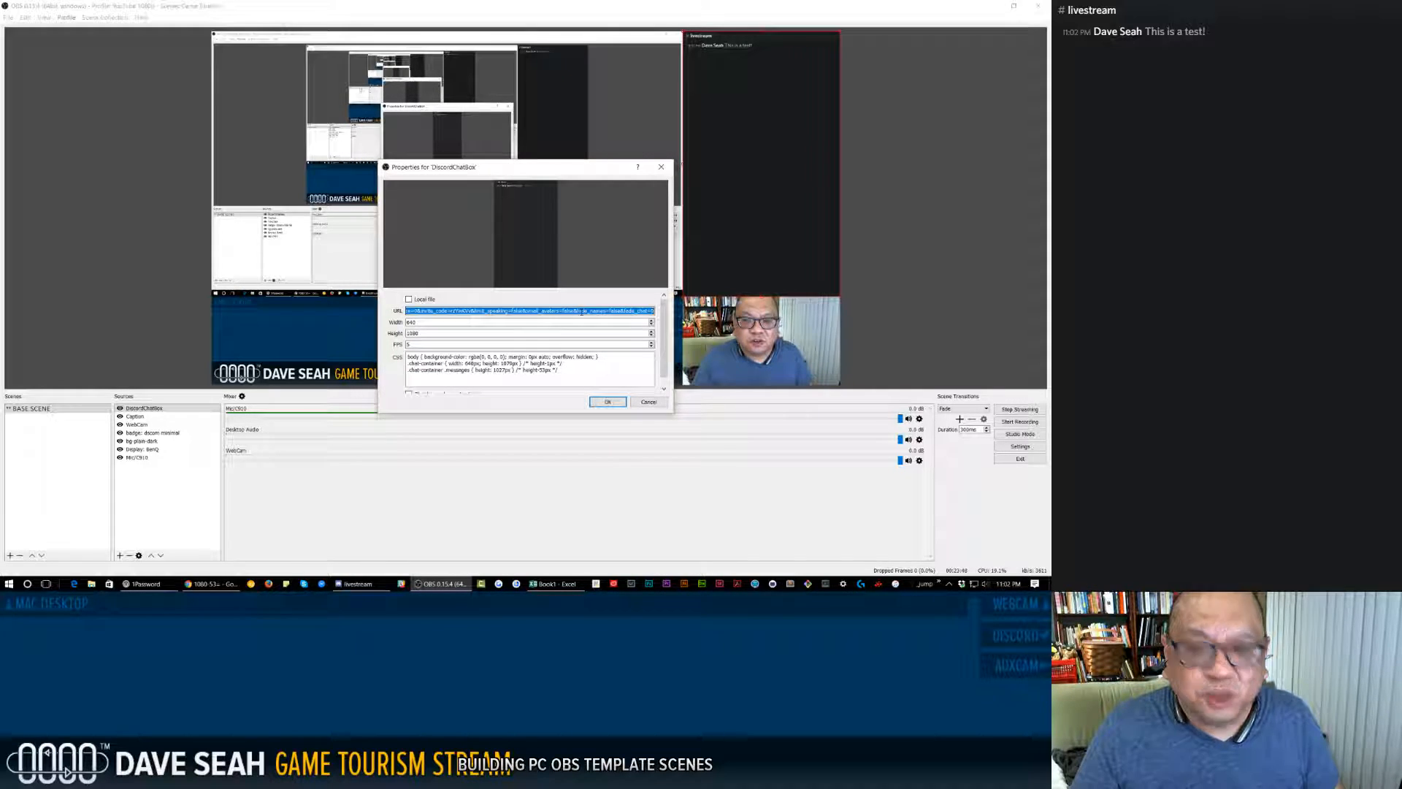
{"action": "left_click", "coordinate": [774, 585]}
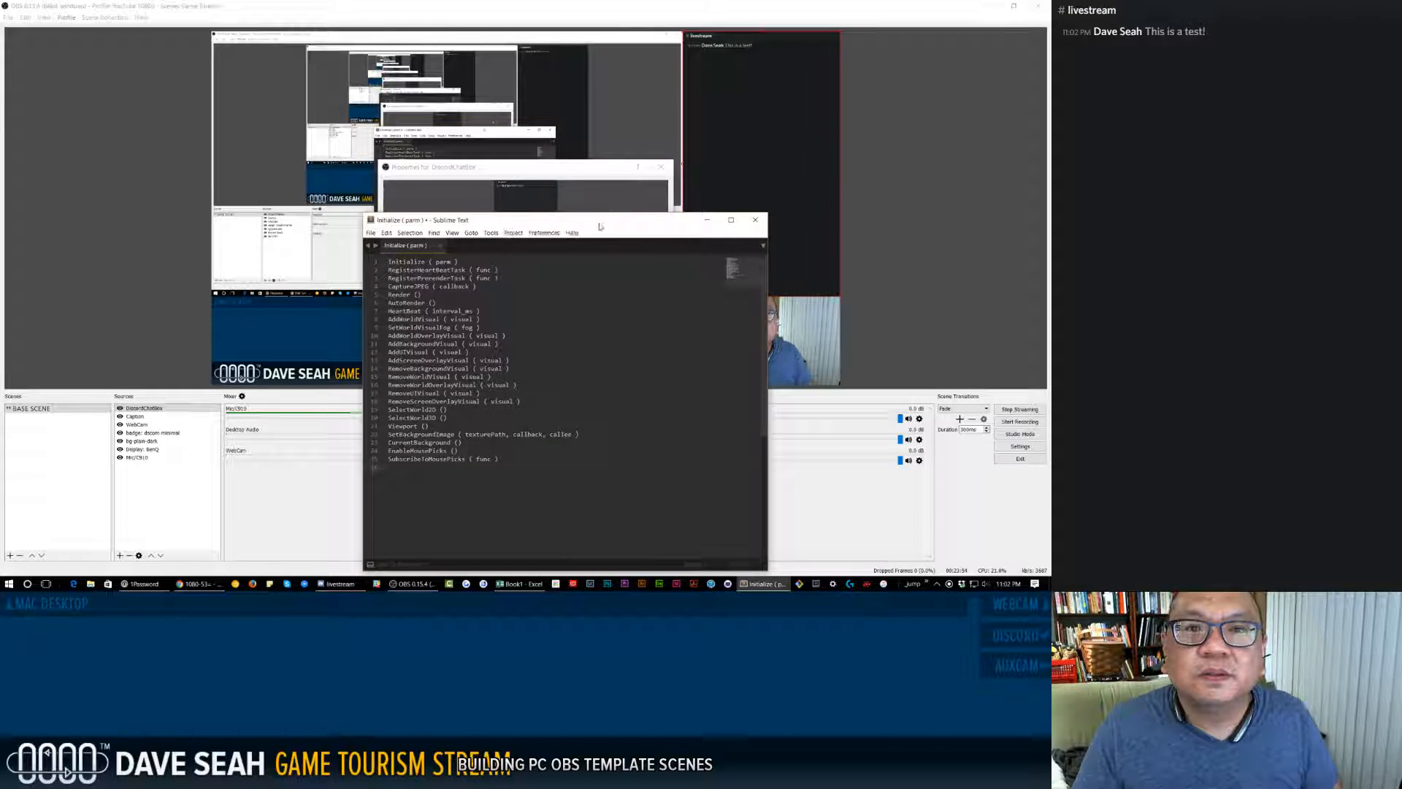
{"action": "key", "text": "ctrl+n"}
{"action": "key", "text": "ctrl+v"}
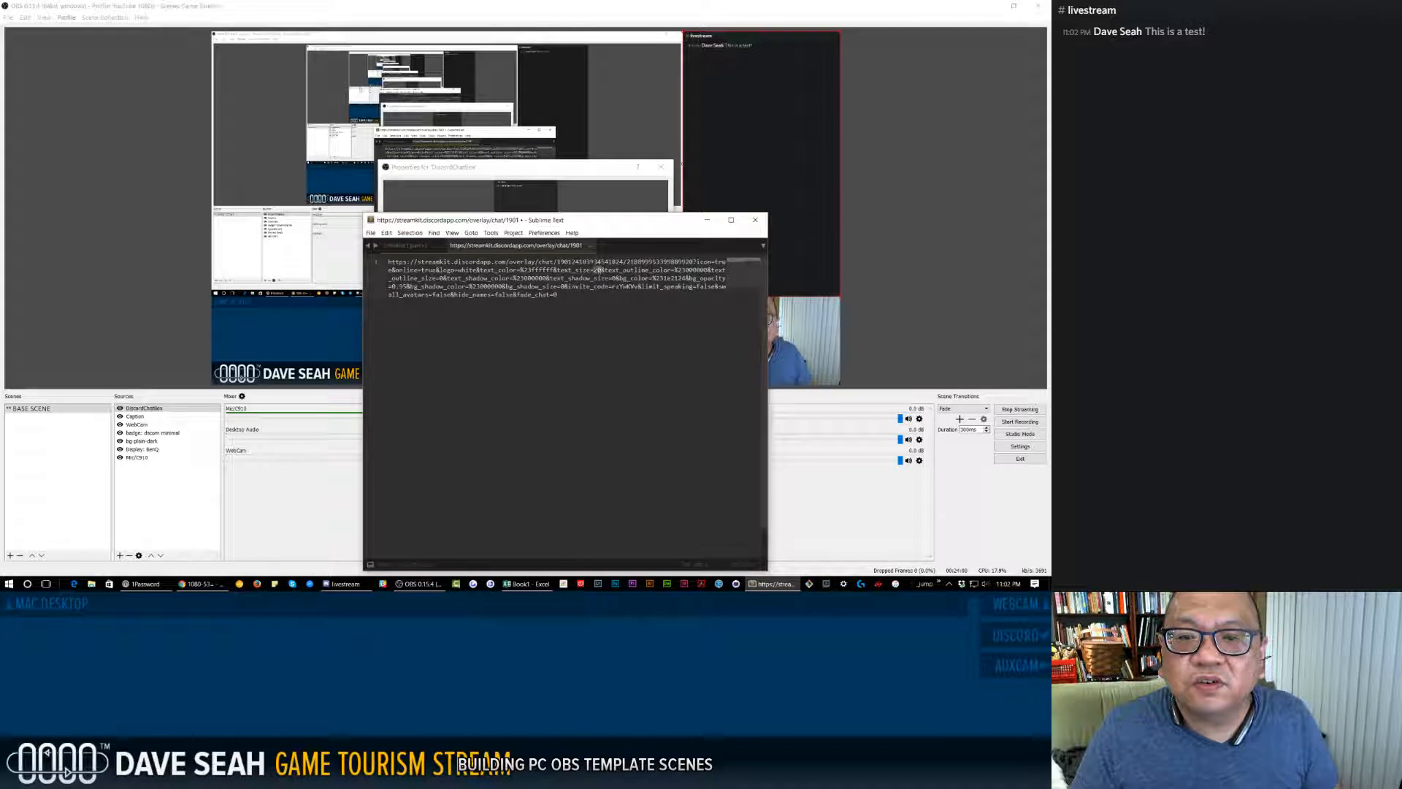
{"action": "left_click", "coordinate": [558, 295]}
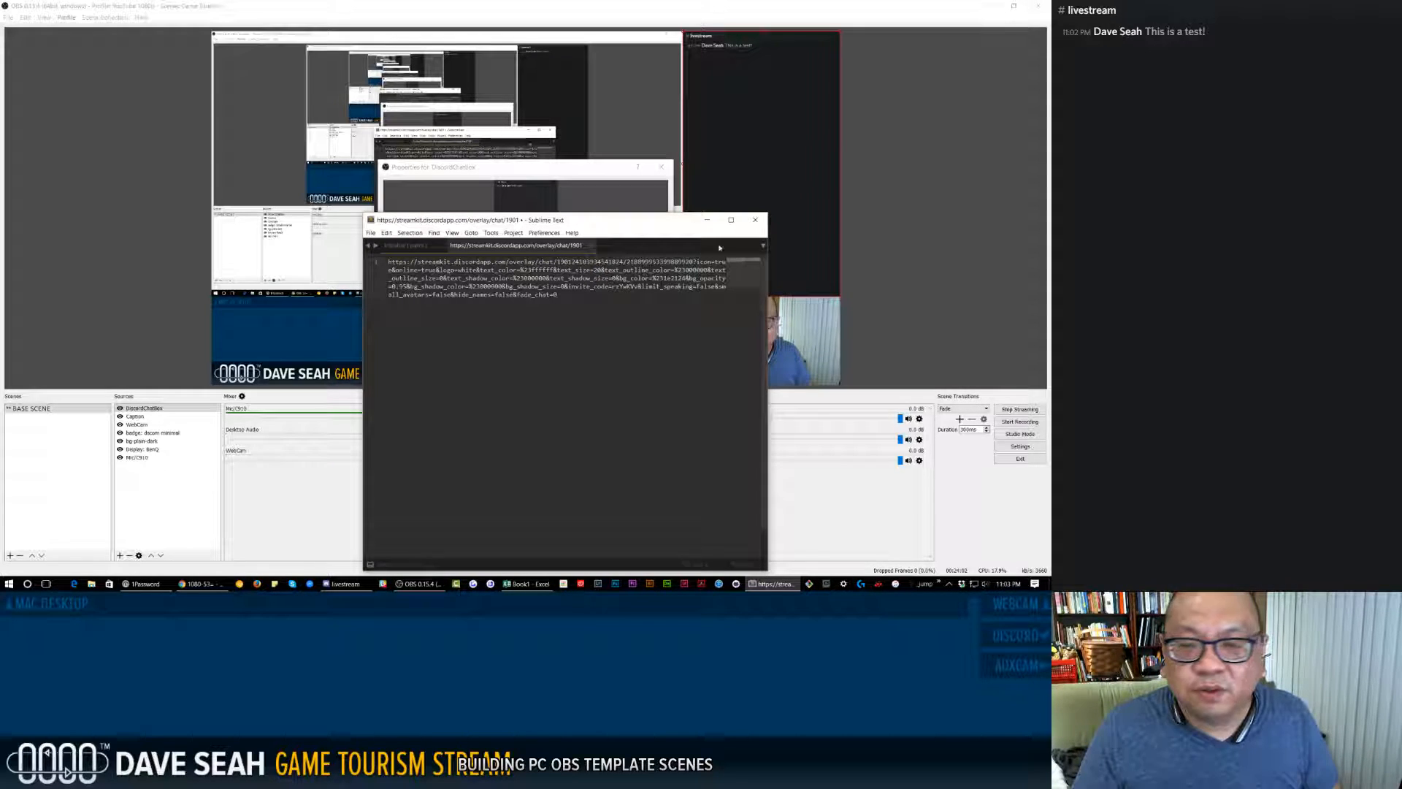
Switch to the Book1 workbook in Excel and enter 20 in B8 of the mac column.
{"action": "left_click", "coordinate": [45, 584]}
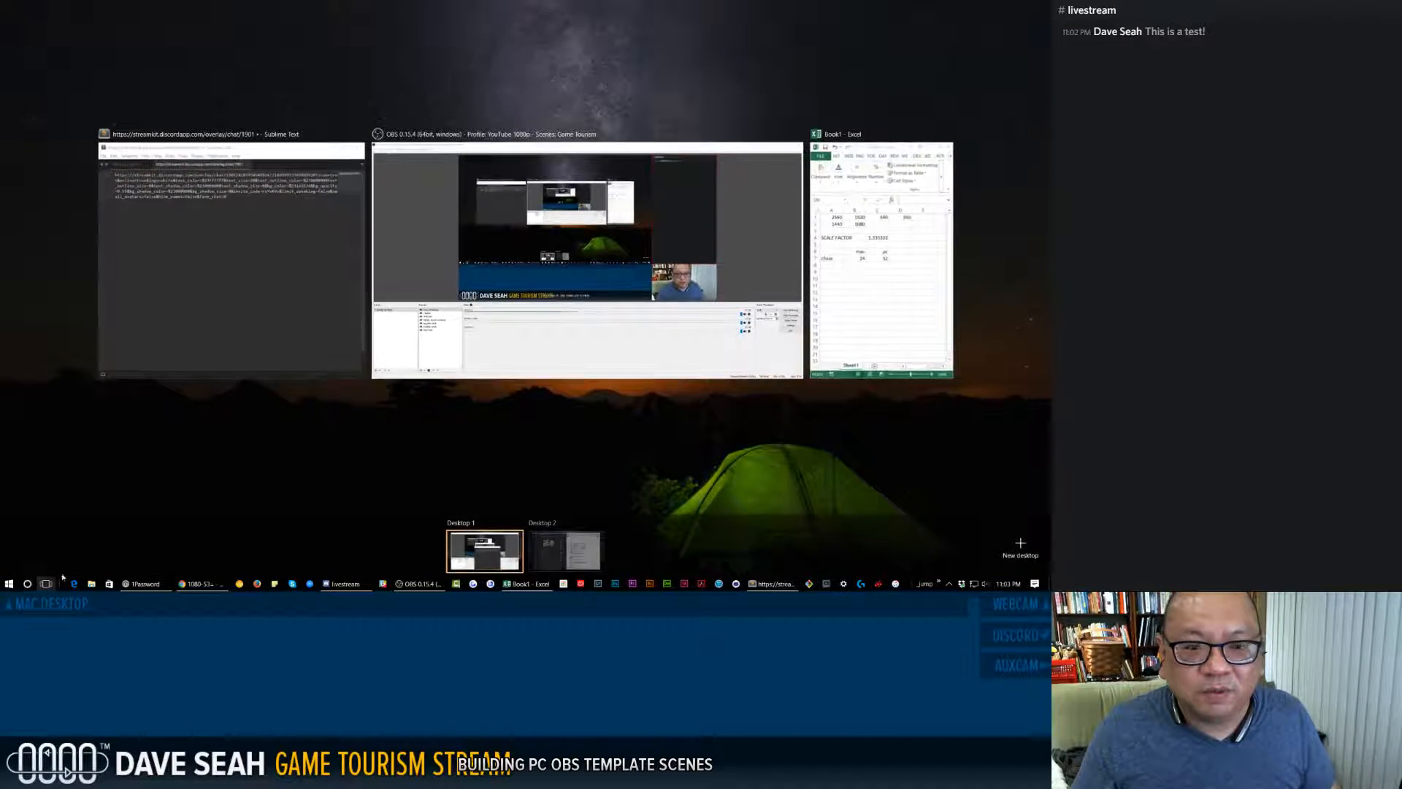
{"action": "left_click", "coordinate": [859, 294]}
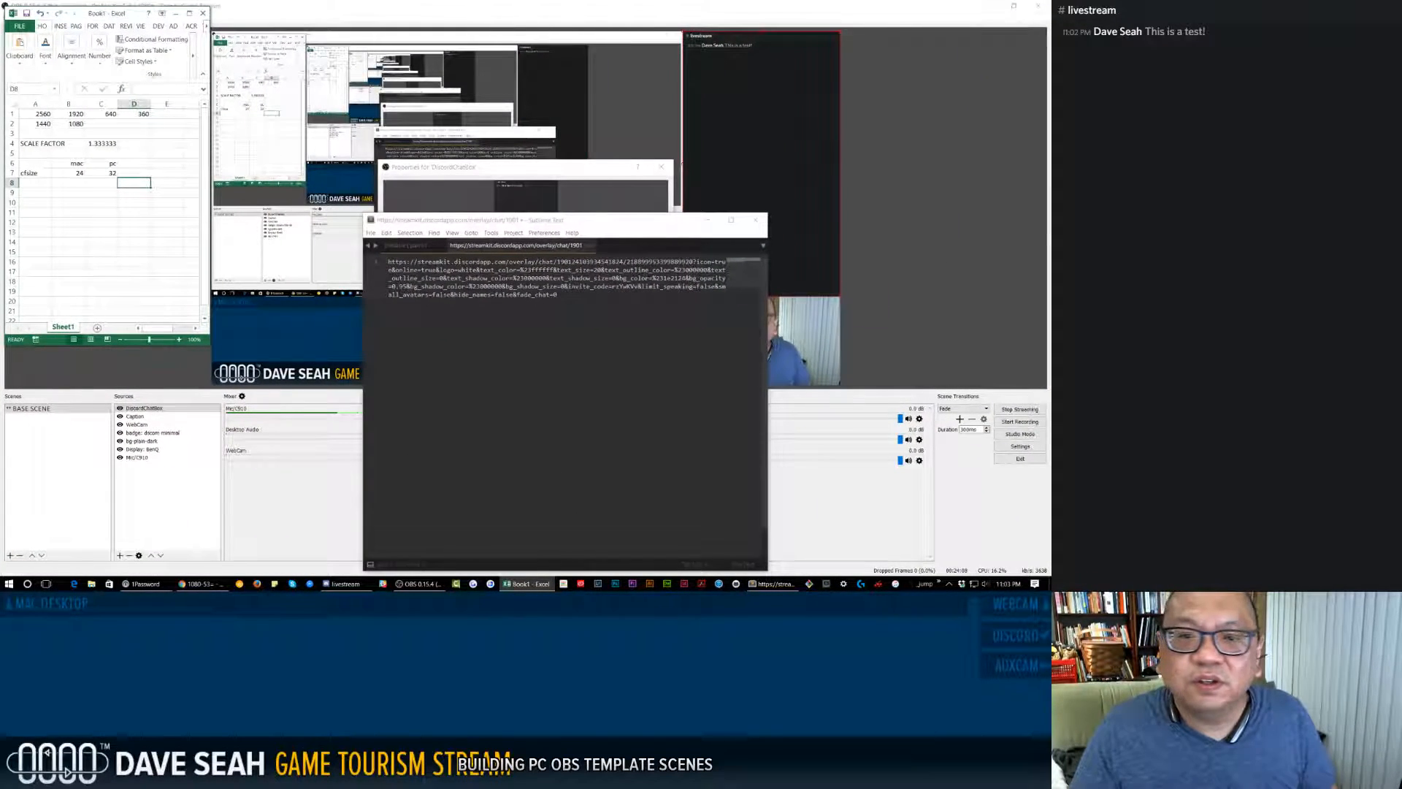
{"action": "left_click", "coordinate": [41, 192]}
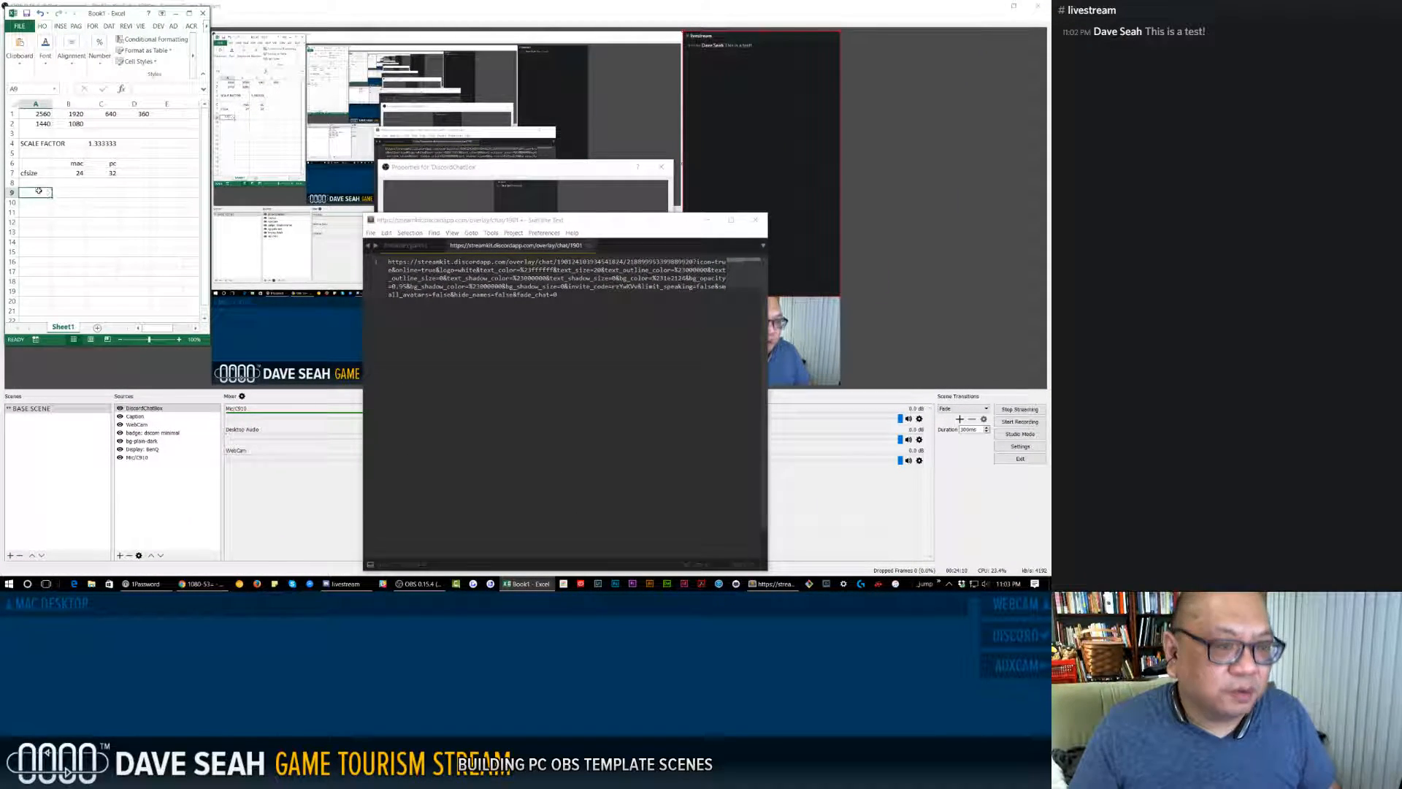
{"action": "left_click", "coordinate": [38, 181]}
{"action": "left_click", "coordinate": [71, 184]}
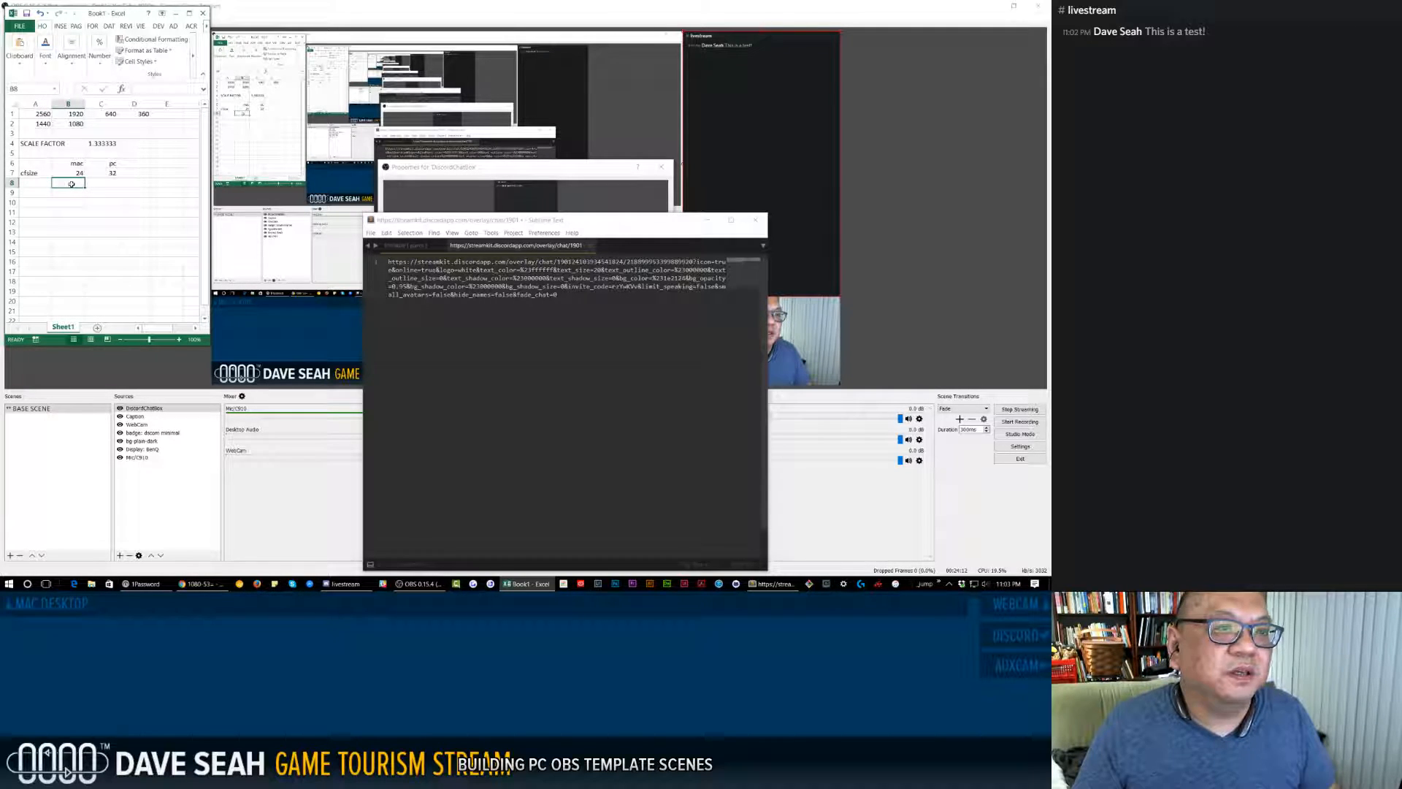
{"action": "type", "text": "20"}
{"action": "key", "text": "Tab"}
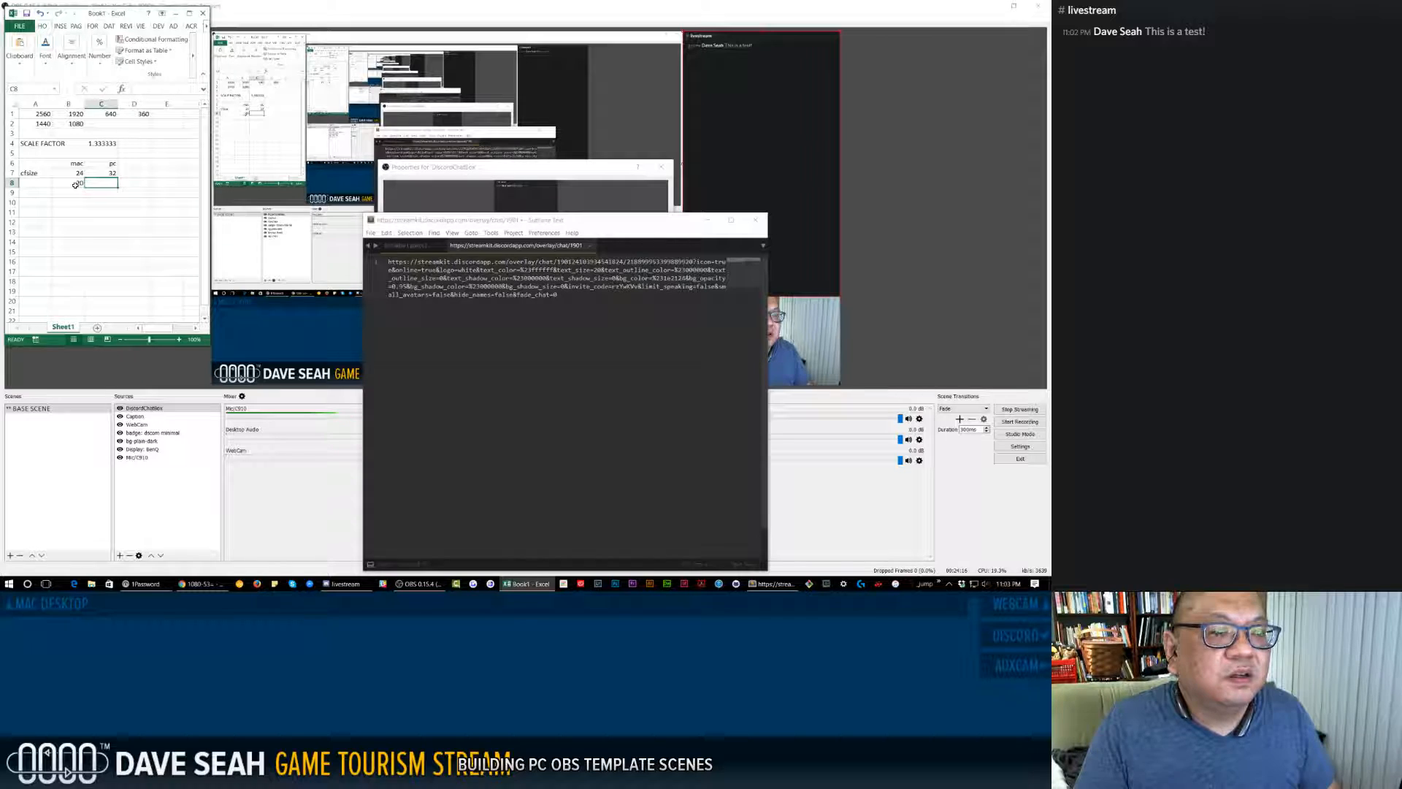
Try to copy the pc conversion formula from C7 down to C8 with its relative scale factor reference.
{"action": "key", "text": "Up"}
{"action": "key", "text": "Down"}
{"action": "type", "text": "=B8*C5"}
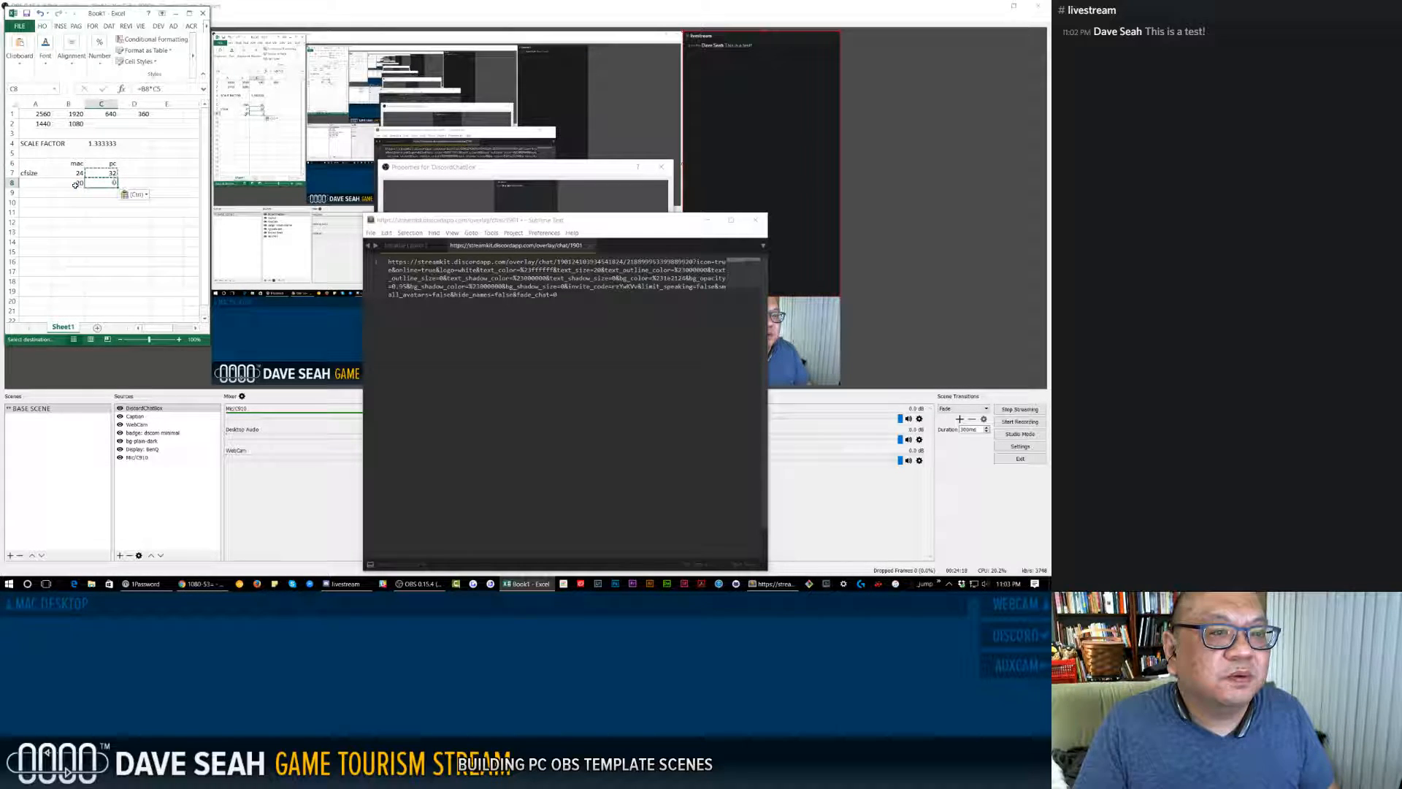
{"action": "key", "text": "ctrl"}
{"action": "key", "text": "Down"}
{"action": "key", "text": "Down"}
{"action": "key", "text": "Down"}
{"action": "key", "text": "Escape"}
{"action": "key", "text": "Up"}
{"action": "key", "text": "Down"}
Make the scale factor reference in C7's formula absolute as $C$4 and copy the formula to C8.
{"action": "key", "text": "Up"}
{"action": "key", "text": "Up"}
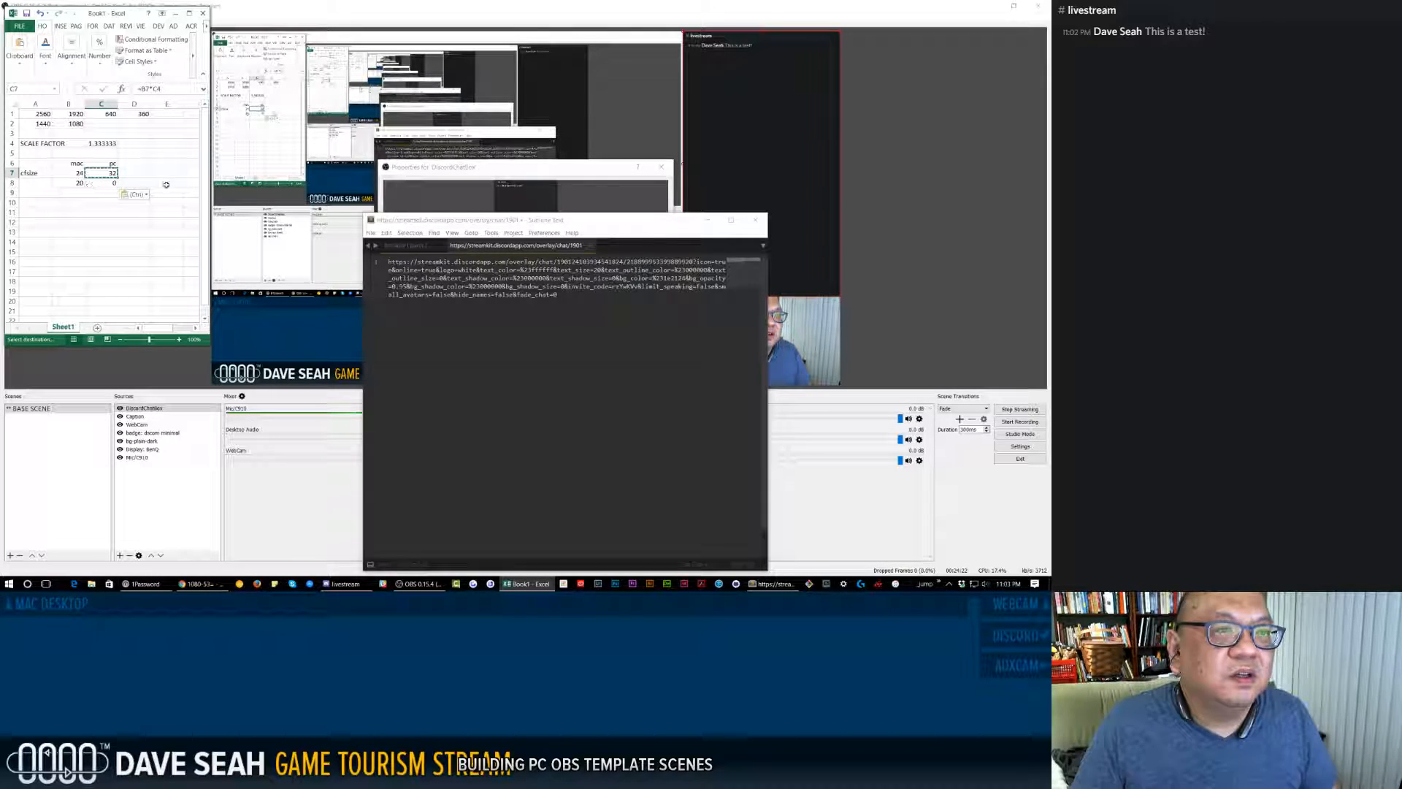
{"action": "left_click", "coordinate": [154, 88]}
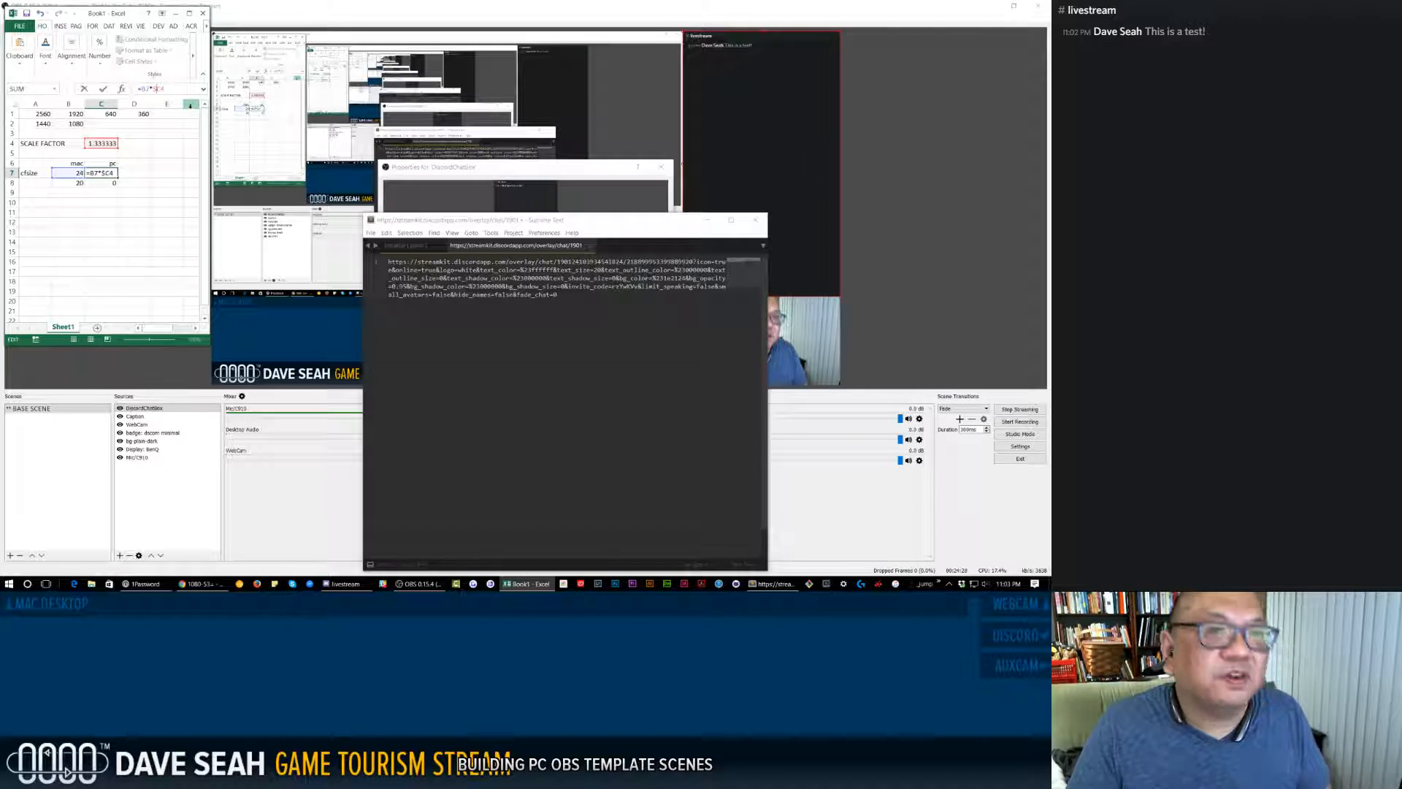
{"action": "key", "text": "Return"}
{"action": "key", "text": "Up"}
{"action": "key", "text": "Up"}
{"action": "key", "text": "Down"}
{"action": "key", "text": "ctrl+c"}
{"action": "key", "text": "Down"}
{"action": "key", "text": "ctrl+v"}
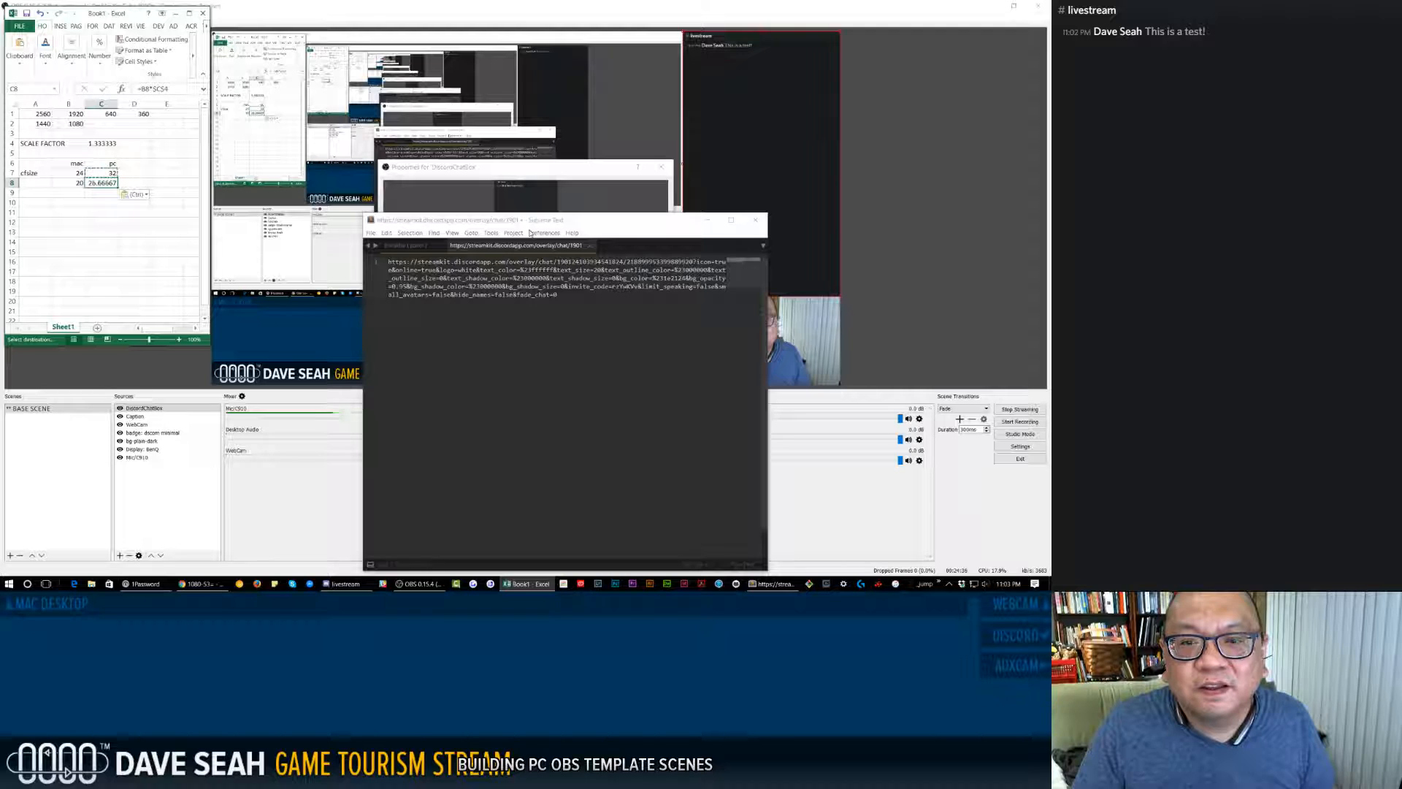
Switch to Sublime Text, set the overlay URL's text_size to 27, and copy the whole URL.
{"action": "left_click", "coordinate": [651, 278]}
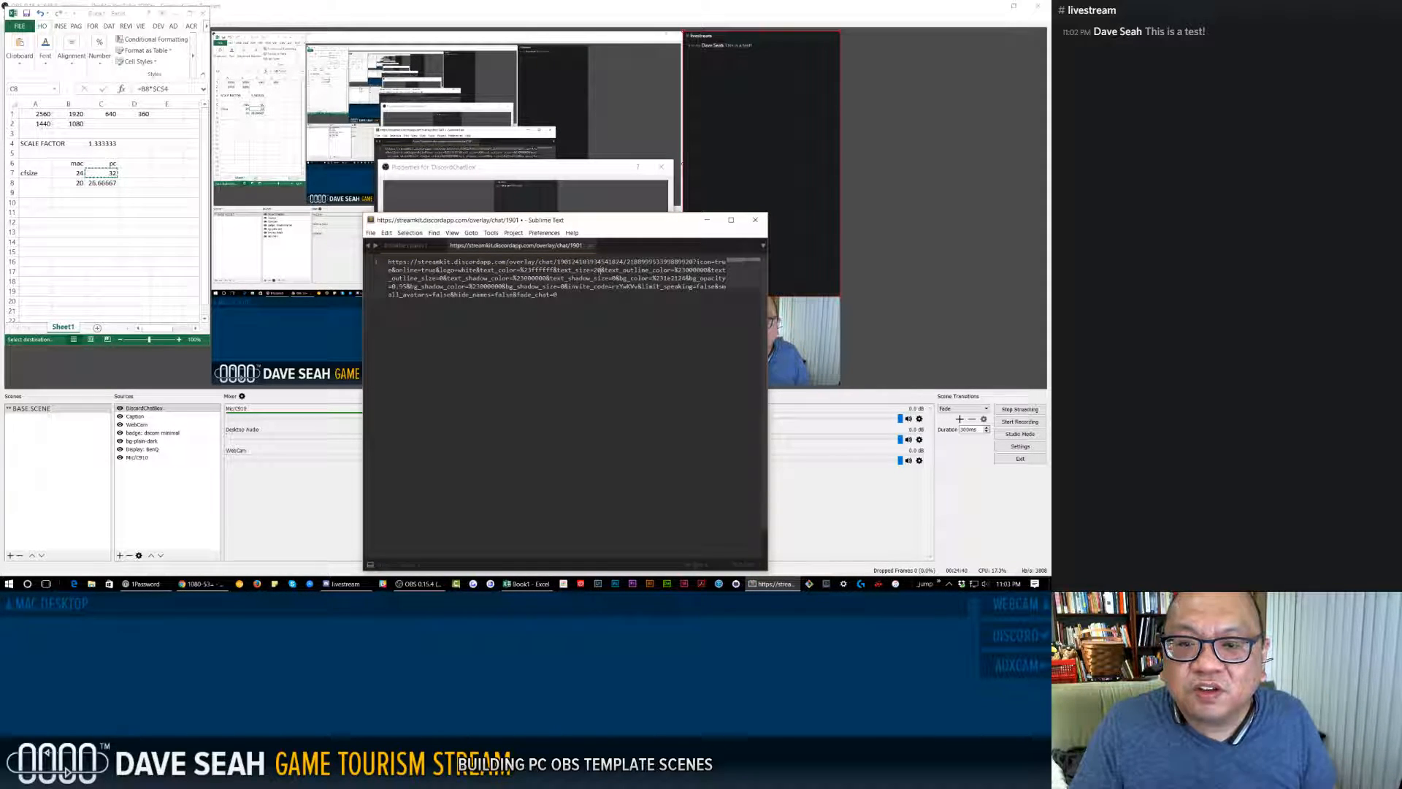
{"action": "left_click", "coordinate": [600, 270]}
{"action": "key", "text": "BackSpace"}
{"action": "type", "text": "7"}
{"action": "key", "text": "ctrl+a"}
{"action": "key", "text": "ctrl+c"}
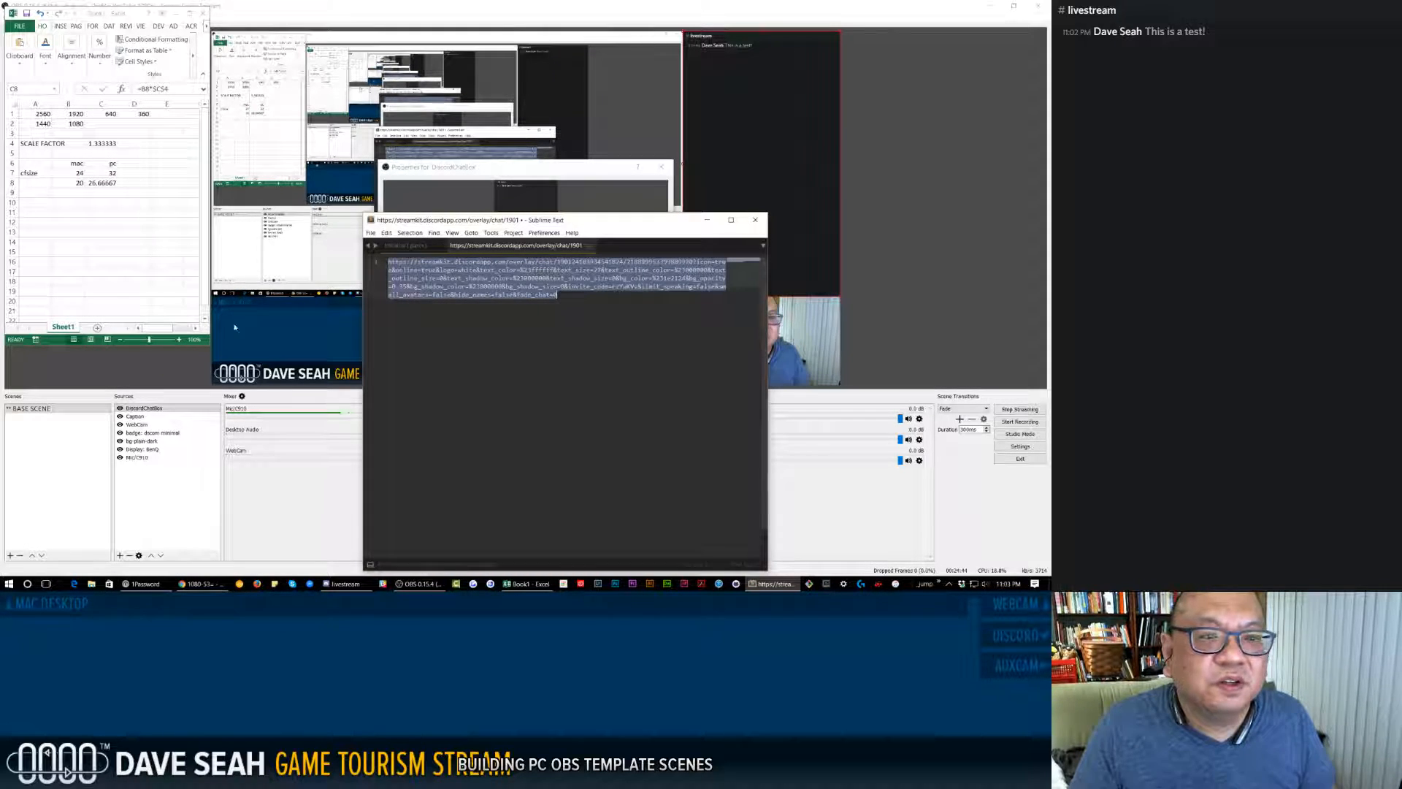
Return to OBS, replace the DiscordChatBox URL with the edited one, and apply the properties.
{"action": "left_click", "coordinate": [164, 374]}
{"action": "left_click", "coordinate": [542, 311]}
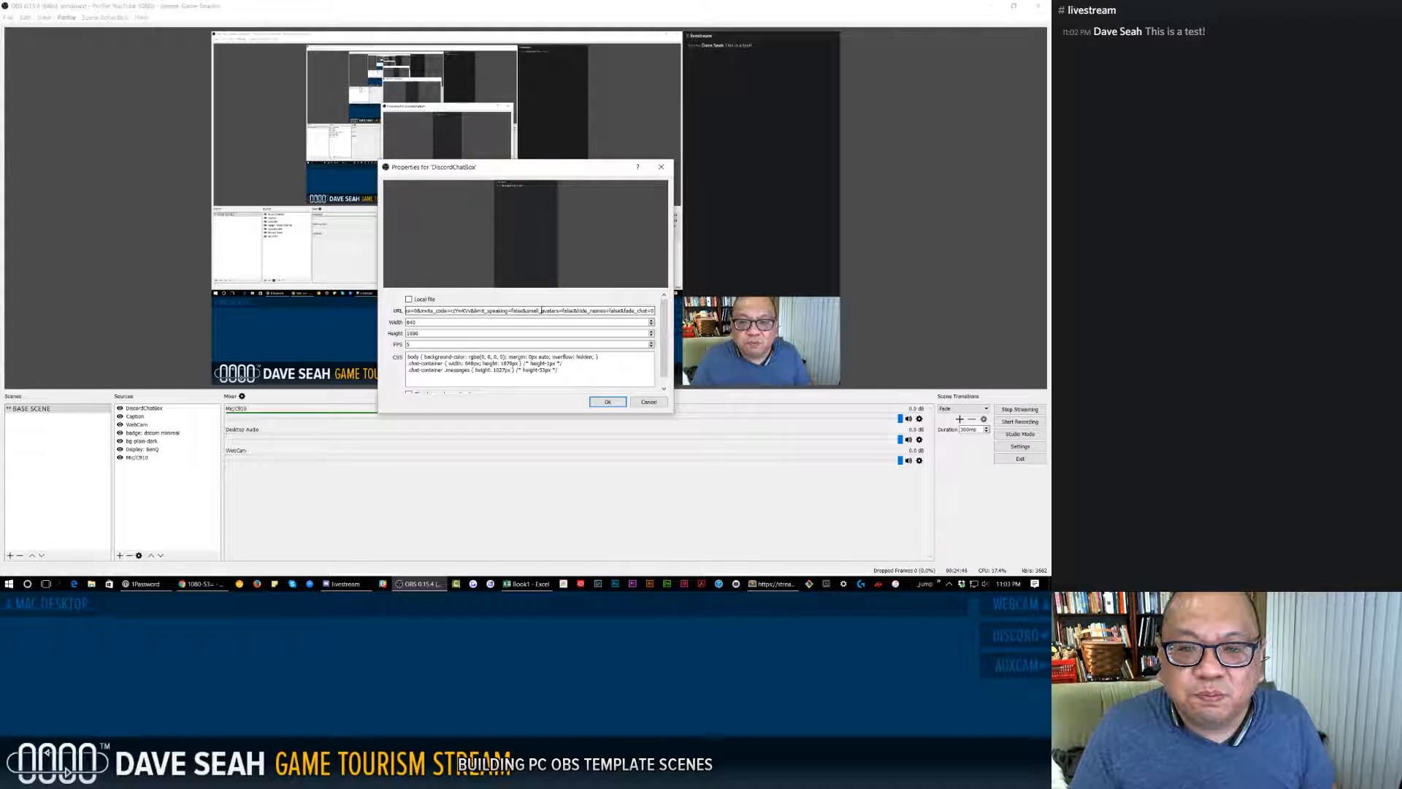
{"action": "left_click", "coordinate": [608, 401]}
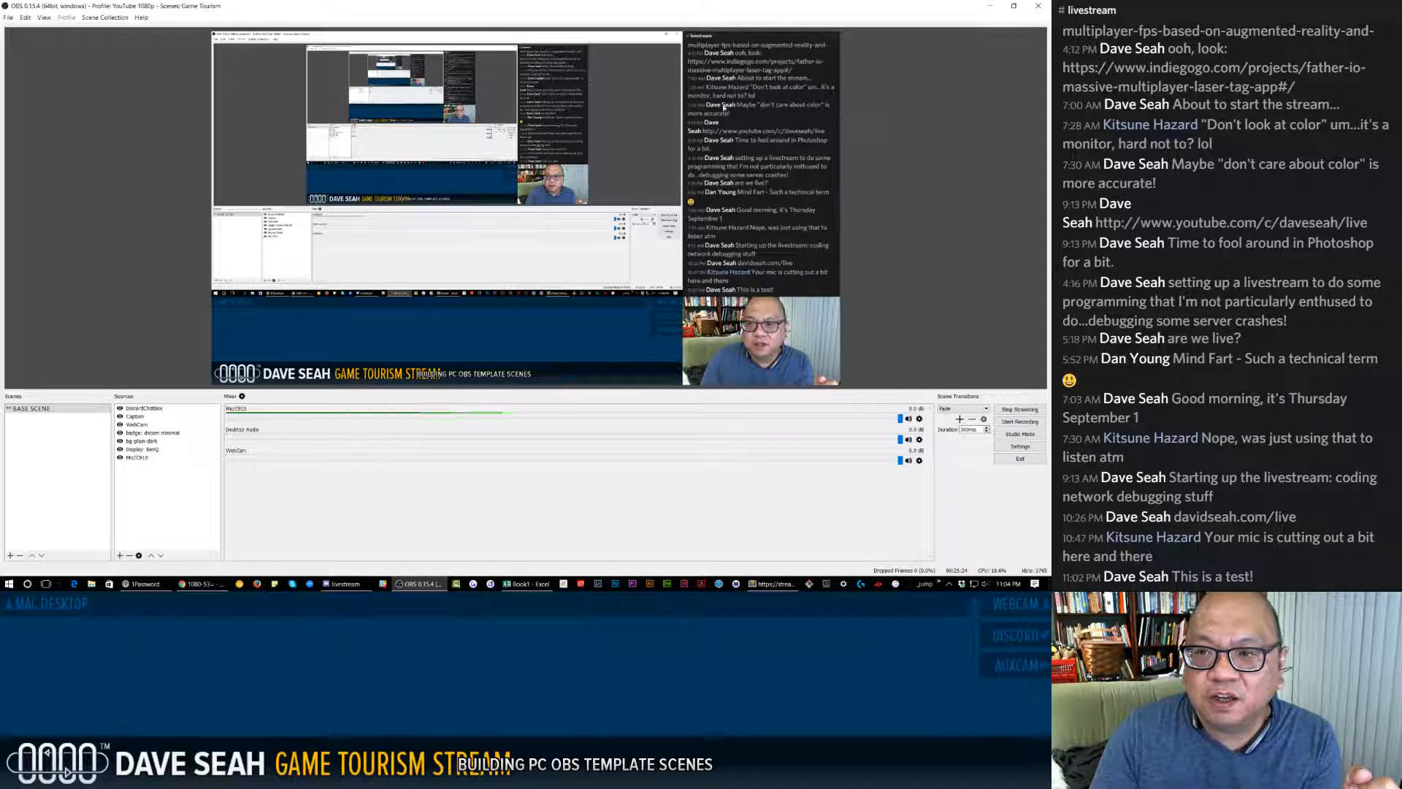
Check the font and text properties of the Caption source.
{"action": "left_click", "coordinate": [168, 416]}
{"action": "double_click", "coordinate": [189, 418]}
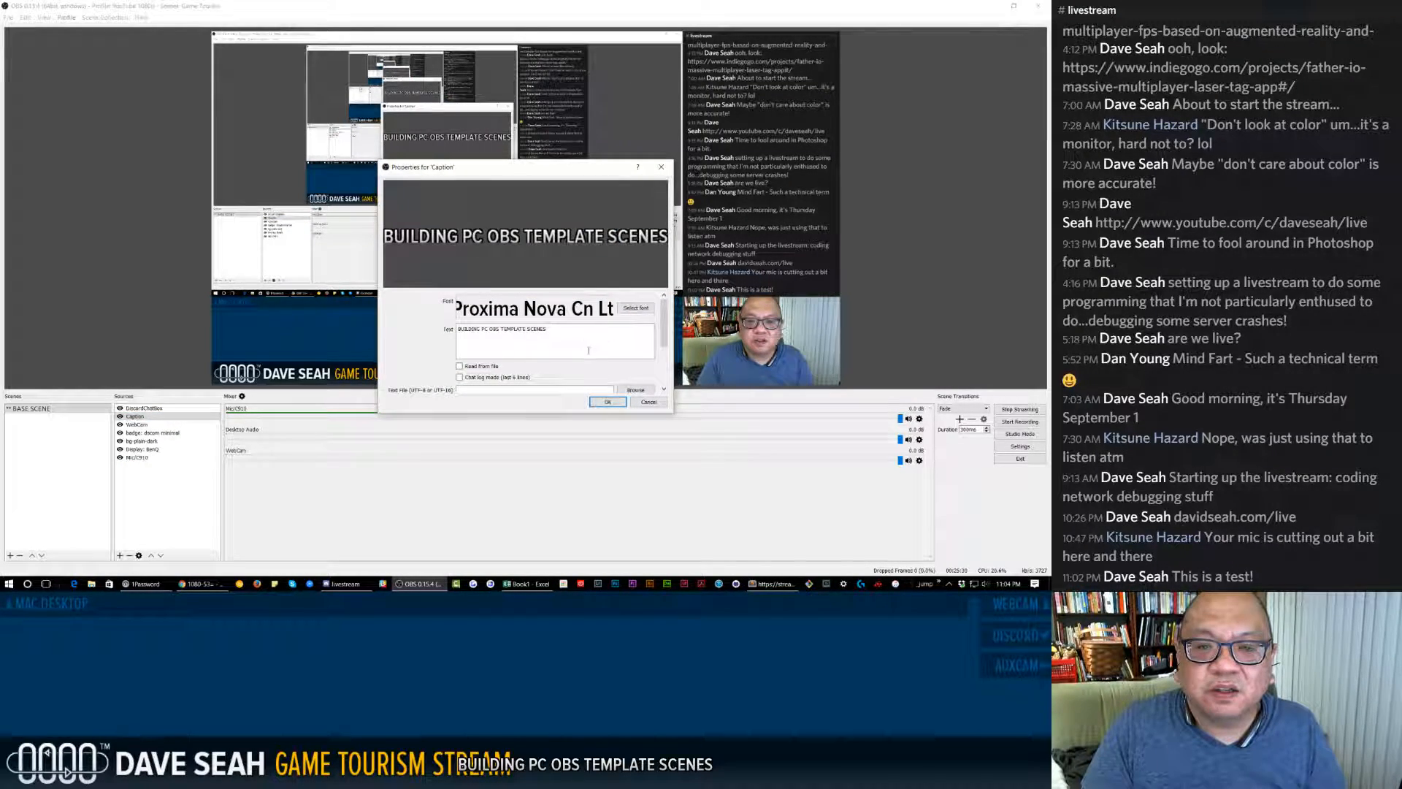
{"action": "left_click", "coordinate": [607, 402]}
Edit the Caption source's transform, set its horizontal position to 1420, and close the transform settings.
{"action": "right_click", "coordinate": [166, 421]}
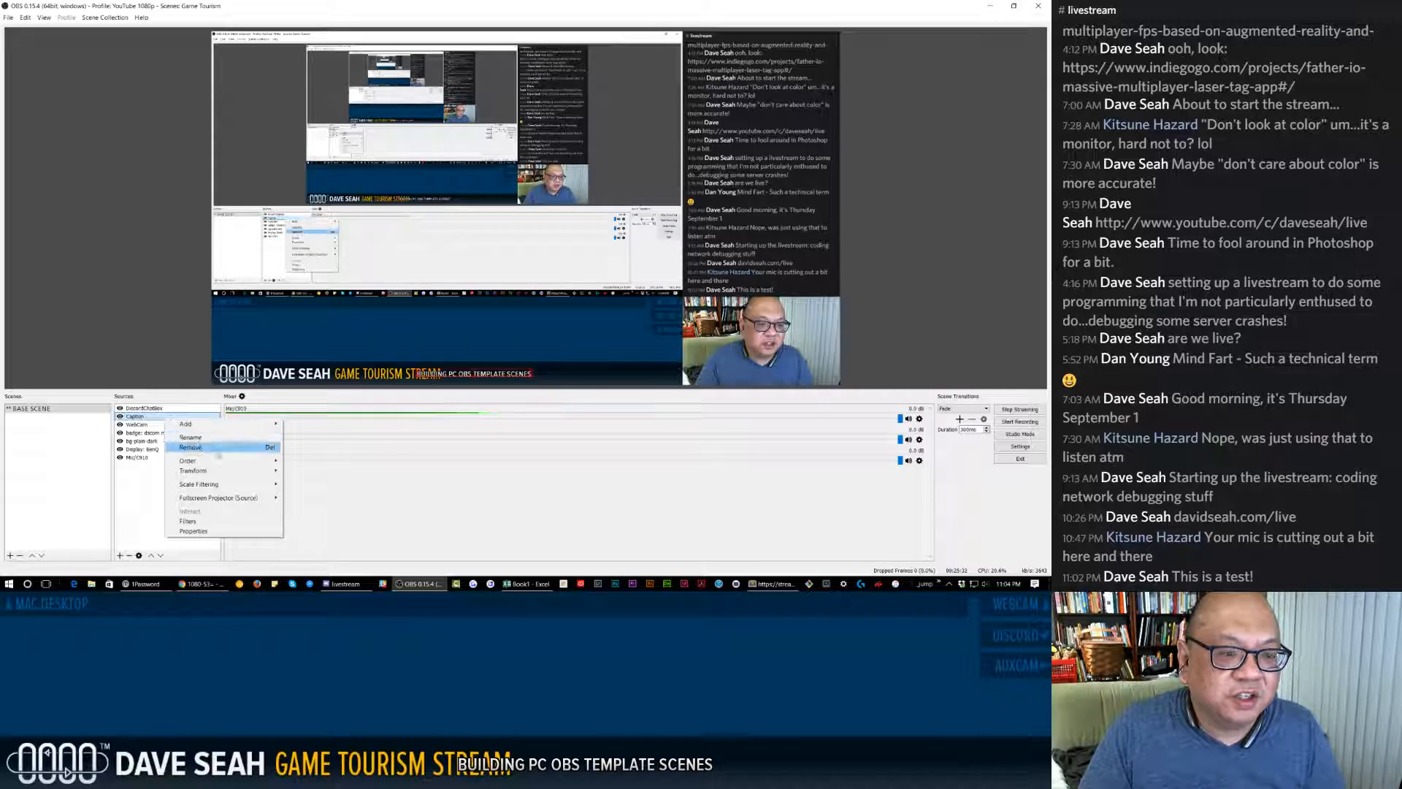
{"action": "mouse_move", "coordinate": [263, 476]}
{"action": "left_click", "coordinate": [308, 476]}
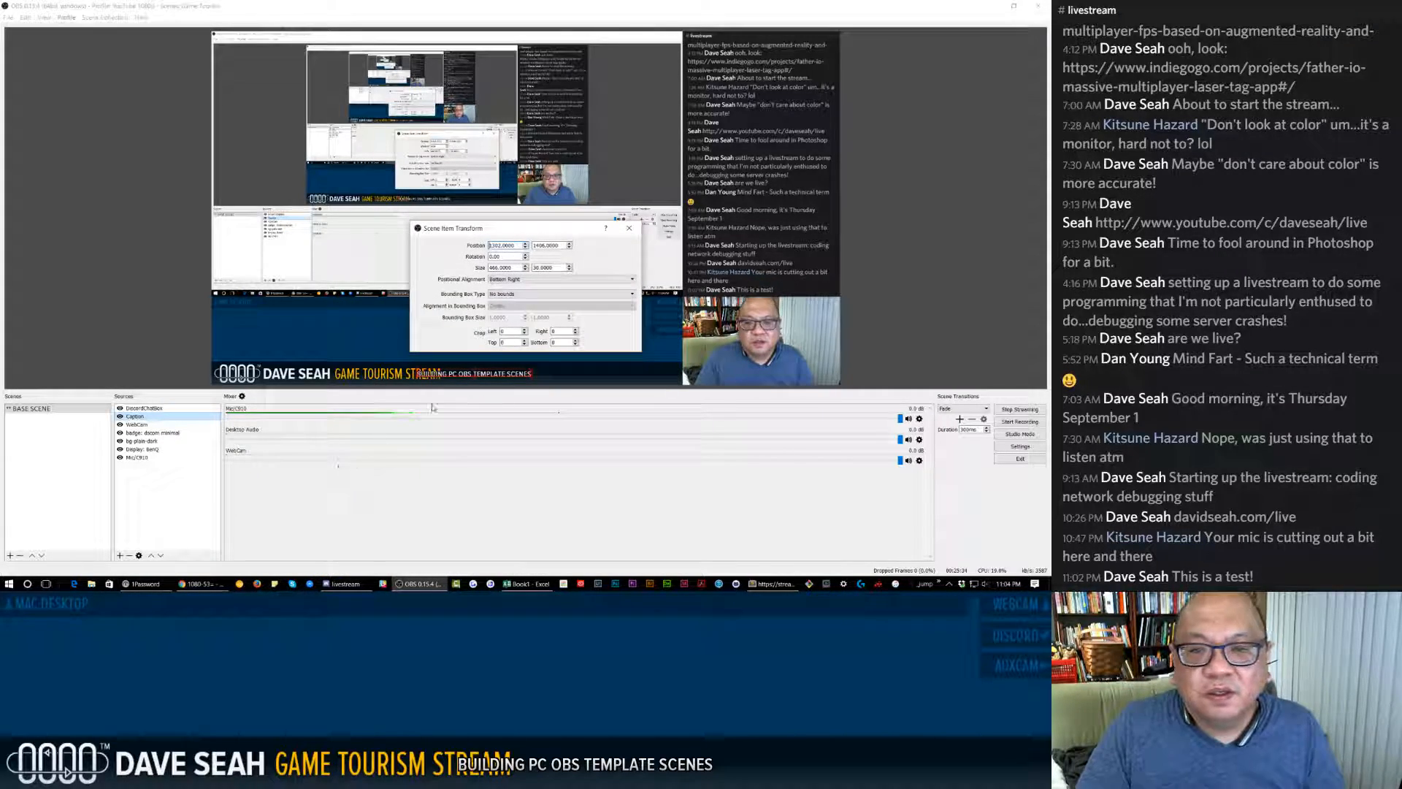
{"action": "left_click_drag", "start_coordinate": [622, 241], "coordinate": [590, 405]}
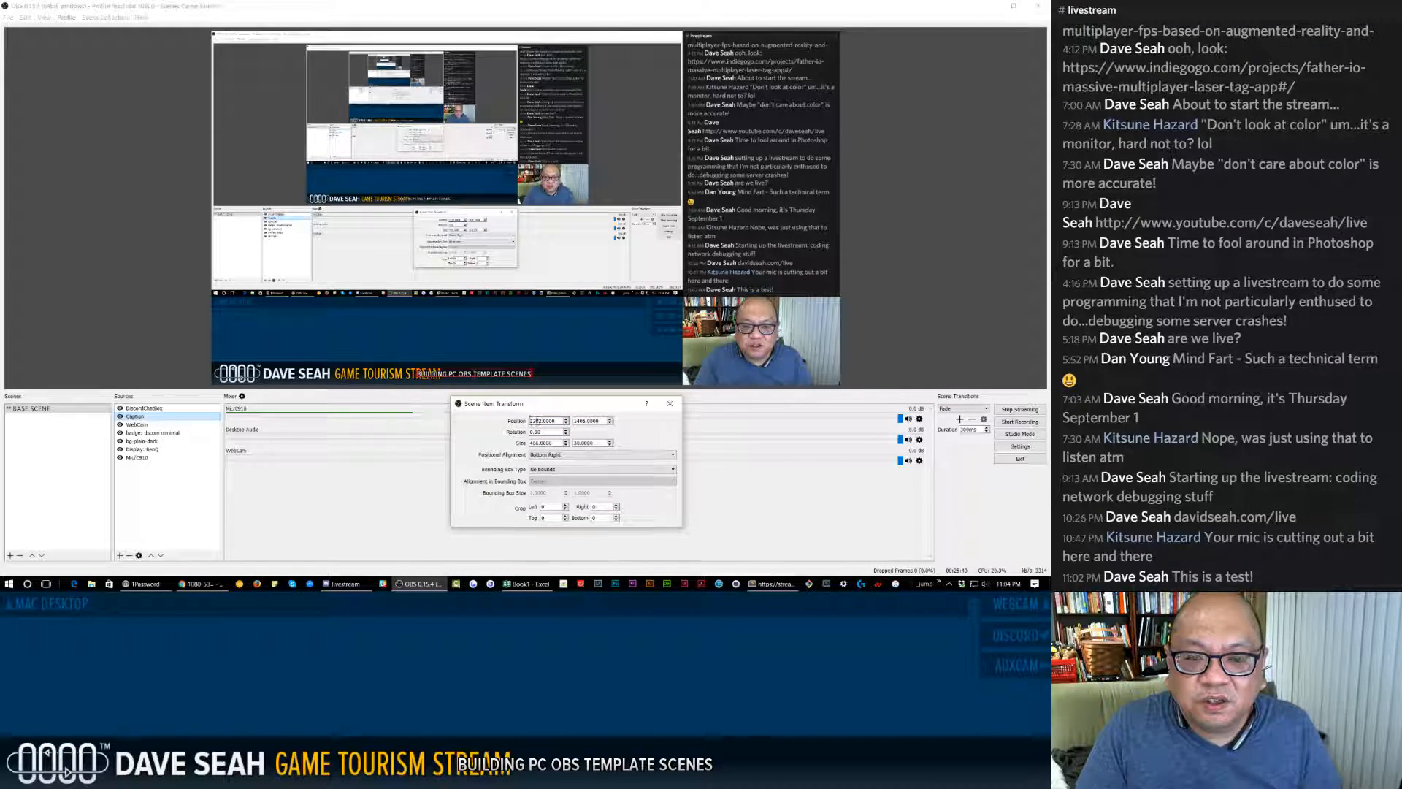
{"action": "key", "text": "shift+Left"}
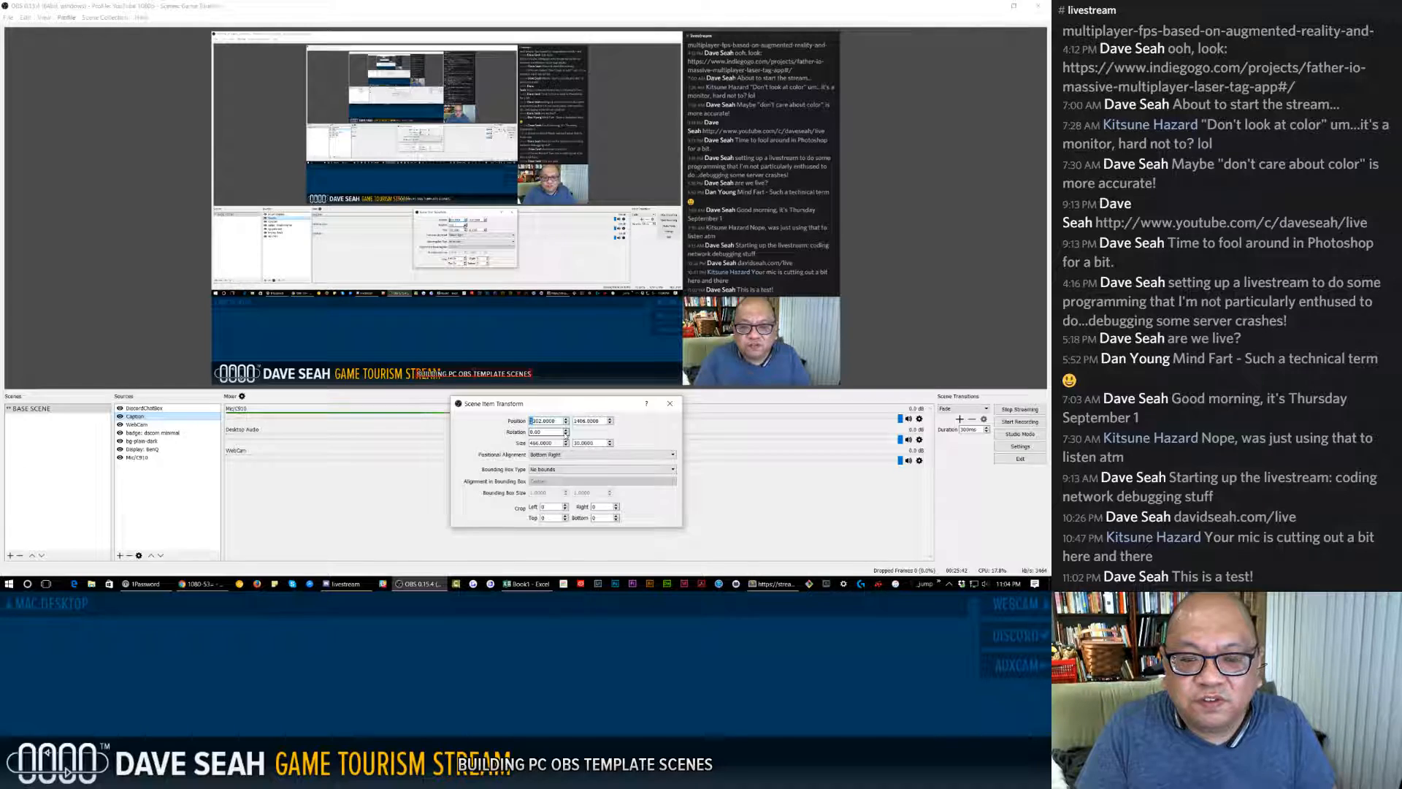
{"action": "type", "text": "5"}
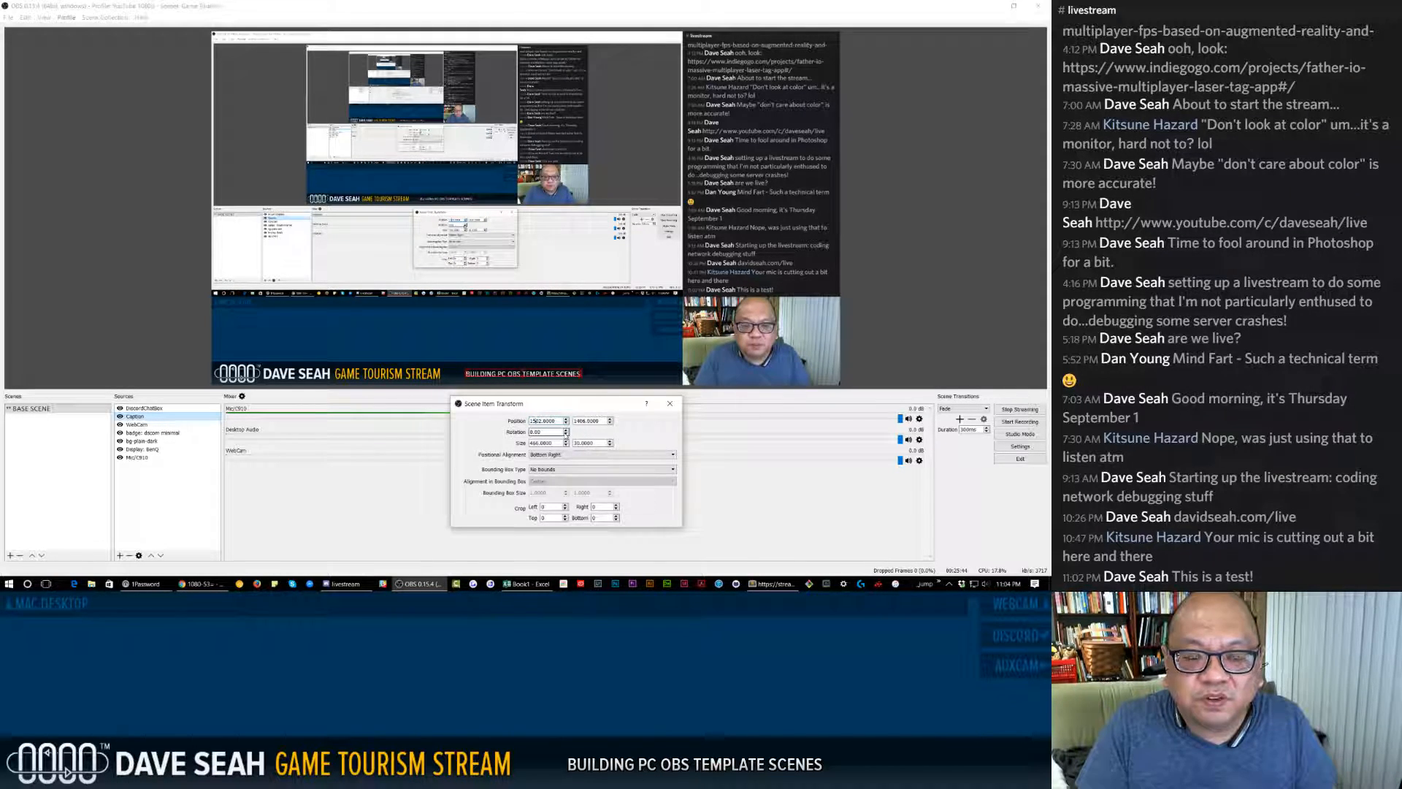
{"action": "key", "text": "BackSpace"}
{"action": "type", "text": "40"}
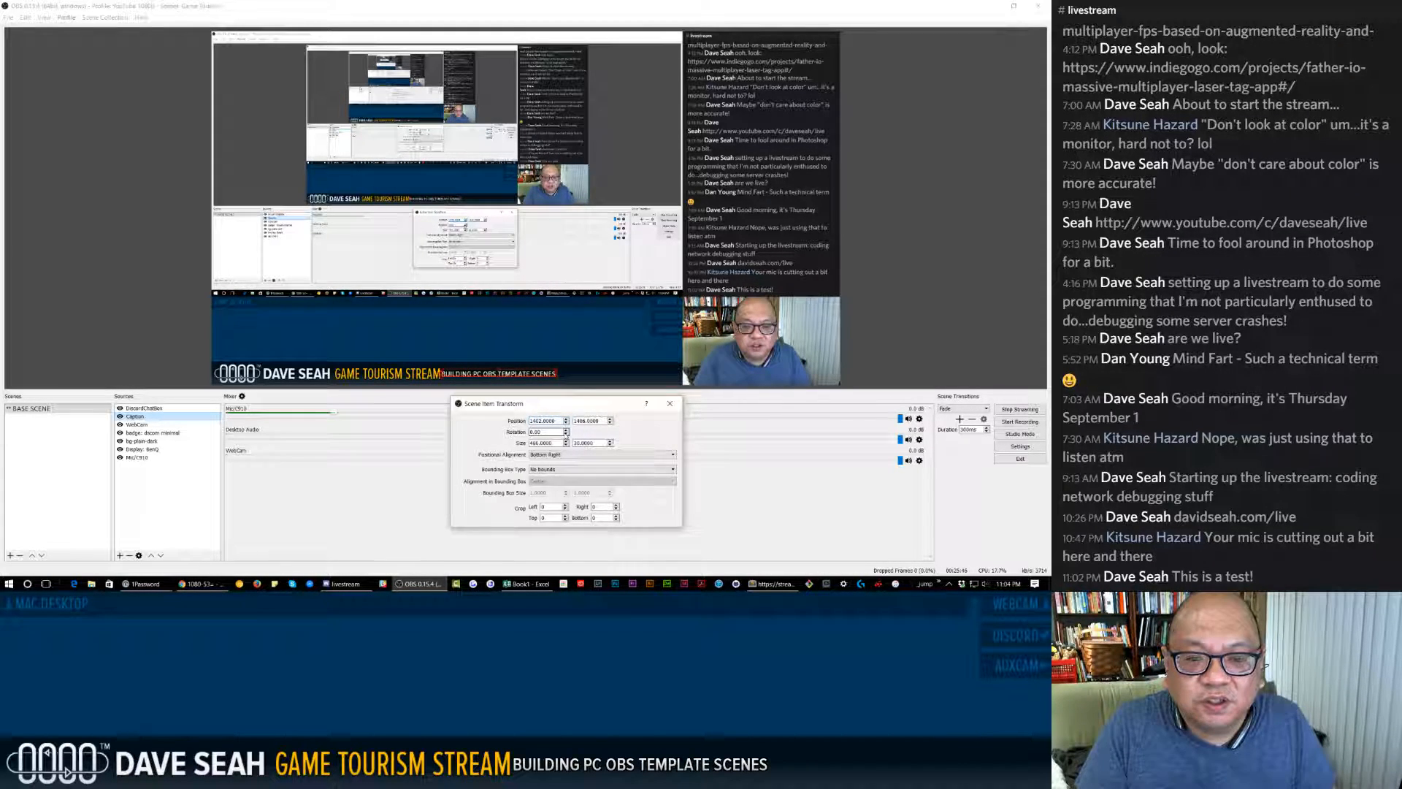
{"action": "key", "text": "Delete"}
{"action": "type", "text": "2"}
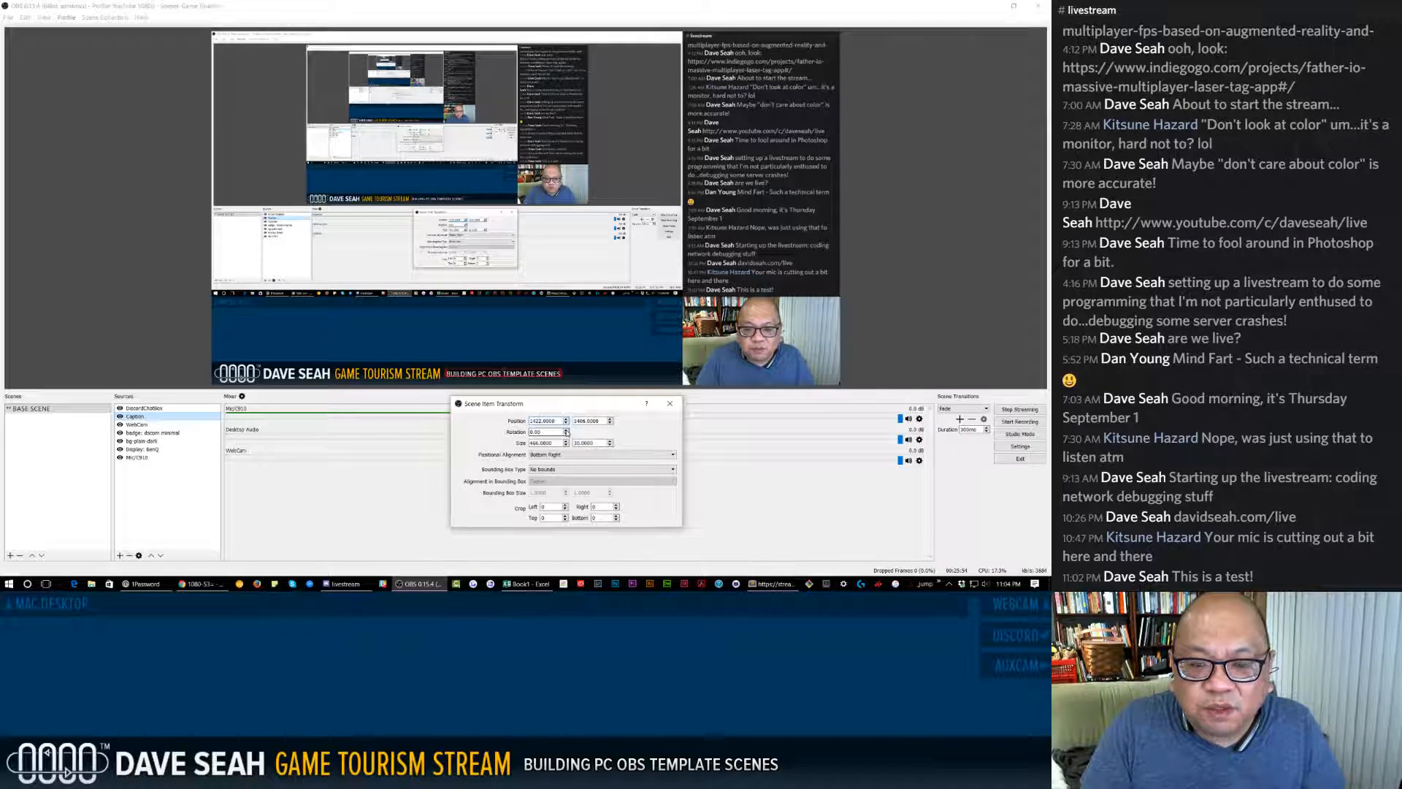
{"action": "type", "text": "0"}
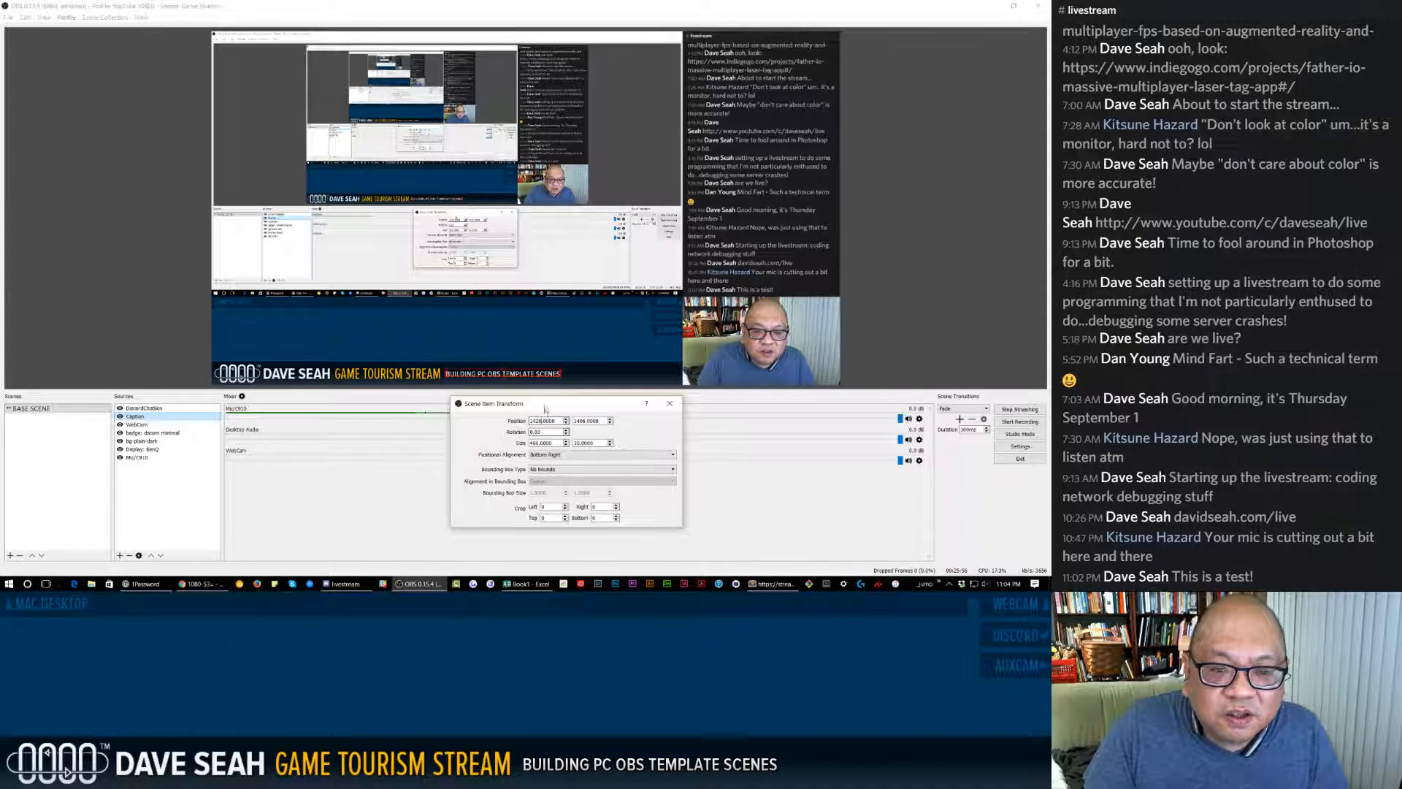
{"action": "left_click", "coordinate": [606, 378]}
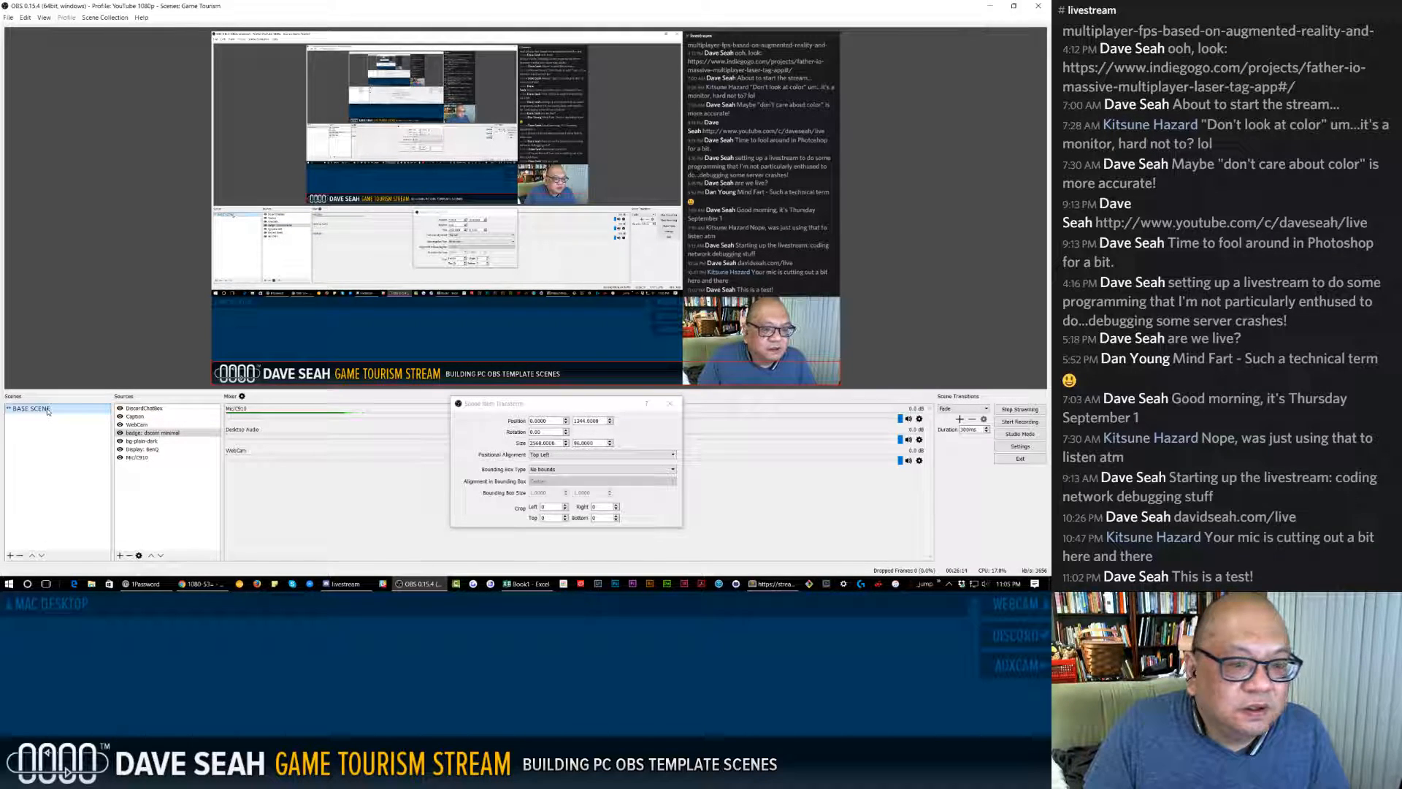
{"action": "left_click", "coordinate": [671, 404]}
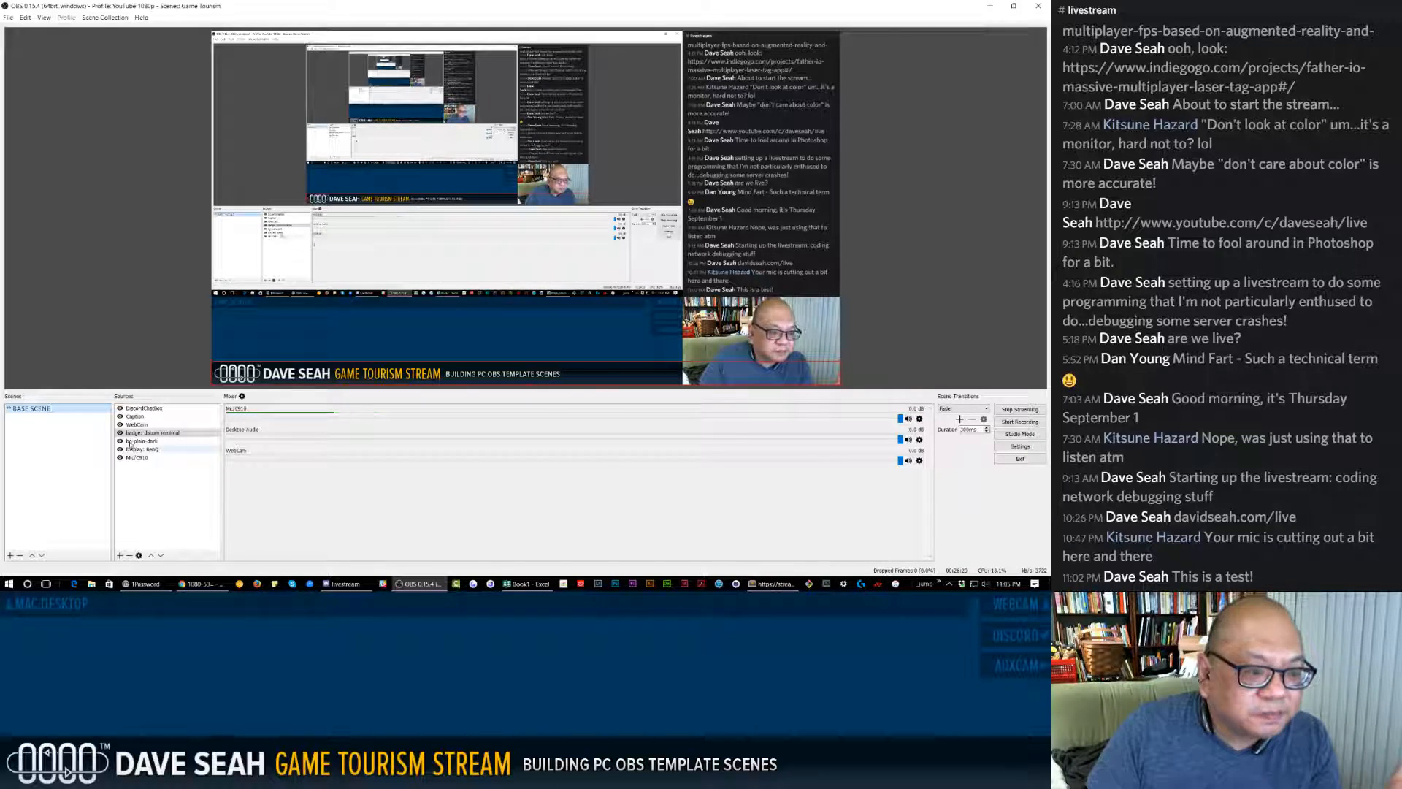
Review BASE SCENE's layers by selecting its sources in turn, including the badge and background in the preview.
{"action": "left_click", "coordinate": [147, 409]}
{"action": "left_click", "coordinate": [146, 417]}
{"action": "left_click", "coordinate": [146, 441]}
{"action": "left_click", "coordinate": [142, 468]}
{"action": "left_click", "coordinate": [149, 409]}
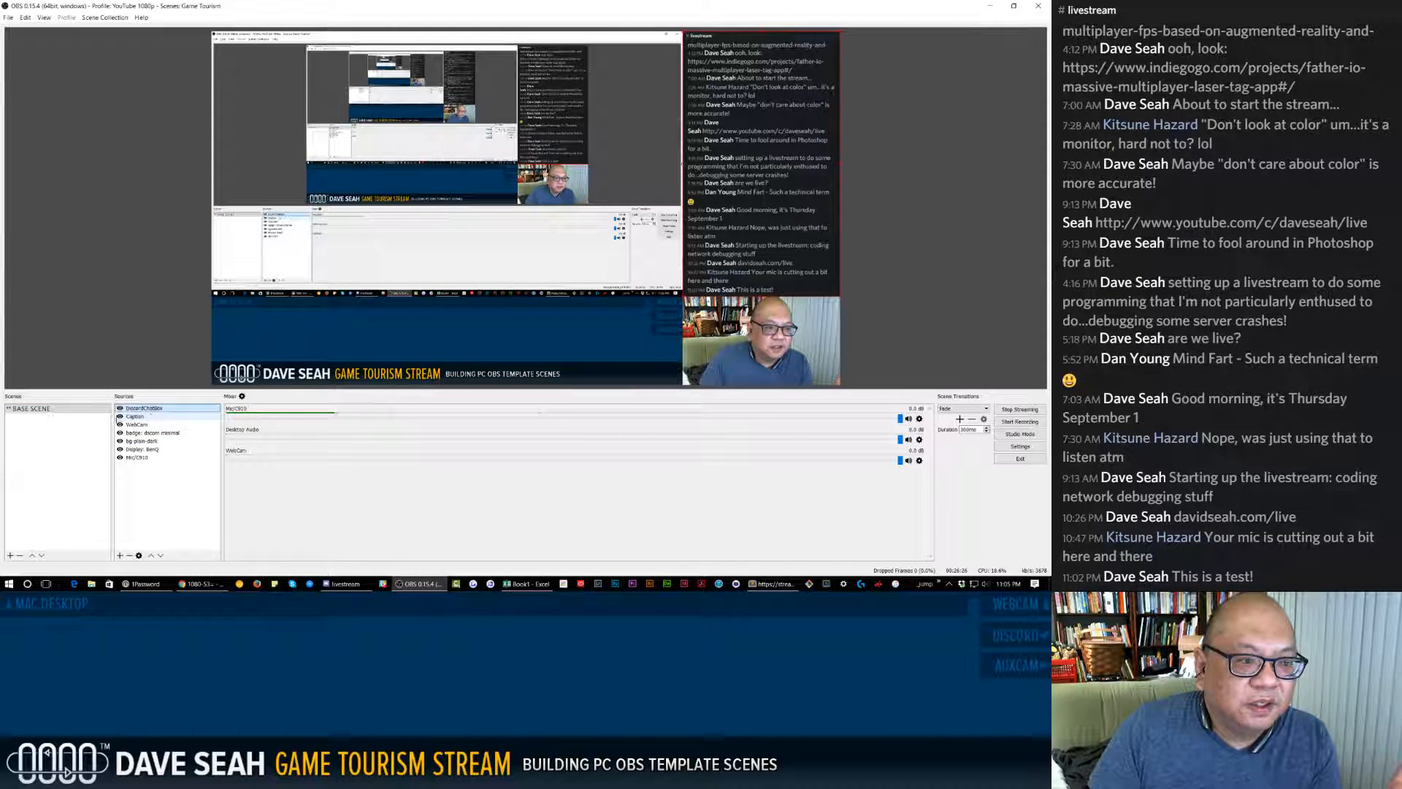
{"action": "right_click", "coordinate": [54, 411]}
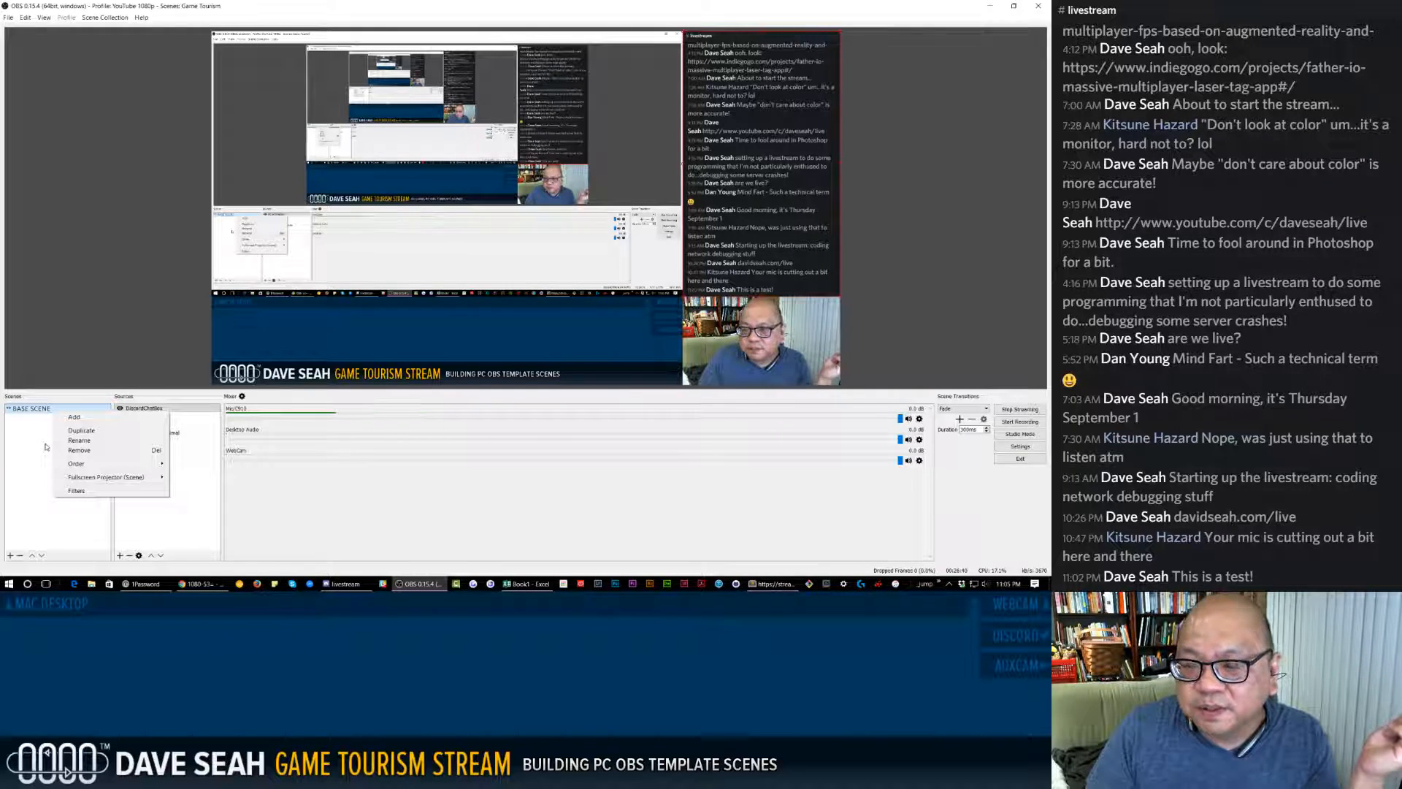
{"action": "left_click", "coordinate": [565, 383]}
{"action": "left_click", "coordinate": [461, 380]}
{"action": "left_click", "coordinate": [298, 376]}
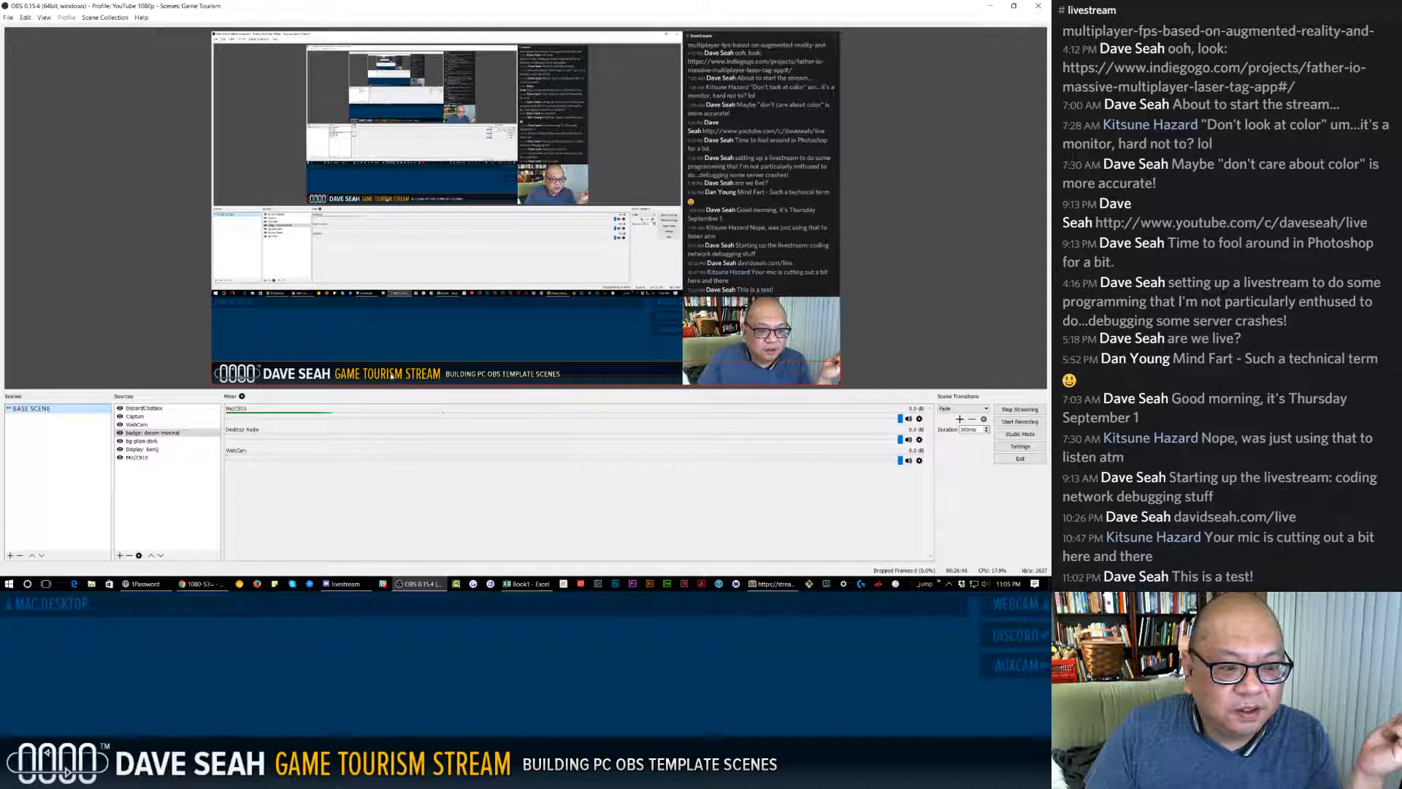
{"action": "left_click", "coordinate": [580, 378]}
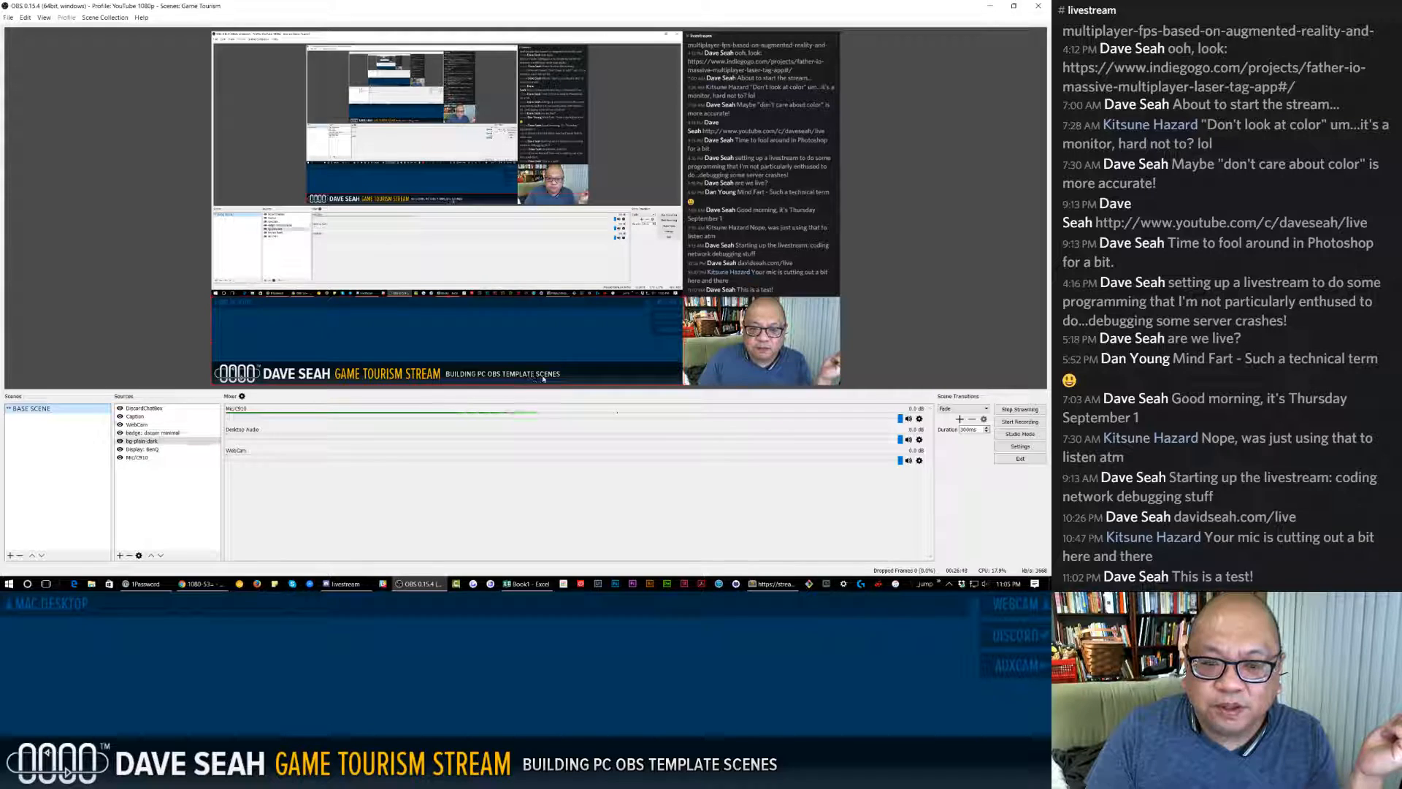
{"action": "left_click", "coordinate": [580, 378]}
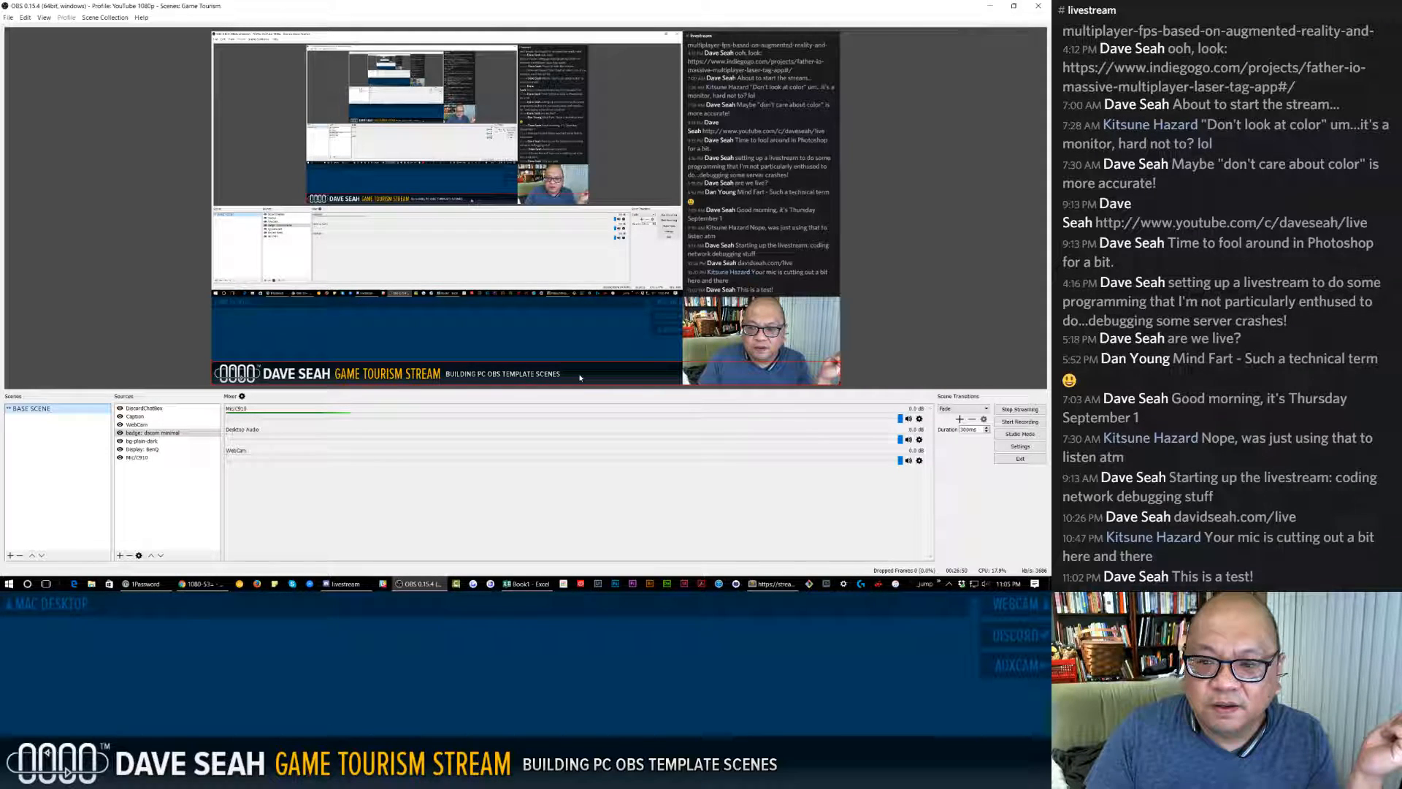
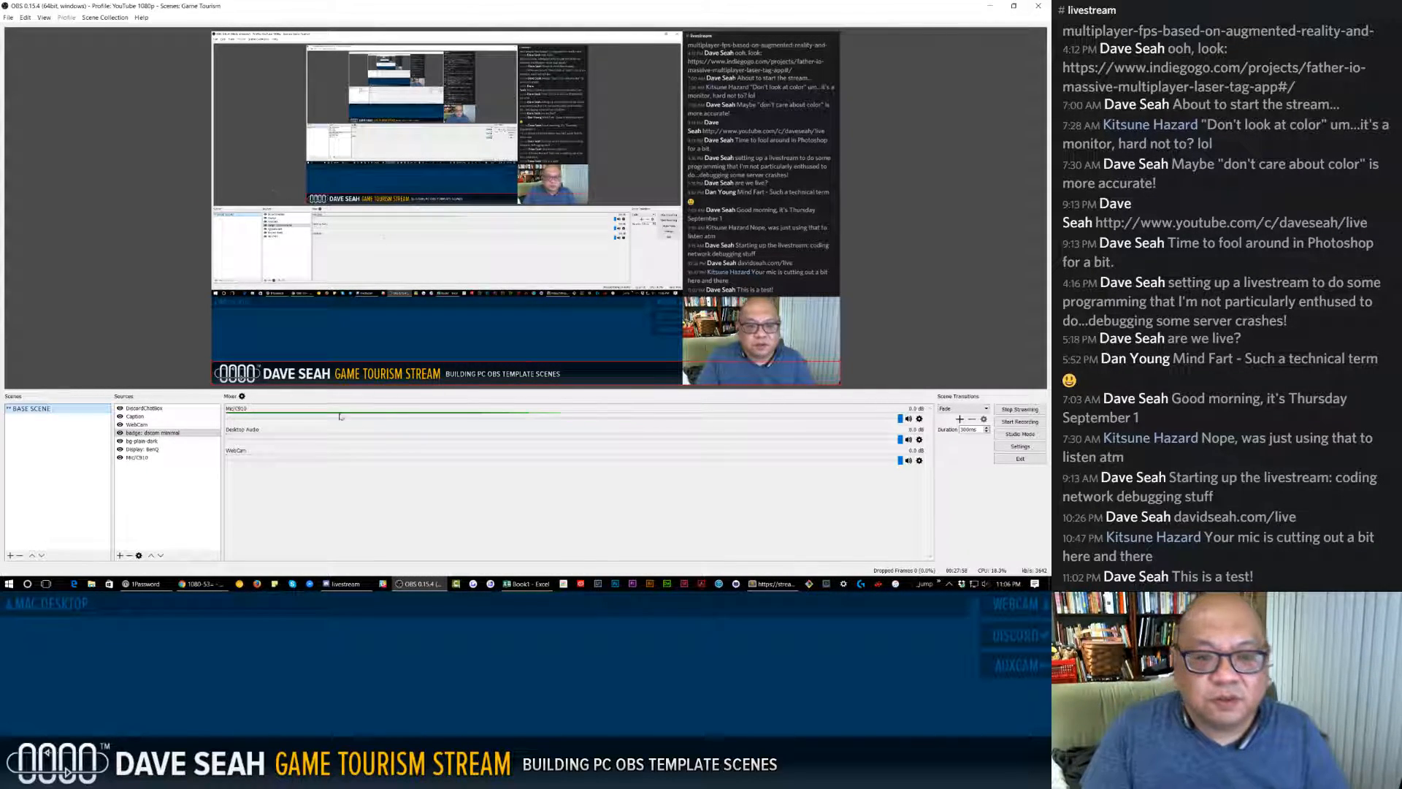
Switch to Sublime Text, replace the chat overlay URL with the Discord StreamKit voice overlay URL, and select the whole URL for copying.
{"action": "left_click", "coordinate": [773, 583]}
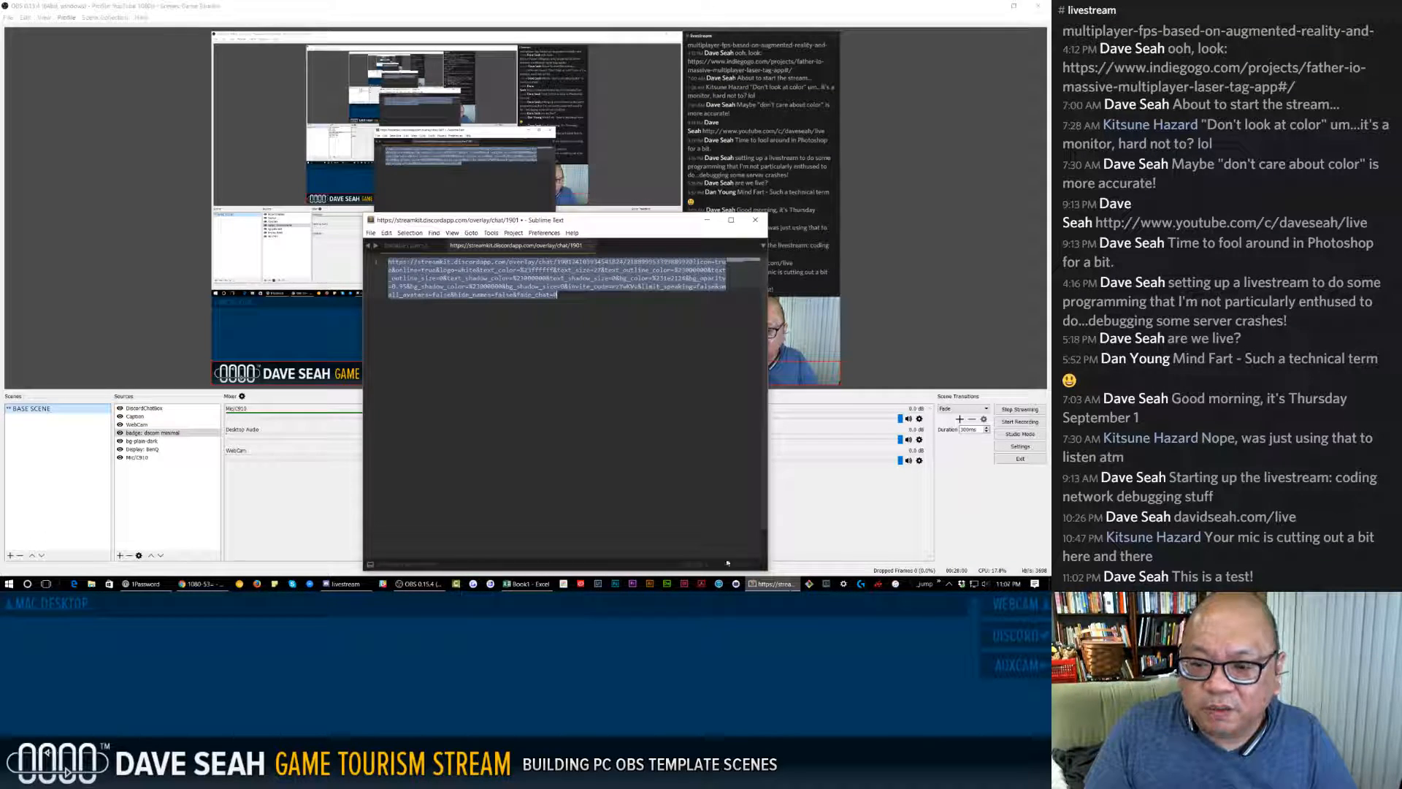
{"action": "left_click", "coordinate": [563, 305]}
{"action": "key", "text": "ctrl+a"}
{"action": "left_click", "coordinate": [567, 313]}
{"action": "key", "text": "ctrl+a"}
{"action": "key", "text": "ctrl+v"}
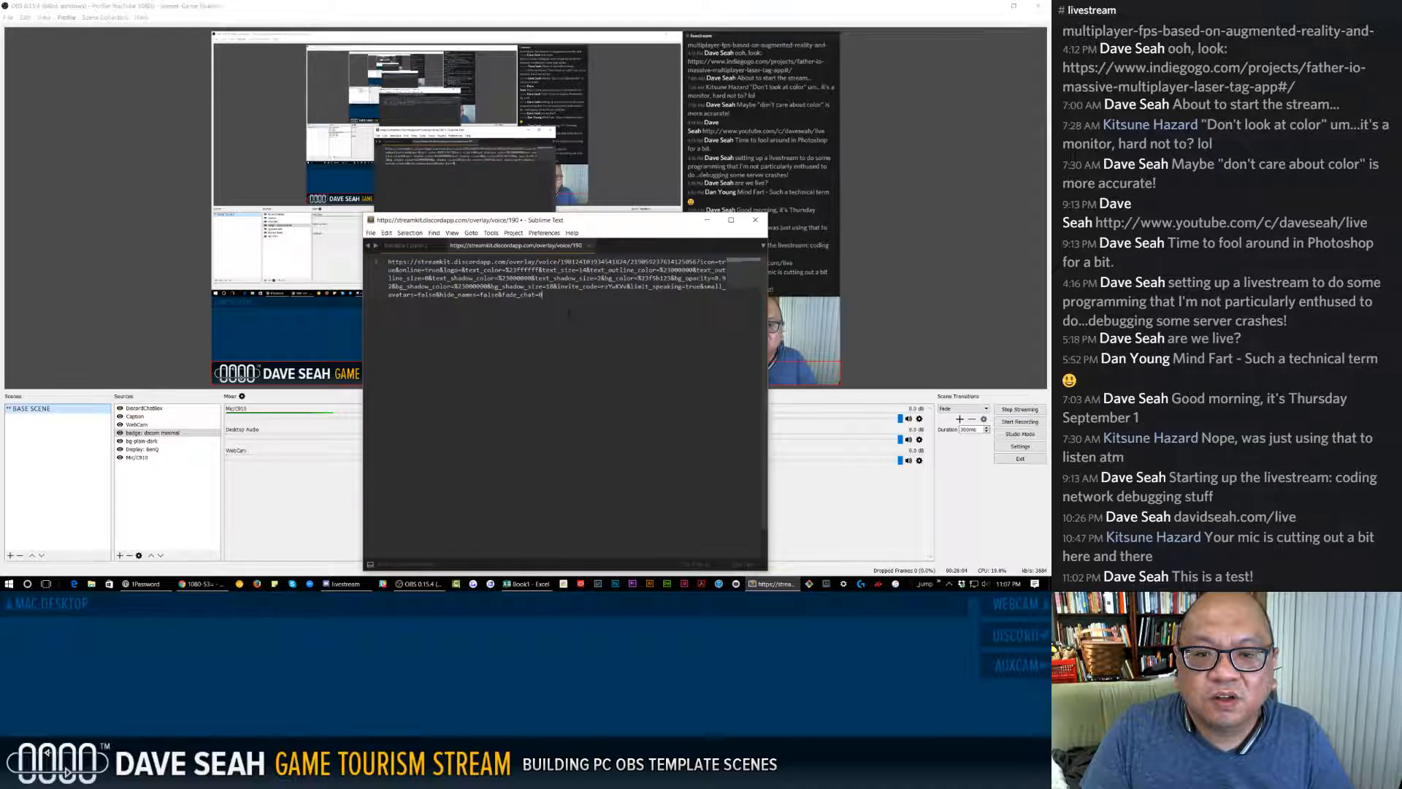
{"action": "key", "text": "ctrl+a"}
{"action": "left_click", "coordinate": [569, 315]}
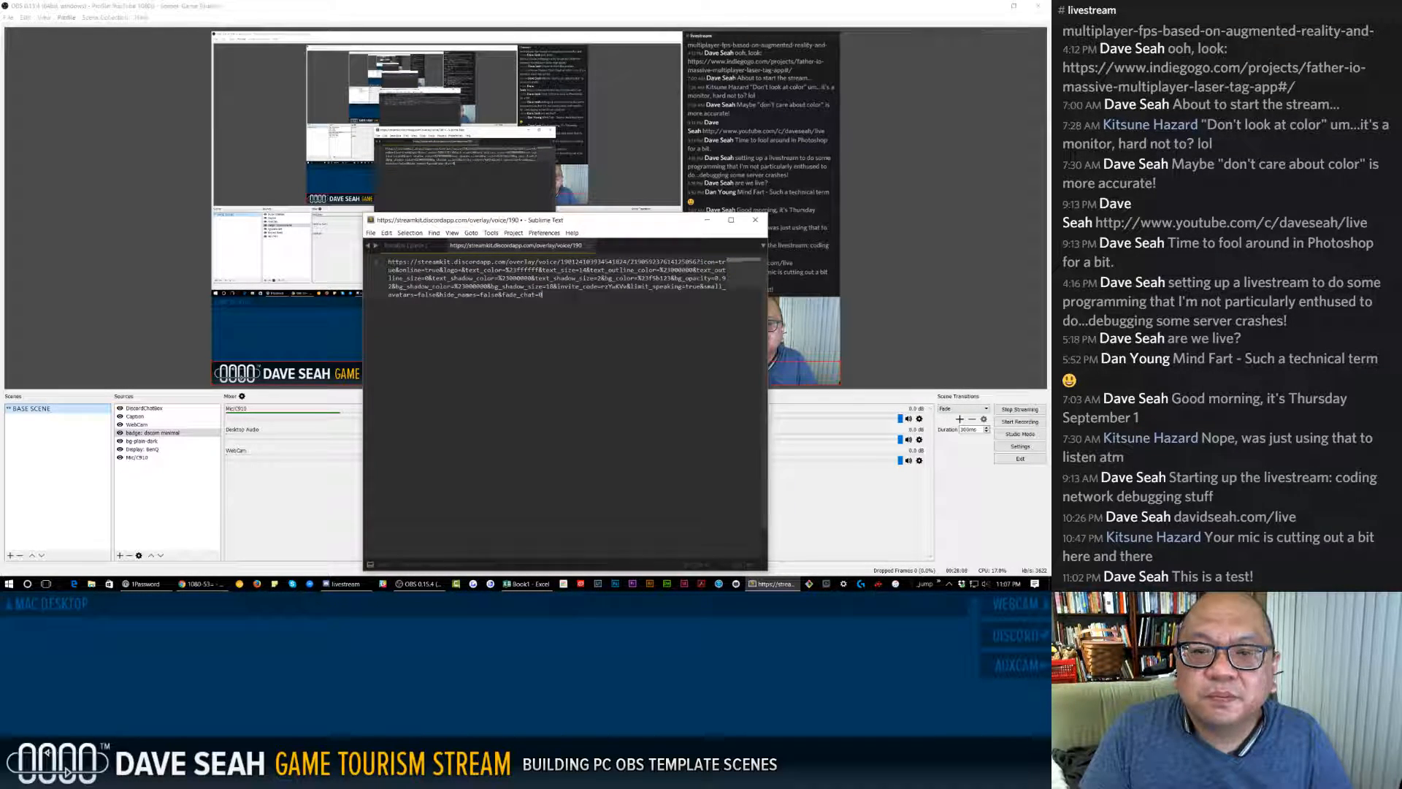
{"action": "key", "text": "ctrl+a"}
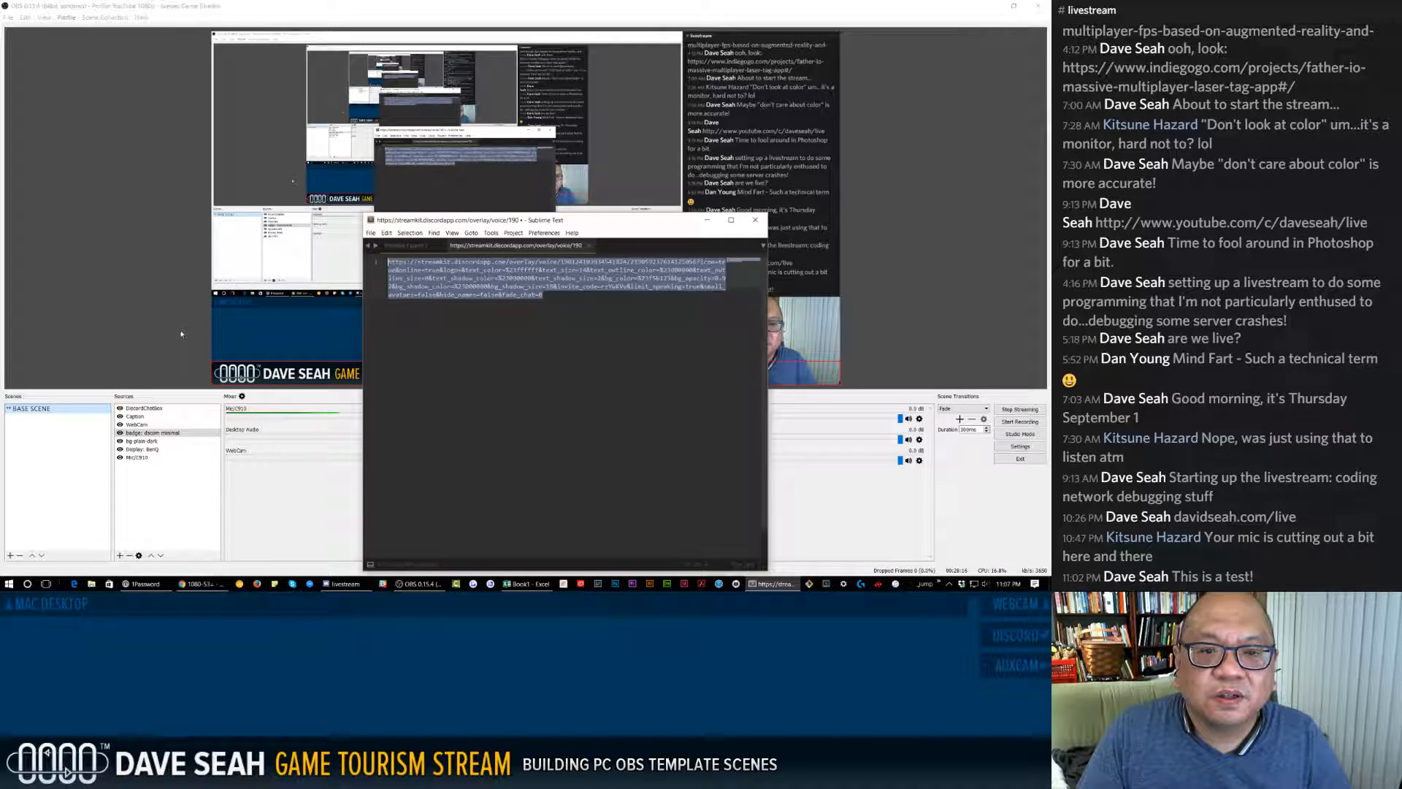
Return to OBS and add a new browser source named DiscordVoice to BASE SCENE.
{"action": "left_click", "coordinate": [135, 468]}
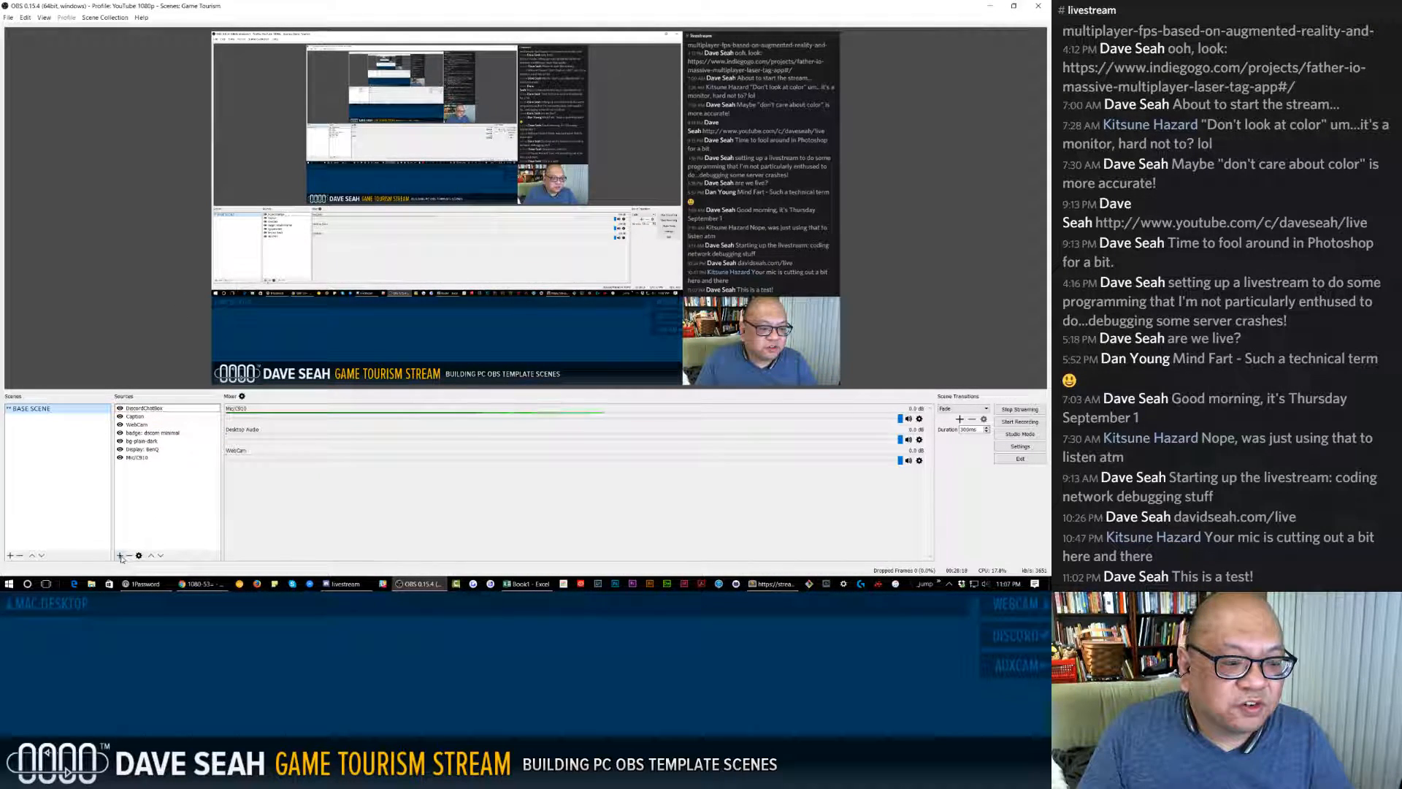
{"action": "left_click", "coordinate": [121, 557]}
{"action": "left_click", "coordinate": [150, 448]}
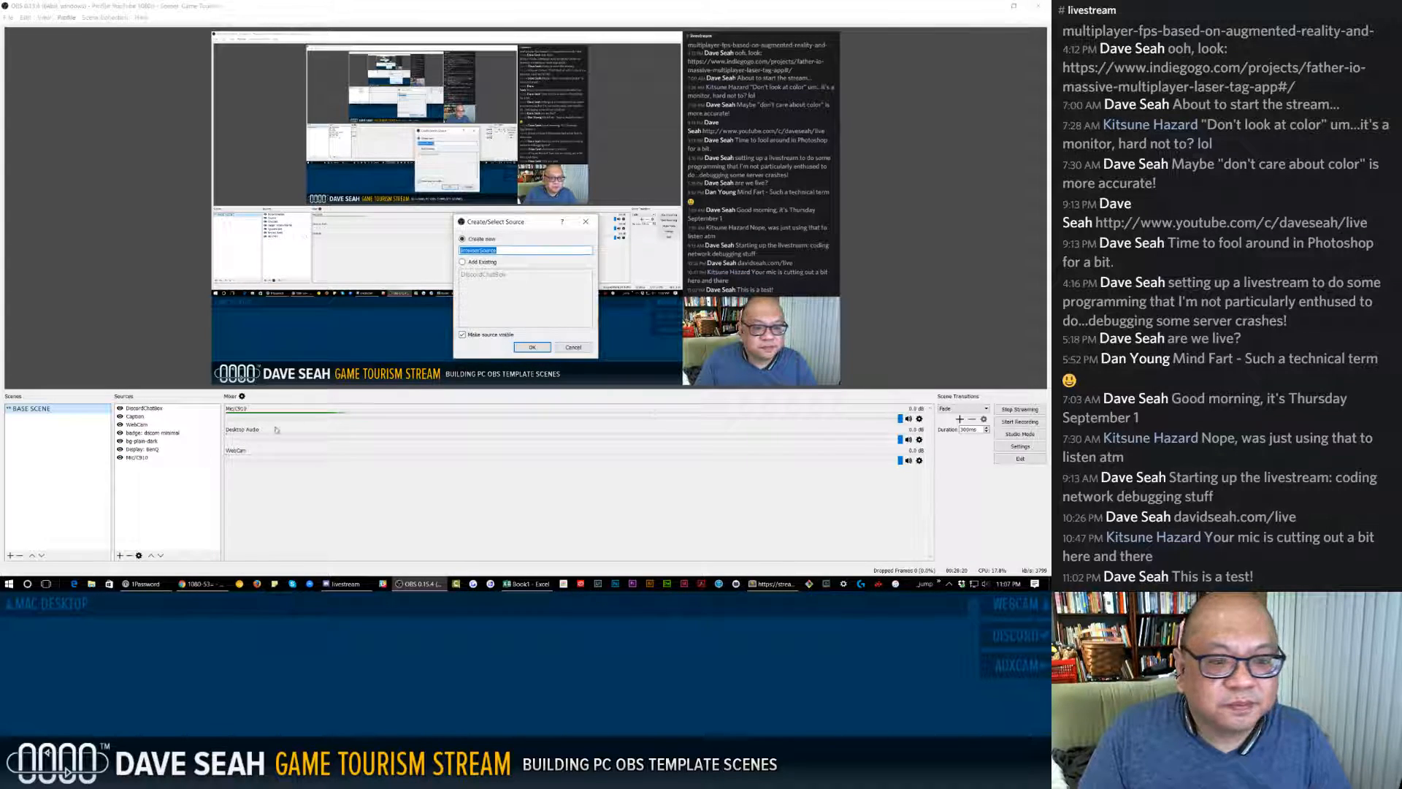
{"action": "left_click", "coordinate": [460, 251]}
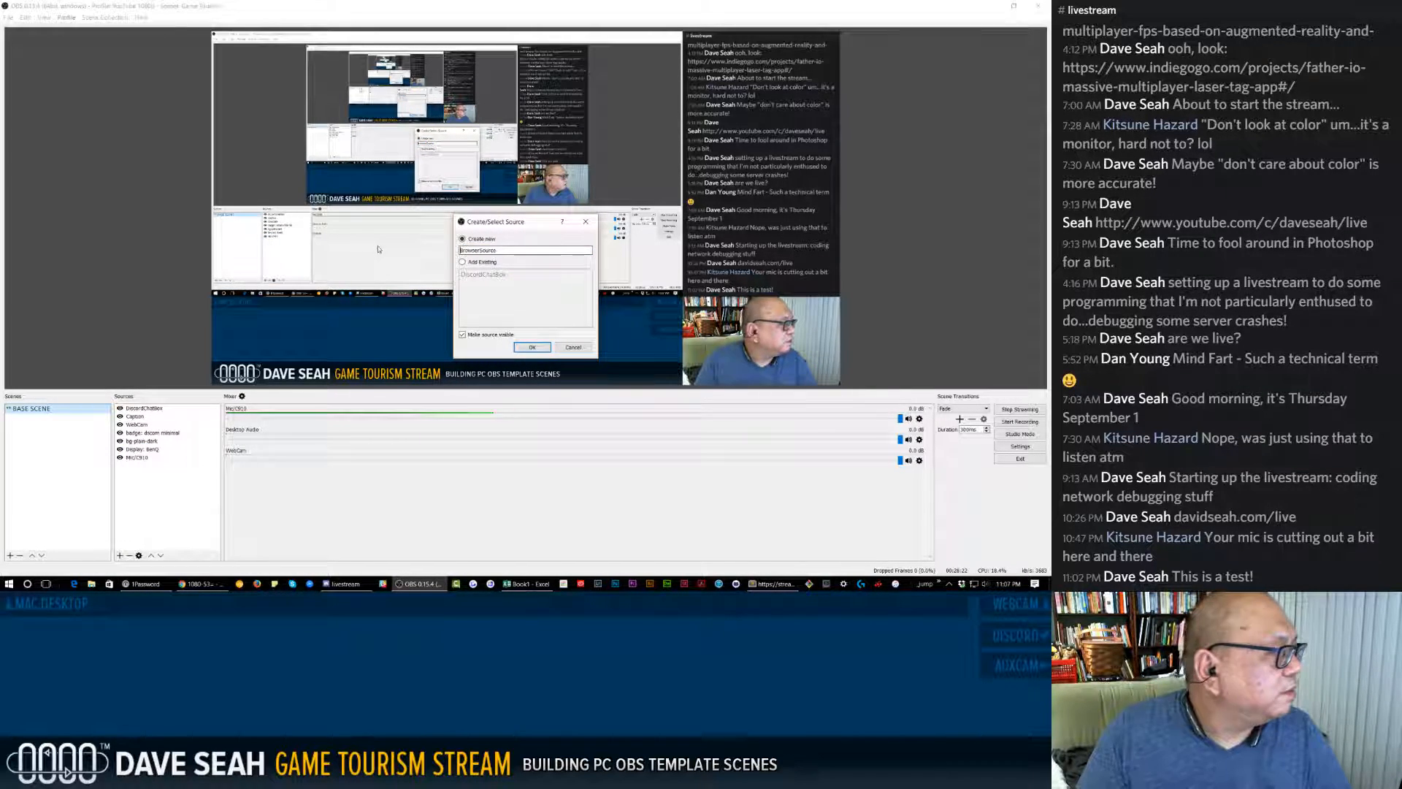
{"action": "type", "text": "Discord"}
{"action": "key", "text": "shift+End"}
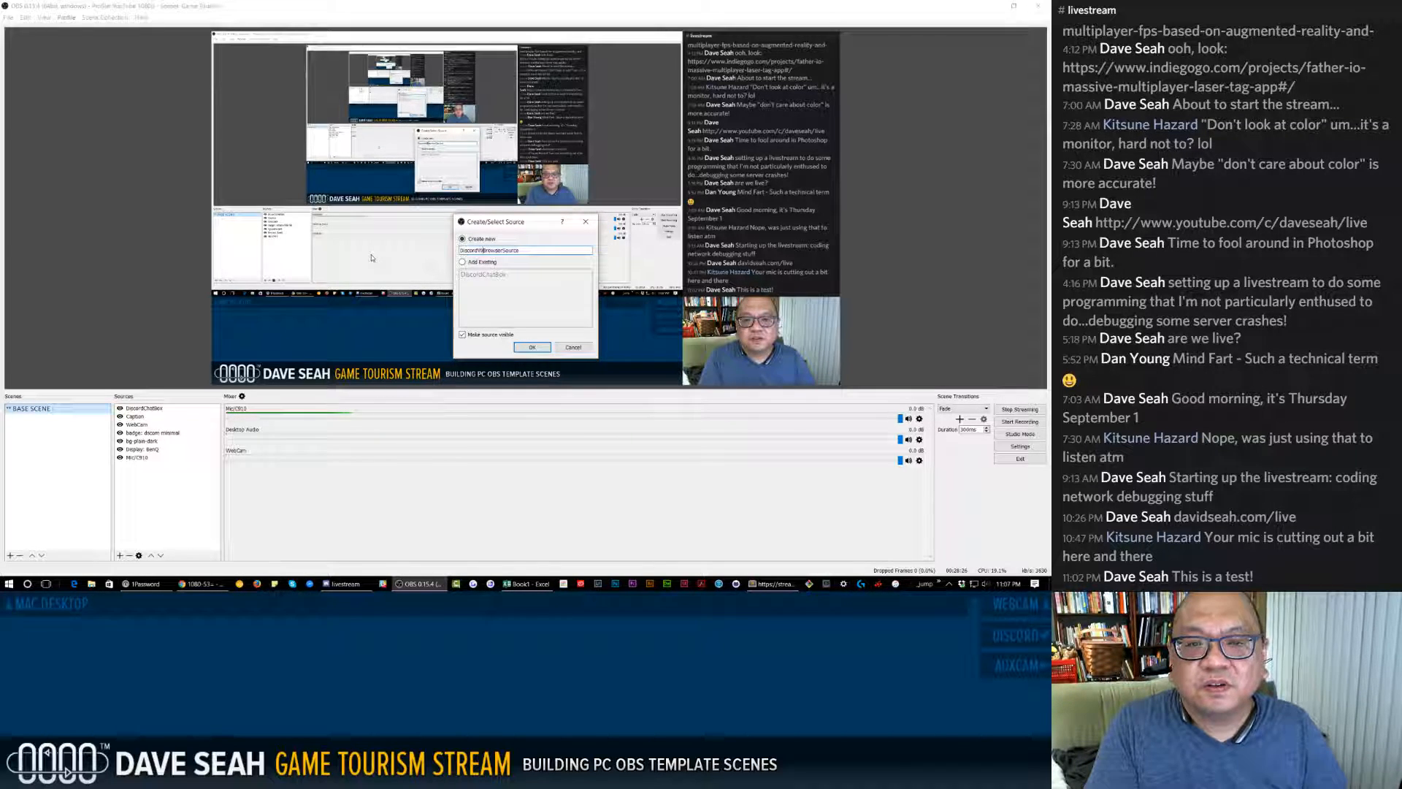
{"action": "type", "text": "Voice"}
{"action": "left_click", "coordinate": [532, 347]}
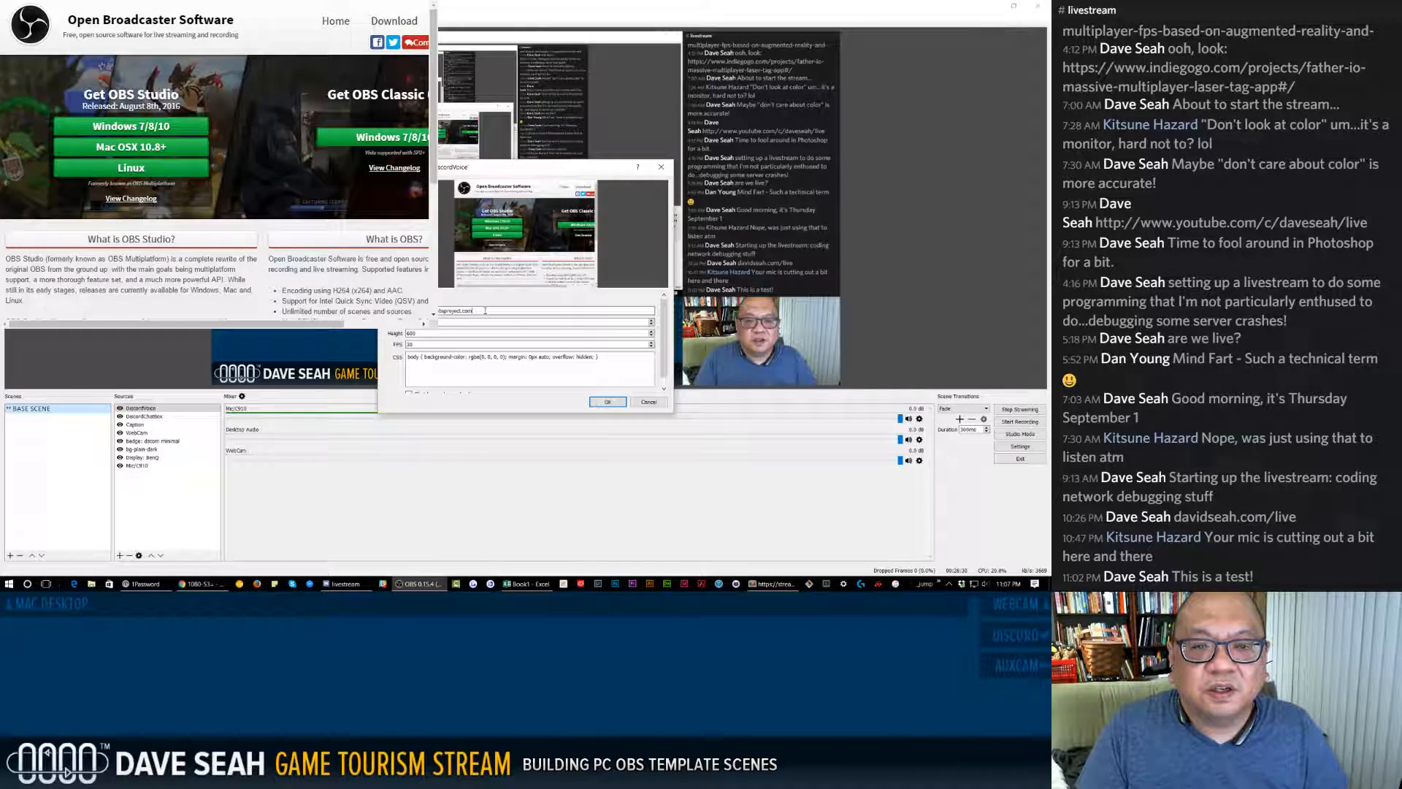
Paste the voice overlay URL into the DiscordVoice properties, adjust its dimensions and frame rate, and apply the settings.
{"action": "key", "text": "ctrl+a"}
{"action": "key", "text": "ctrl+v"}
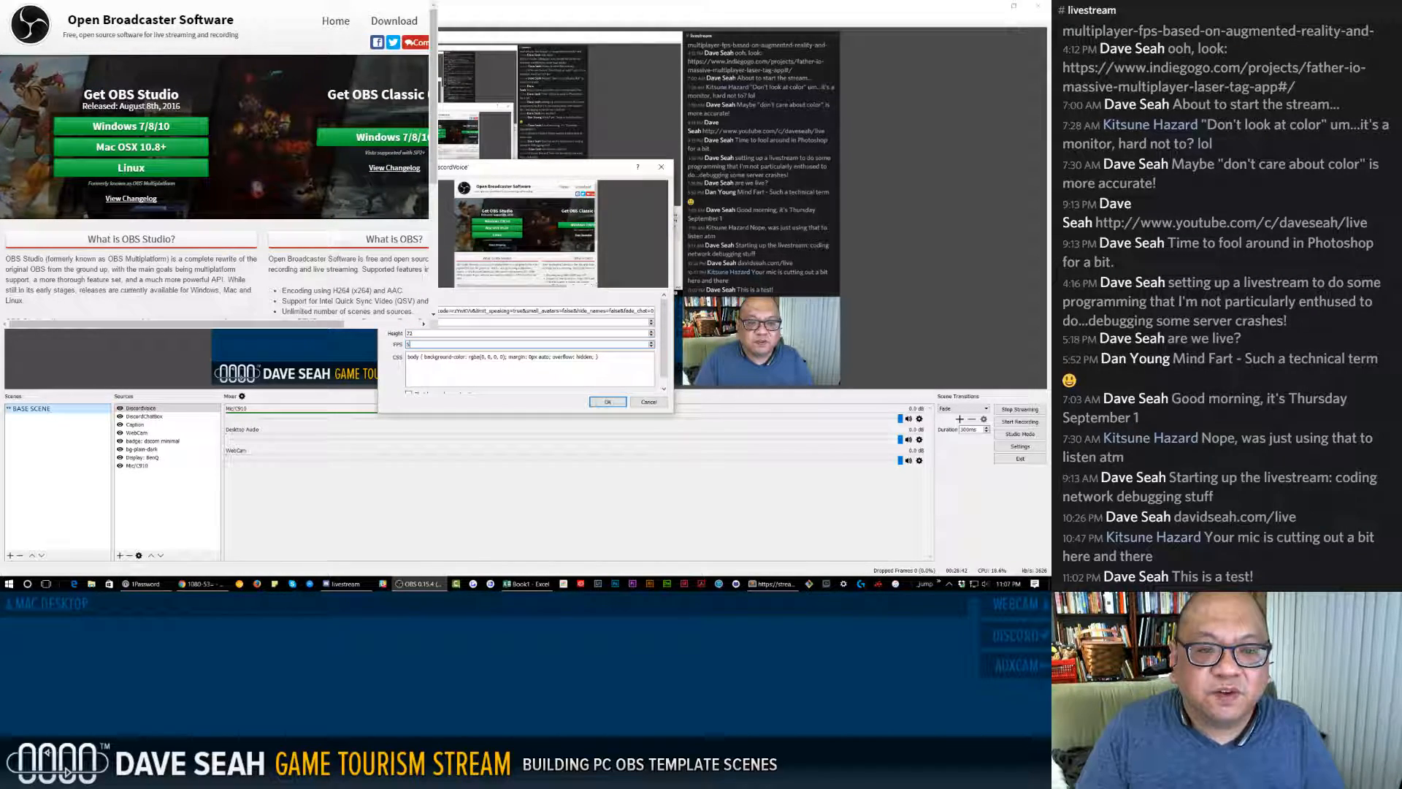
{"action": "left_click_drag", "start_coordinate": [420, 345], "coordinate": [395, 346]}
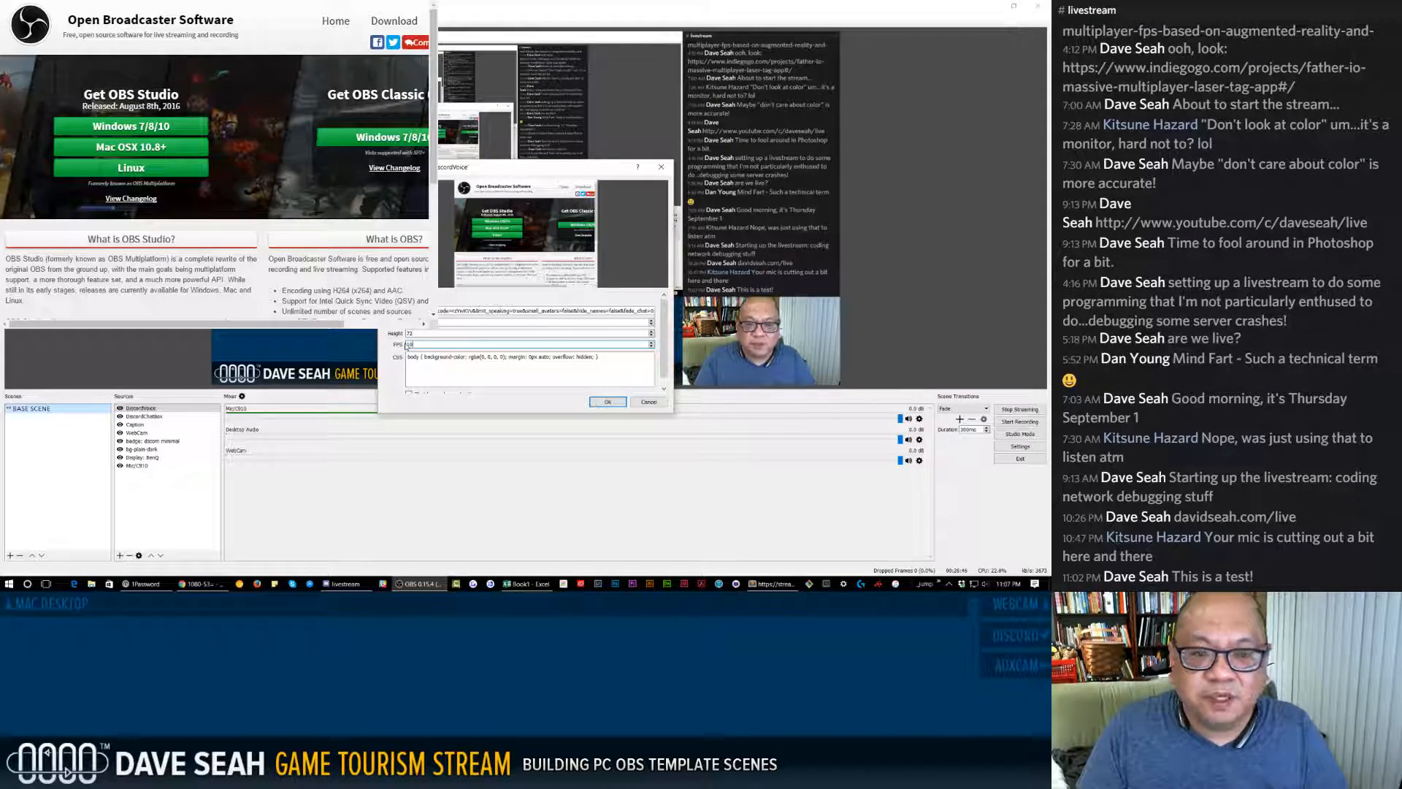
{"action": "left_click", "coordinate": [607, 402]}
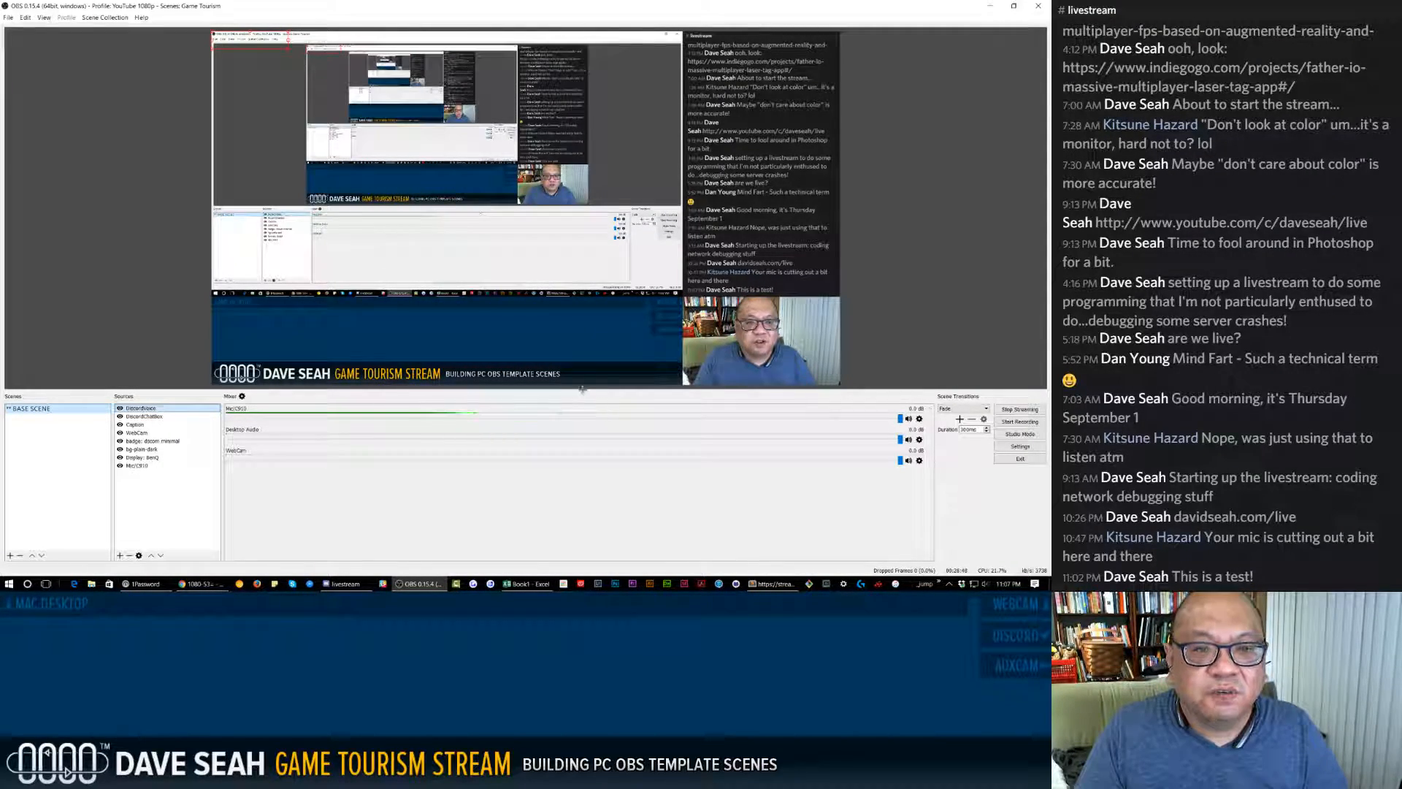
Place the DiscordVoice overlay in the blue area just above the GAME TOURISM STREAM title.
{"action": "left_click_drag", "start_coordinate": [254, 41], "coordinate": [379, 354]}
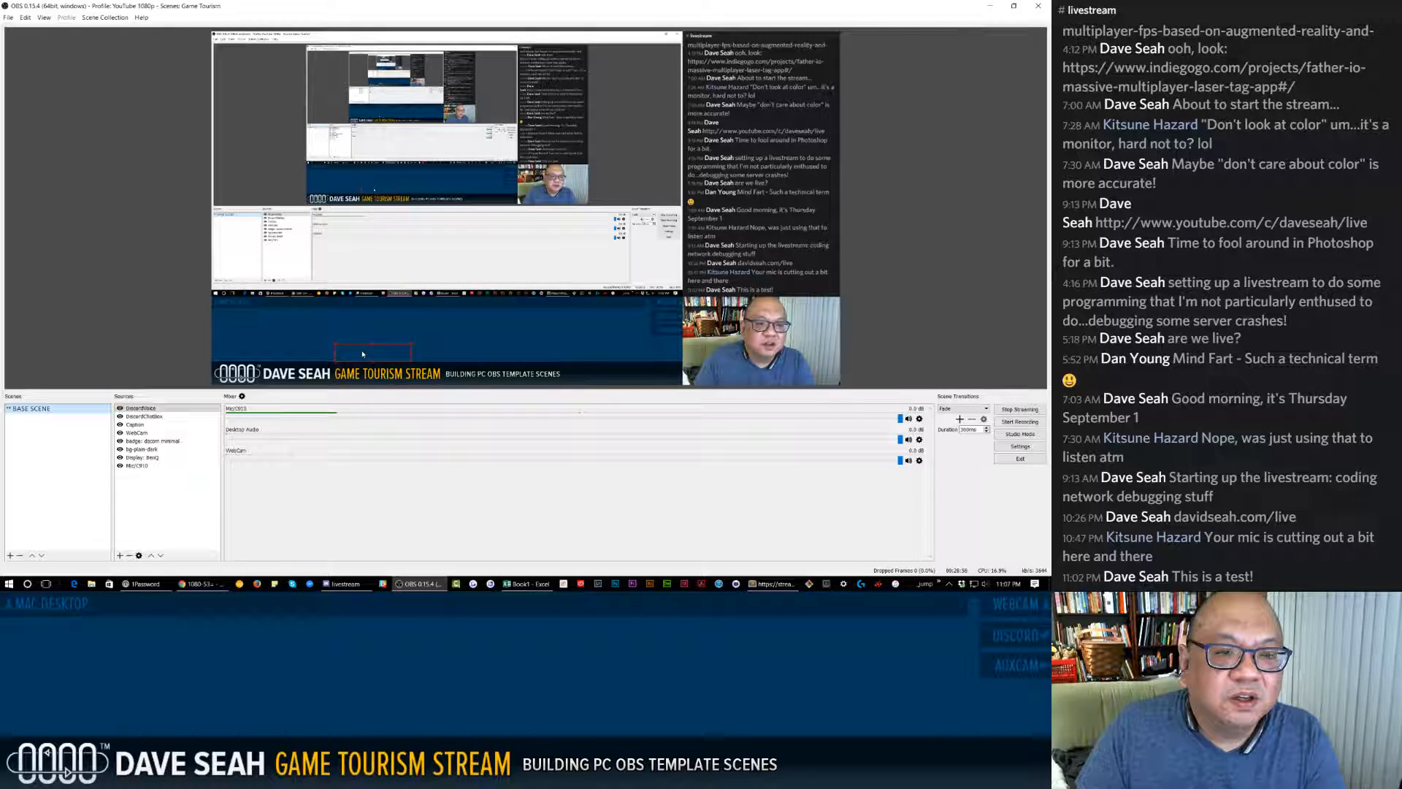
{"action": "left_click", "coordinate": [295, 335]}
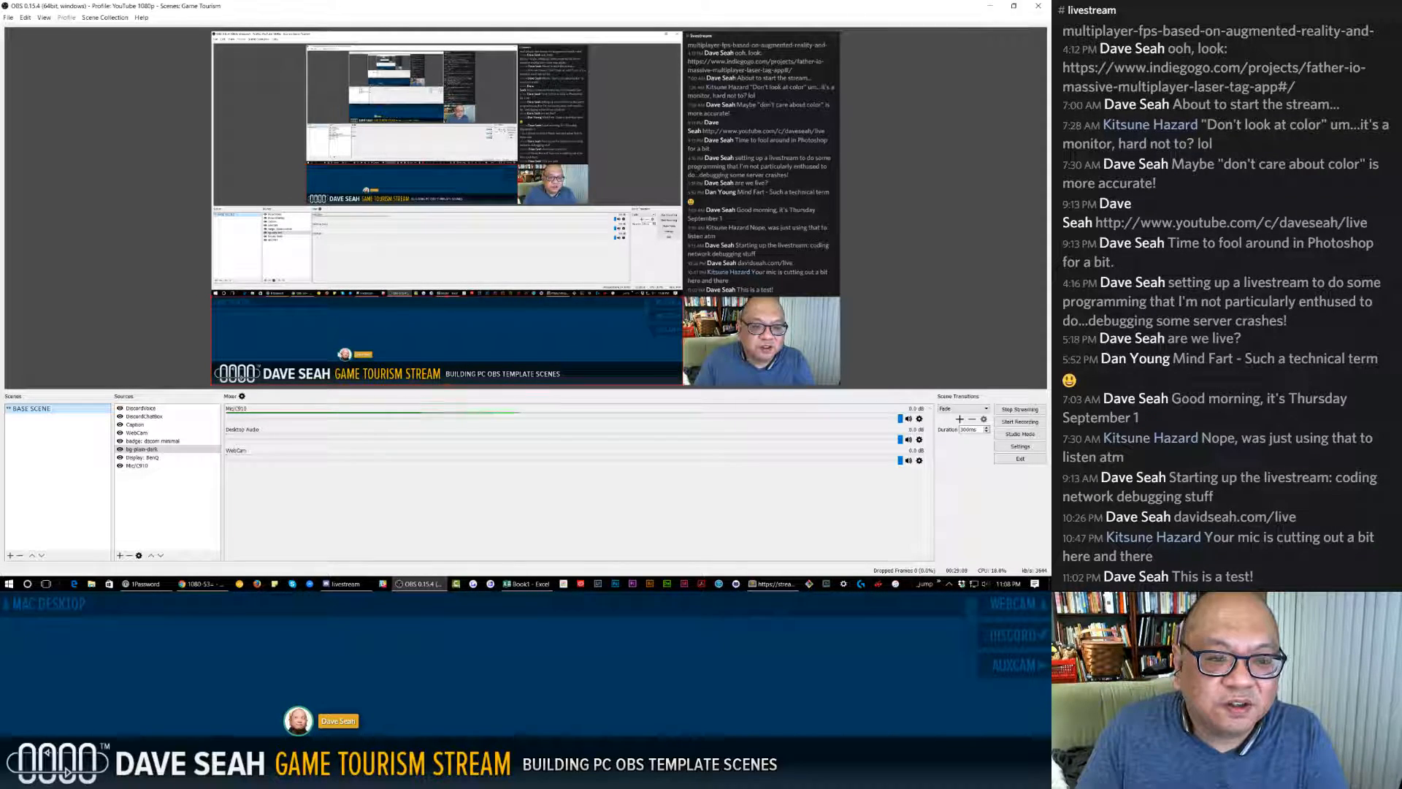
{"action": "left_click", "coordinate": [351, 356]}
{"action": "left_click_drag", "start_coordinate": [350, 356], "coordinate": [349, 360]}
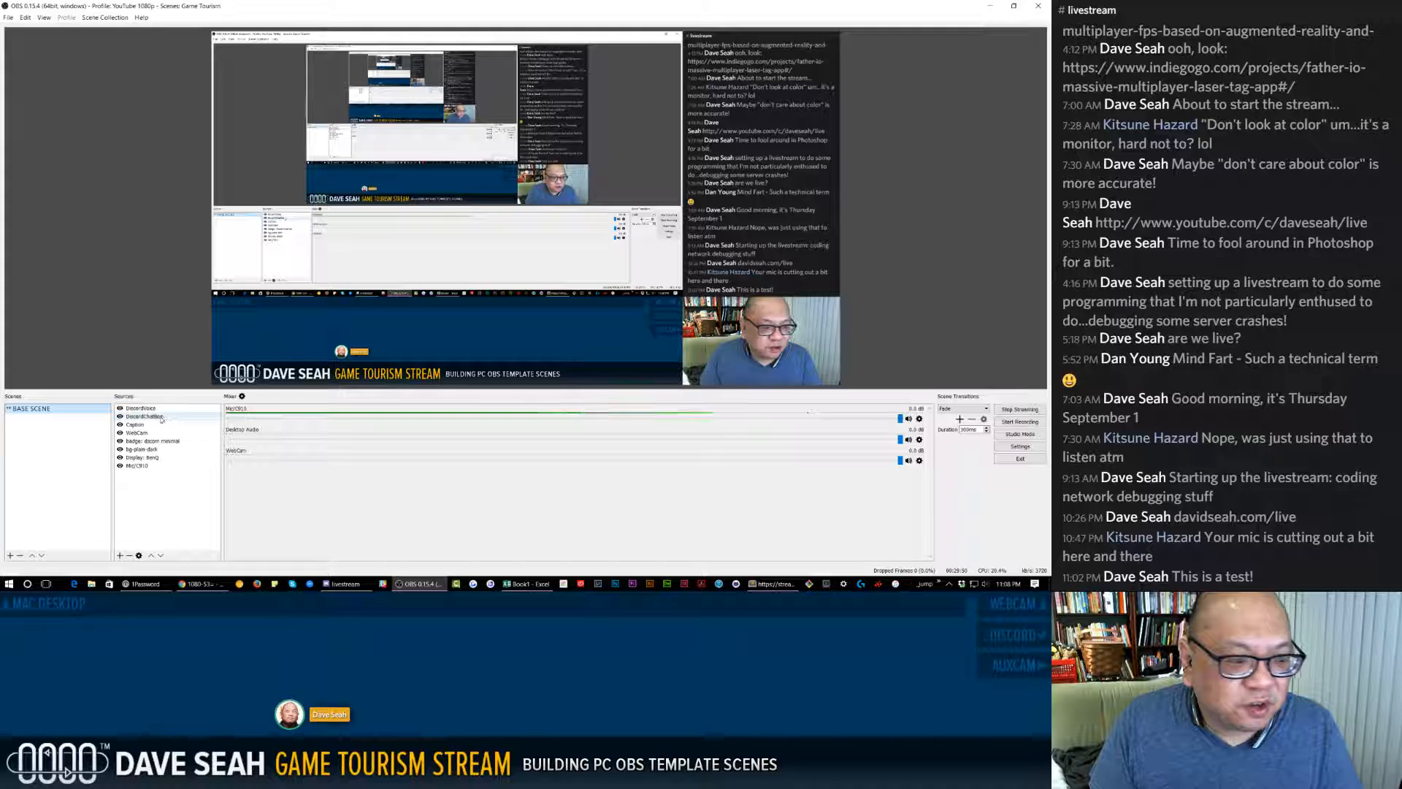
Duplicate BASE SCENE as a new scene named "OVR discord".
{"action": "left_click", "coordinate": [68, 420]}
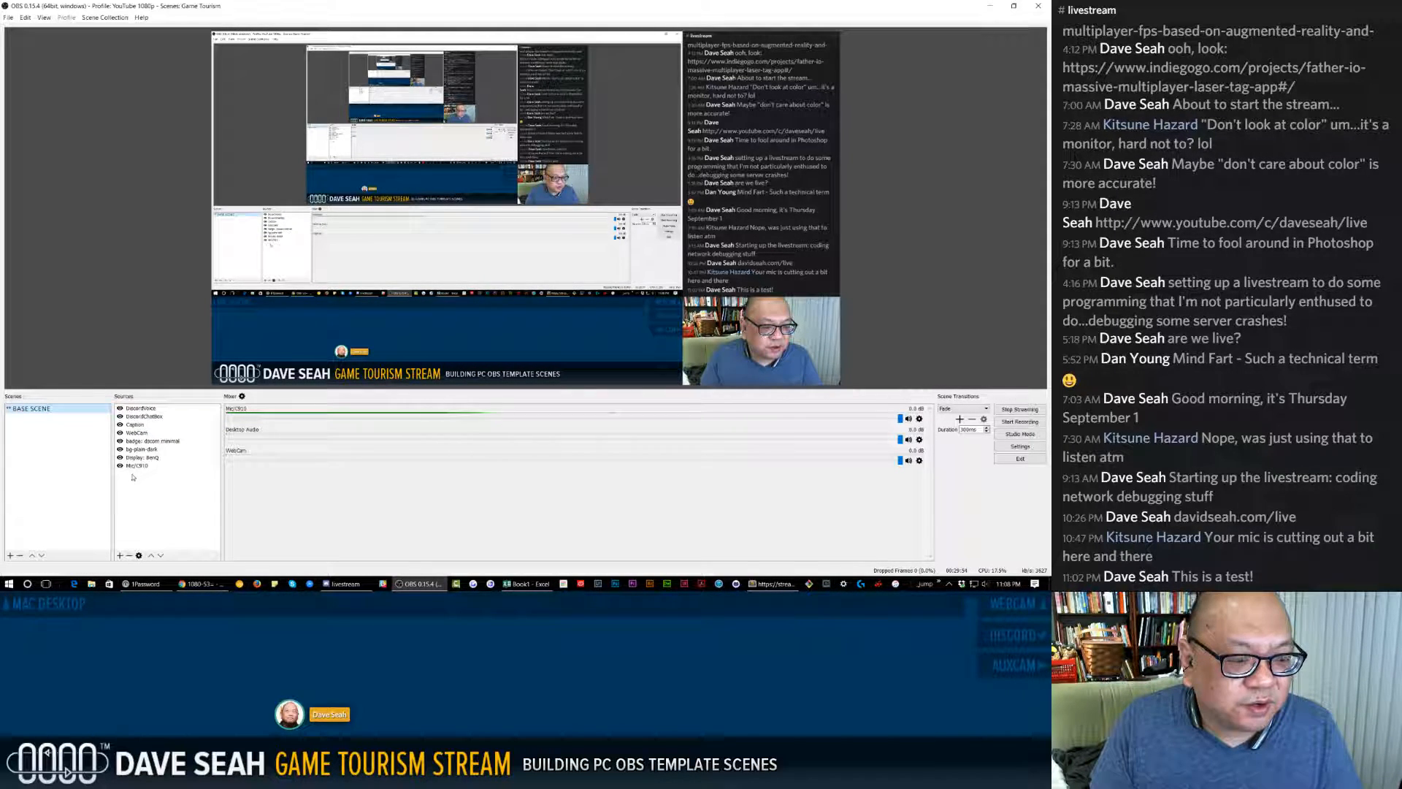
{"action": "right_click", "coordinate": [48, 410]}
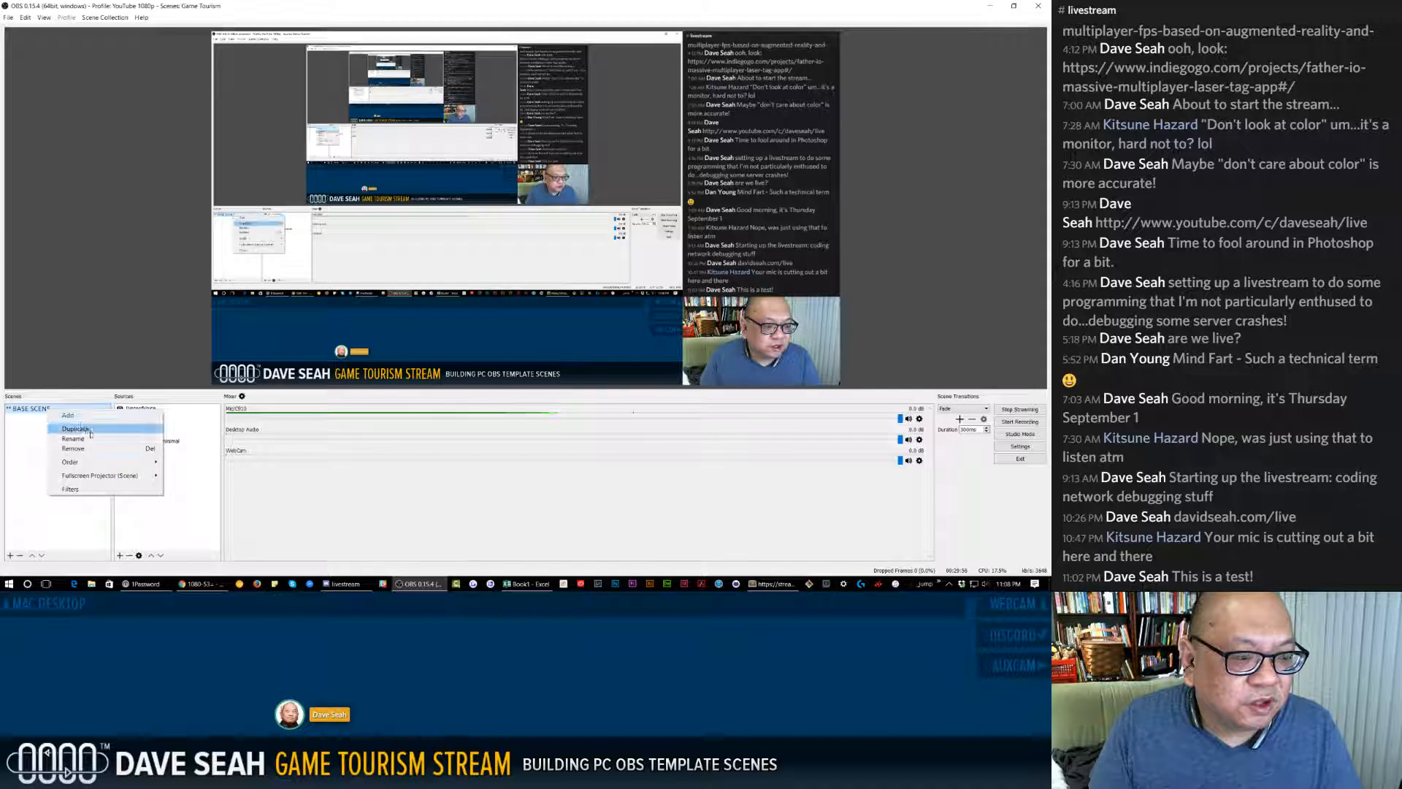
{"action": "left_click", "coordinate": [75, 428]}
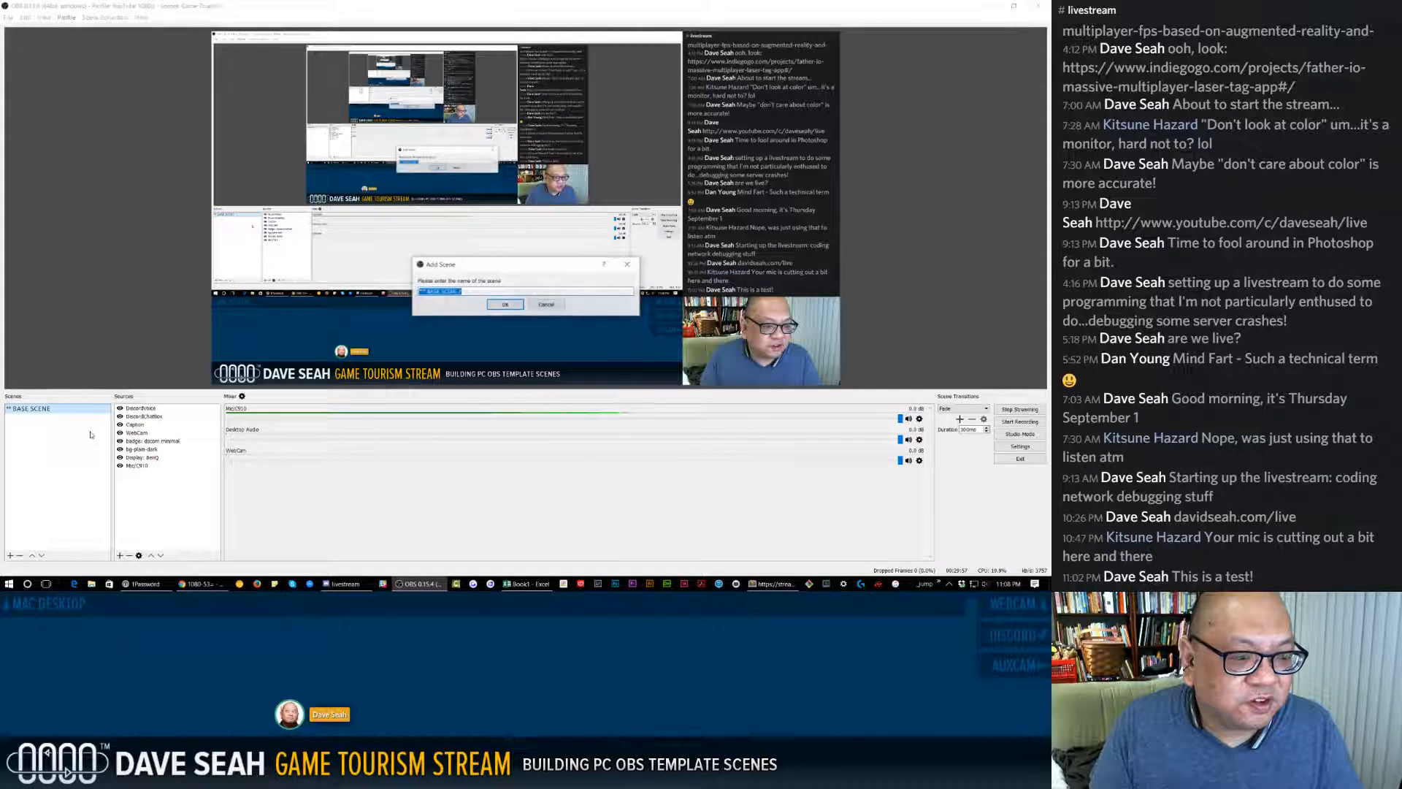
{"action": "left_click", "coordinate": [475, 291]}
{"action": "type", "text": "DVR discord"}
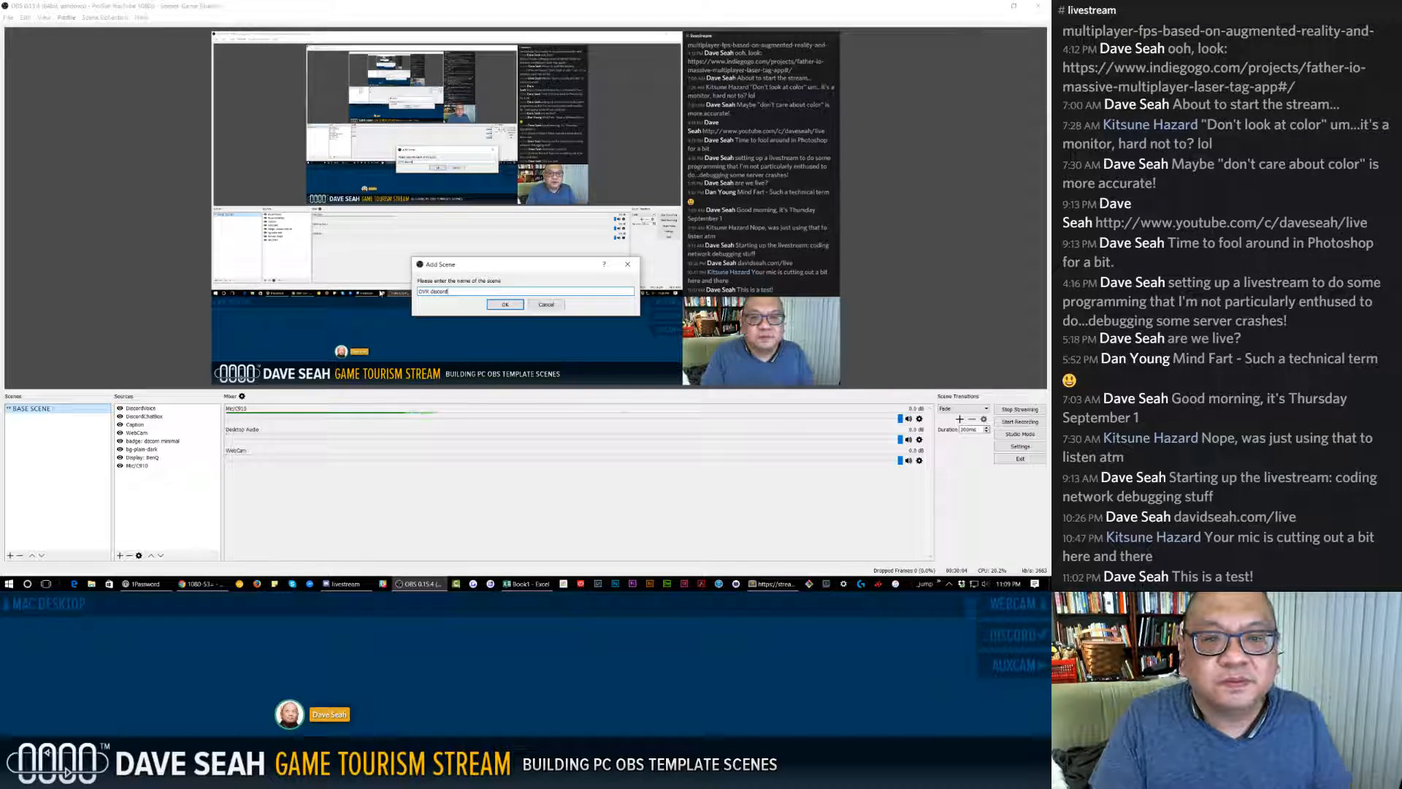
{"action": "key", "text": "Return"}
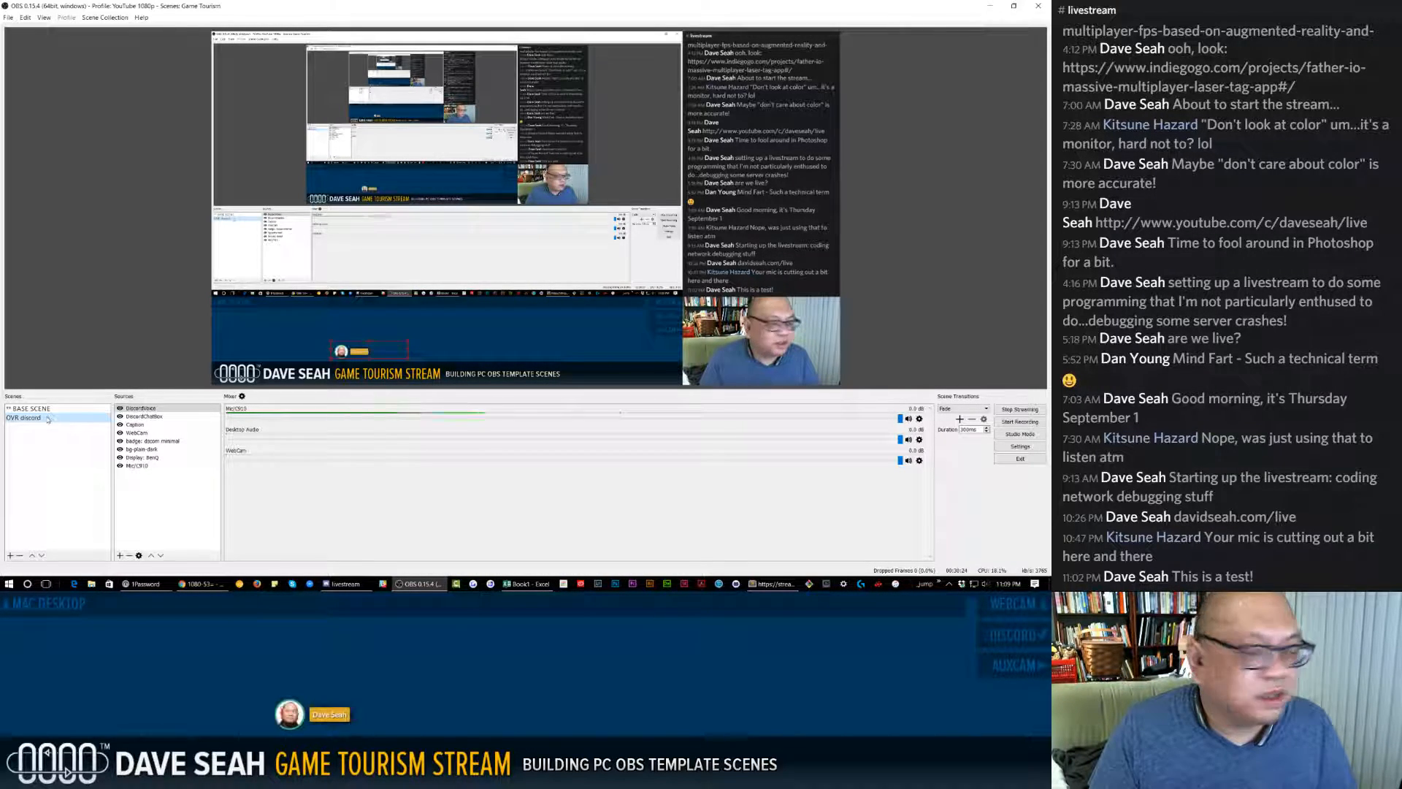
Duplicate the OVR discord scene as a new scene named "OVR small cam".
{"action": "left_click", "coordinate": [749, 342]}
{"action": "left_click", "coordinate": [72, 417]}
{"action": "right_click", "coordinate": [61, 420]}
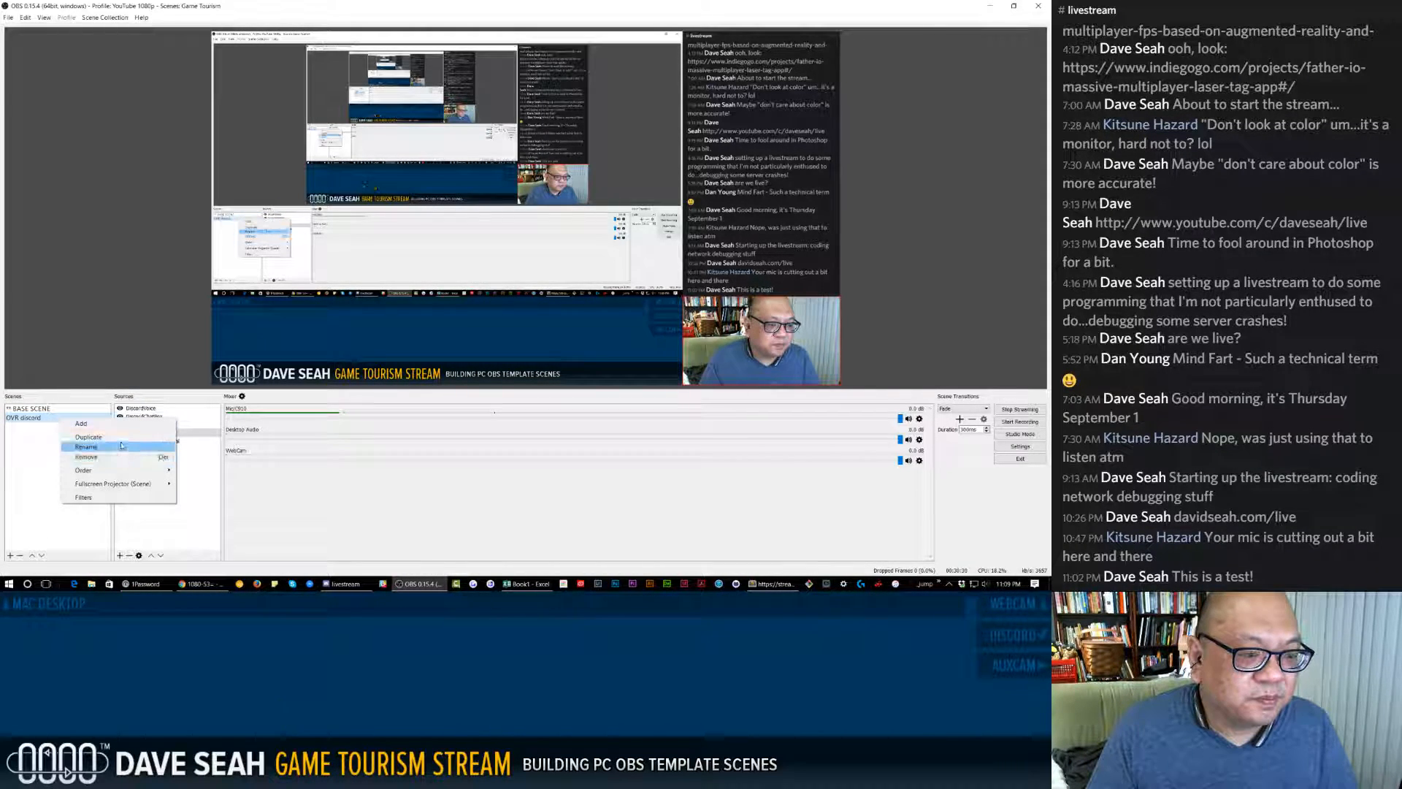
{"action": "left_click", "coordinate": [120, 441]}
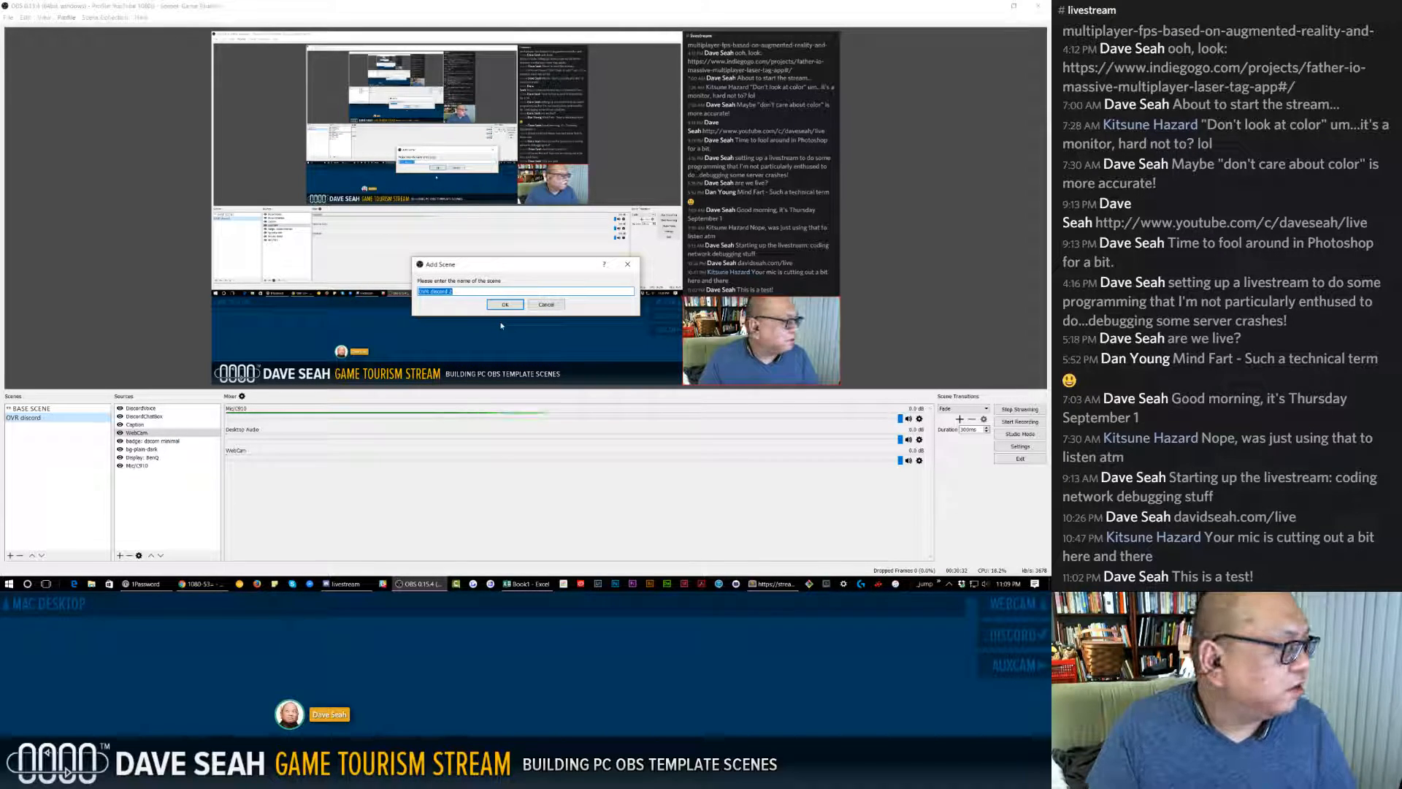
{"action": "type", "text": "OVR sm"}
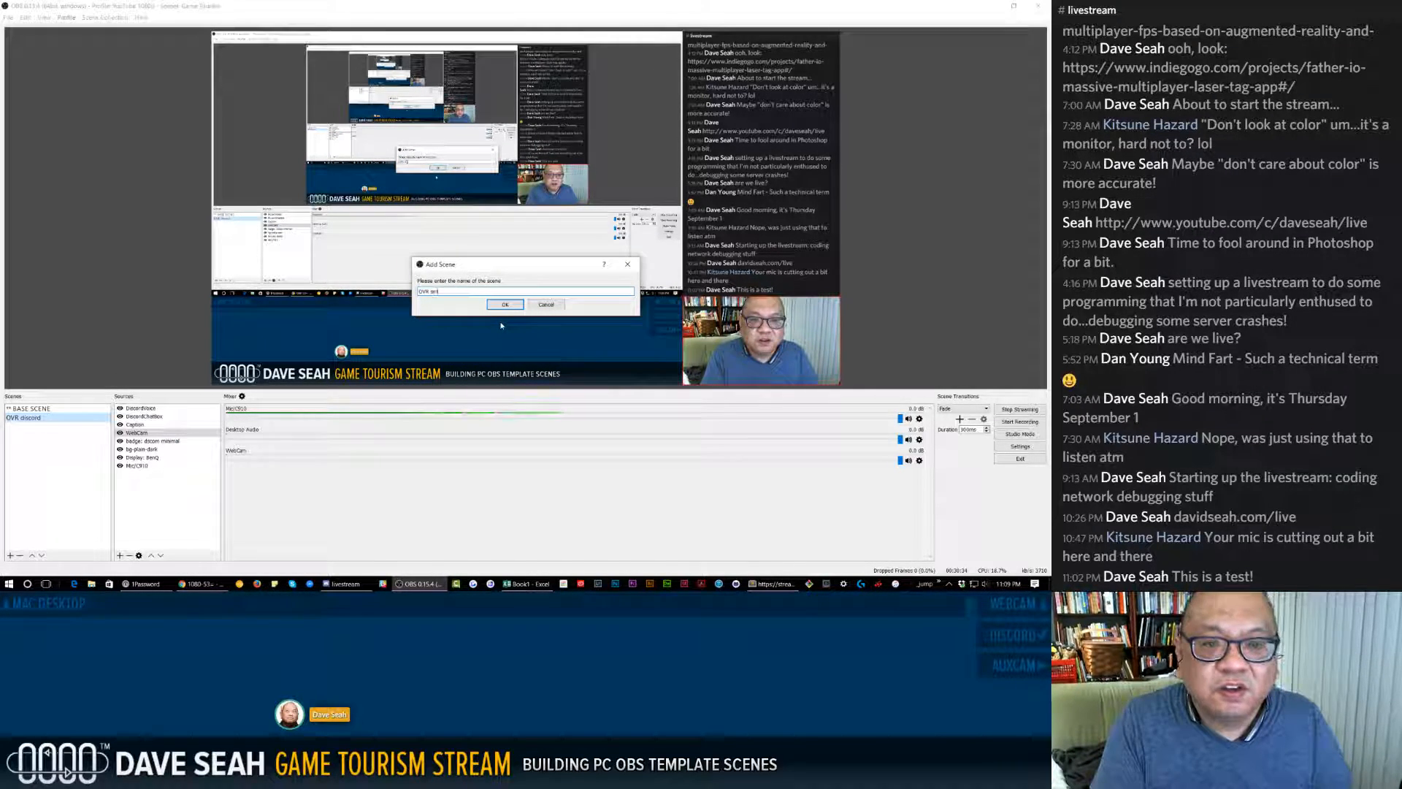
{"action": "type", "text": "allcam"}
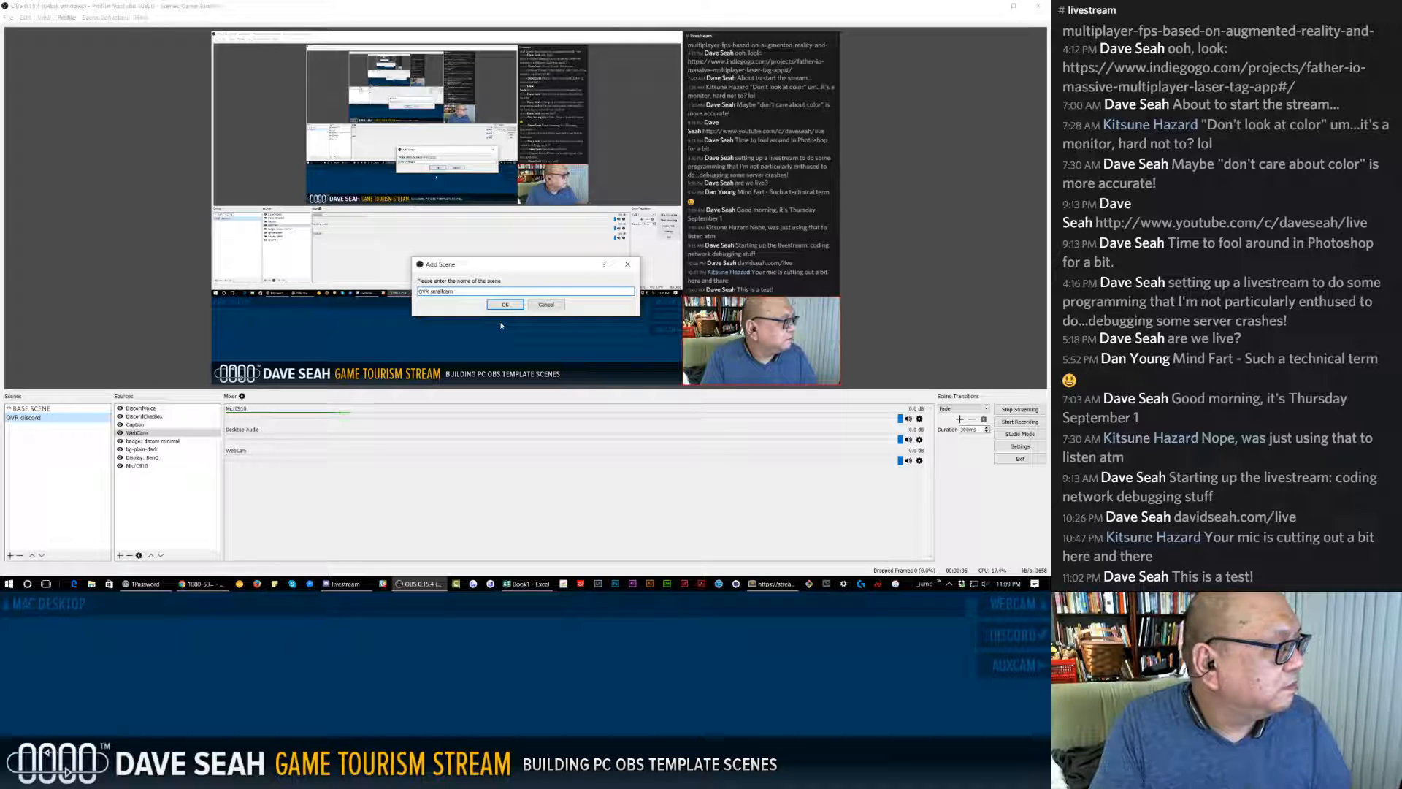
{"action": "type", "text": " cam"}
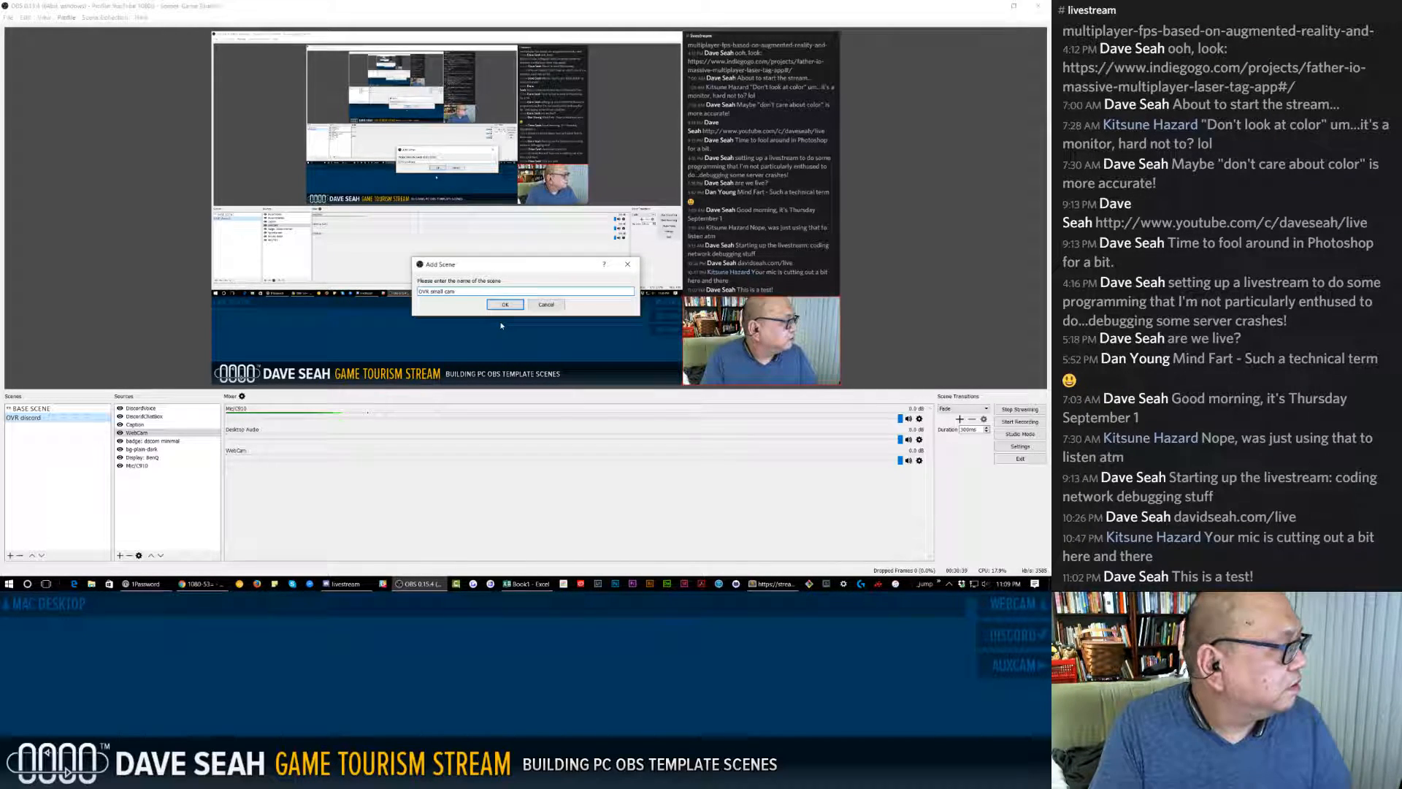
{"action": "key", "text": "Return"}
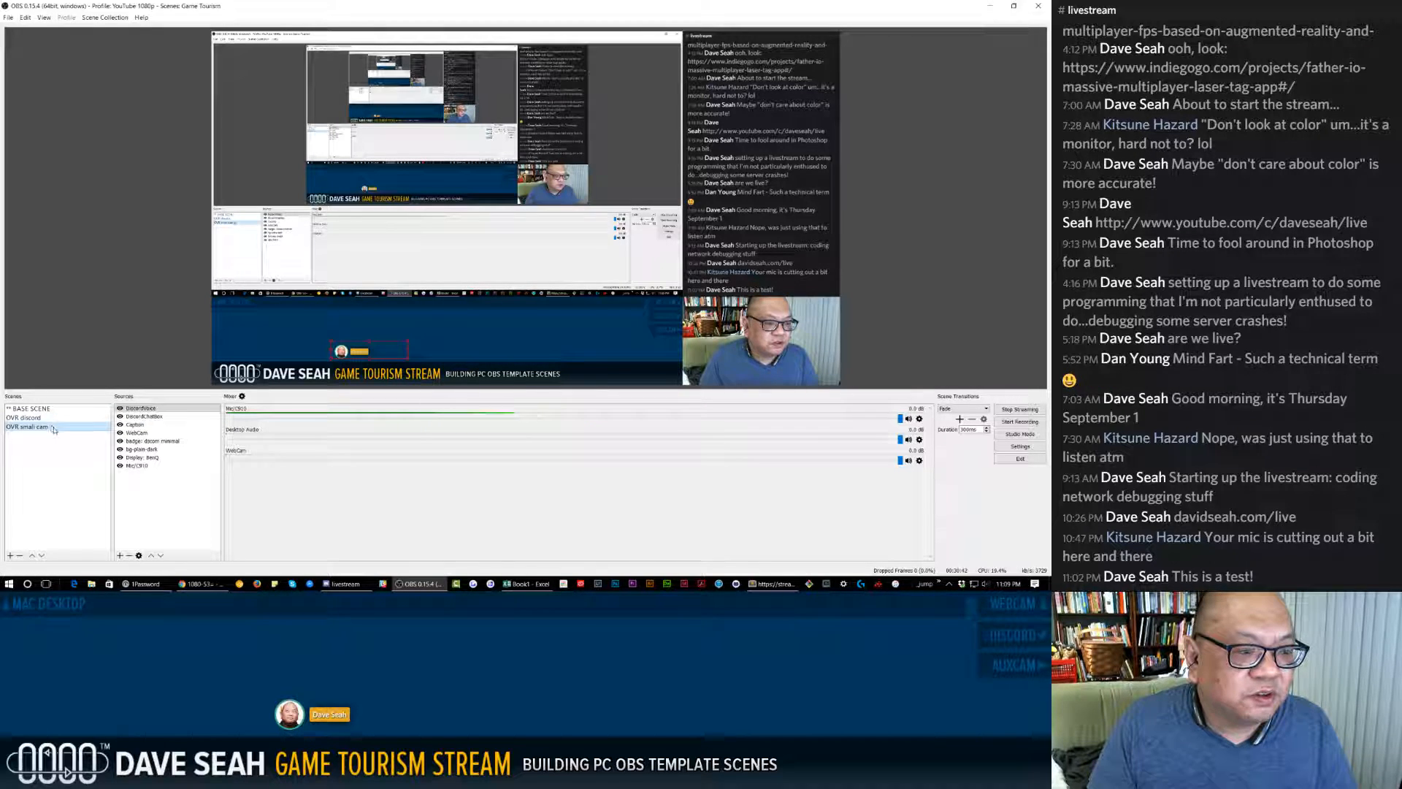
Remove every source except WebCam from the OVR small cam scene, confirming each removal.
{"action": "left_click", "coordinate": [140, 466]}
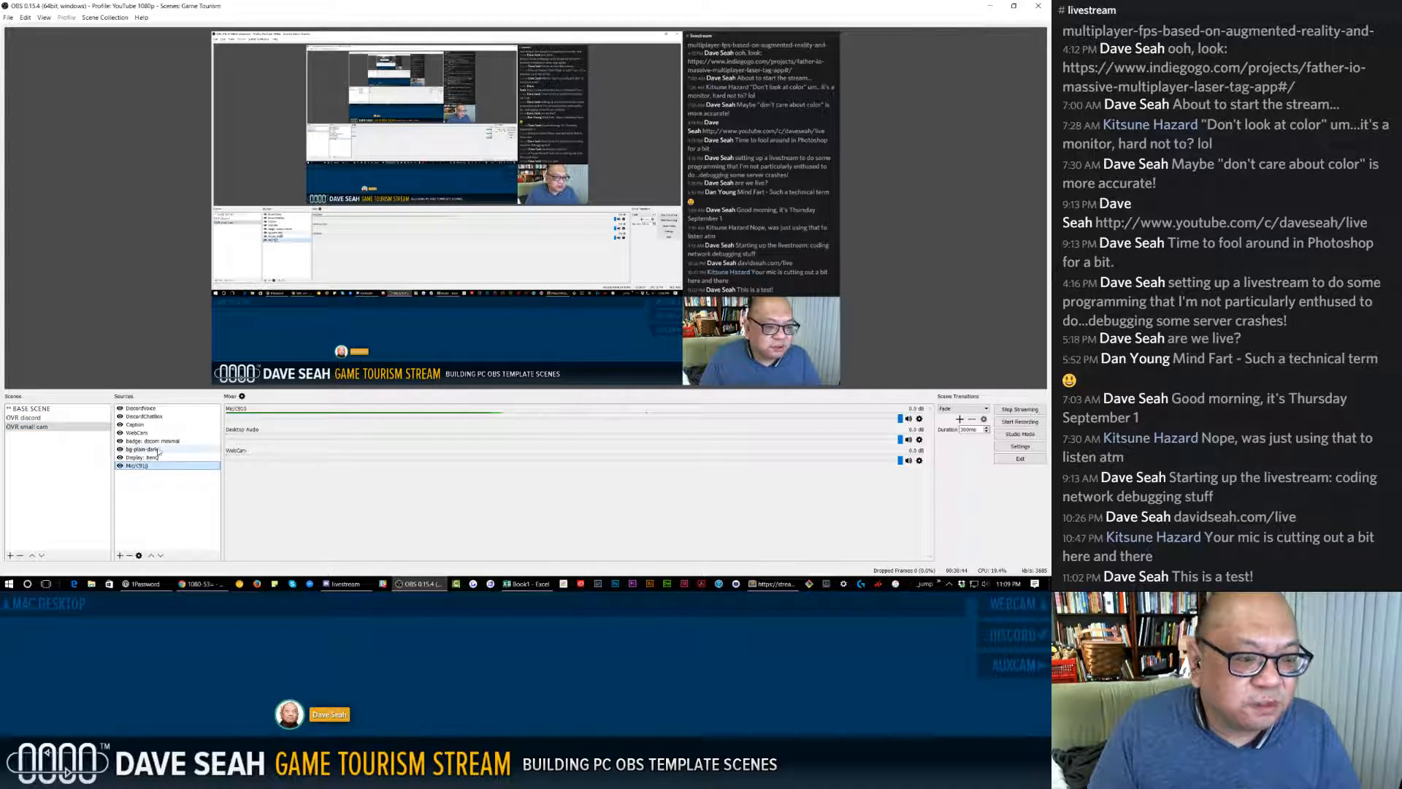
{"action": "left_click", "coordinate": [140, 409]}
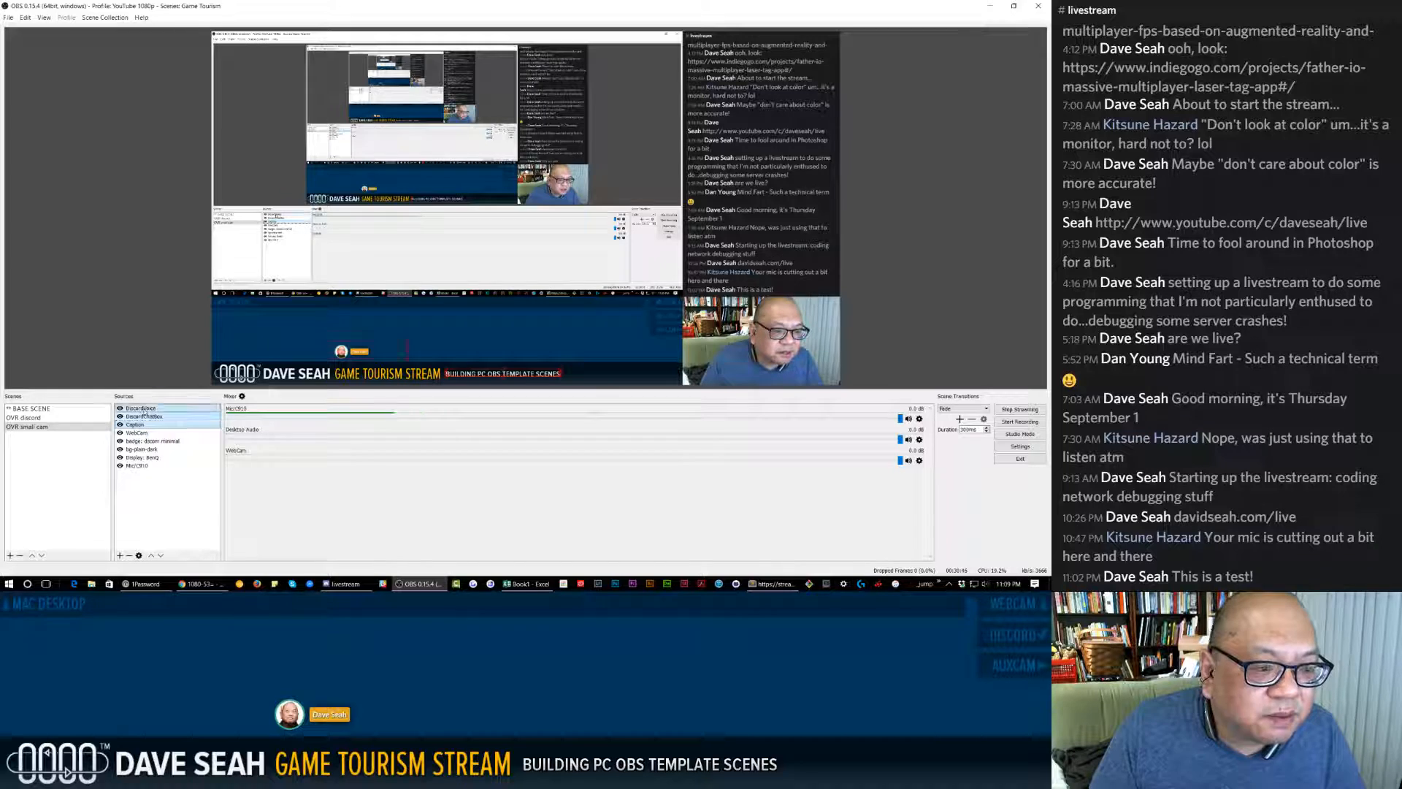
{"action": "right_click", "coordinate": [144, 410]}
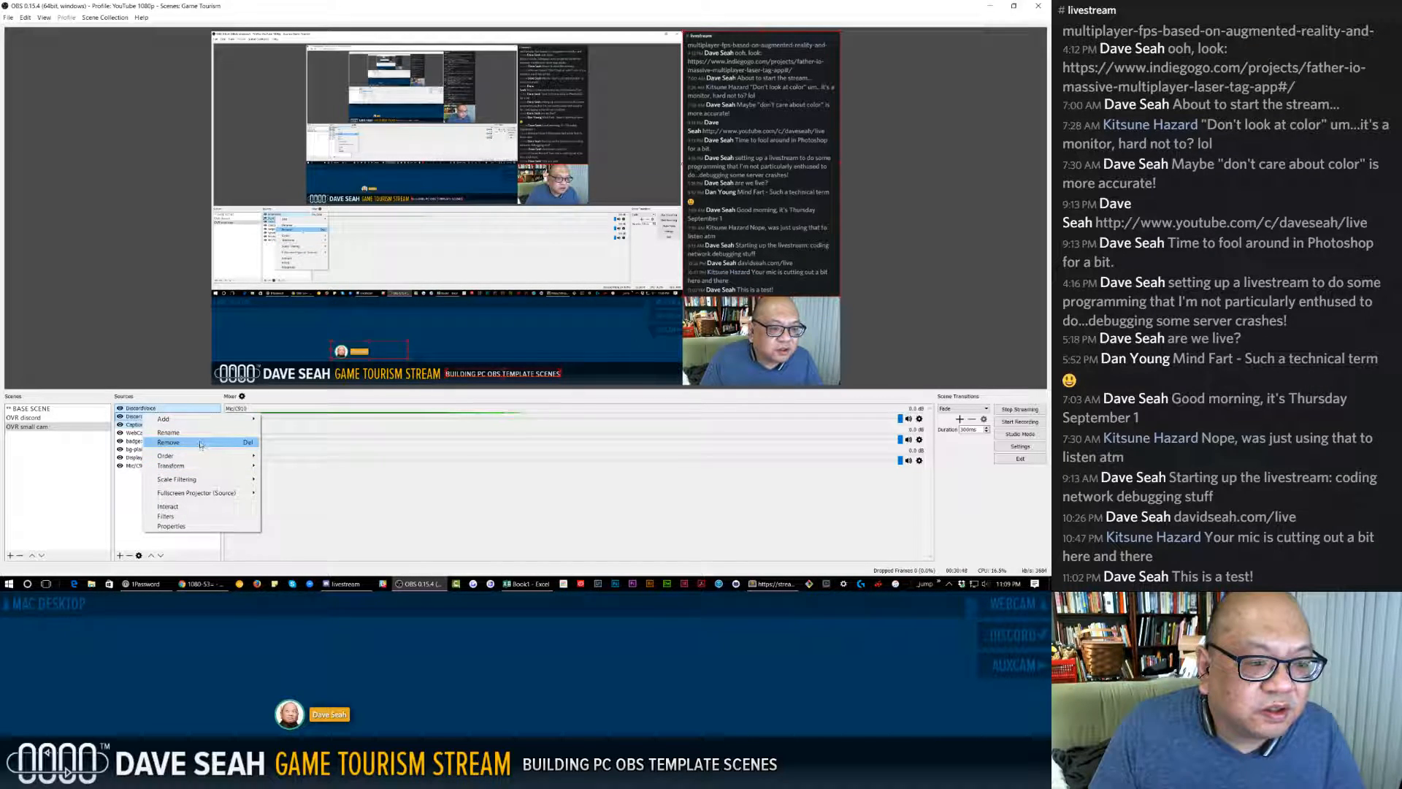
{"action": "left_click", "coordinate": [205, 444]}
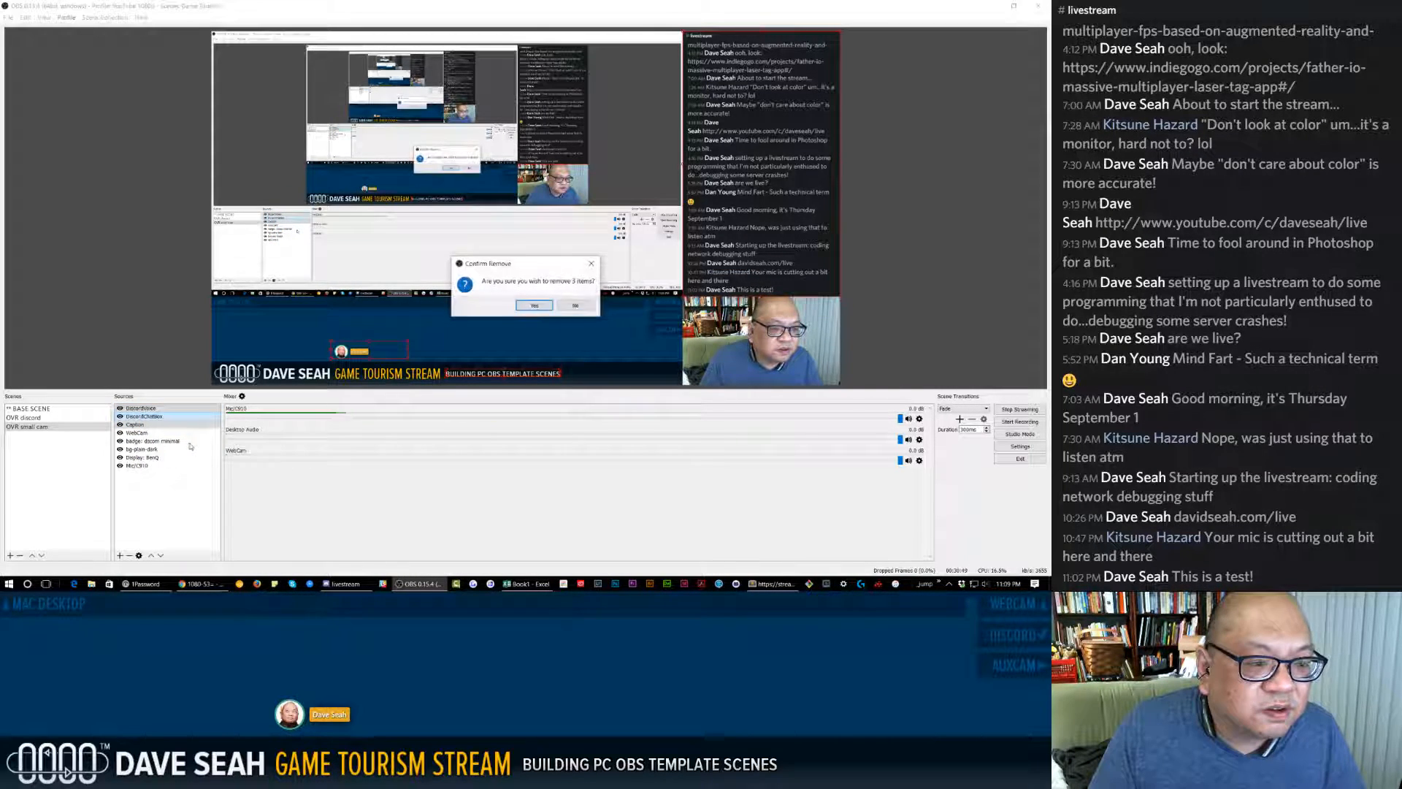
{"action": "left_click", "coordinate": [533, 305]}
{"action": "left_click", "coordinate": [151, 417]}
{"action": "left_click", "coordinate": [138, 442], "text": "shift"}
{"action": "right_click", "coordinate": [137, 442]}
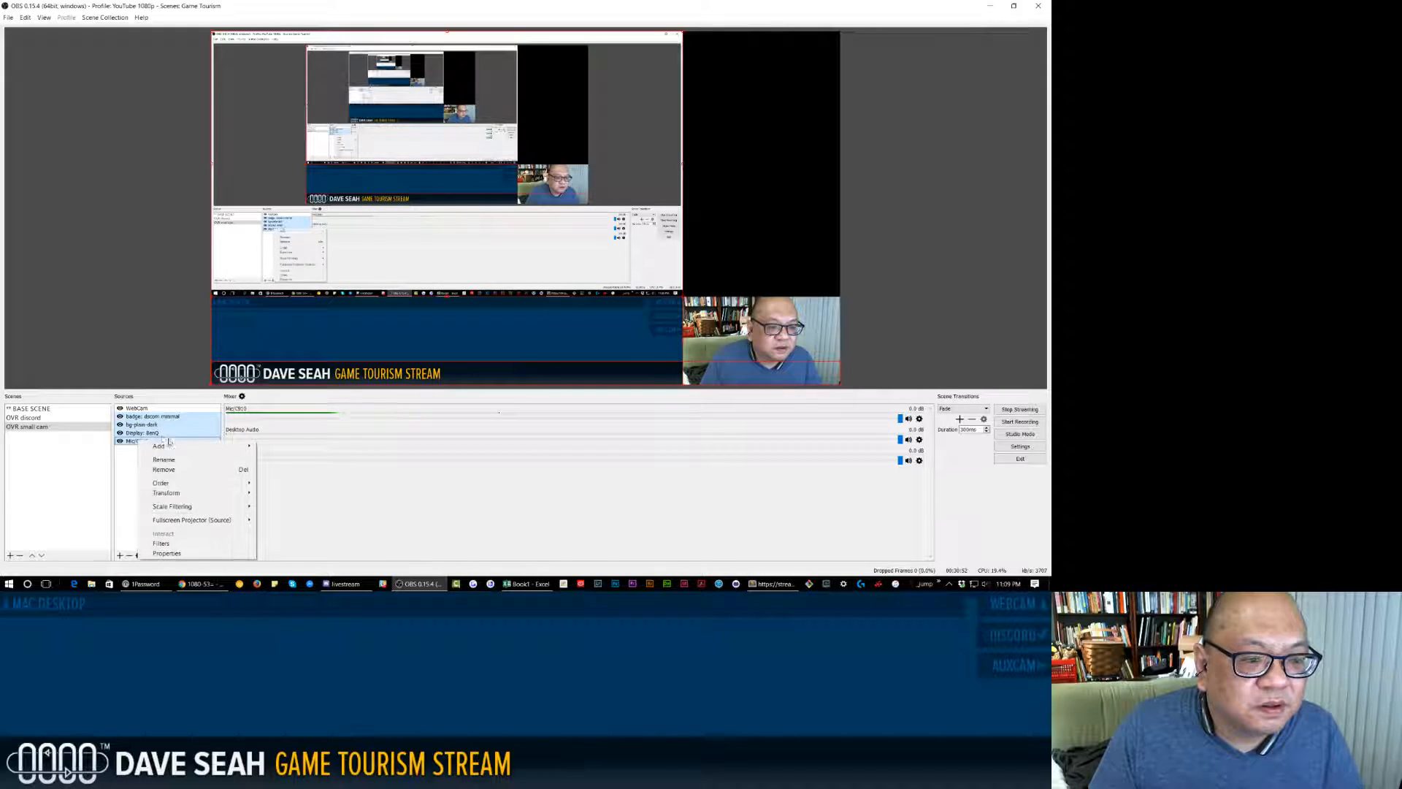
{"action": "left_click", "coordinate": [174, 465]}
{"action": "left_click", "coordinate": [534, 305]}
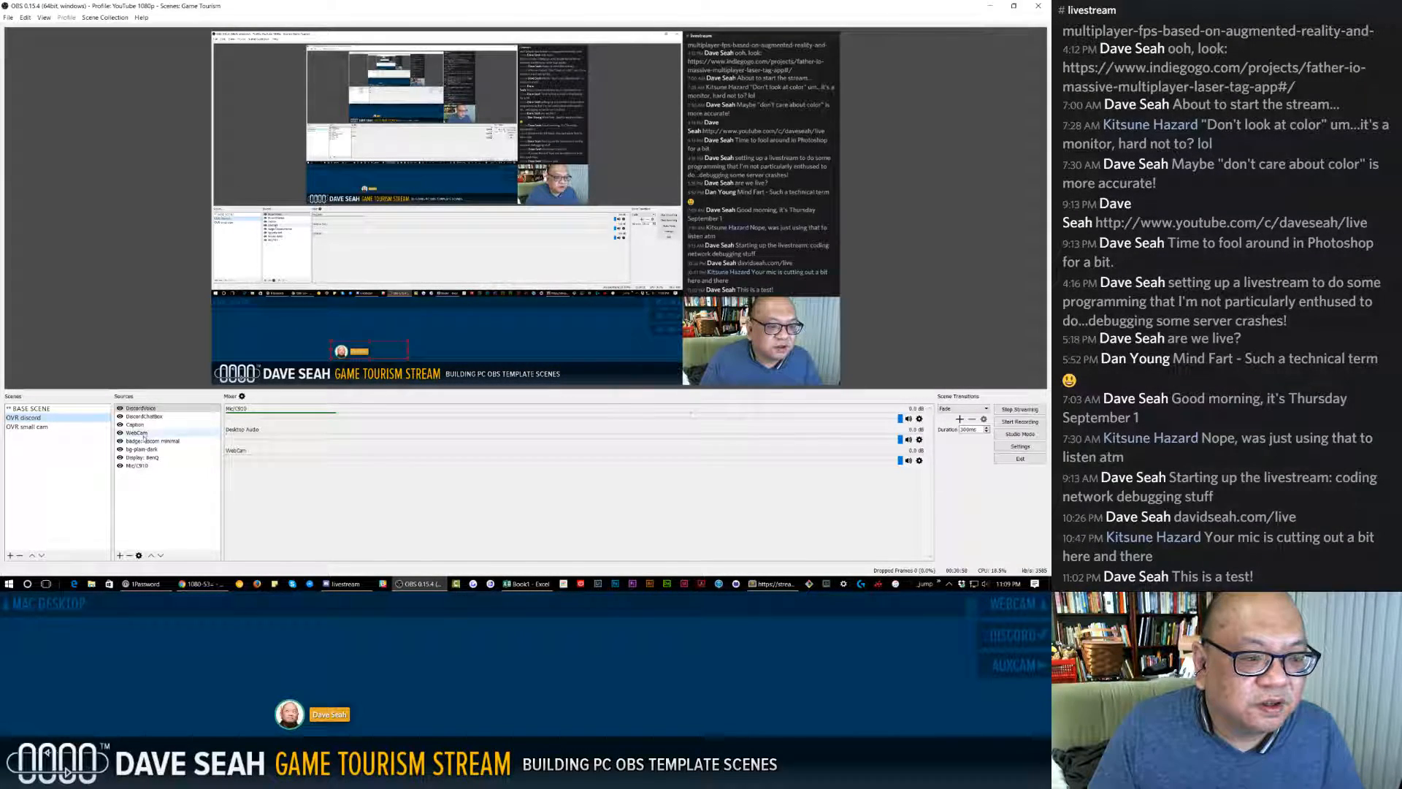
Remove the WebCam source from the OVR discord scene and confirm the removal.
{"action": "left_click", "coordinate": [138, 433]}
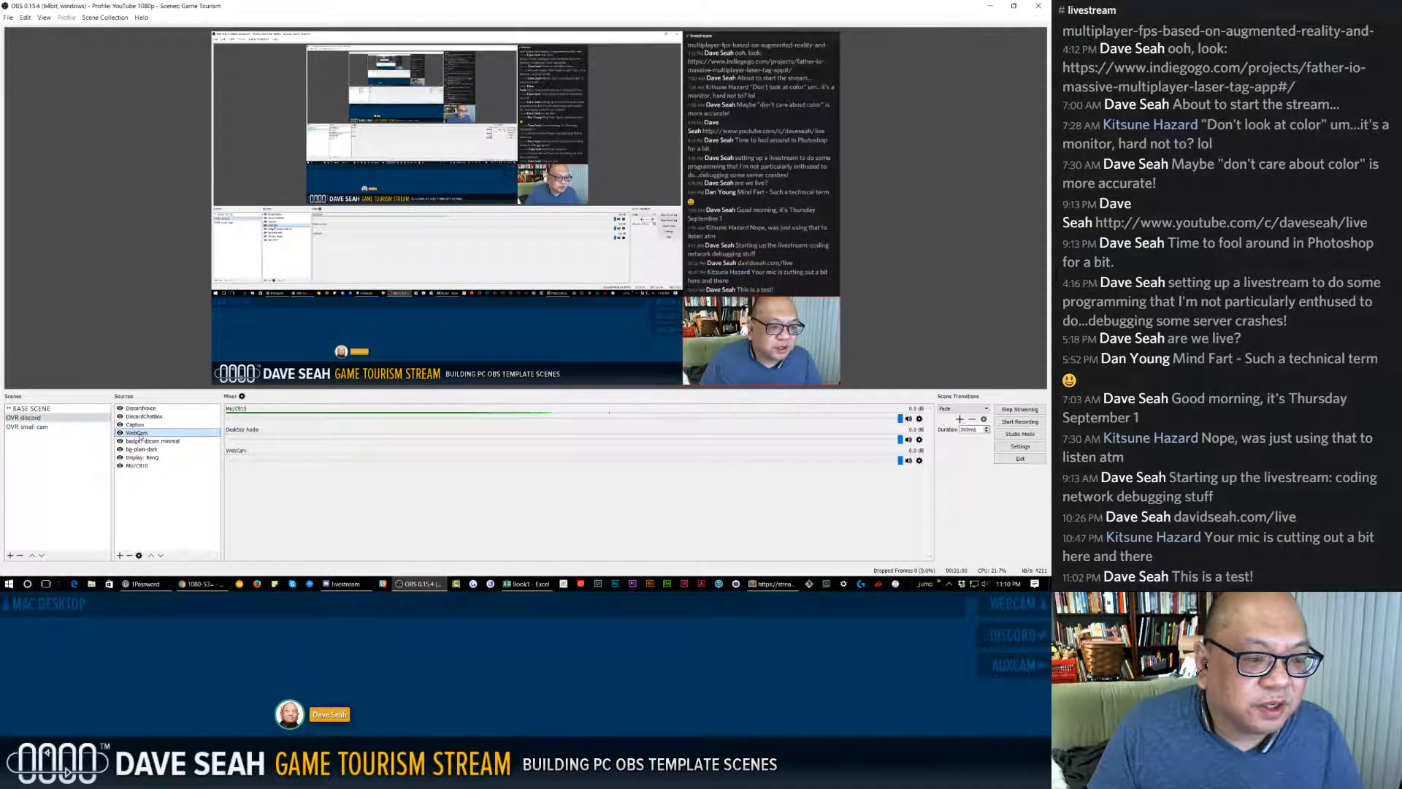
{"action": "right_click", "coordinate": [141, 434]}
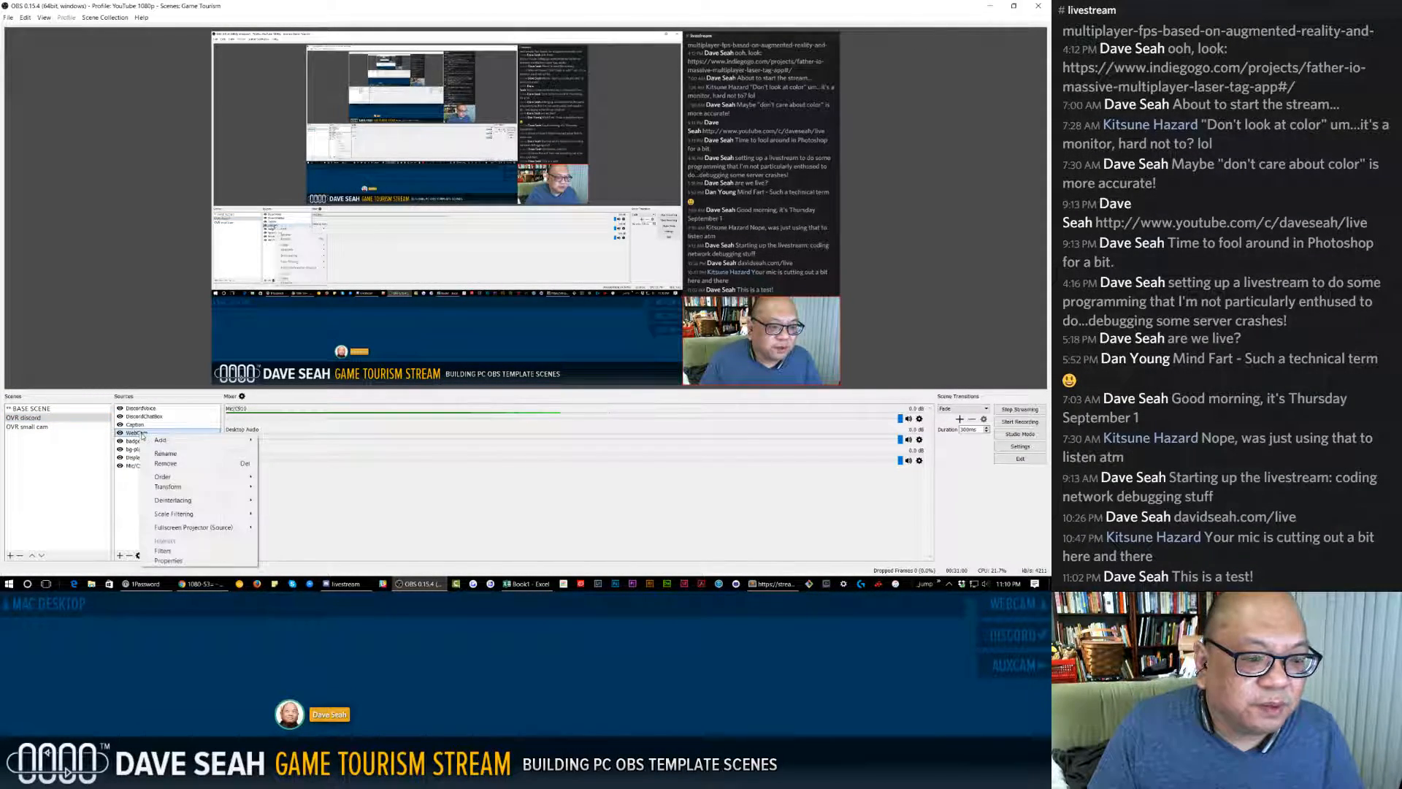
{"action": "left_click", "coordinate": [179, 463]}
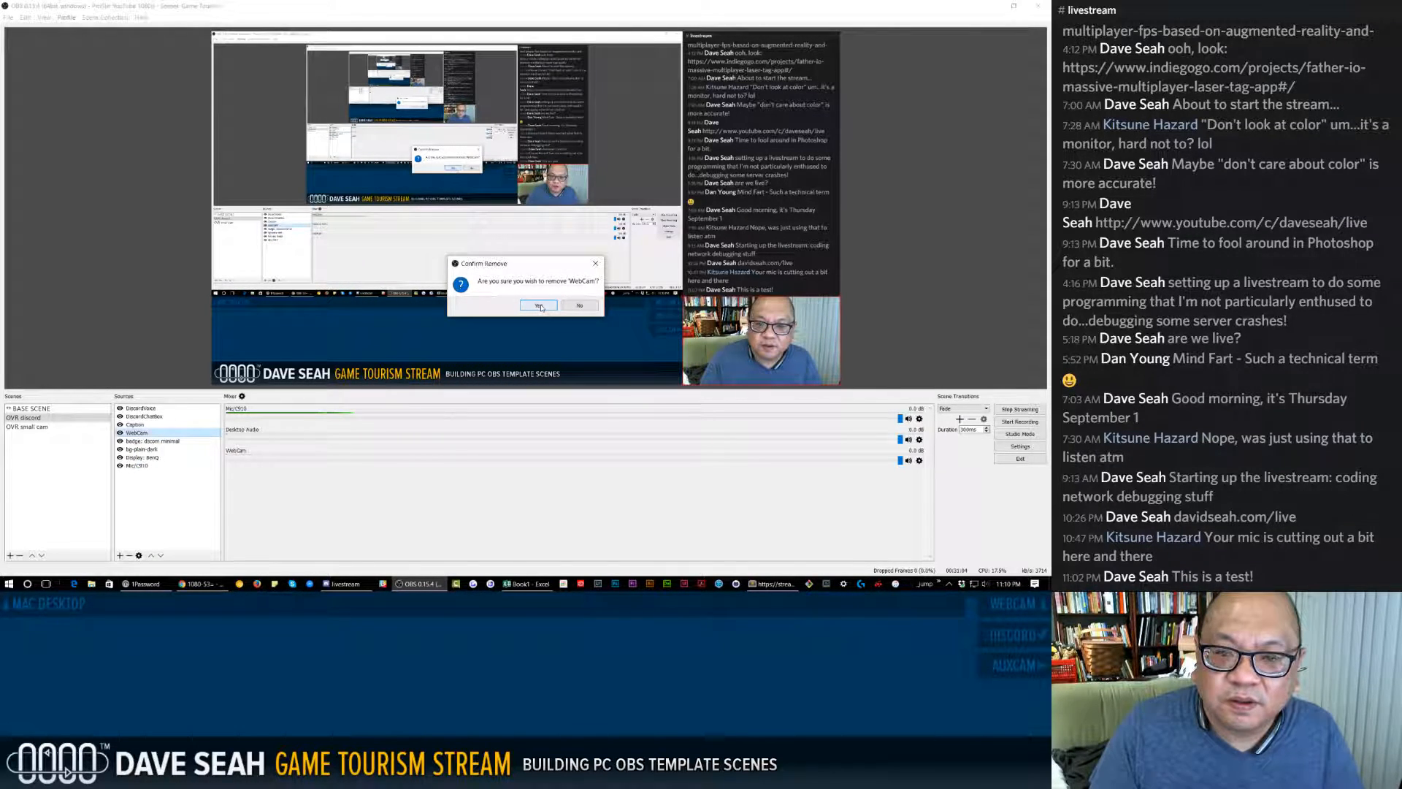
{"action": "left_click", "coordinate": [540, 305]}
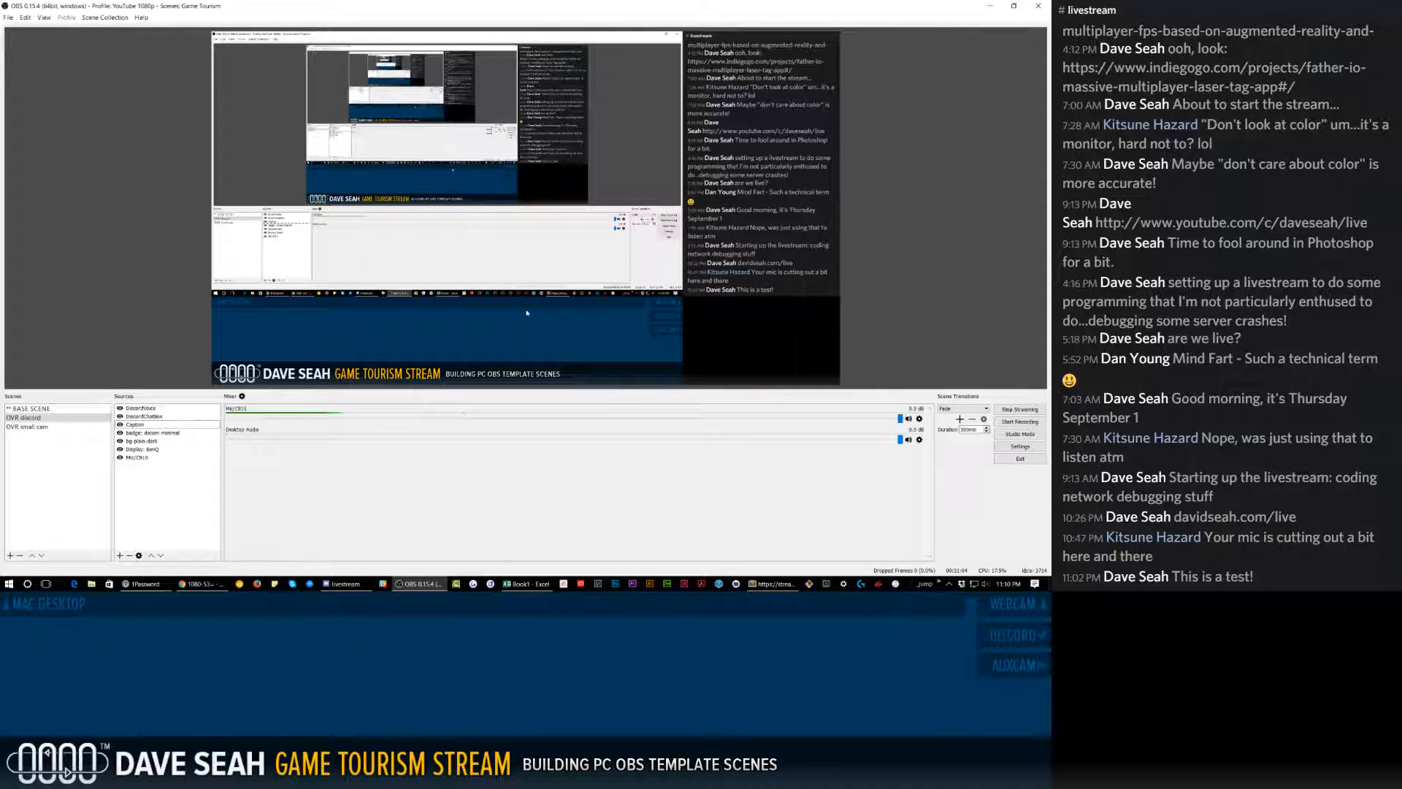
Add the existing OVR small cam scene as a source in OVR discord and move it to the end of the source order.
{"action": "left_click", "coordinate": [119, 555]}
{"action": "left_click", "coordinate": [183, 509]}
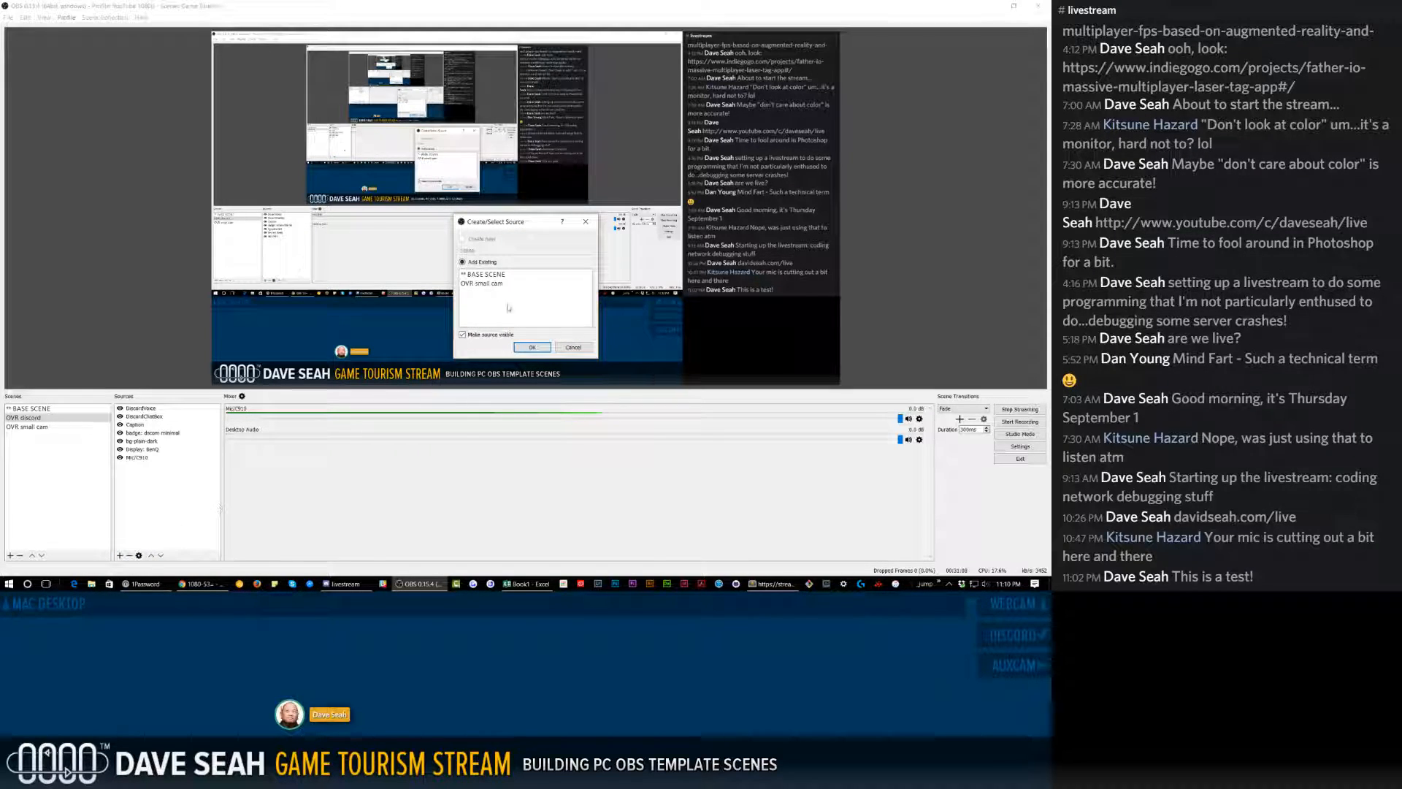
{"action": "left_click", "coordinate": [482, 283]}
{"action": "left_click", "coordinate": [532, 347]}
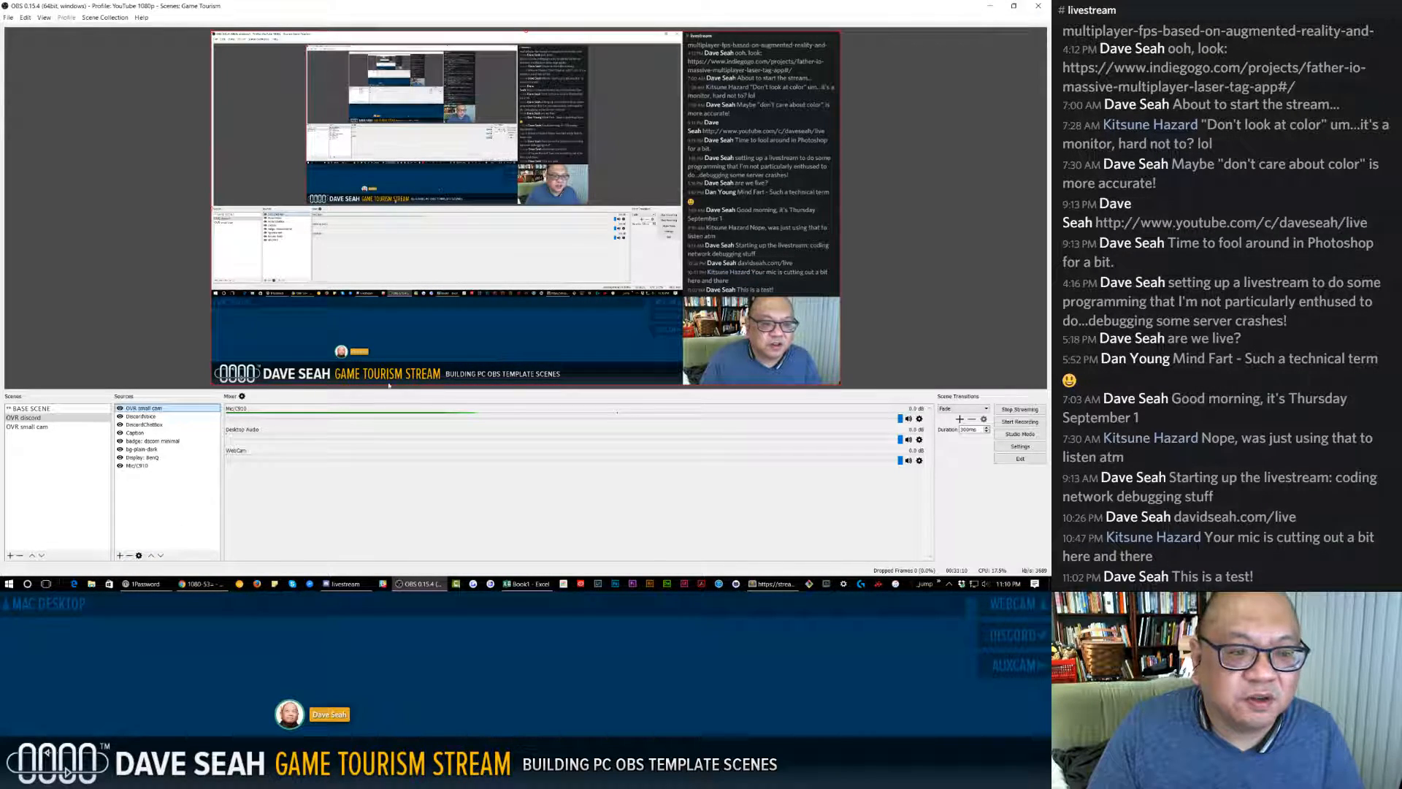
{"action": "left_click_drag", "start_coordinate": [176, 409], "coordinate": [167, 475]}
Remove the Caption, badge, background, display and Mic/C910 sources together from the OVR discord scene.
{"action": "left_click", "coordinate": [138, 450]}
{"action": "left_click", "coordinate": [145, 457]}
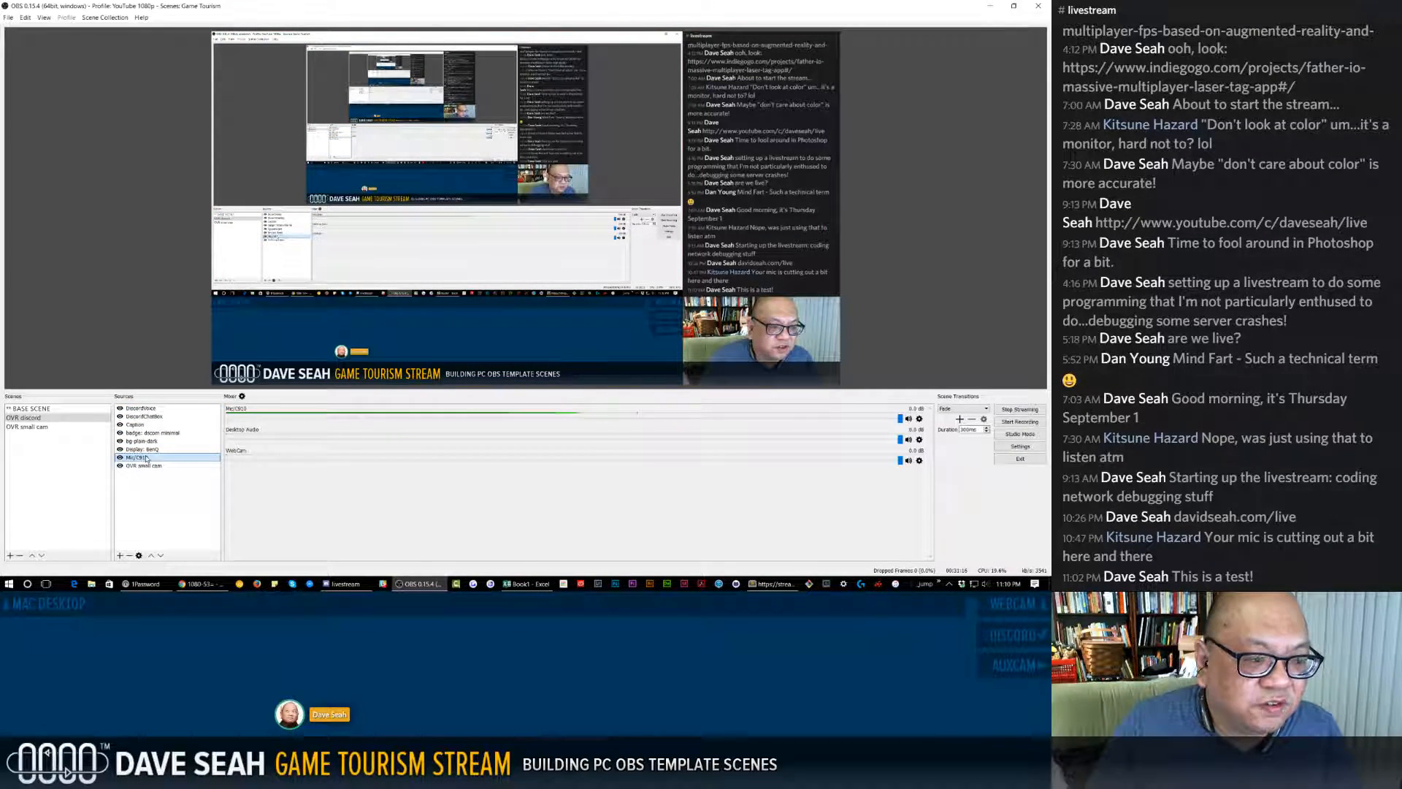
{"action": "left_click", "coordinate": [154, 449]}
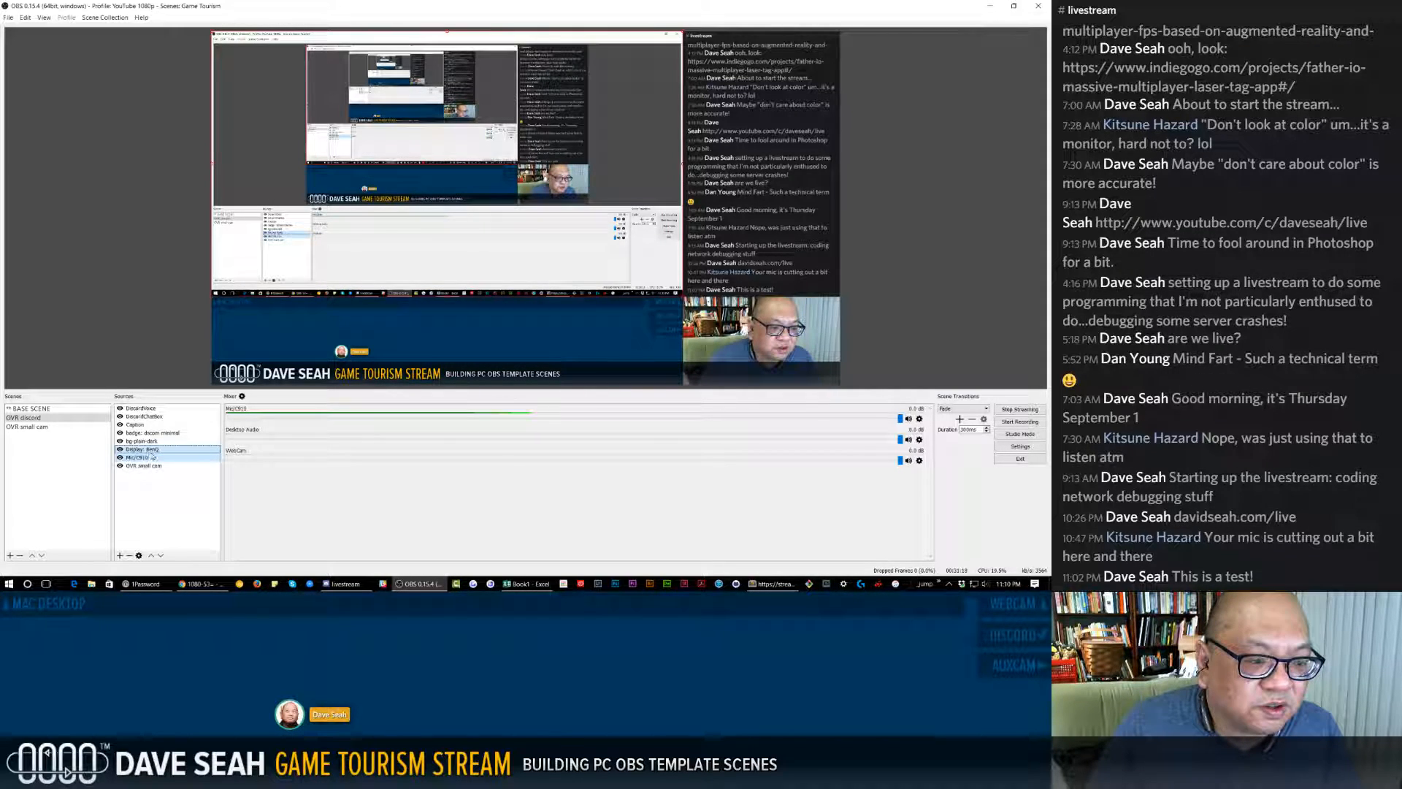
{"action": "left_click", "coordinate": [147, 433], "text": "shift"}
{"action": "left_click", "coordinate": [147, 423], "text": "shift"}
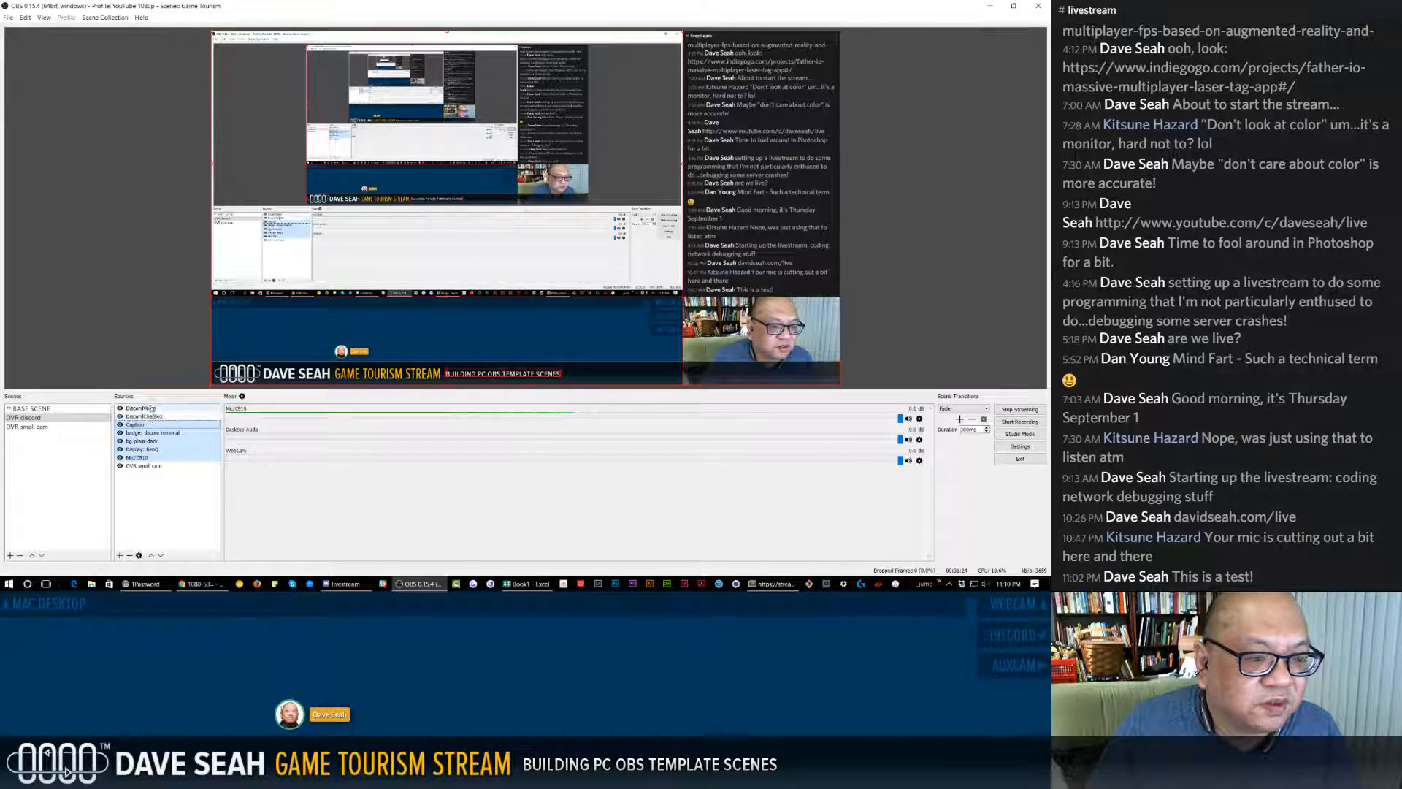
{"action": "right_click", "coordinate": [155, 433]}
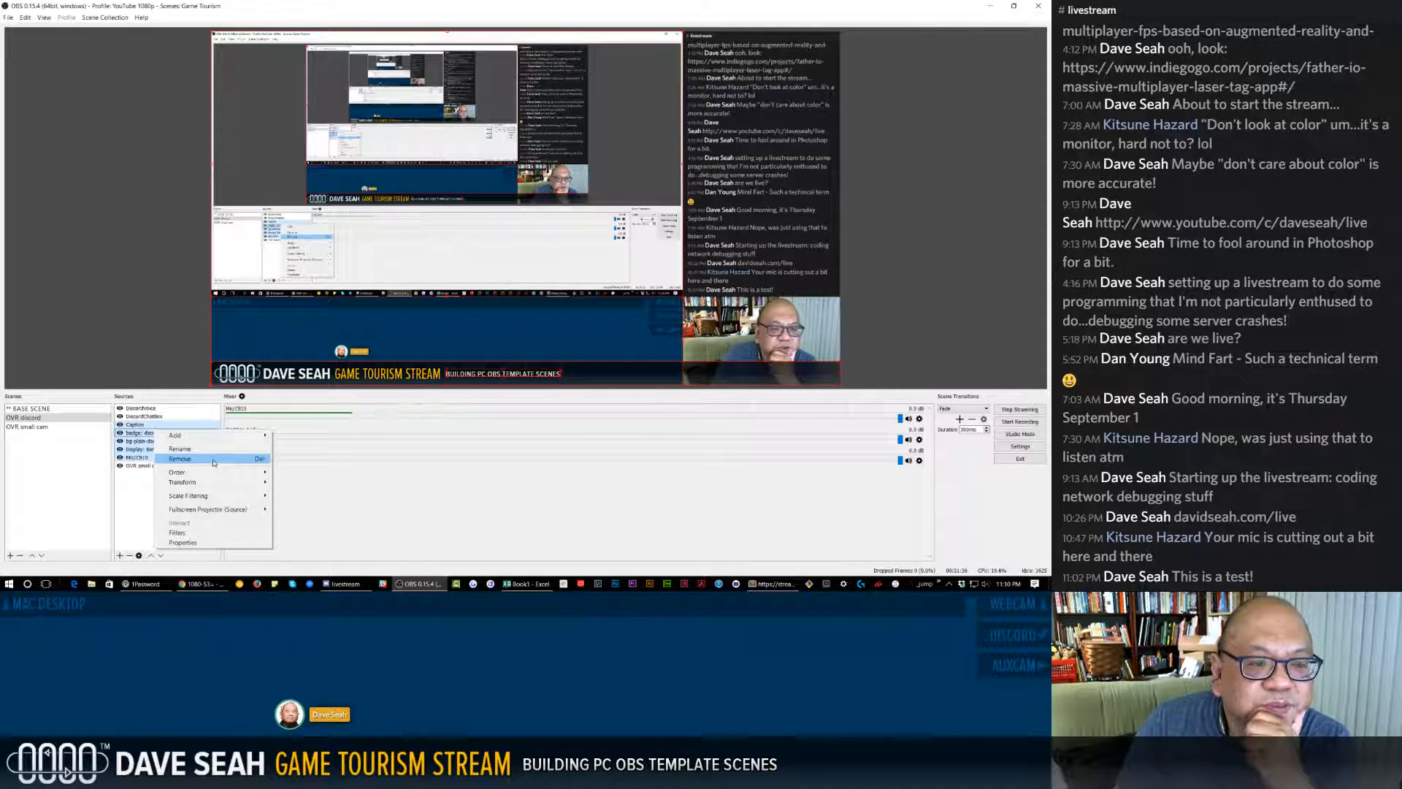
{"action": "left_click", "coordinate": [180, 459]}
{"action": "left_click", "coordinate": [534, 305]}
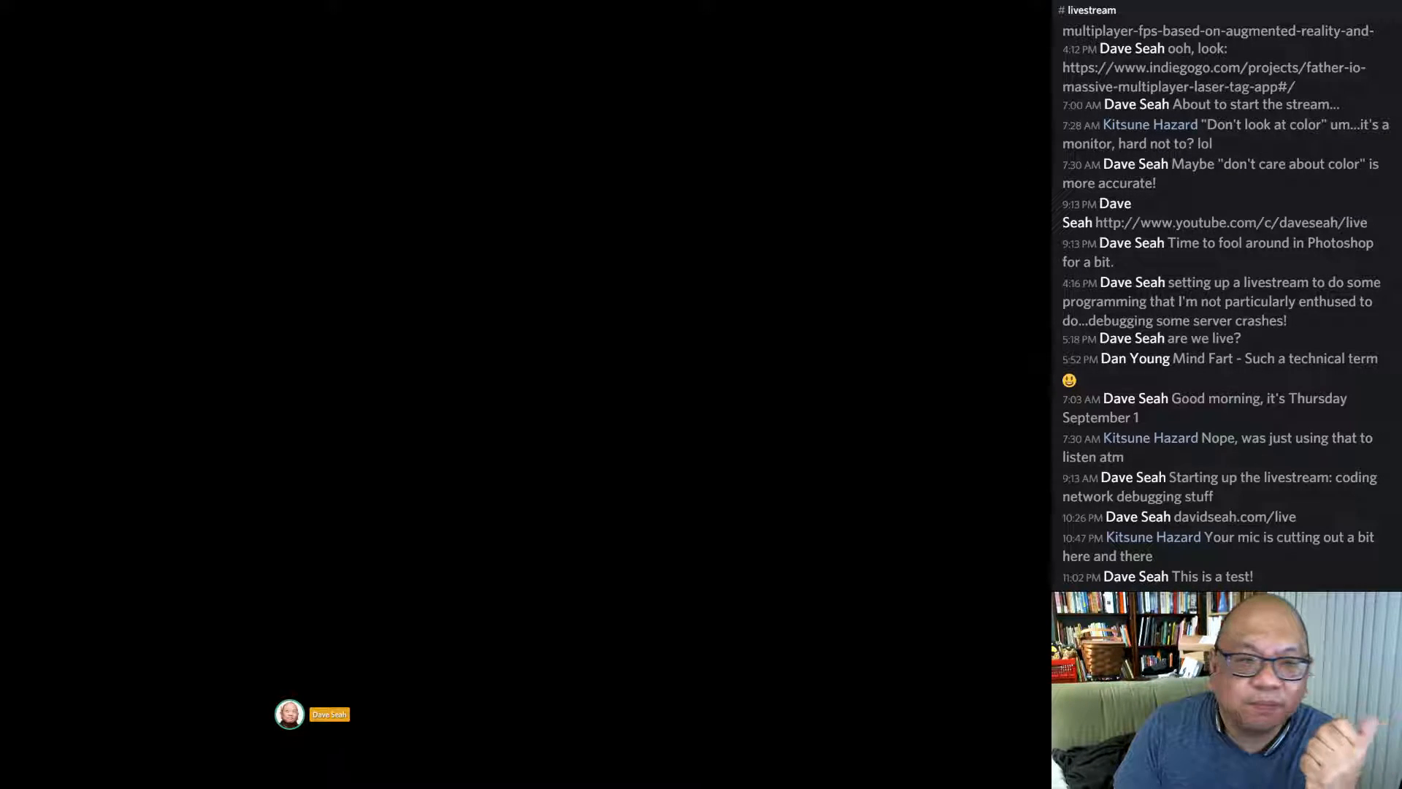
Duplicate BASE SCENE as a new scene named "** DISPLAY+CHAT" and place it directly below BASE SCENE.
{"action": "left_click", "coordinate": [43, 411]}
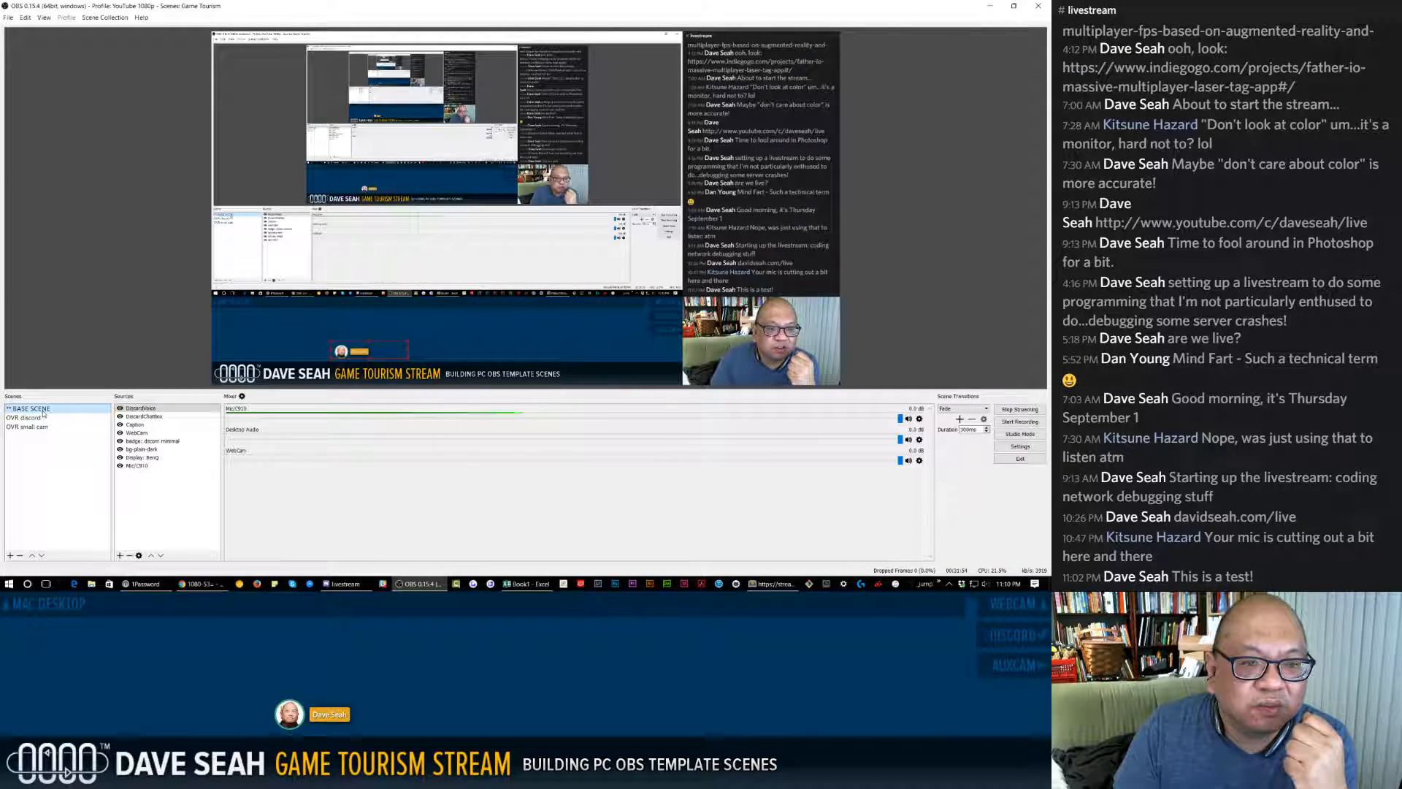
{"action": "right_click", "coordinate": [43, 413]}
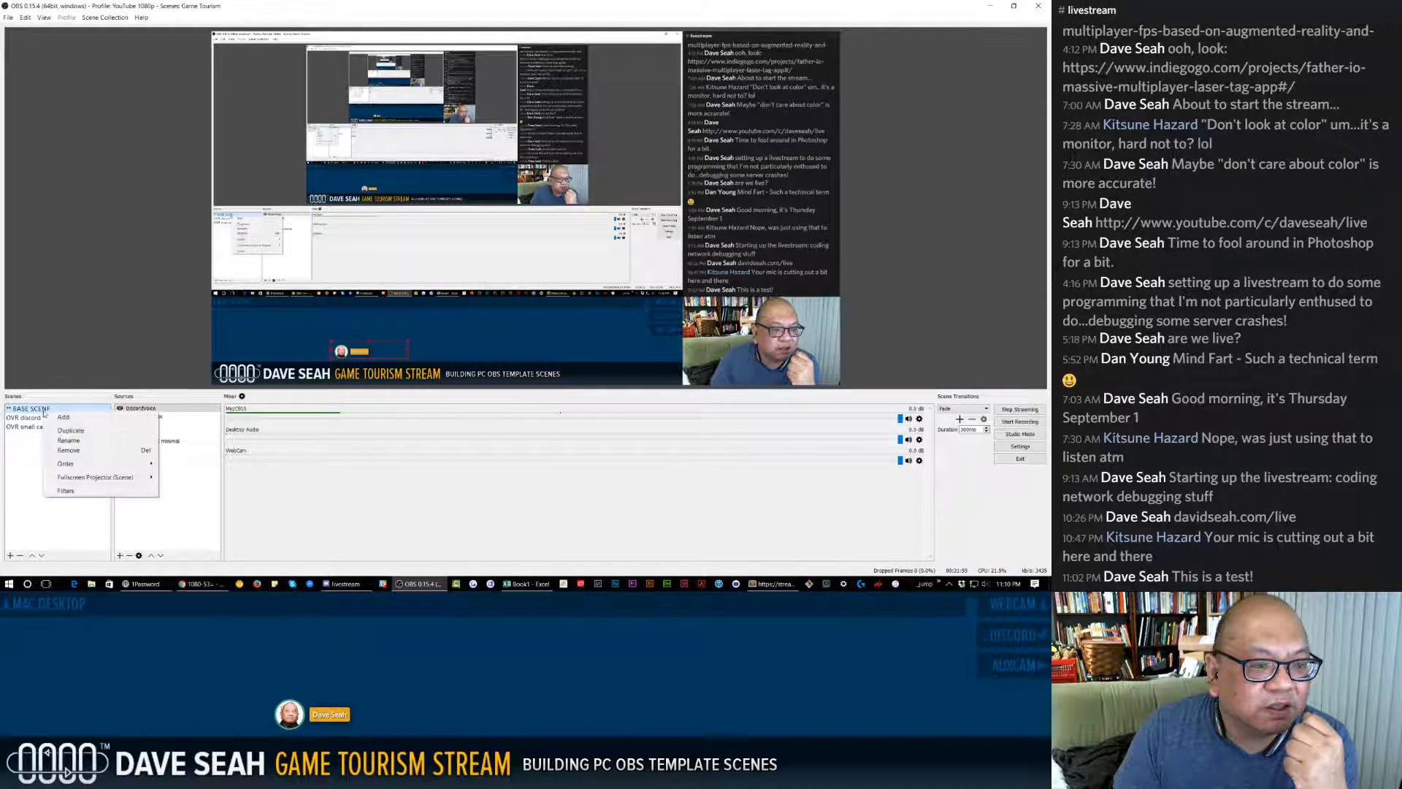
{"action": "left_click", "coordinate": [85, 436]}
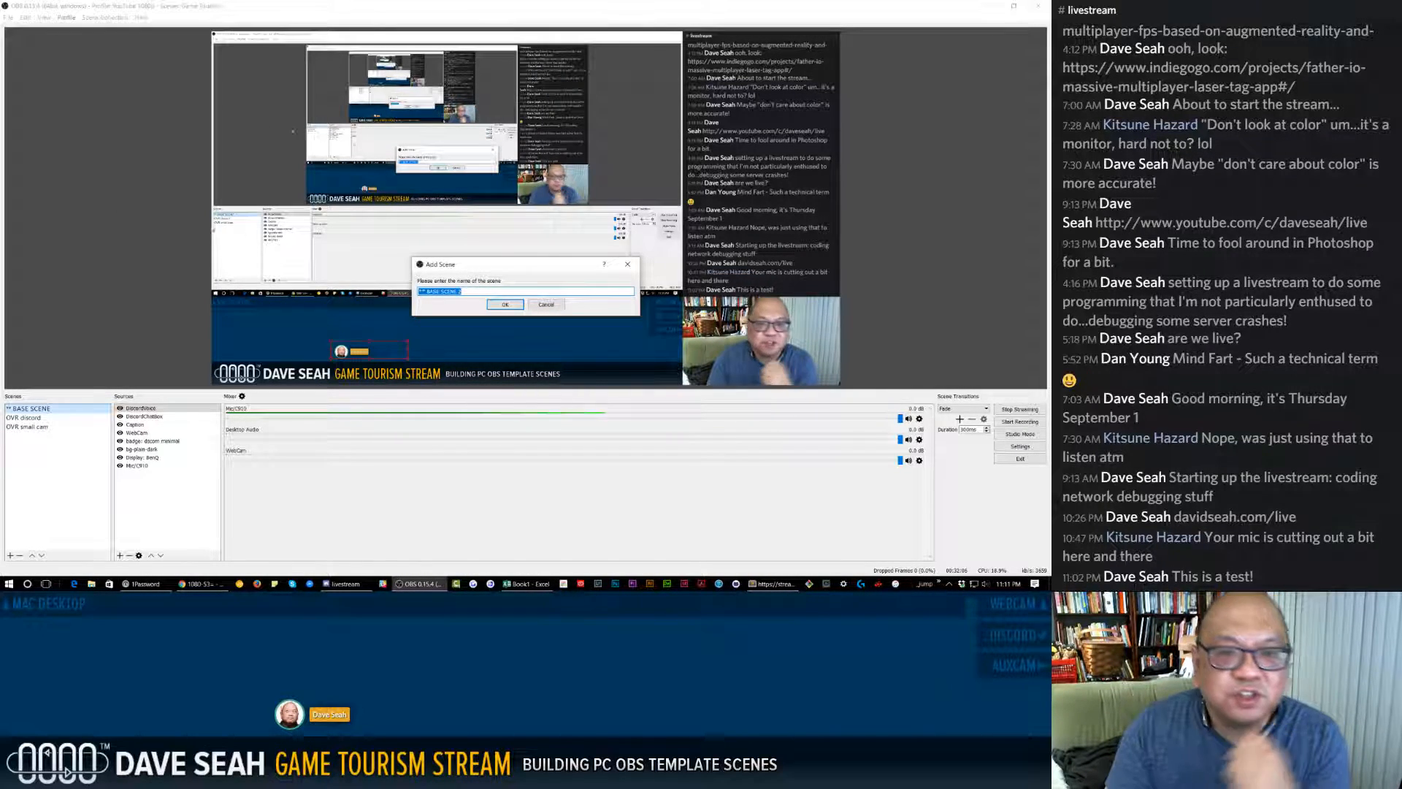
{"action": "left_click", "coordinate": [428, 291]}
{"action": "left_click_drag", "start_coordinate": [428, 290], "coordinate": [541, 293]}
{"action": "type", "text": "DISPLAY"}
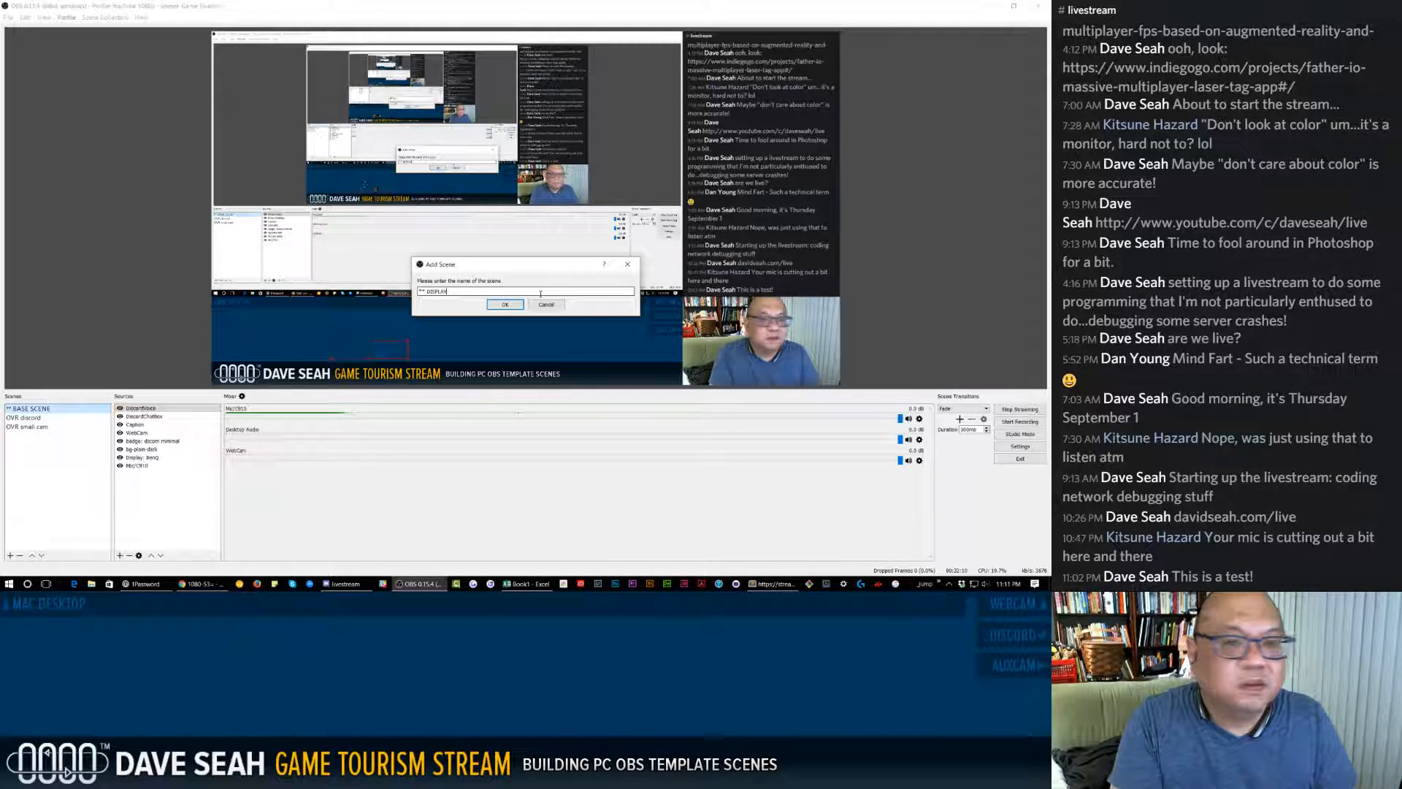
{"action": "type", "text": "+CHAT"}
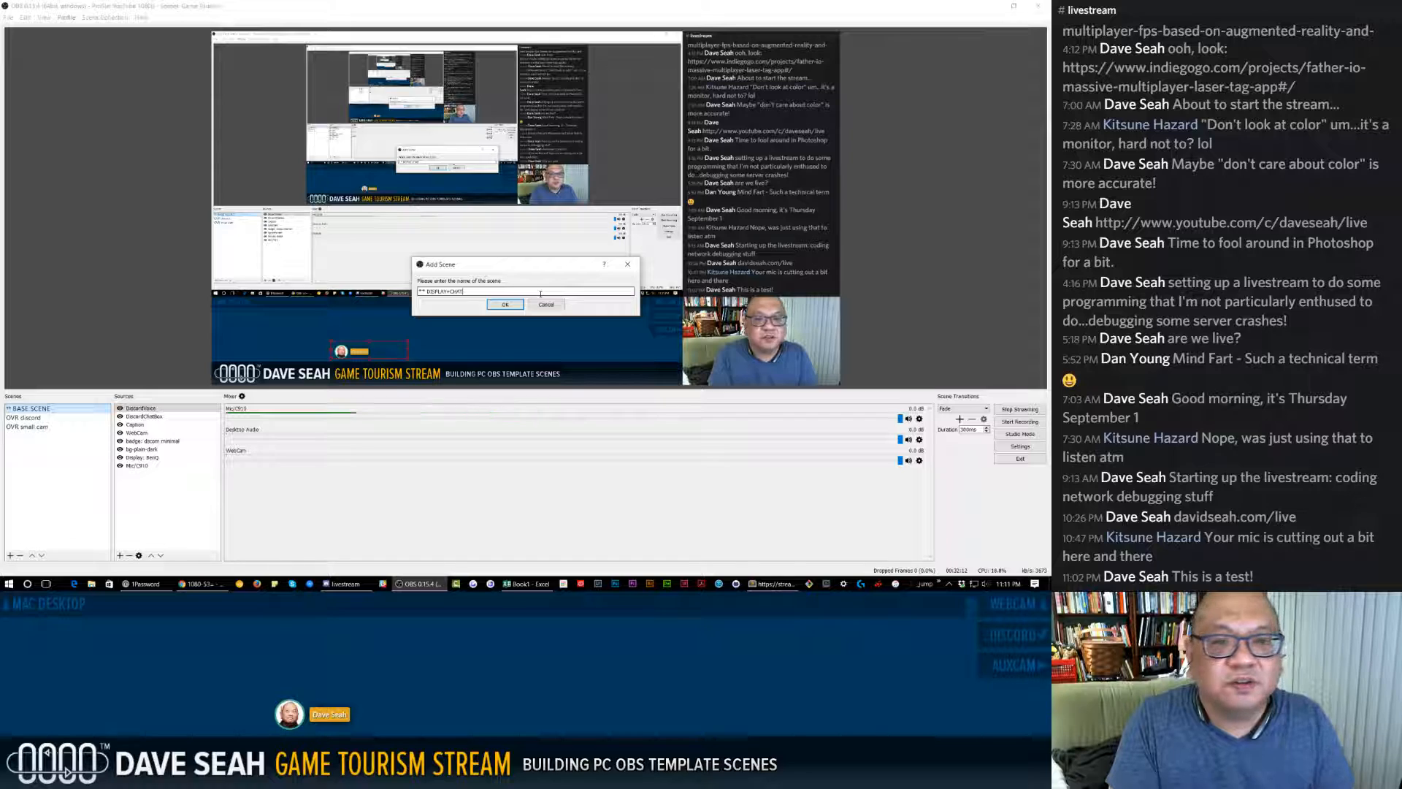
{"action": "key", "text": "Return"}
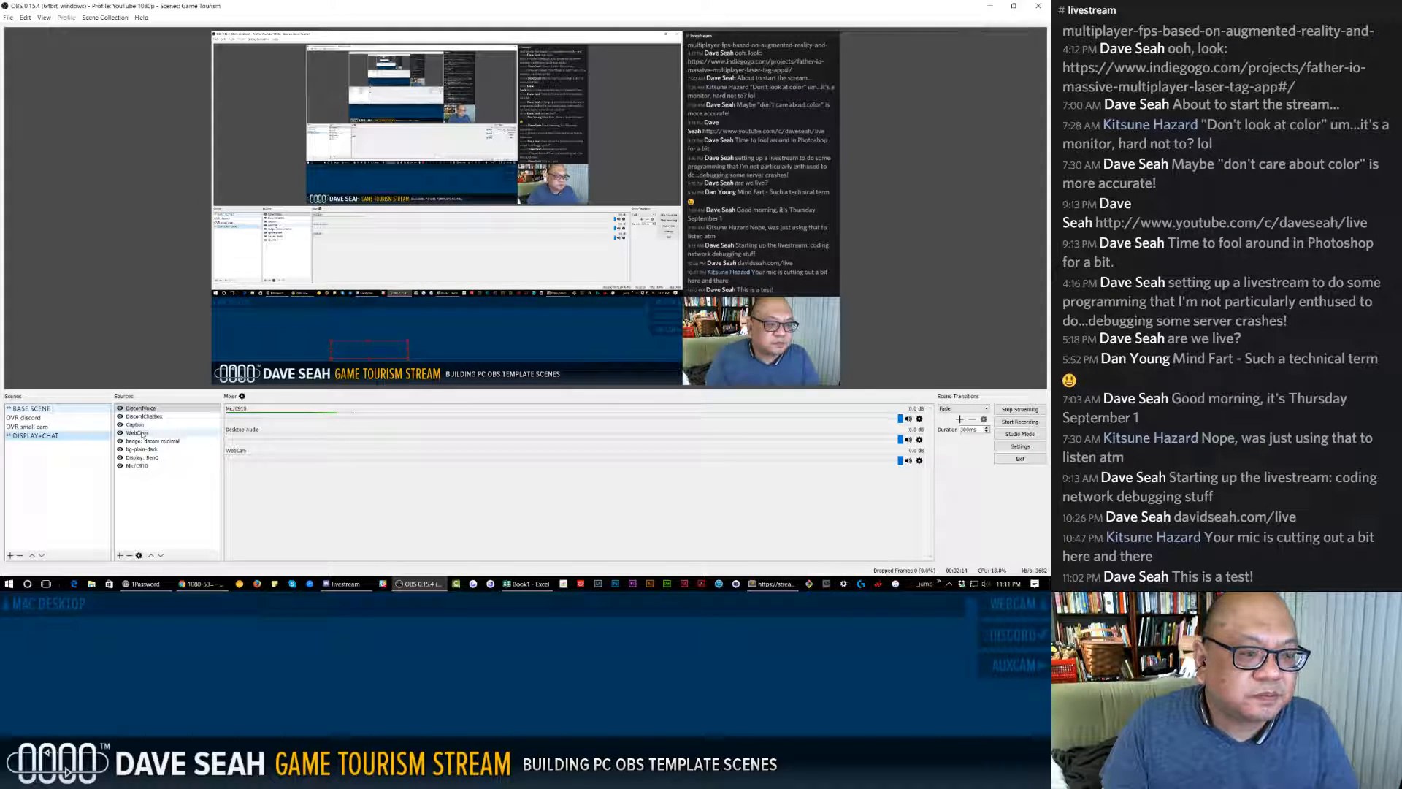
{"action": "left_click_drag", "start_coordinate": [68, 435], "coordinate": [69, 417]}
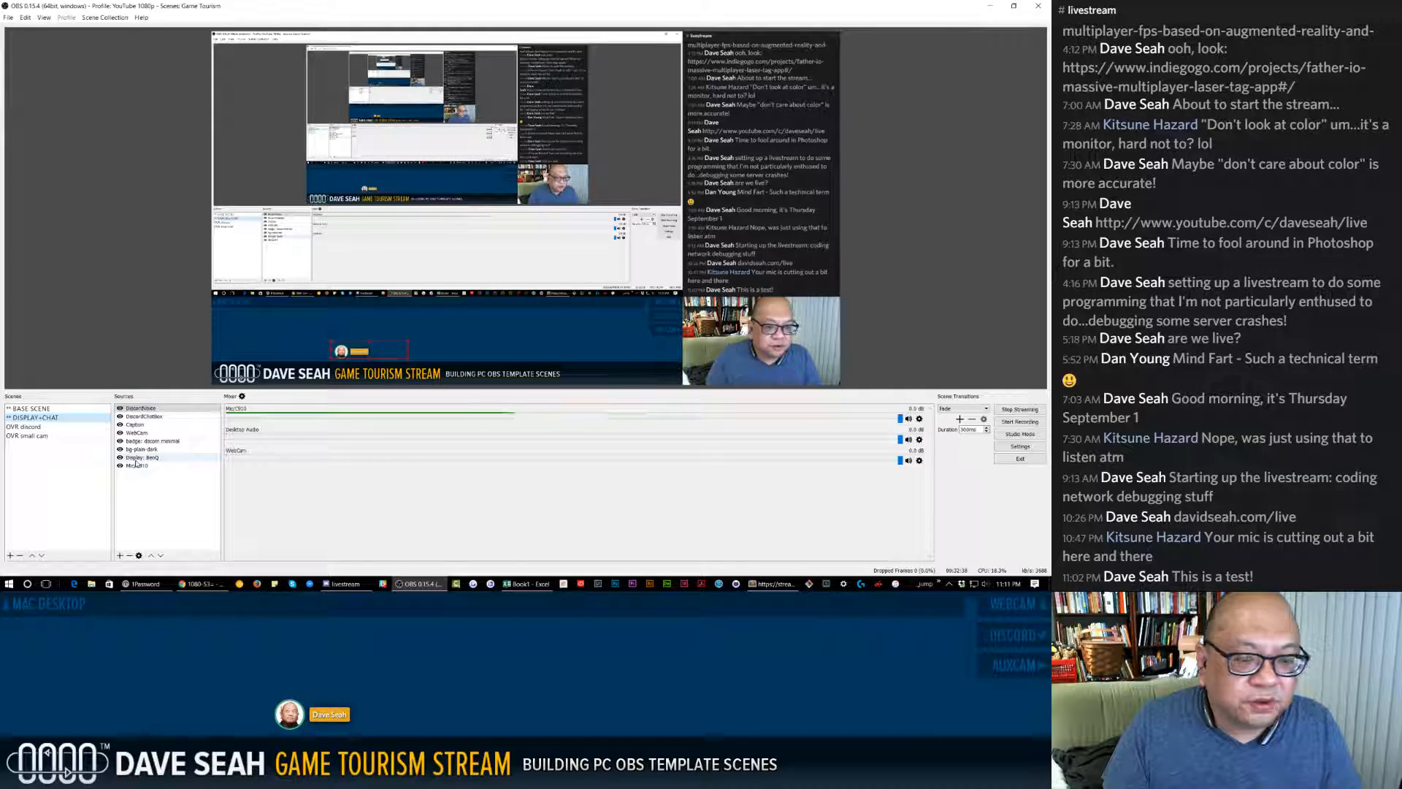
{"action": "left_click", "coordinate": [144, 416]}
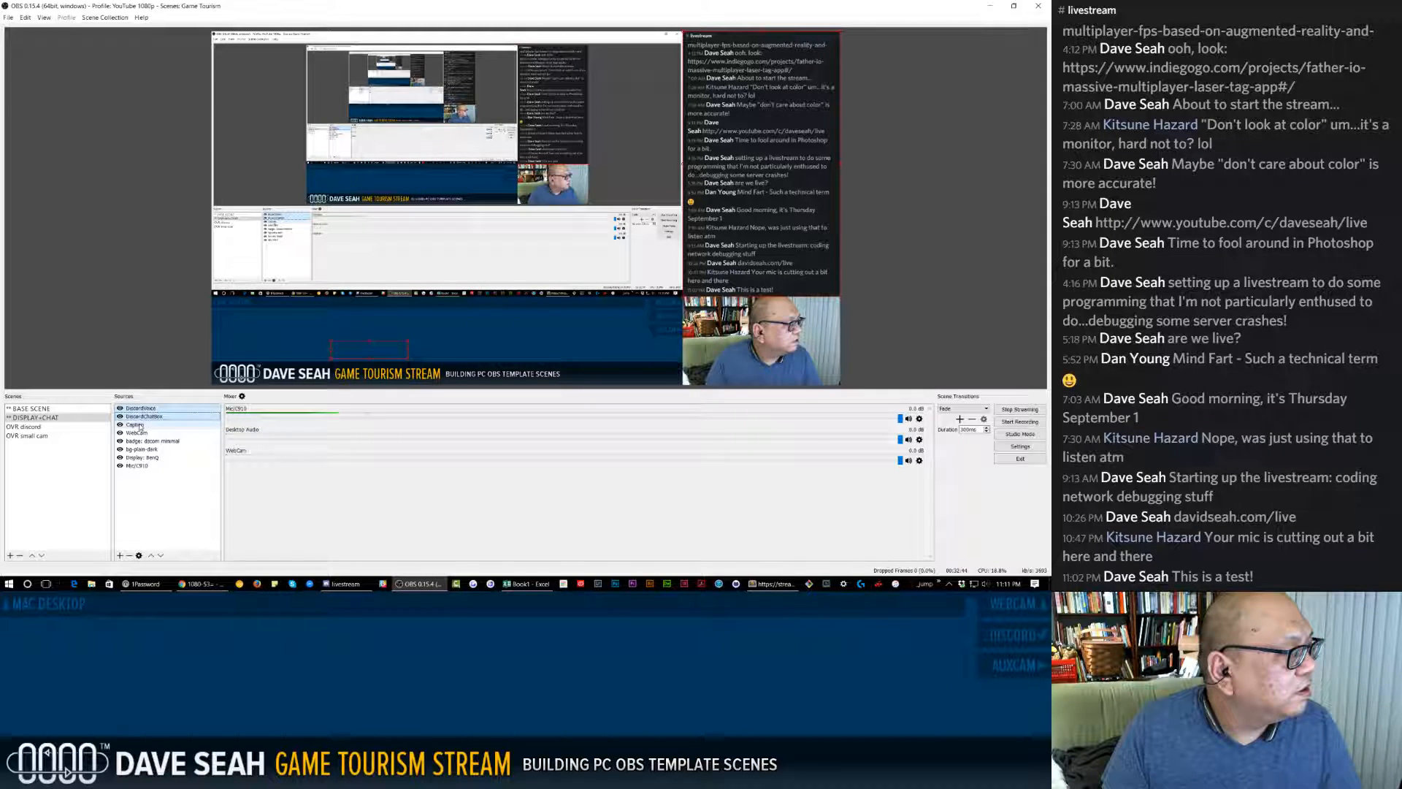
{"action": "left_click", "coordinate": [56, 419]}
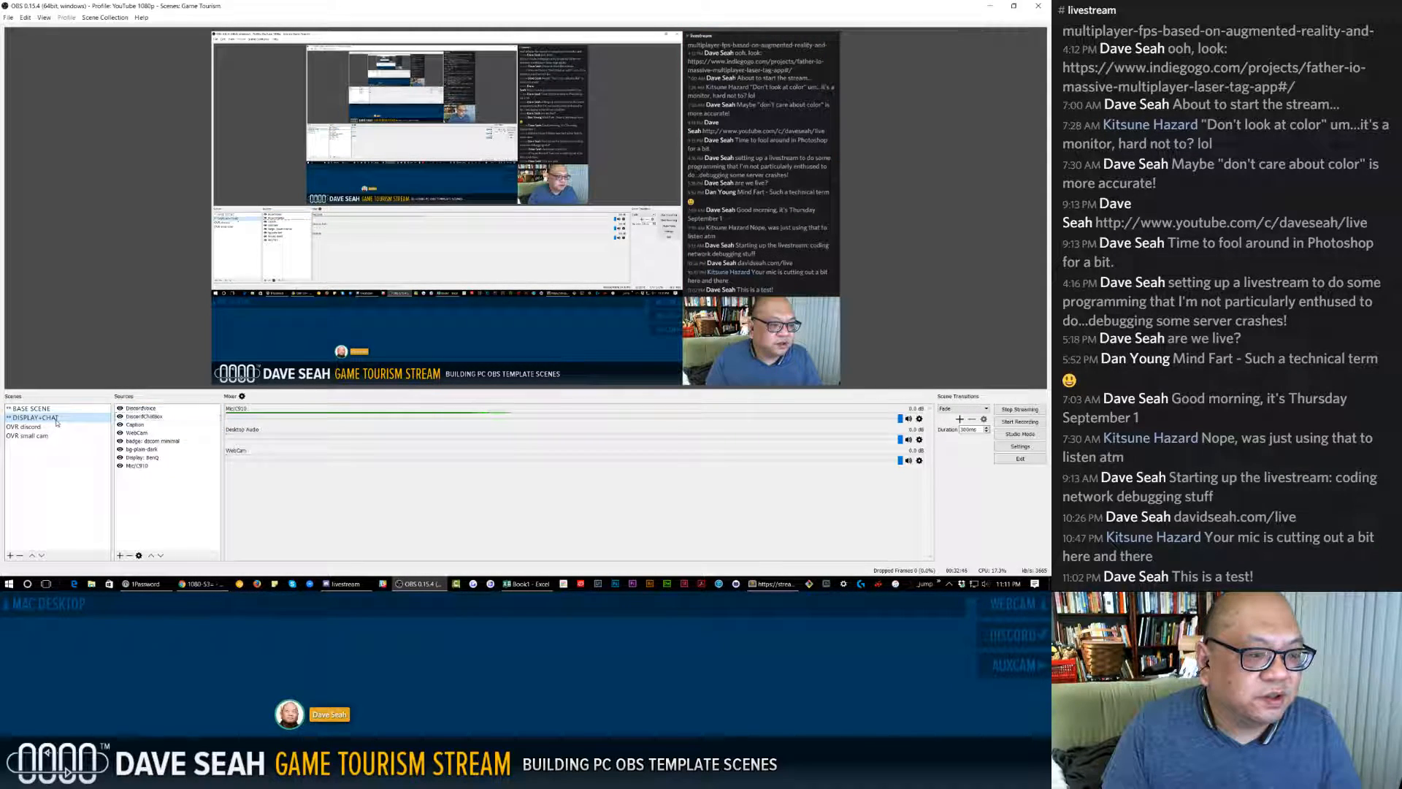
{"action": "left_click", "coordinate": [50, 411]}
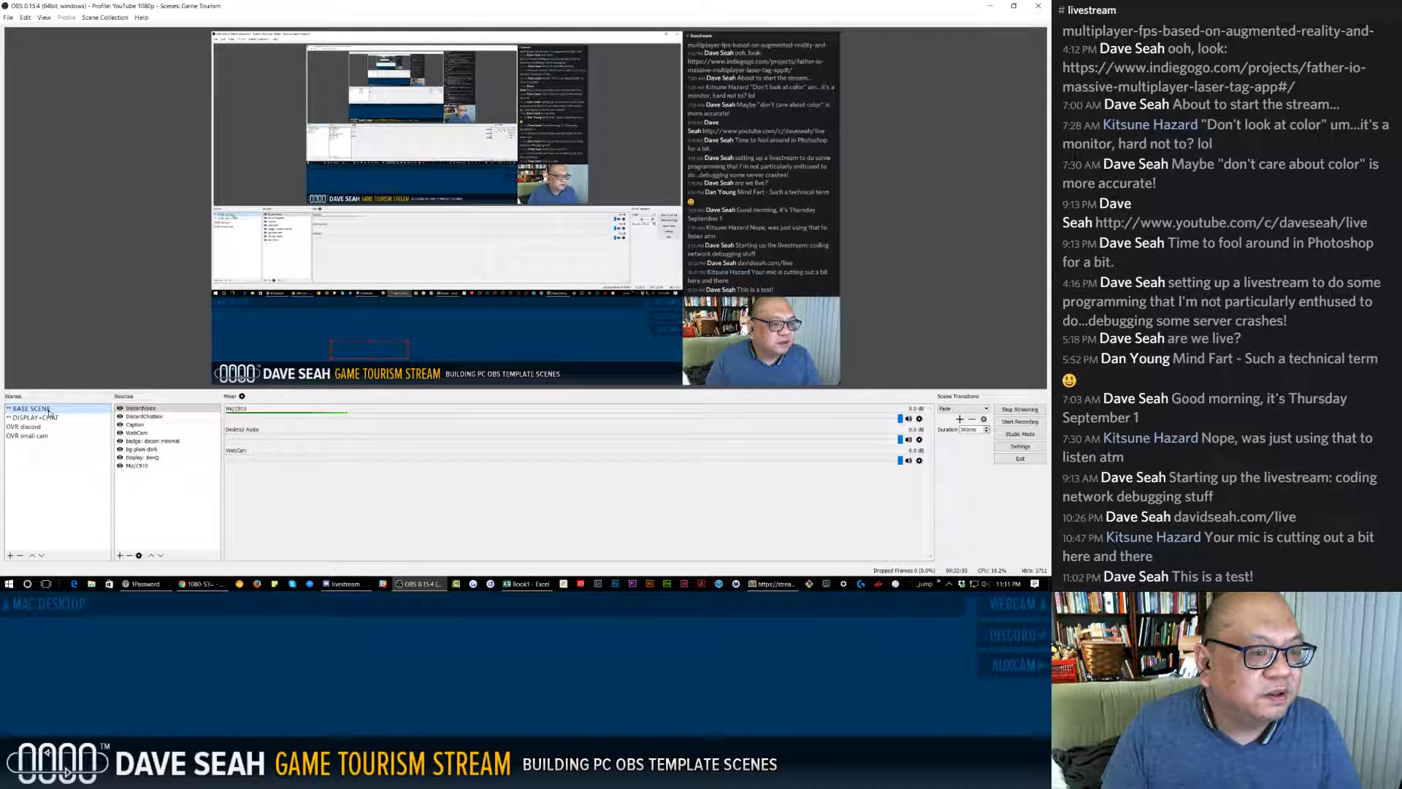
Duplicate the DISPLAY+CHAT scene as a new scene named "OVR dscom".
{"action": "right_click", "coordinate": [49, 419]}
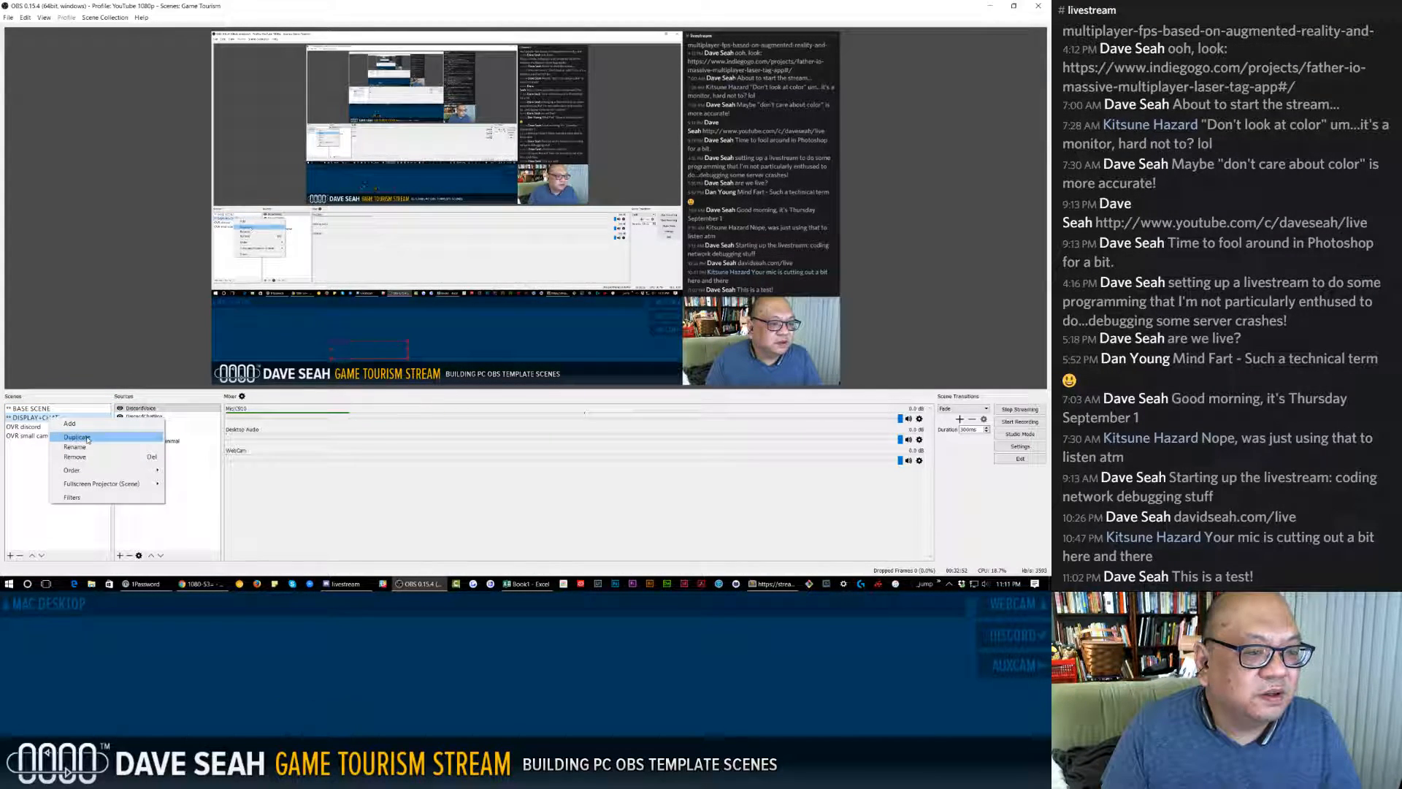
{"action": "left_click", "coordinate": [88, 437]}
{"action": "left_click", "coordinate": [428, 292]}
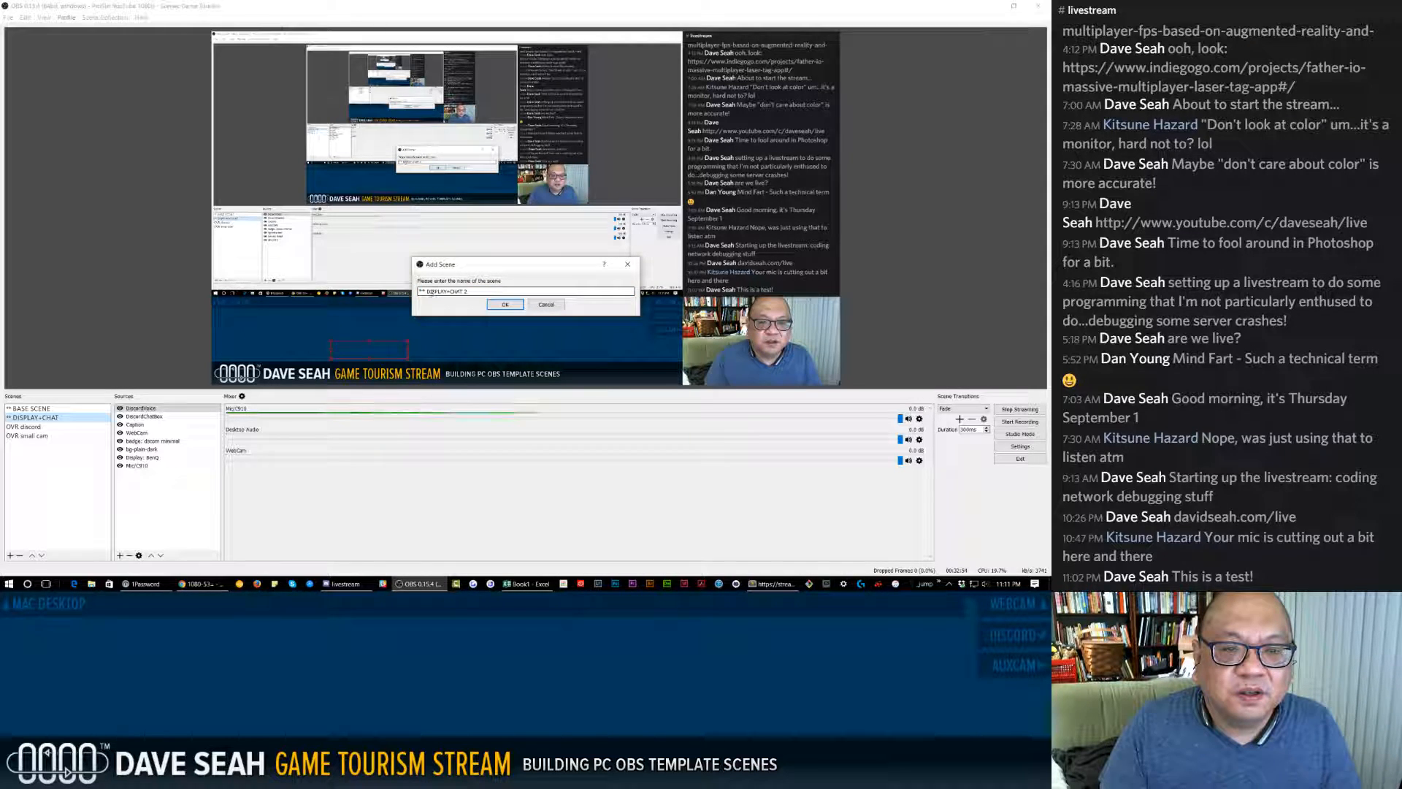
{"action": "left_click_drag", "start_coordinate": [480, 294], "coordinate": [370, 286]}
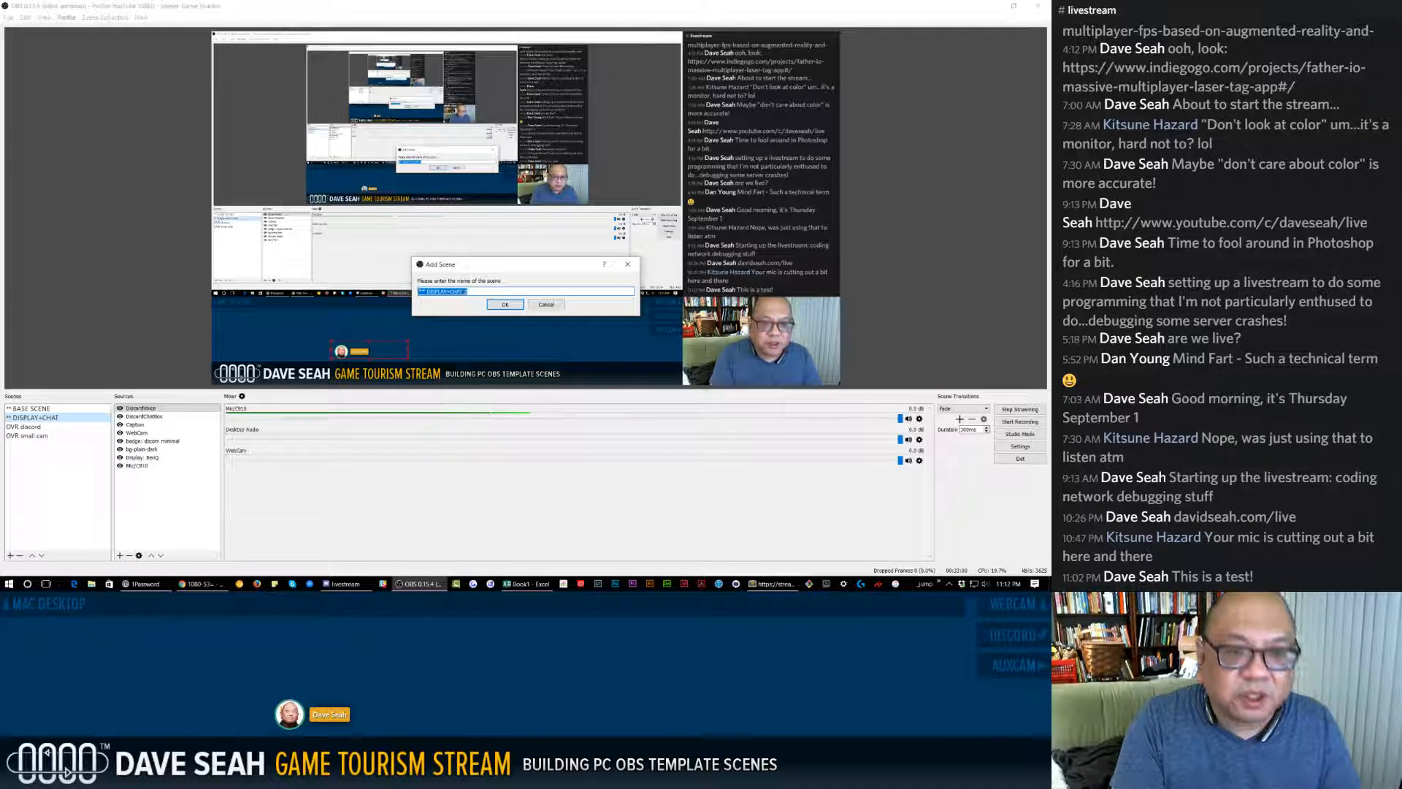
{"action": "left_click", "coordinate": [487, 294]}
{"action": "left_click_drag", "start_coordinate": [429, 291], "coordinate": [384, 291]}
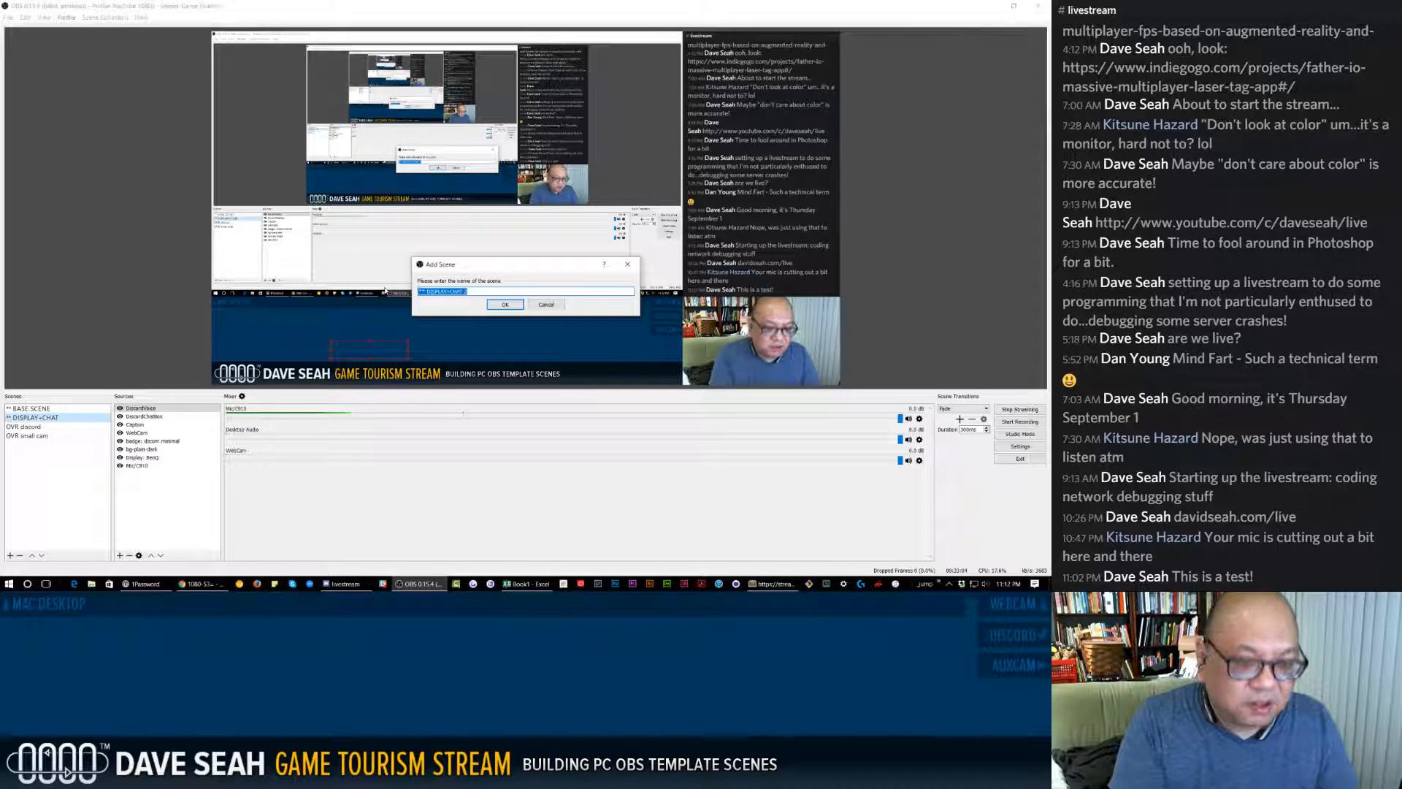
{"action": "type", "text": "OV"}
{"action": "type", "text": "R discord"}
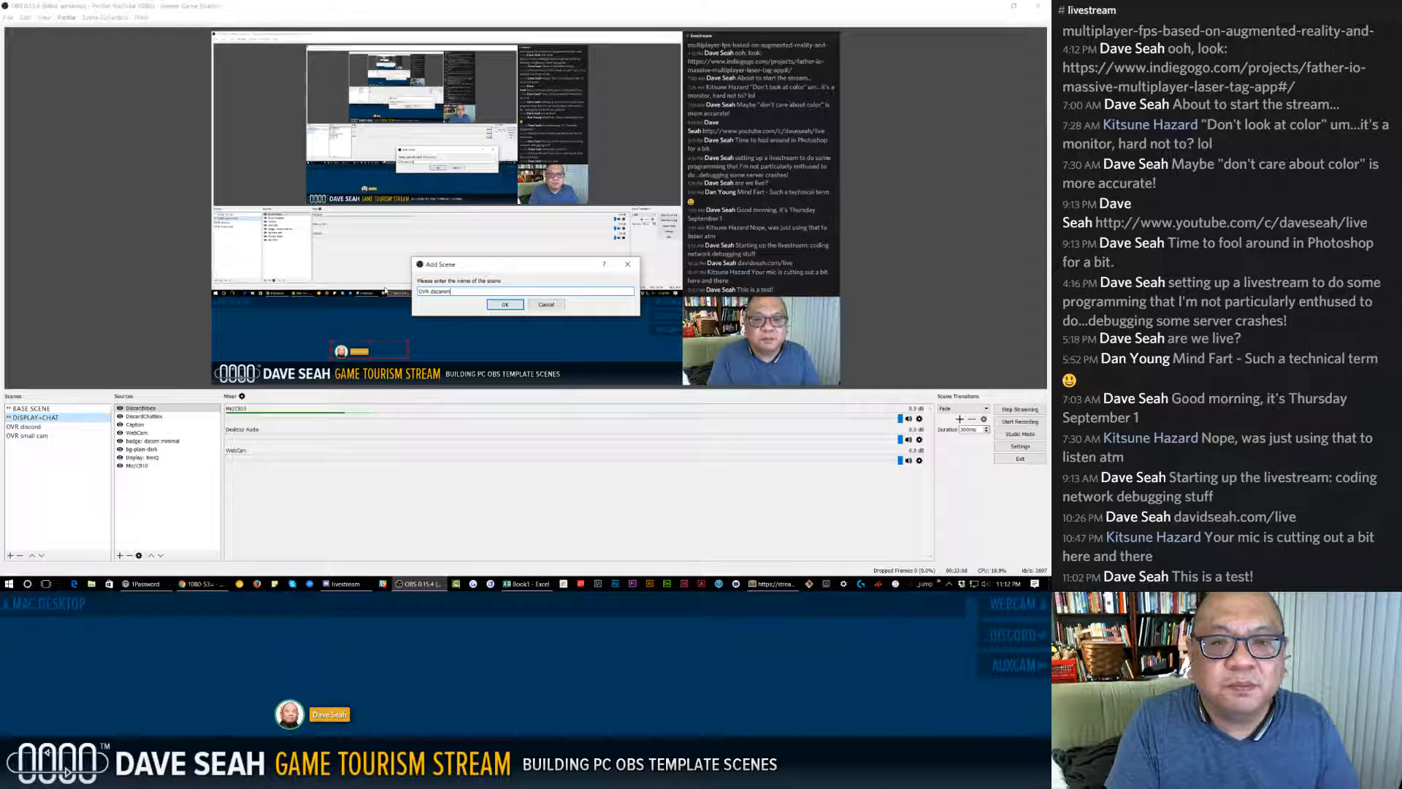
{"action": "left_click", "coordinate": [511, 304]}
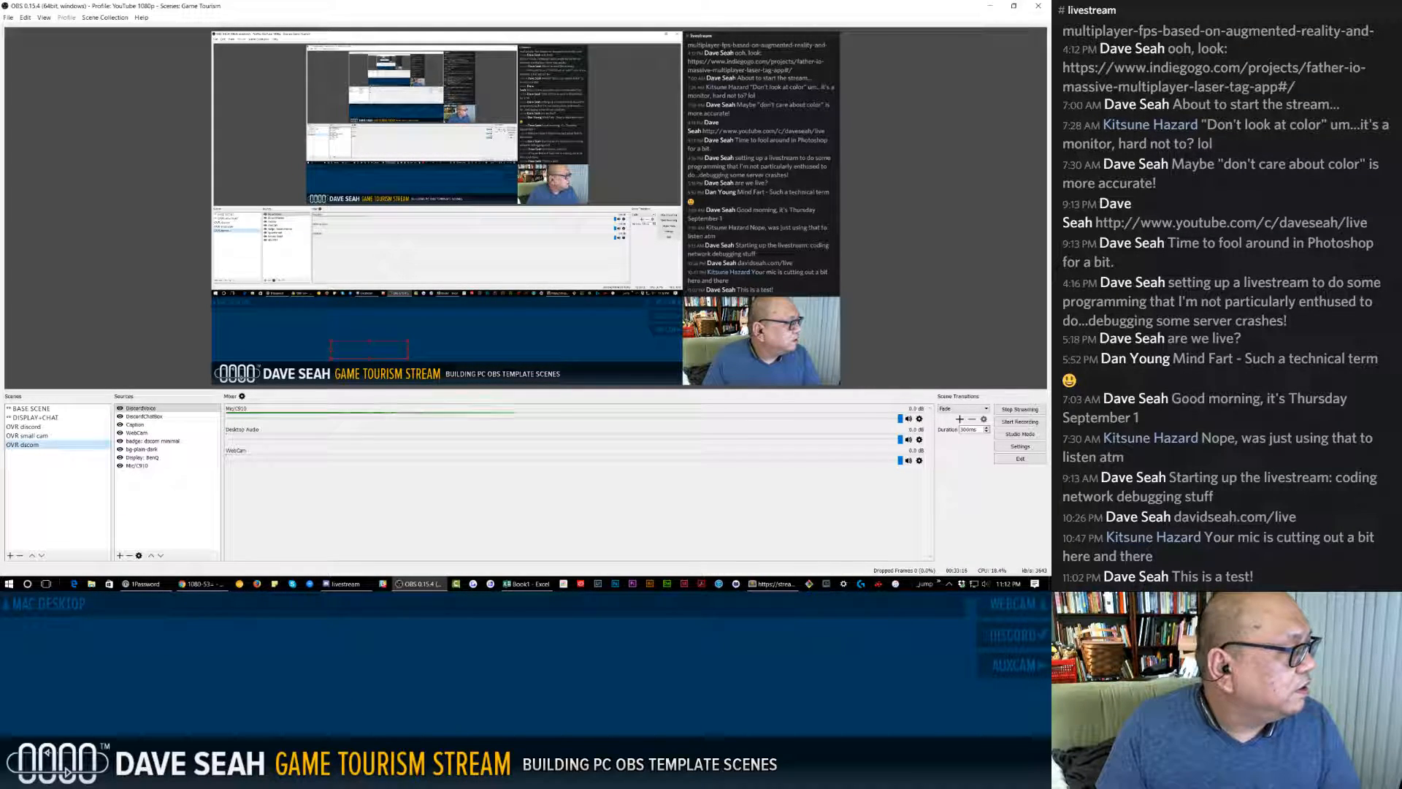
Remove the DiscordVoice, DiscordChatBox and WebCam sources from the OVR dscom scene, confirming each removal.
{"action": "left_click", "coordinate": [146, 409]}
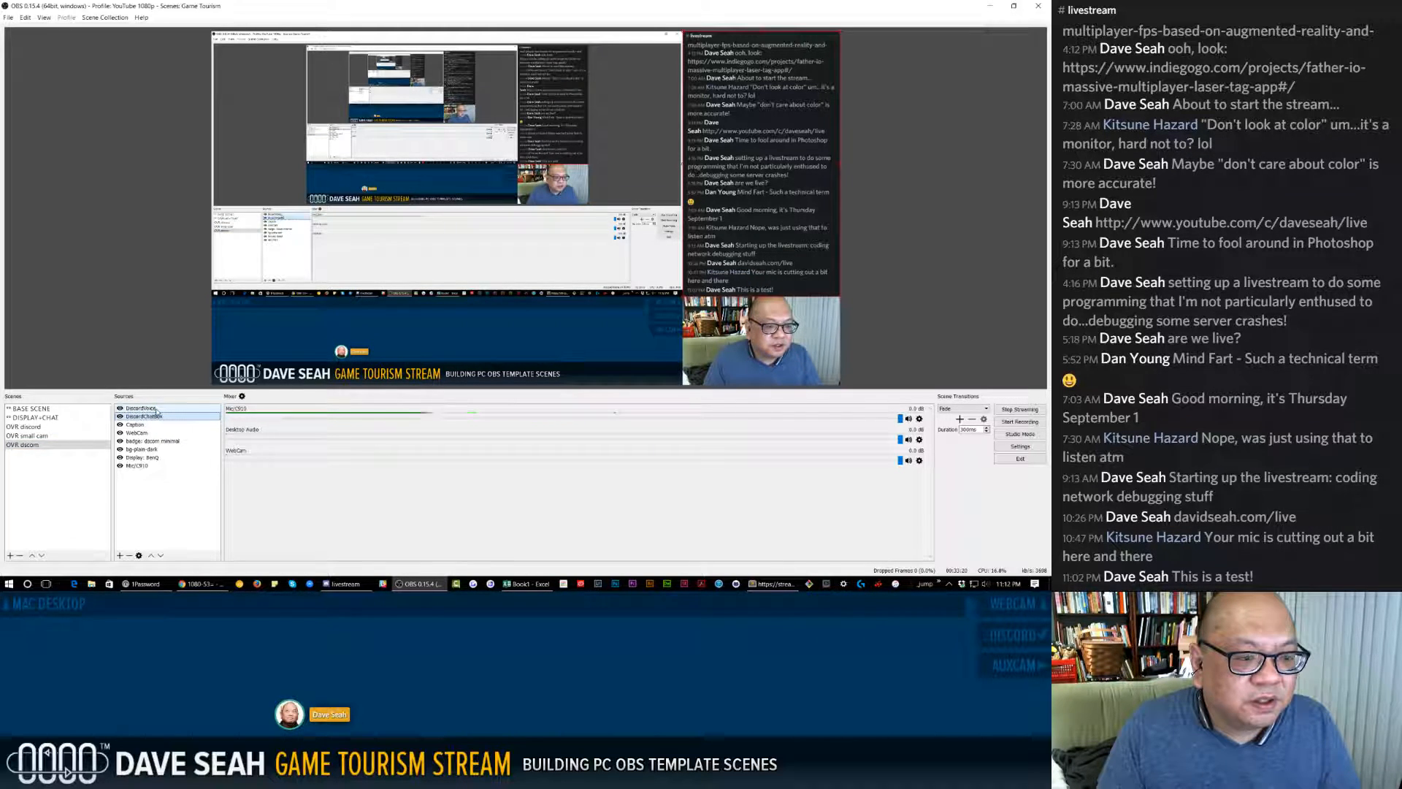
{"action": "right_click", "coordinate": [154, 409]}
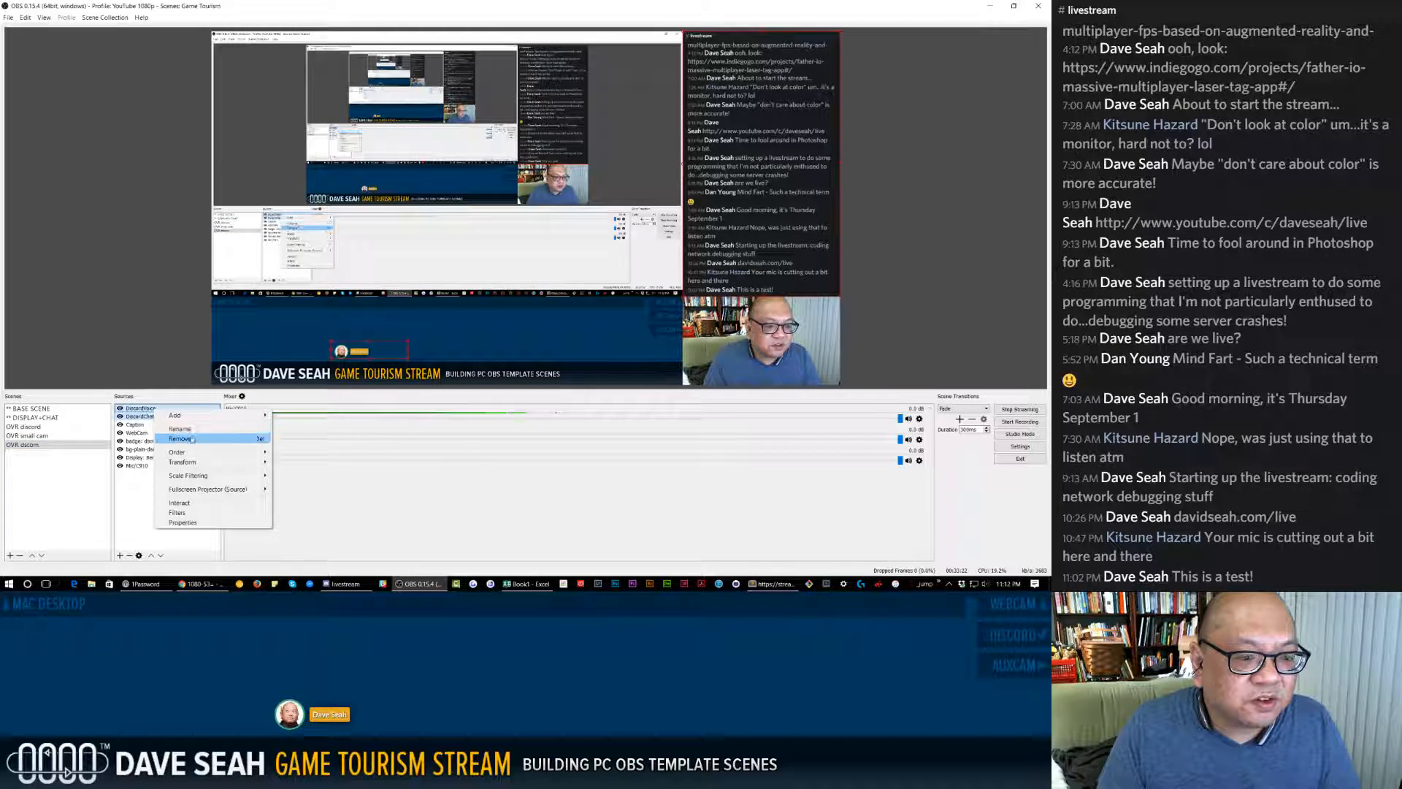
{"action": "left_click", "coordinate": [180, 438]}
{"action": "left_click", "coordinate": [534, 305]}
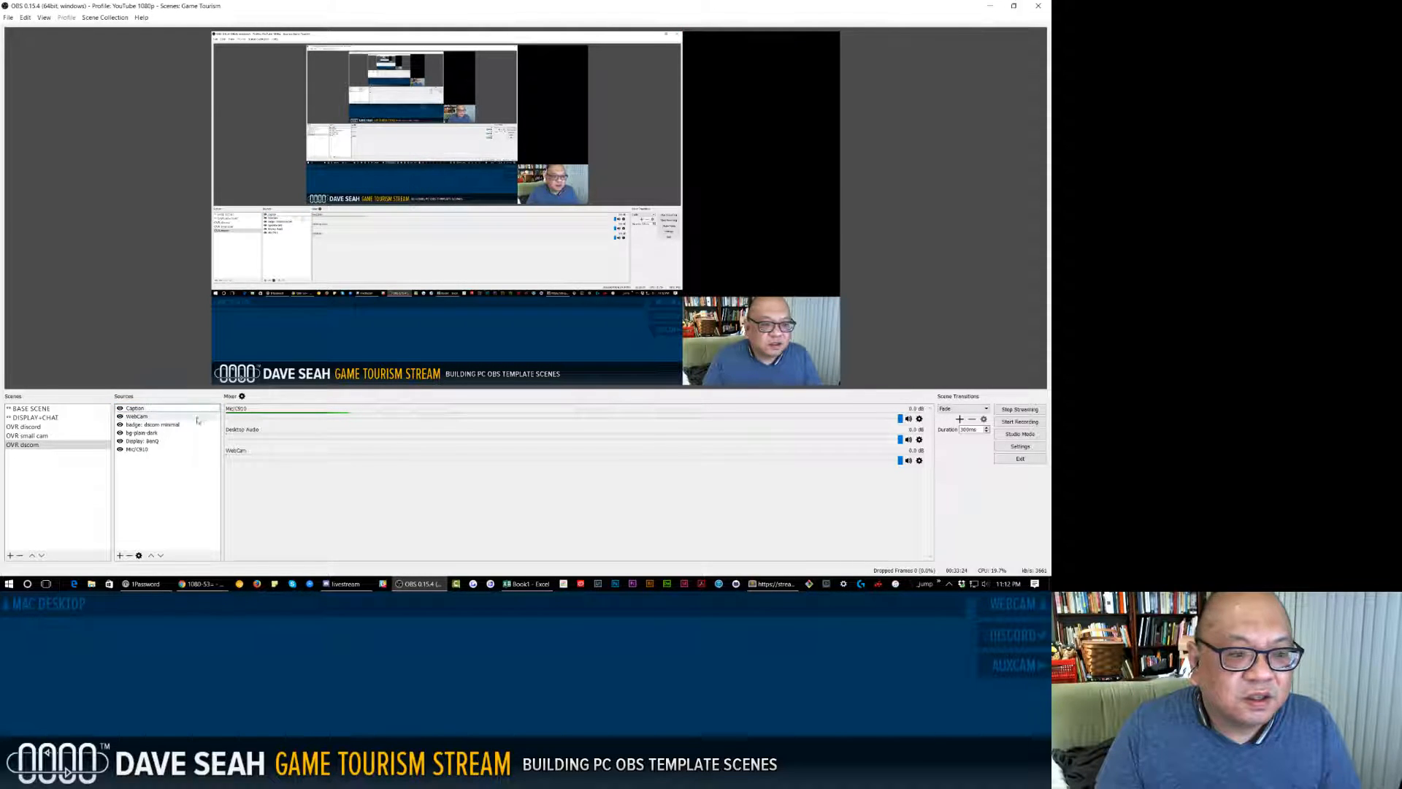
{"action": "right_click", "coordinate": [146, 418]}
{"action": "left_click", "coordinate": [190, 446]}
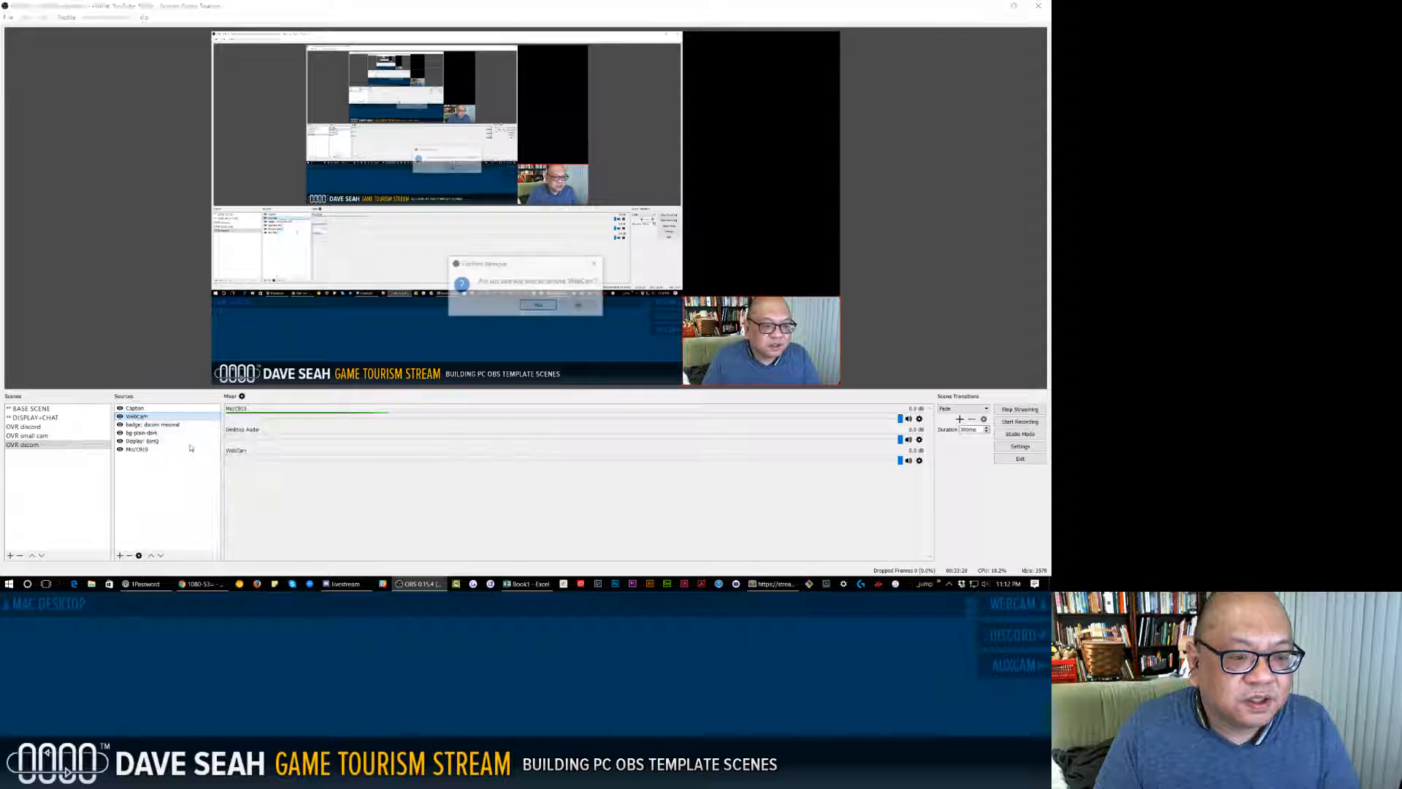
{"action": "left_click", "coordinate": [533, 305]}
Remove the display capture and Mic/C910 sources together from the OVR dscom scene.
{"action": "left_click", "coordinate": [146, 425]}
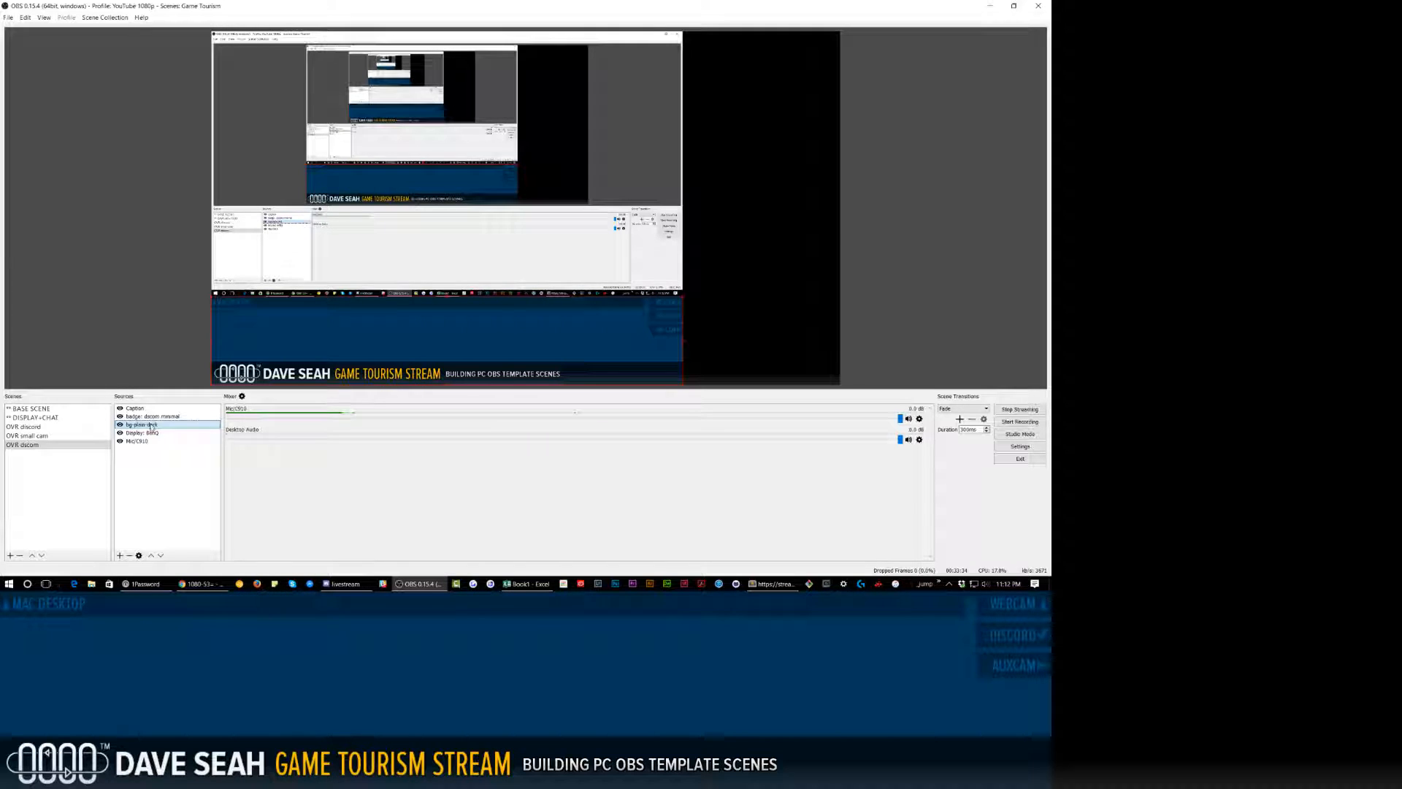
{"action": "left_click", "coordinate": [142, 432]}
{"action": "left_click", "coordinate": [139, 443], "text": "ctrl"}
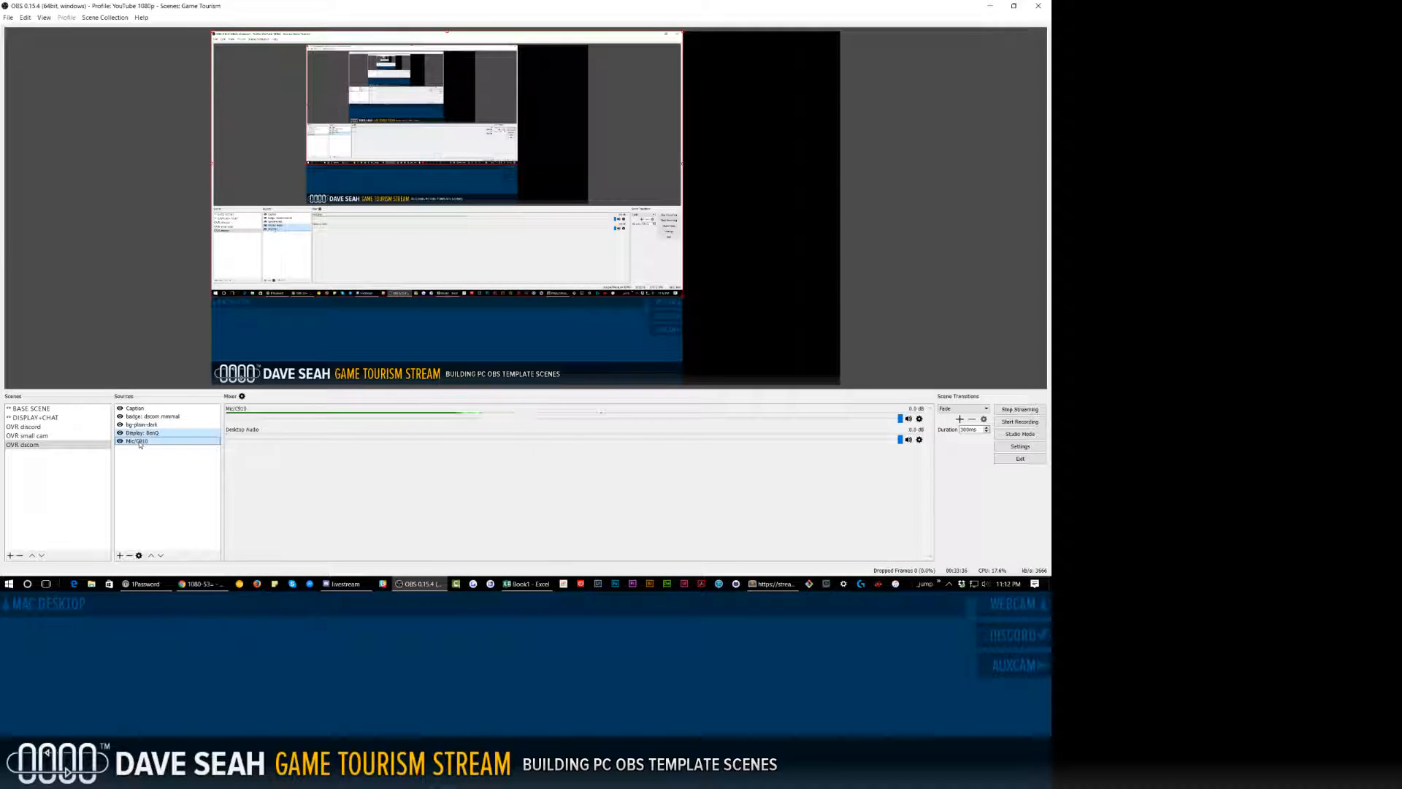
{"action": "right_click", "coordinate": [139, 442]}
{"action": "left_click", "coordinate": [157, 468]}
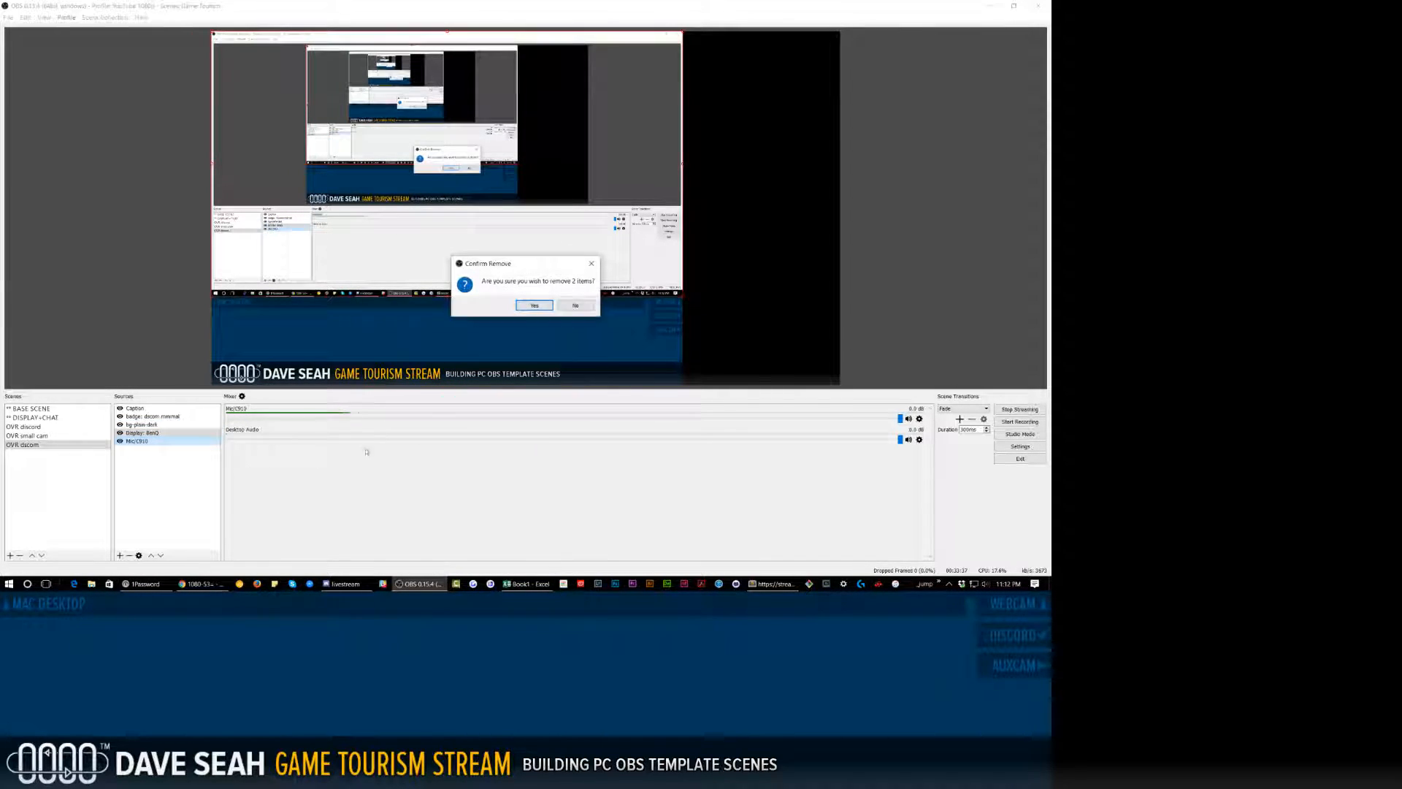
{"action": "left_click", "coordinate": [534, 305]}
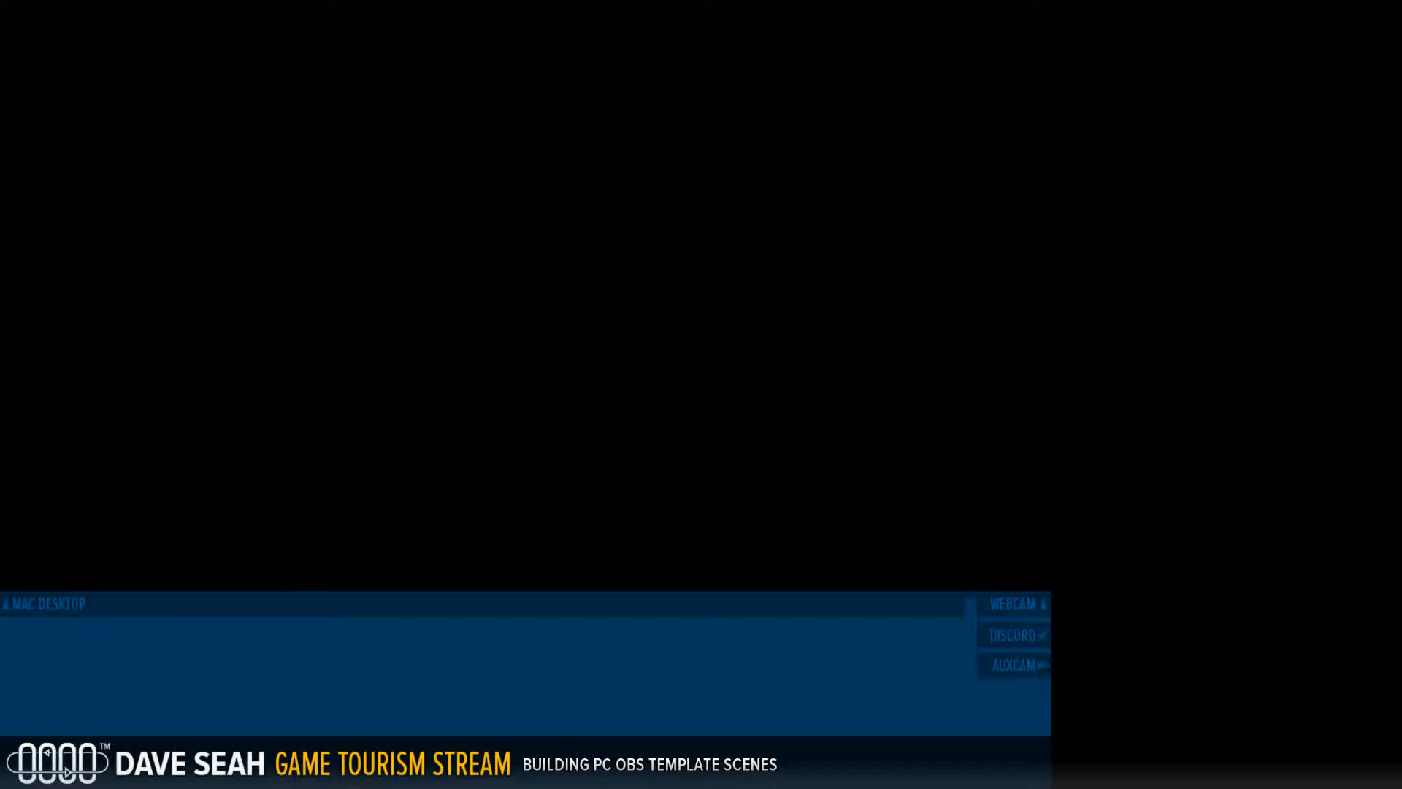
Confirm removing the plain dark background source from the OVR dscom scene.
{"action": "key", "text": "Return"}
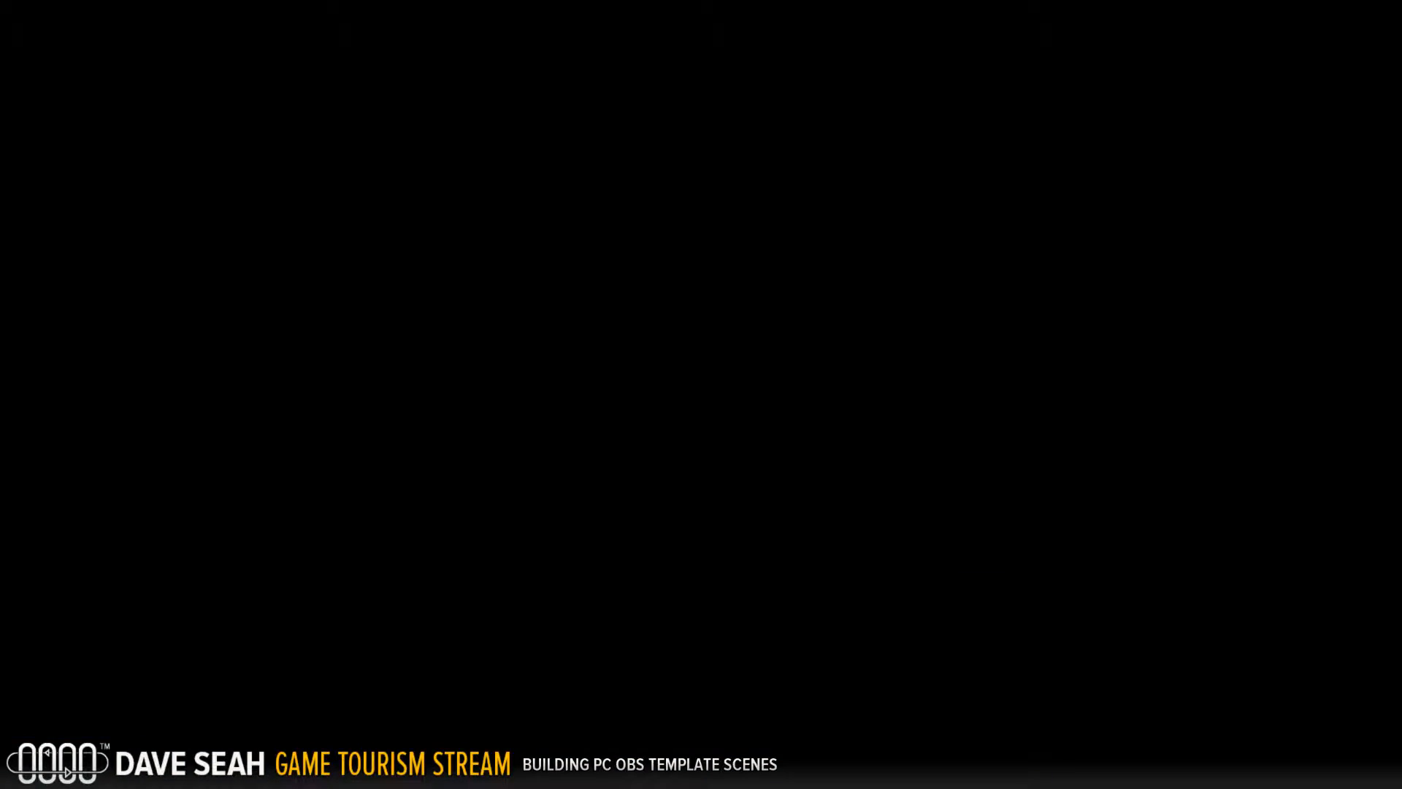
Remove the DiscordChatBox, Caption, WebCam and badge sources together from the DISPLAY+CHAT scene.
{"action": "left_click", "coordinate": [35, 418]}
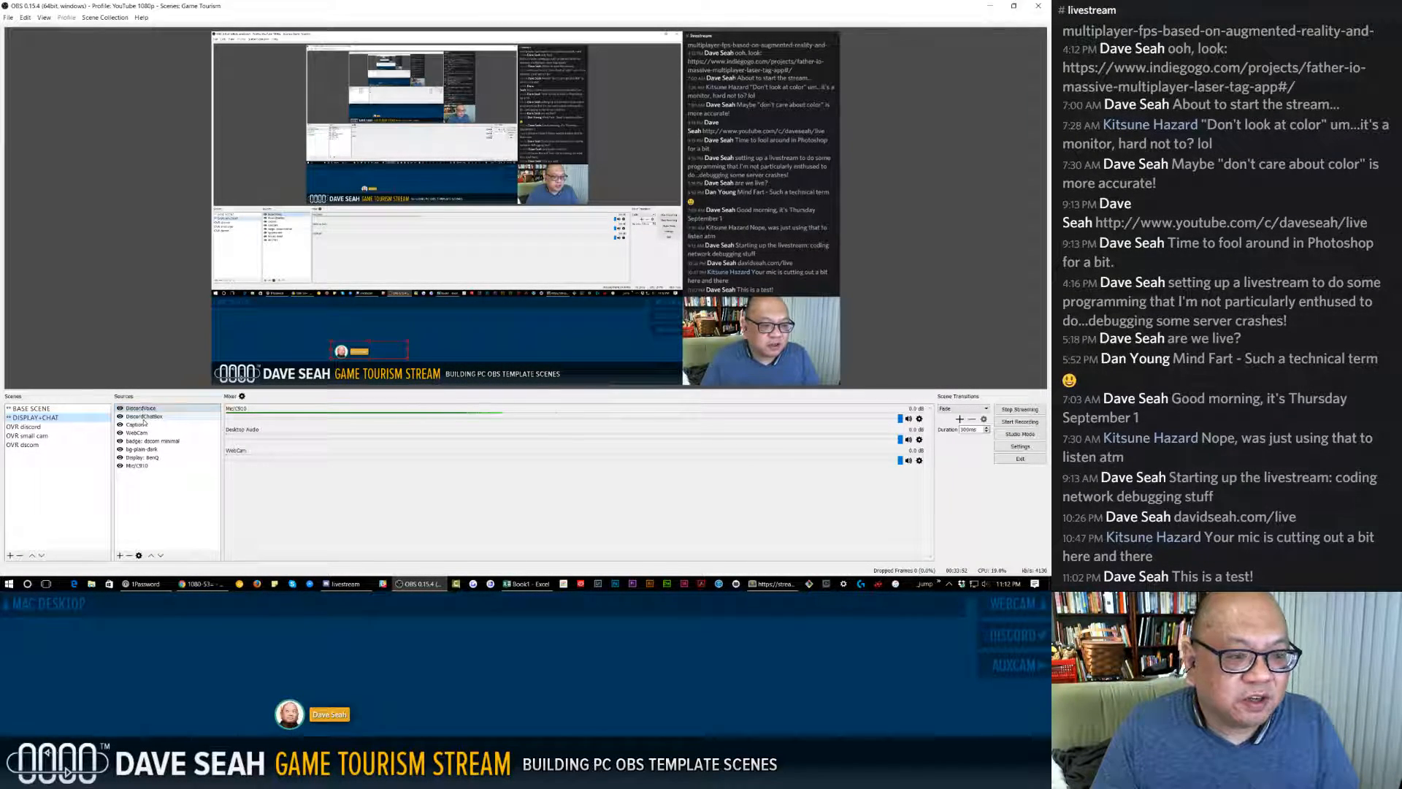
{"action": "left_click", "coordinate": [147, 409]}
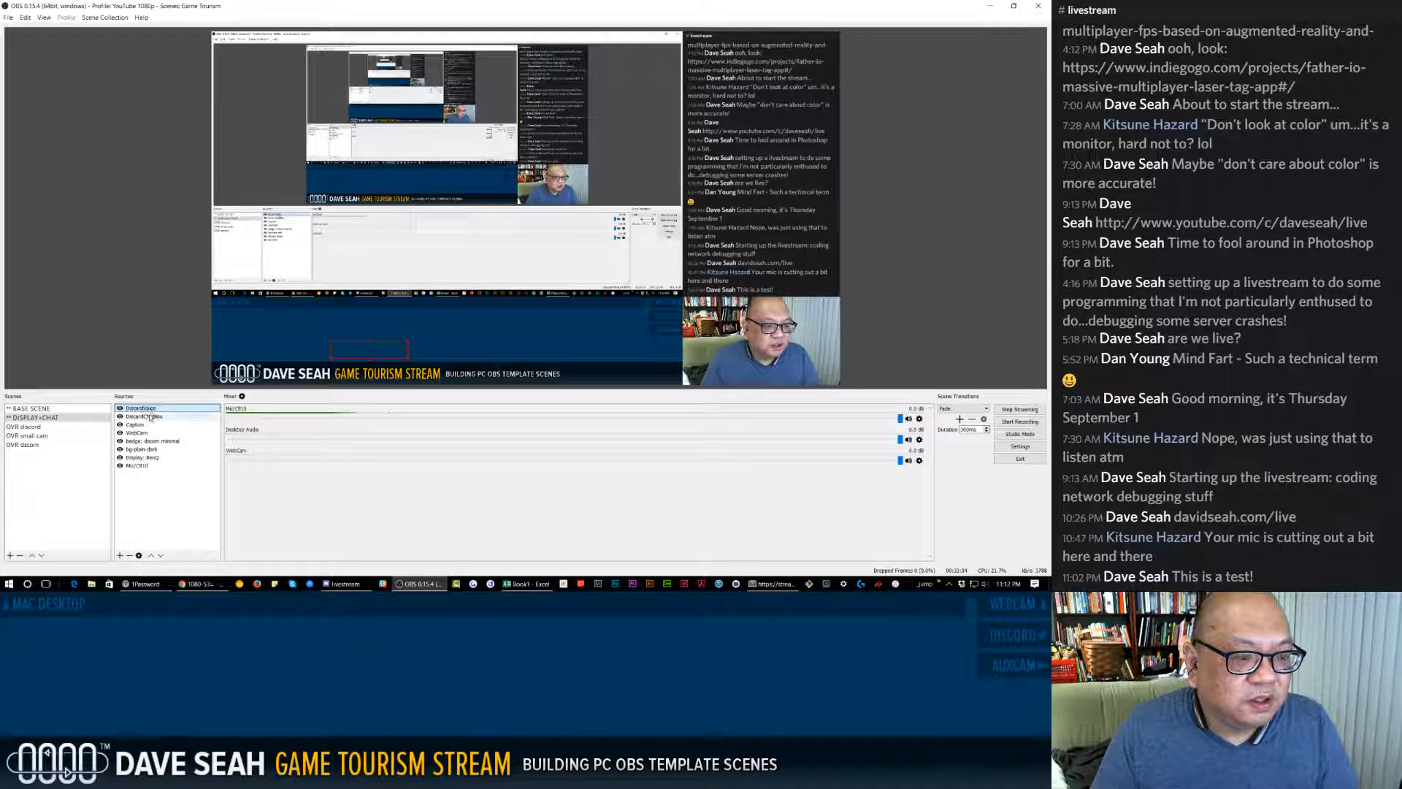
{"action": "left_click", "coordinate": [148, 416]}
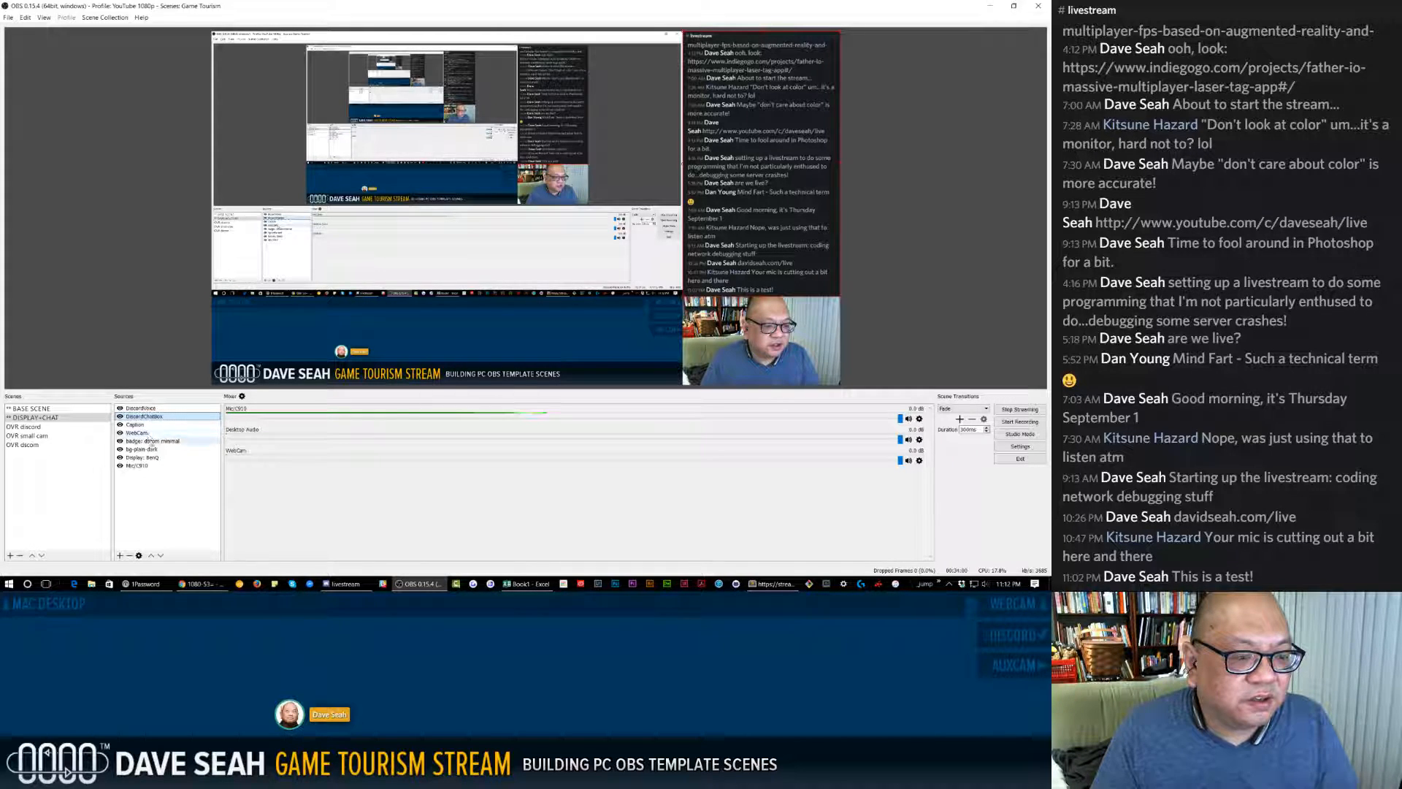
{"action": "left_click", "coordinate": [153, 441], "text": "shift"}
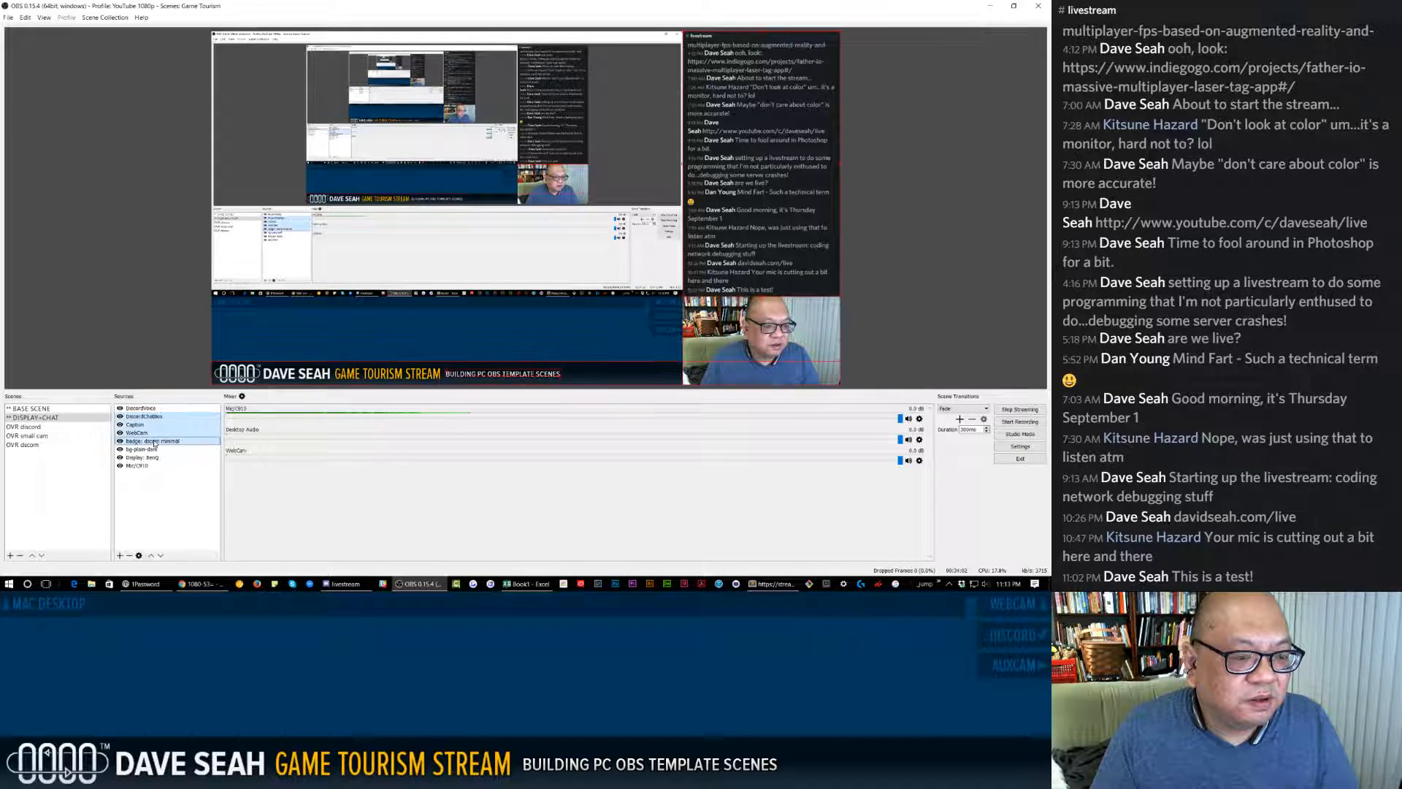
{"action": "right_click", "coordinate": [152, 441]}
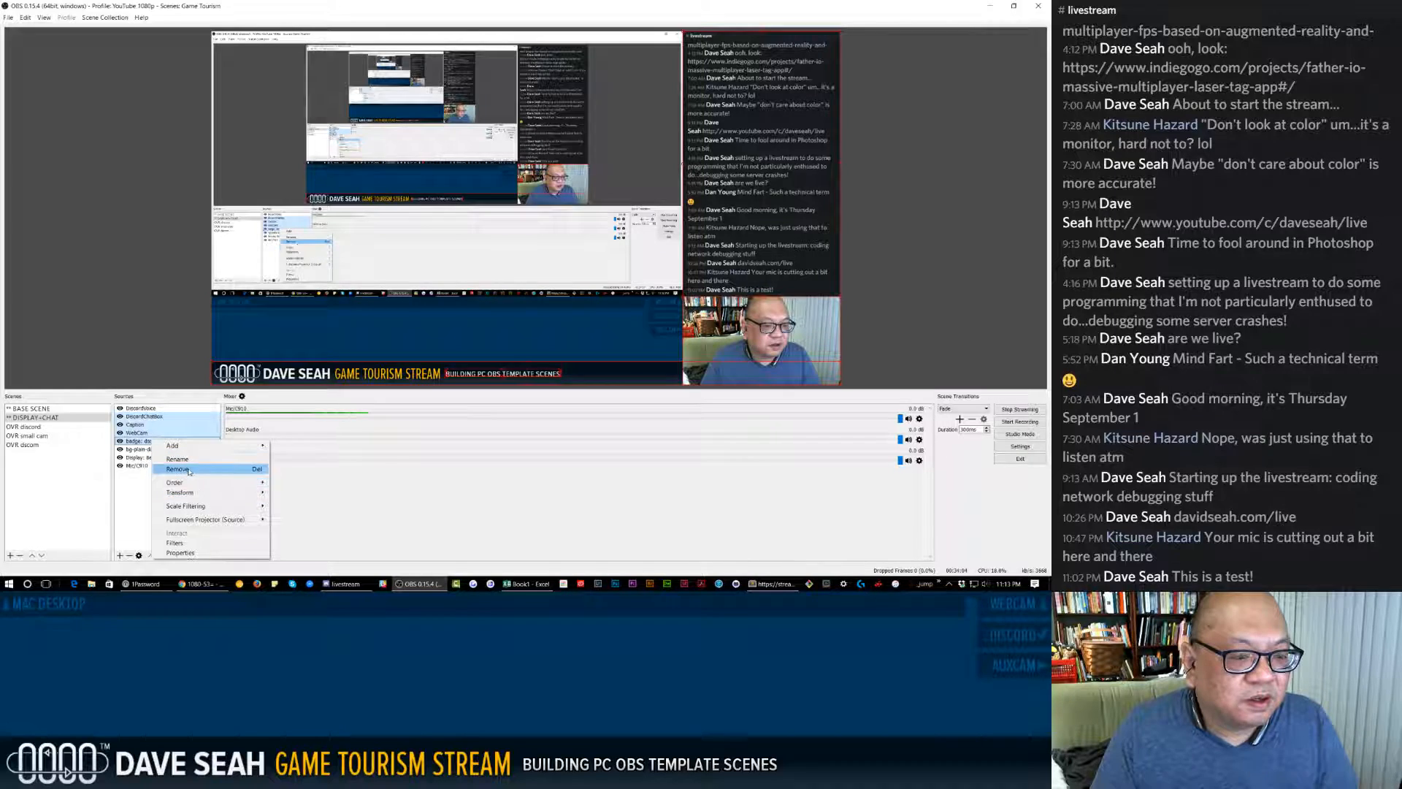
{"action": "left_click", "coordinate": [177, 469]}
{"action": "left_click", "coordinate": [534, 306]}
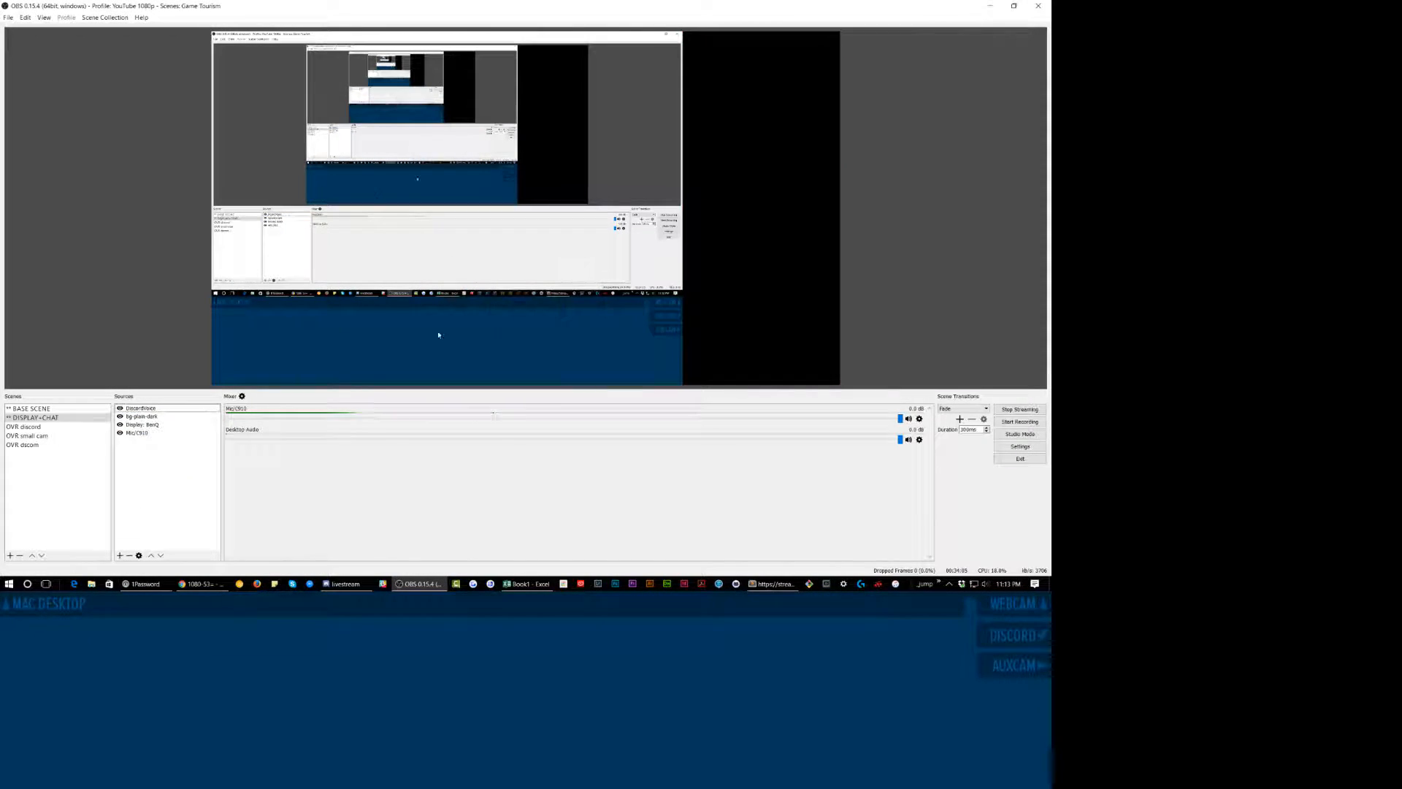
Remove the DiscordVoice and Mic/C910 sources from the DISPLAY+CHAT scene, confirming each removal.
{"action": "right_click", "coordinate": [148, 410]}
{"action": "left_click", "coordinate": [197, 437]}
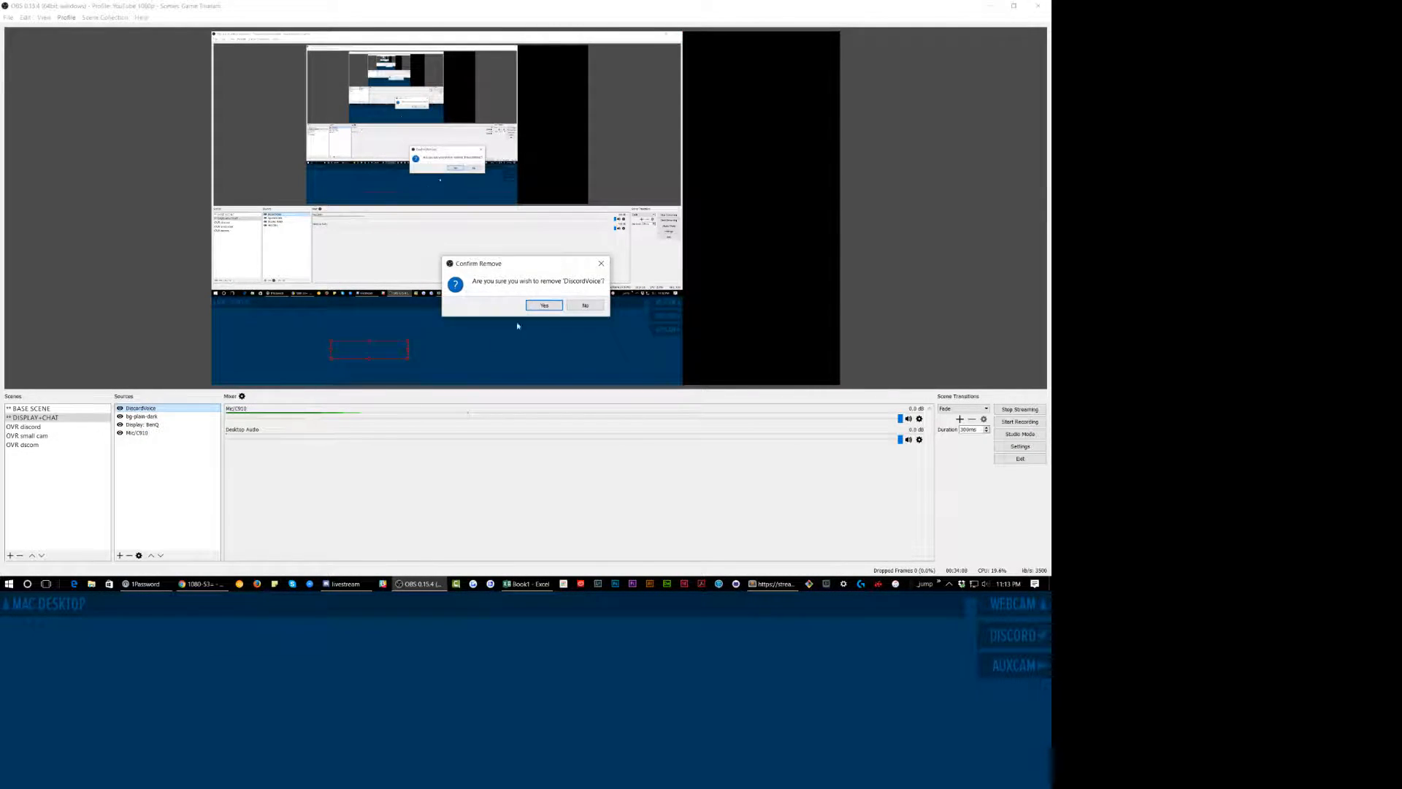
{"action": "left_click", "coordinate": [536, 307]}
{"action": "left_click", "coordinate": [145, 416]}
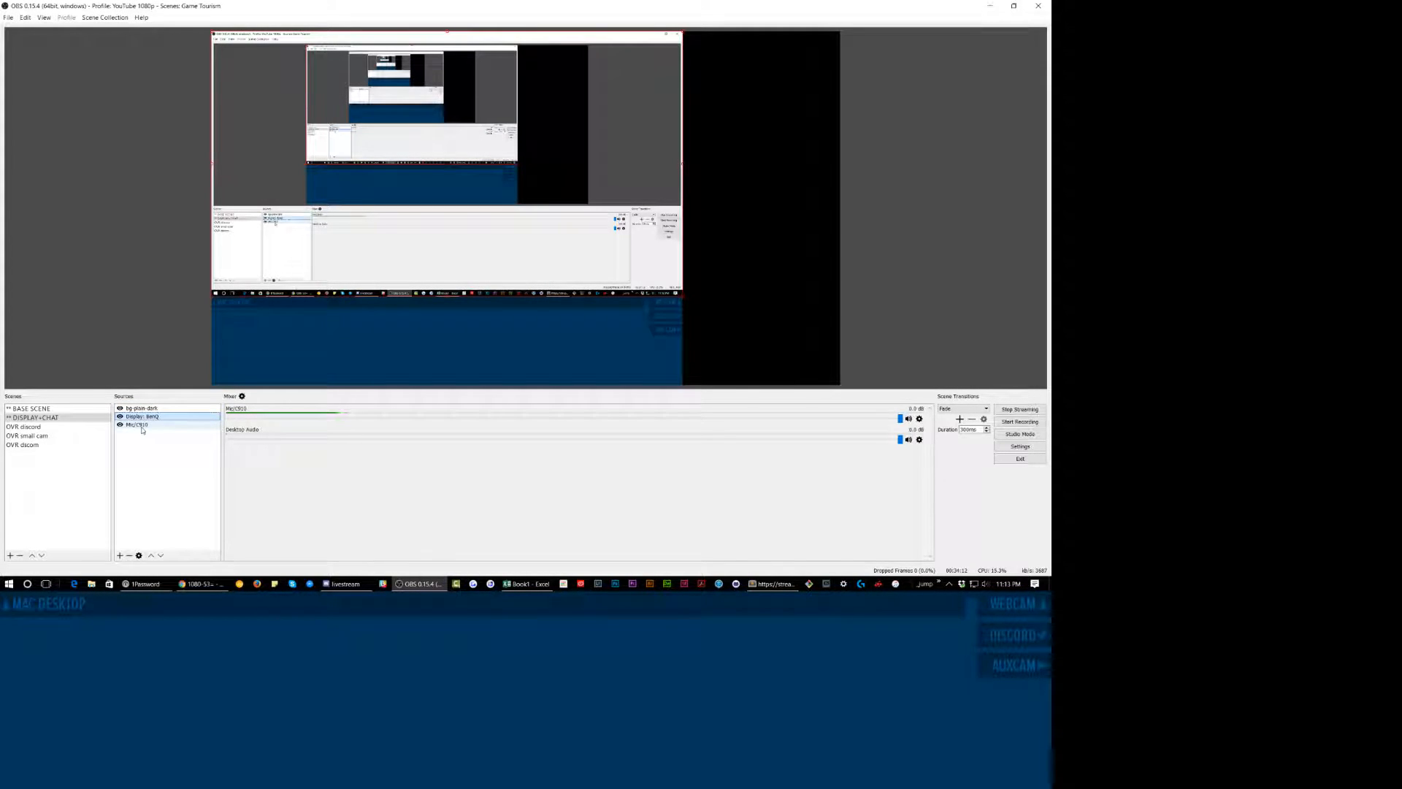
{"action": "right_click", "coordinate": [141, 425]}
{"action": "left_click", "coordinate": [228, 453]}
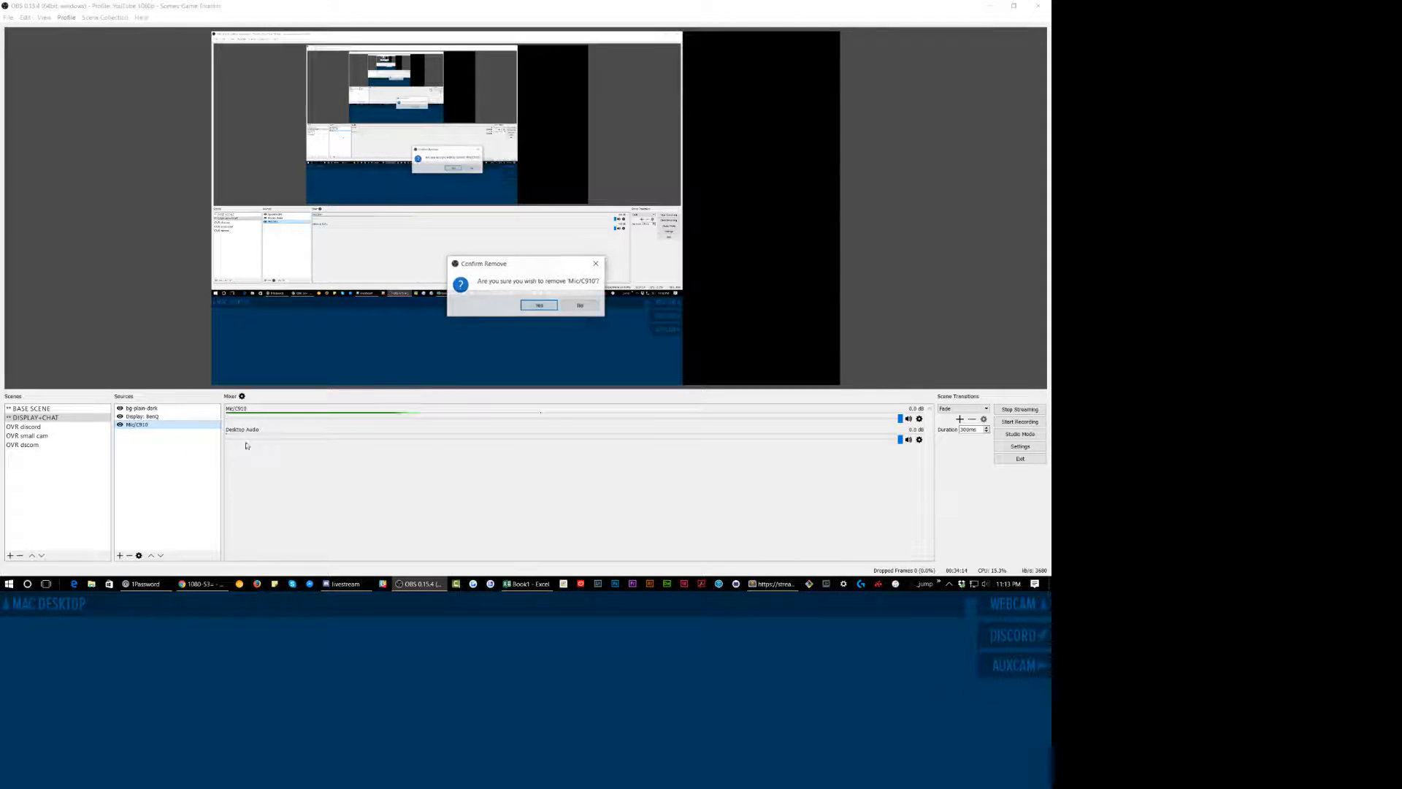
{"action": "left_click", "coordinate": [539, 306]}
Check the sources of BASE SCENE and add the existing OVR discord scene as a source in DISPLAY+CHAT.
{"action": "left_click", "coordinate": [49, 410]}
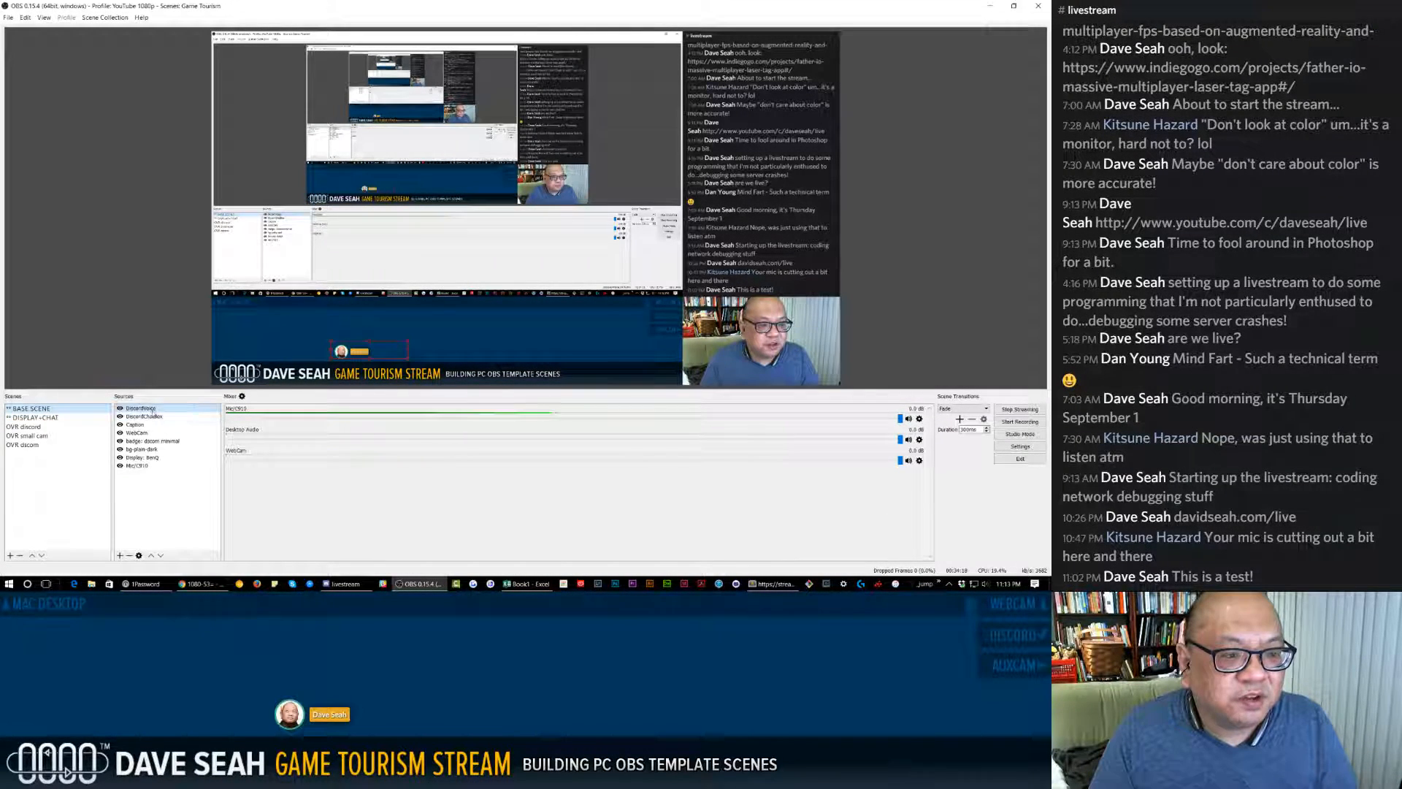
{"action": "left_click", "coordinate": [54, 418]}
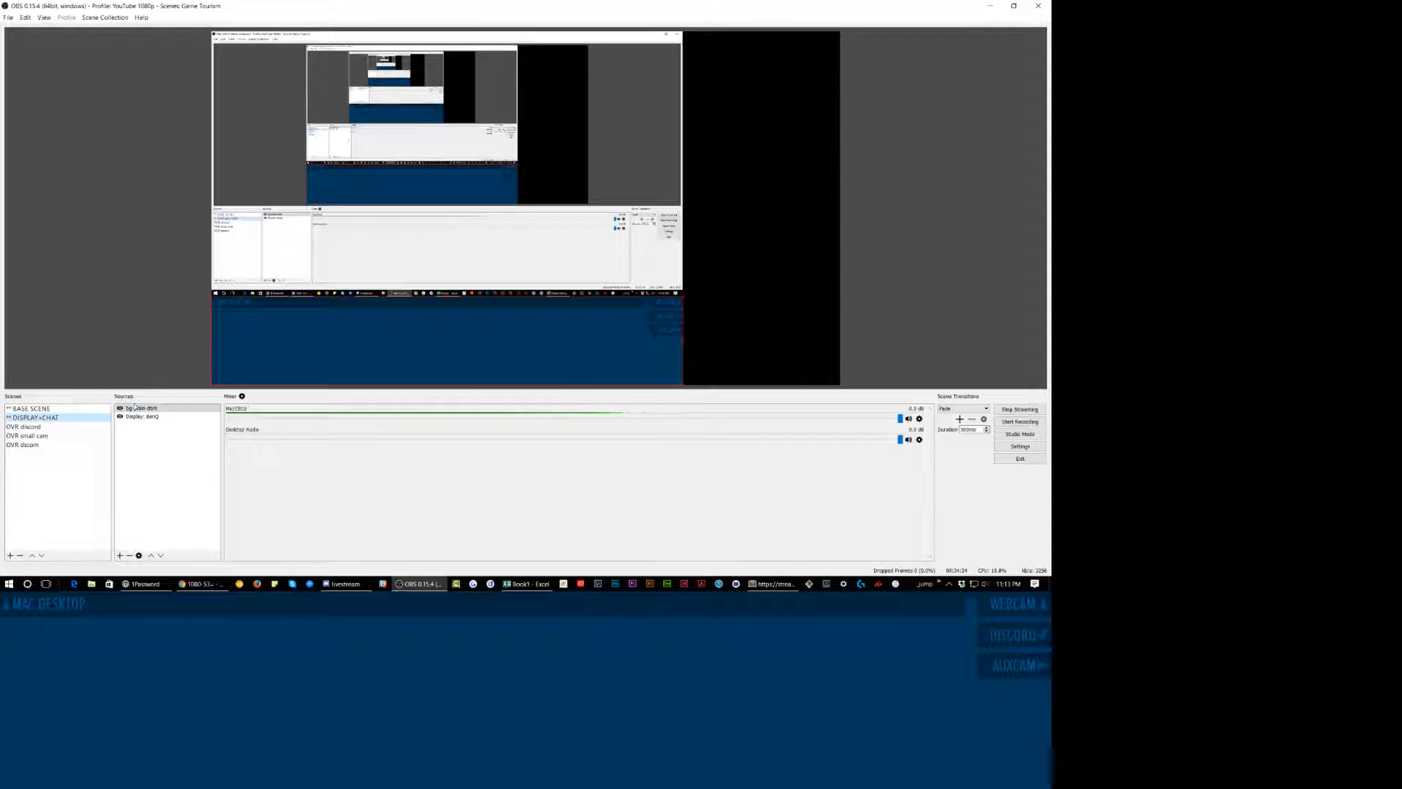
{"action": "left_click", "coordinate": [148, 466]}
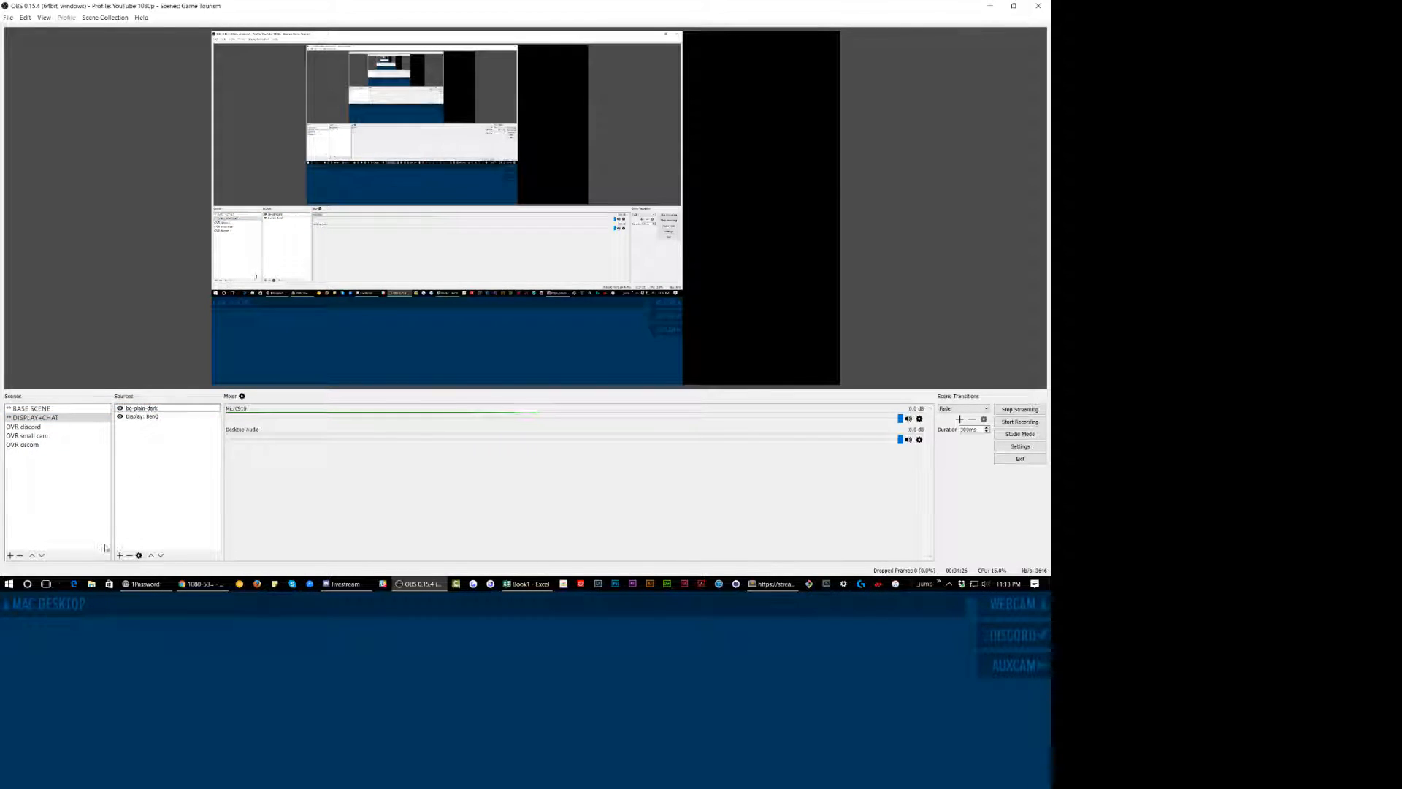
{"action": "left_click", "coordinate": [119, 556]}
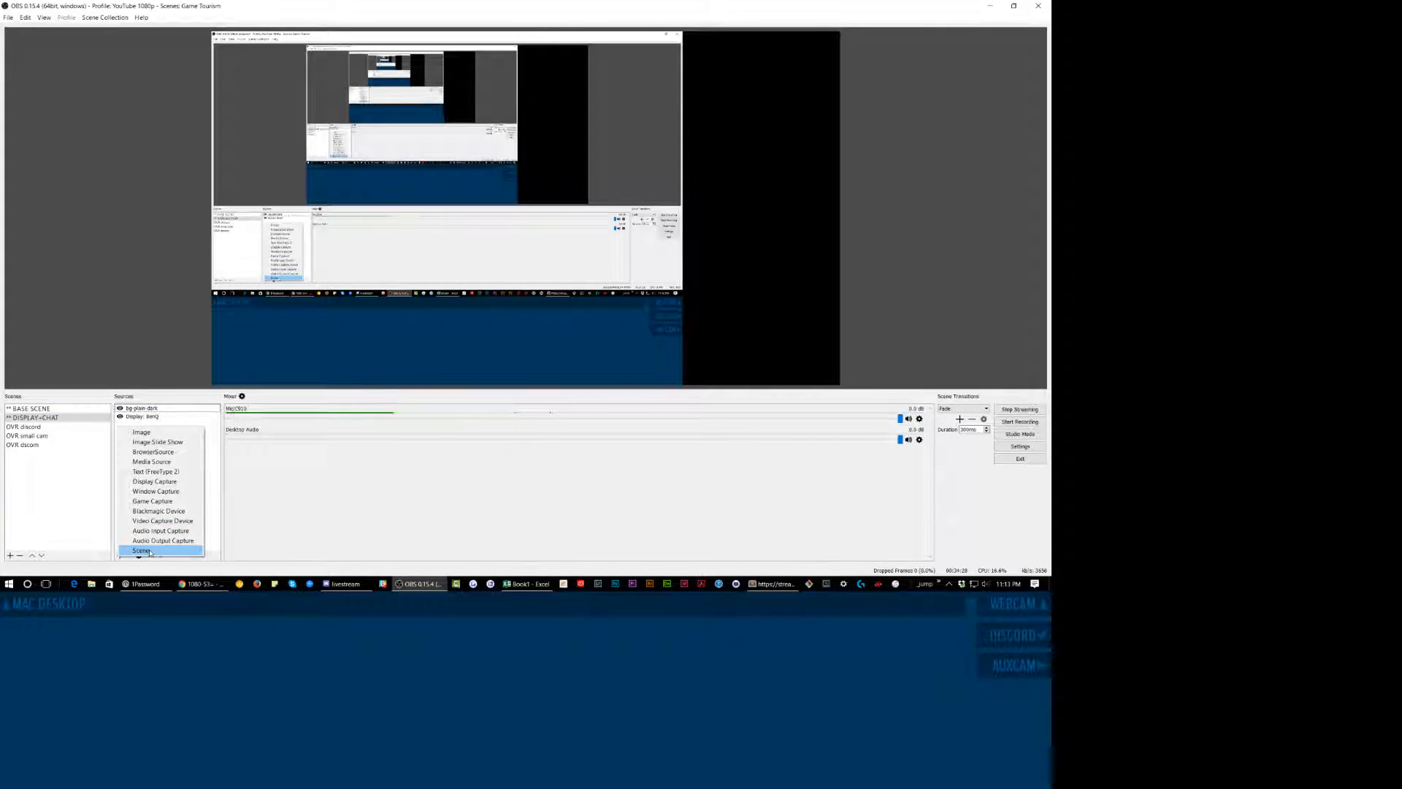
{"action": "left_click", "coordinate": [142, 551]}
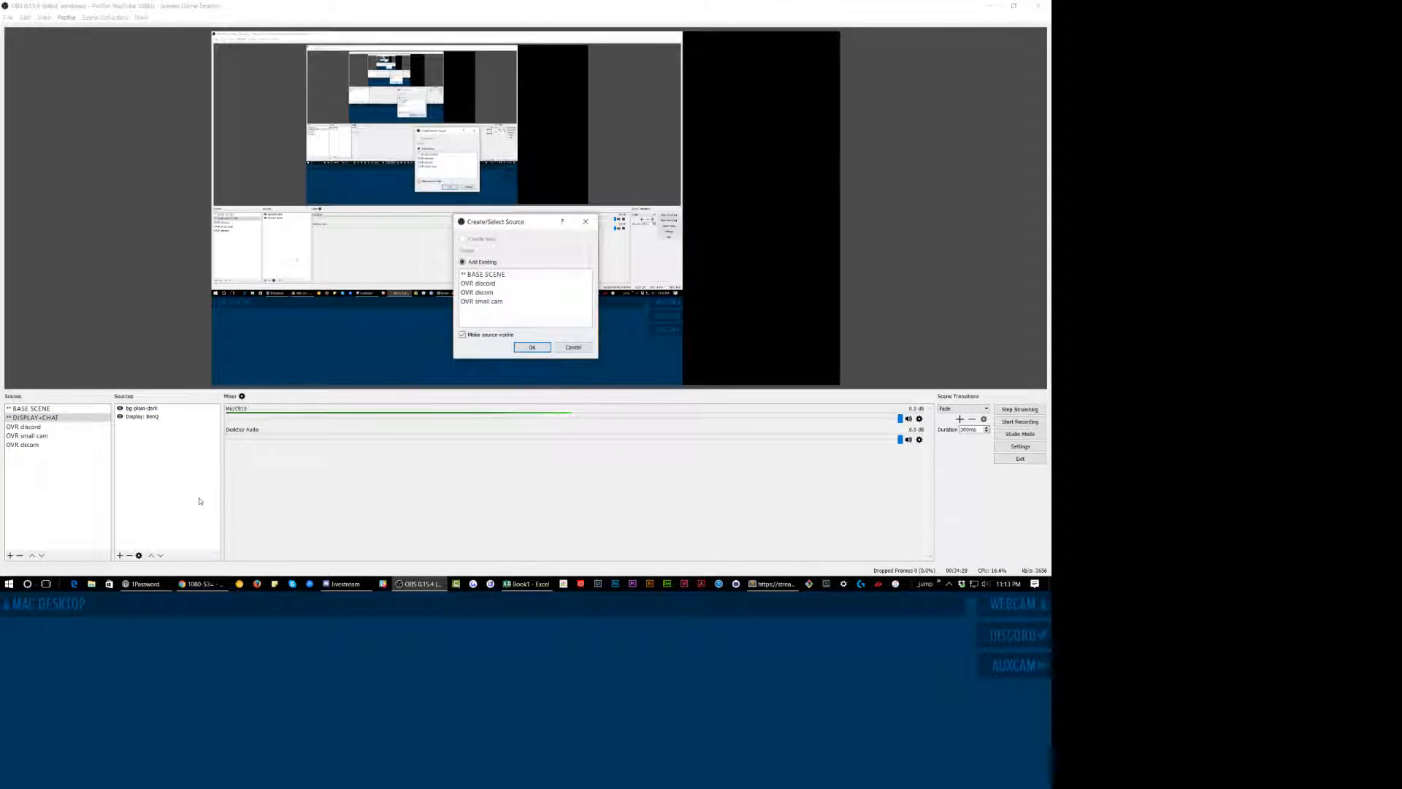
{"action": "left_click", "coordinate": [493, 285]}
{"action": "left_click", "coordinate": [530, 347]}
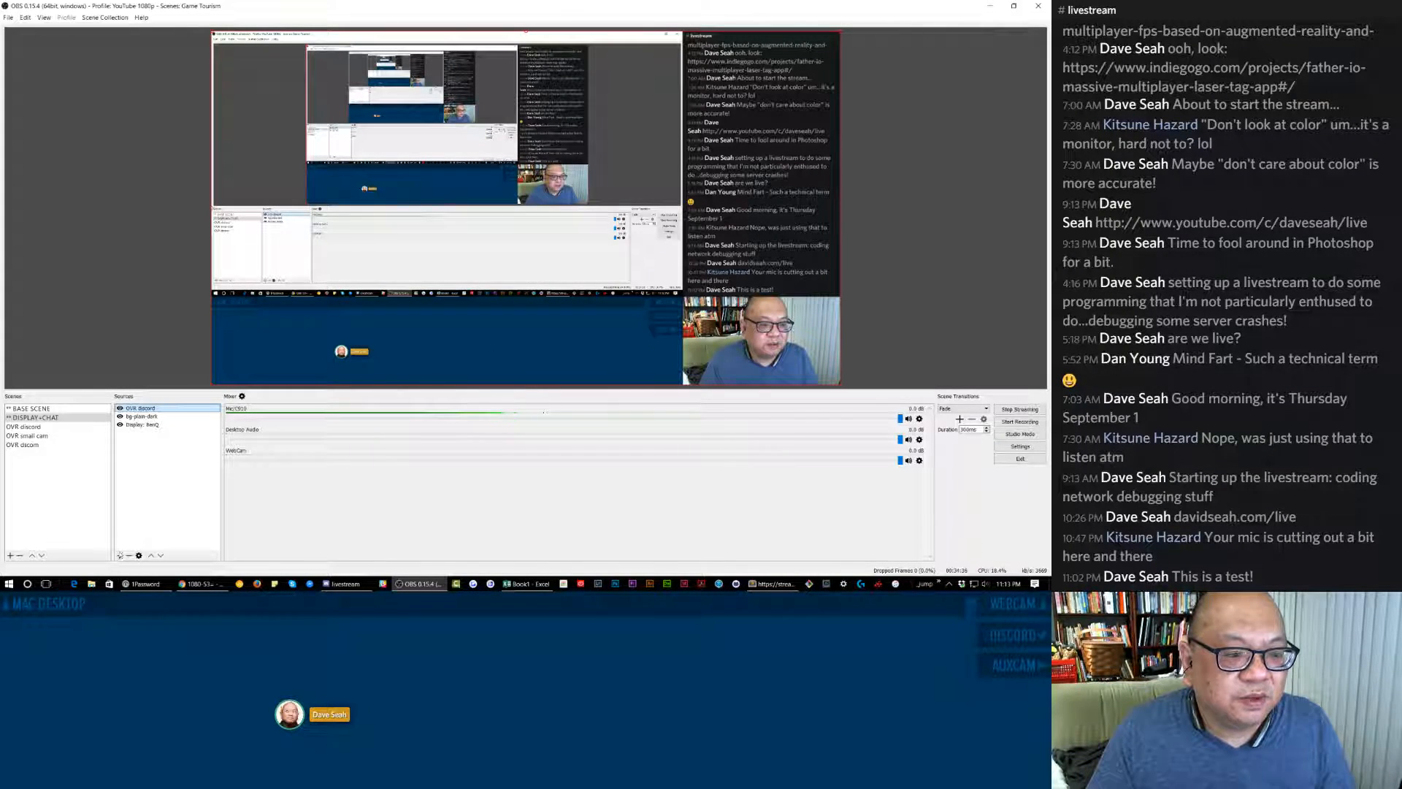
{"action": "left_click", "coordinate": [119, 556]}
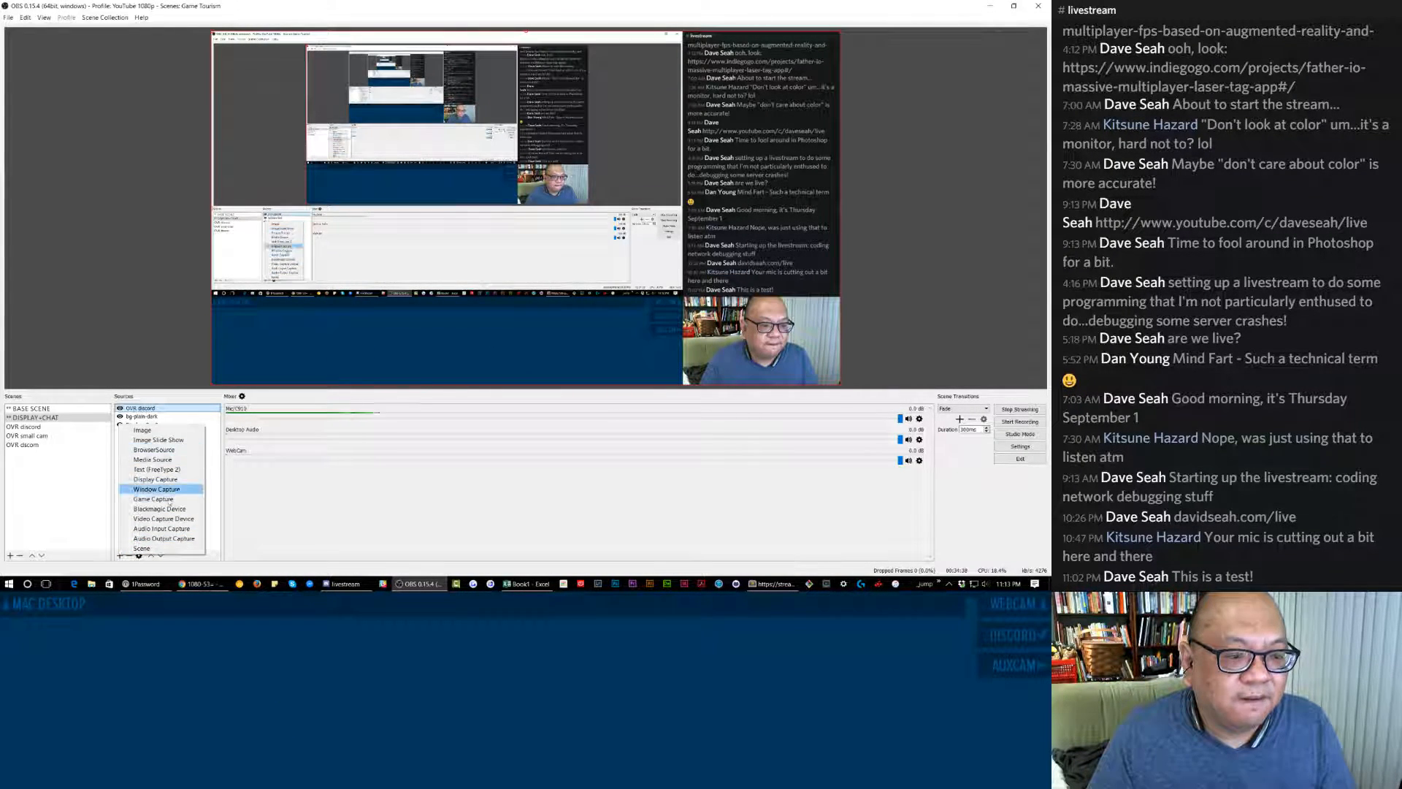
{"action": "left_click", "coordinate": [142, 548]}
{"action": "left_click", "coordinate": [482, 301]}
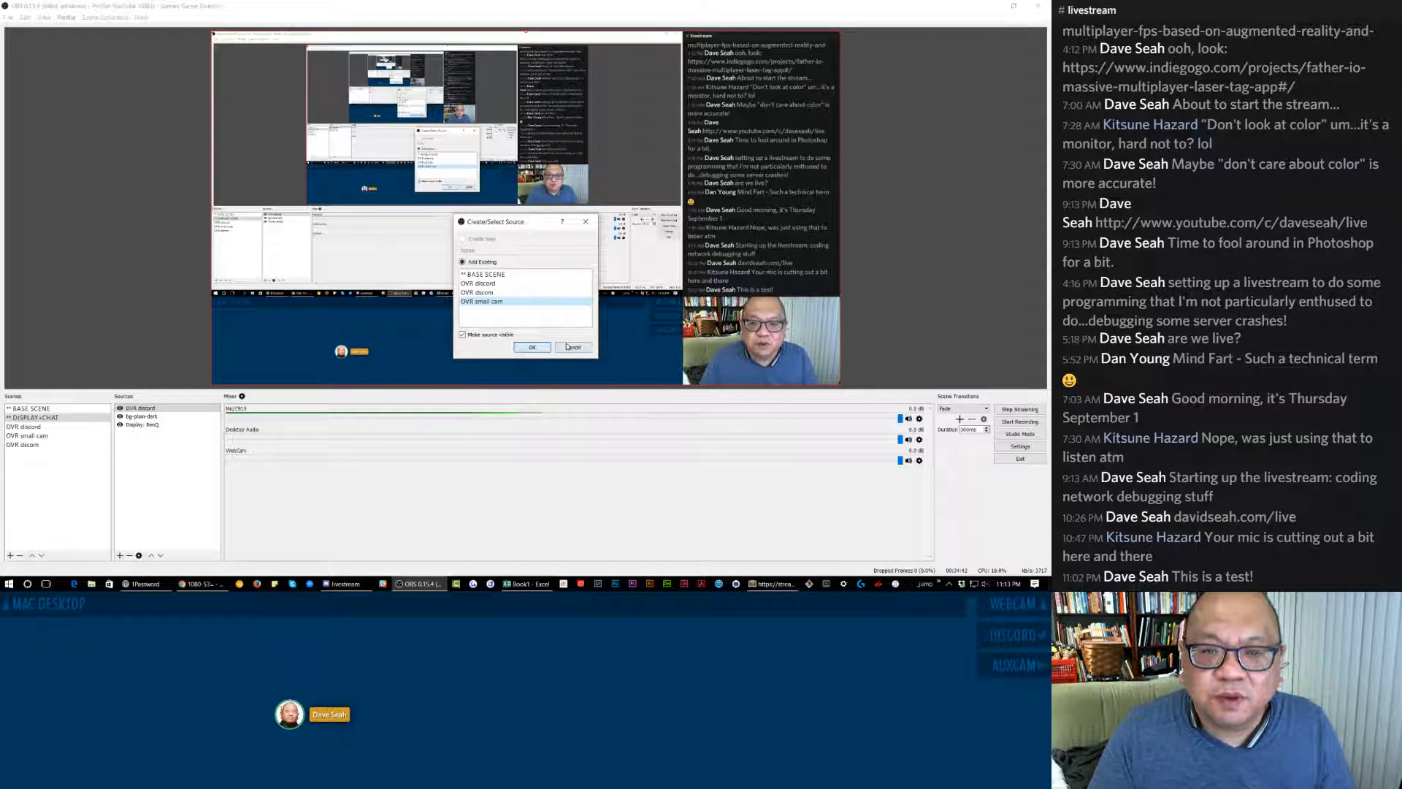
{"action": "left_click", "coordinate": [531, 348]}
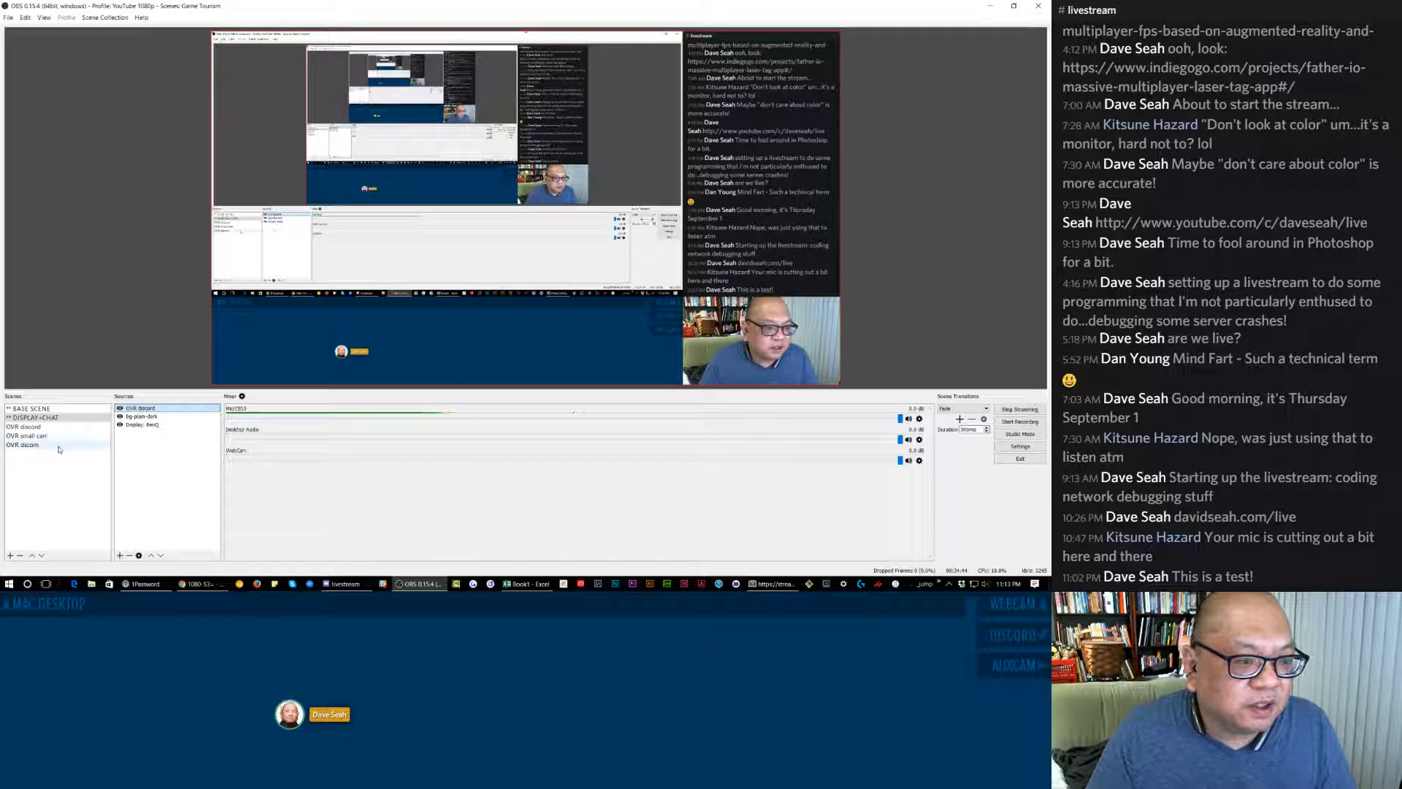
Check the OVR discord scene and add the existing OVR dscom scene as a source in DISPLAY+CHAT.
{"action": "left_click", "coordinate": [44, 427]}
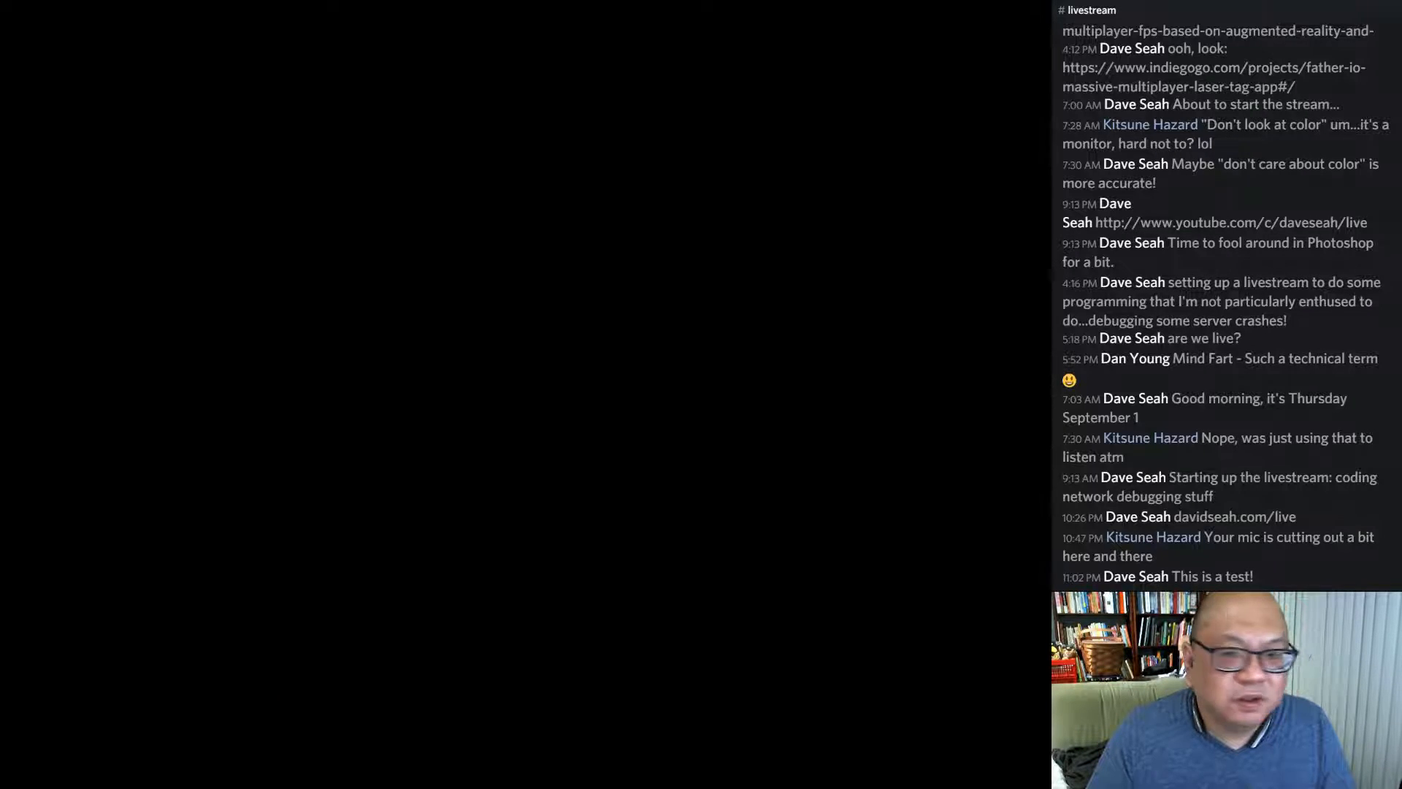
{"action": "left_click", "coordinate": [36, 418]}
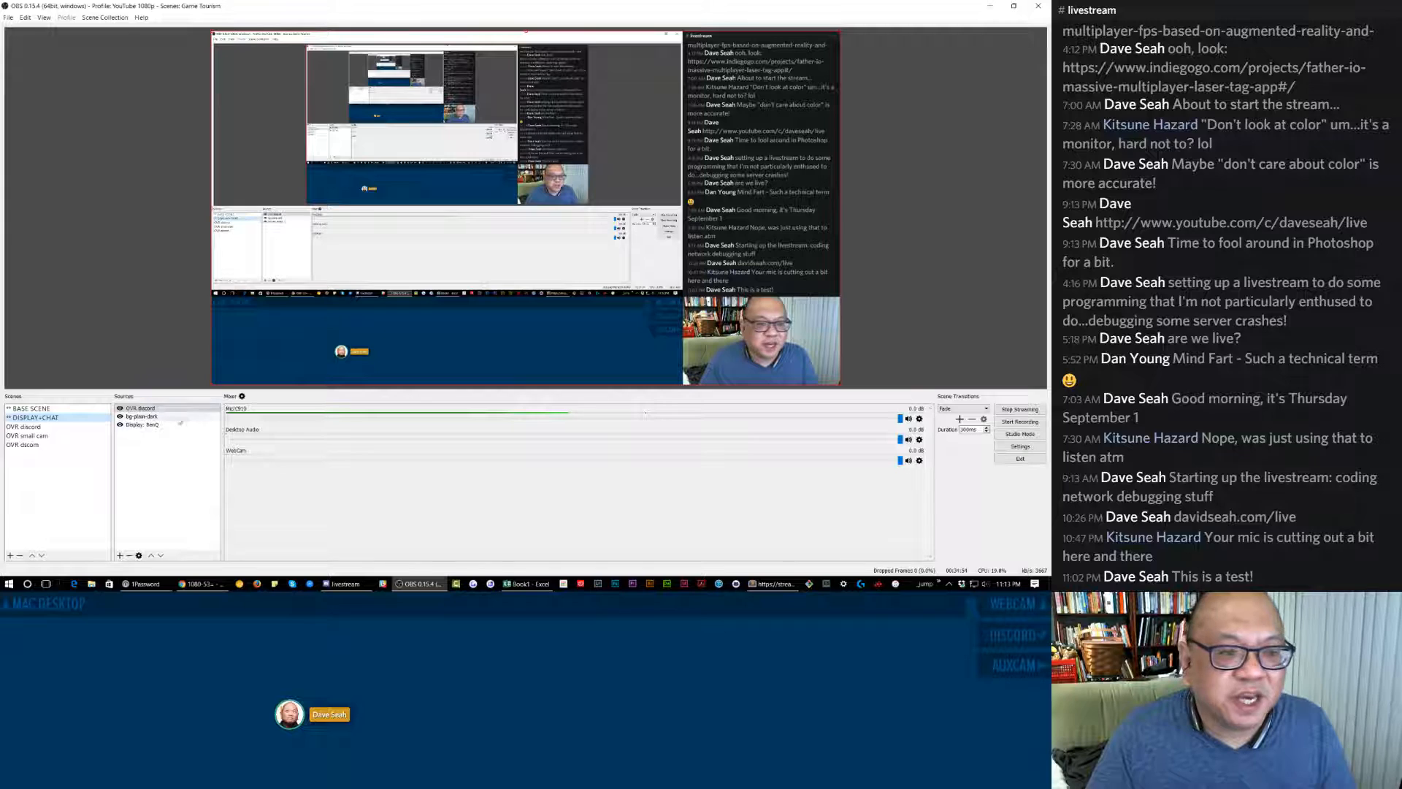
{"action": "left_click", "coordinate": [120, 556]}
{"action": "left_click", "coordinate": [146, 549]}
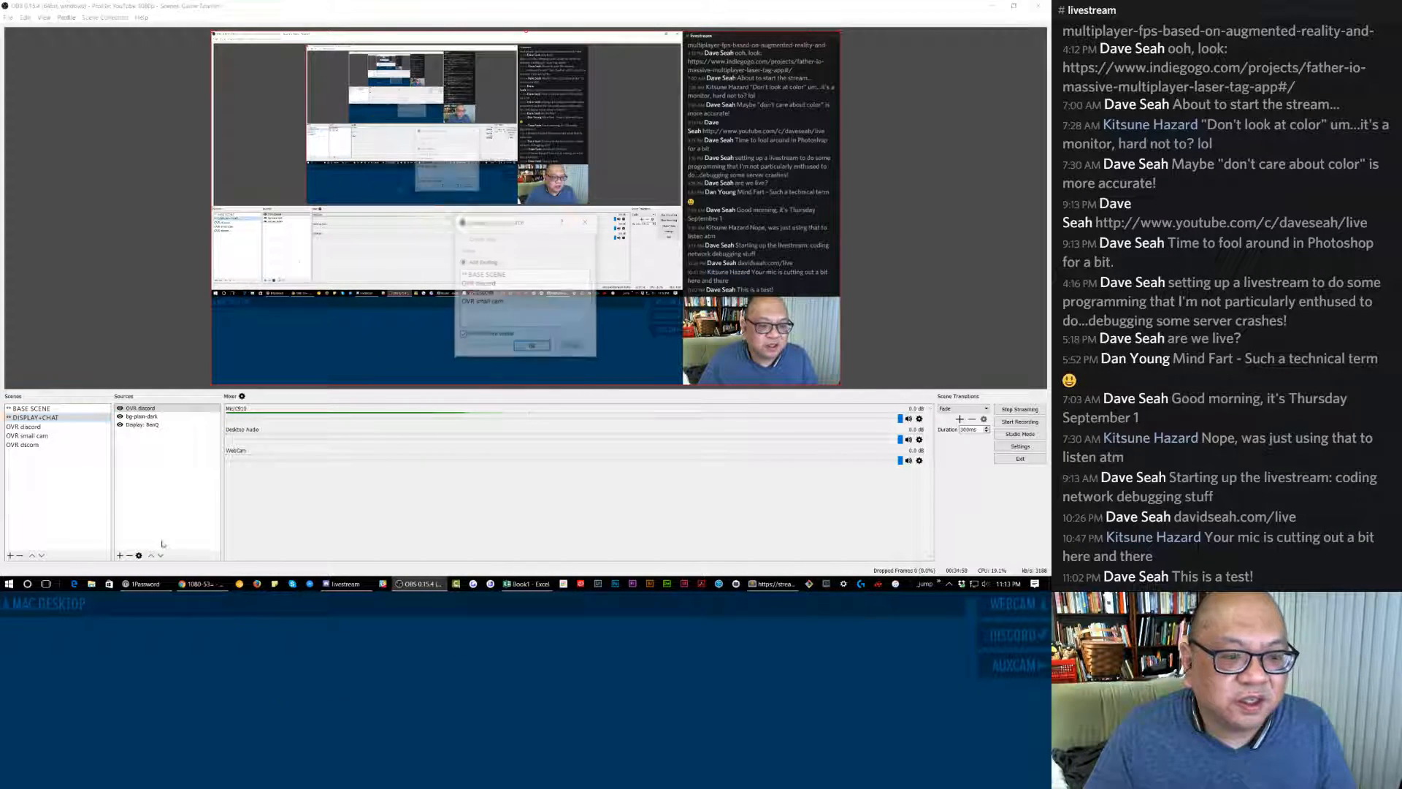
{"action": "left_click", "coordinate": [488, 292]}
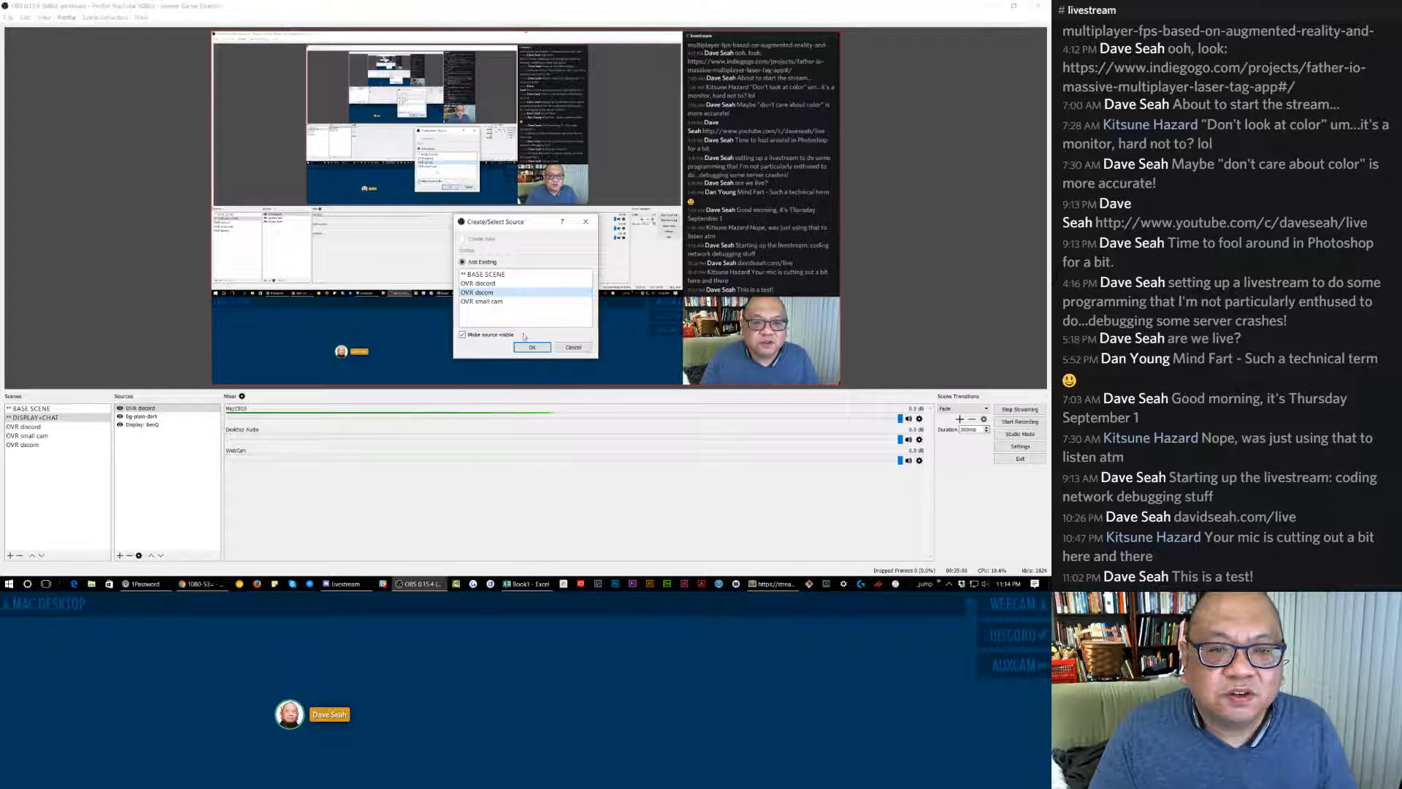
{"action": "left_click", "coordinate": [532, 347]}
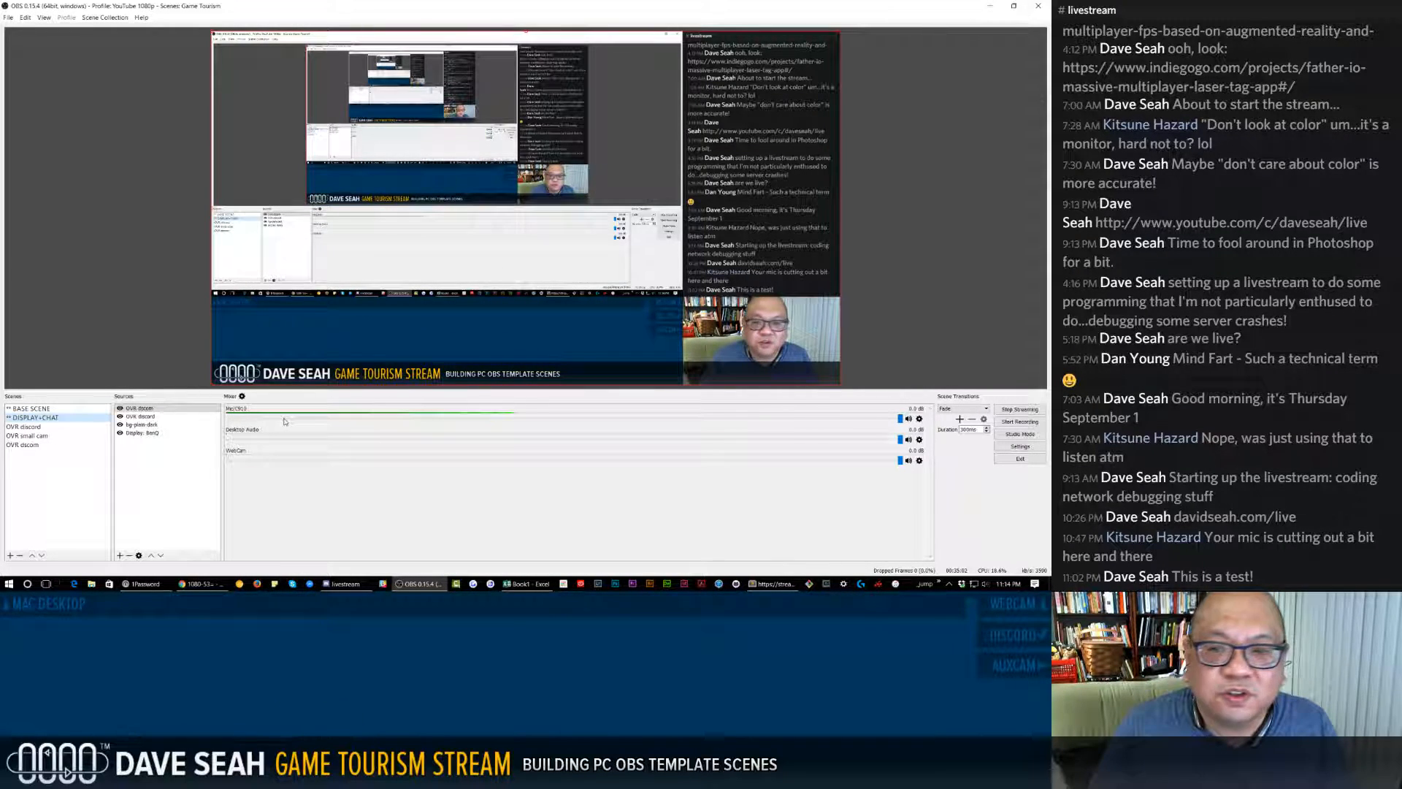
Reorder the DISPLAY+CHAT sources so OVR discord sits above OVR dscom and the BenQ display capture is first.
{"action": "left_click", "coordinate": [161, 409]}
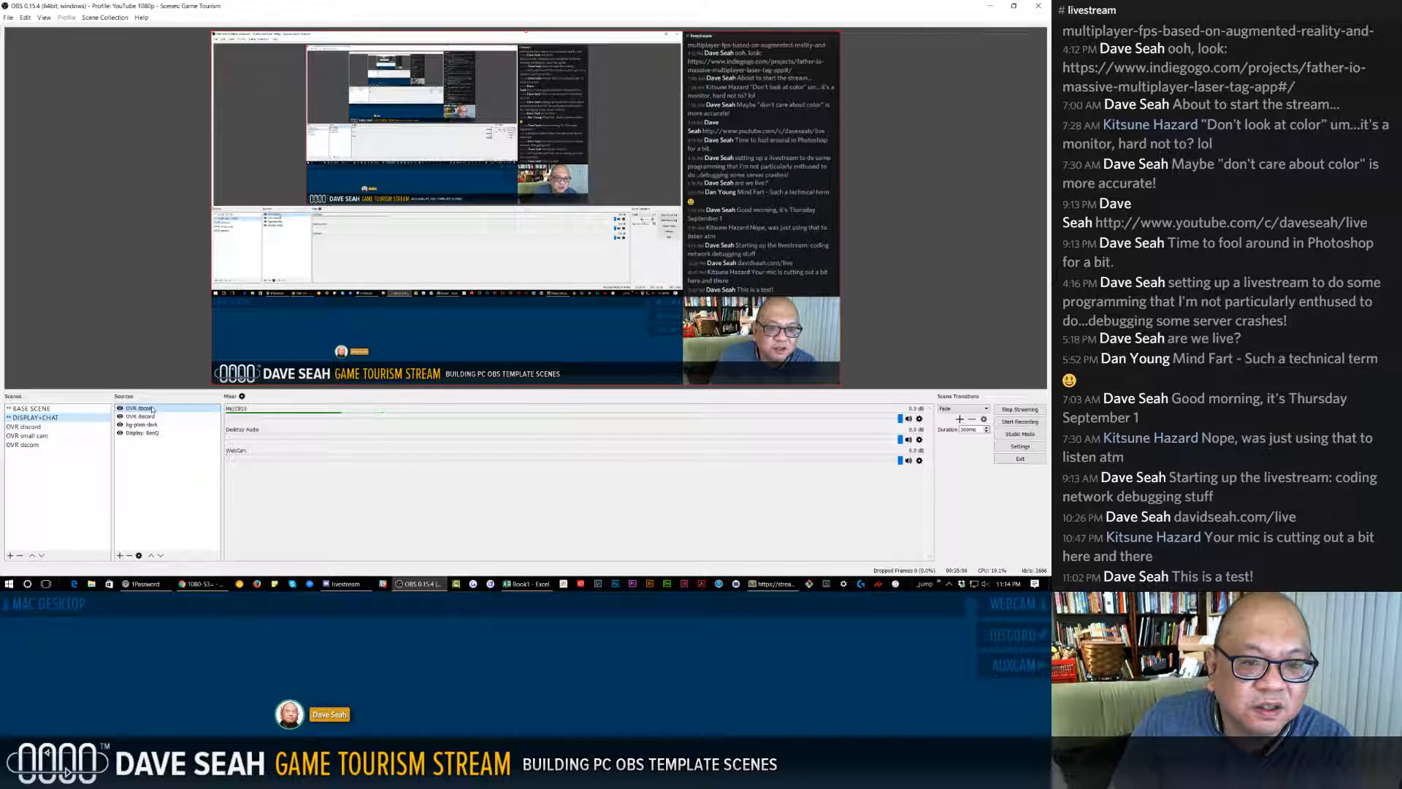
{"action": "left_click_drag", "start_coordinate": [150, 416], "coordinate": [155, 408]}
{"action": "left_click", "coordinate": [150, 425]}
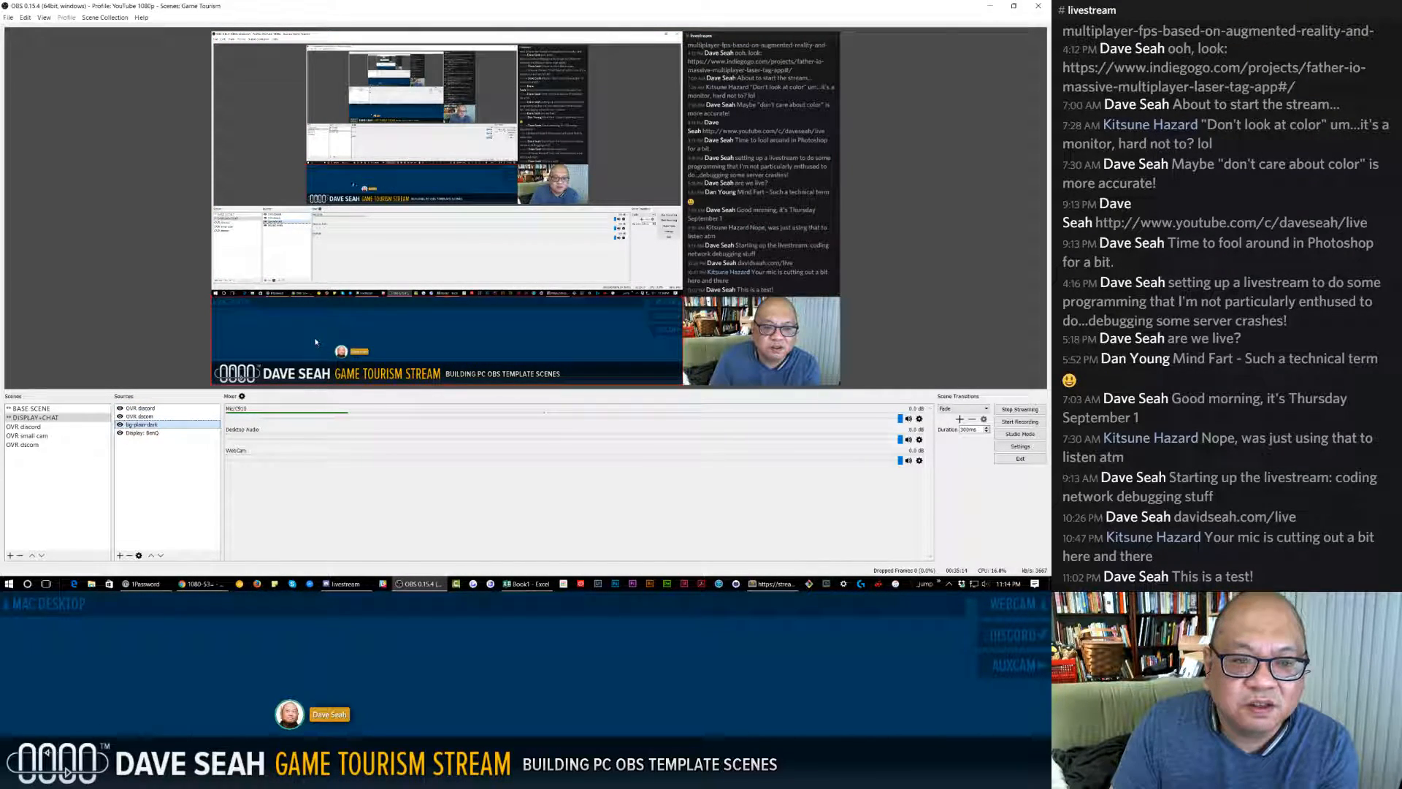
{"action": "left_click", "coordinate": [141, 433]}
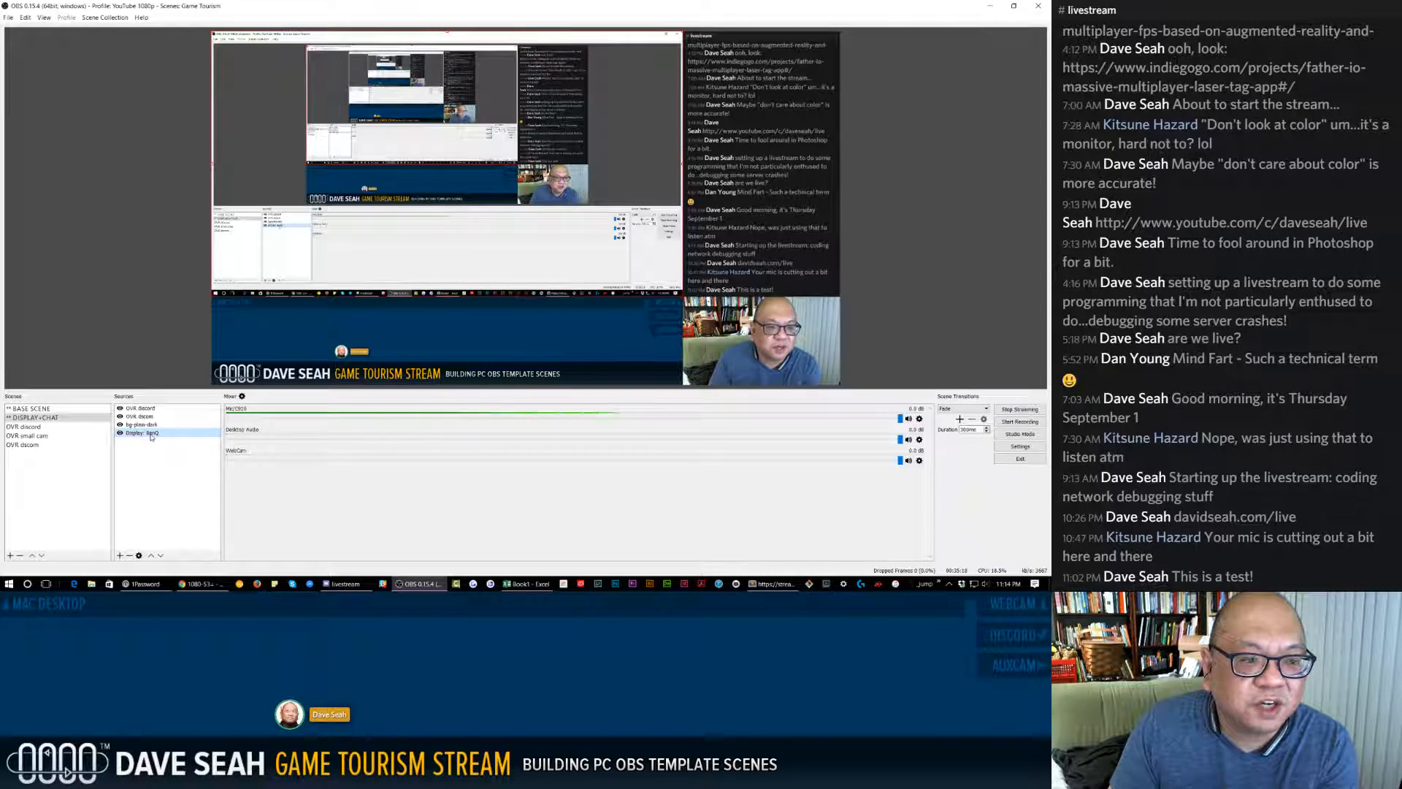
{"action": "left_click_drag", "start_coordinate": [151, 435], "coordinate": [156, 409]}
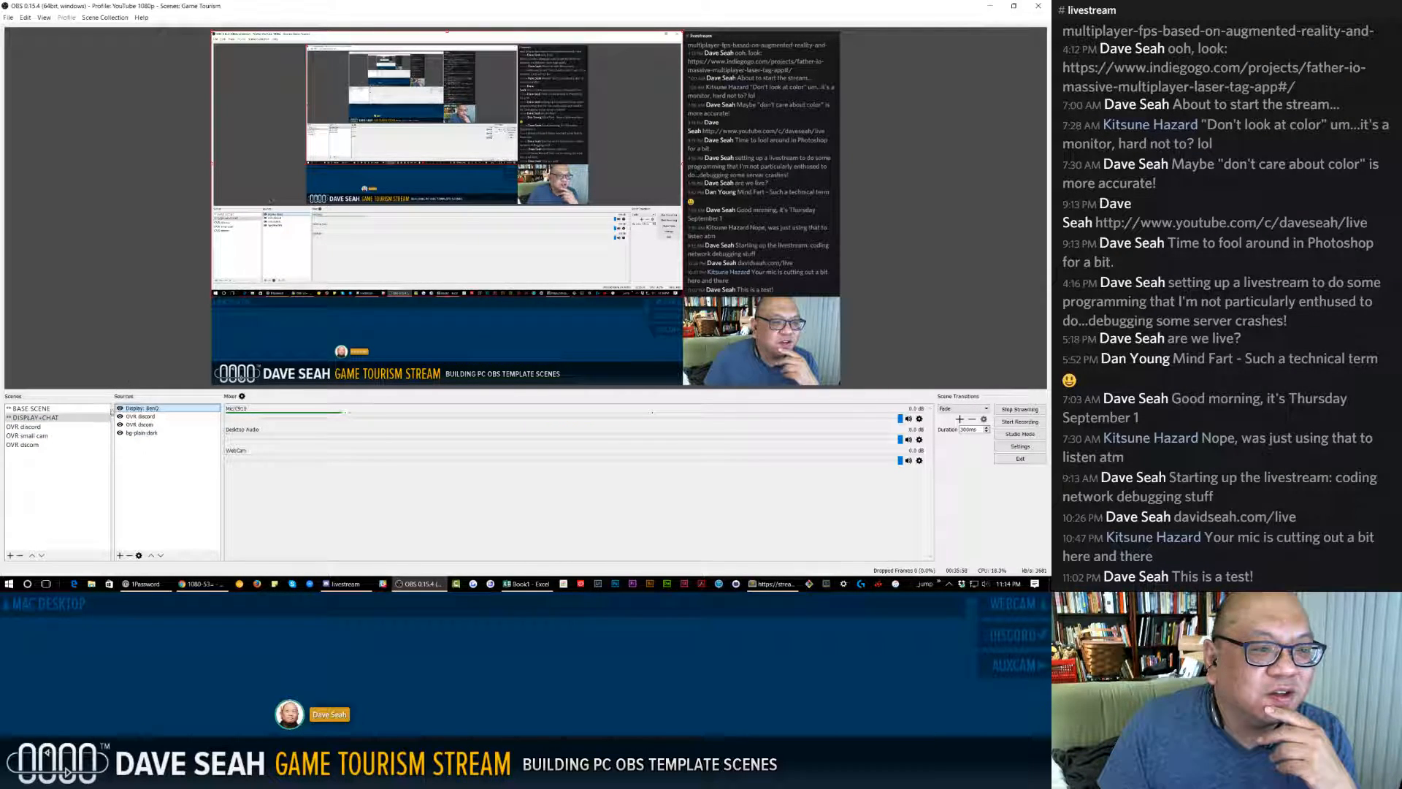
Compare BASE SCENE with DISPLAY+CHAT and remove BASE SCENE from the scene list, confirming the removal.
{"action": "left_click", "coordinate": [42, 409]}
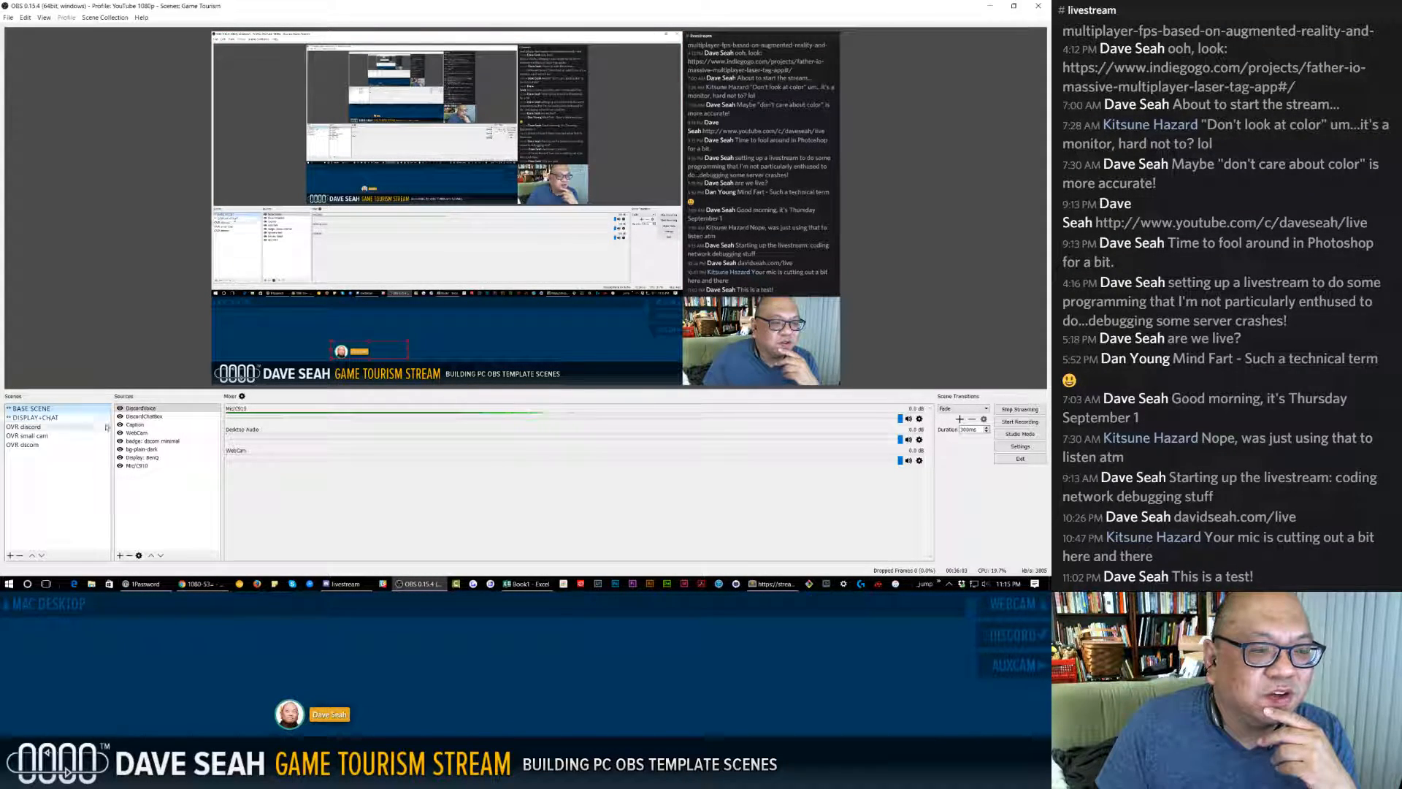
{"action": "left_click", "coordinate": [58, 418]}
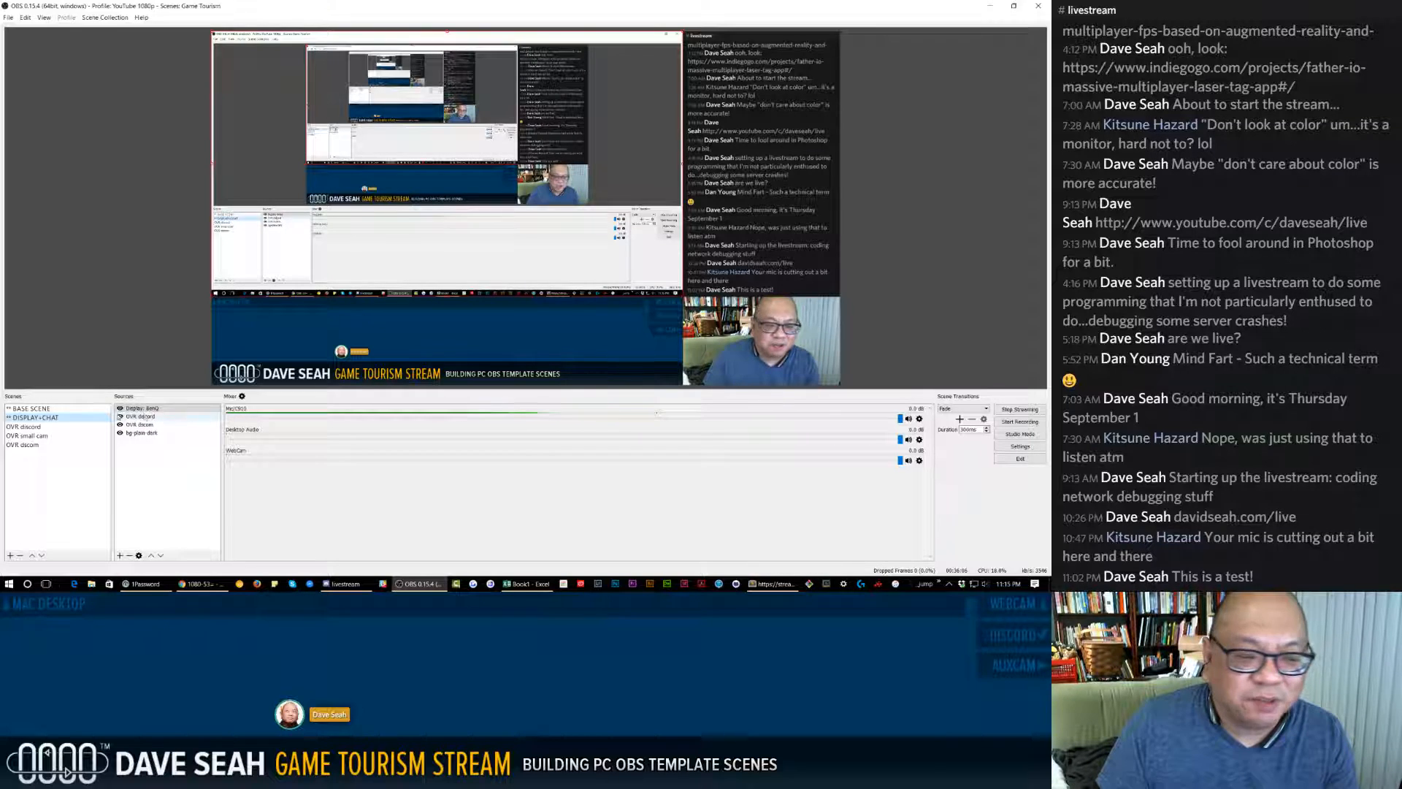
{"action": "left_click", "coordinate": [45, 410]}
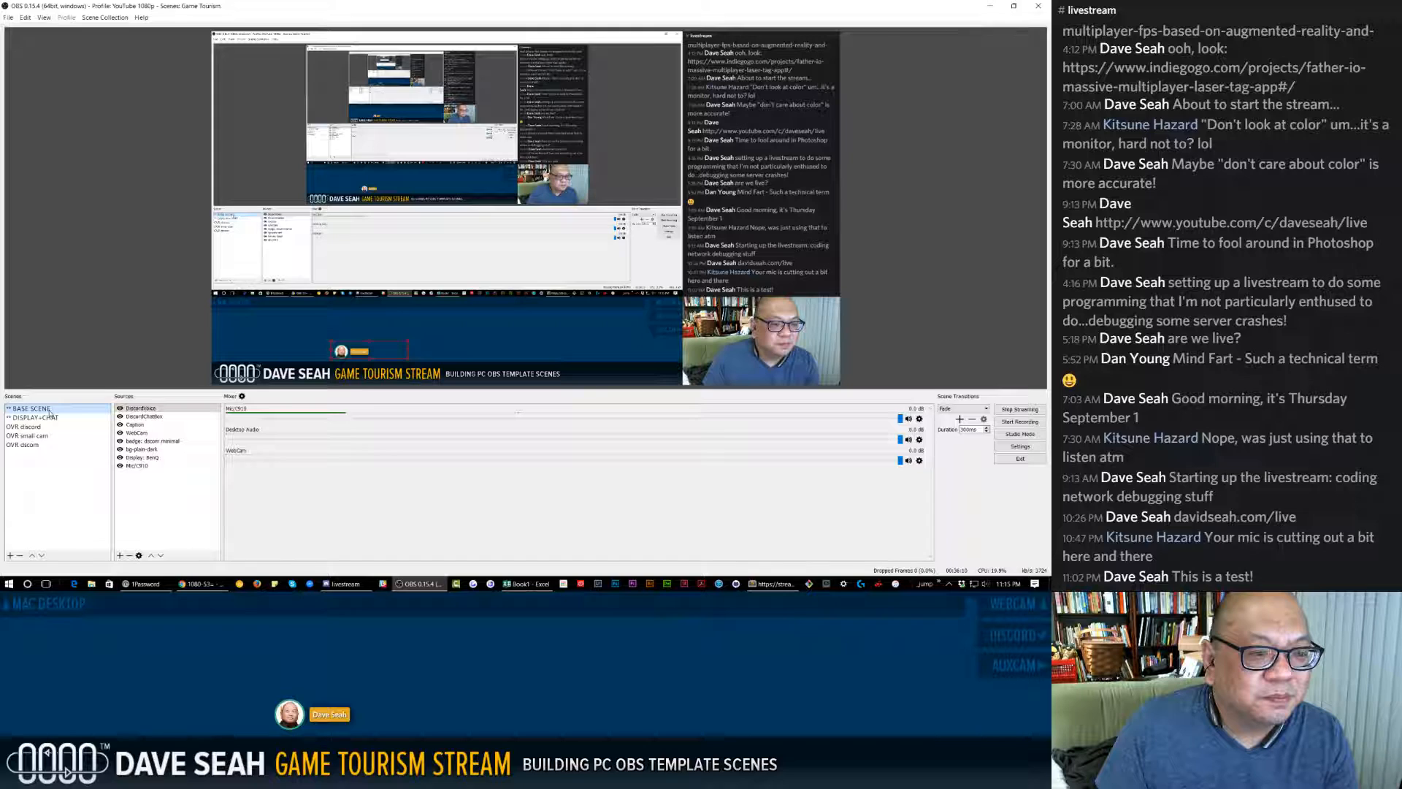
{"action": "right_click", "coordinate": [49, 413]}
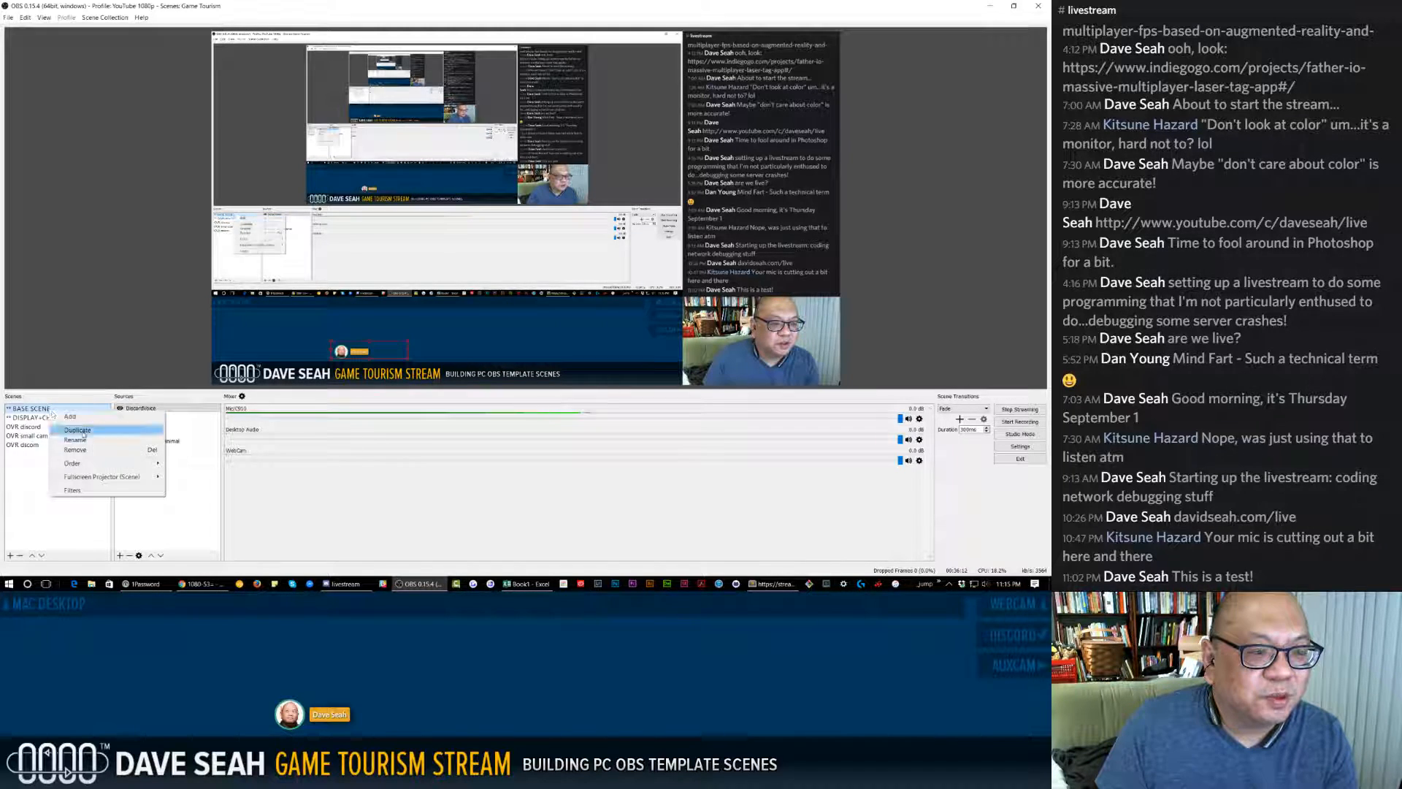
{"action": "left_click", "coordinate": [88, 453]}
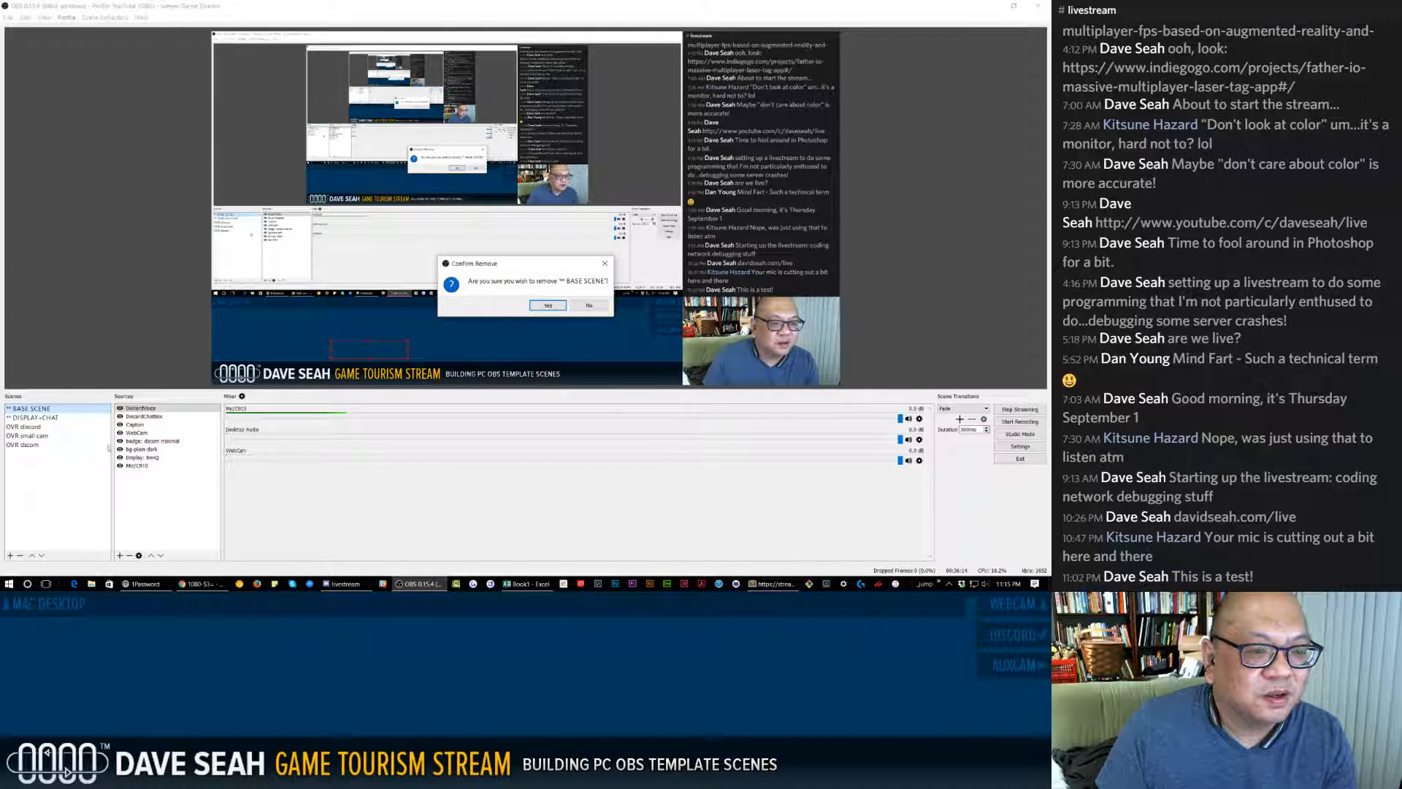
{"action": "left_click", "coordinate": [548, 305]}
Duplicate the current scene collection under the name Game Tourism BAK.
{"action": "left_click", "coordinate": [107, 17]}
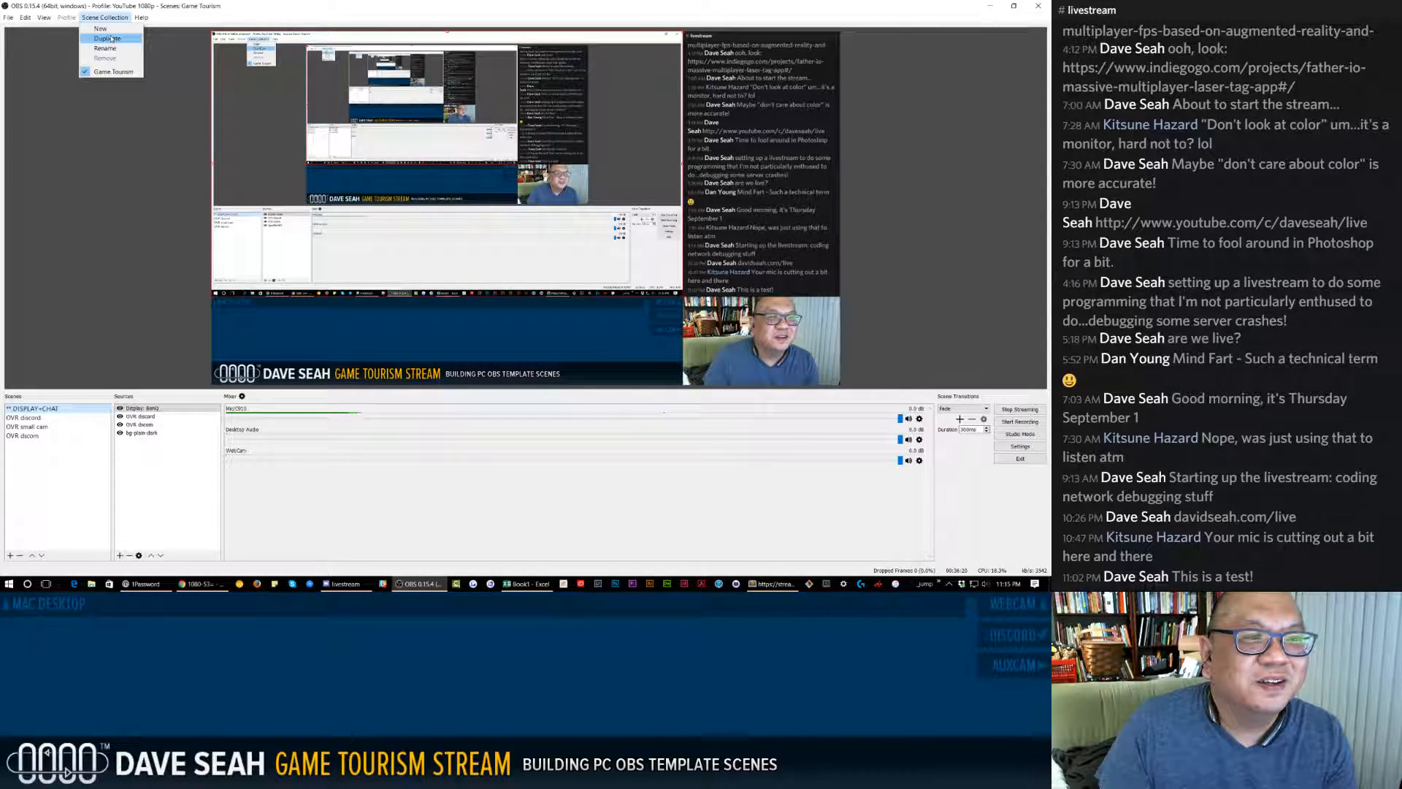
{"action": "left_click", "coordinate": [108, 38]}
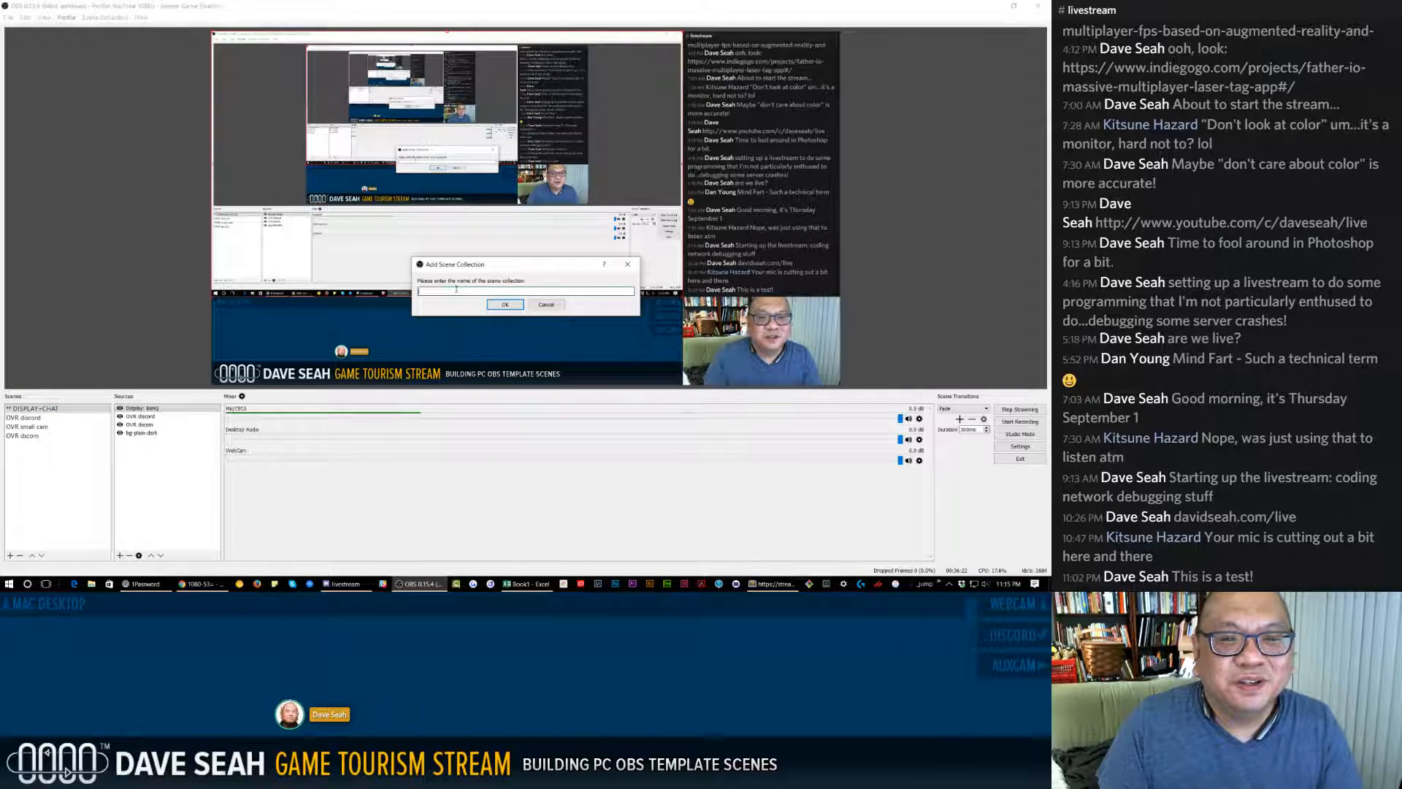
{"action": "type", "text": "Game Tourism BAK"}
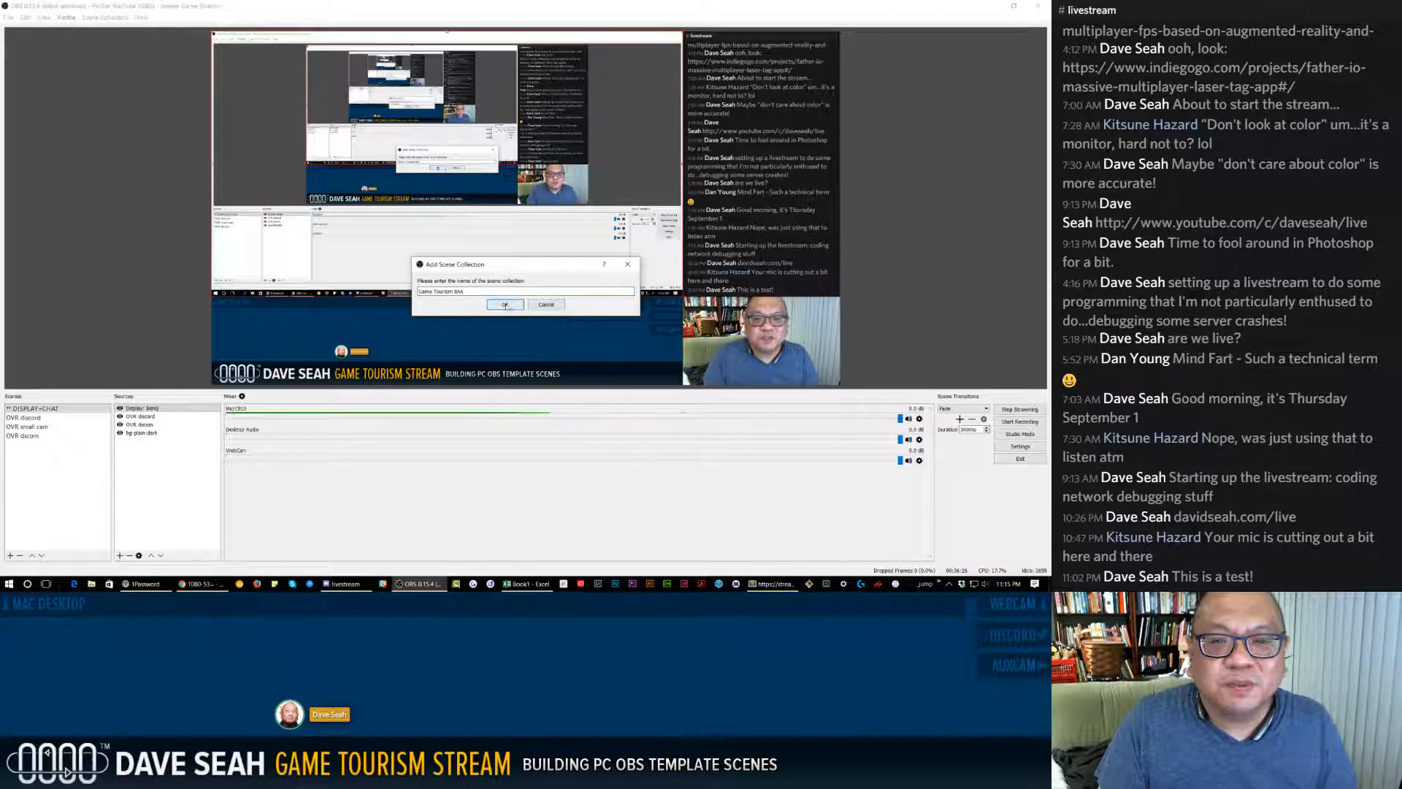
{"action": "left_click", "coordinate": [506, 305]}
Switch the active scene collection back to the original Game Tourism.
{"action": "left_click", "coordinate": [104, 18]}
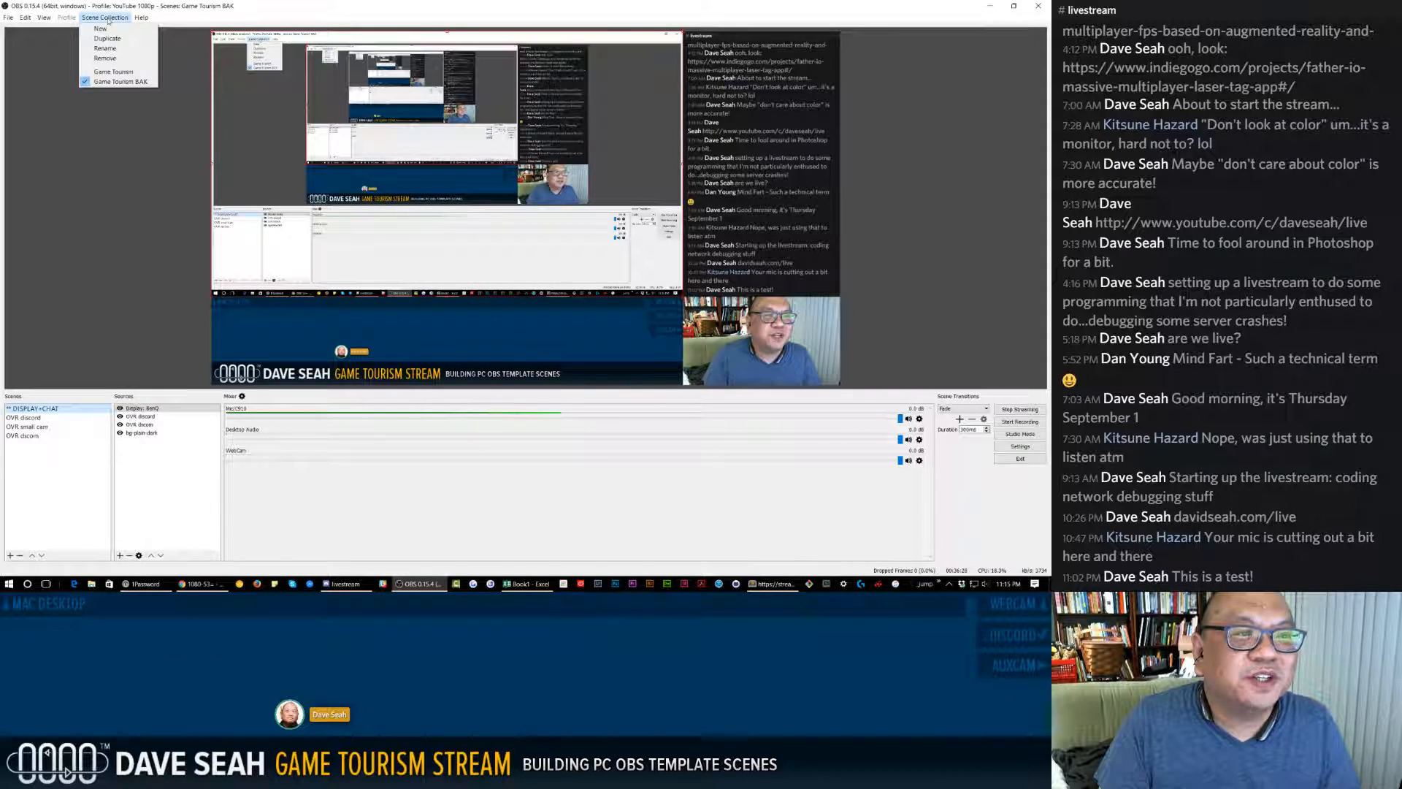
{"action": "left_click", "coordinate": [115, 79]}
{"action": "left_click", "coordinate": [105, 18]}
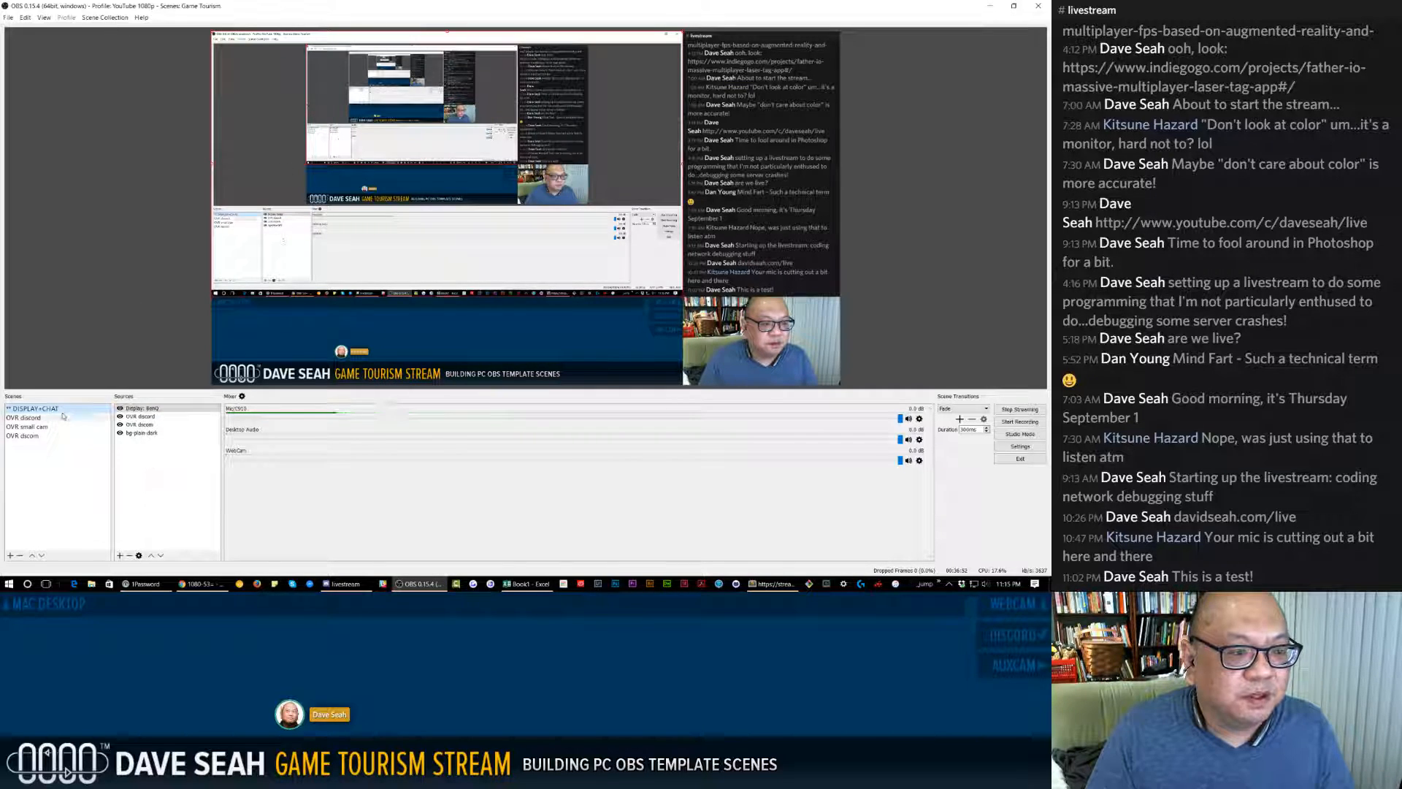
Add a new scene named ** WEBCAM to the Game Tourism collection.
{"action": "left_click", "coordinate": [10, 556]}
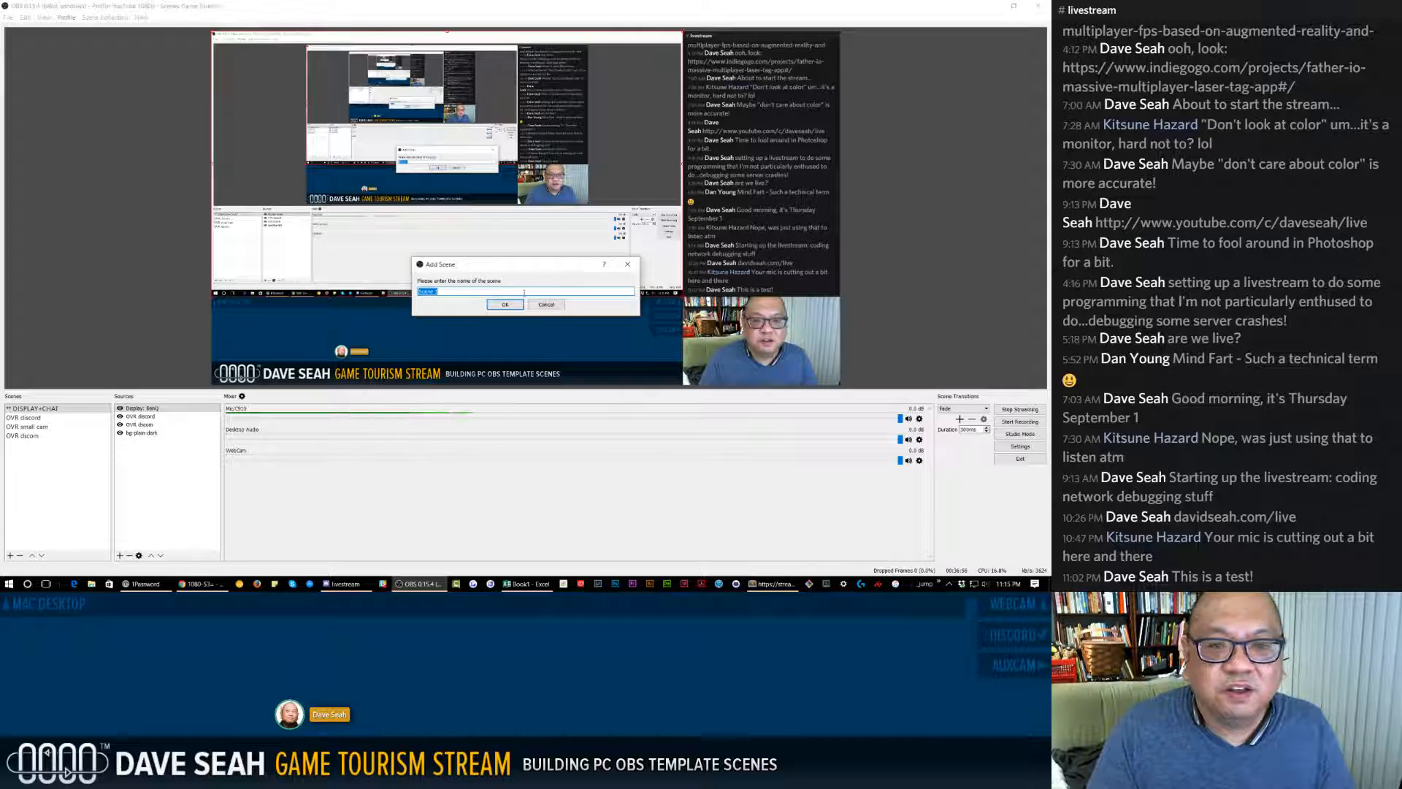
{"action": "key", "text": "BackSpace"}
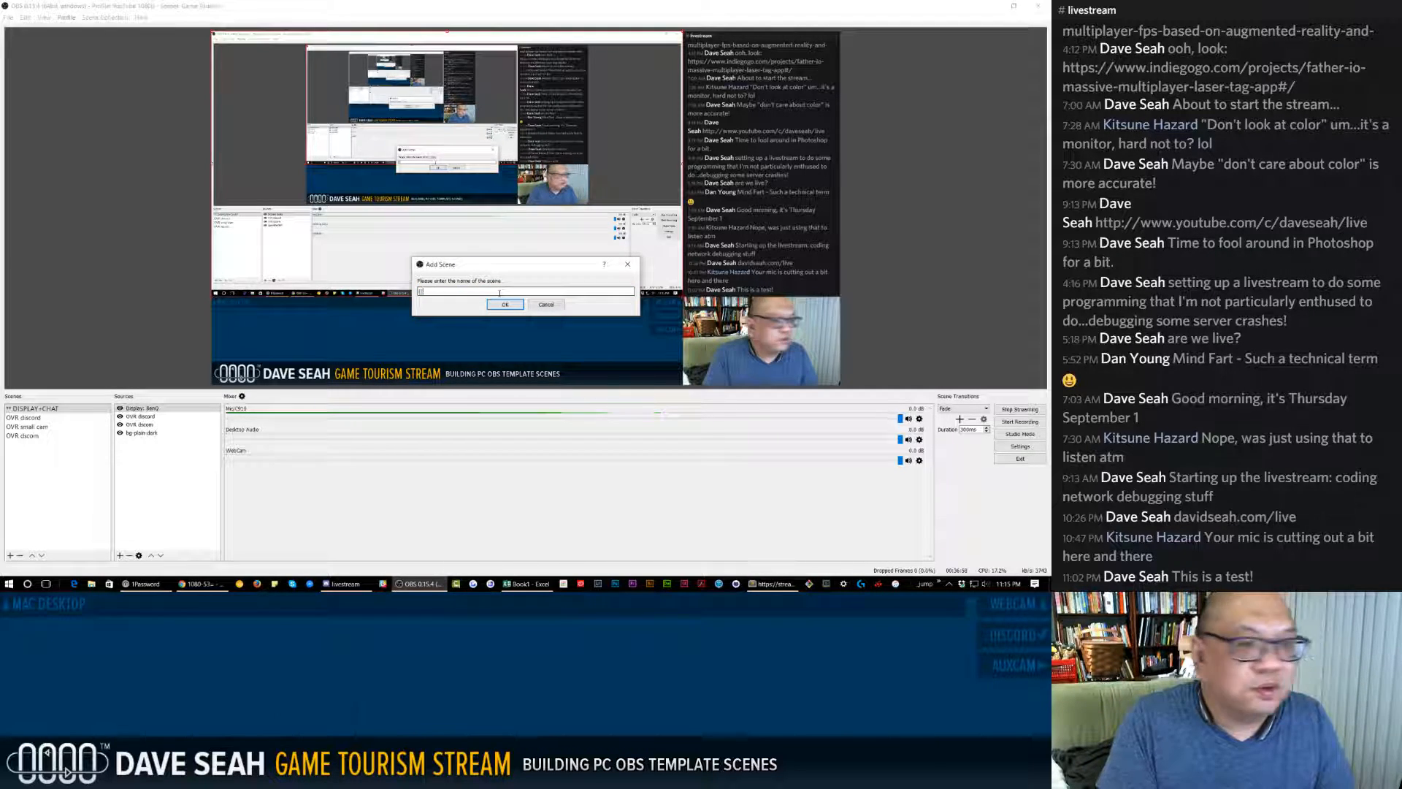
{"action": "type", "text": "** WEBCAM"}
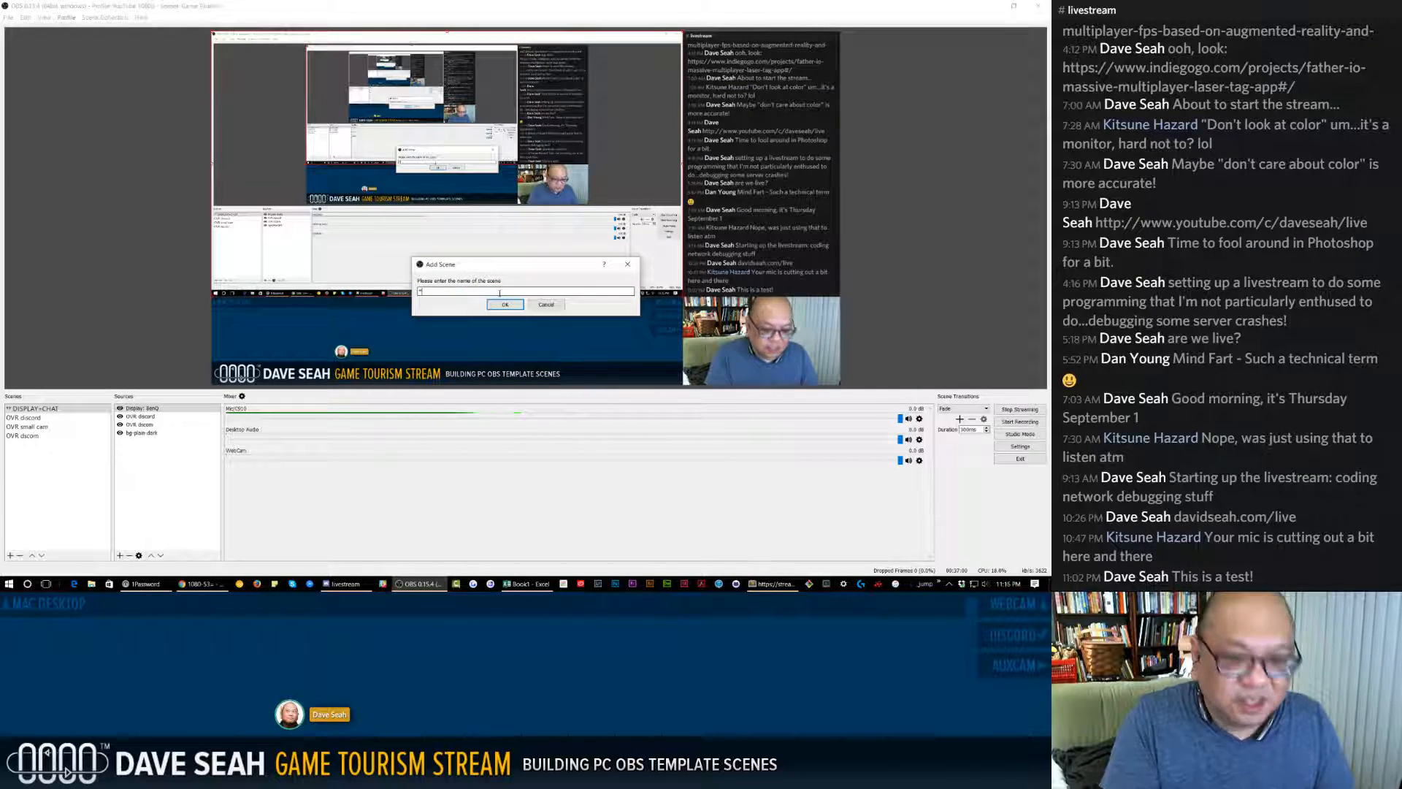